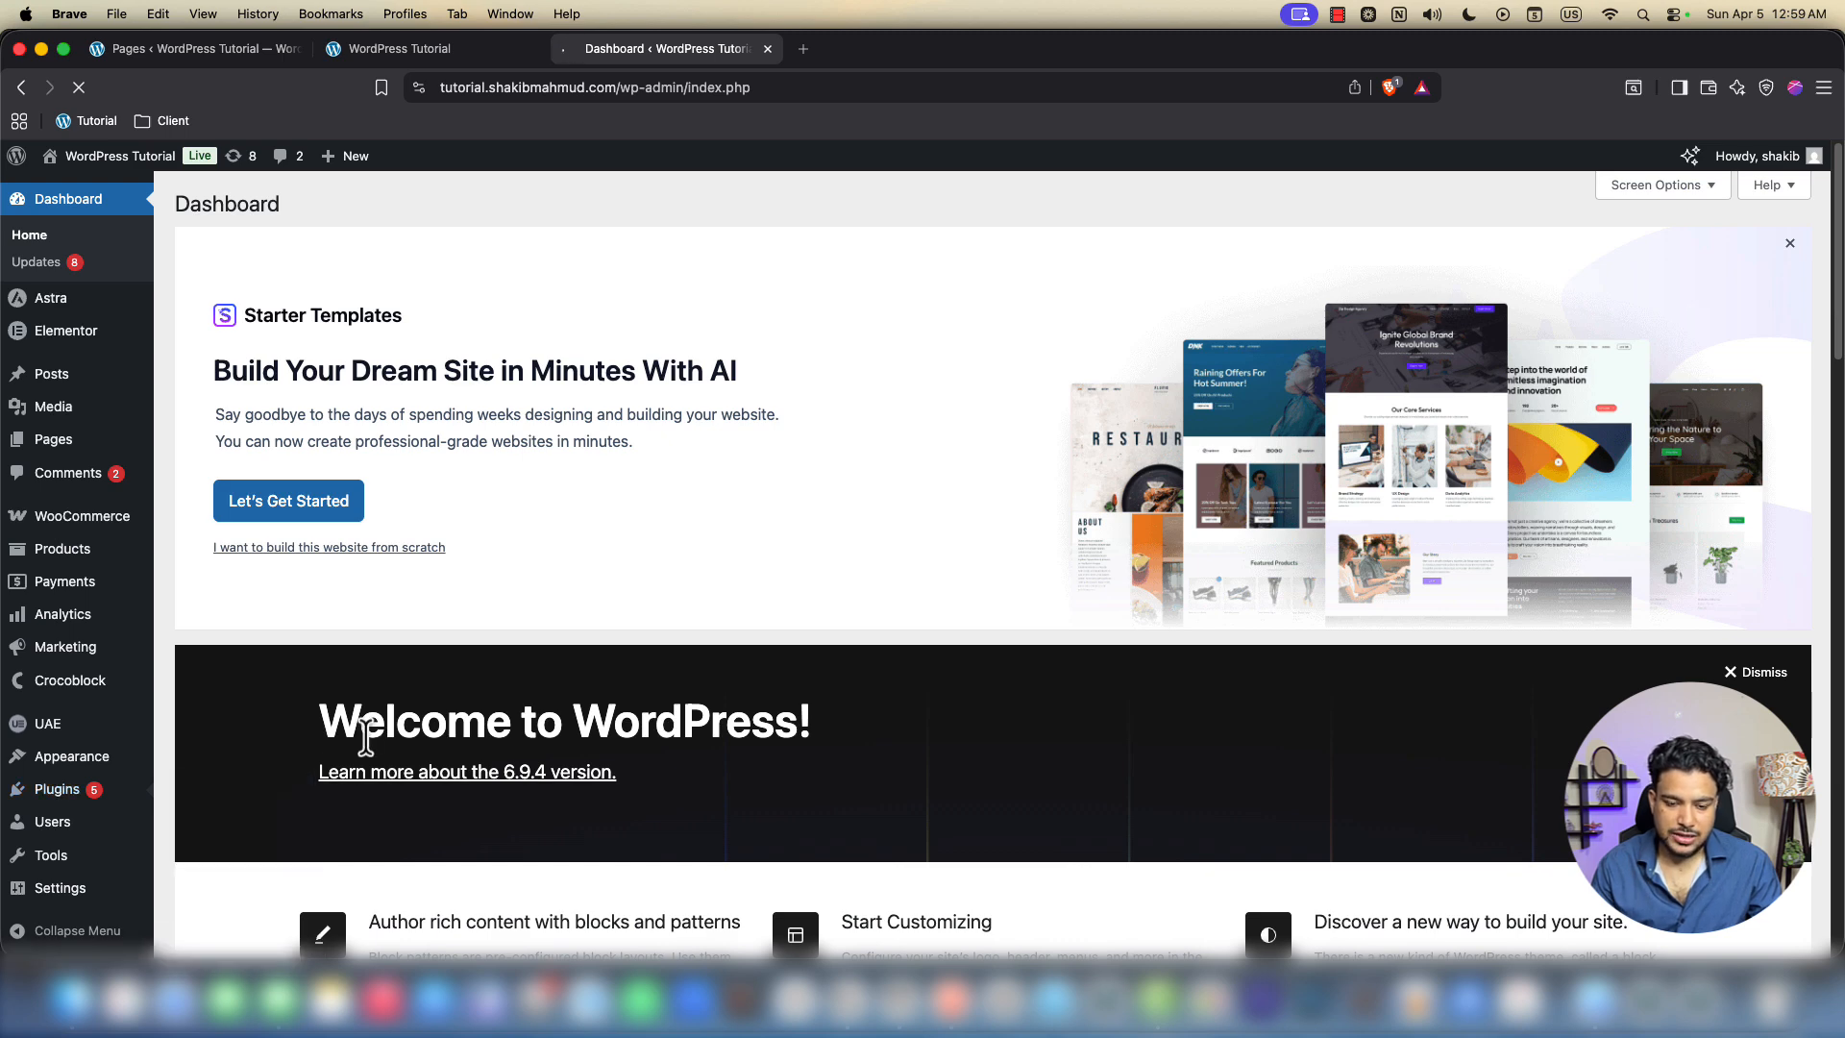
Scroll the Installed Plugins list and highlight the Elementor and Elementor Pro entries
scroll(366, 735, down, 1)
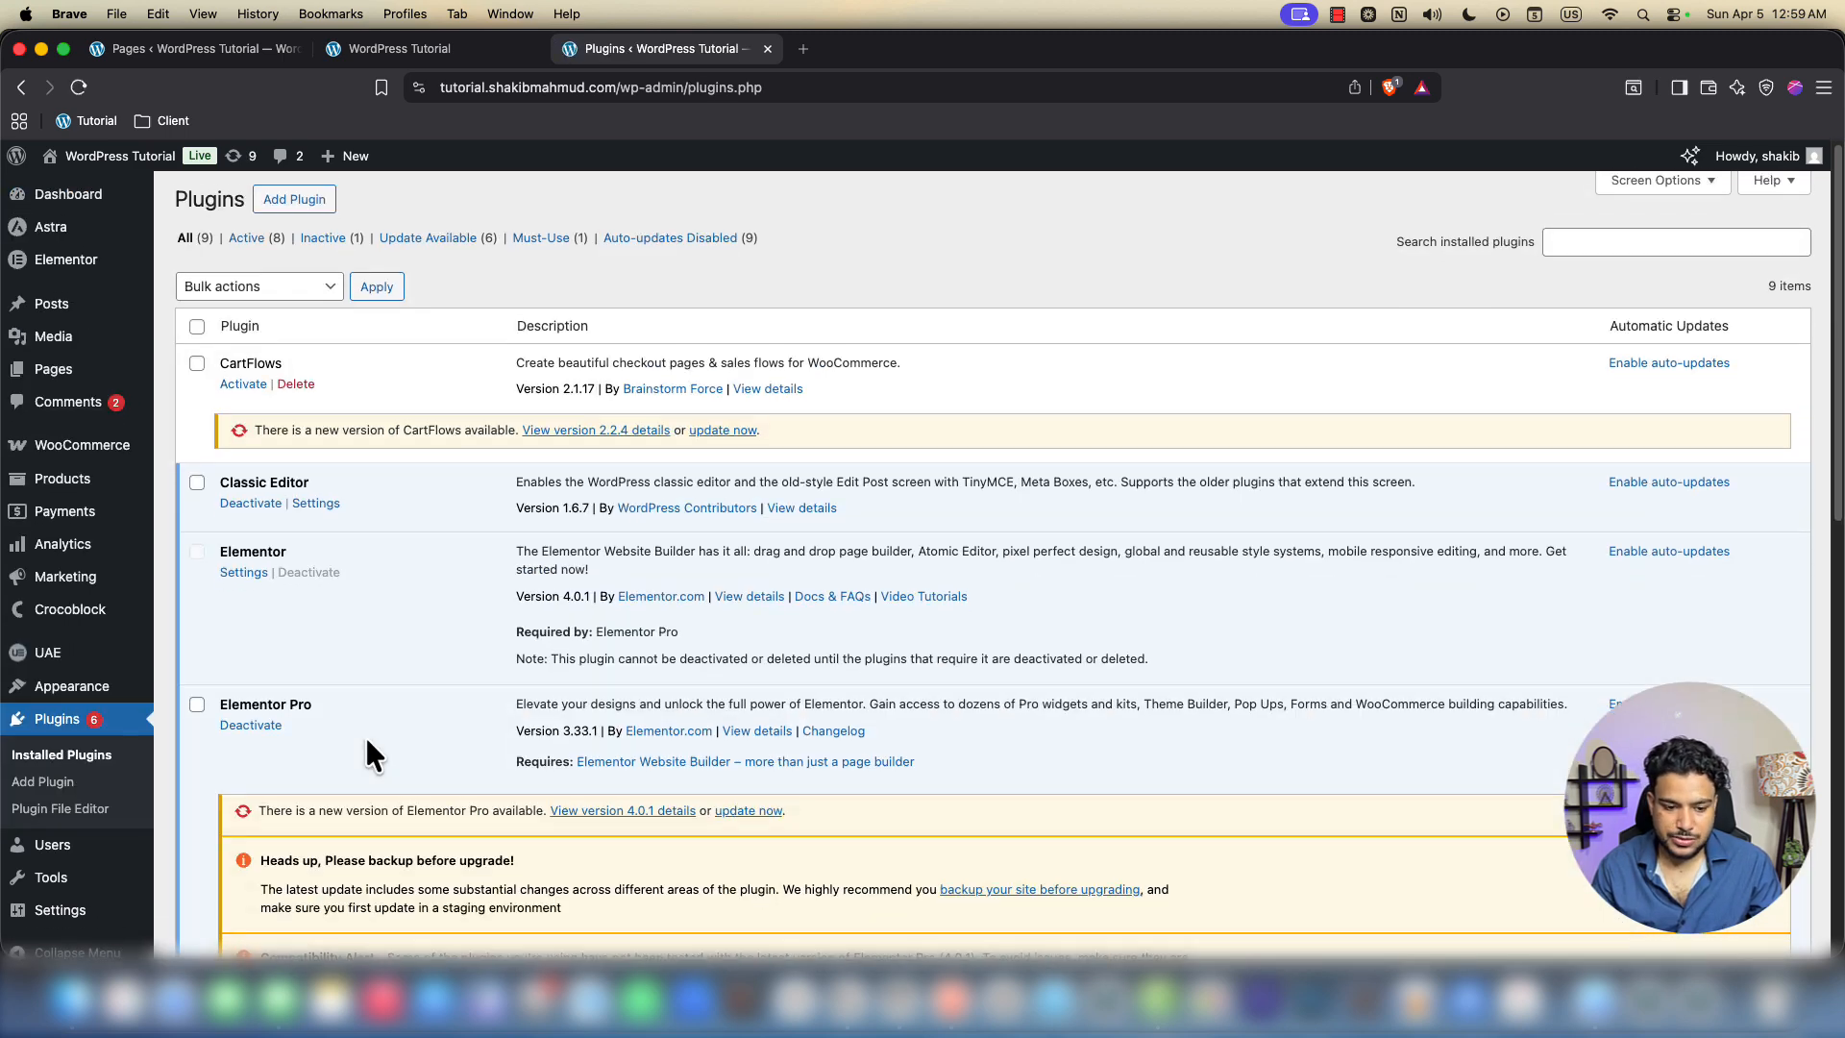
double_click(262, 530)
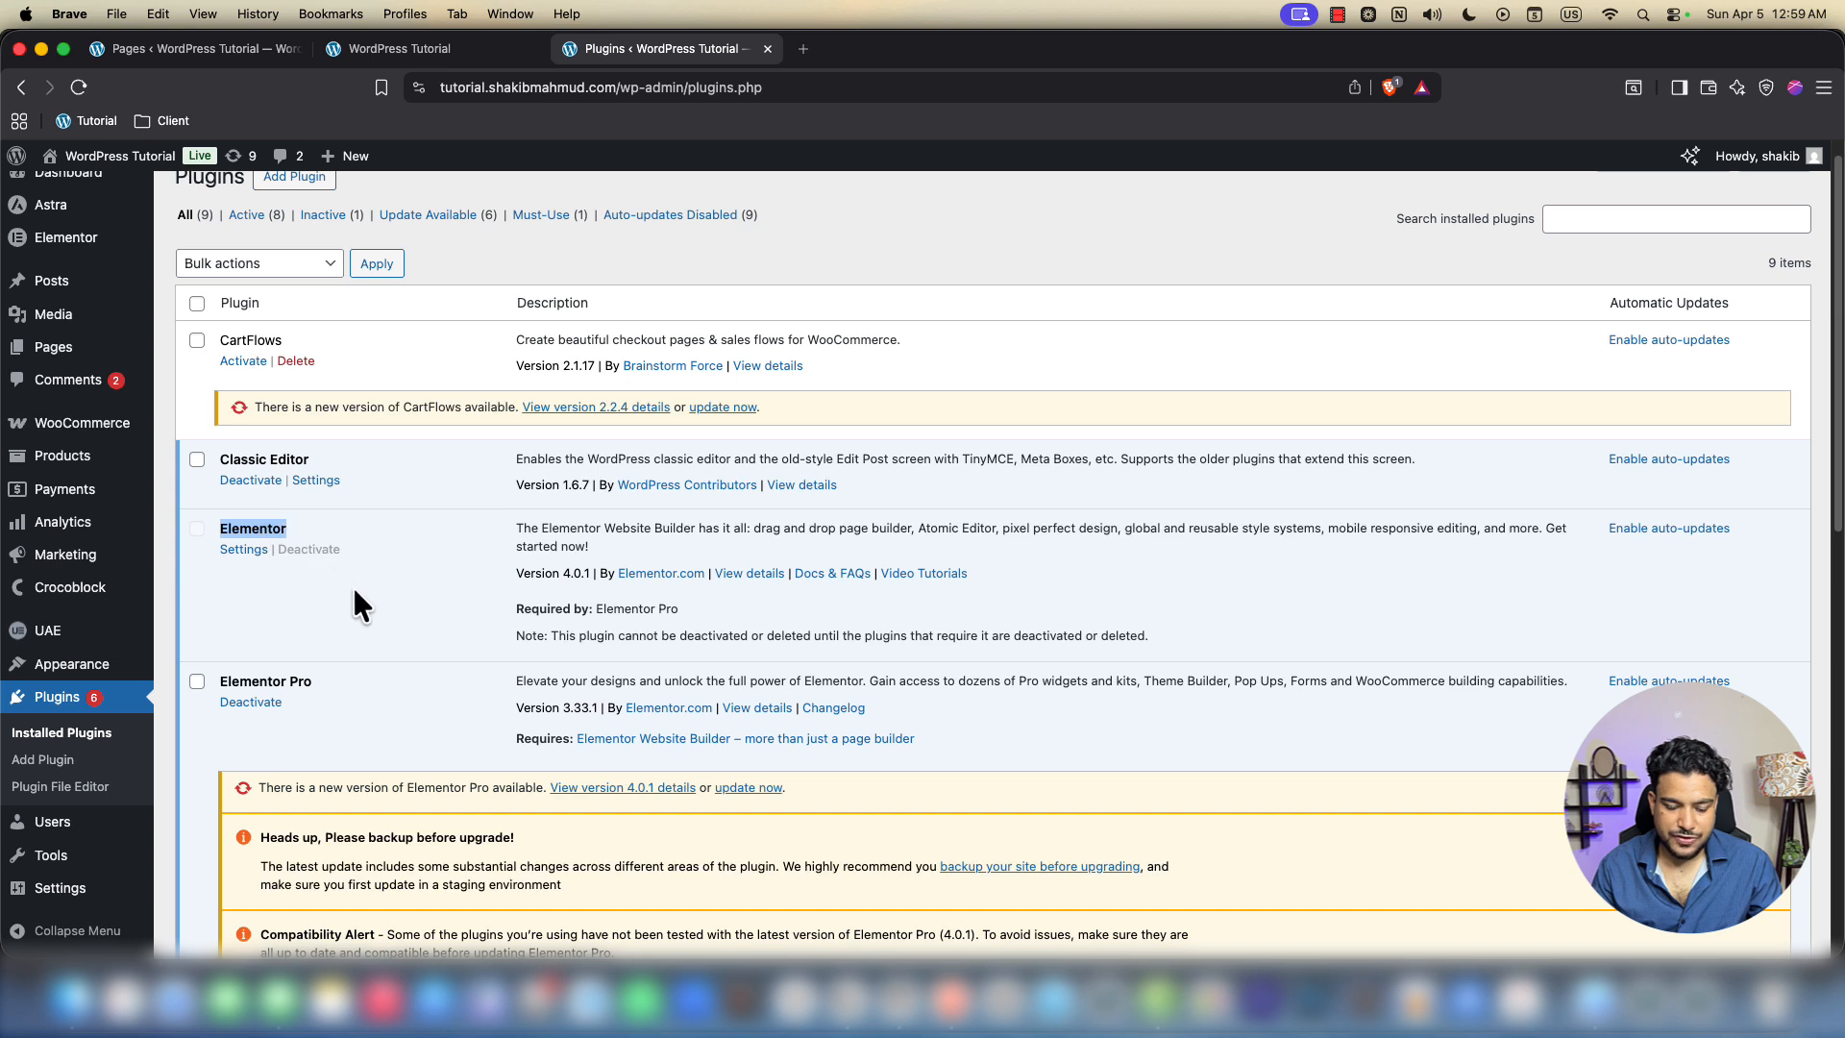
drag(372, 677, 206, 676)
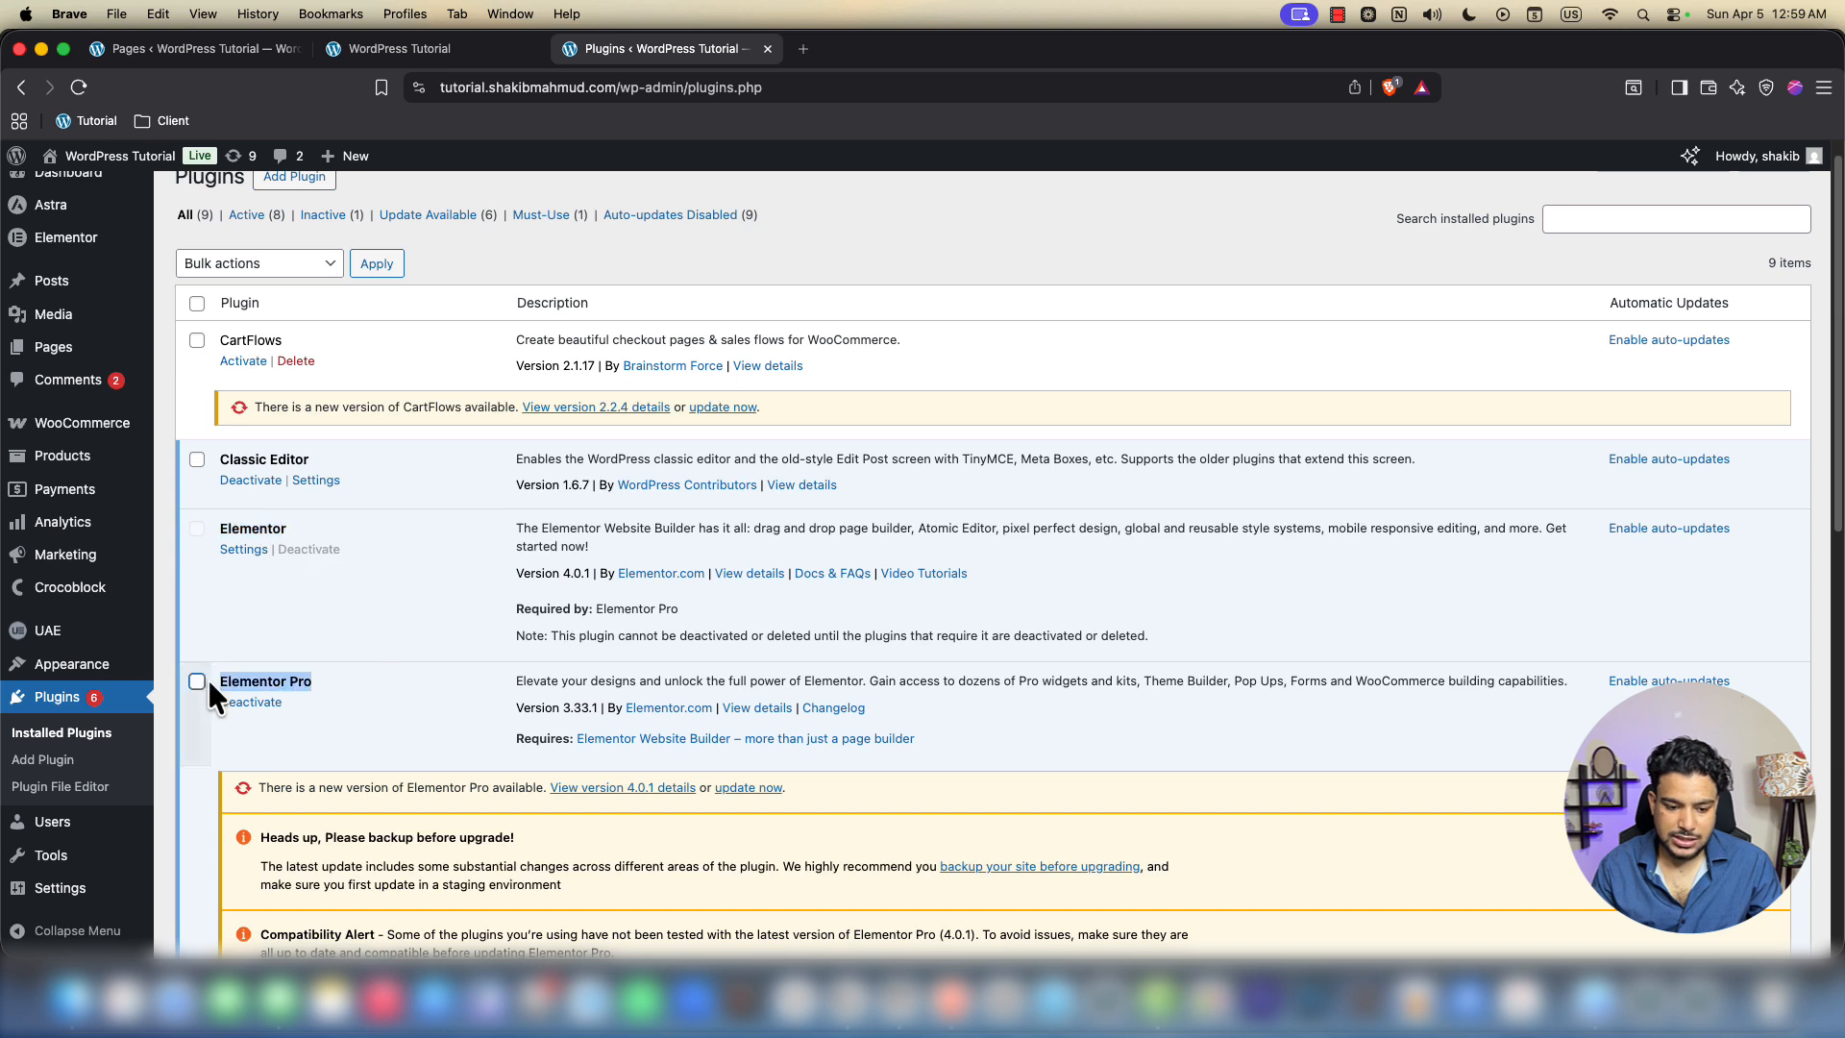
click(338, 702)
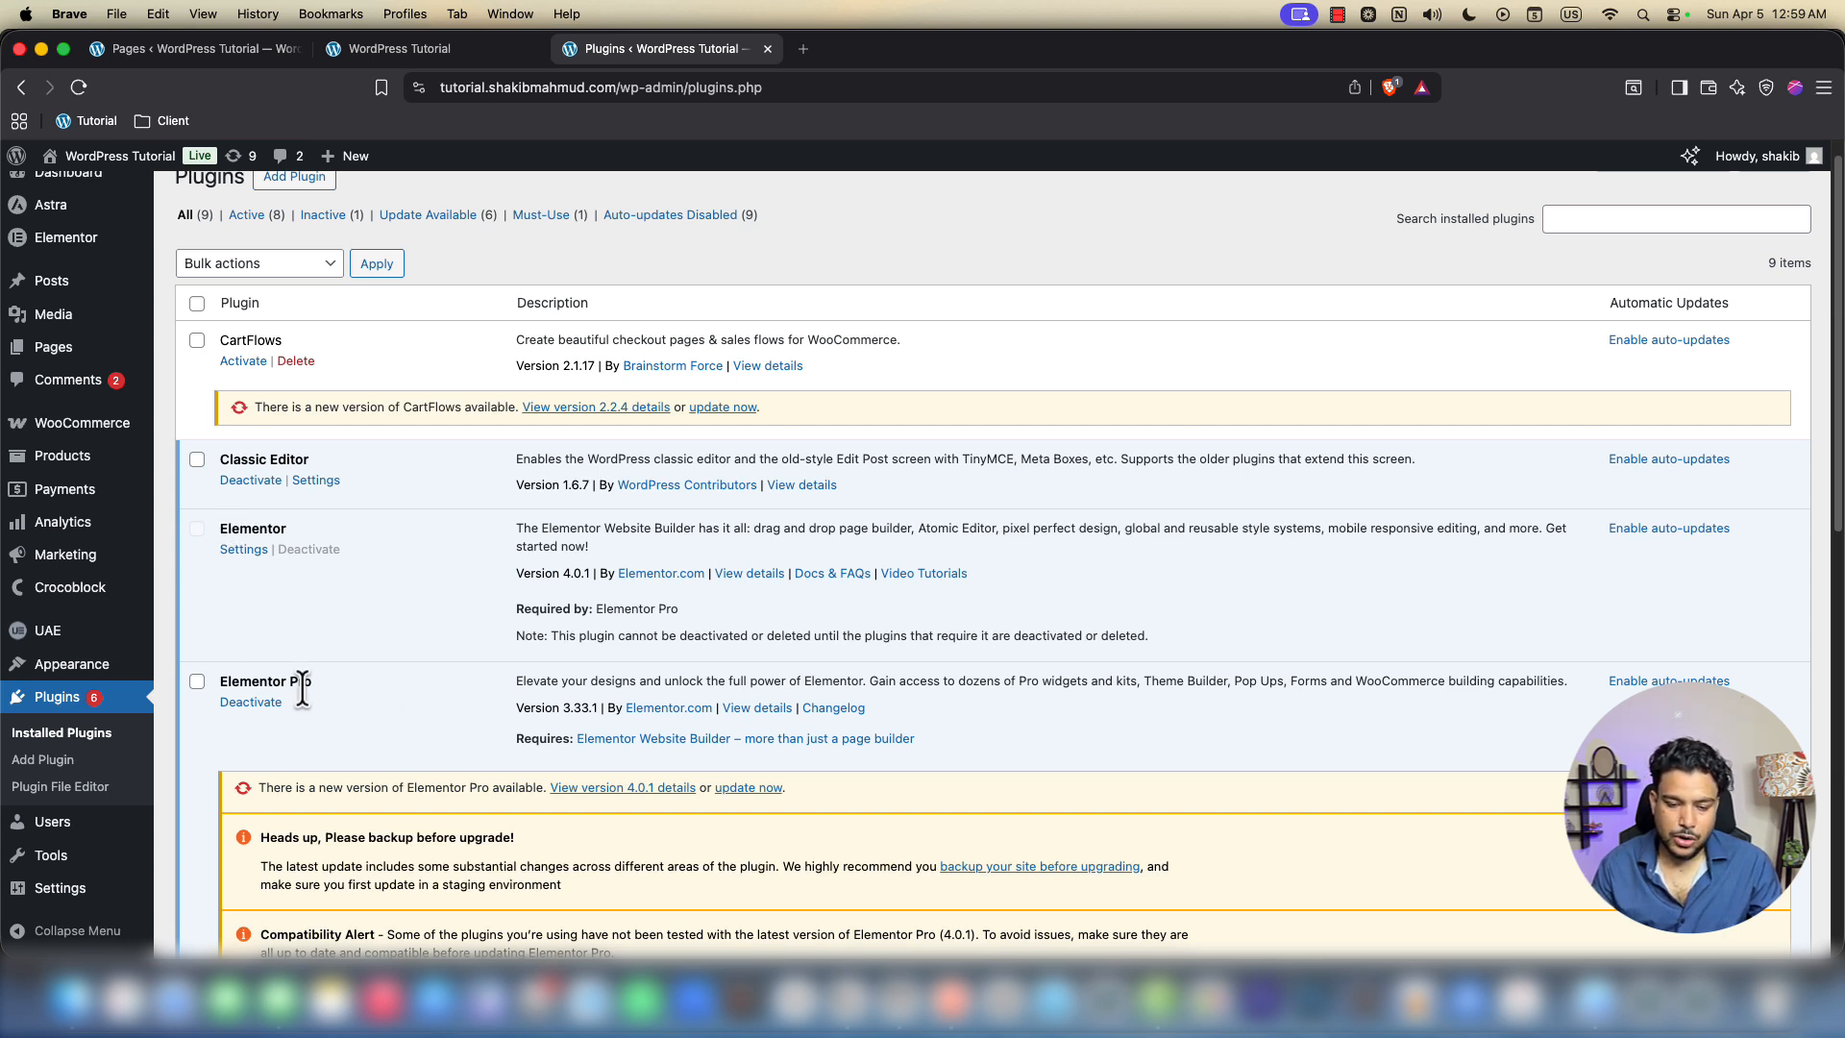
Open the contact us page from All Pages and launch it in Elementor
mouse_move(110, 360)
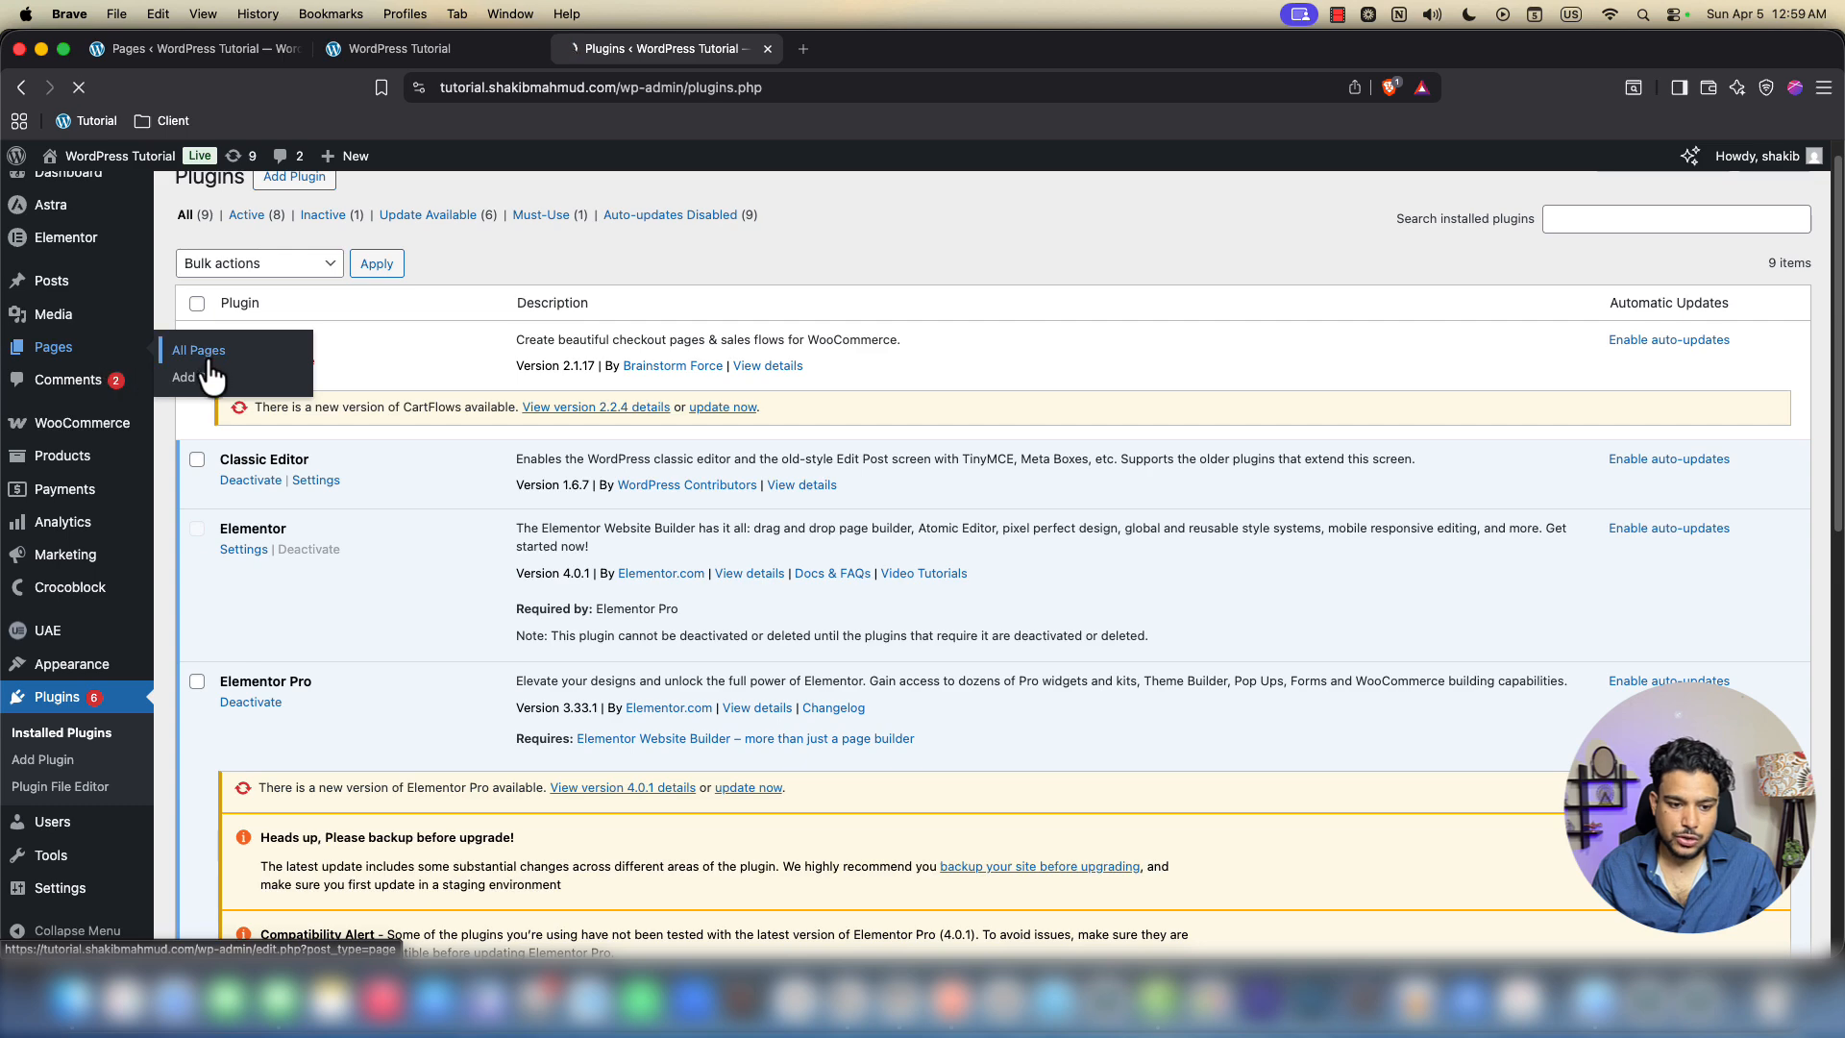
click(291, 381)
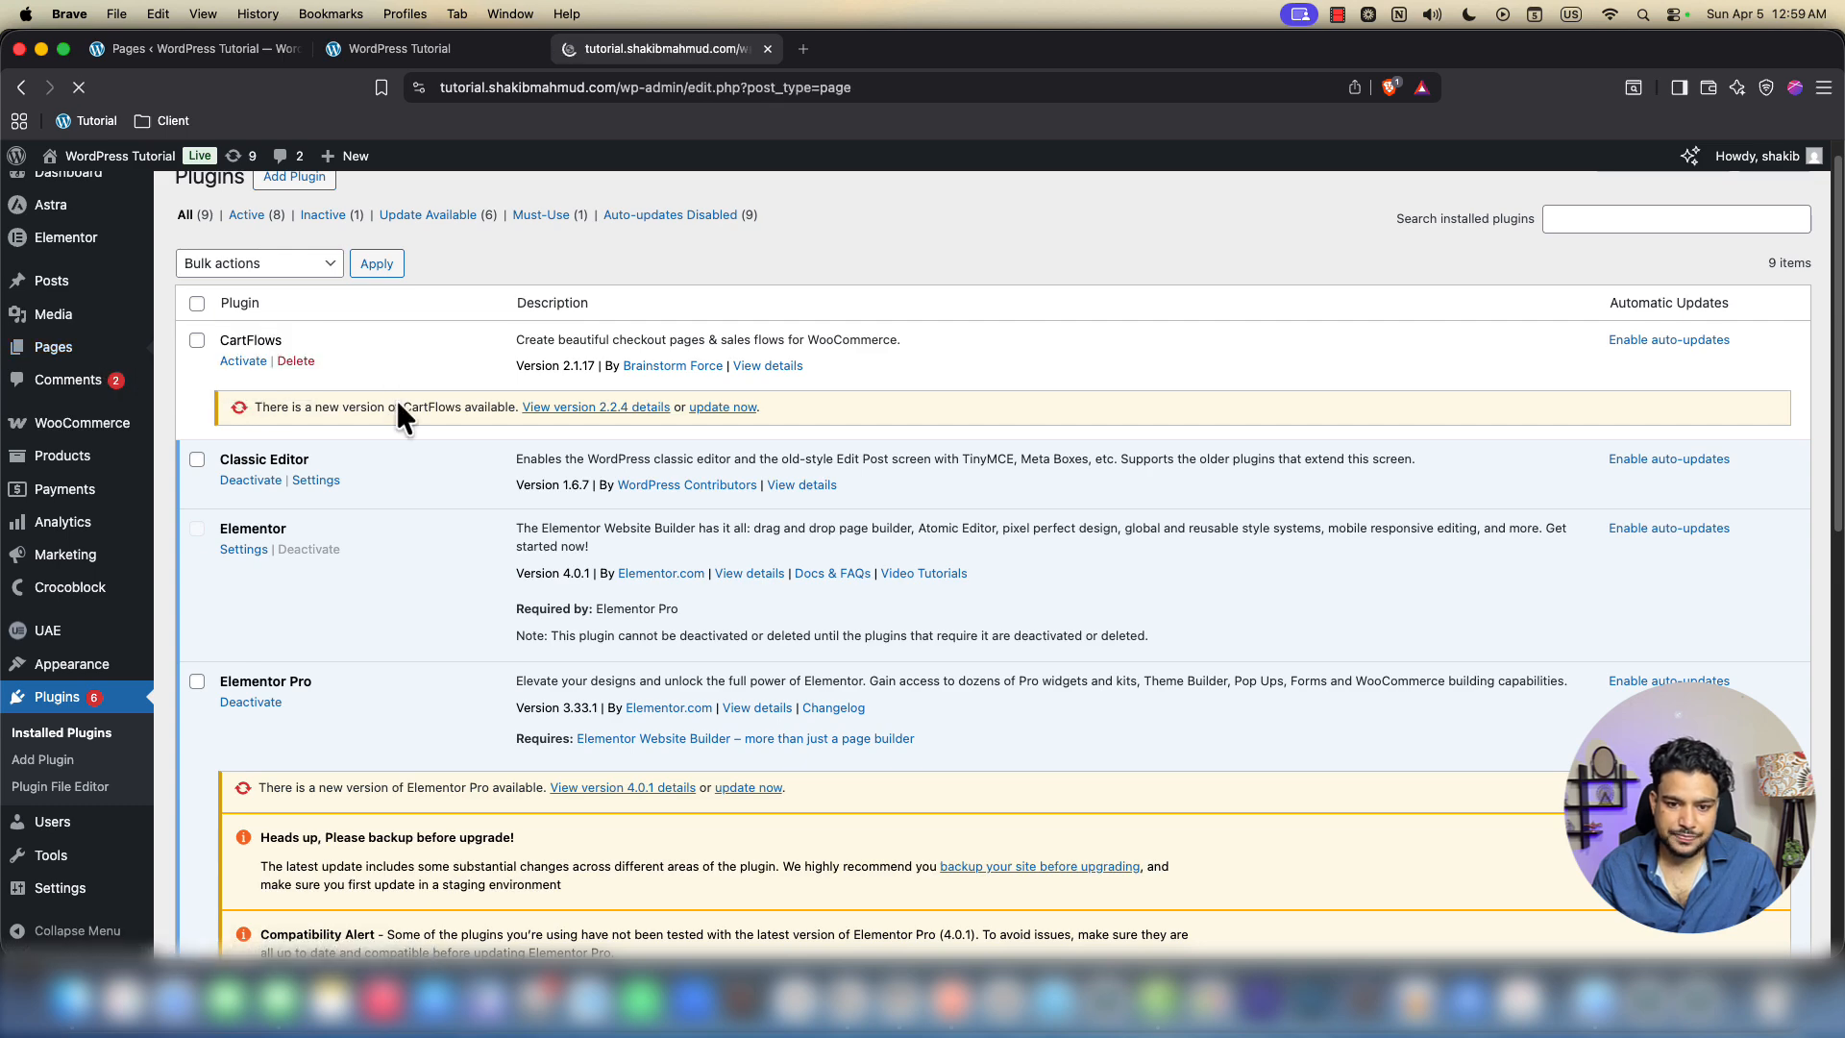
scroll(448, 592, down, 3)
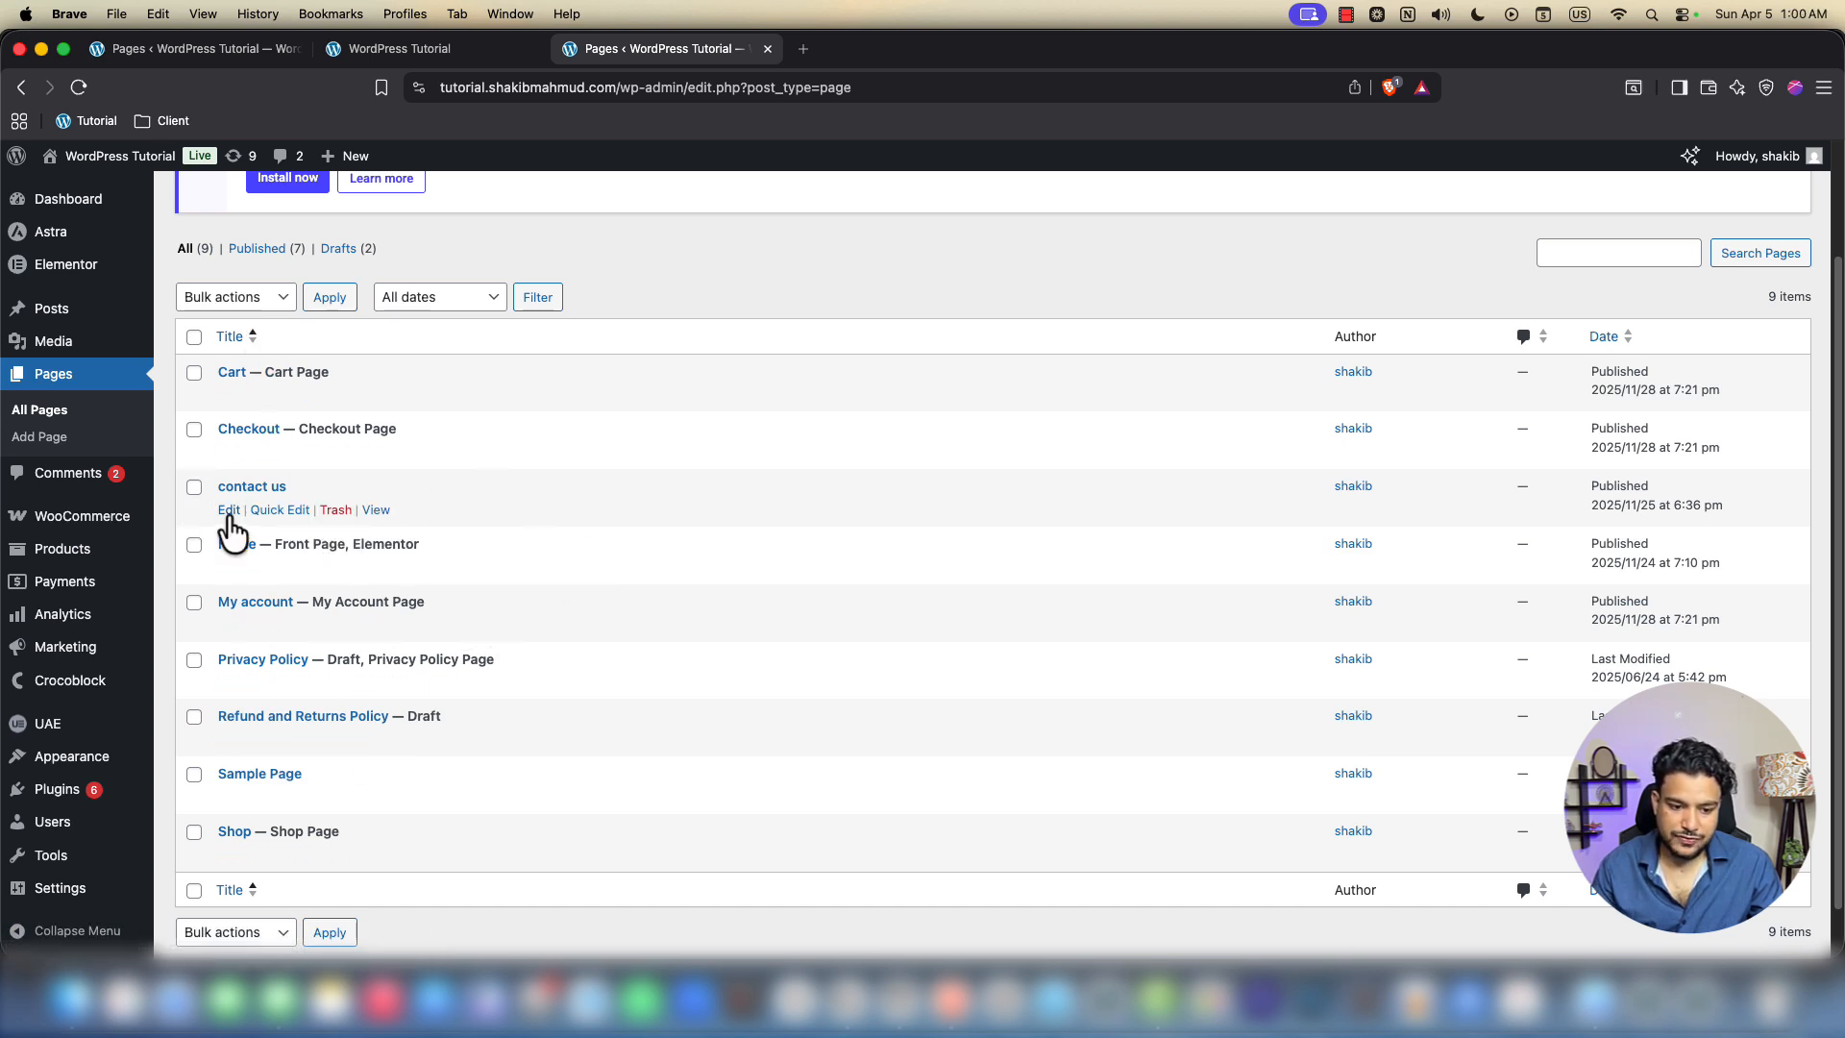
click(228, 512)
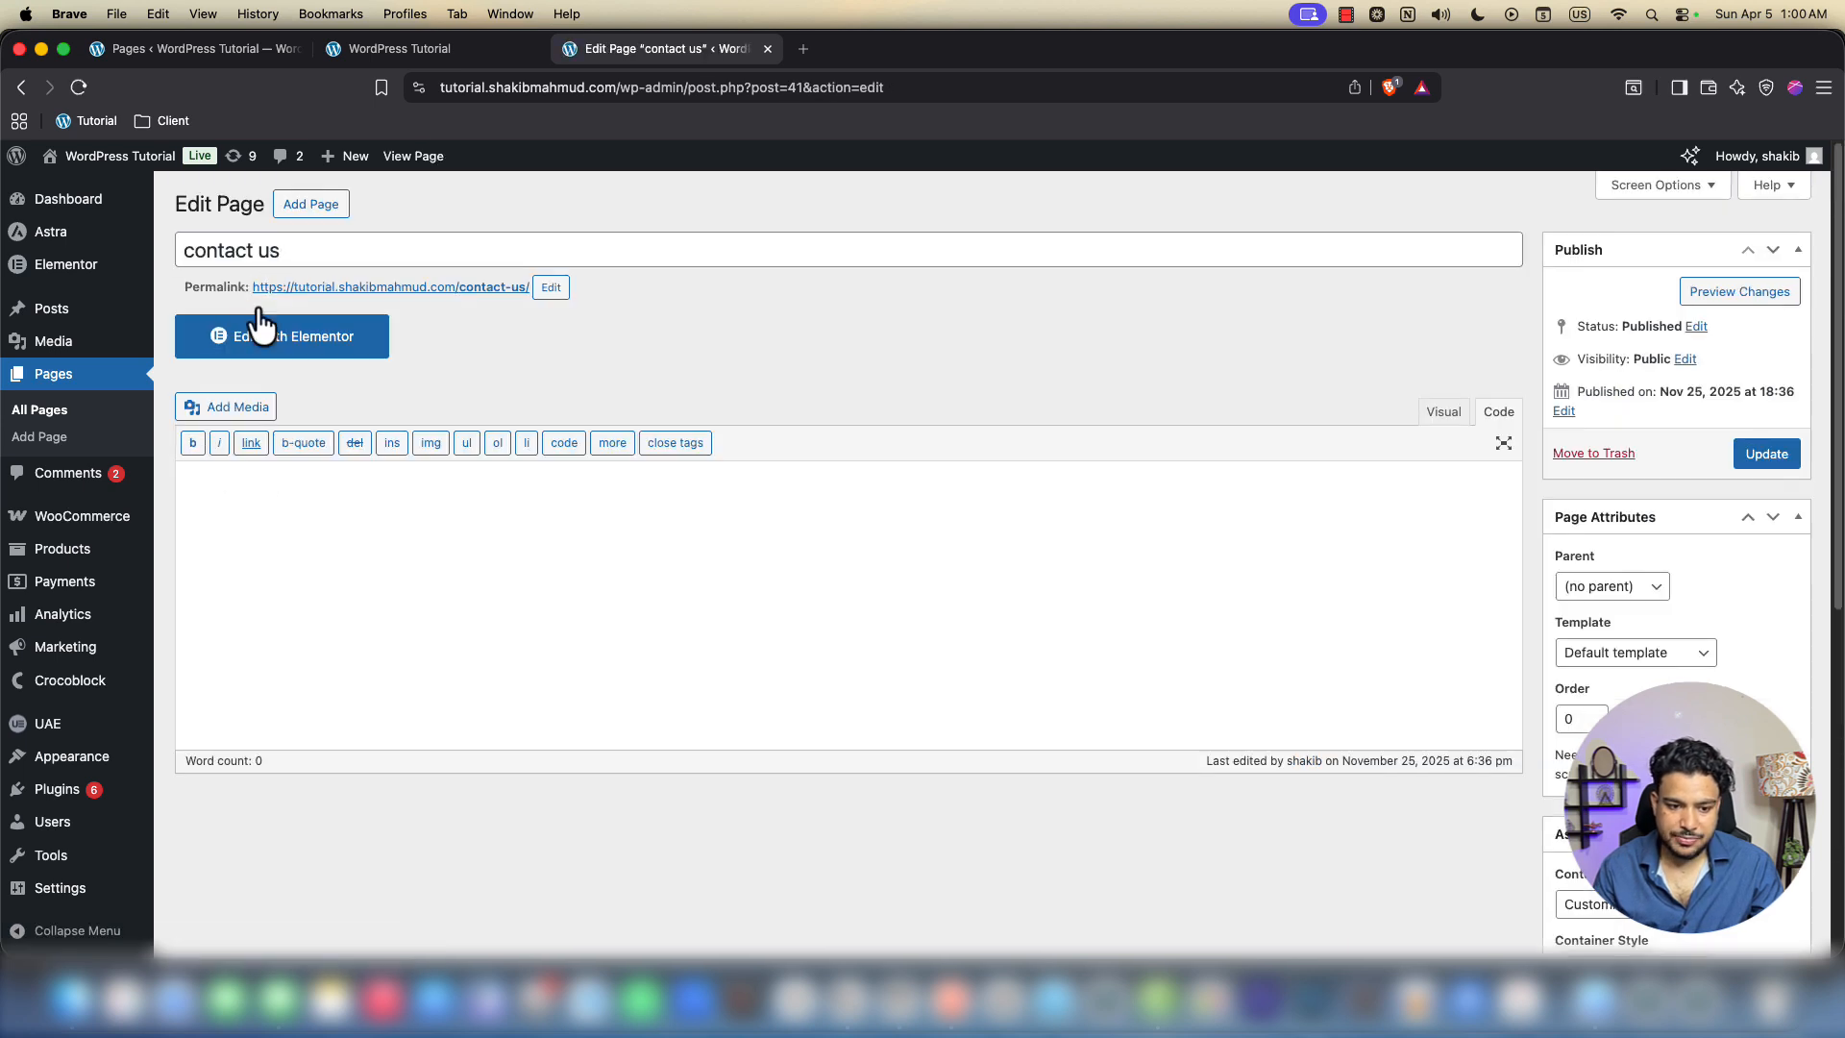
click(269, 353)
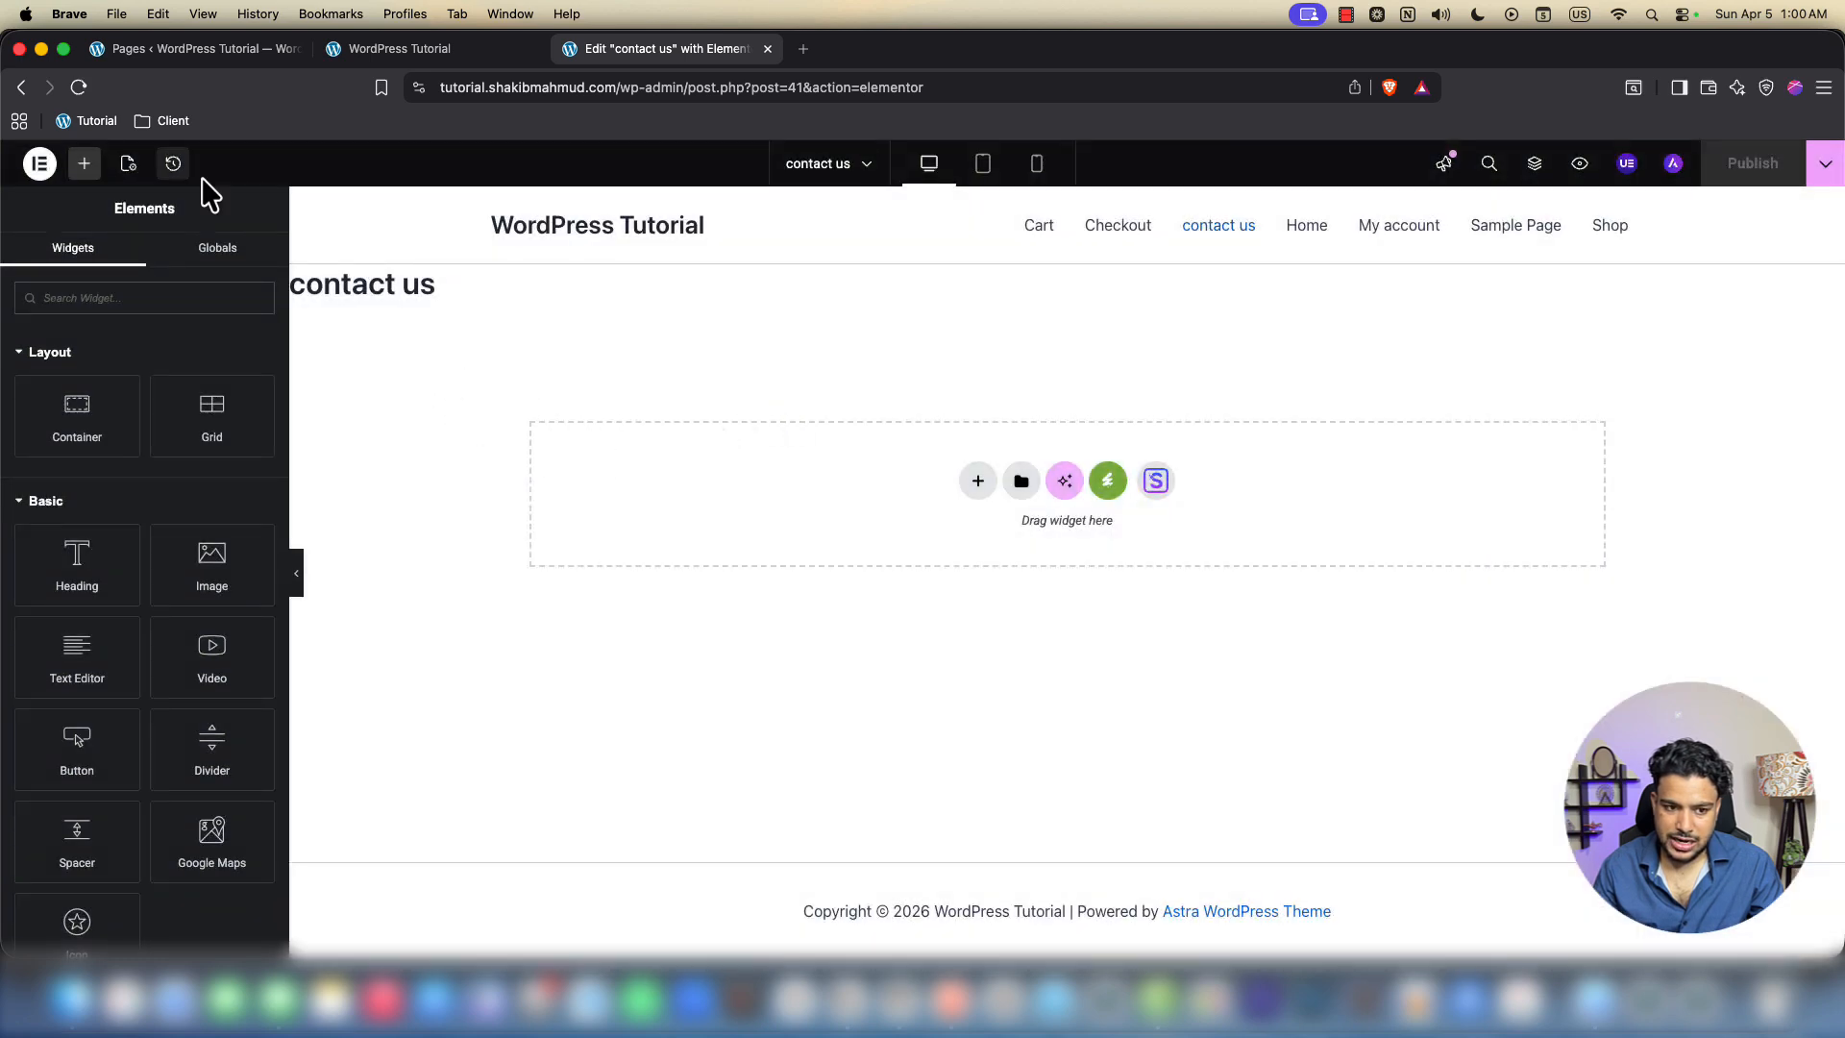
Set the page layout to Elementor Full Width and publish the page
click(127, 163)
scroll(142, 713, down, 3)
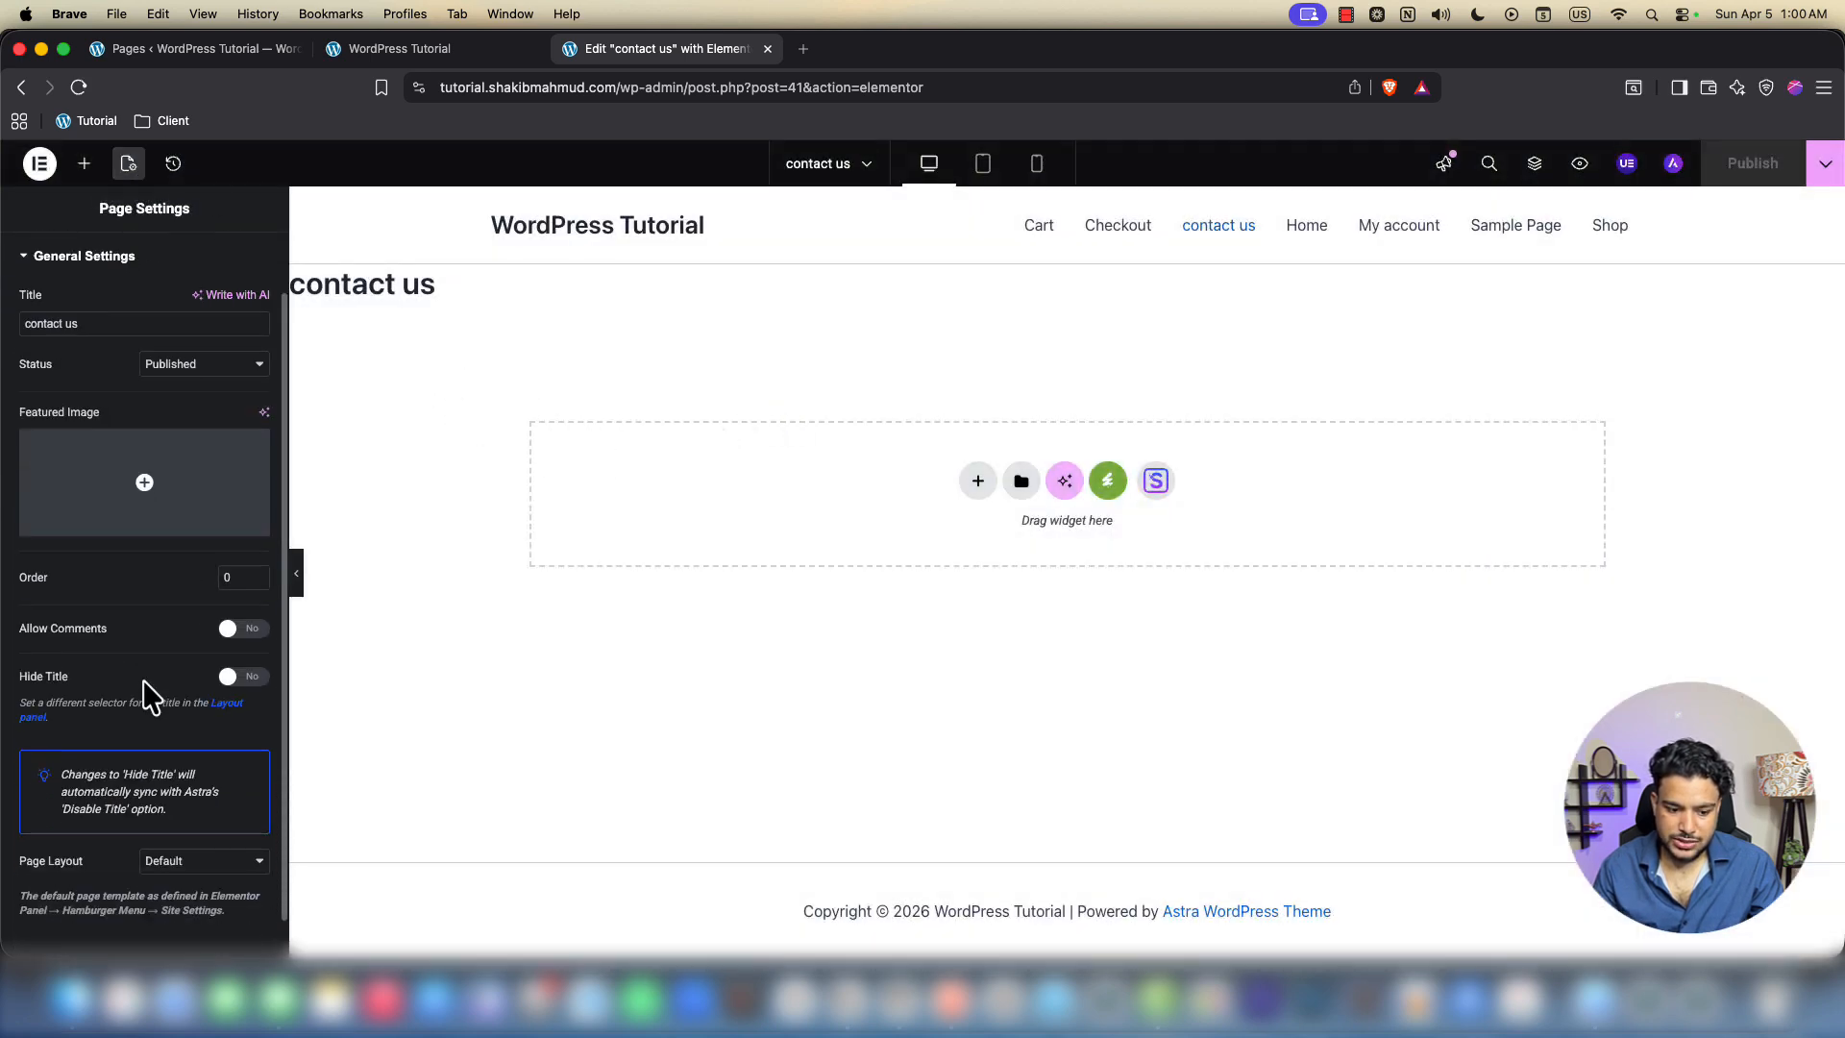
click(173, 818)
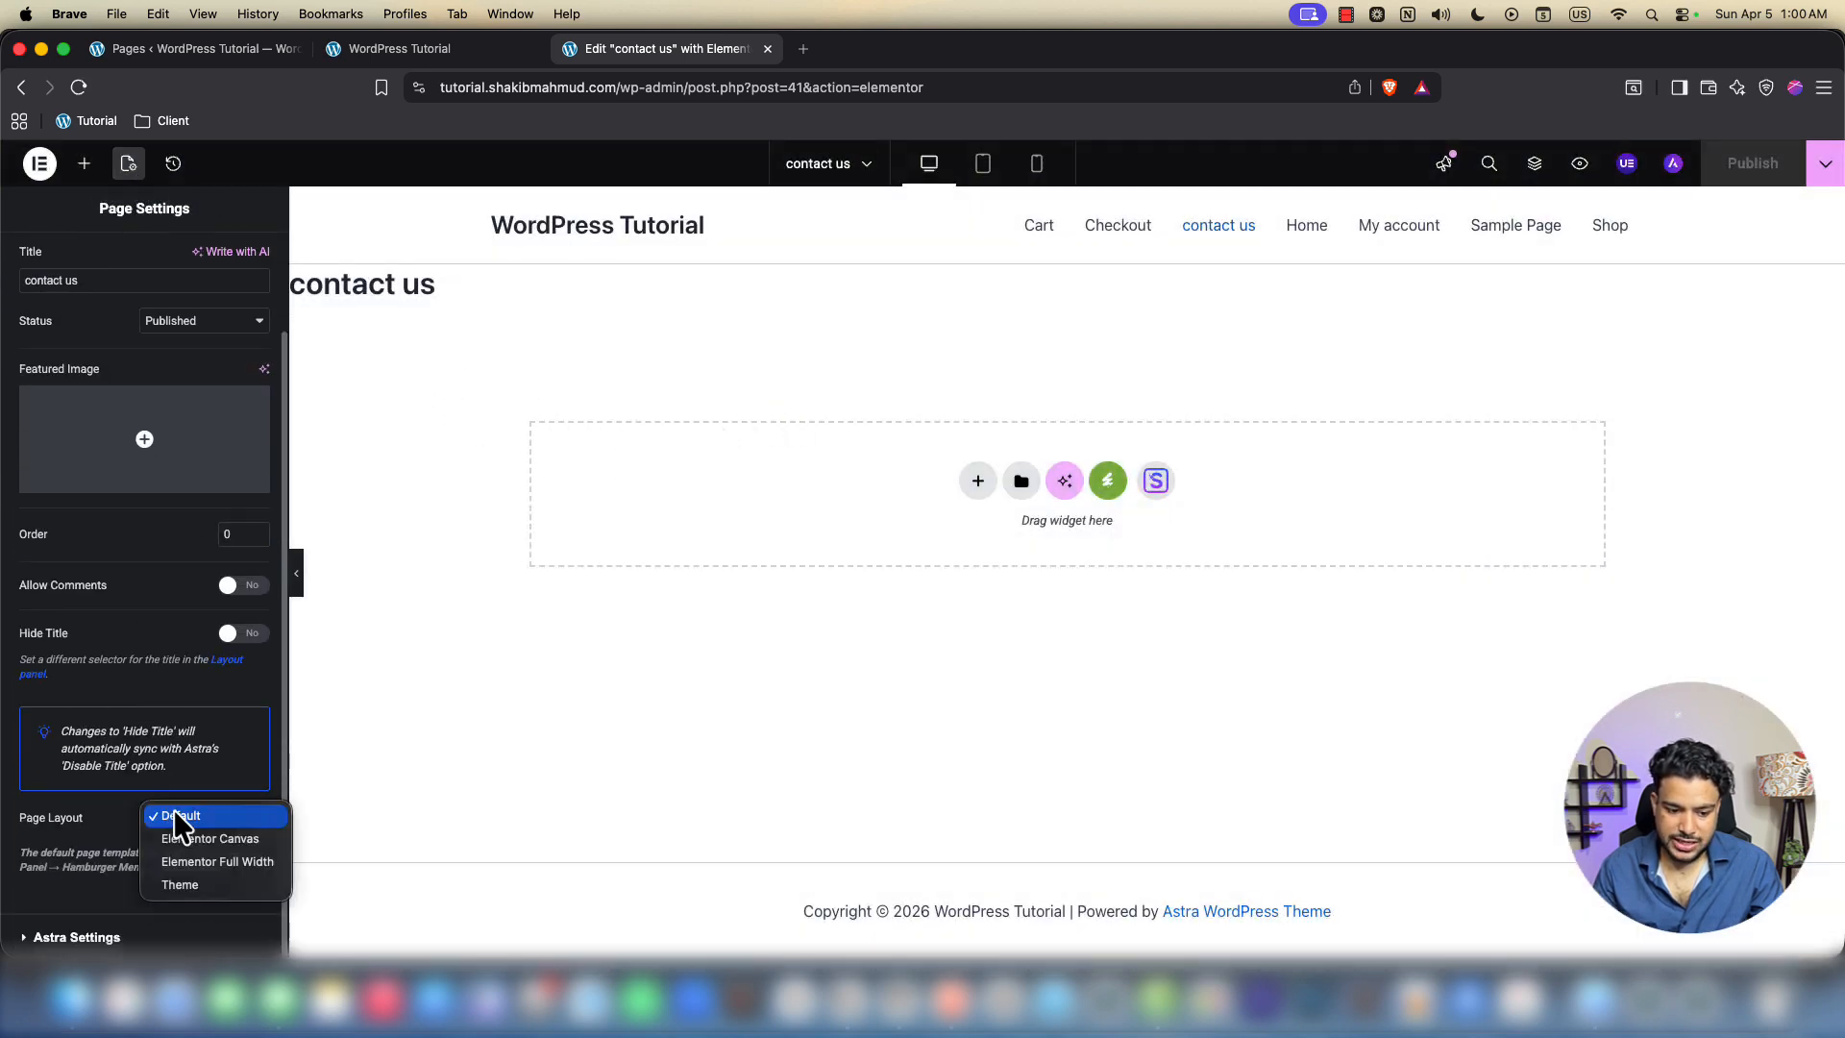
click(202, 862)
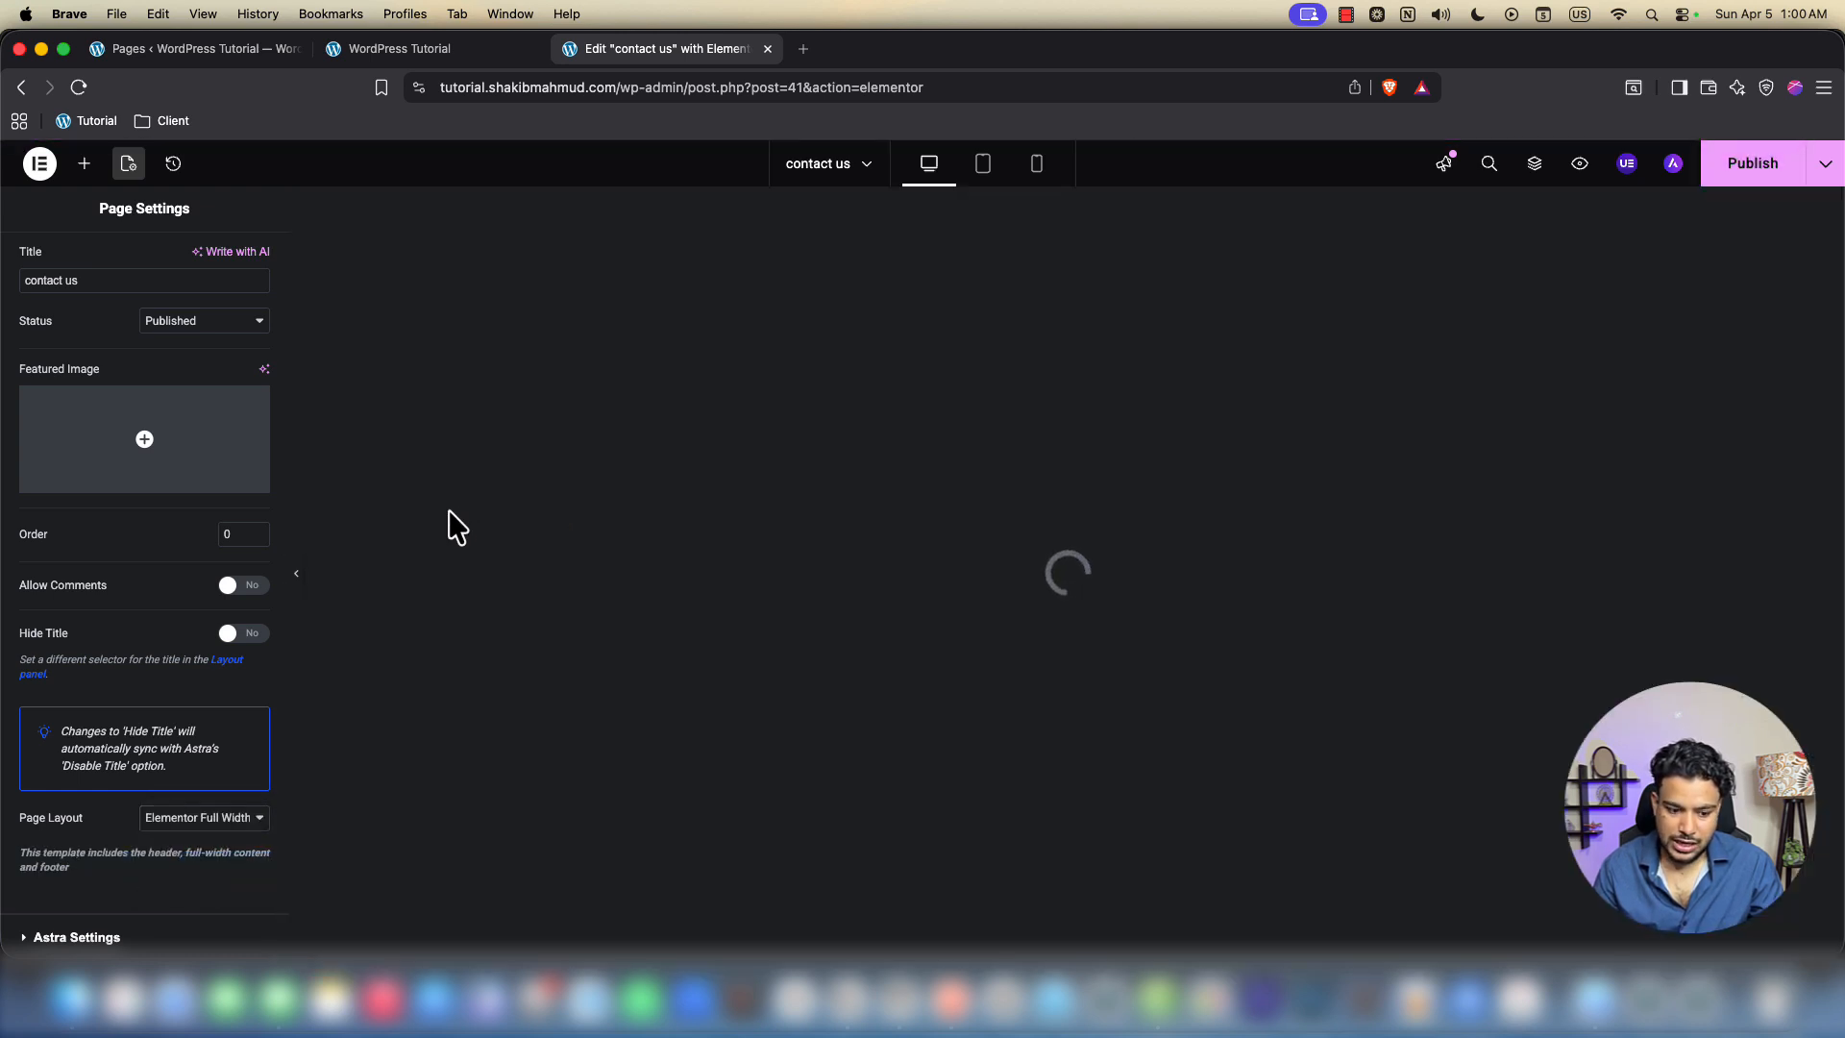
click(1747, 168)
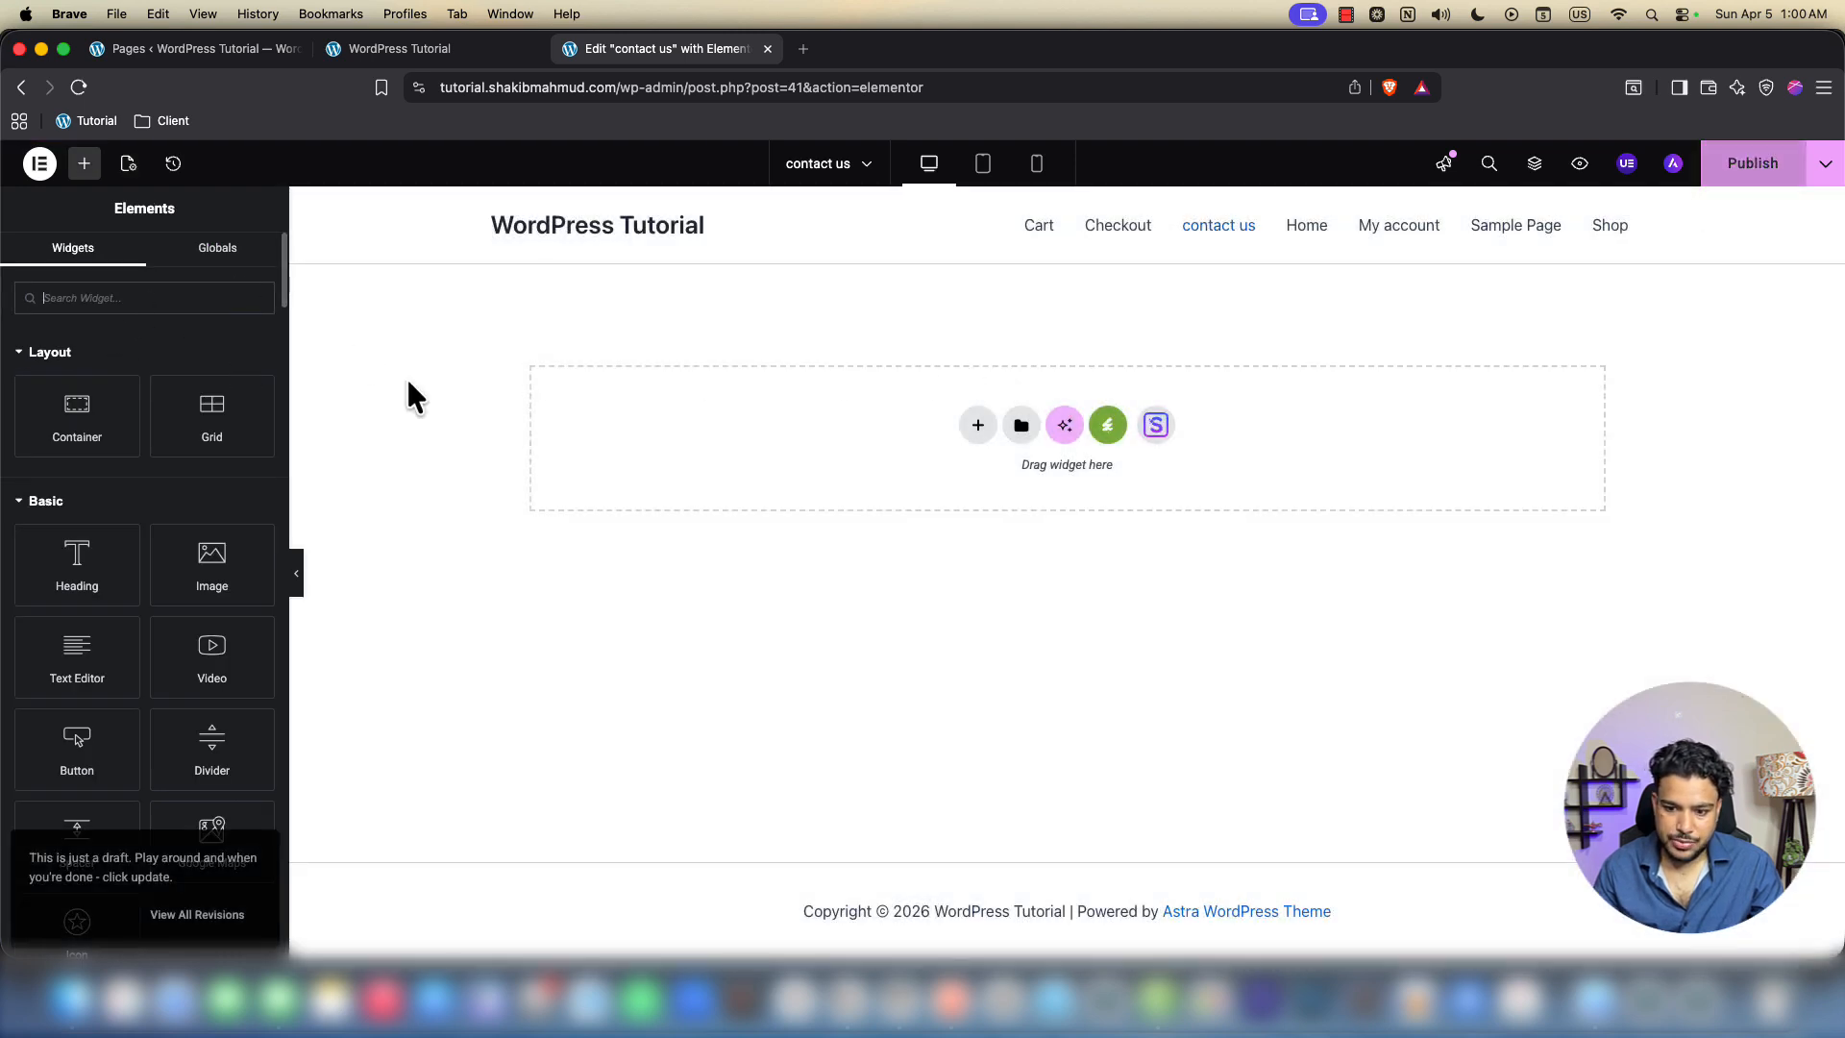
Add a one-column flexbox container with 60 px top and bottom padding
click(959, 428)
click(972, 461)
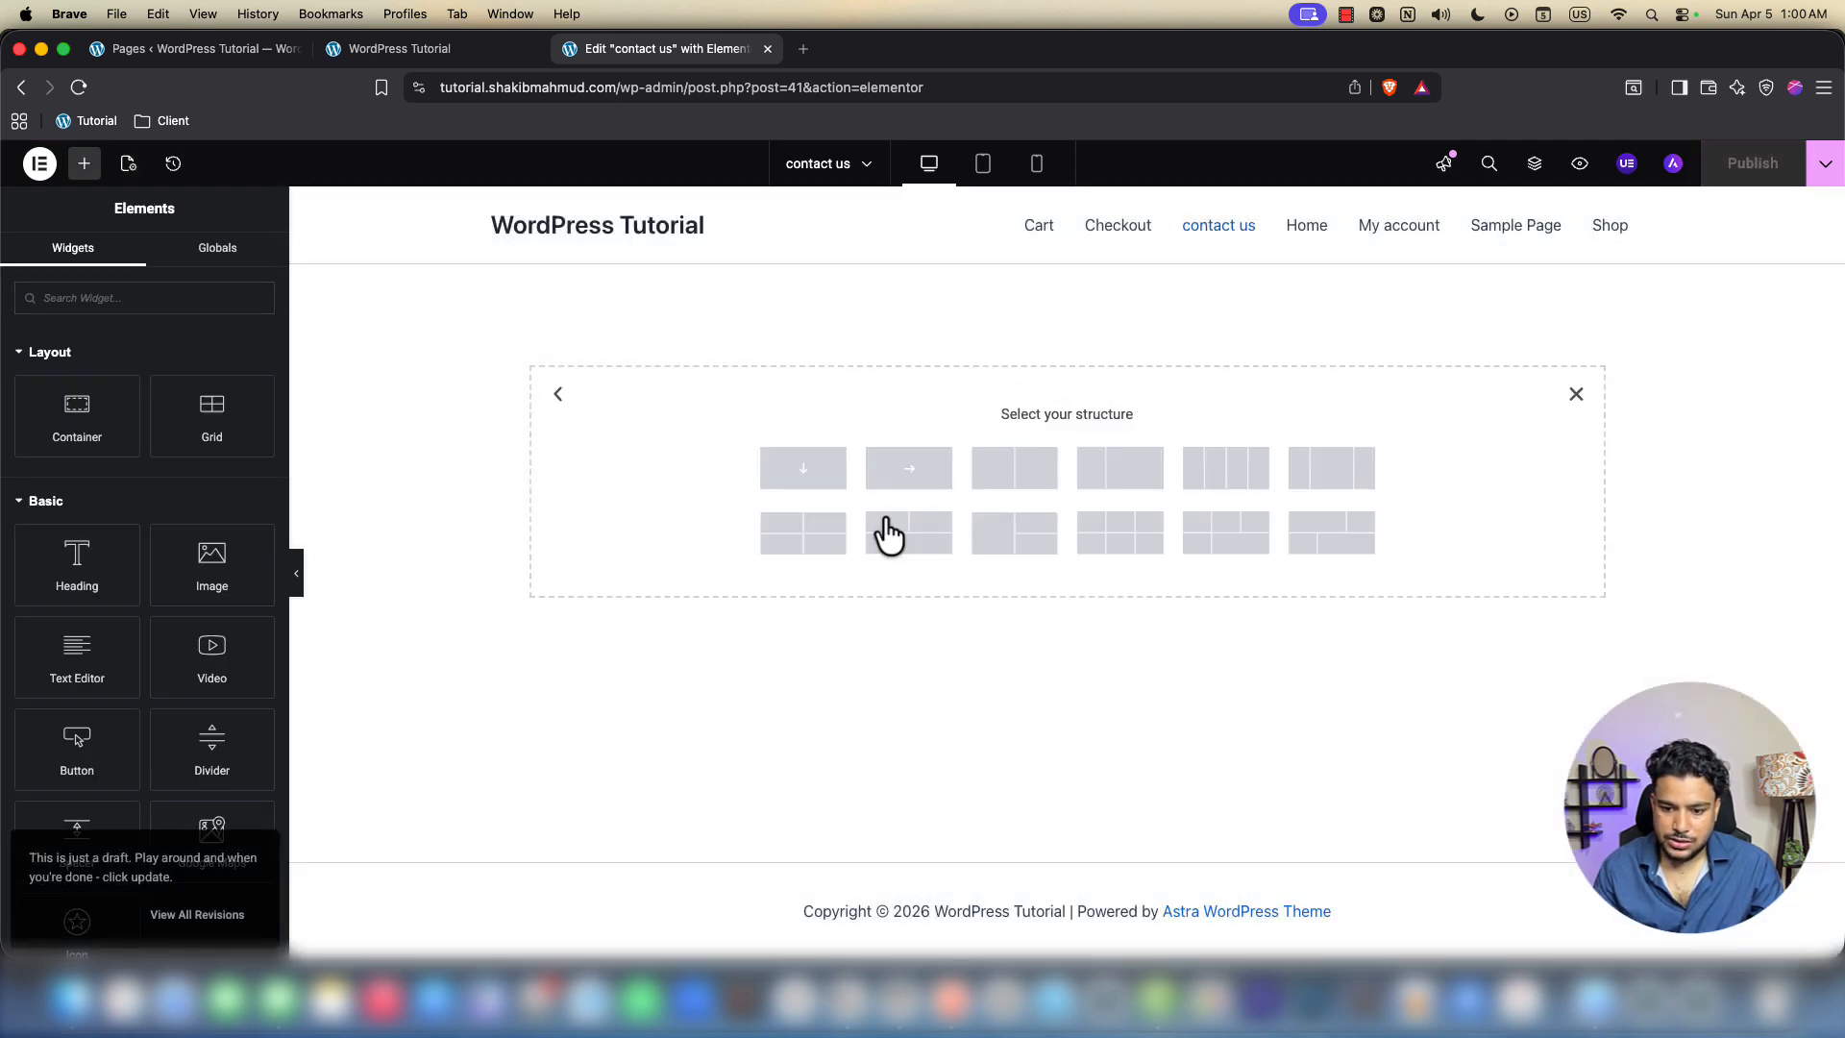
click(797, 479)
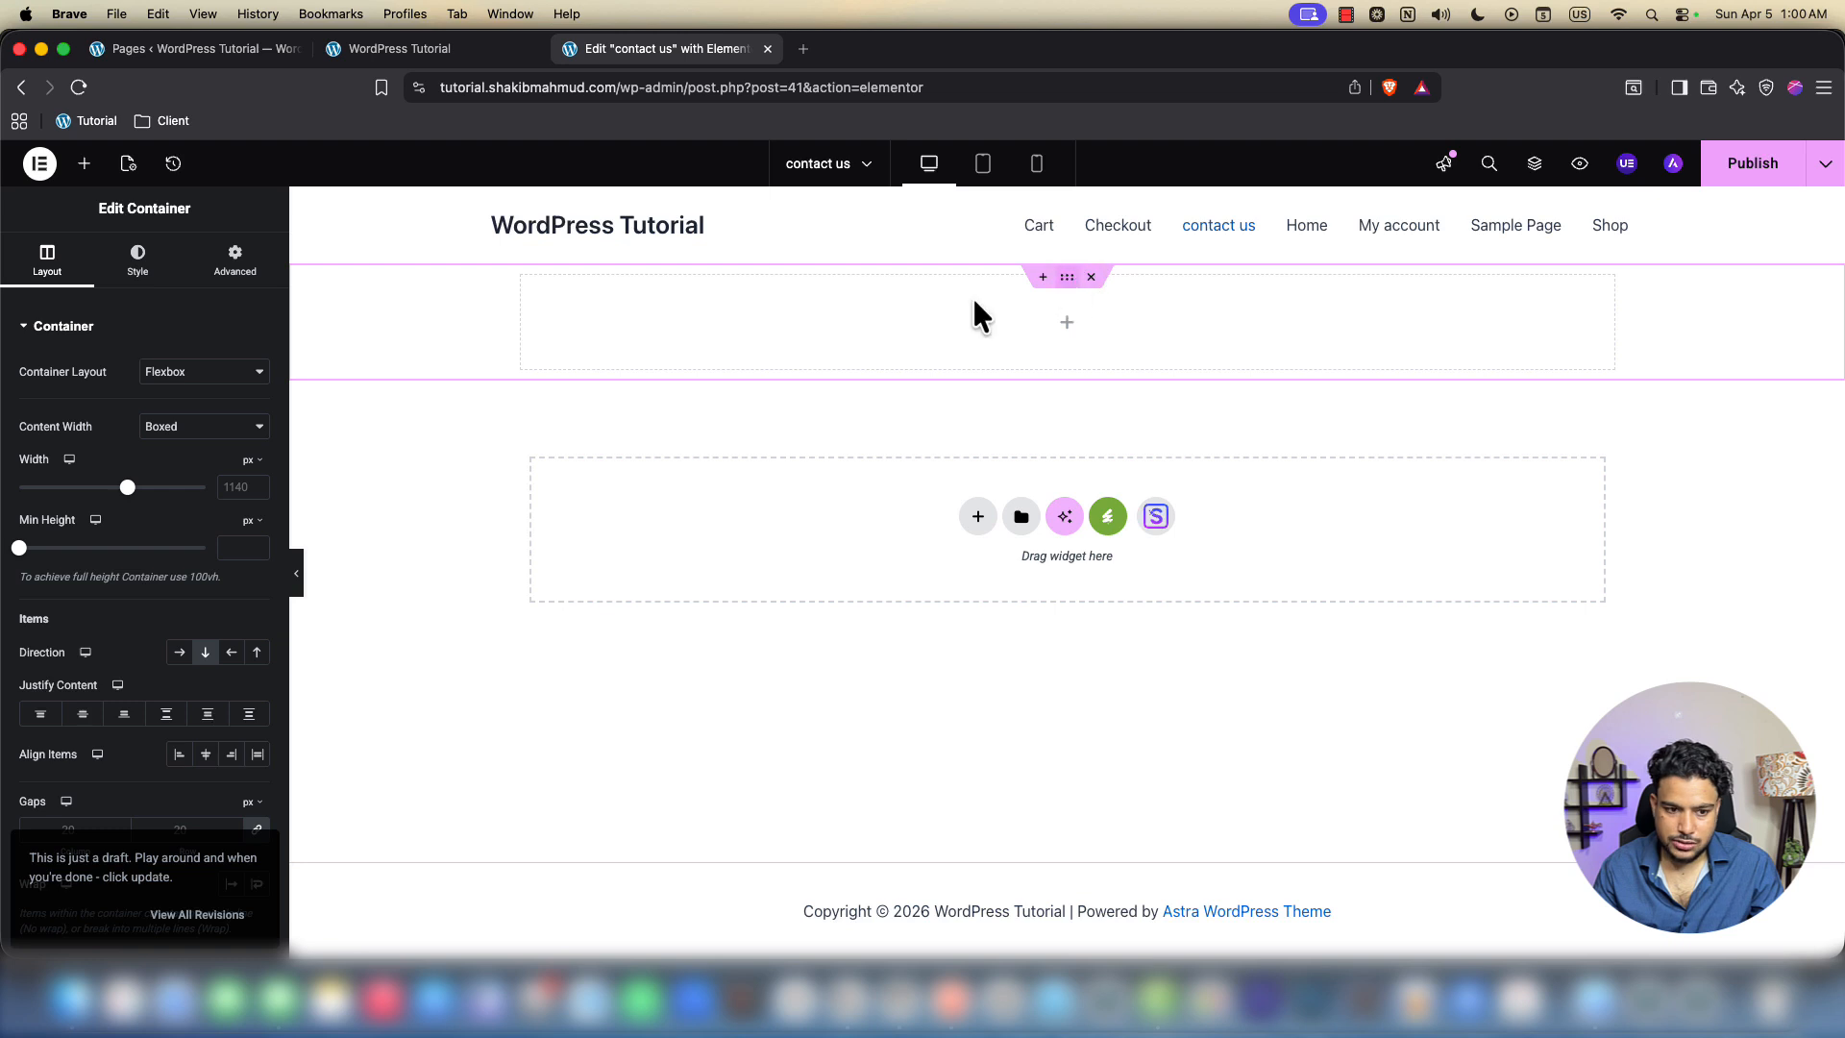
click(235, 260)
click(255, 469)
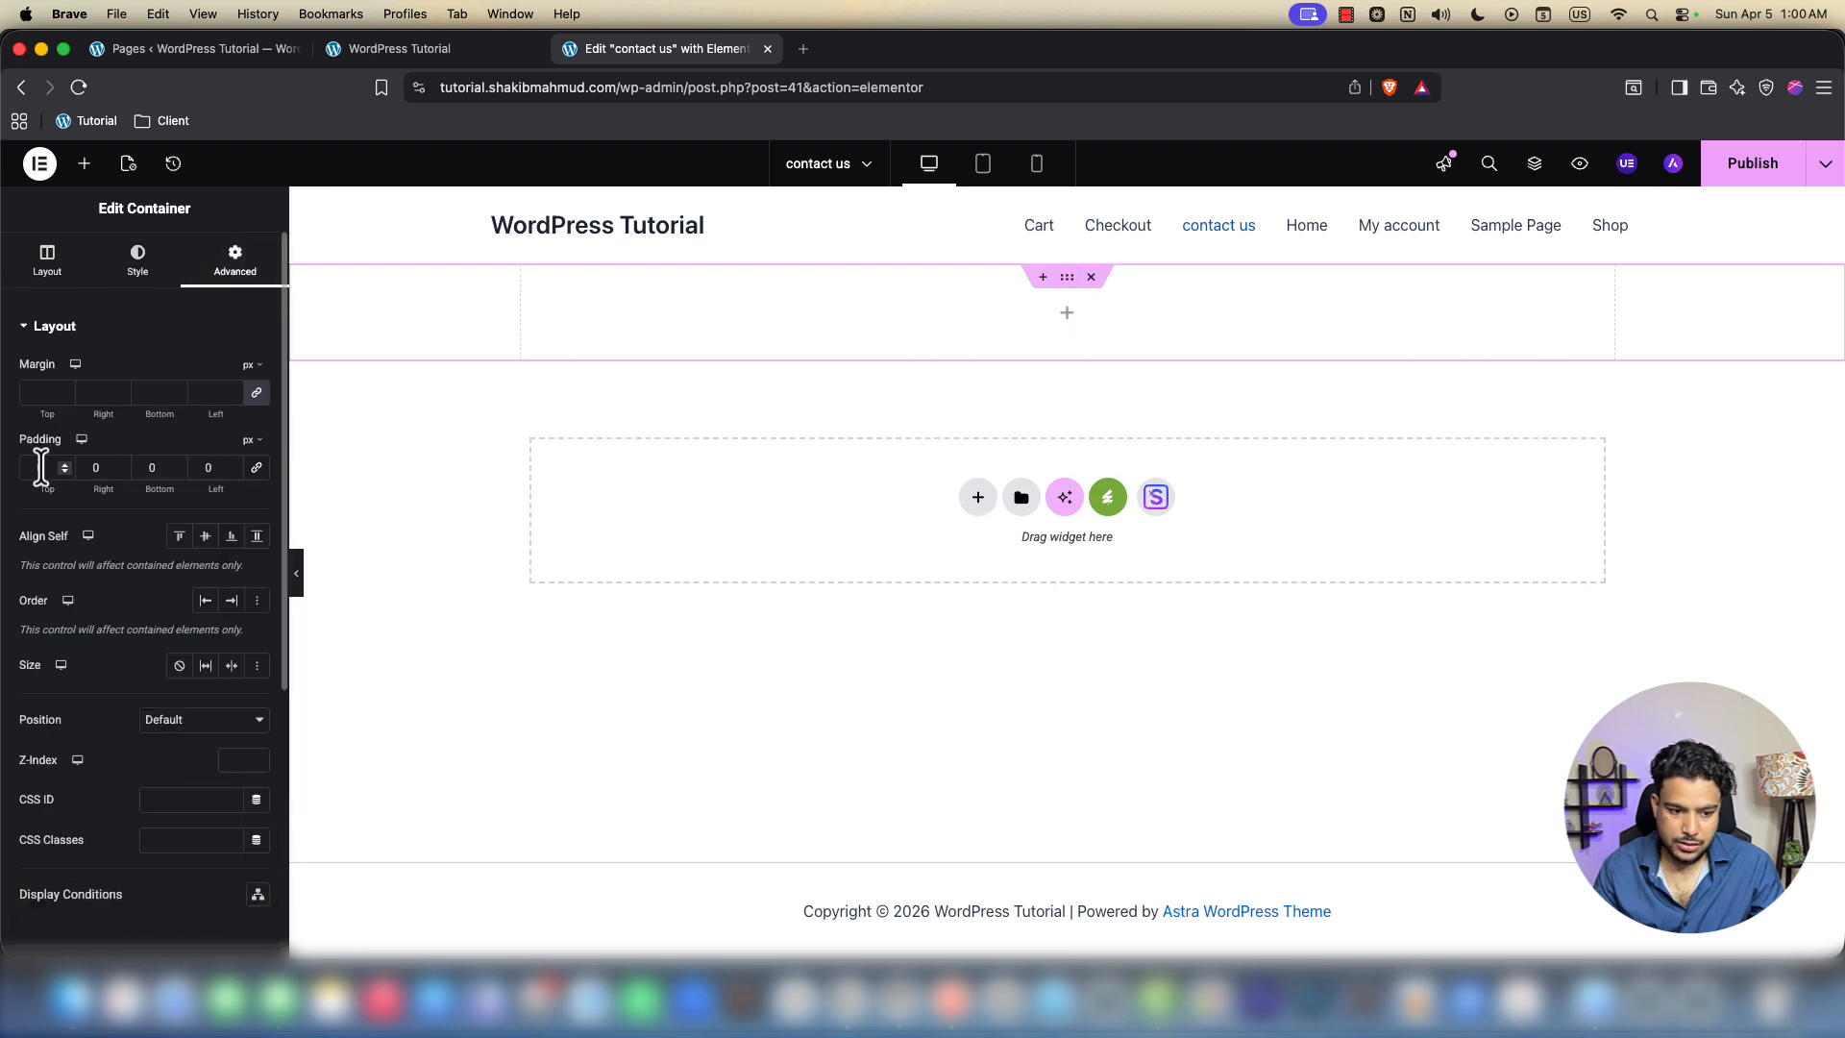
text(60)
click(146, 467)
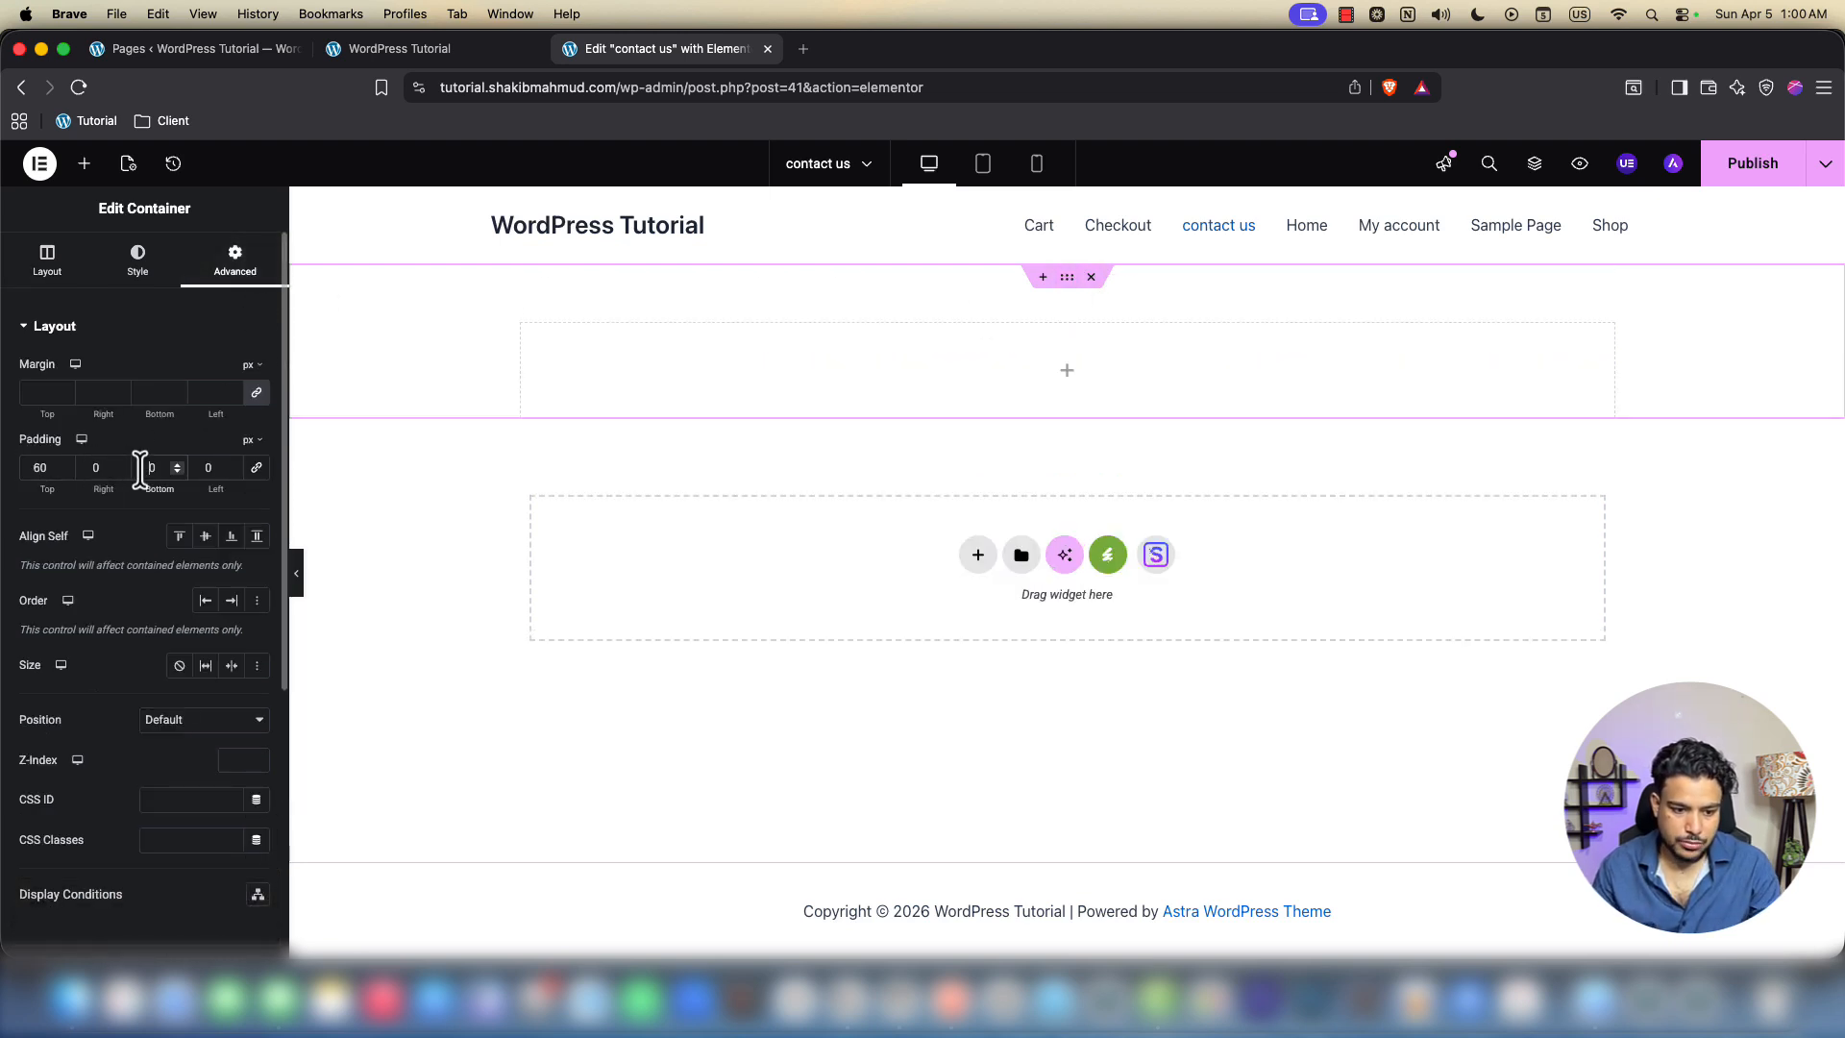
text(6)
click(83, 163)
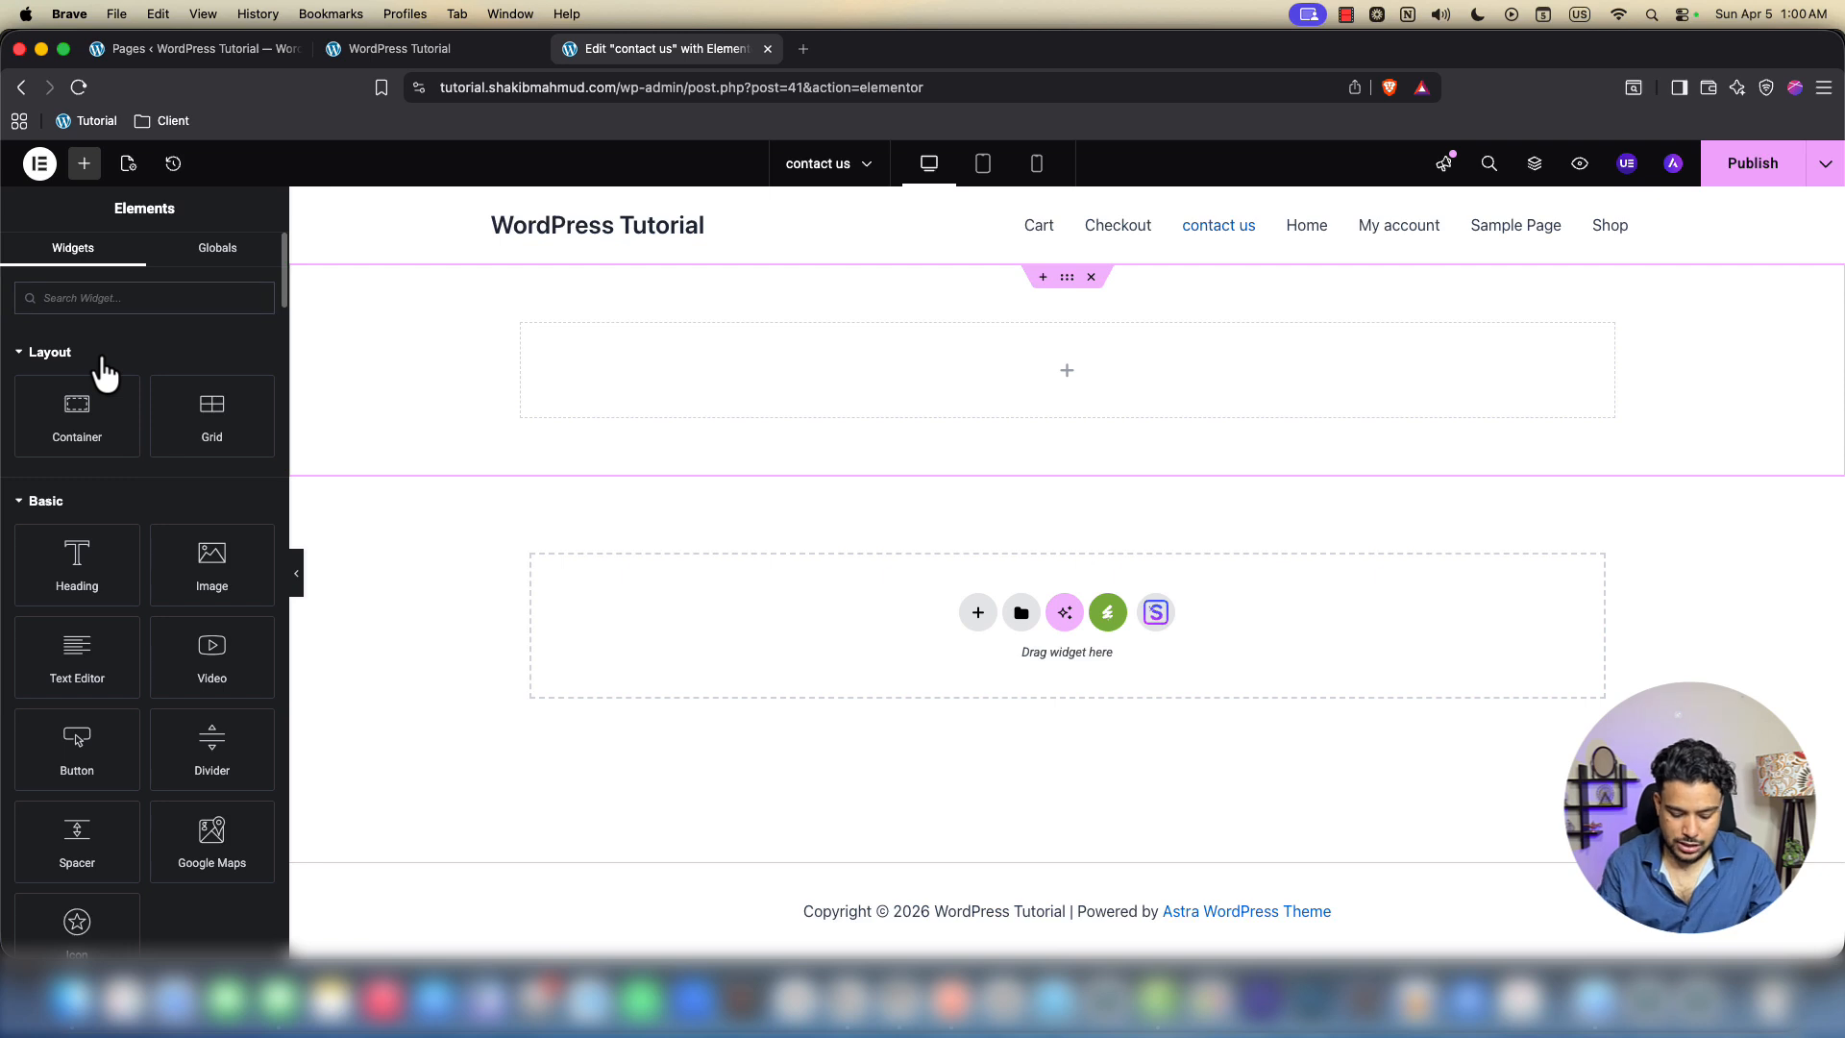
Search the widgets for 'form' and drop a Form widget into the container
text(fomr)
key(BackSpace)
key(BackSpace)
key(BackSpace)
key(BackSpace)
text(for)
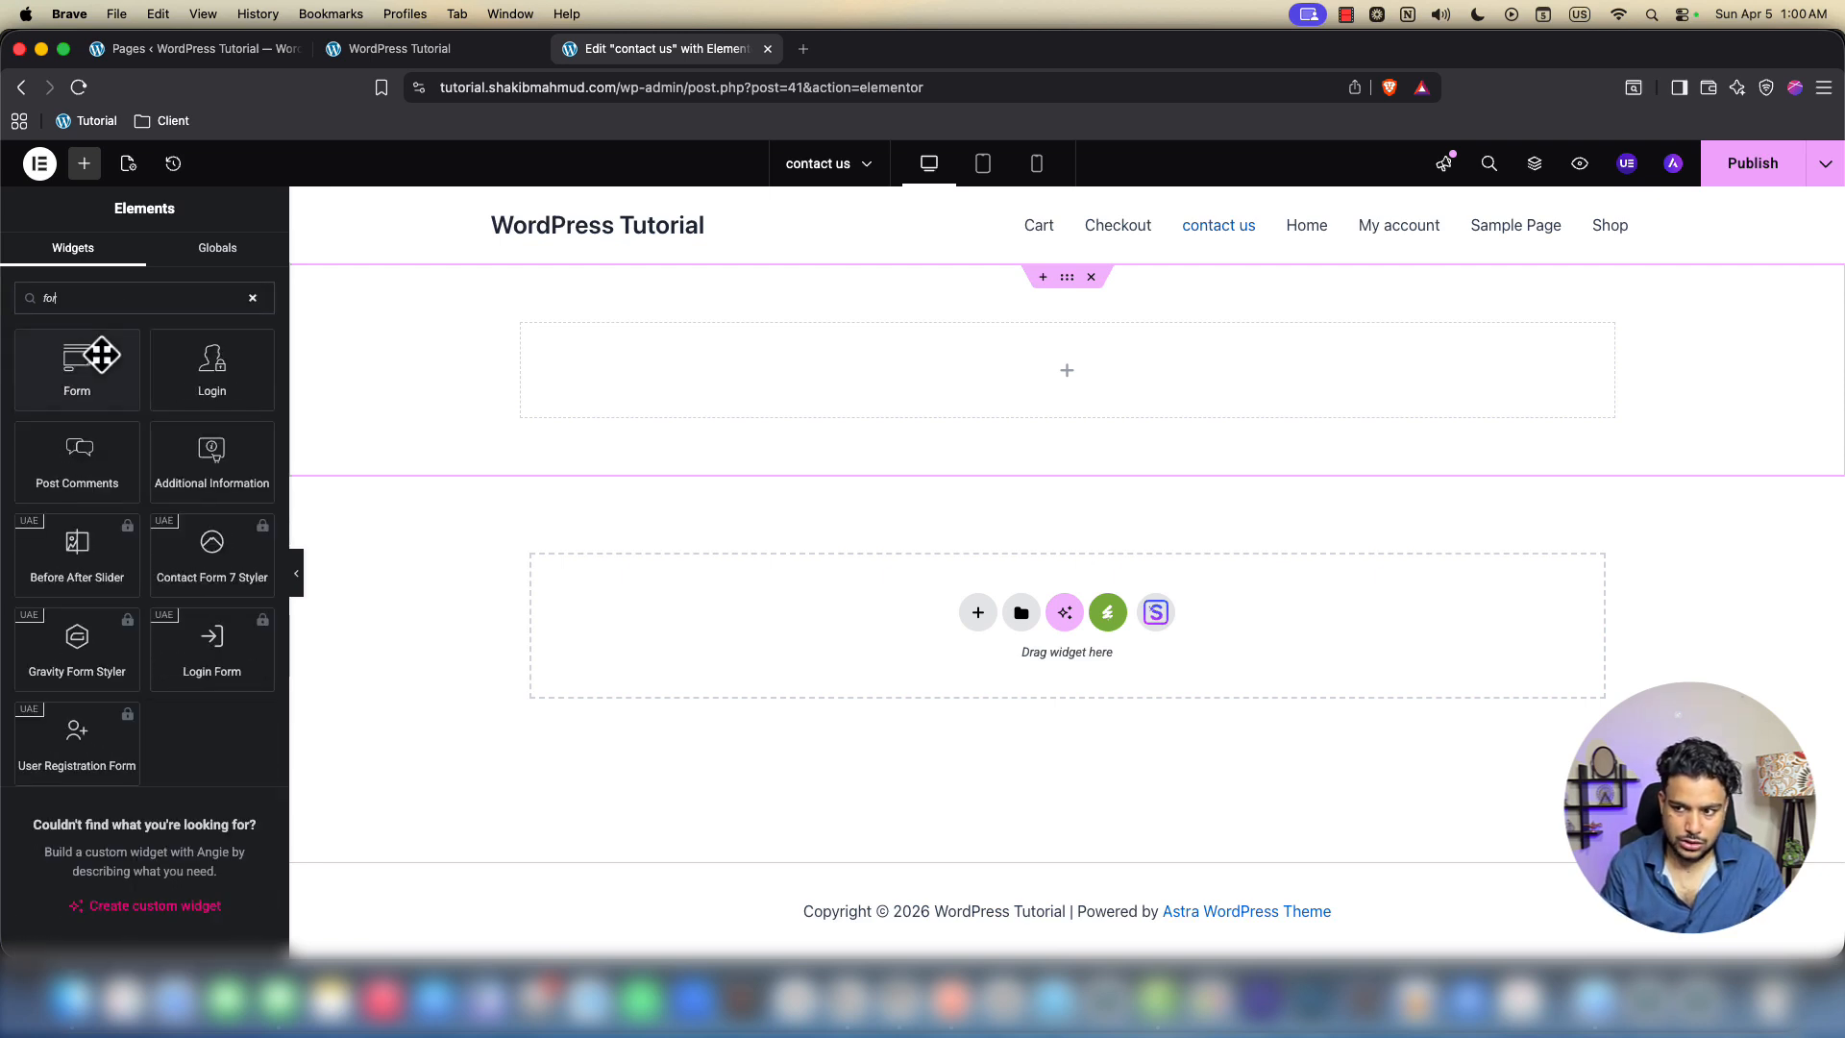
key(BackSpace)
key(BackSpace)
key(BackSpace)
text(form)
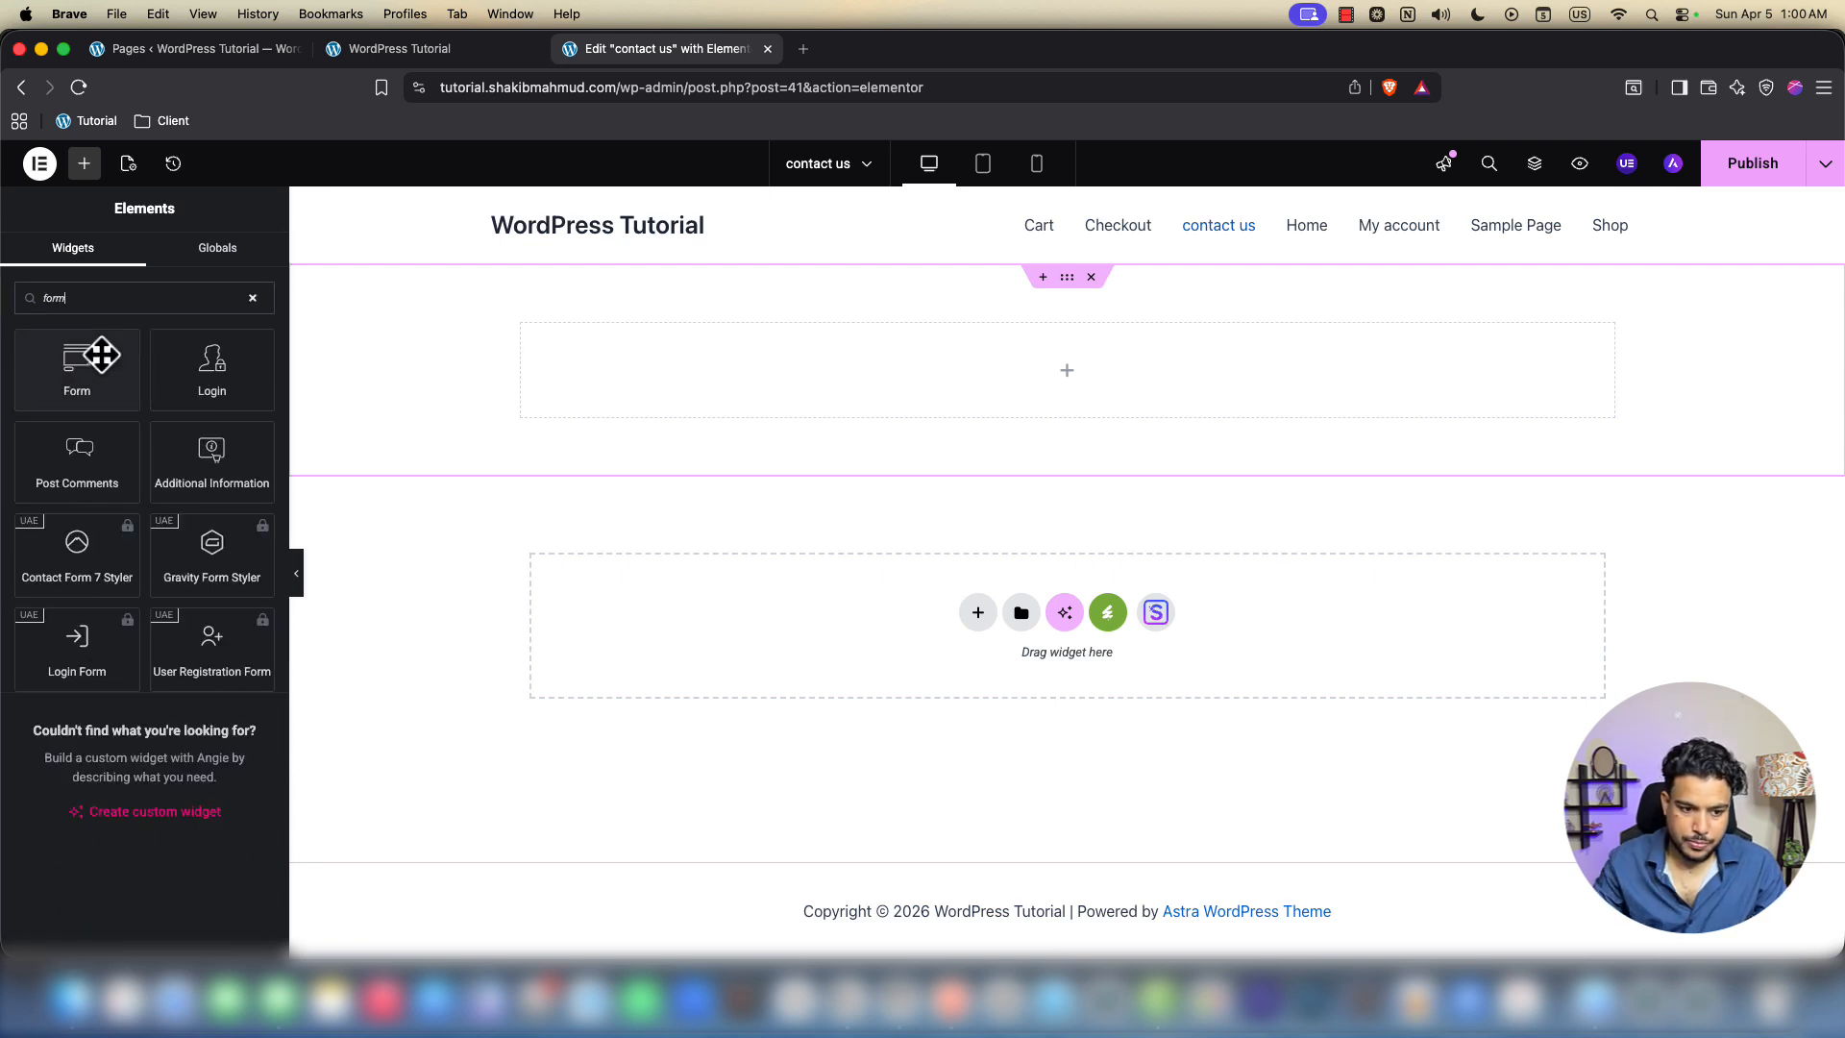
drag(96, 365, 1005, 332)
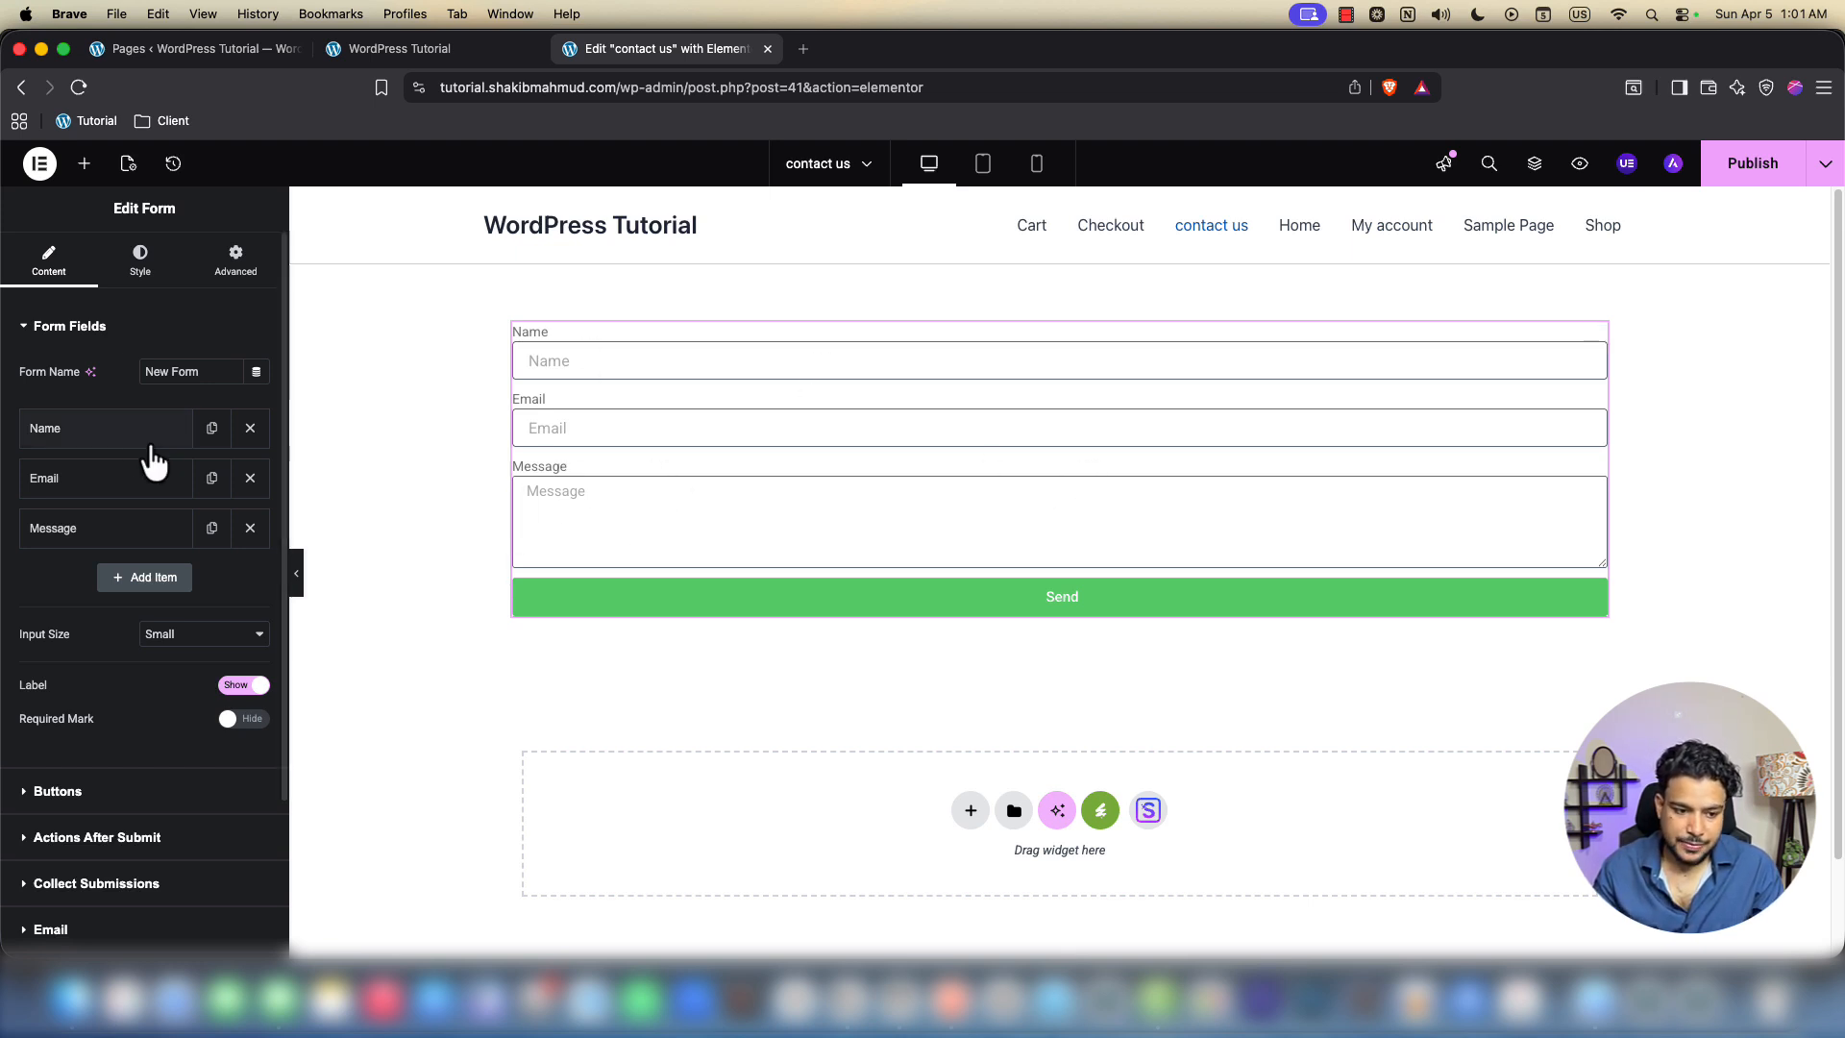
Relabel the Name field to First Name and set its column width to 50%
click(147, 434)
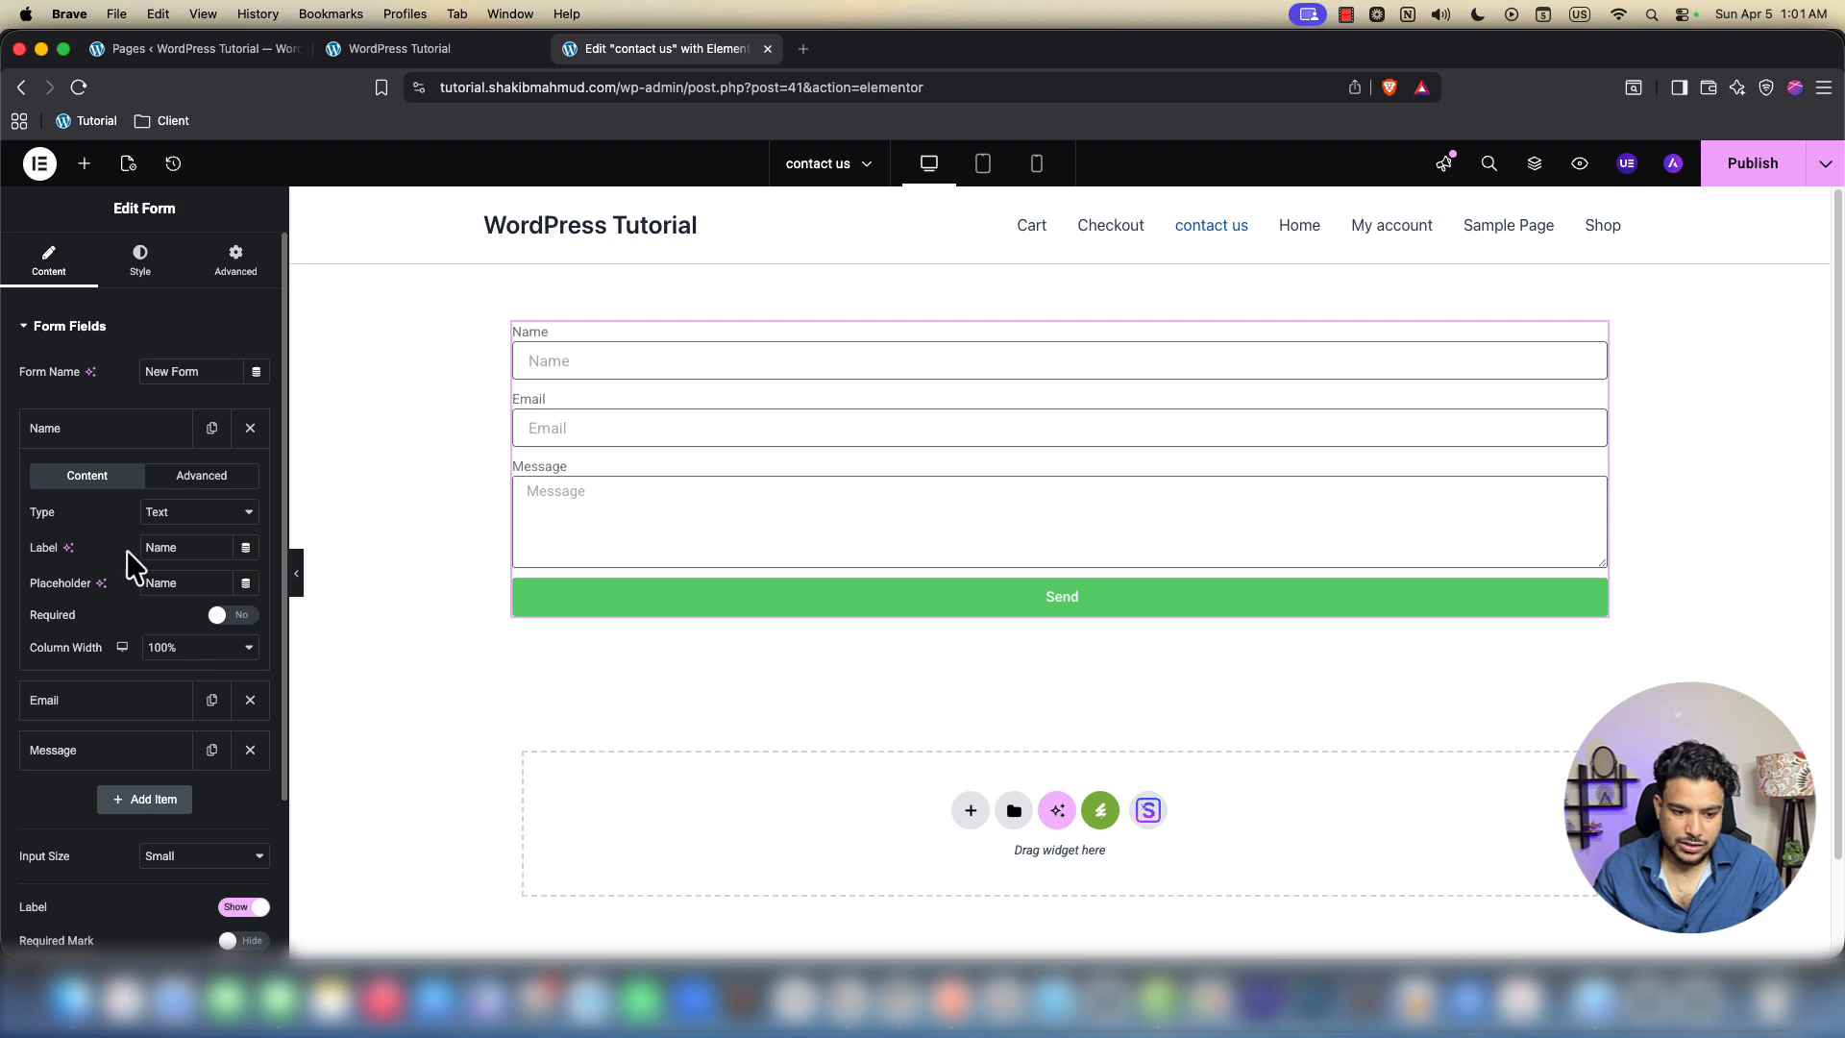
text(Fir)
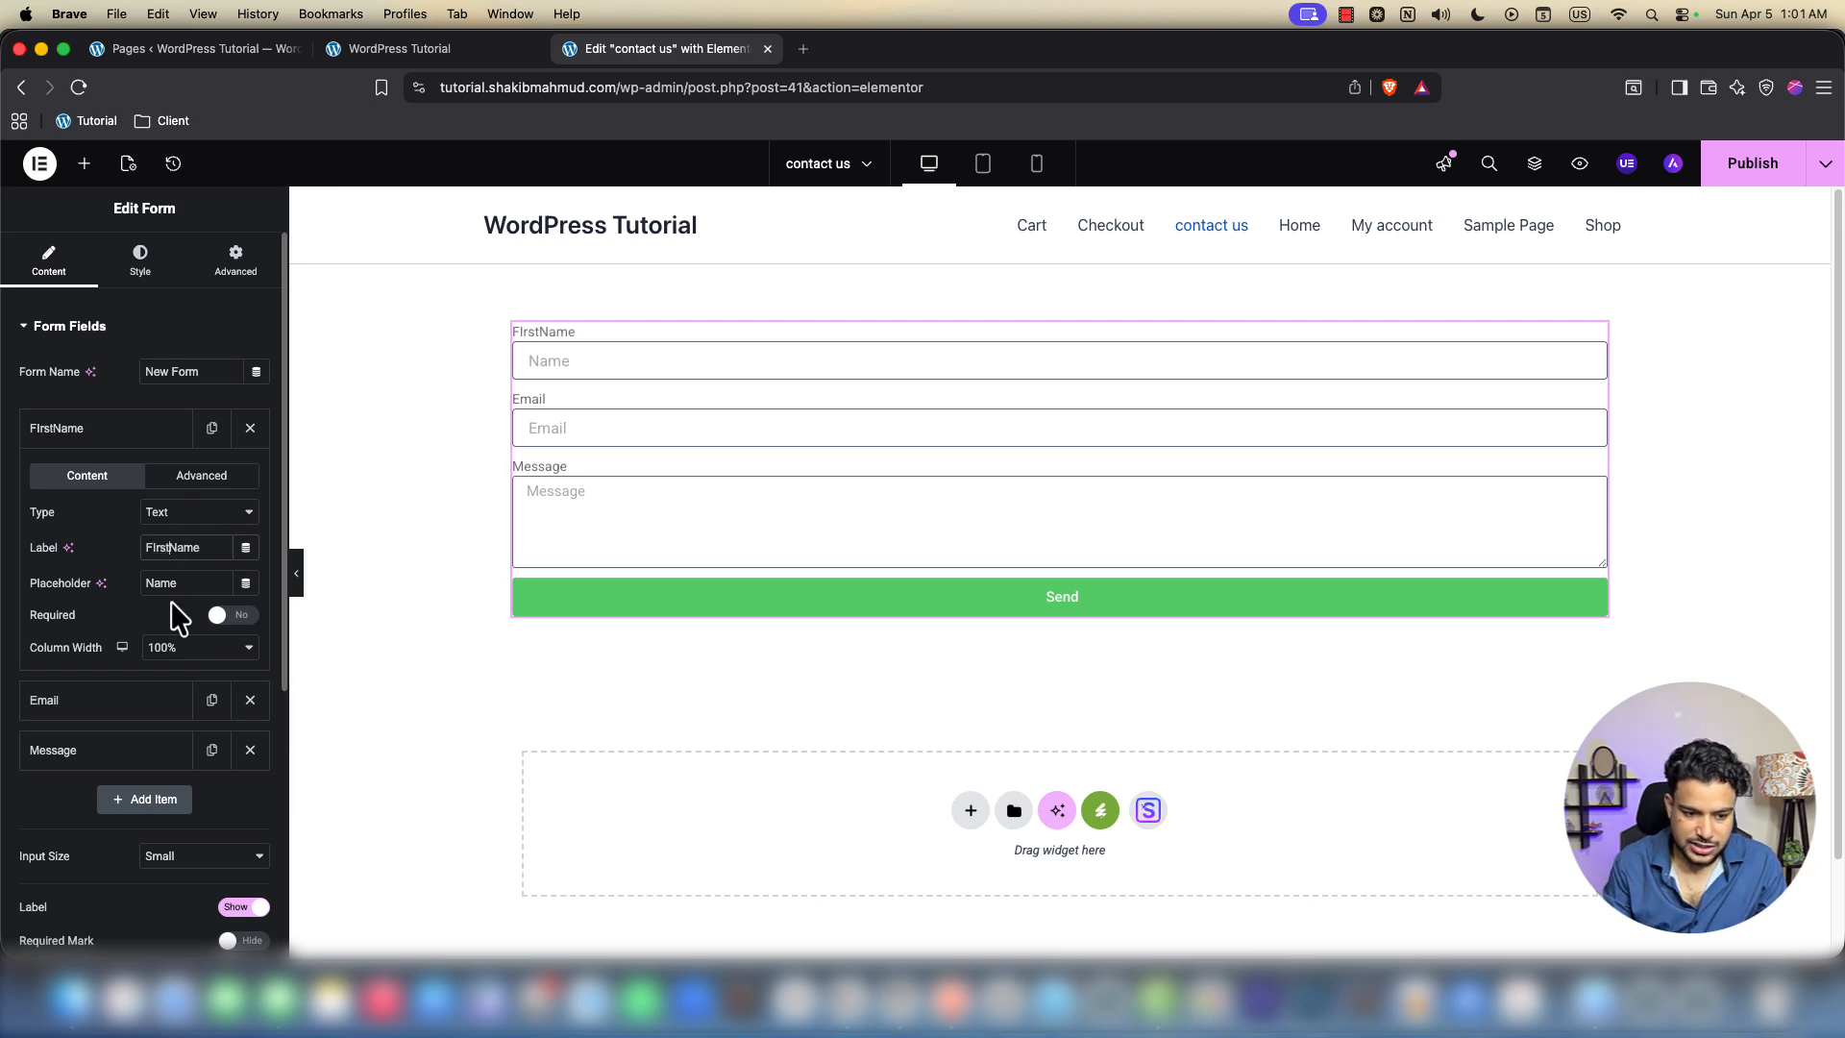
key(BackSpace)
key(BackSpace)
key(BackSpace)
key(BackSpace)
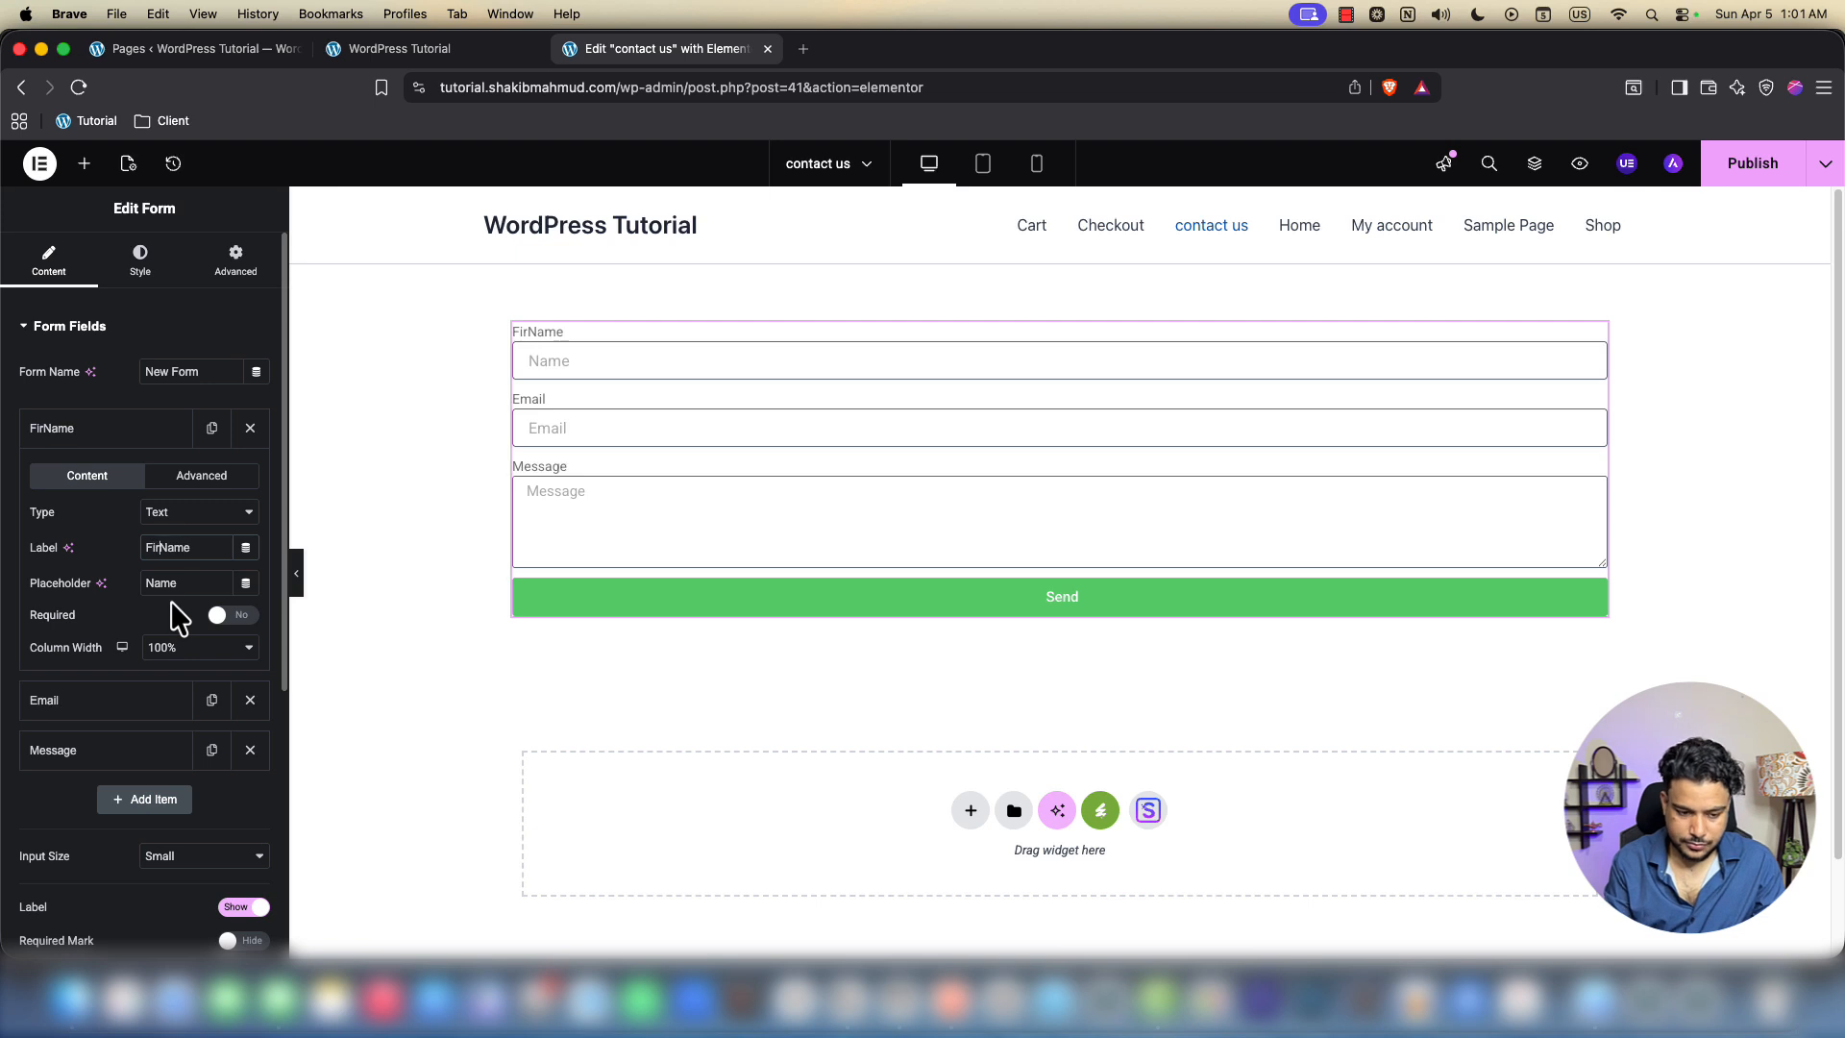
click(132, 440)
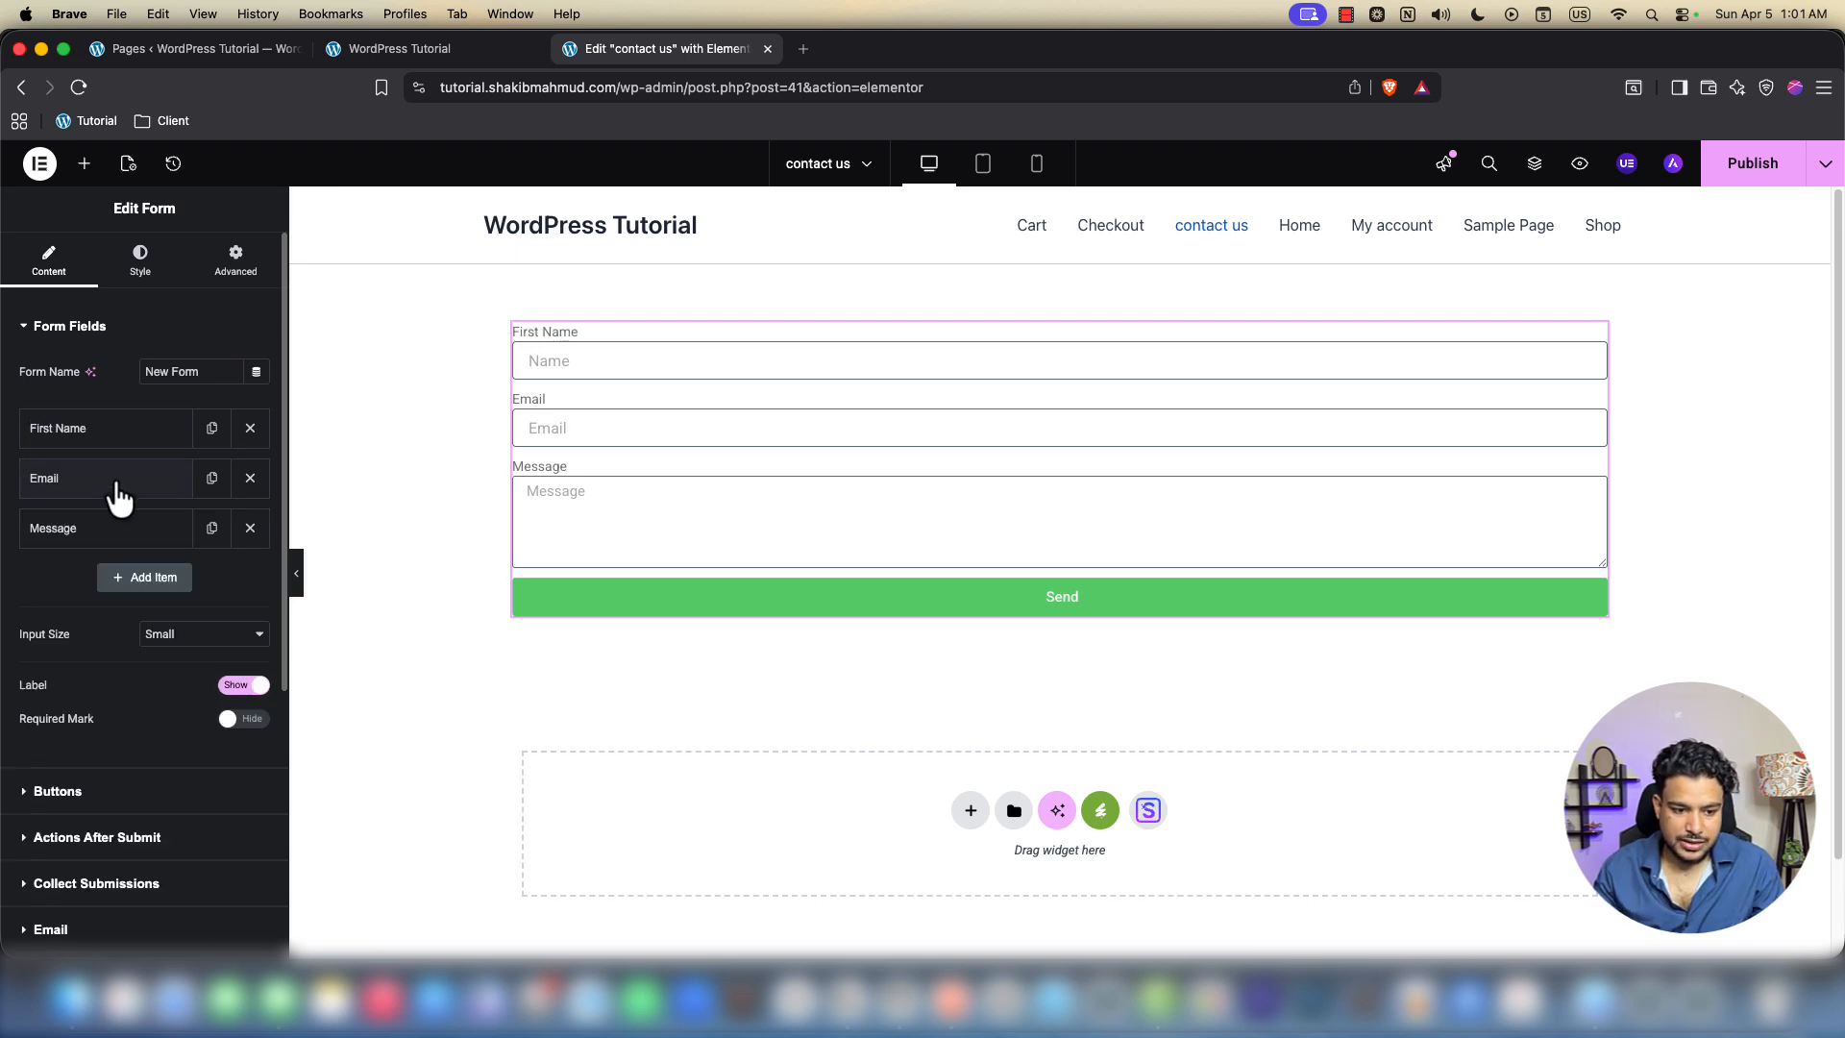
click(135, 440)
click(169, 654)
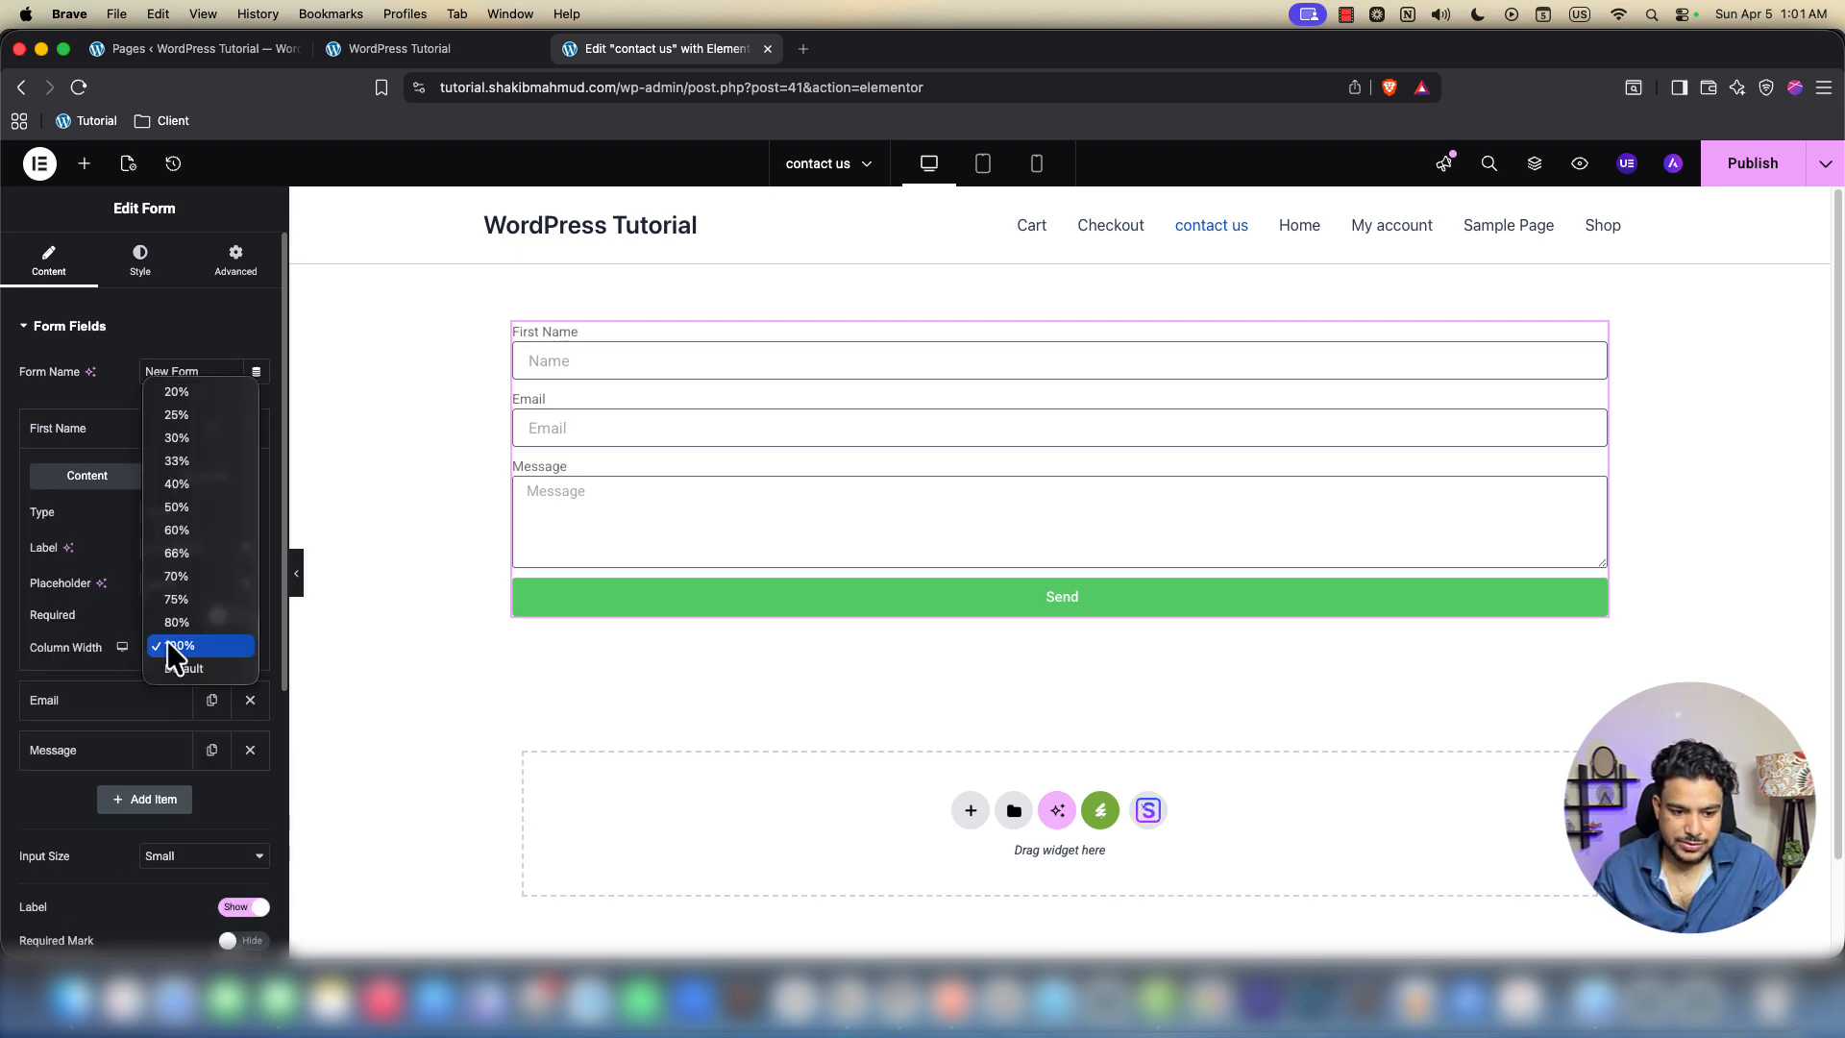
click(193, 508)
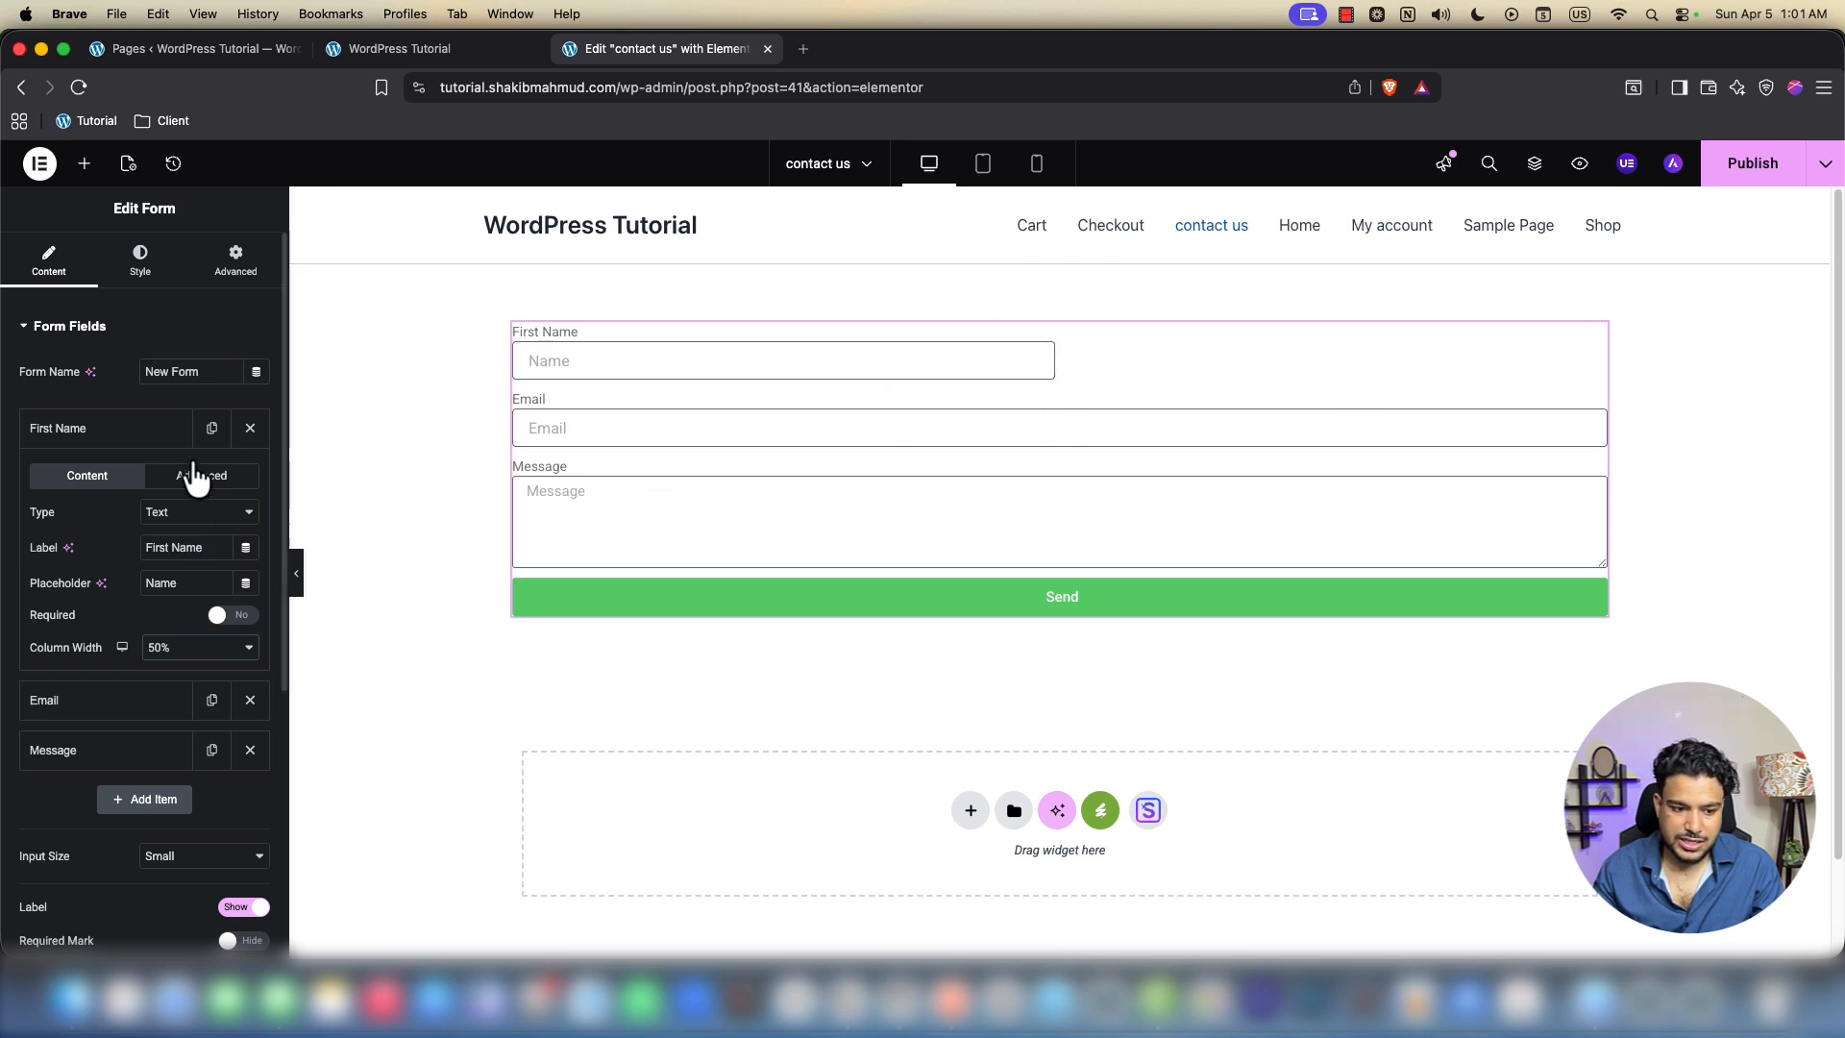
click(107, 438)
Add a Text field labelled Last Name with placeholder 'Enter your last name'
click(144, 578)
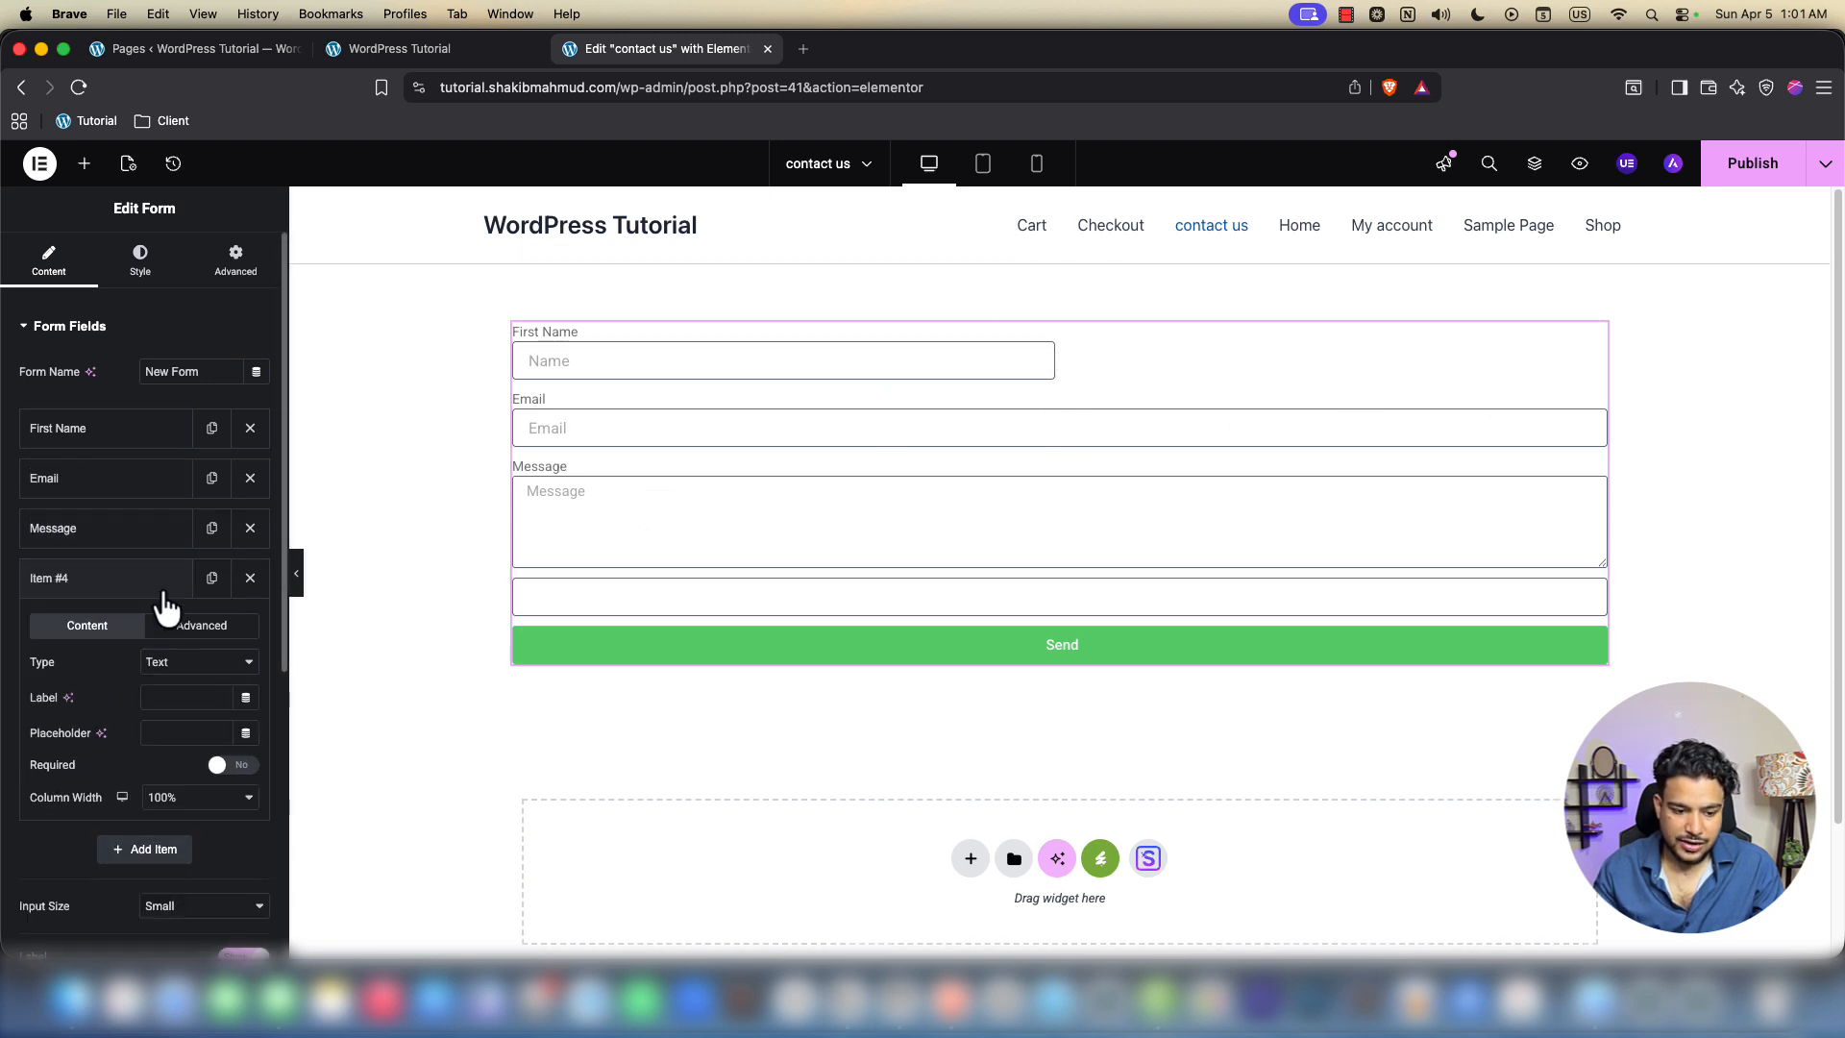
click(156, 663)
click(156, 663)
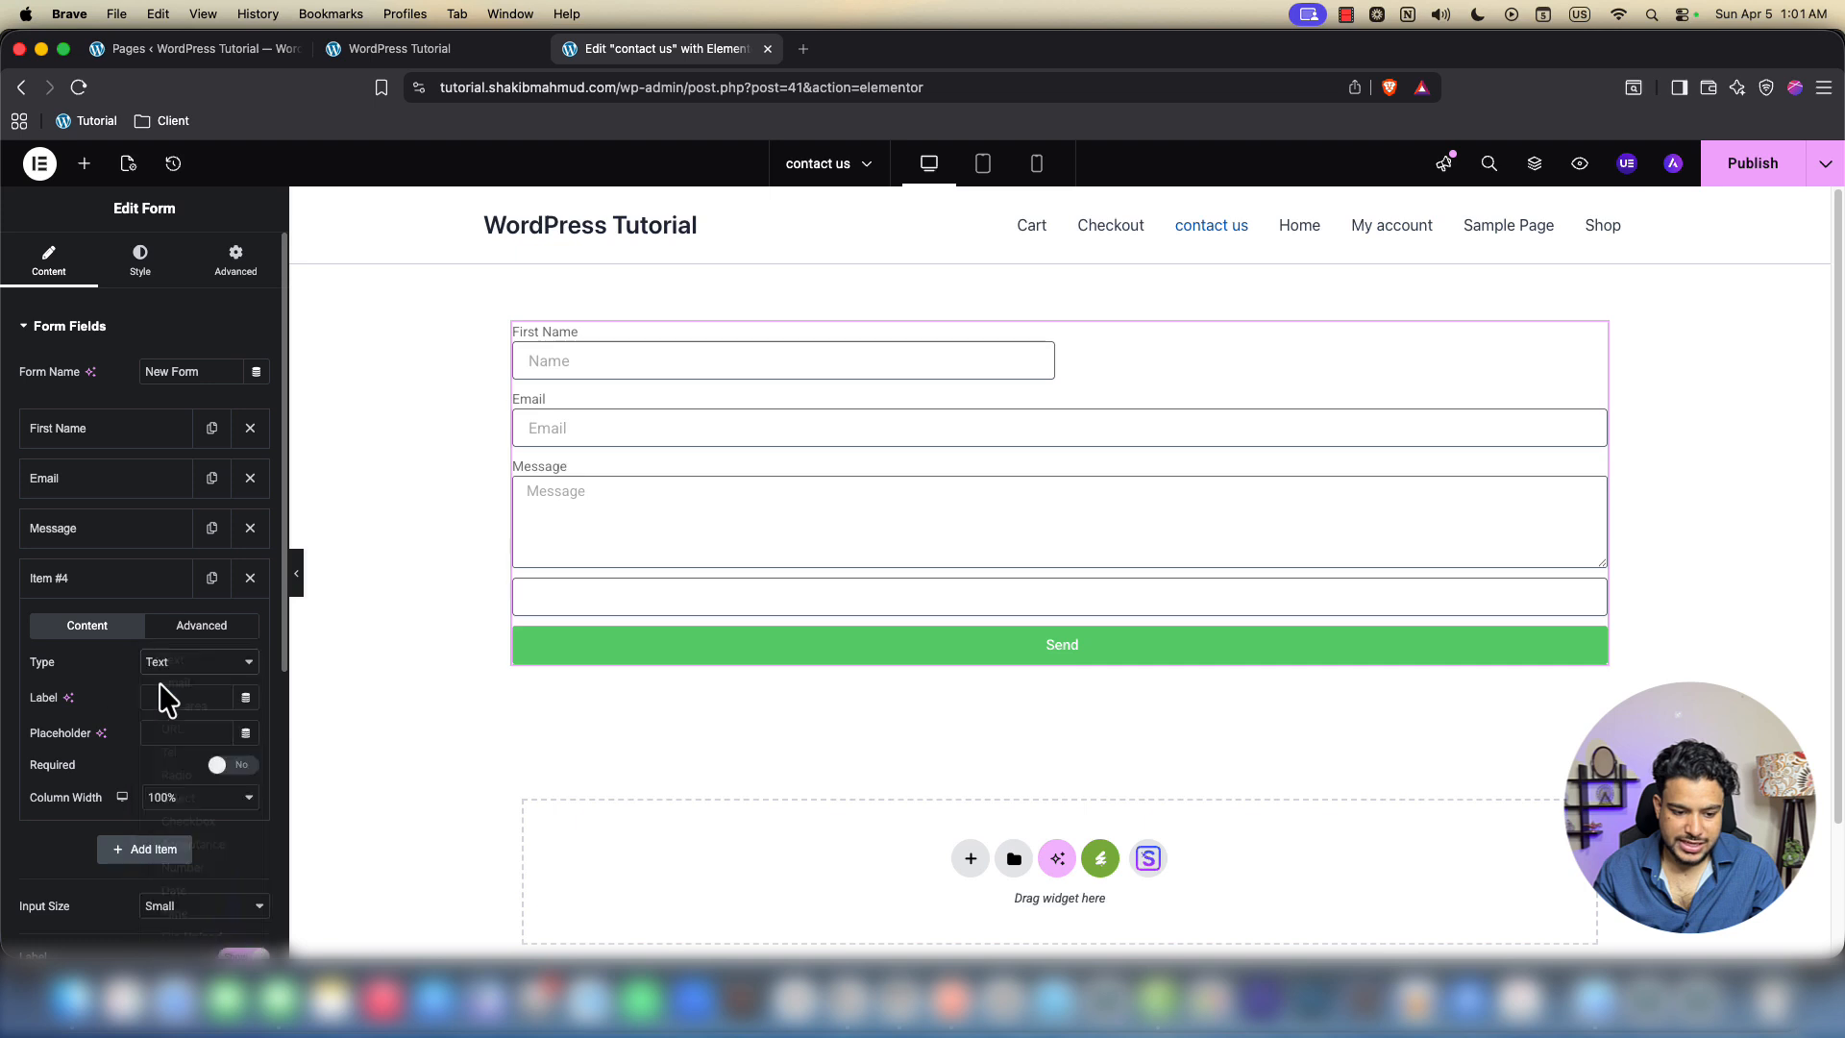
click(181, 698)
text(Last name)
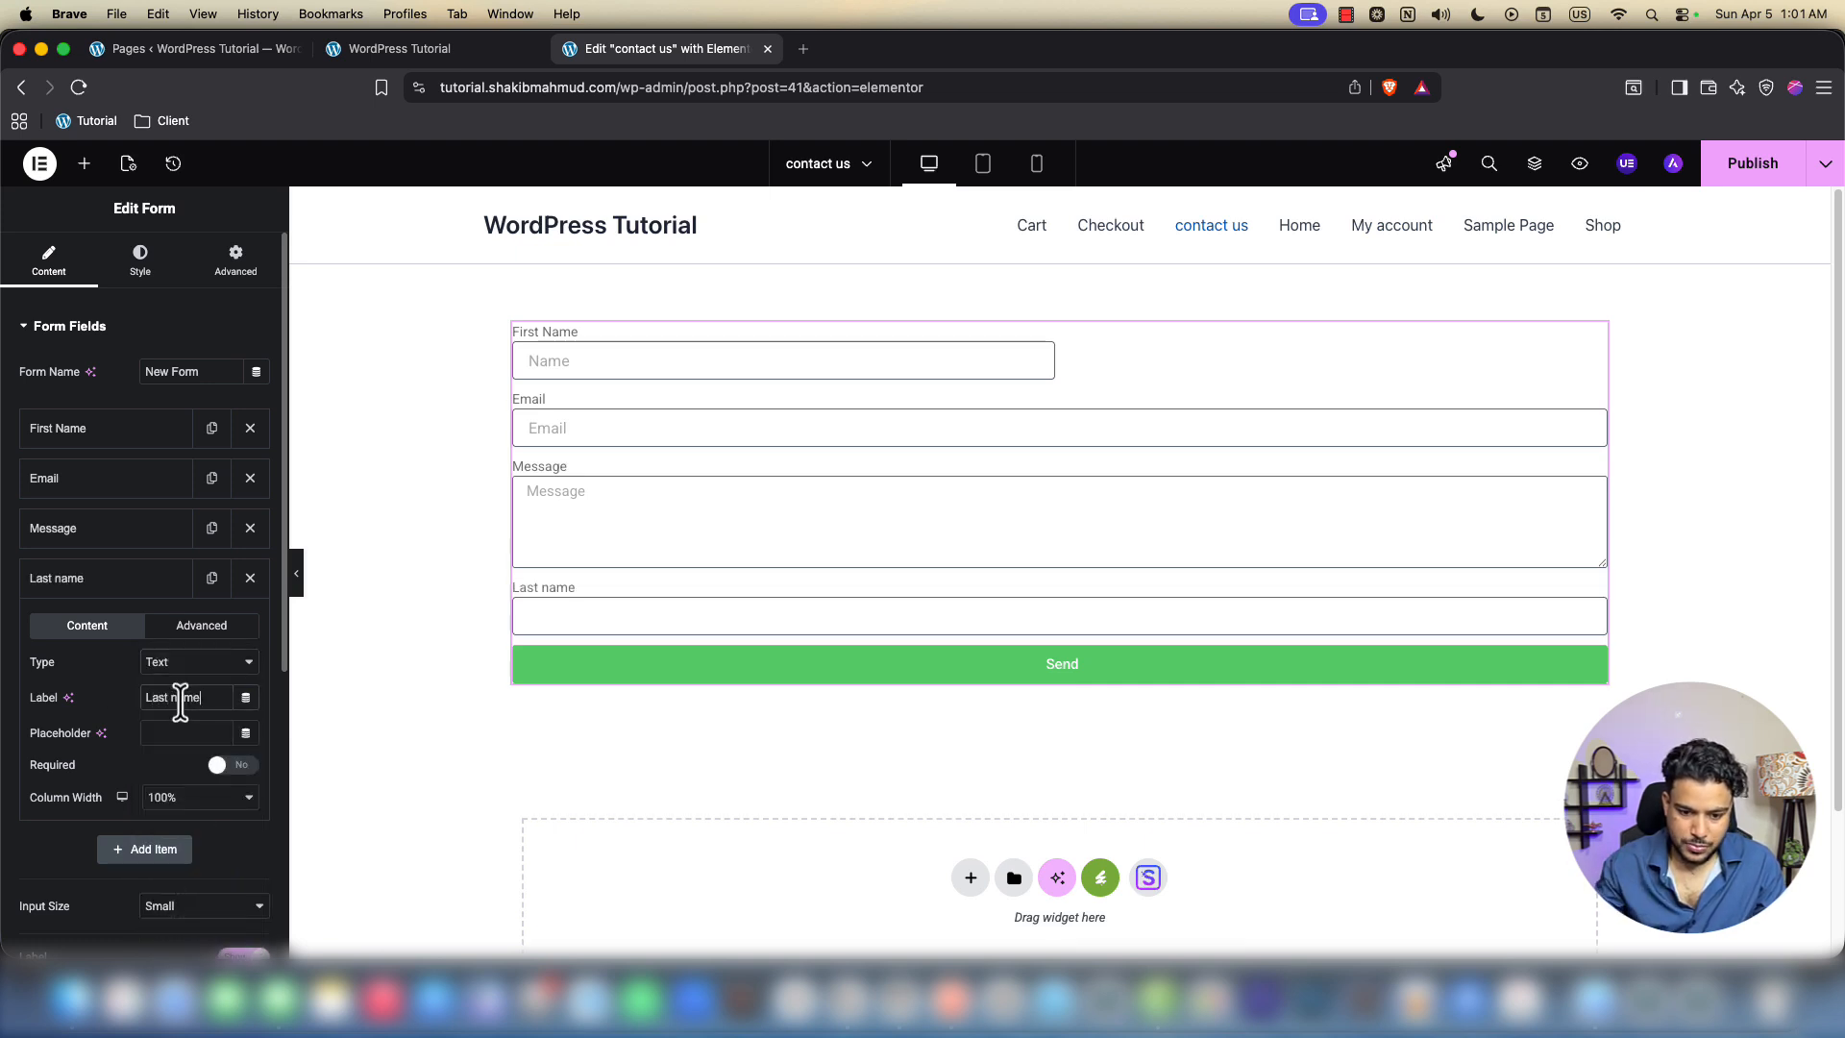
click(176, 698)
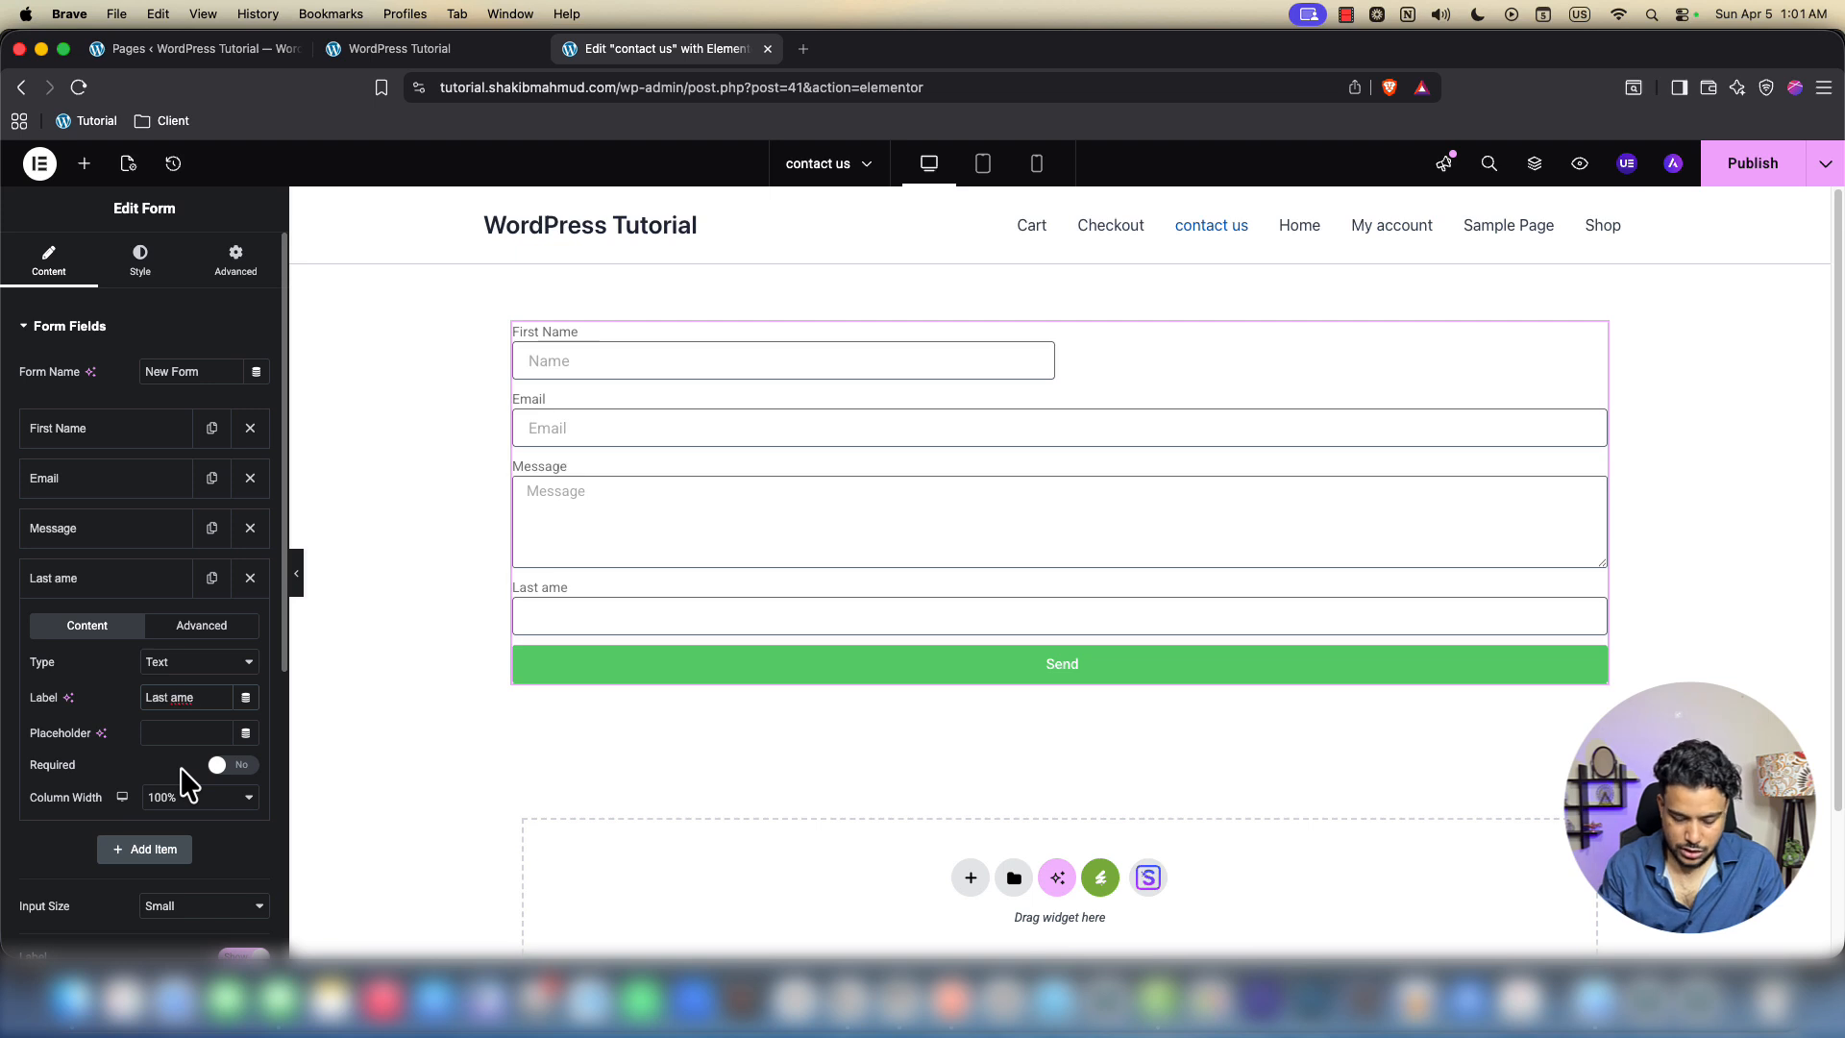
click(197, 733)
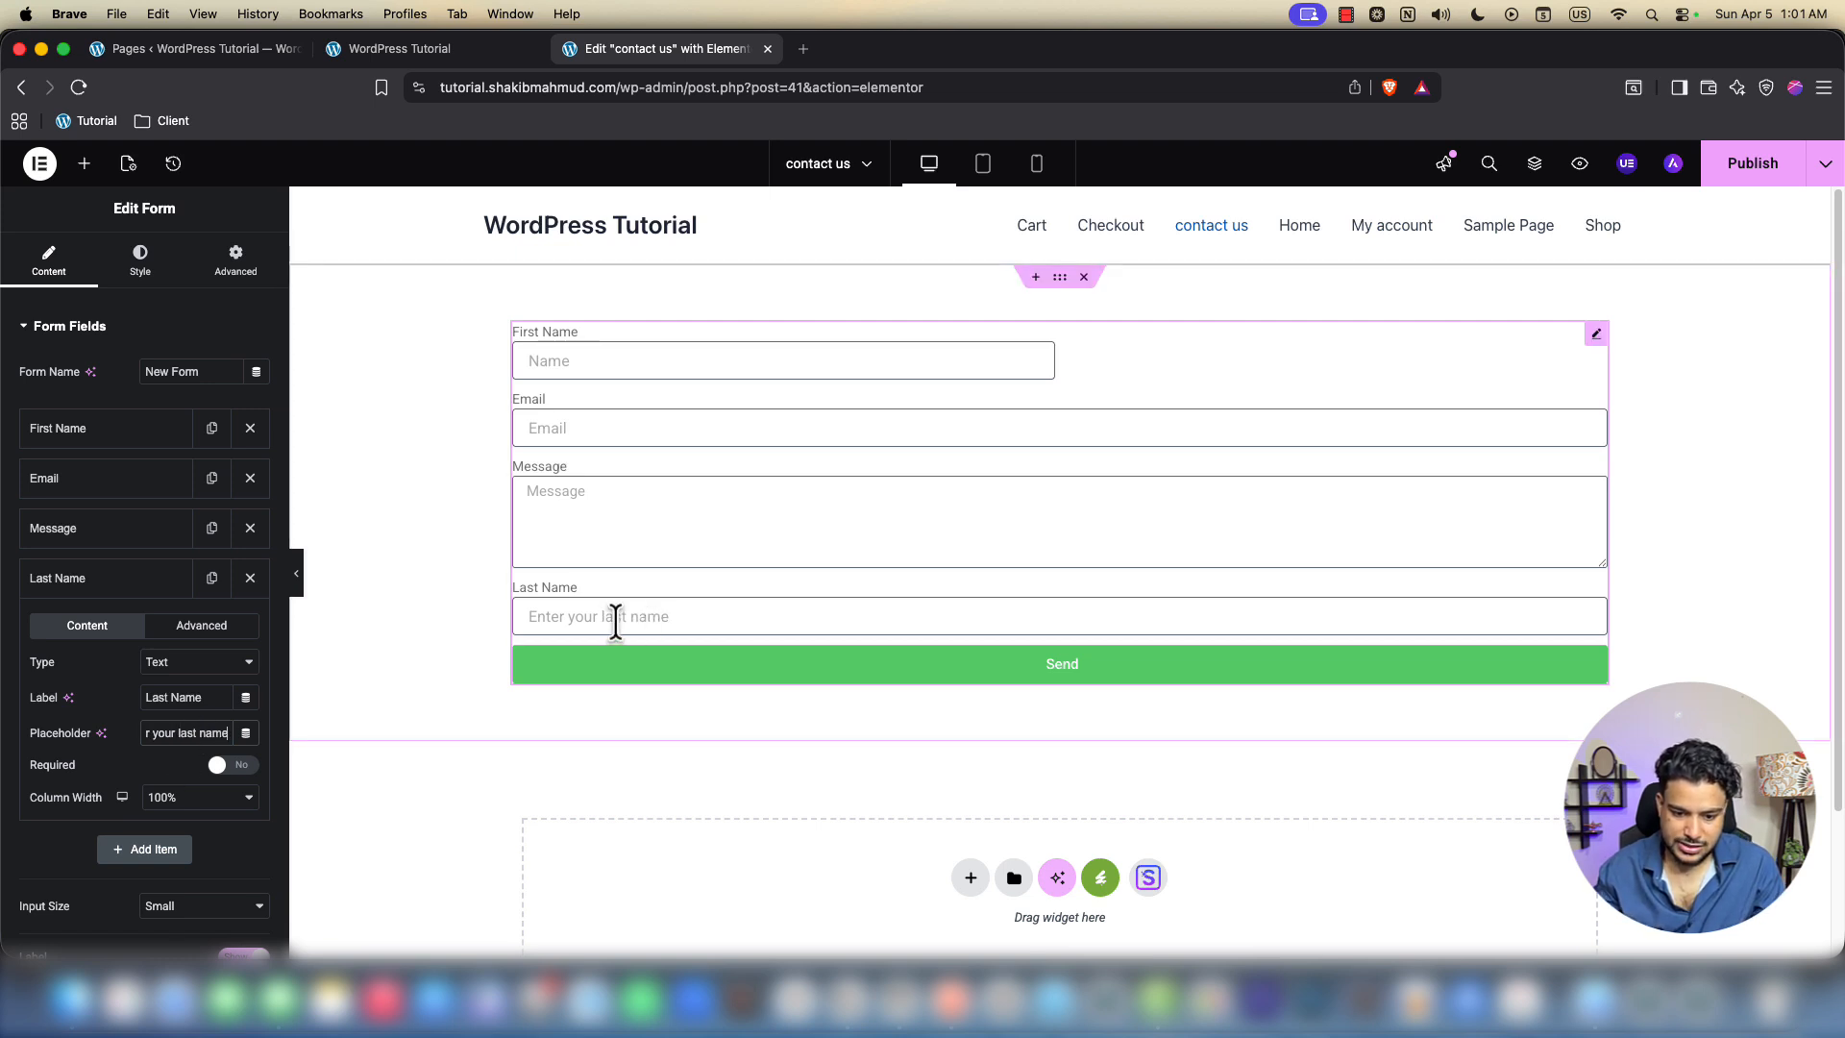
Move Last Name directly below First Name and set its width to 50%
drag(111, 588, 112, 486)
click(115, 492)
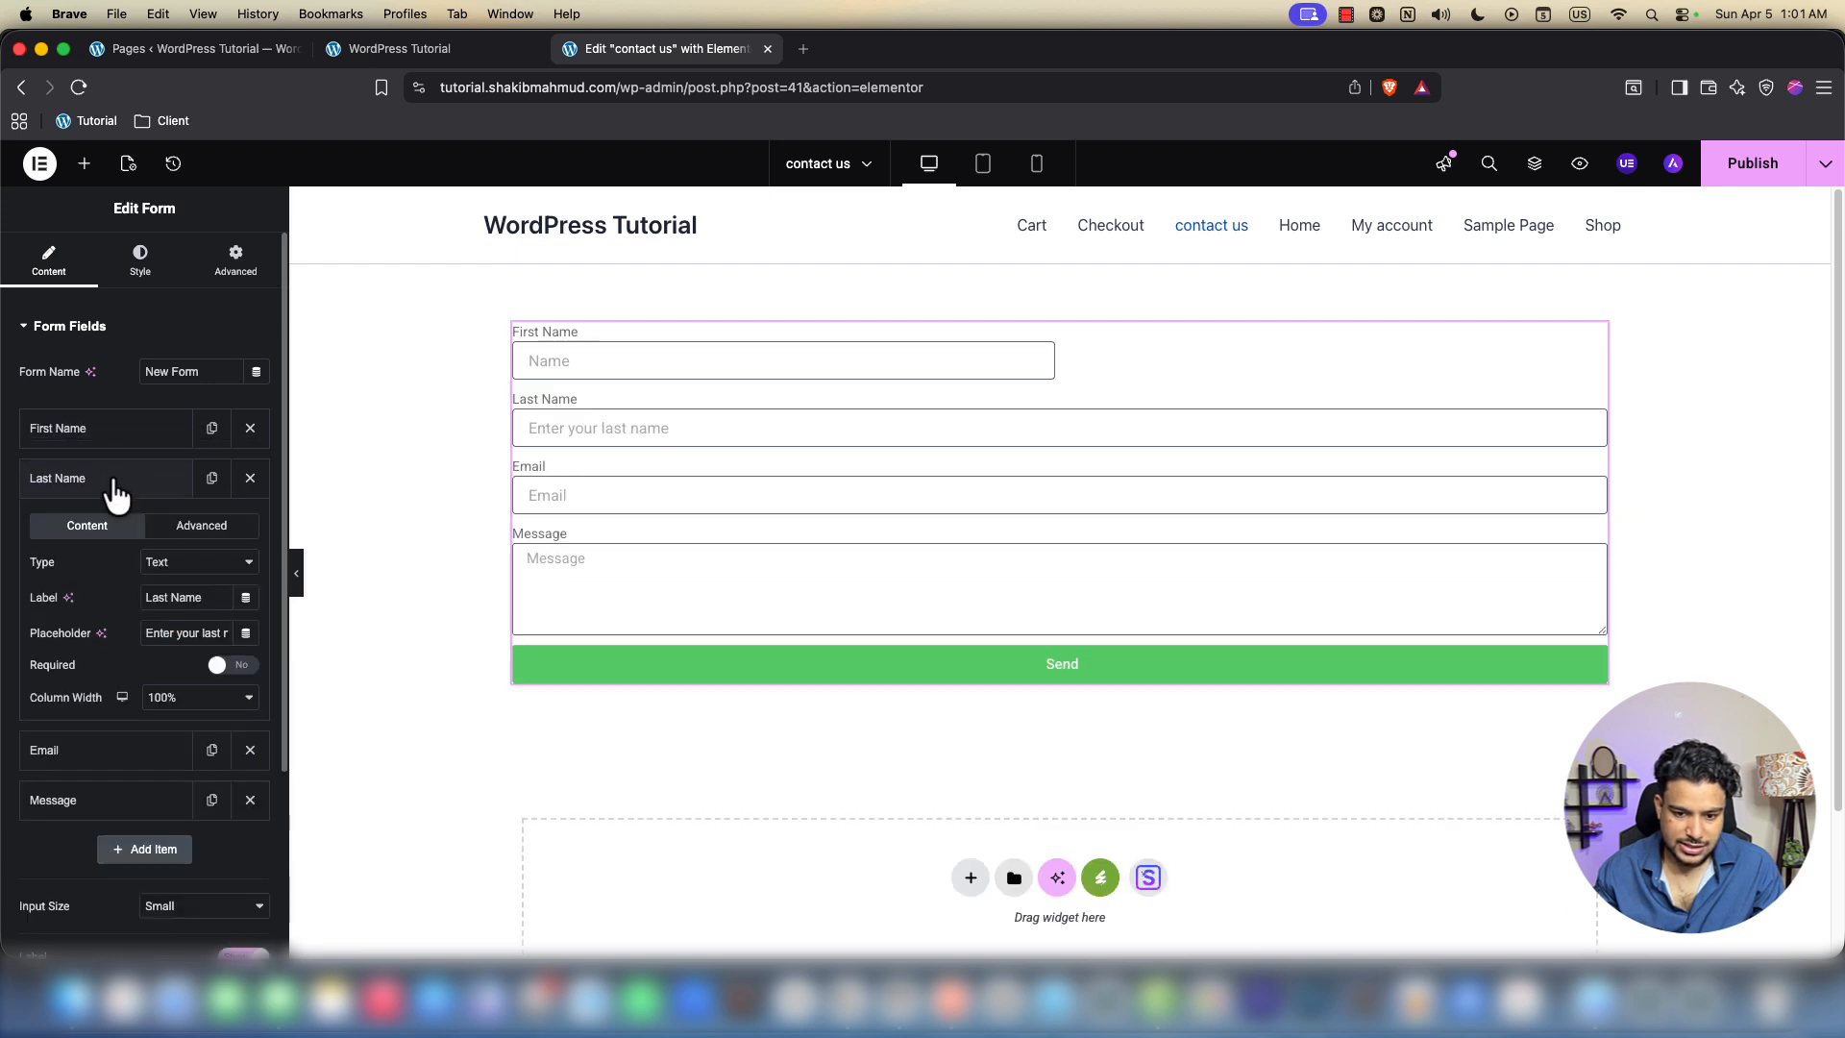
click(188, 696)
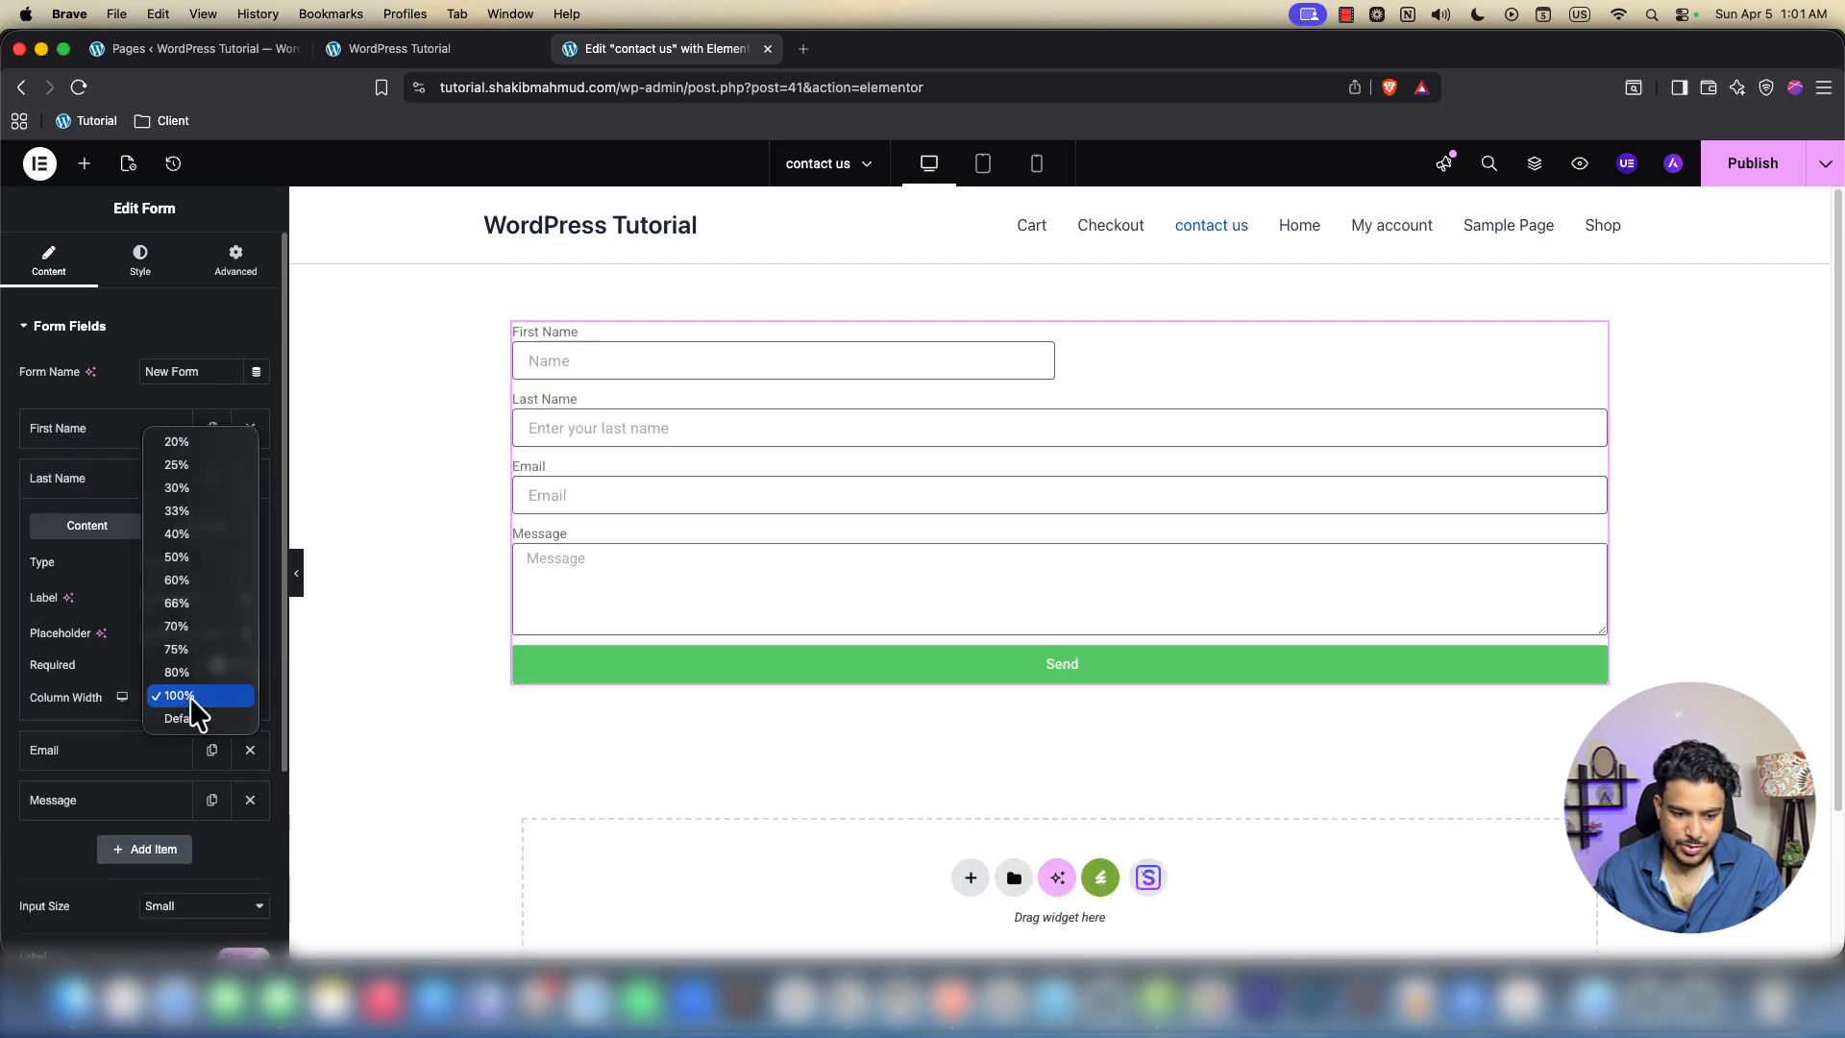
click(188, 557)
click(631, 365)
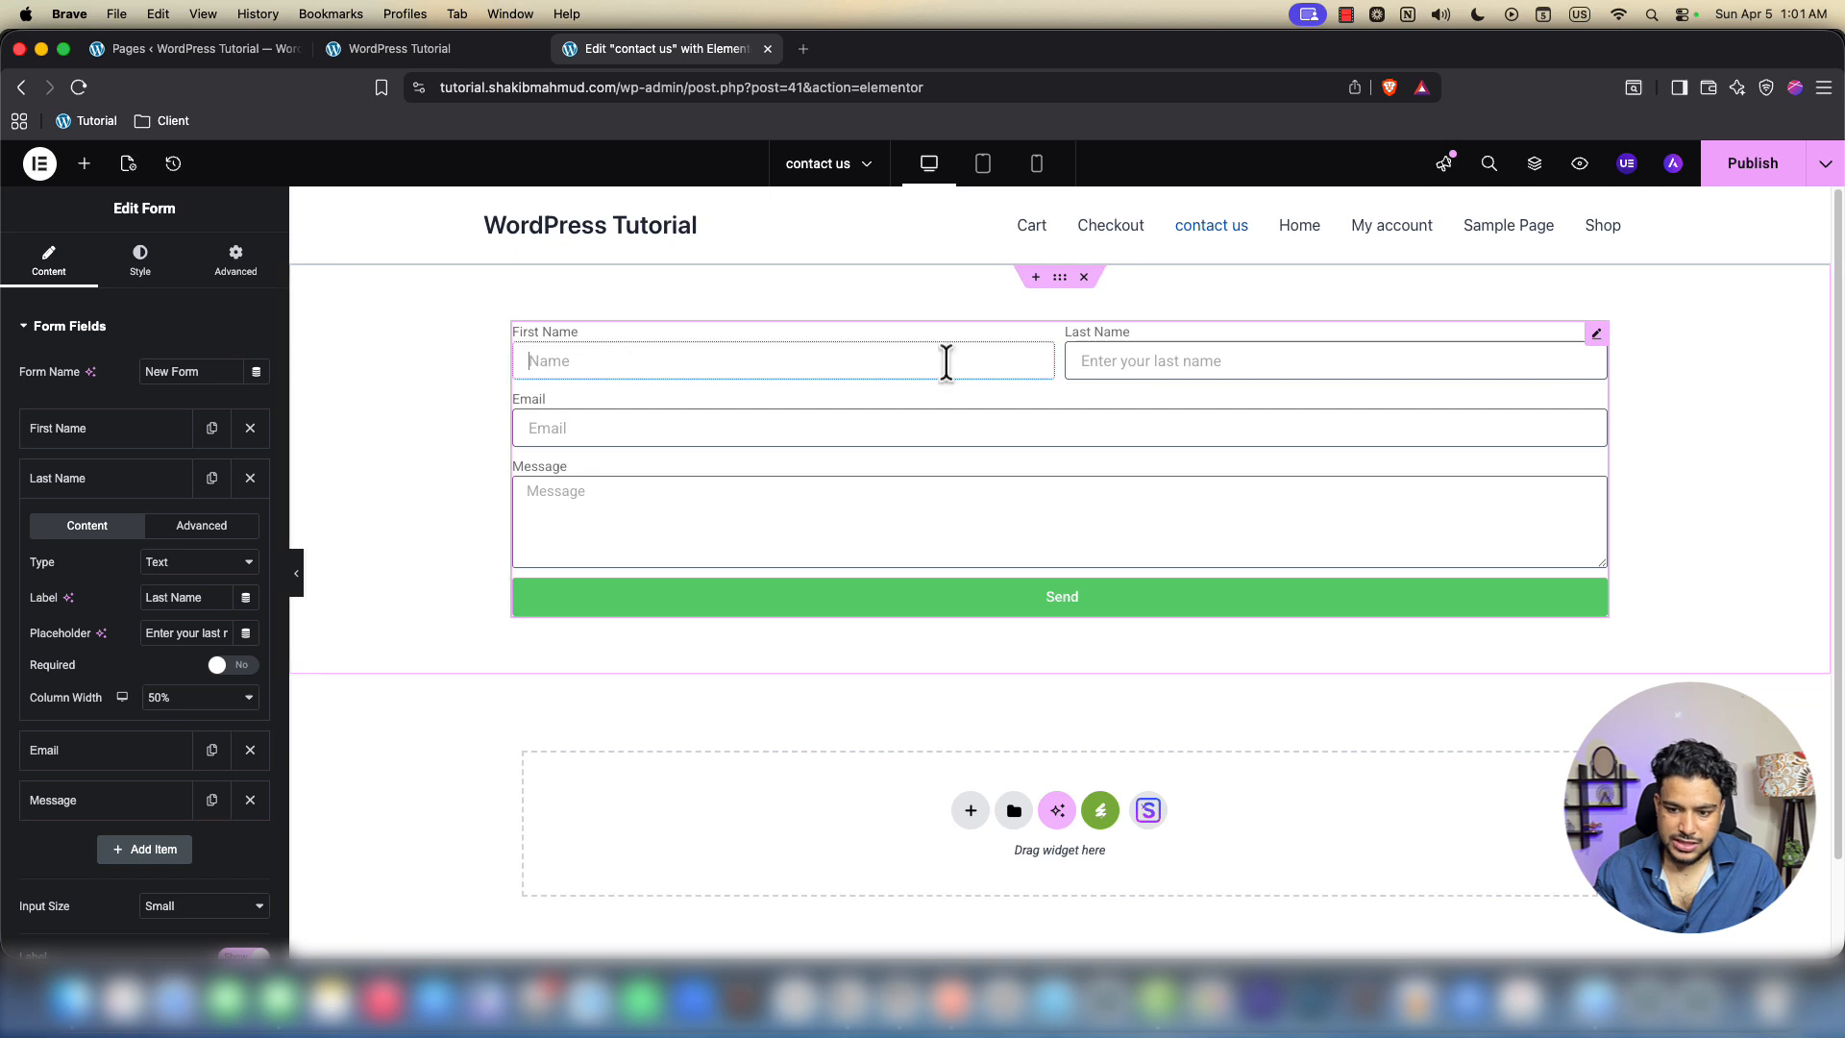
click(1246, 354)
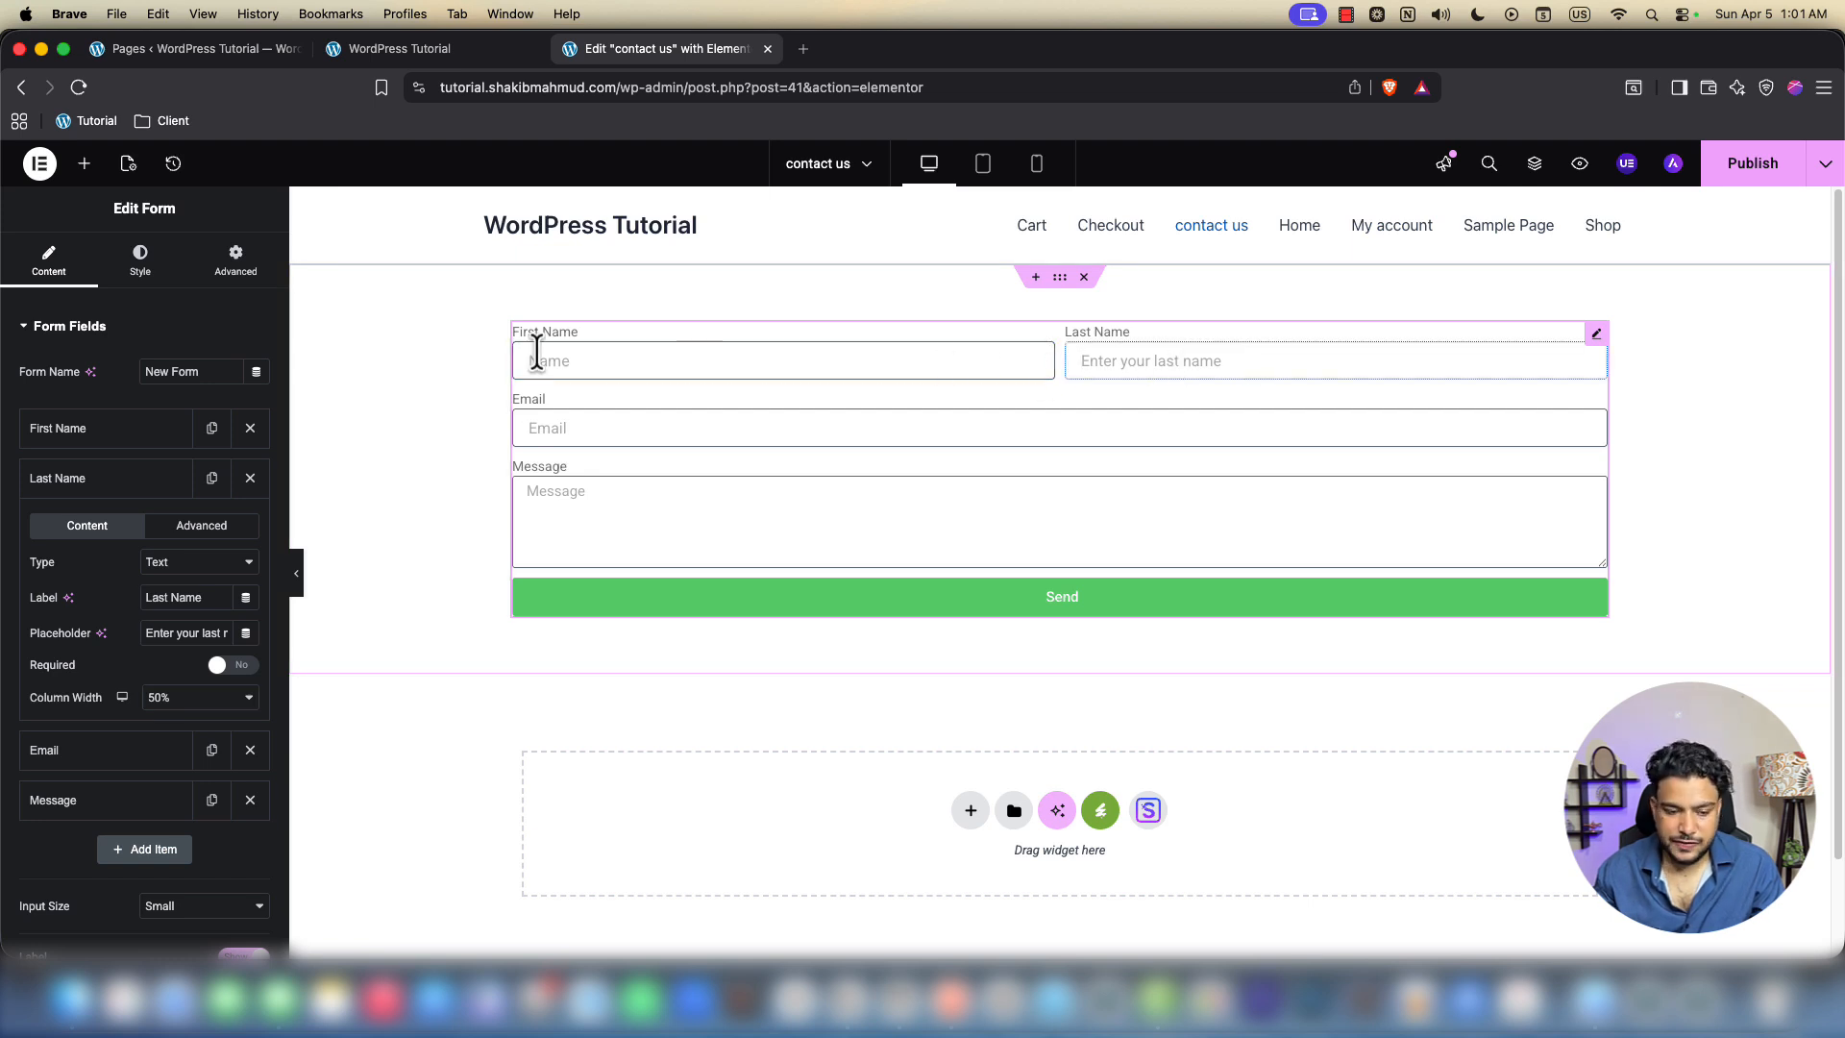
Give First Name the placeholder 'Enter your first name' and set Required to Yes
click(106, 428)
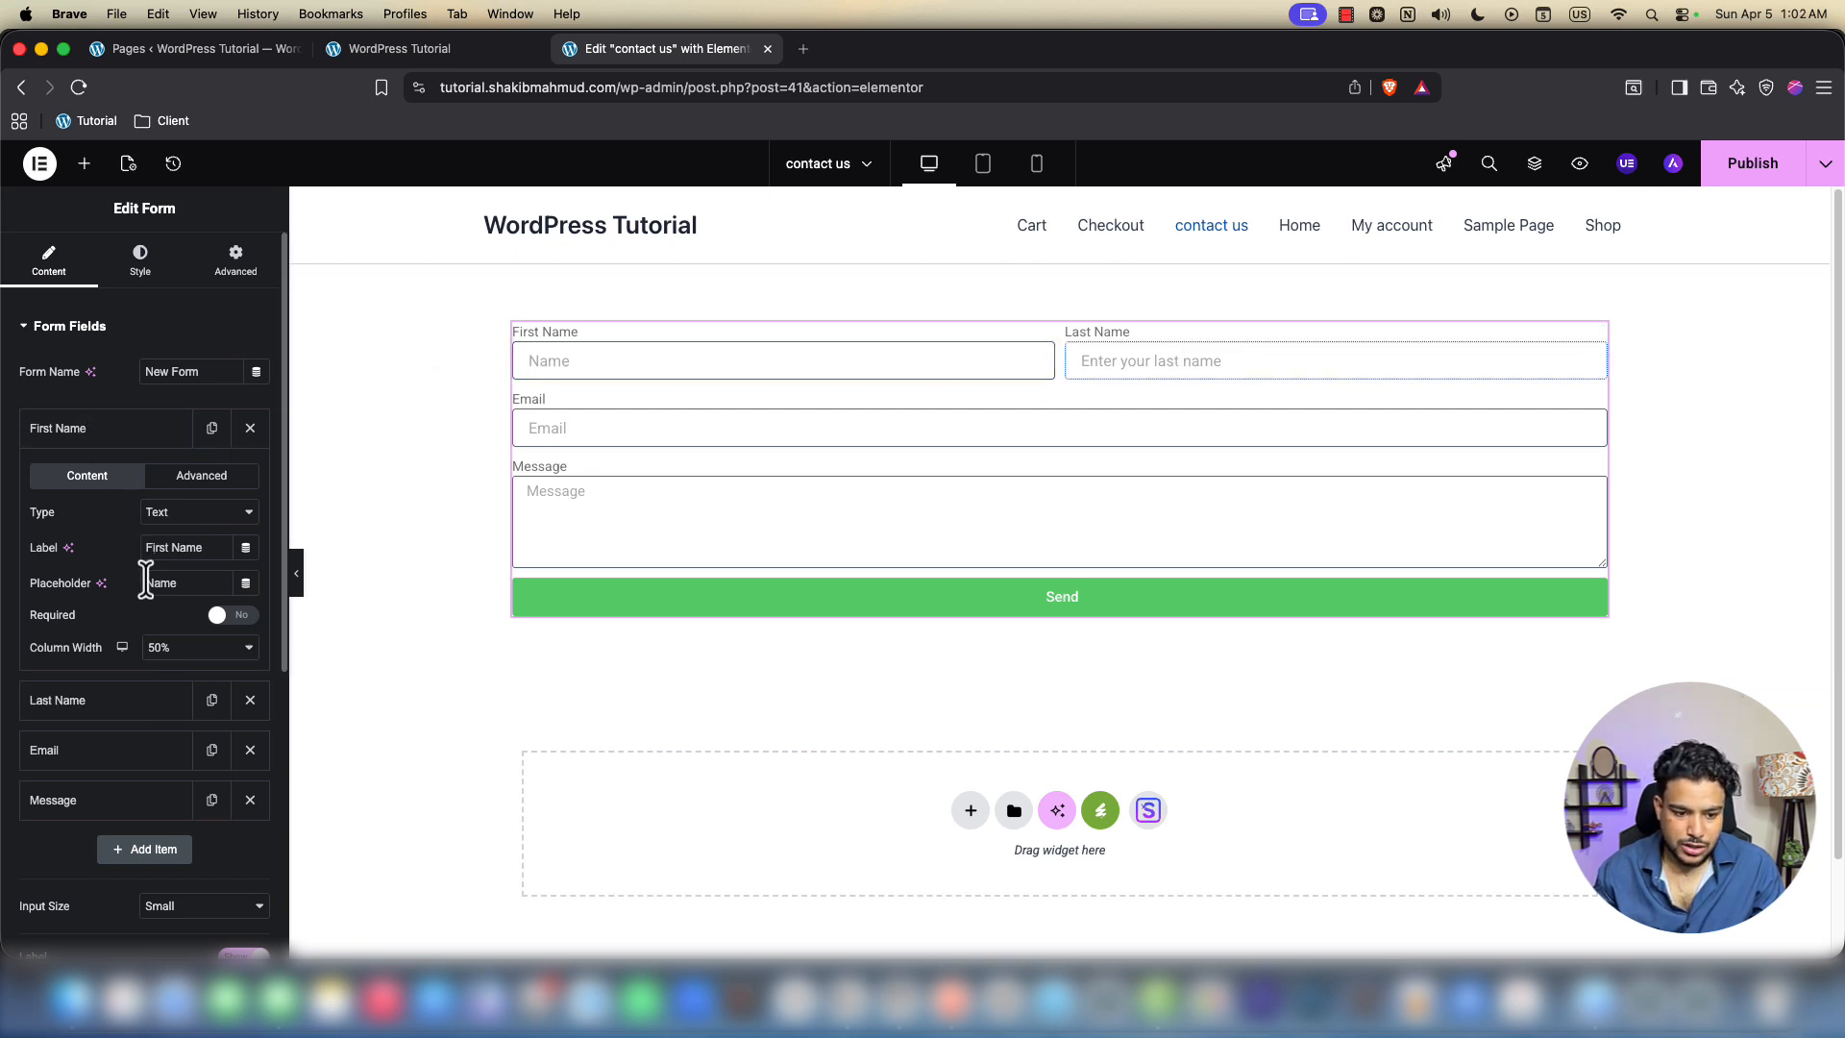
text(b)
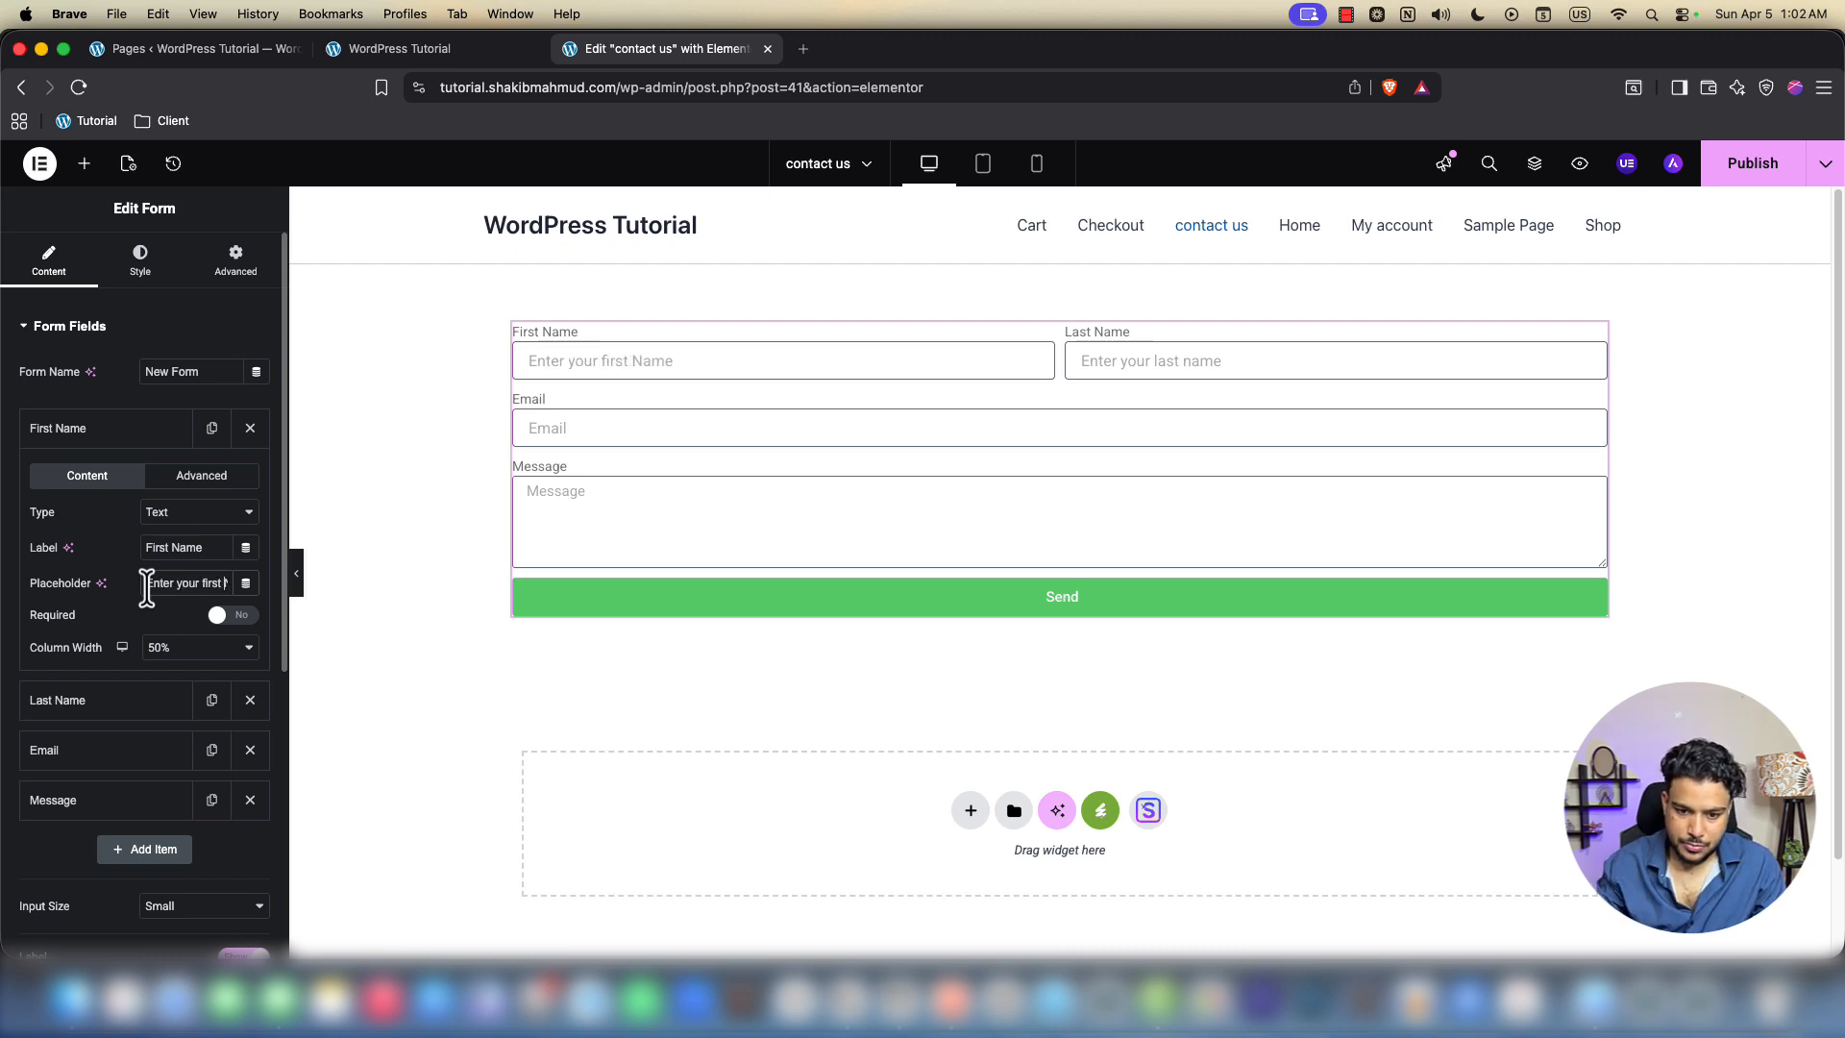
text(n)
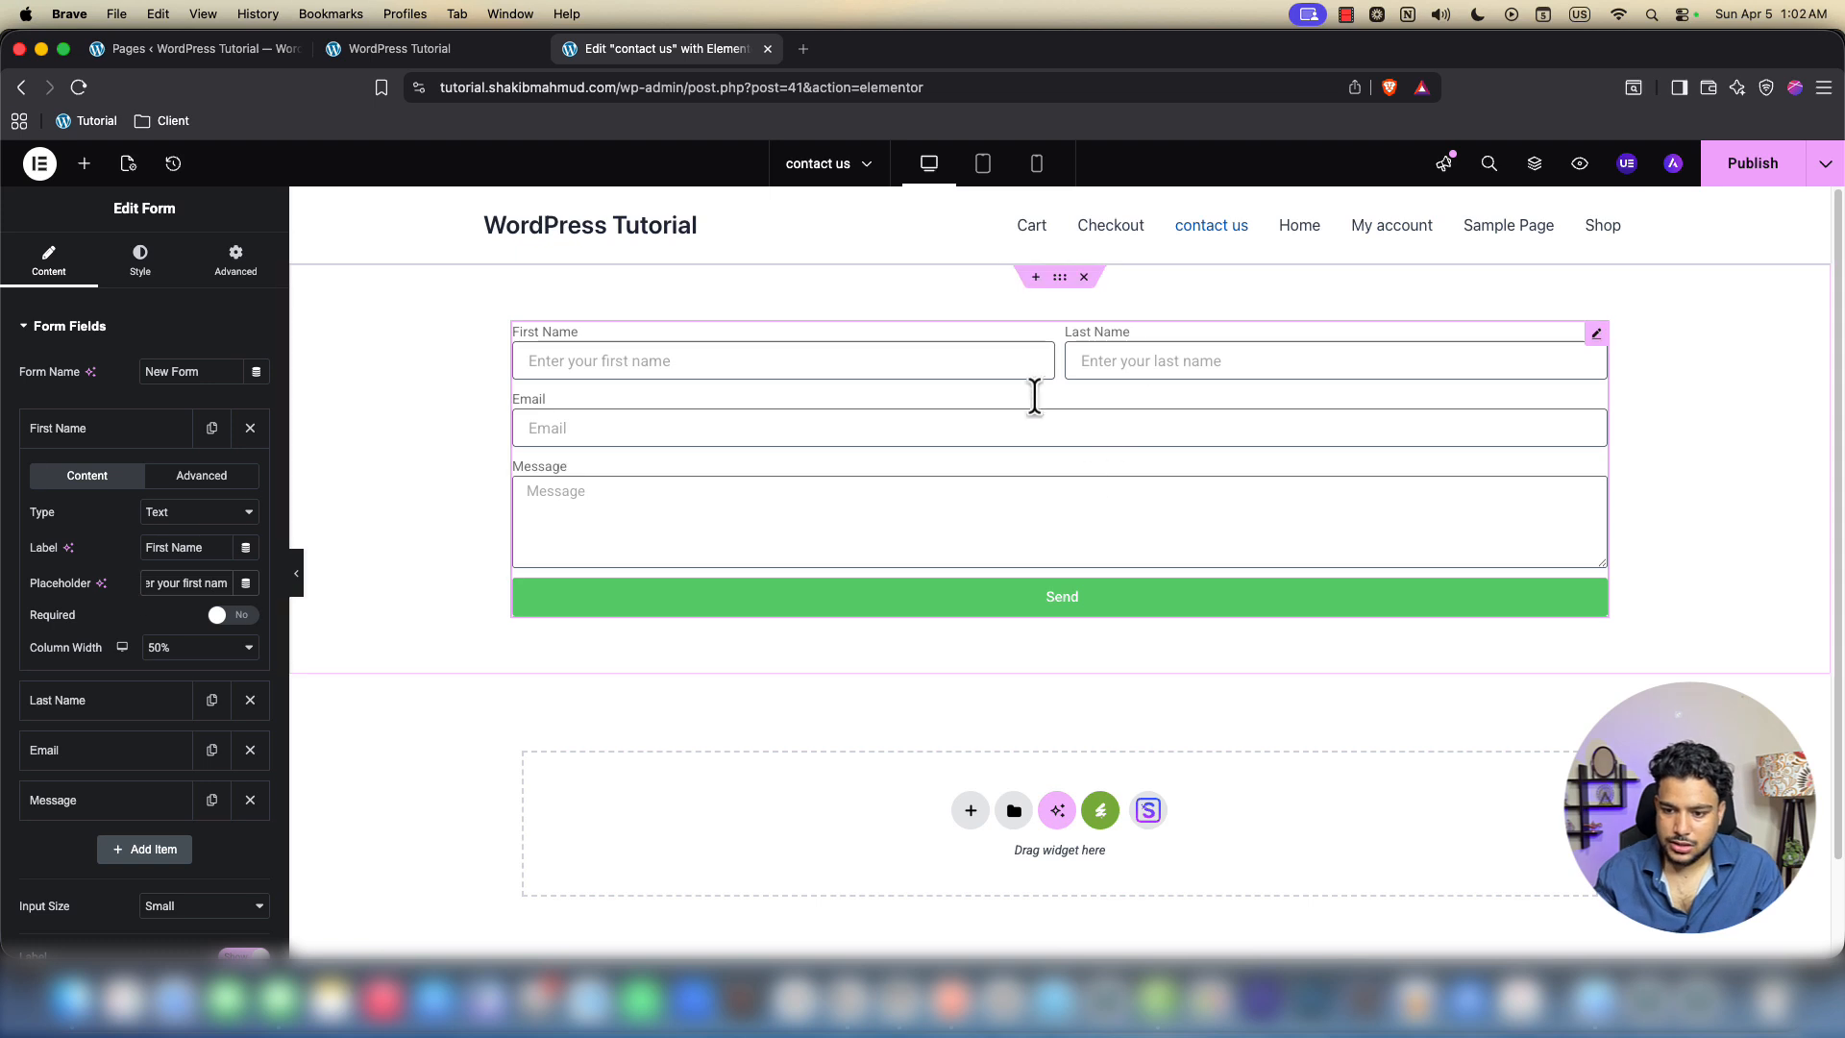
click(643, 373)
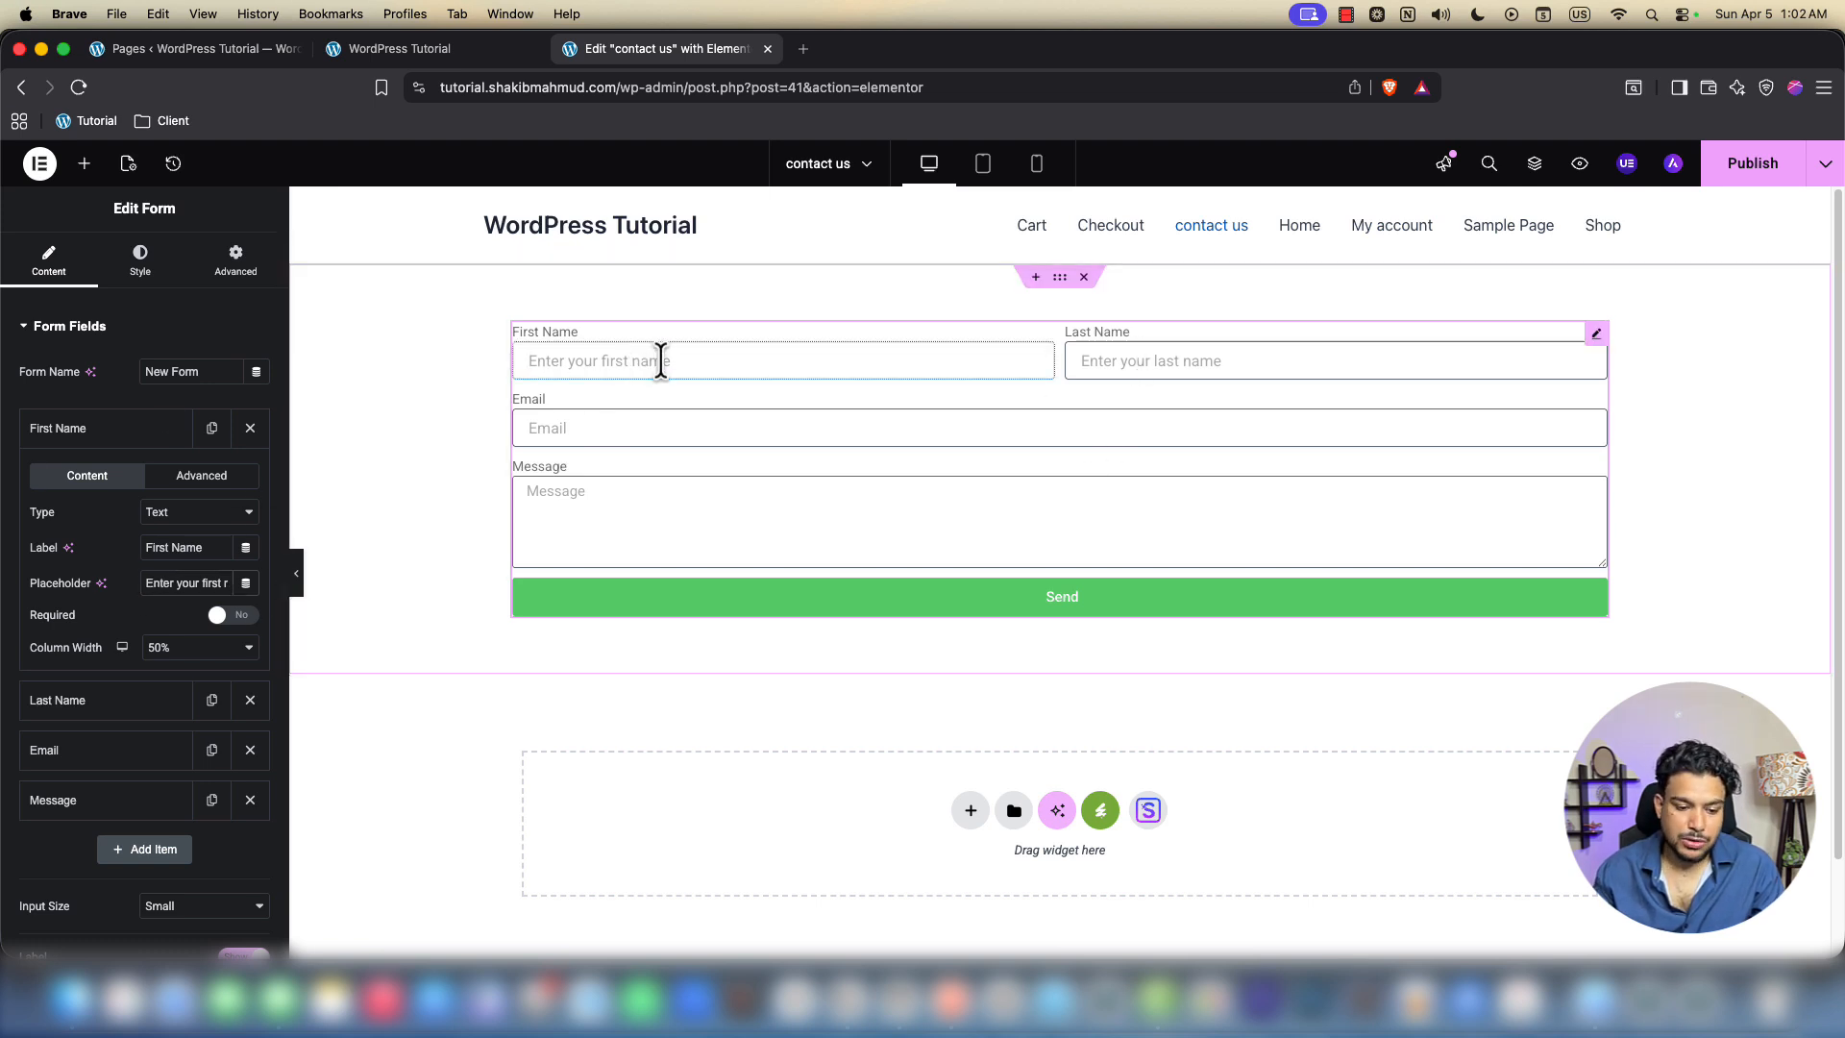
click(237, 617)
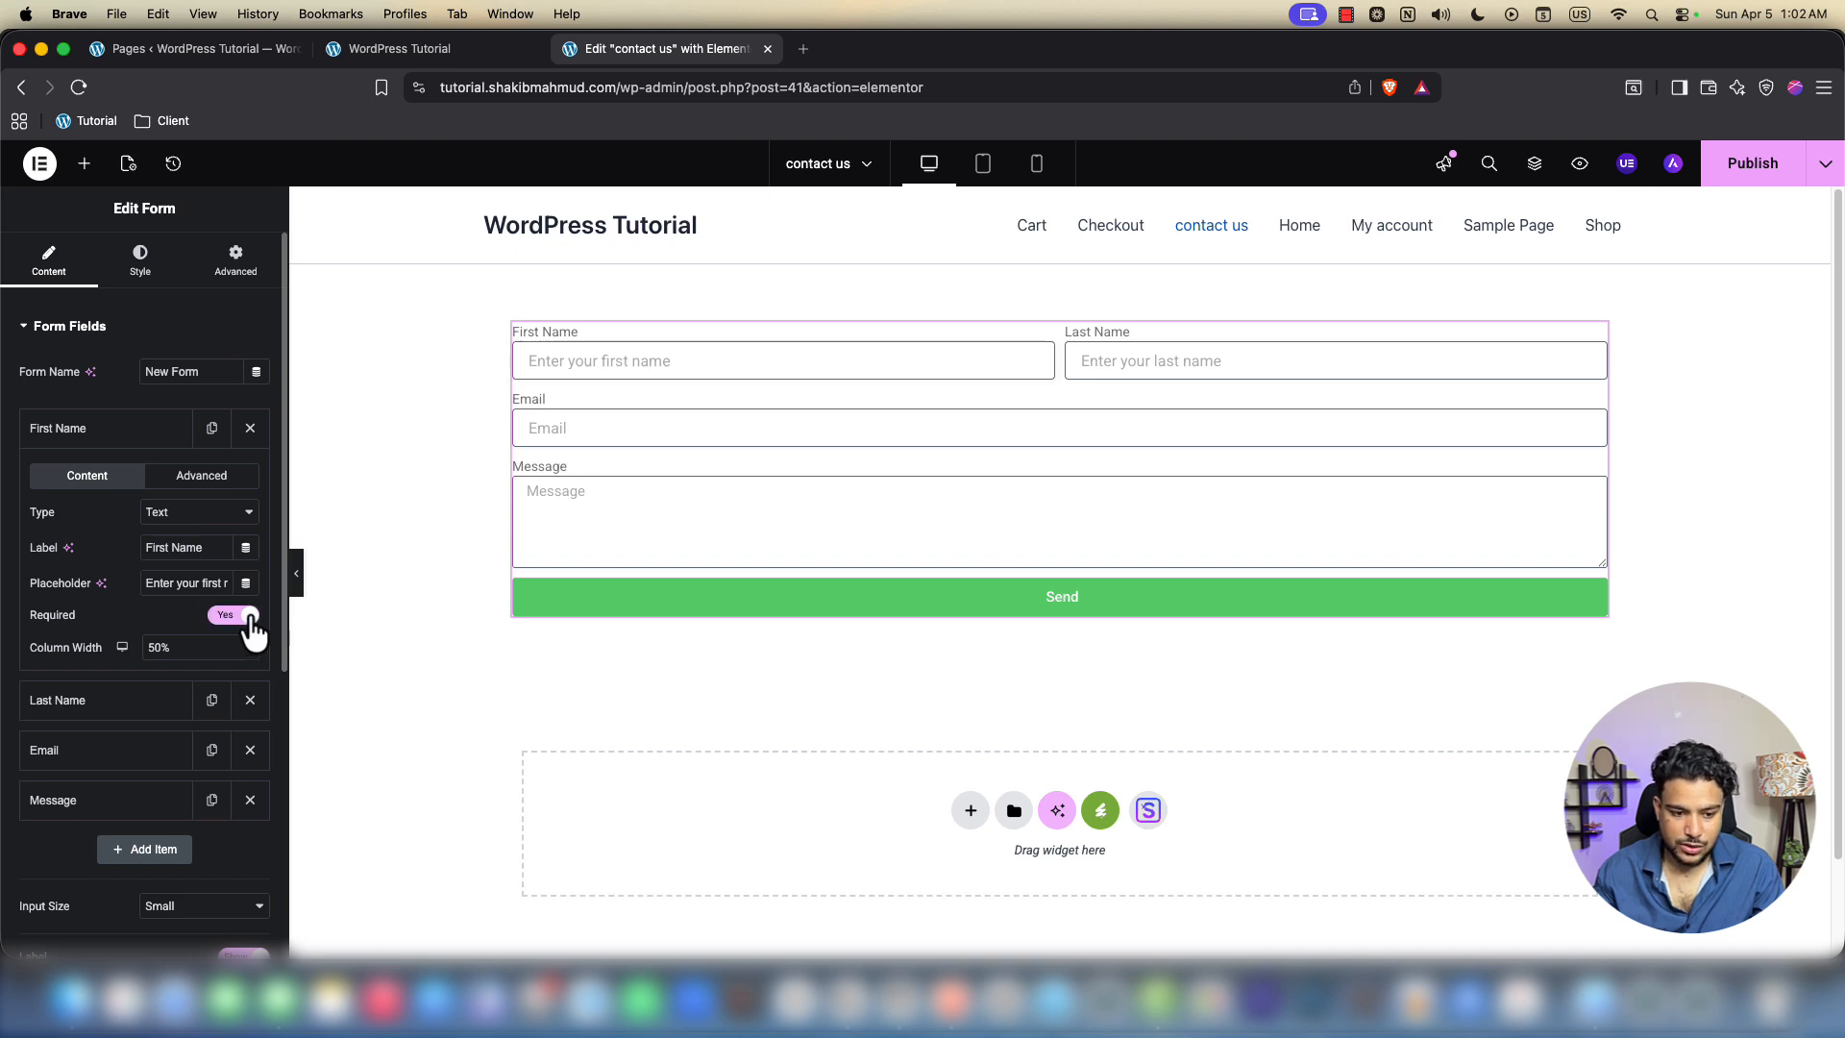
click(132, 448)
click(130, 475)
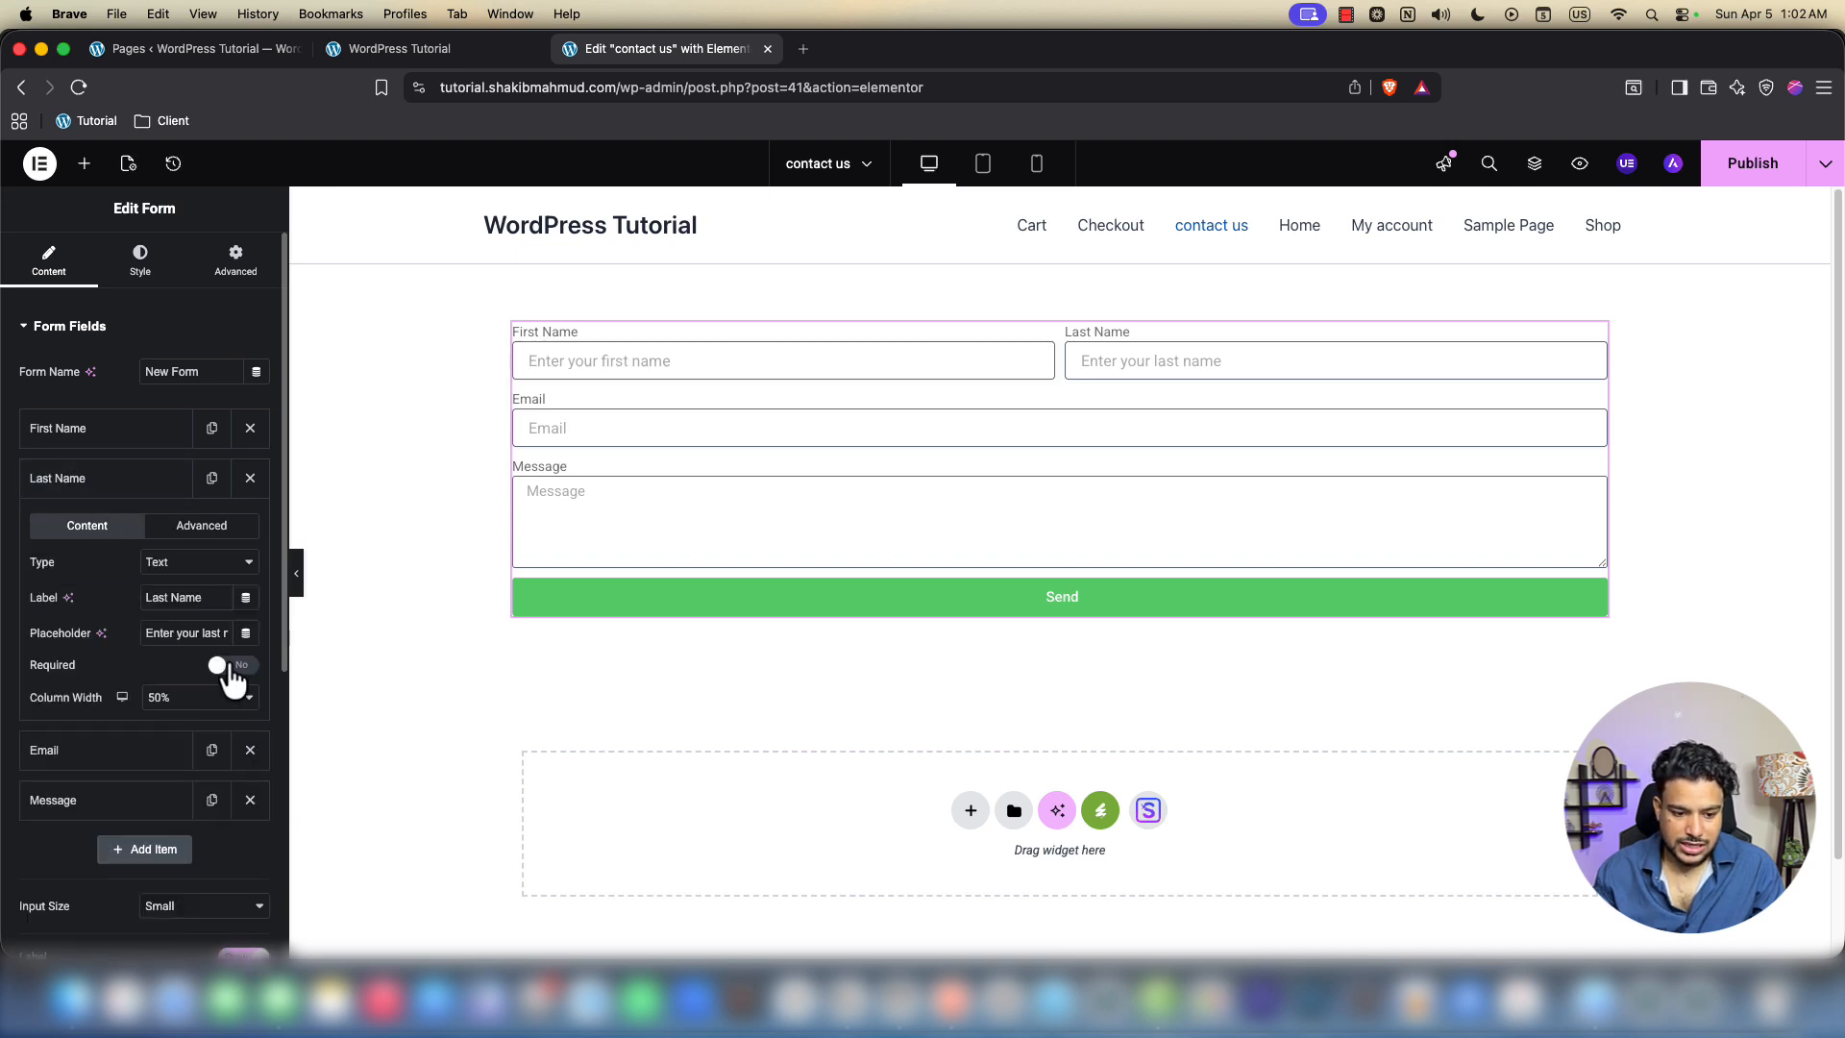
click(113, 480)
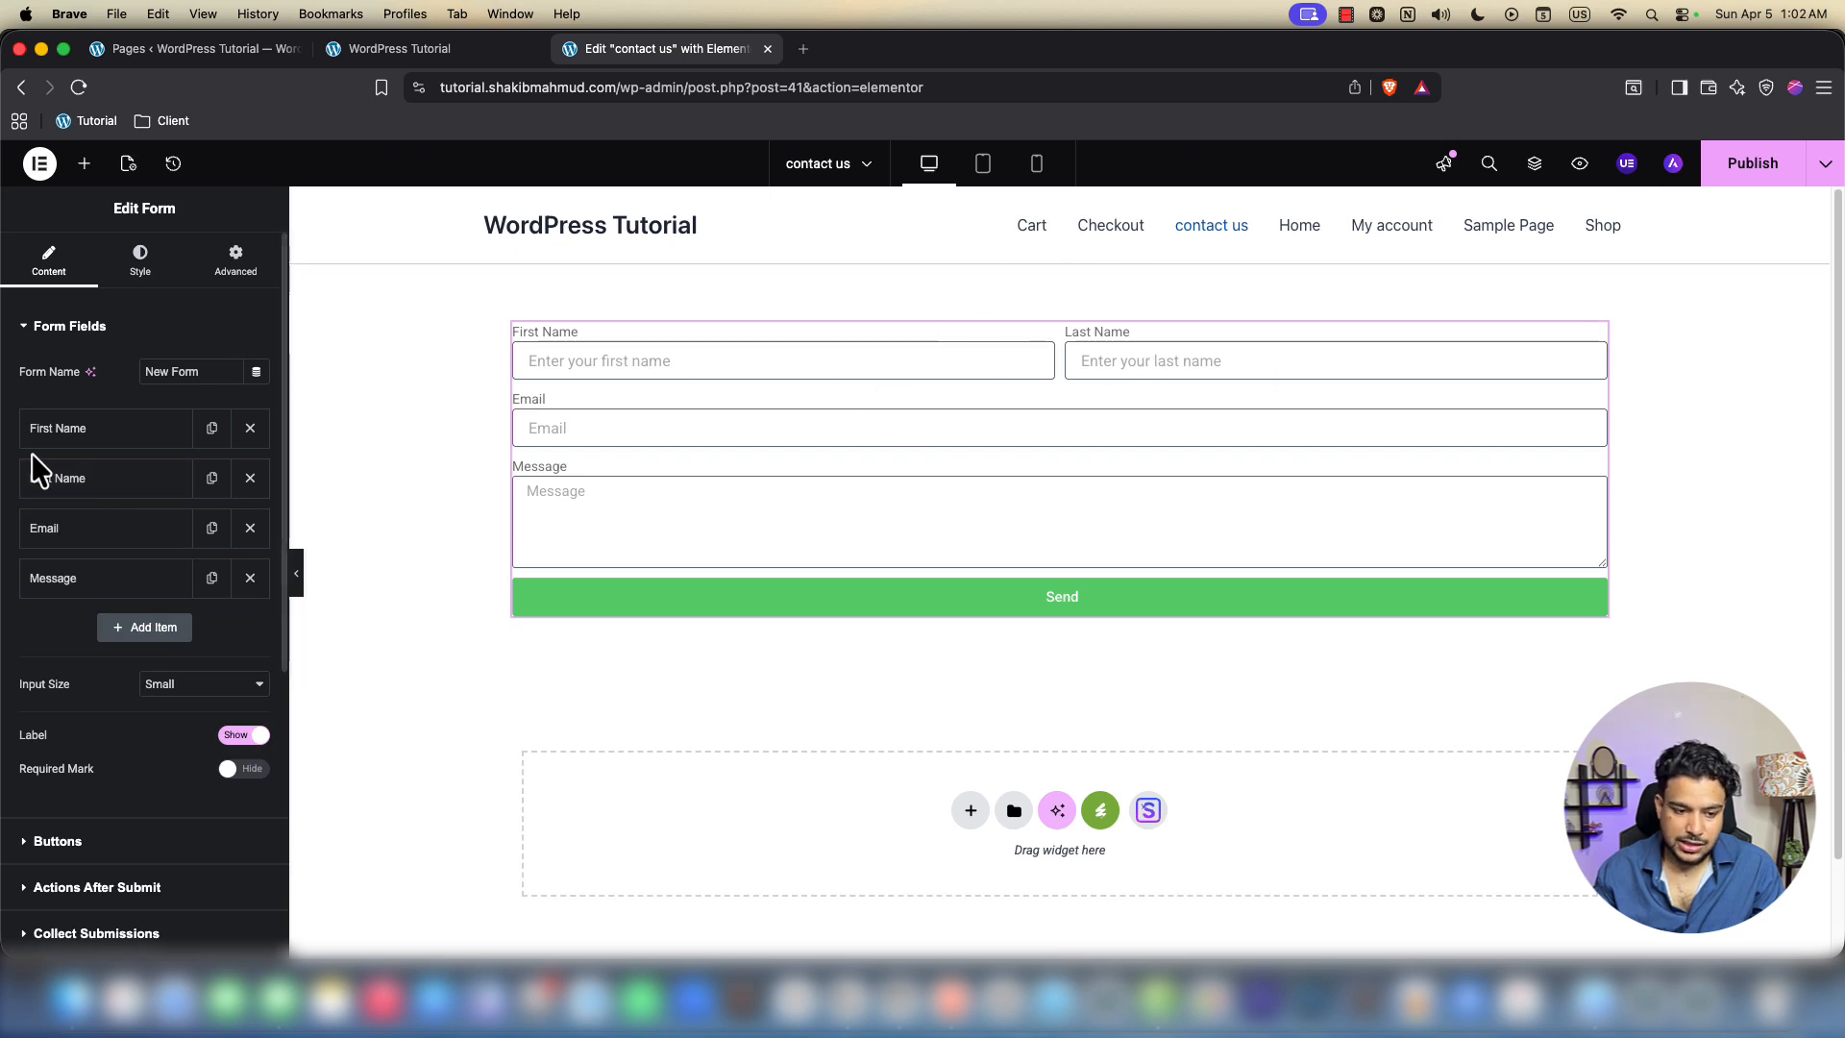
Replace Email and Message with a new Email field, placeholder 'Enter your email address'
click(252, 530)
click(252, 530)
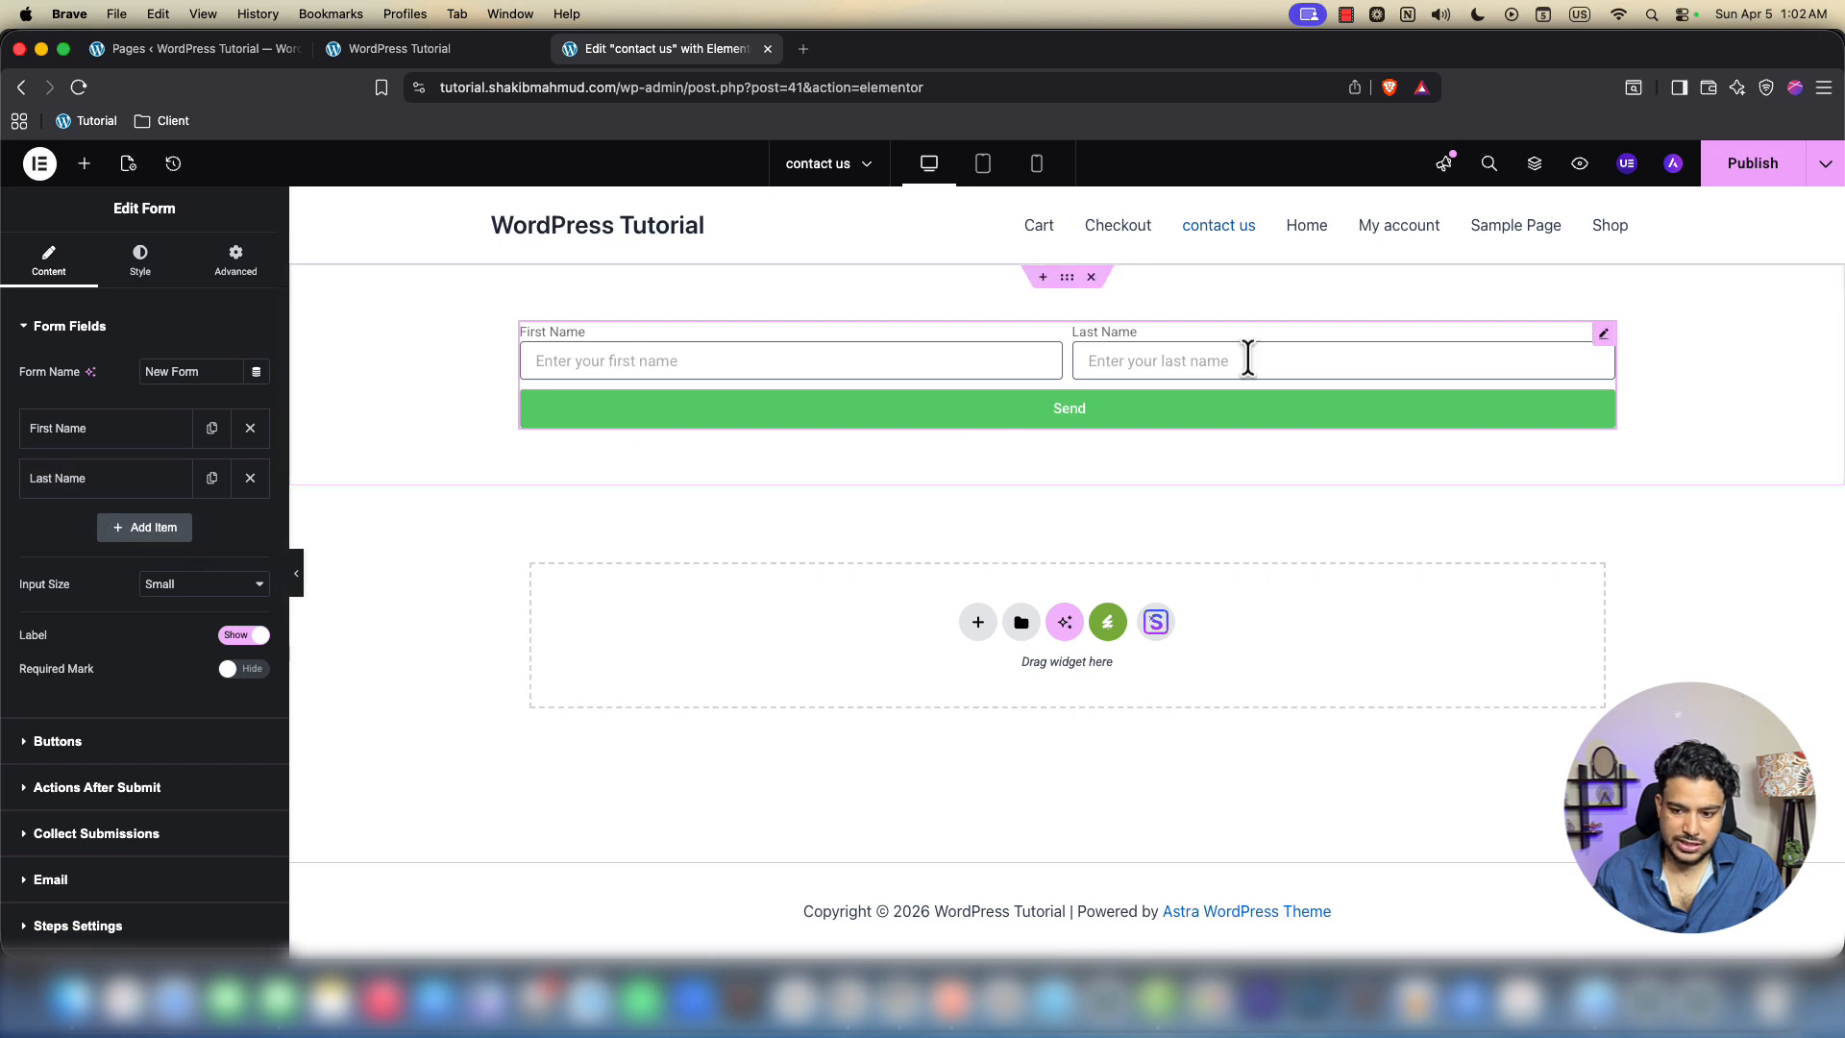
click(144, 526)
click(200, 609)
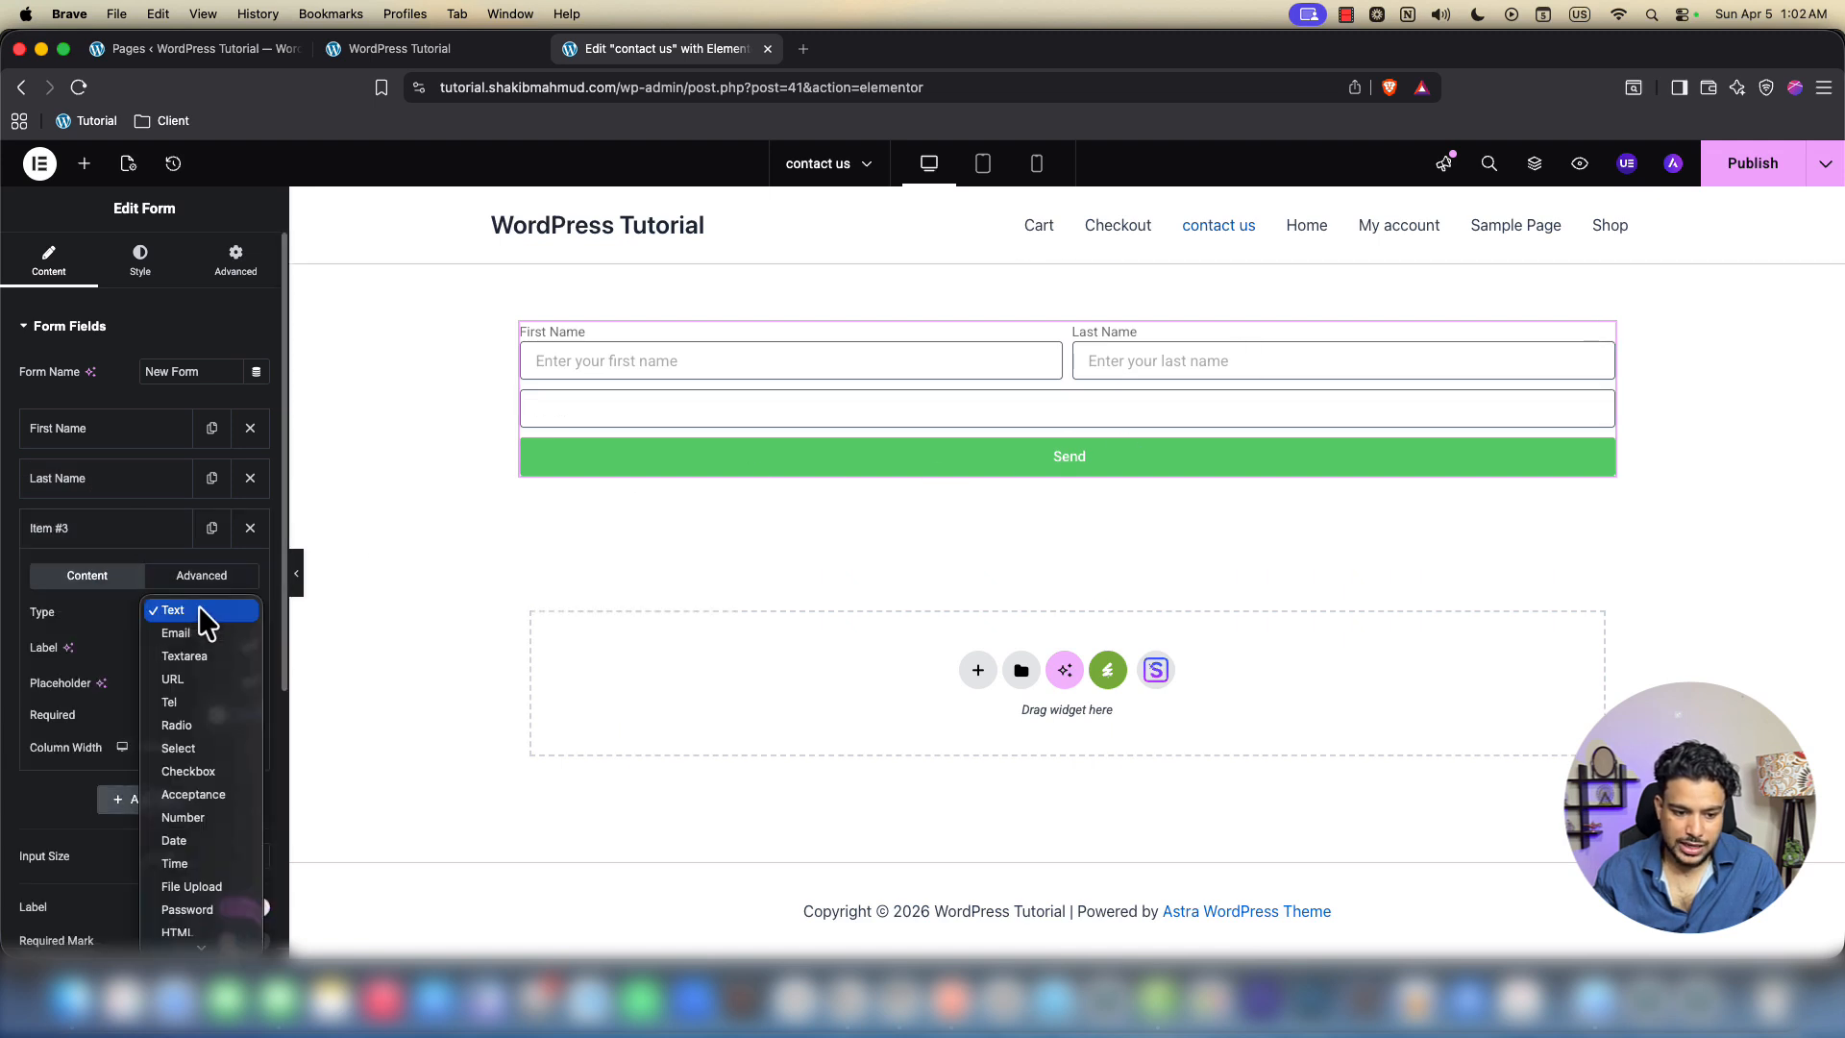
click(188, 634)
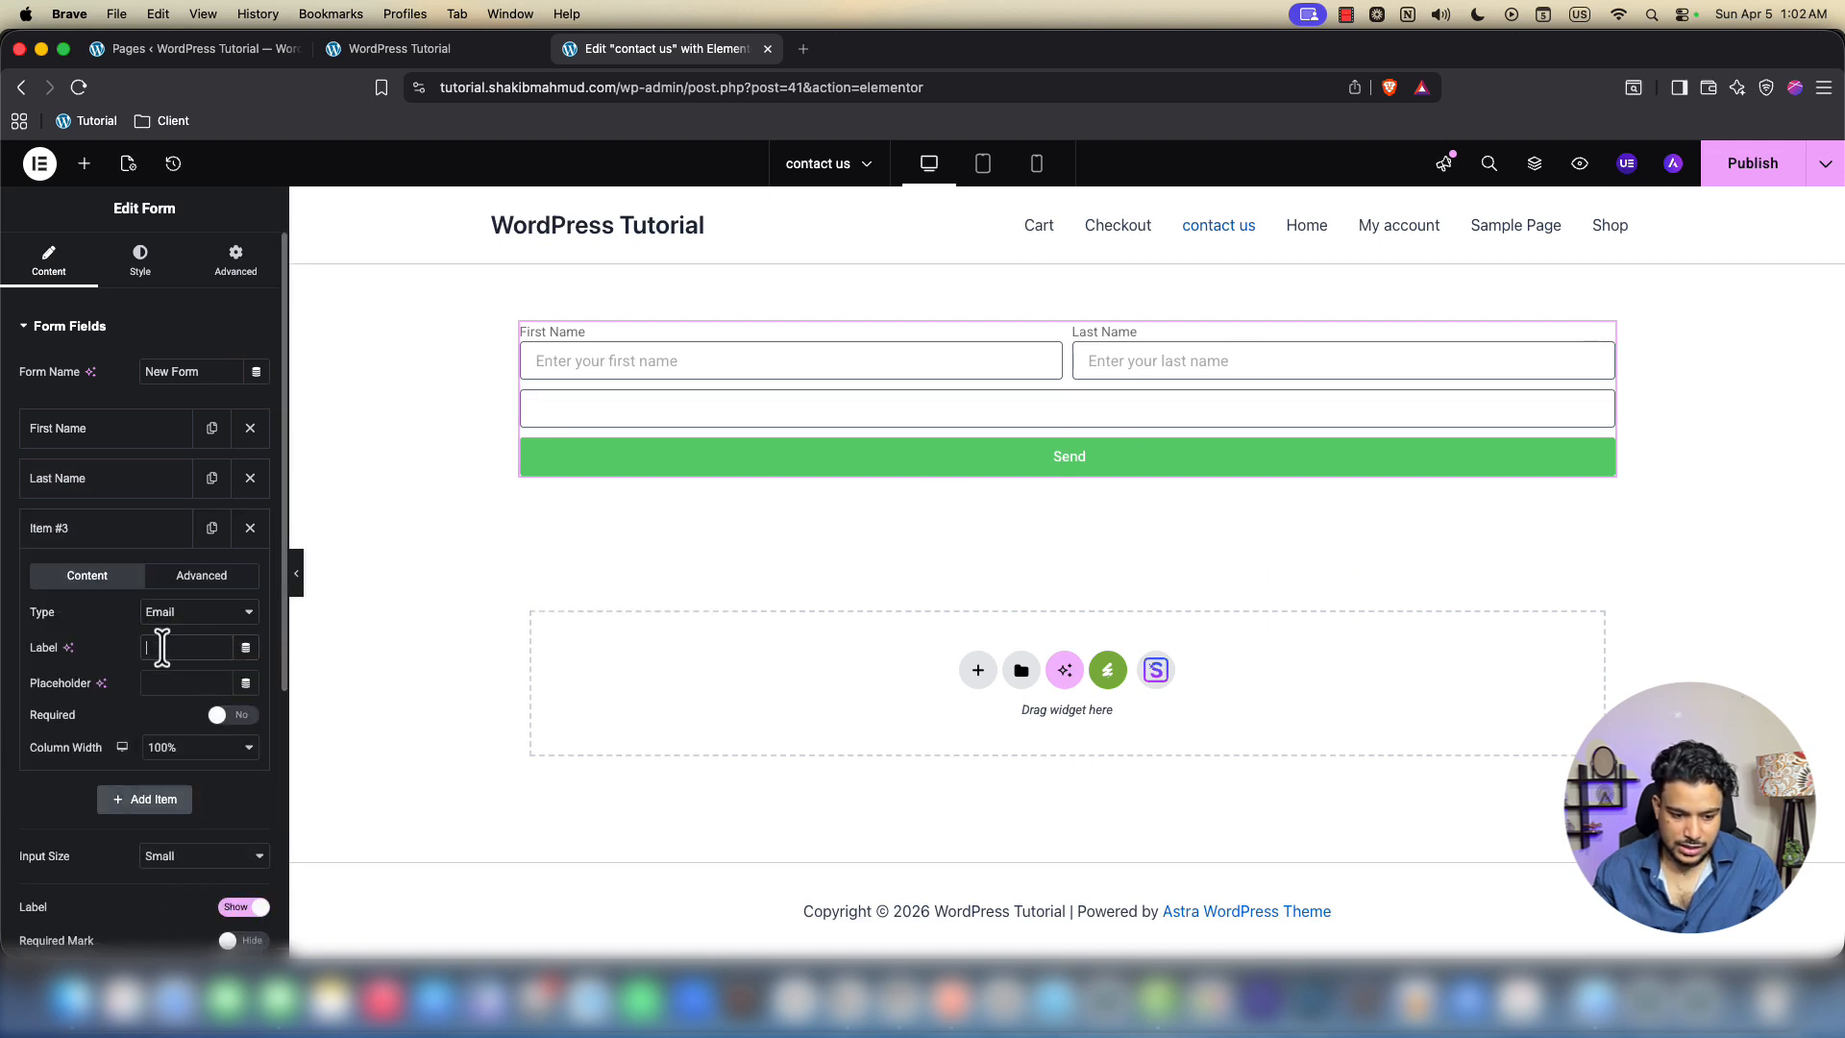
text(Enter your eia)
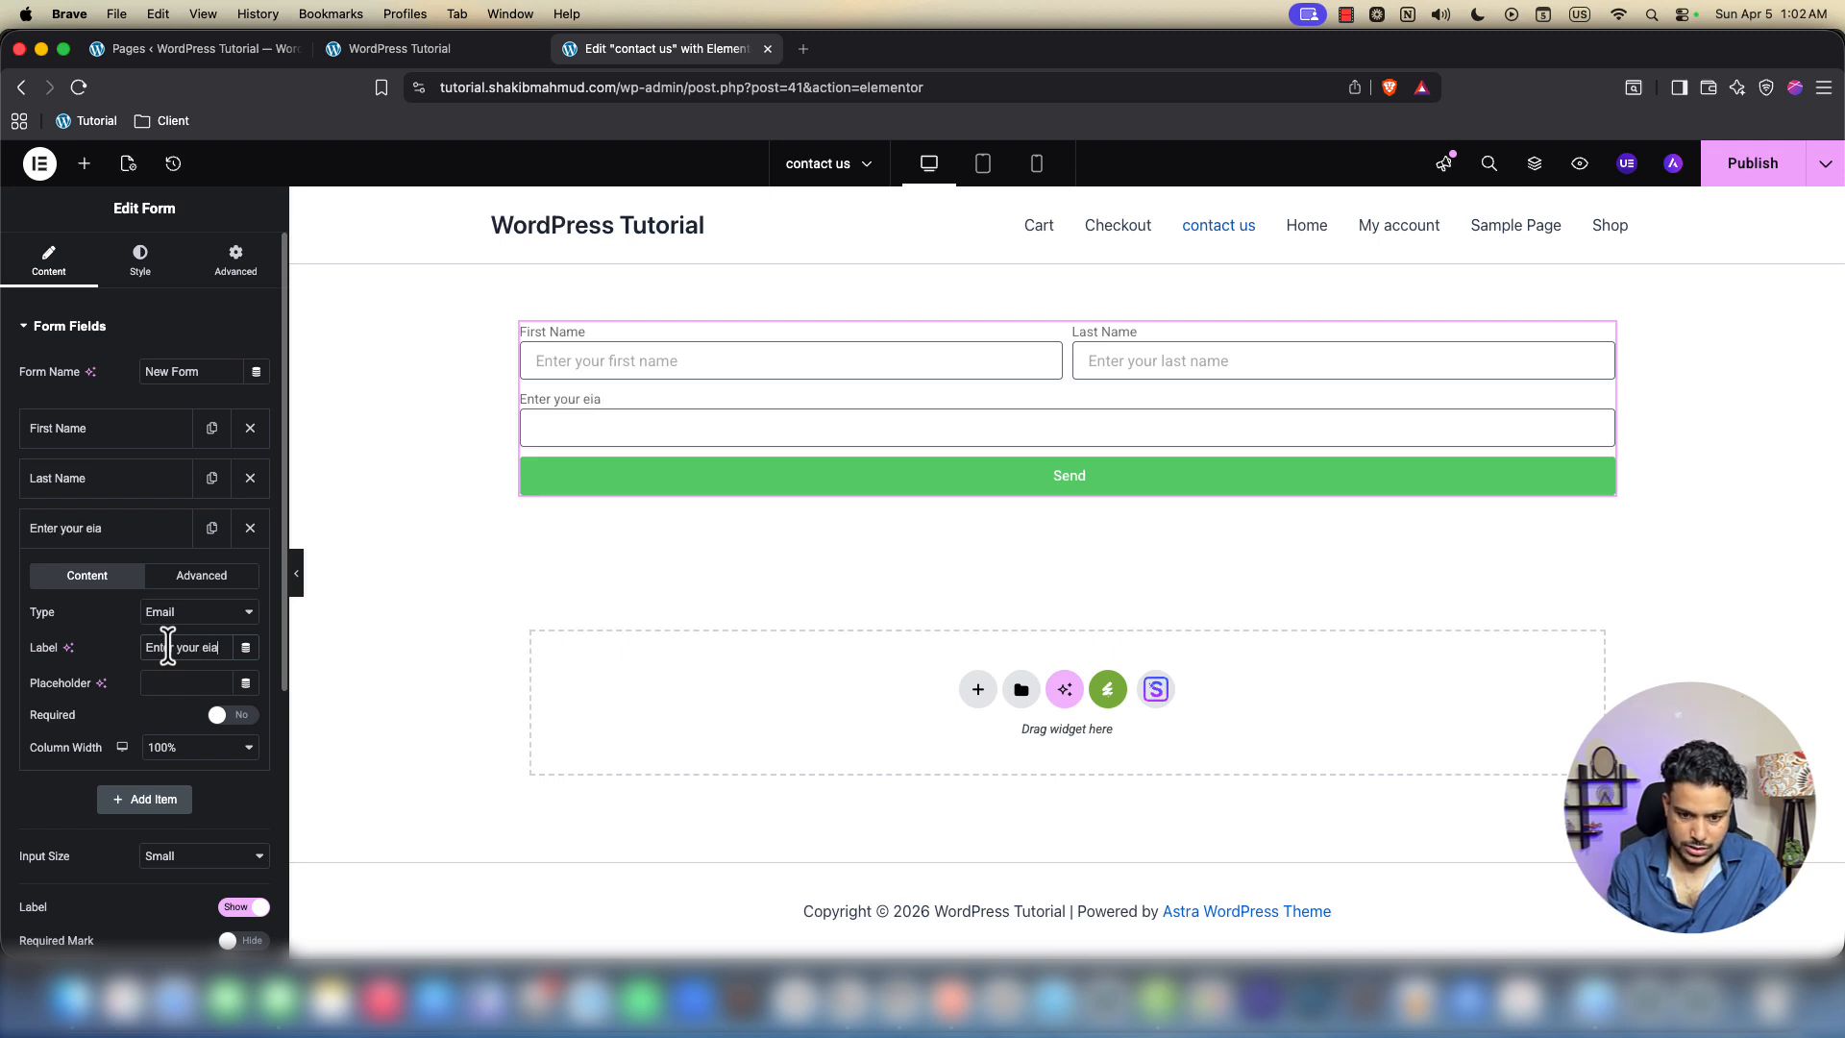
key(BackSpace)
key(BackSpace)
key(BackSpace)
key(BackSpace)
key(BackSpace)
key(BackSpace)
key(BackSpace)
key(BackSpace)
key(BackSpace)
key(BackSpace)
key(BackSpace)
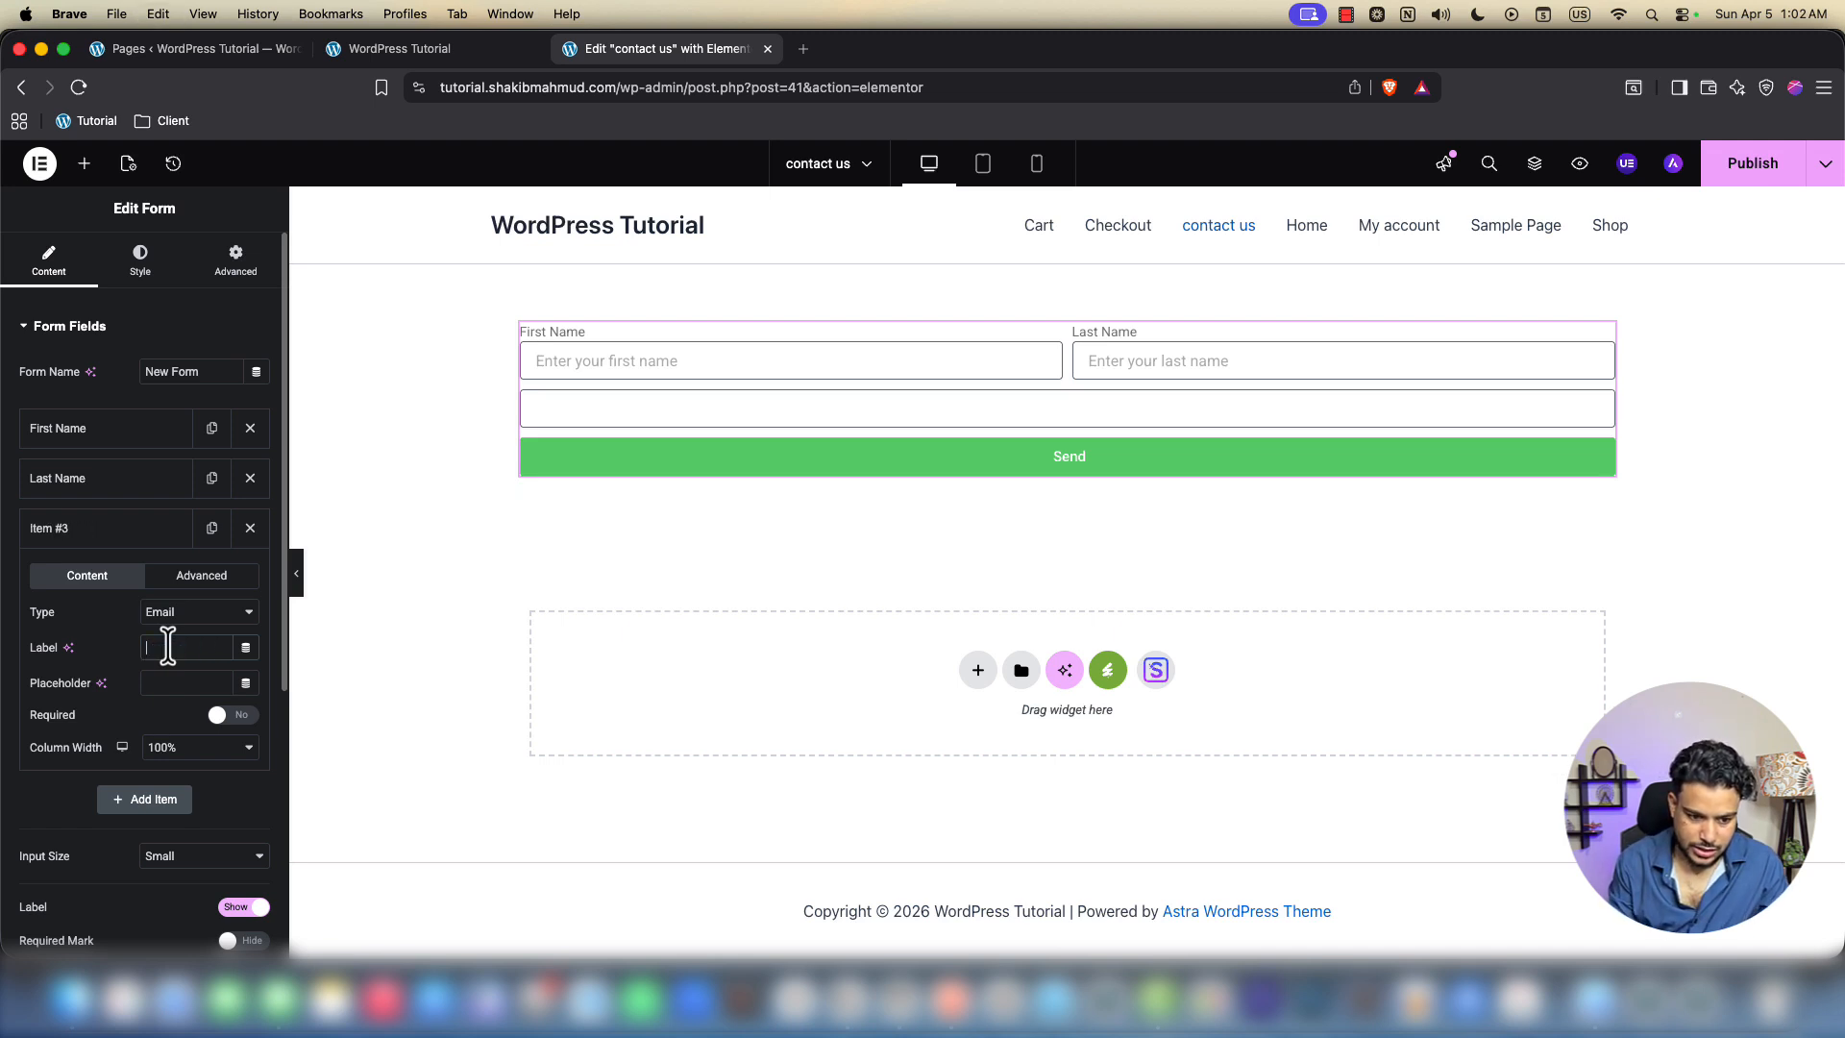
click(173, 679)
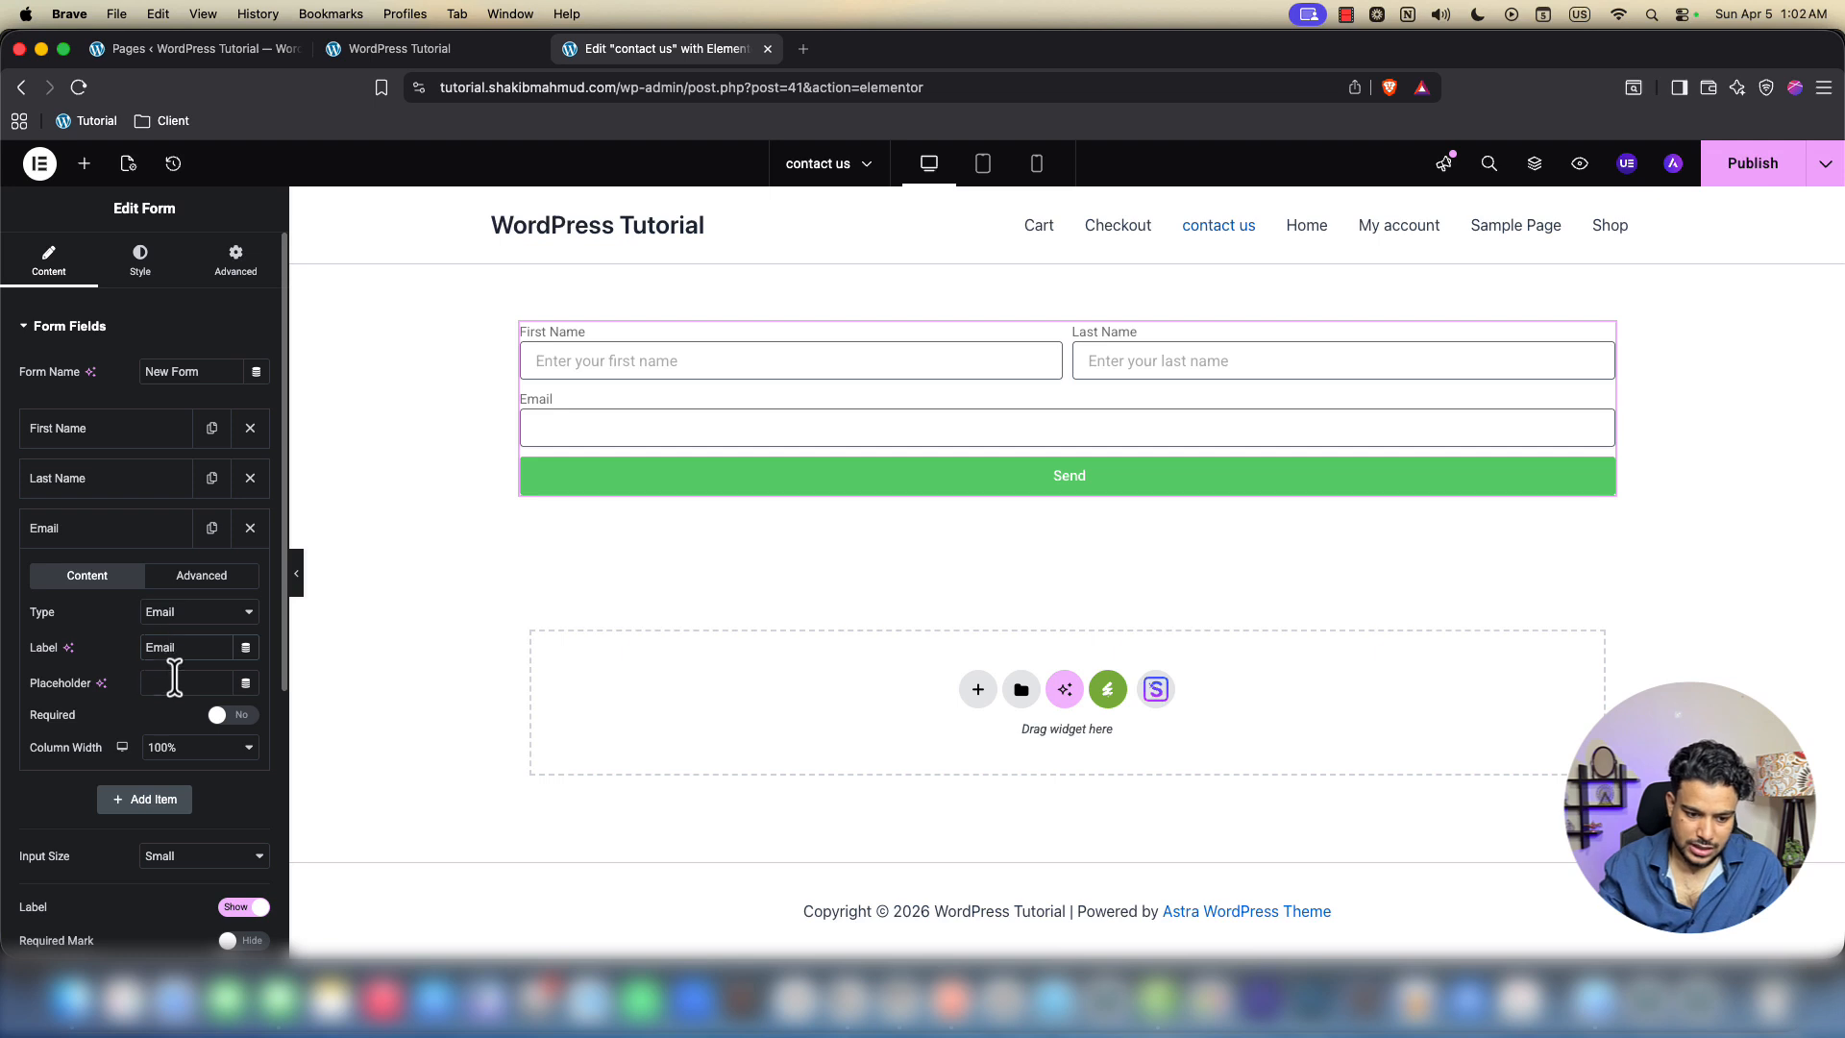
text(Enter your email ad)
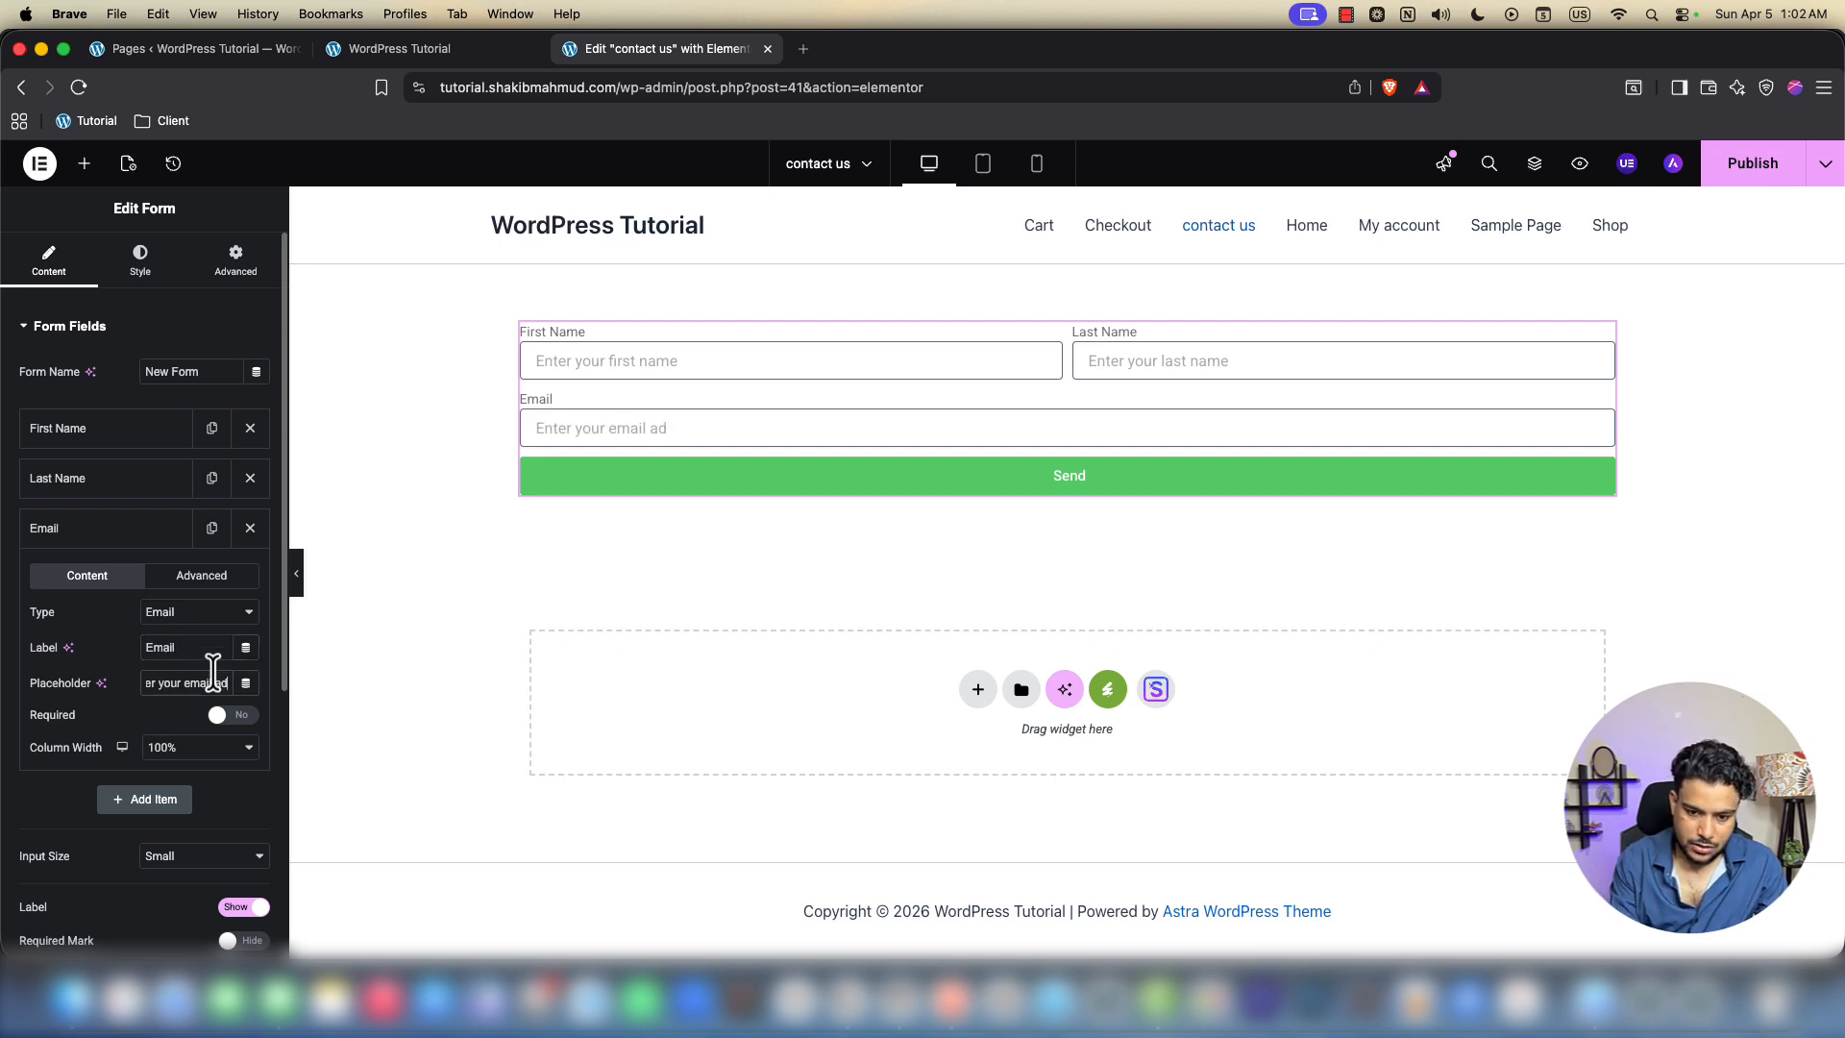
text(dress)
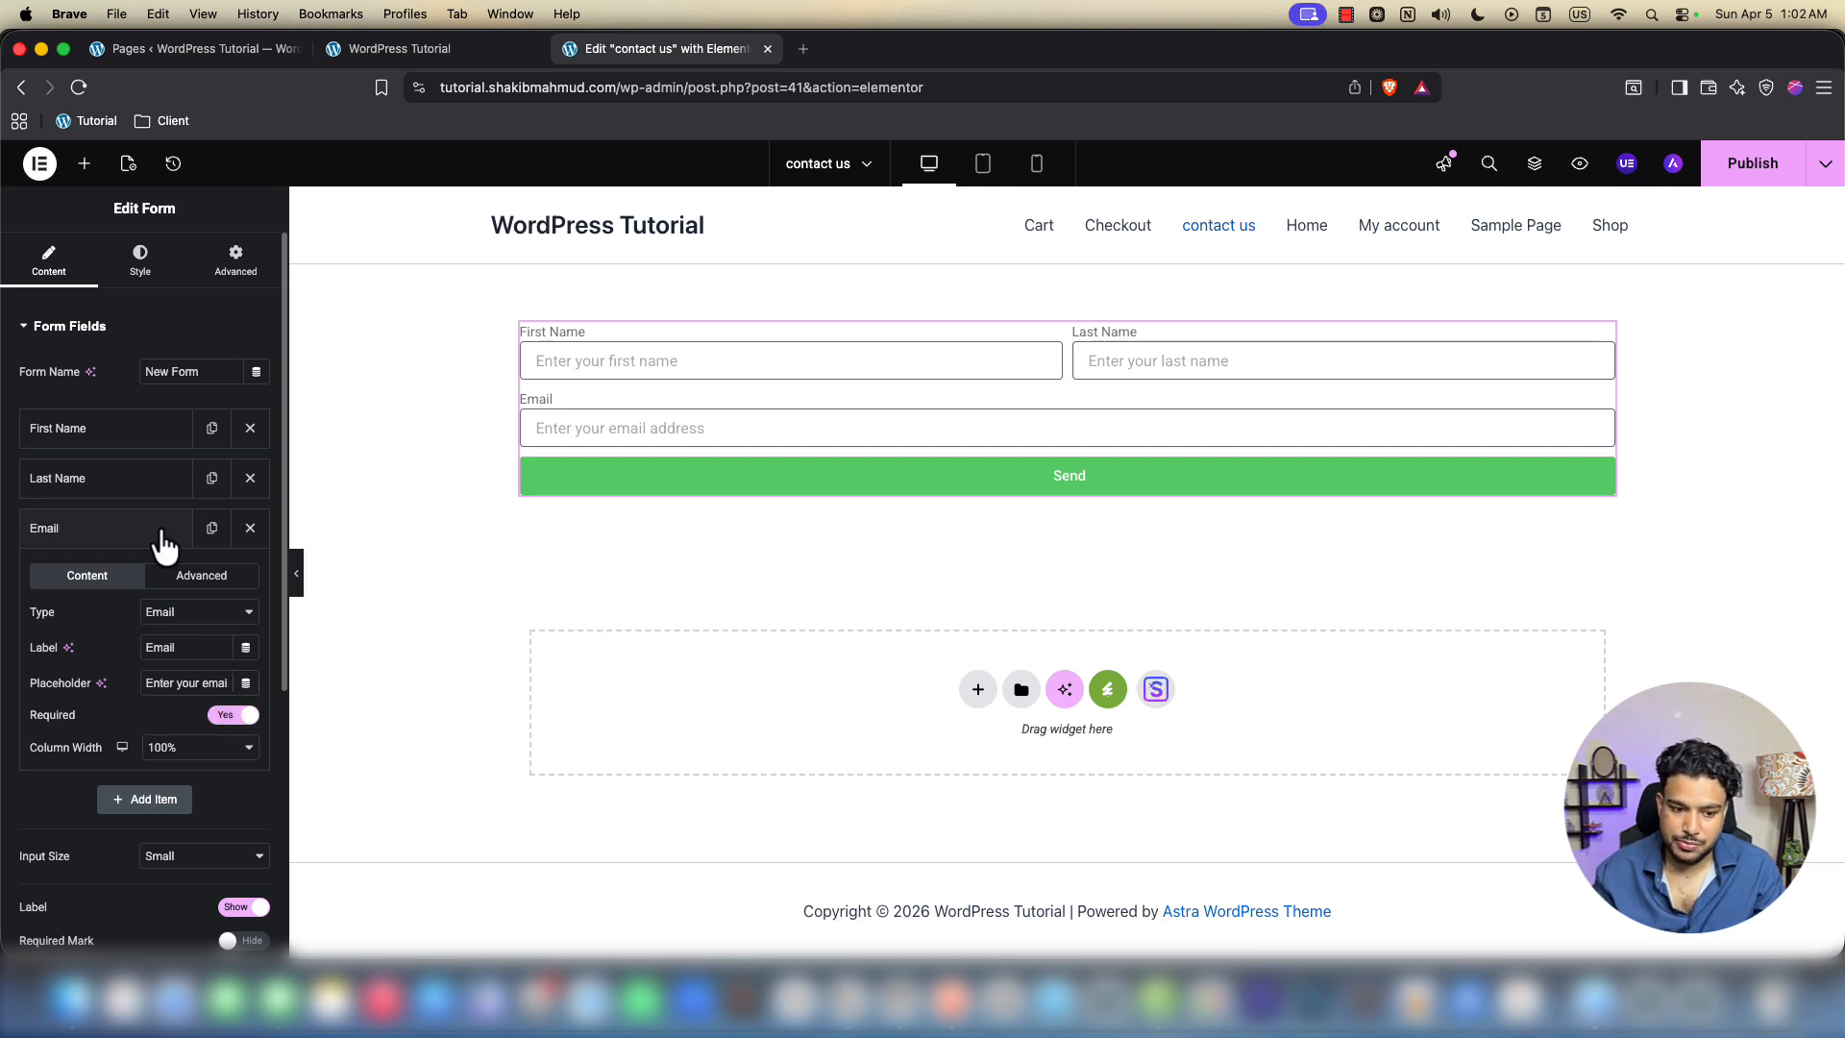
Set the Email field to 50% width and add another blank field below it
click(212, 755)
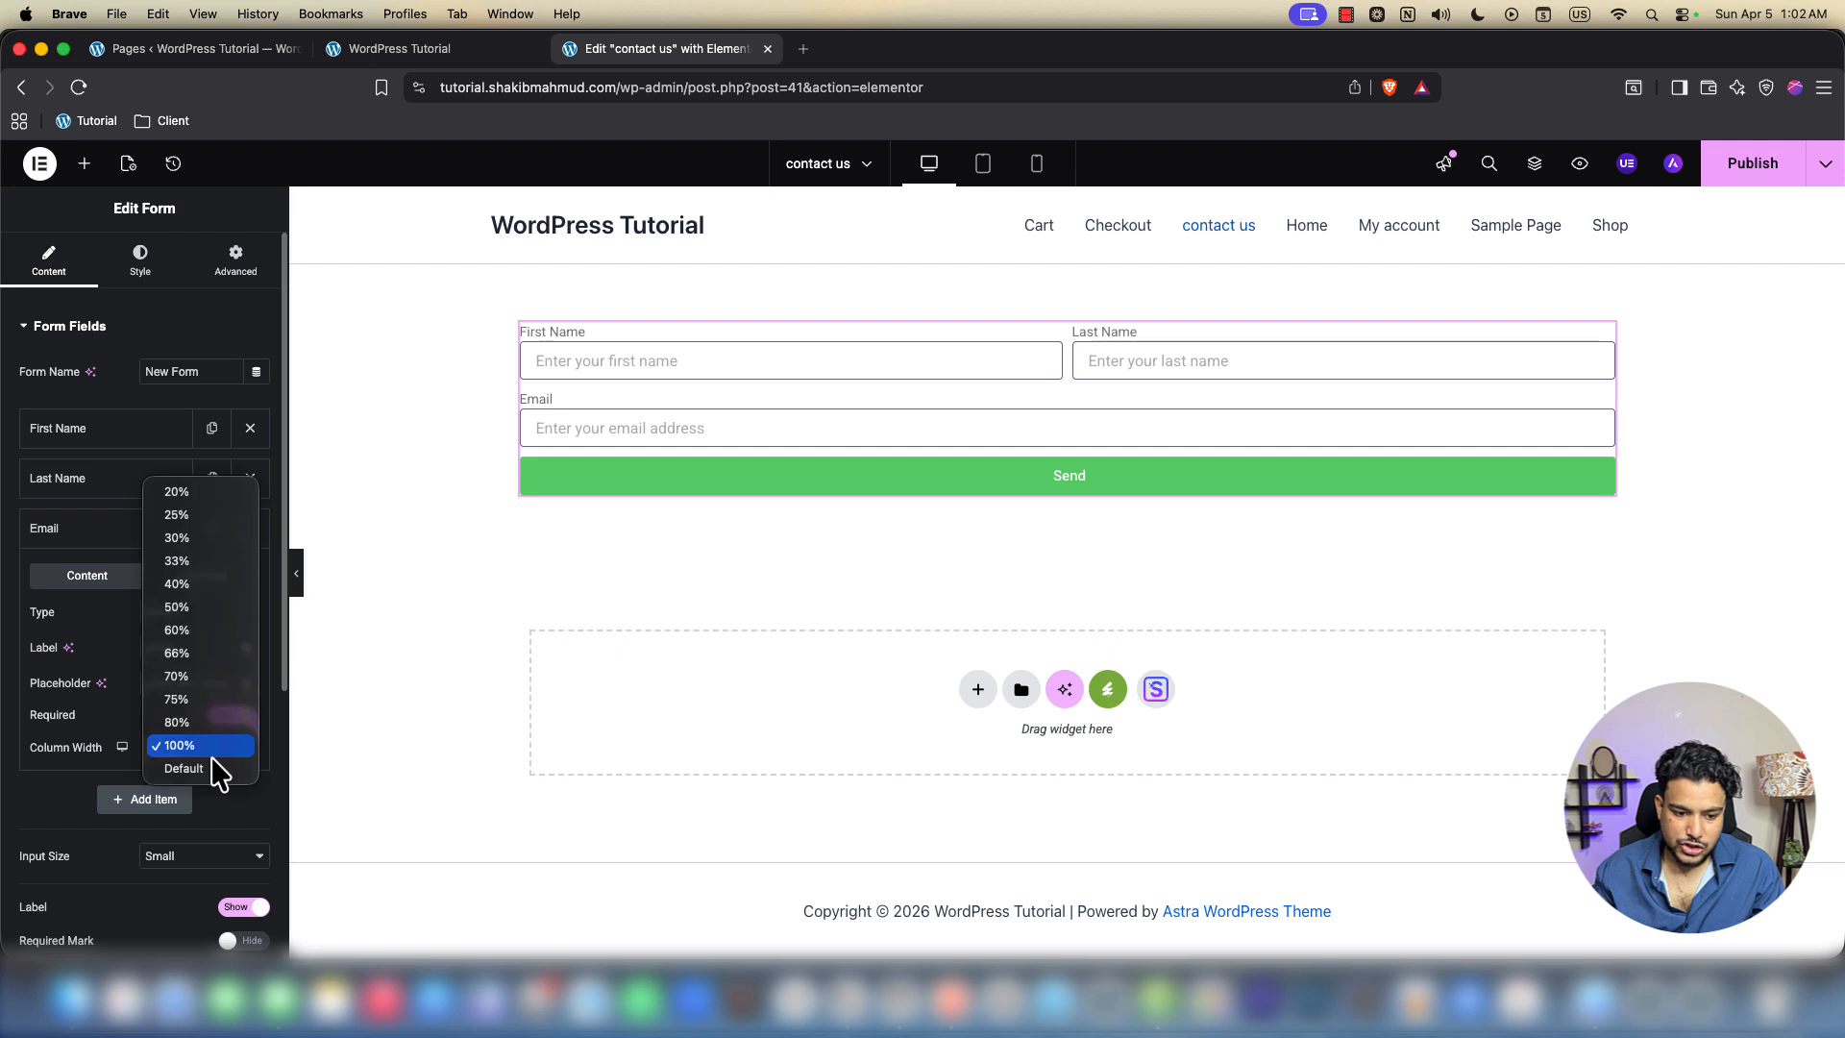
click(185, 608)
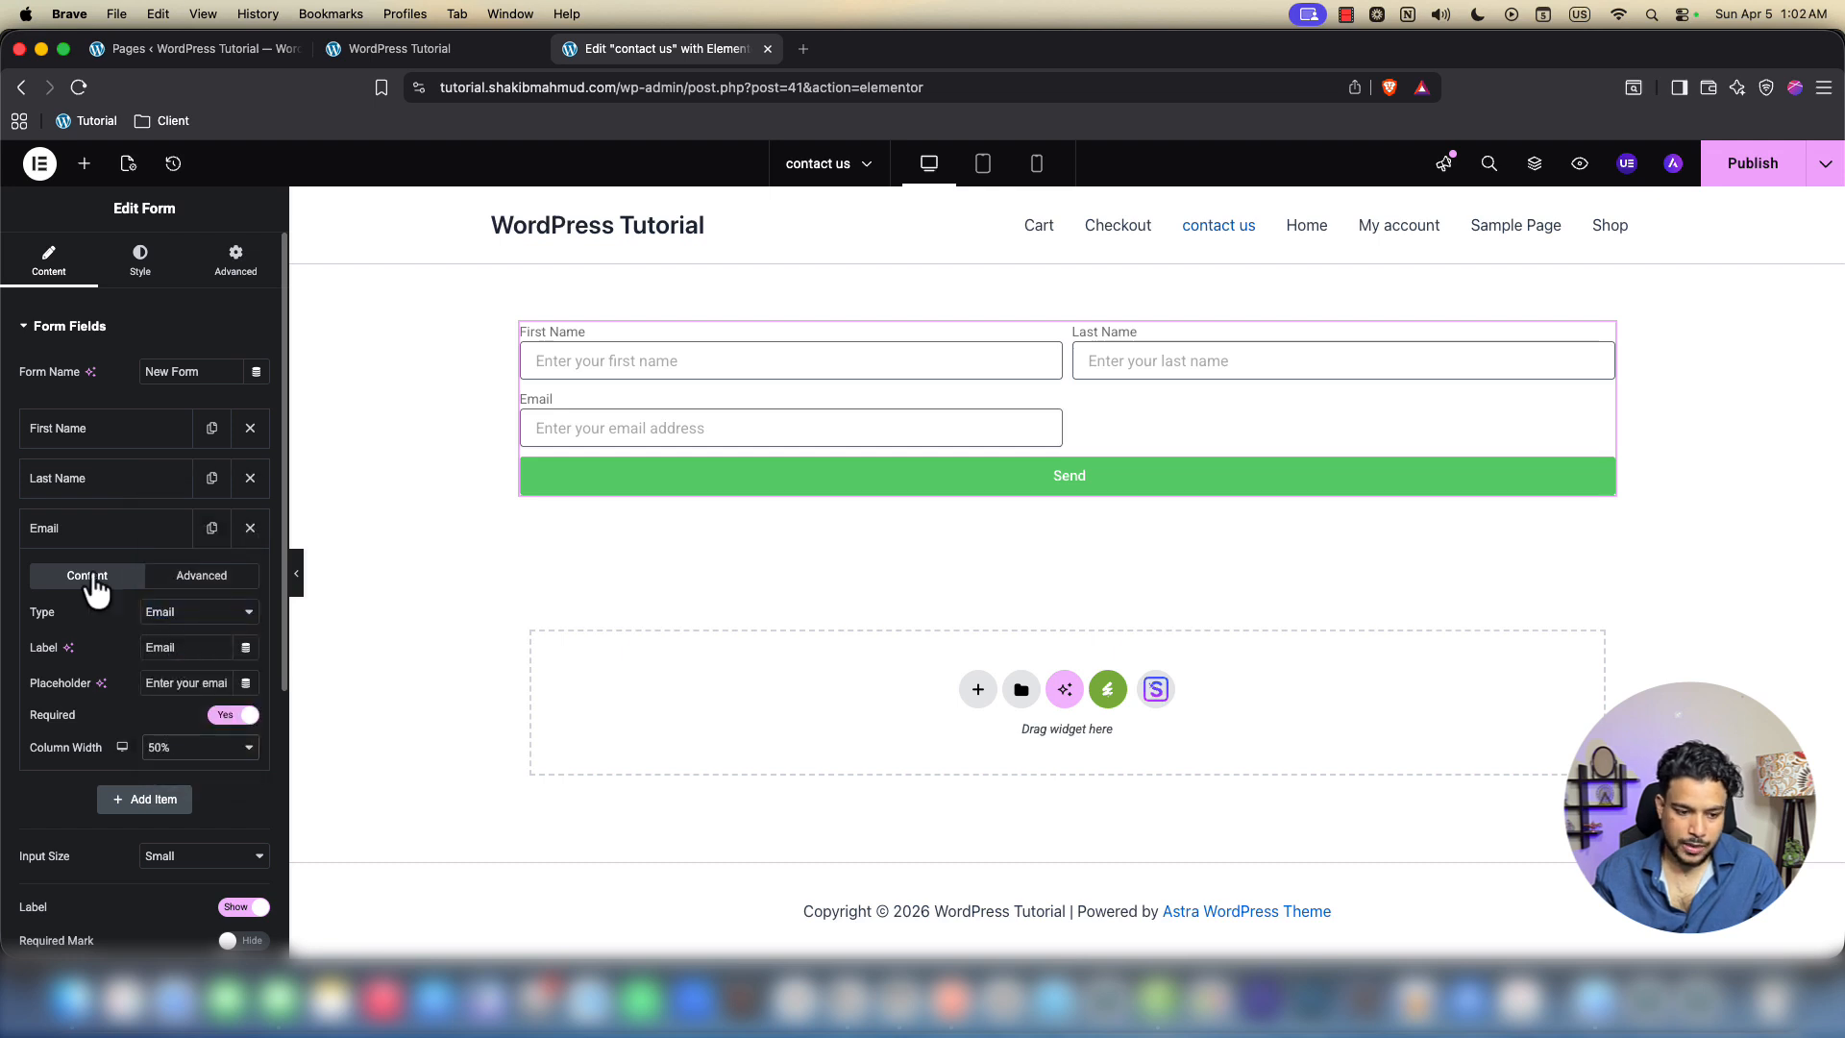
click(101, 536)
click(135, 575)
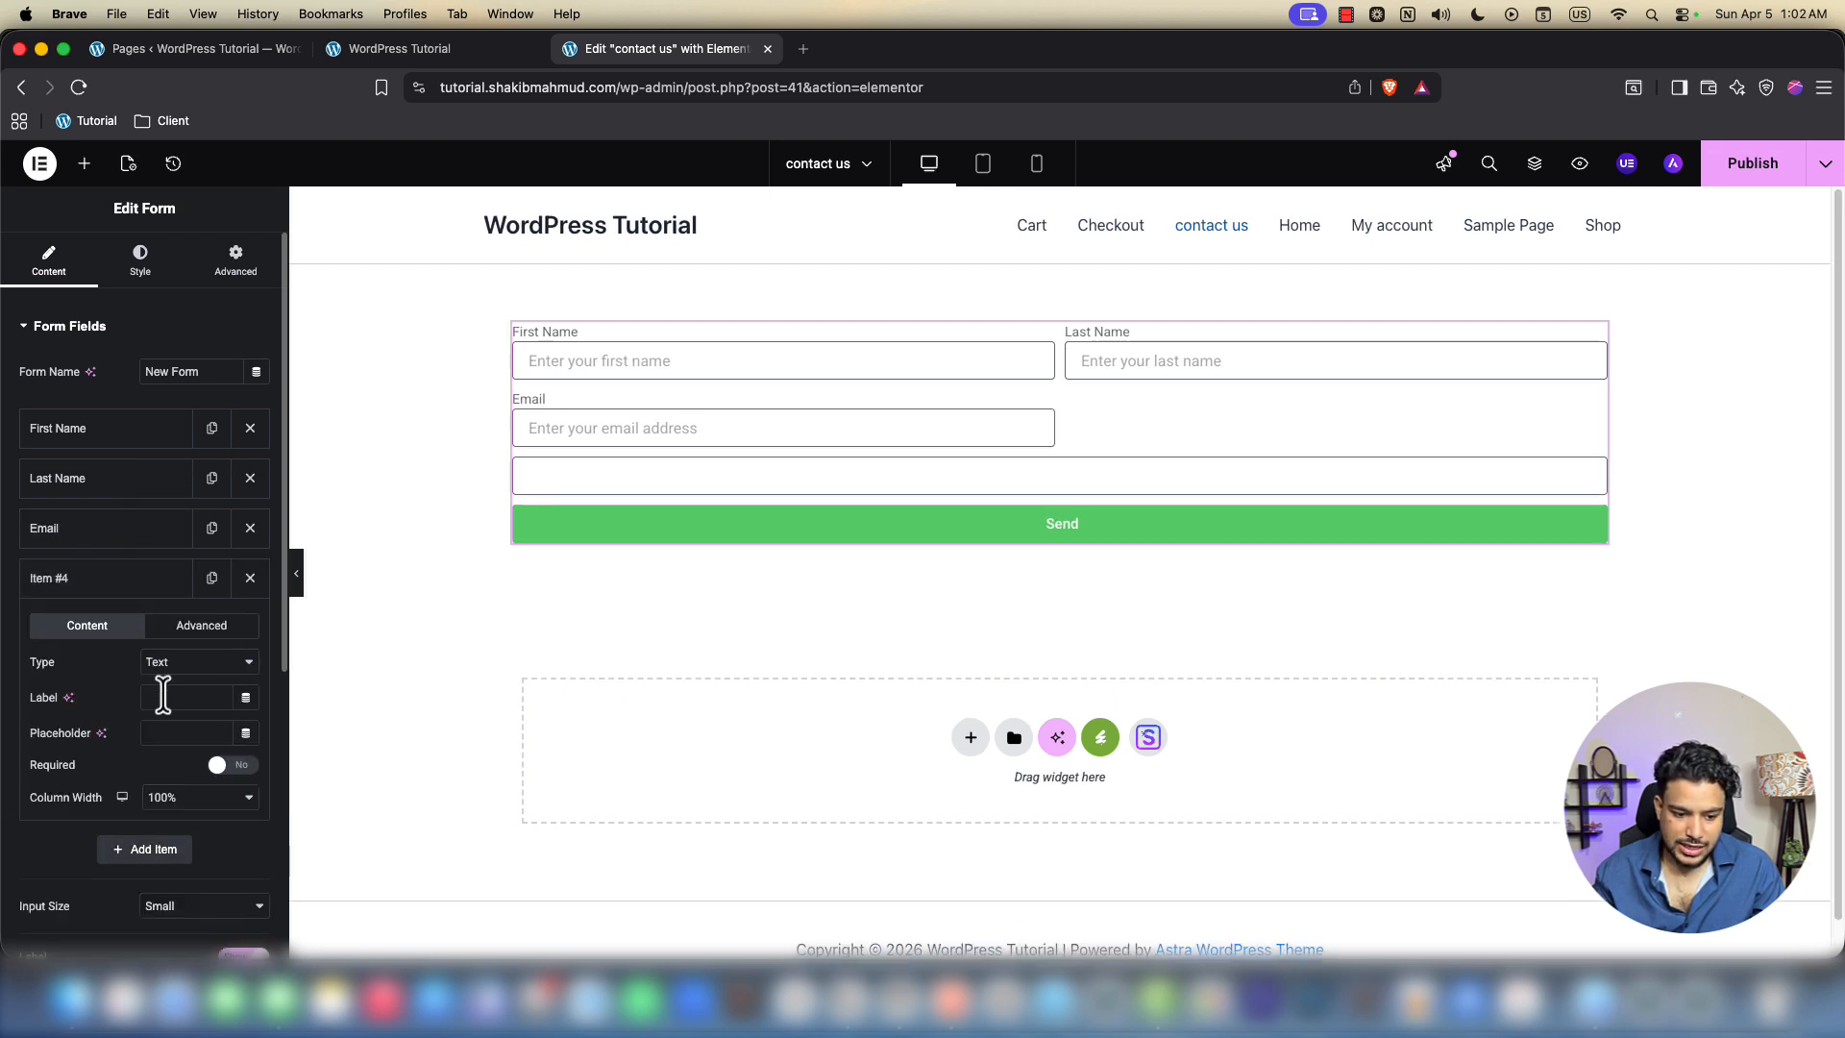
Label the new field Phone Number, placeholder 'Enter your Phone Number', at 50% width
click(155, 697)
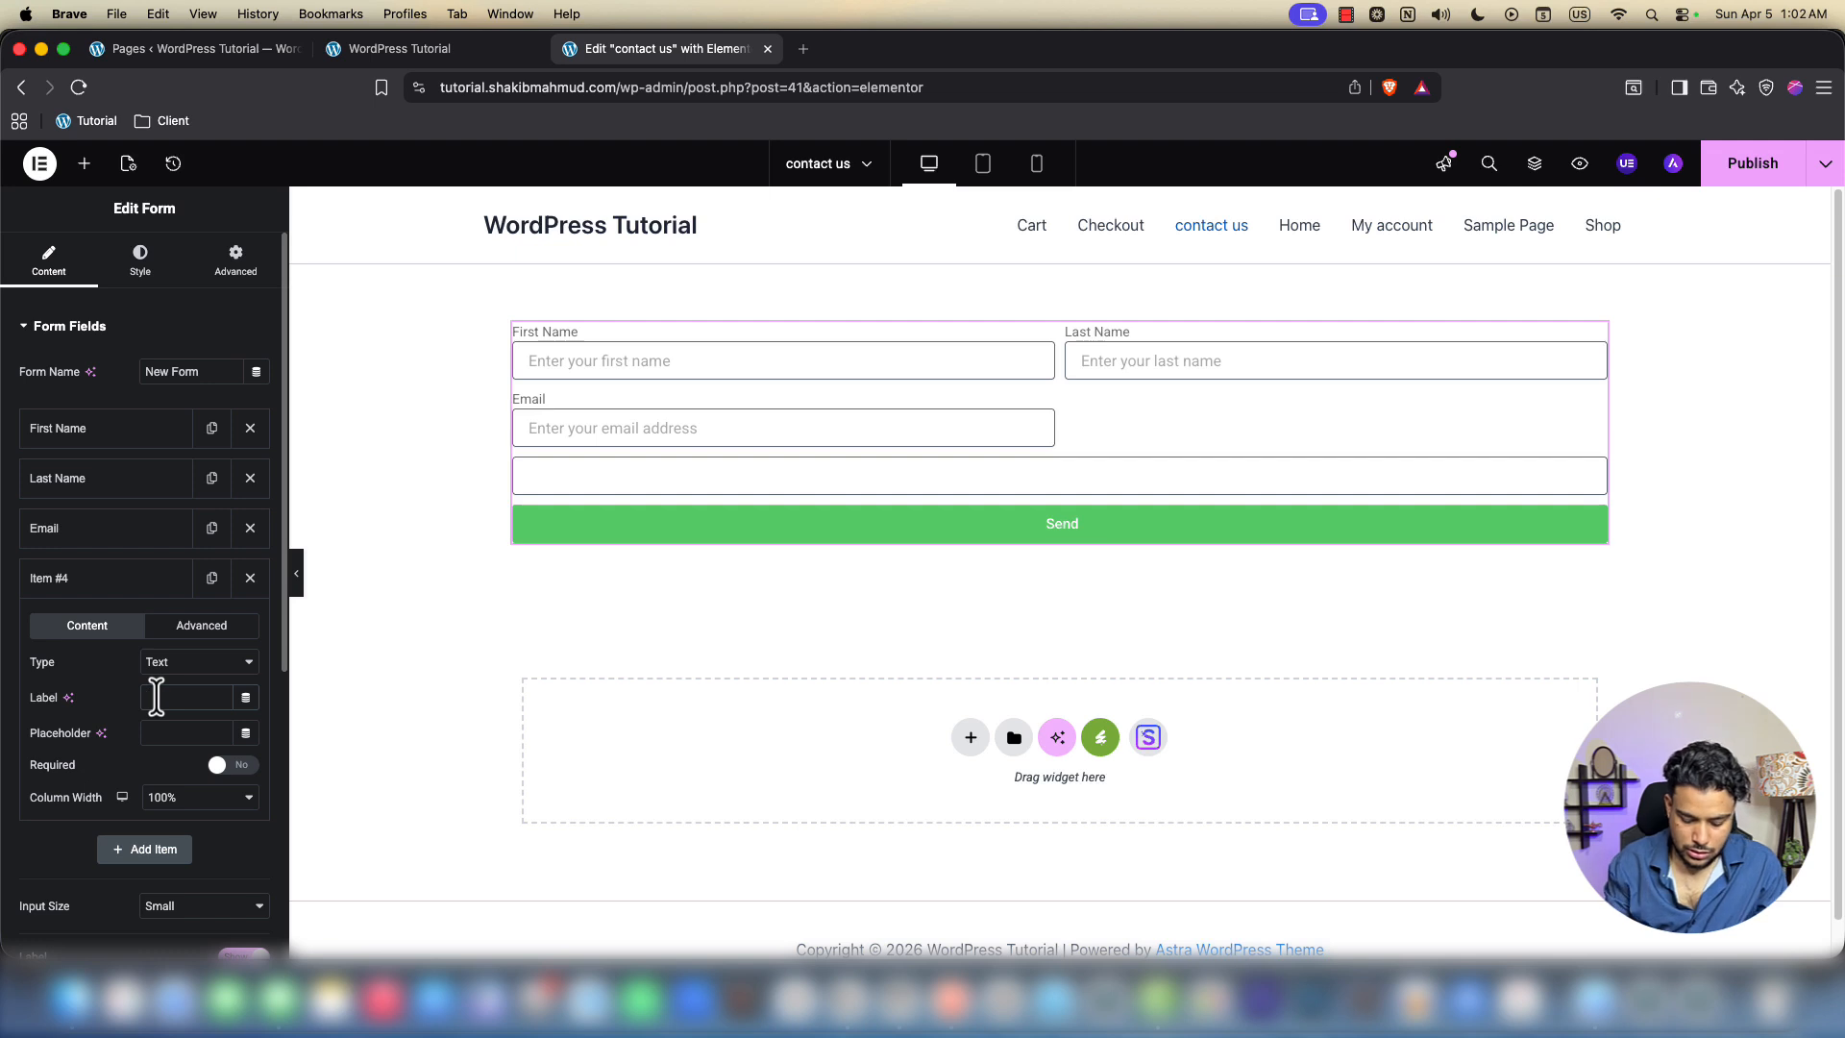
text(Phone N)
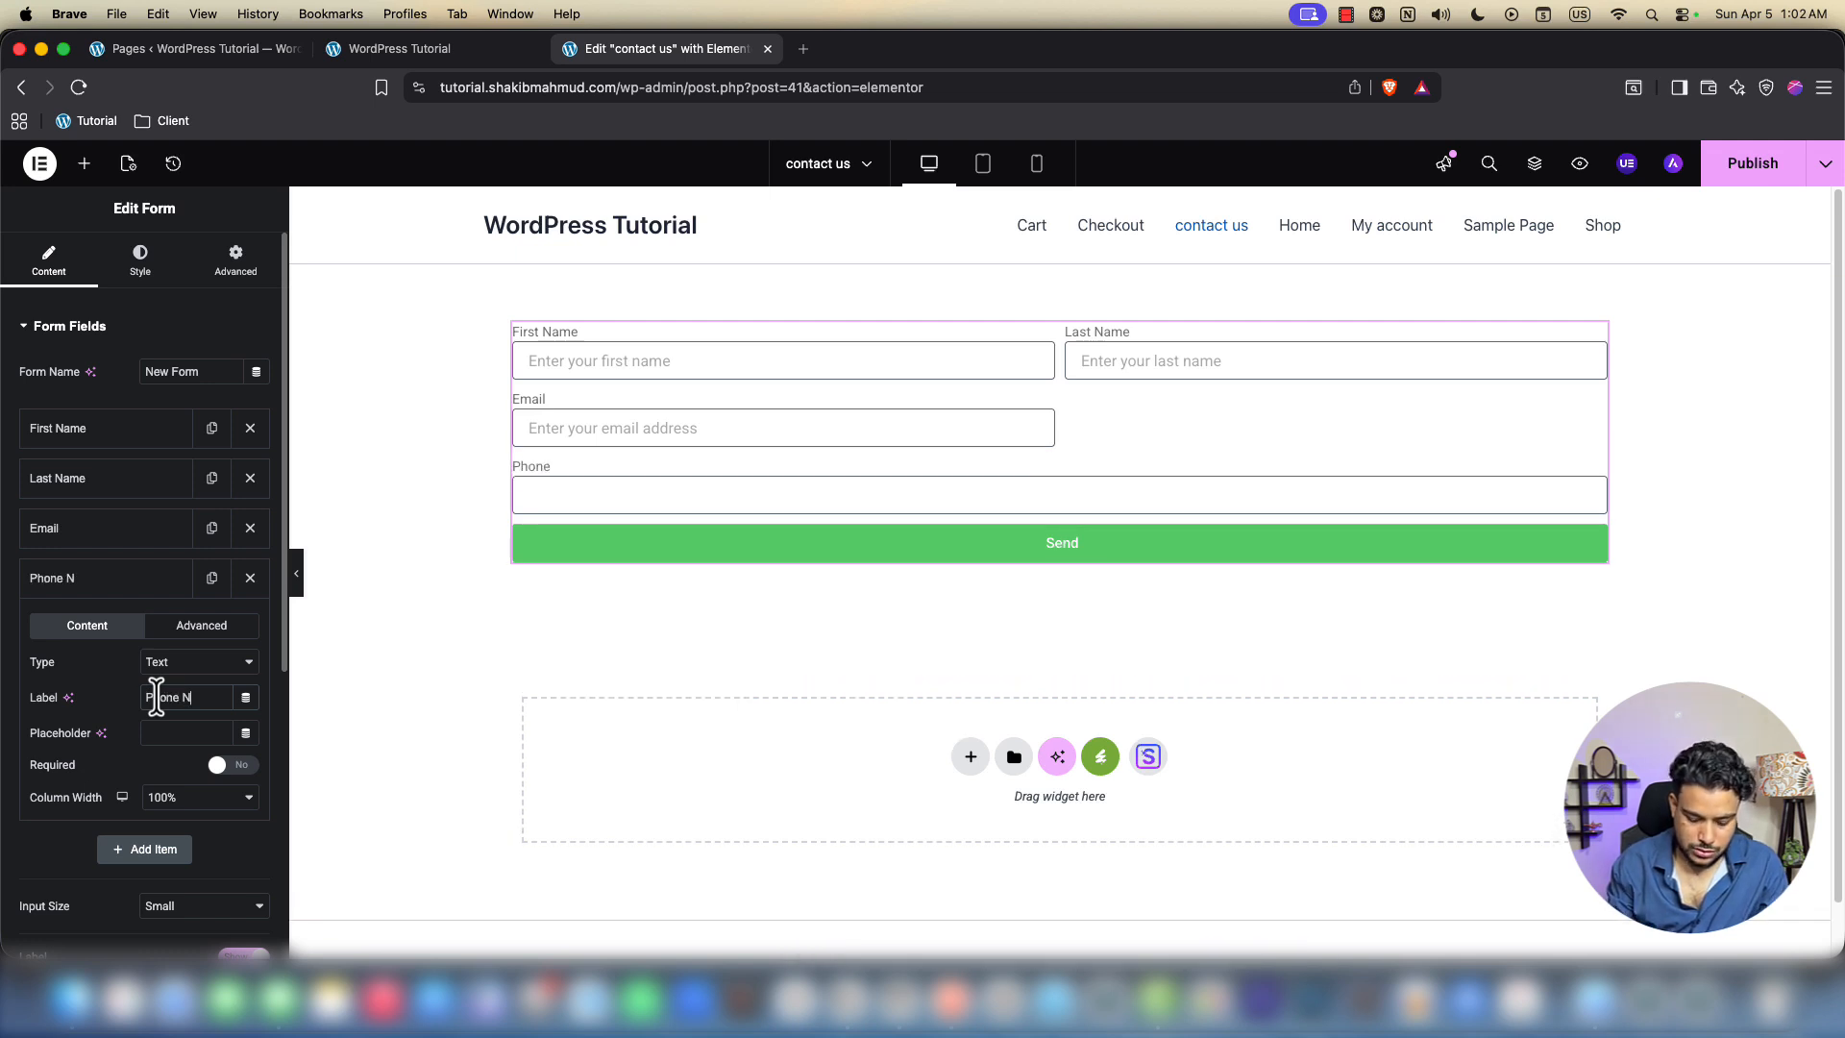
text(umber)
key(super+a)
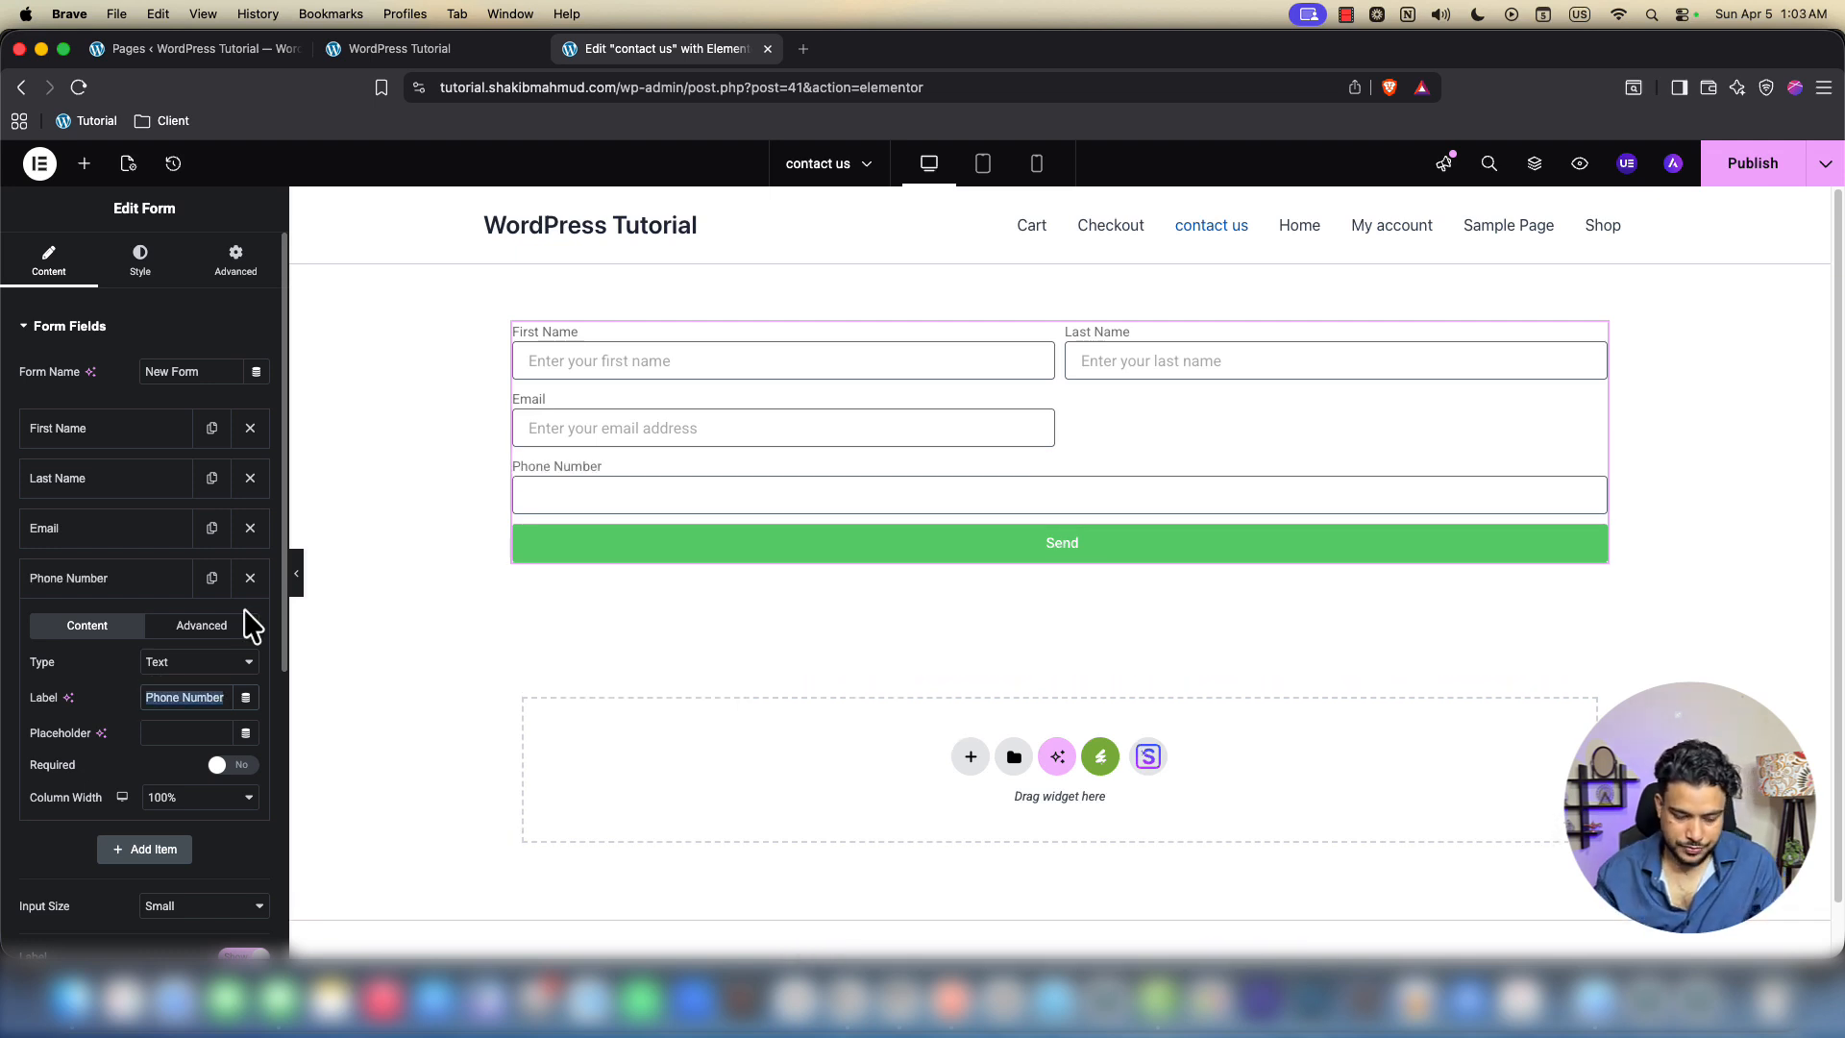
click(207, 730)
text(Enter)
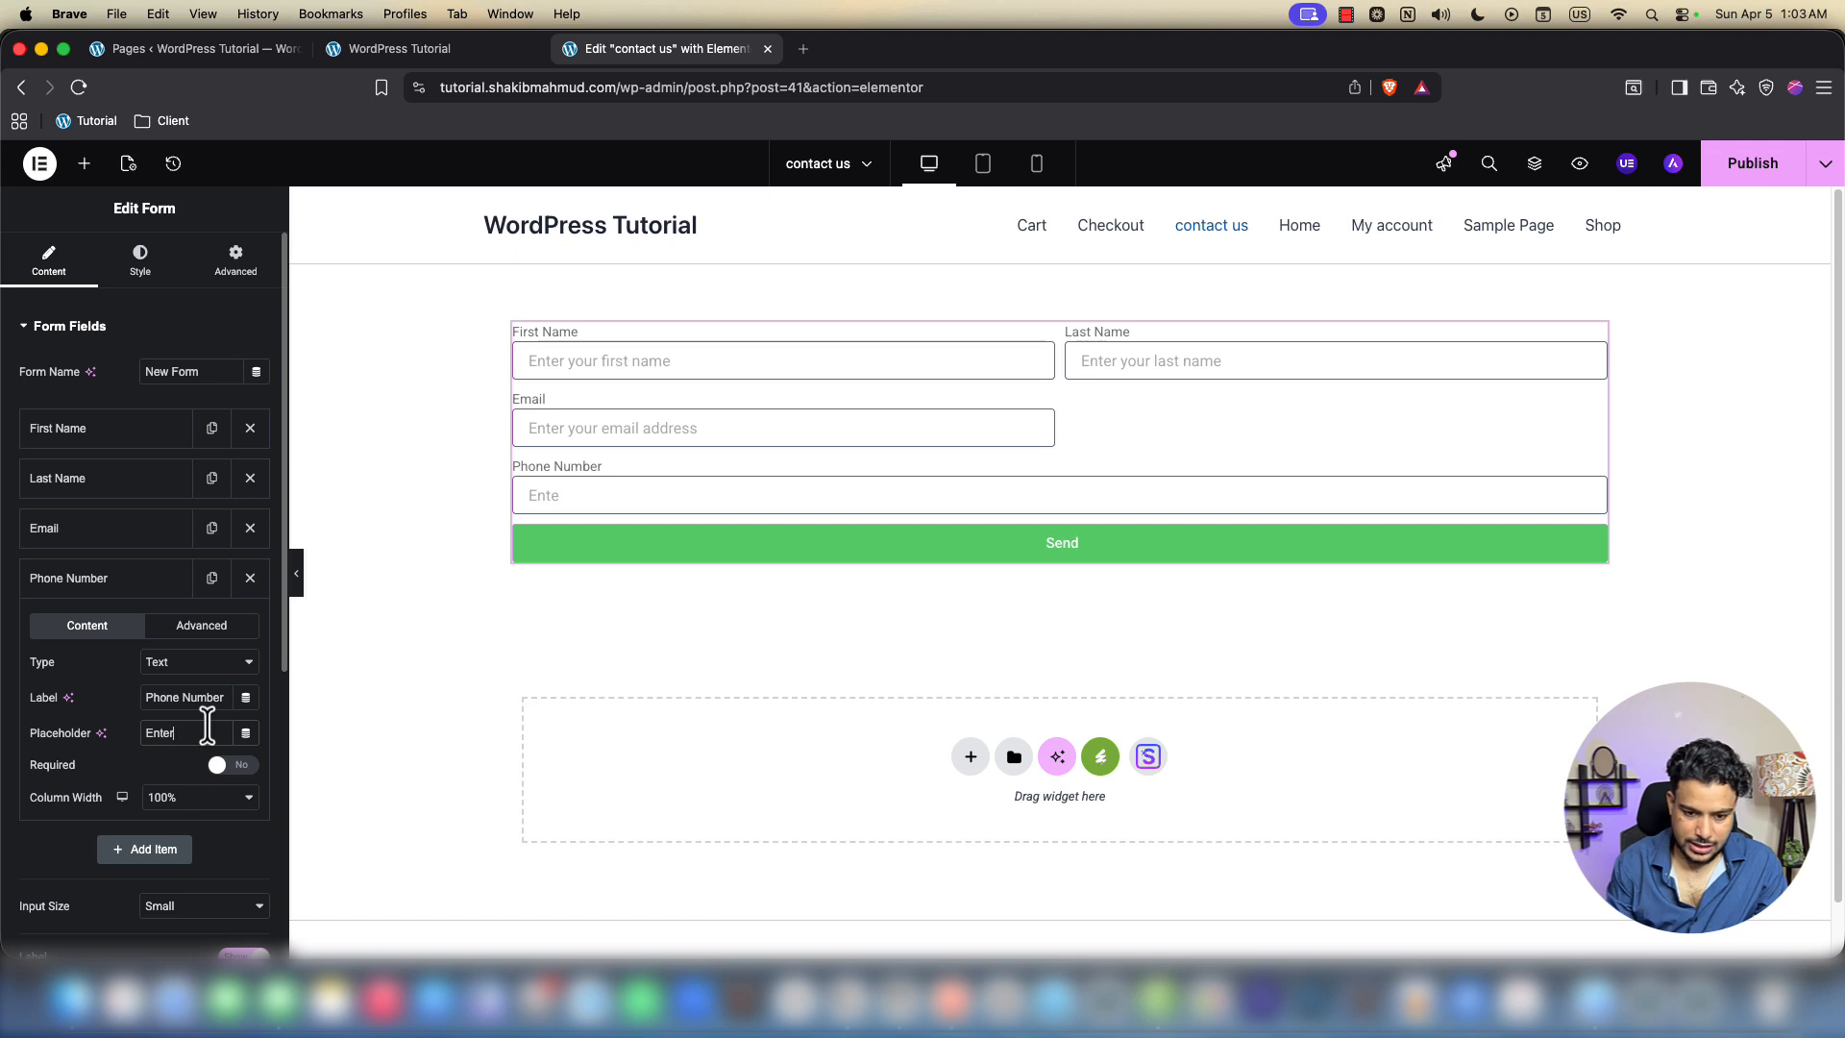
text( your Phone Number)
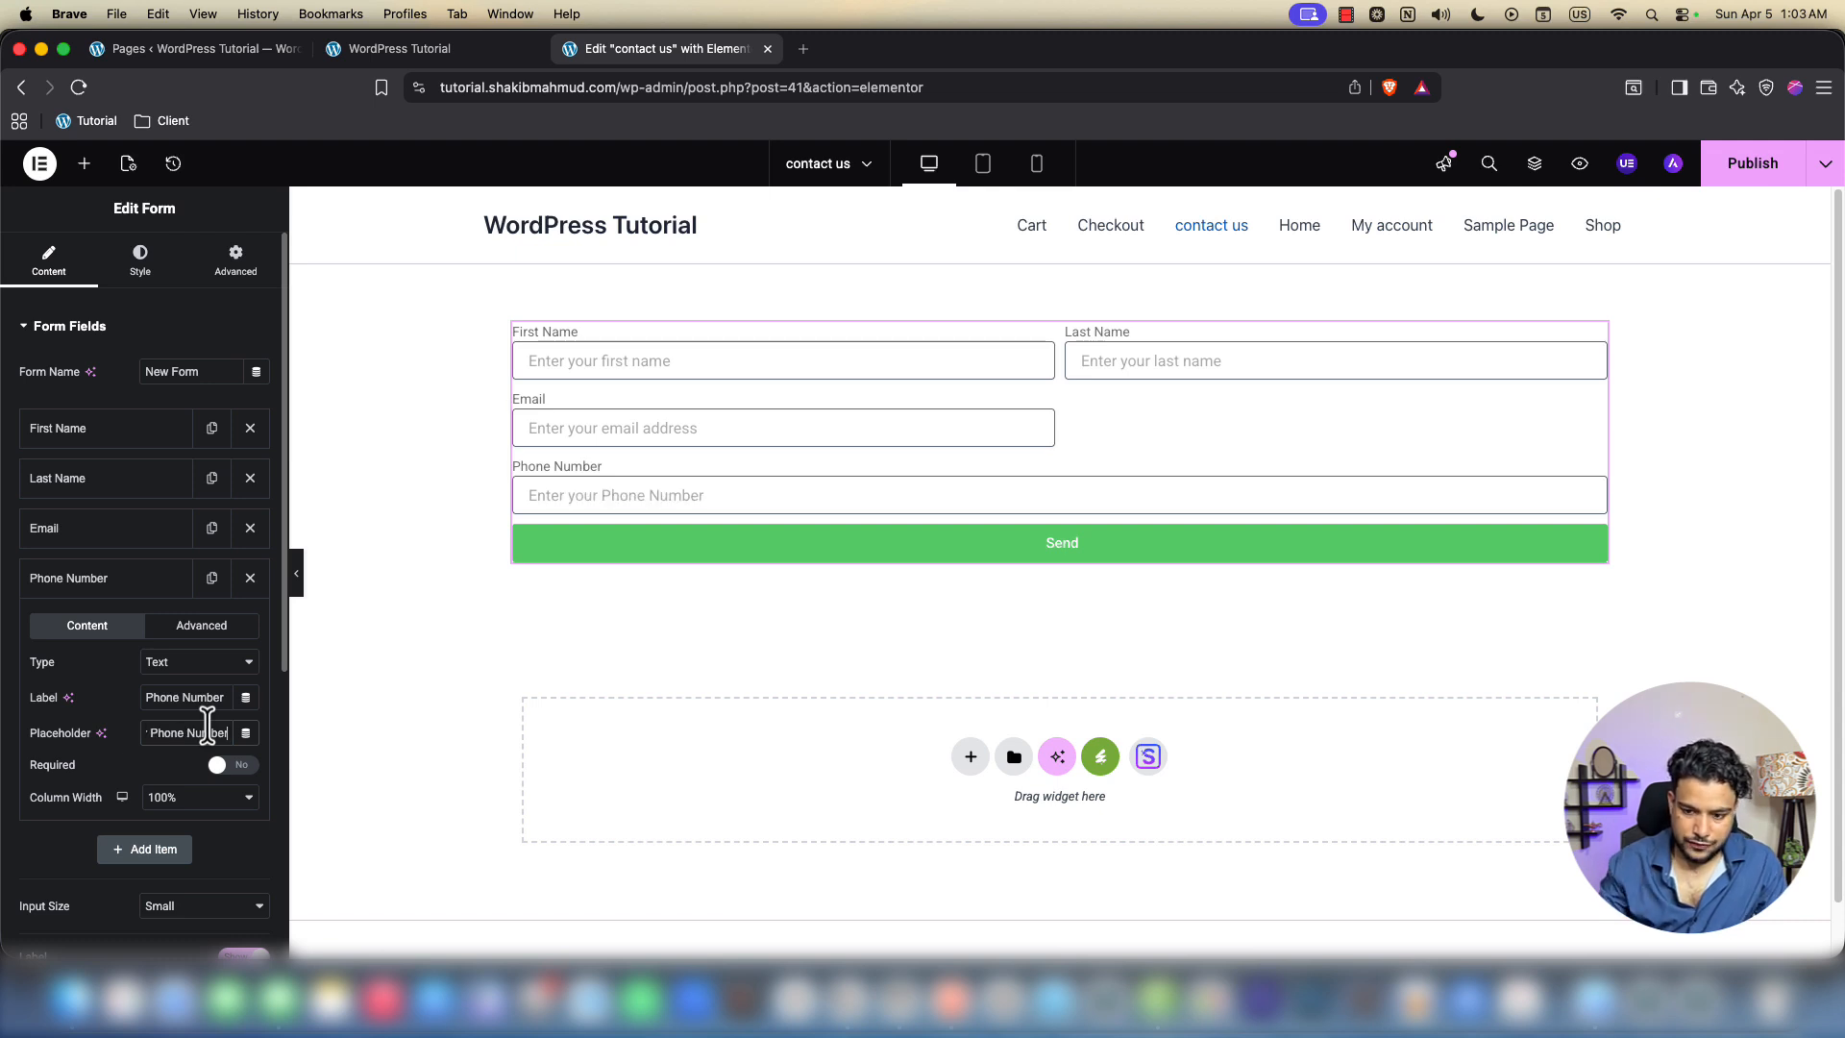
click(182, 804)
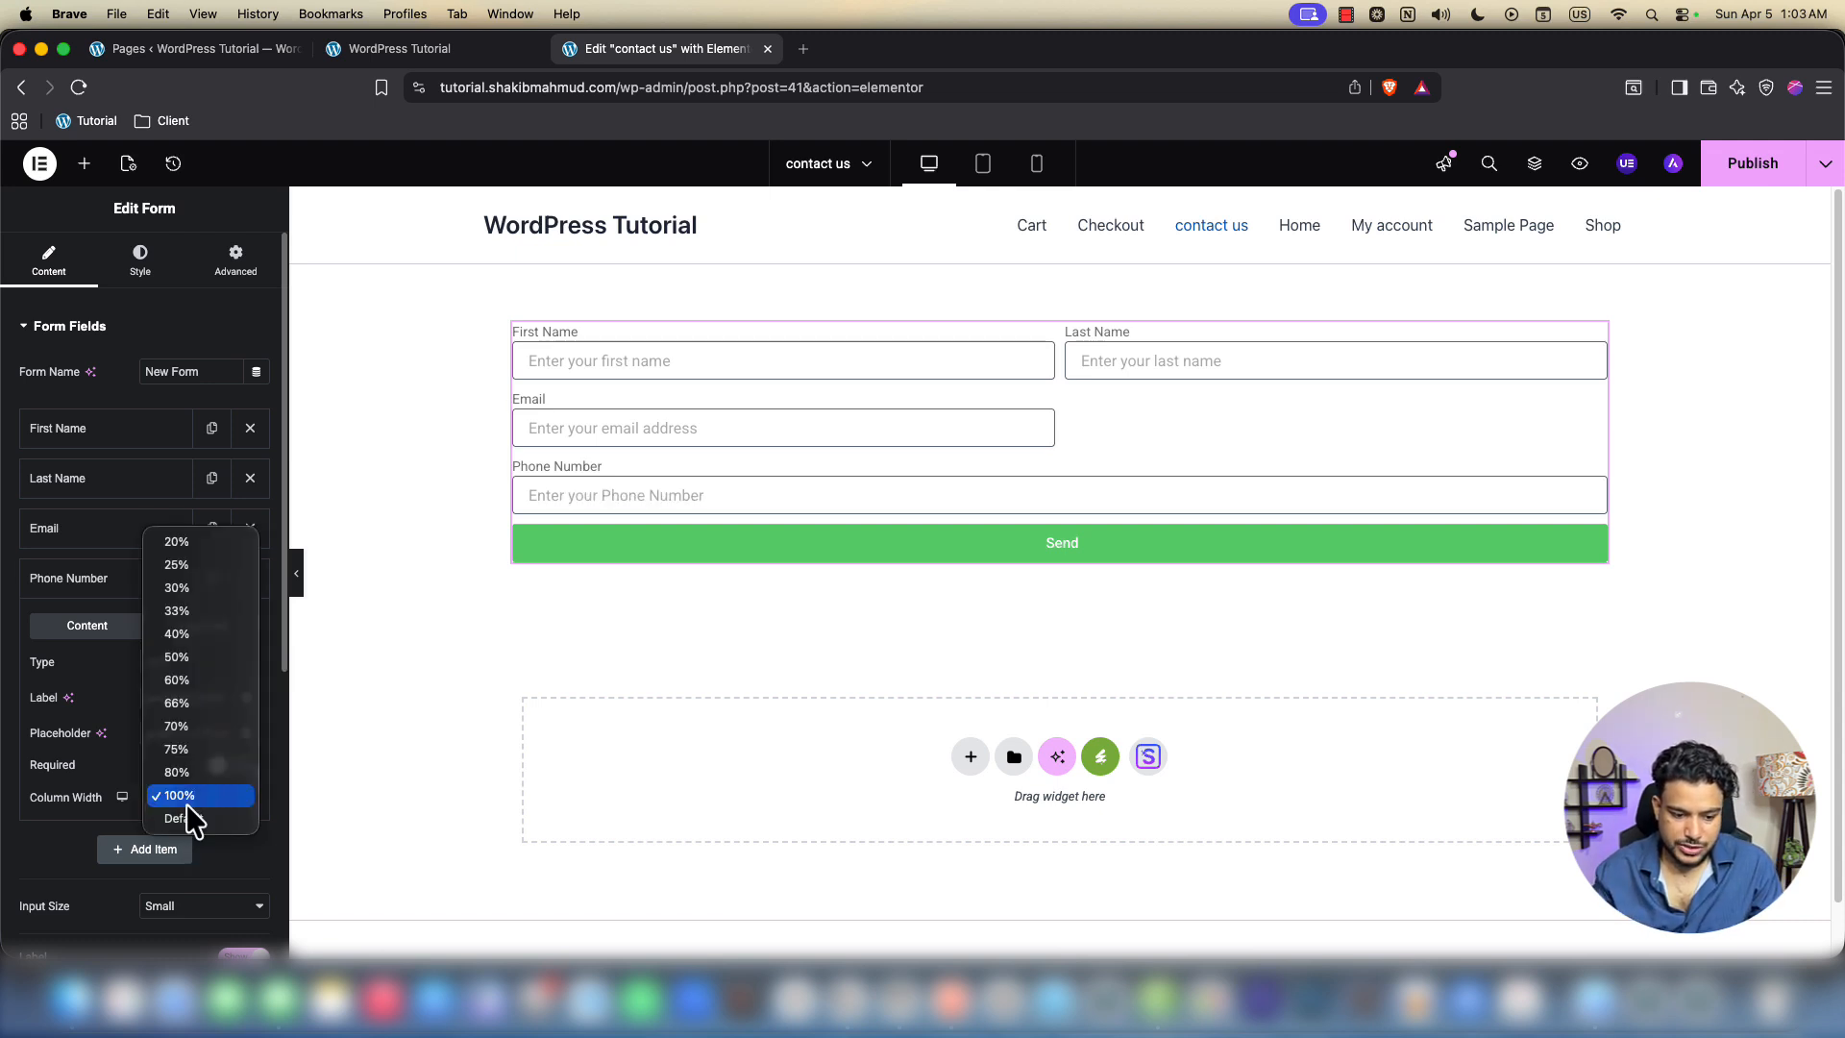
click(177, 657)
click(753, 431)
click(1153, 431)
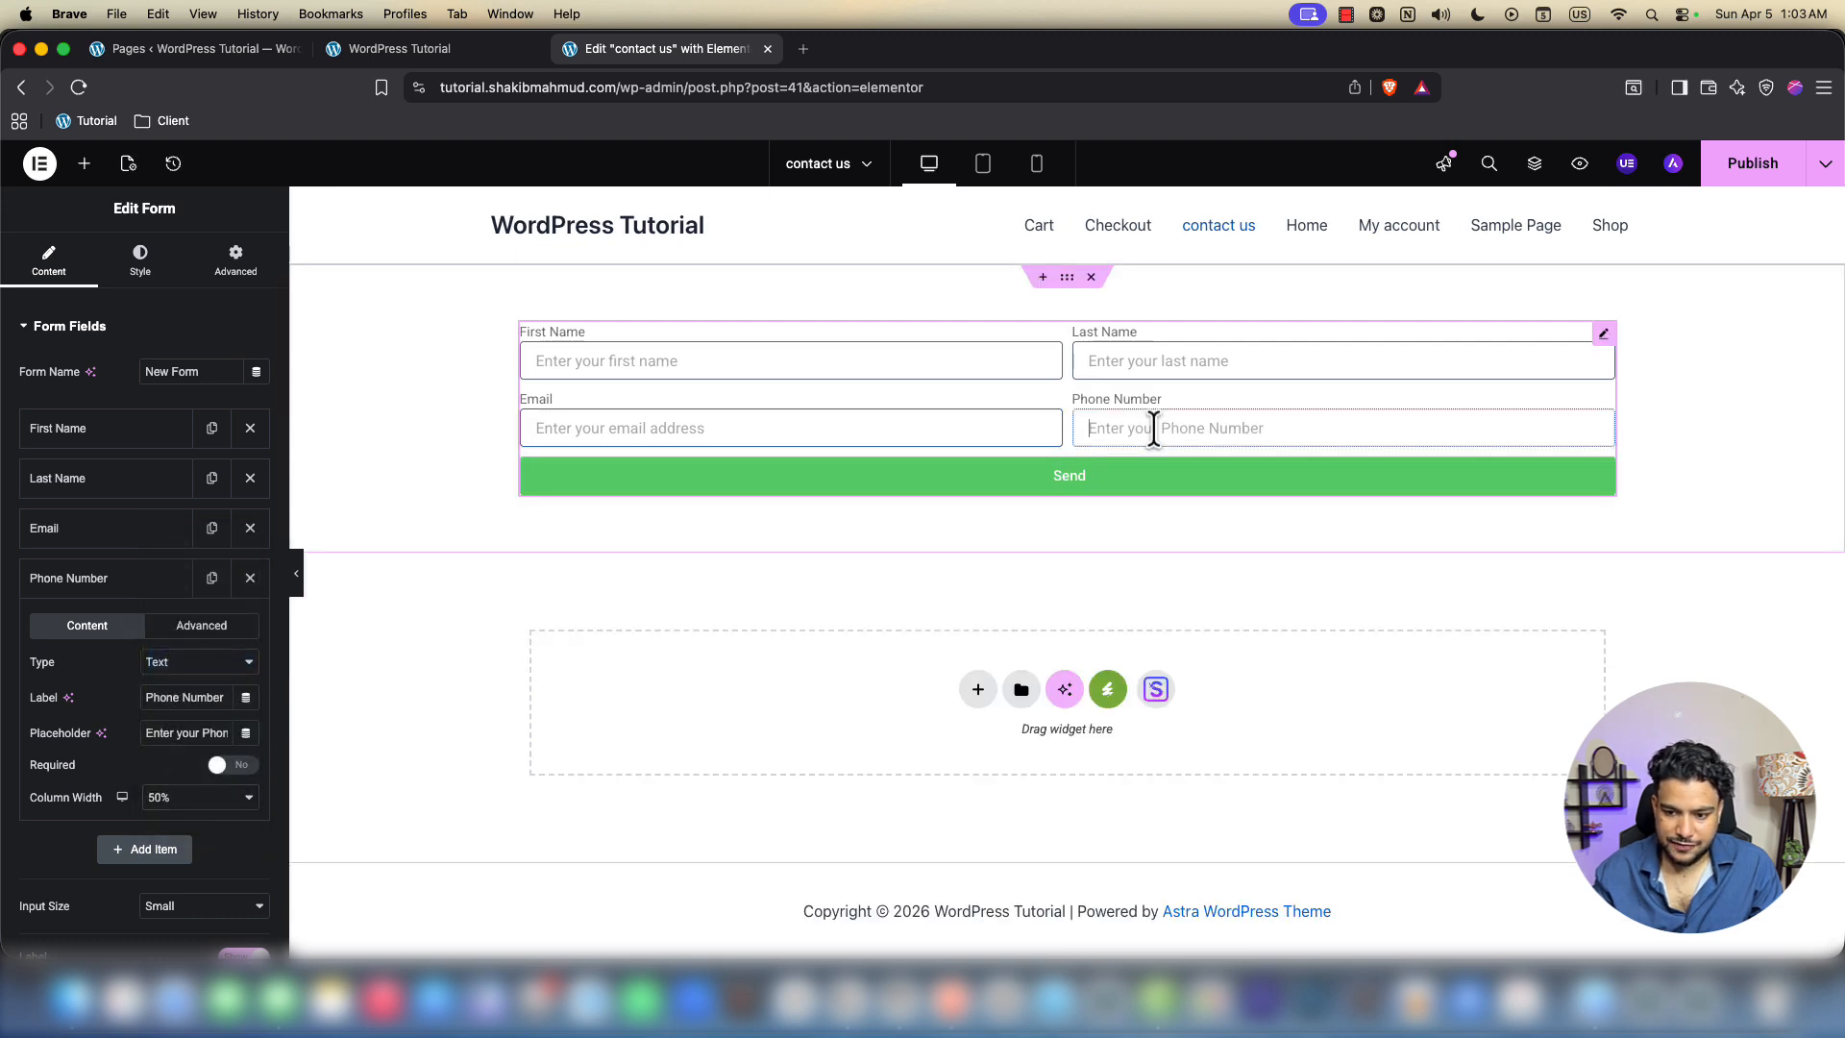
click(173, 577)
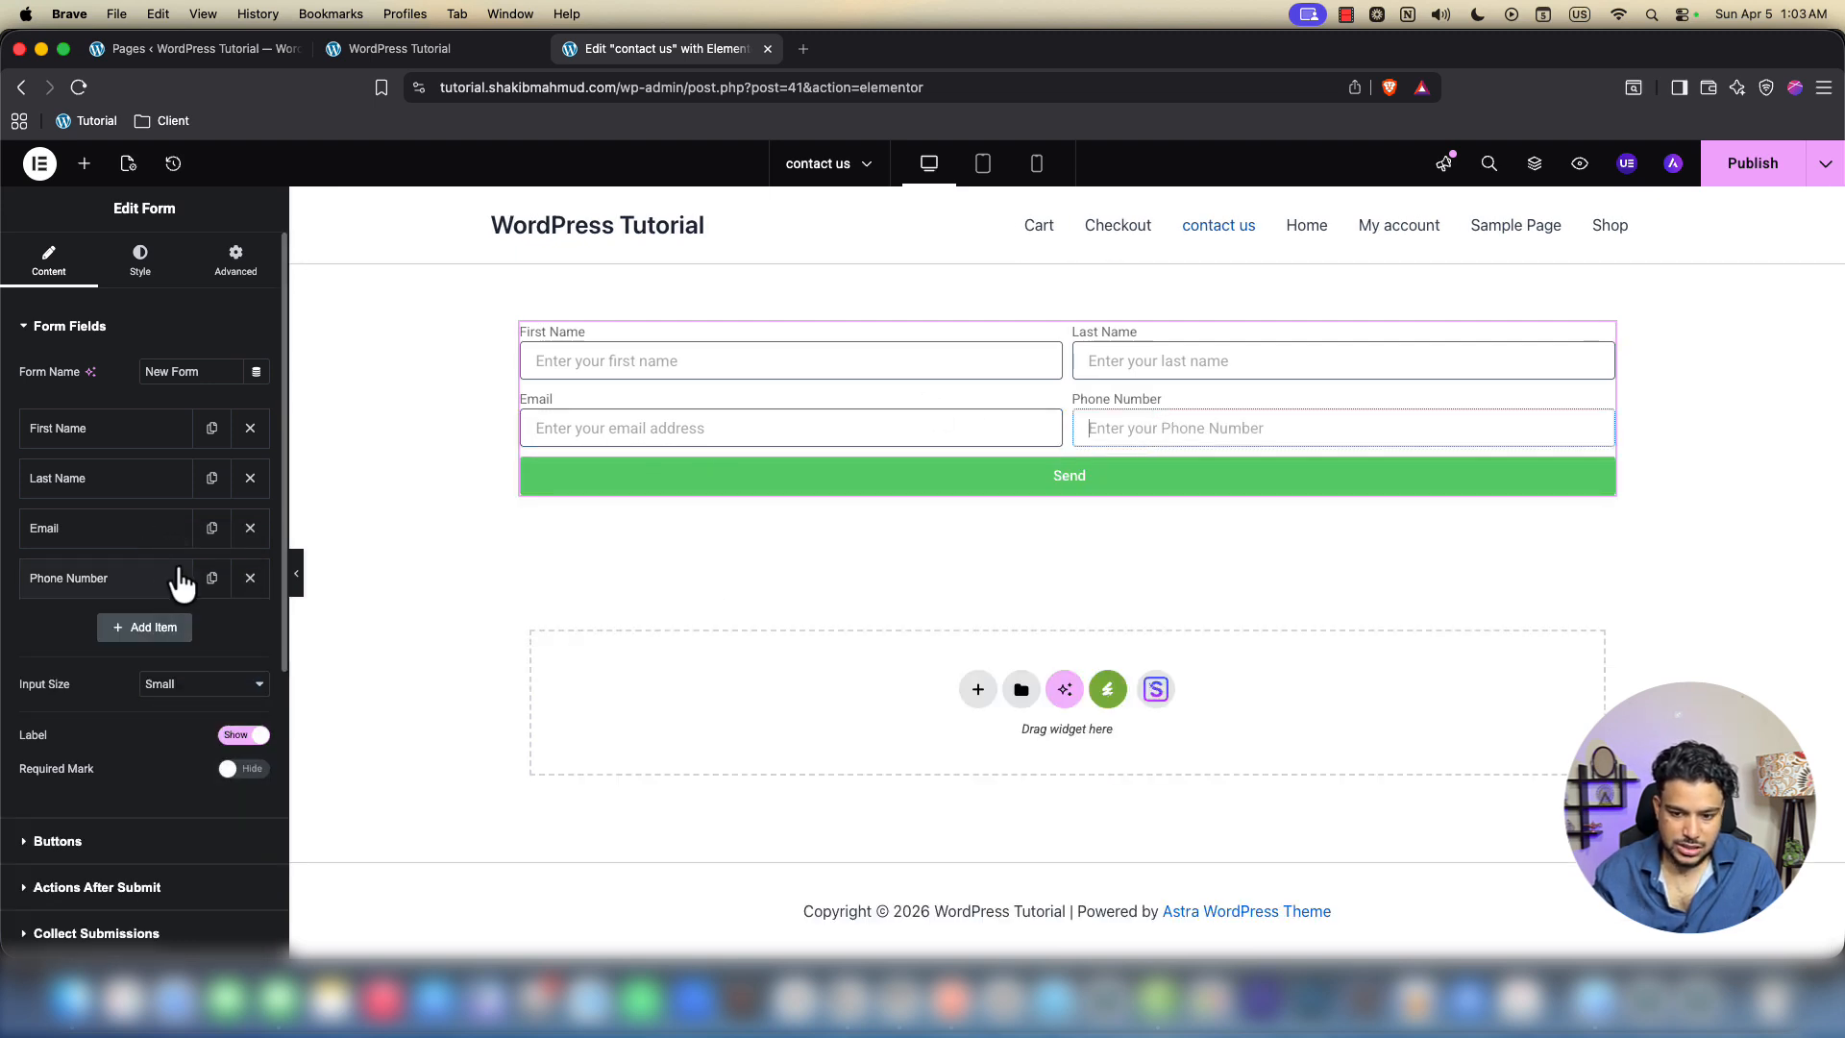
Add a File Upload field labelled 'Upload your resume' with Required set to Yes
click(144, 627)
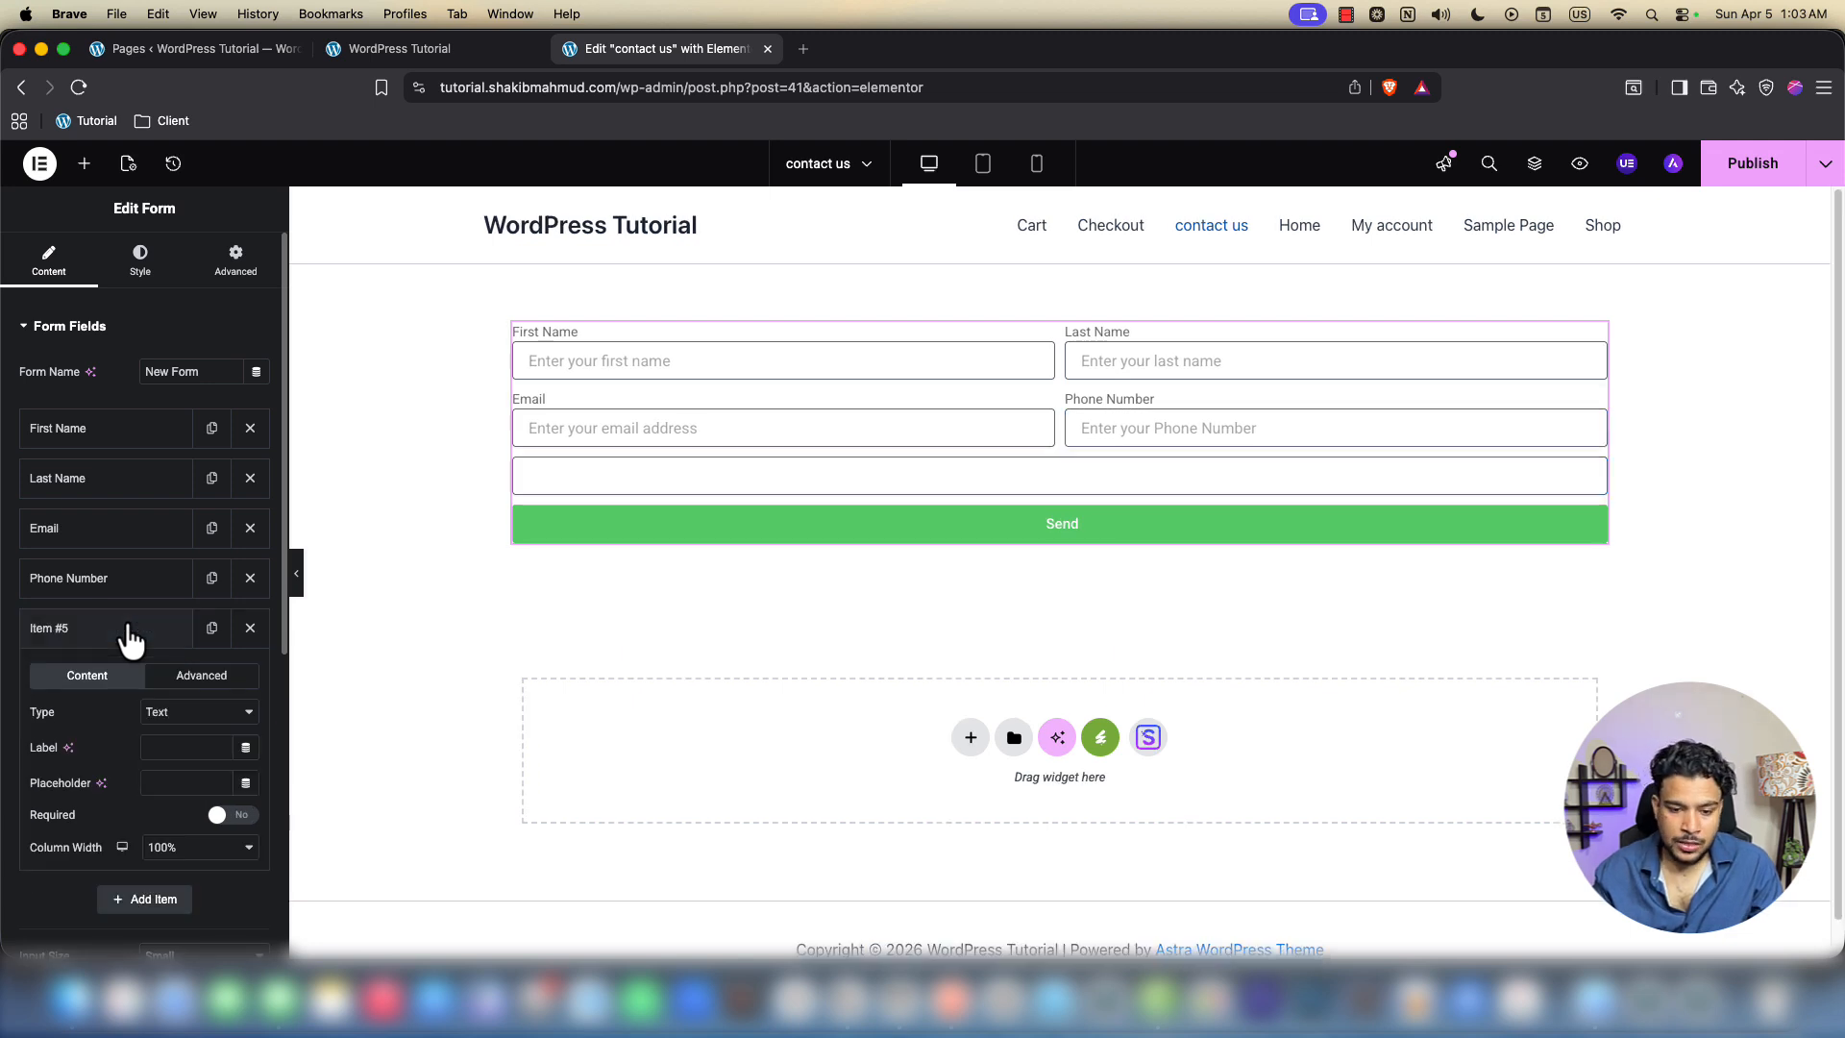
click(168, 715)
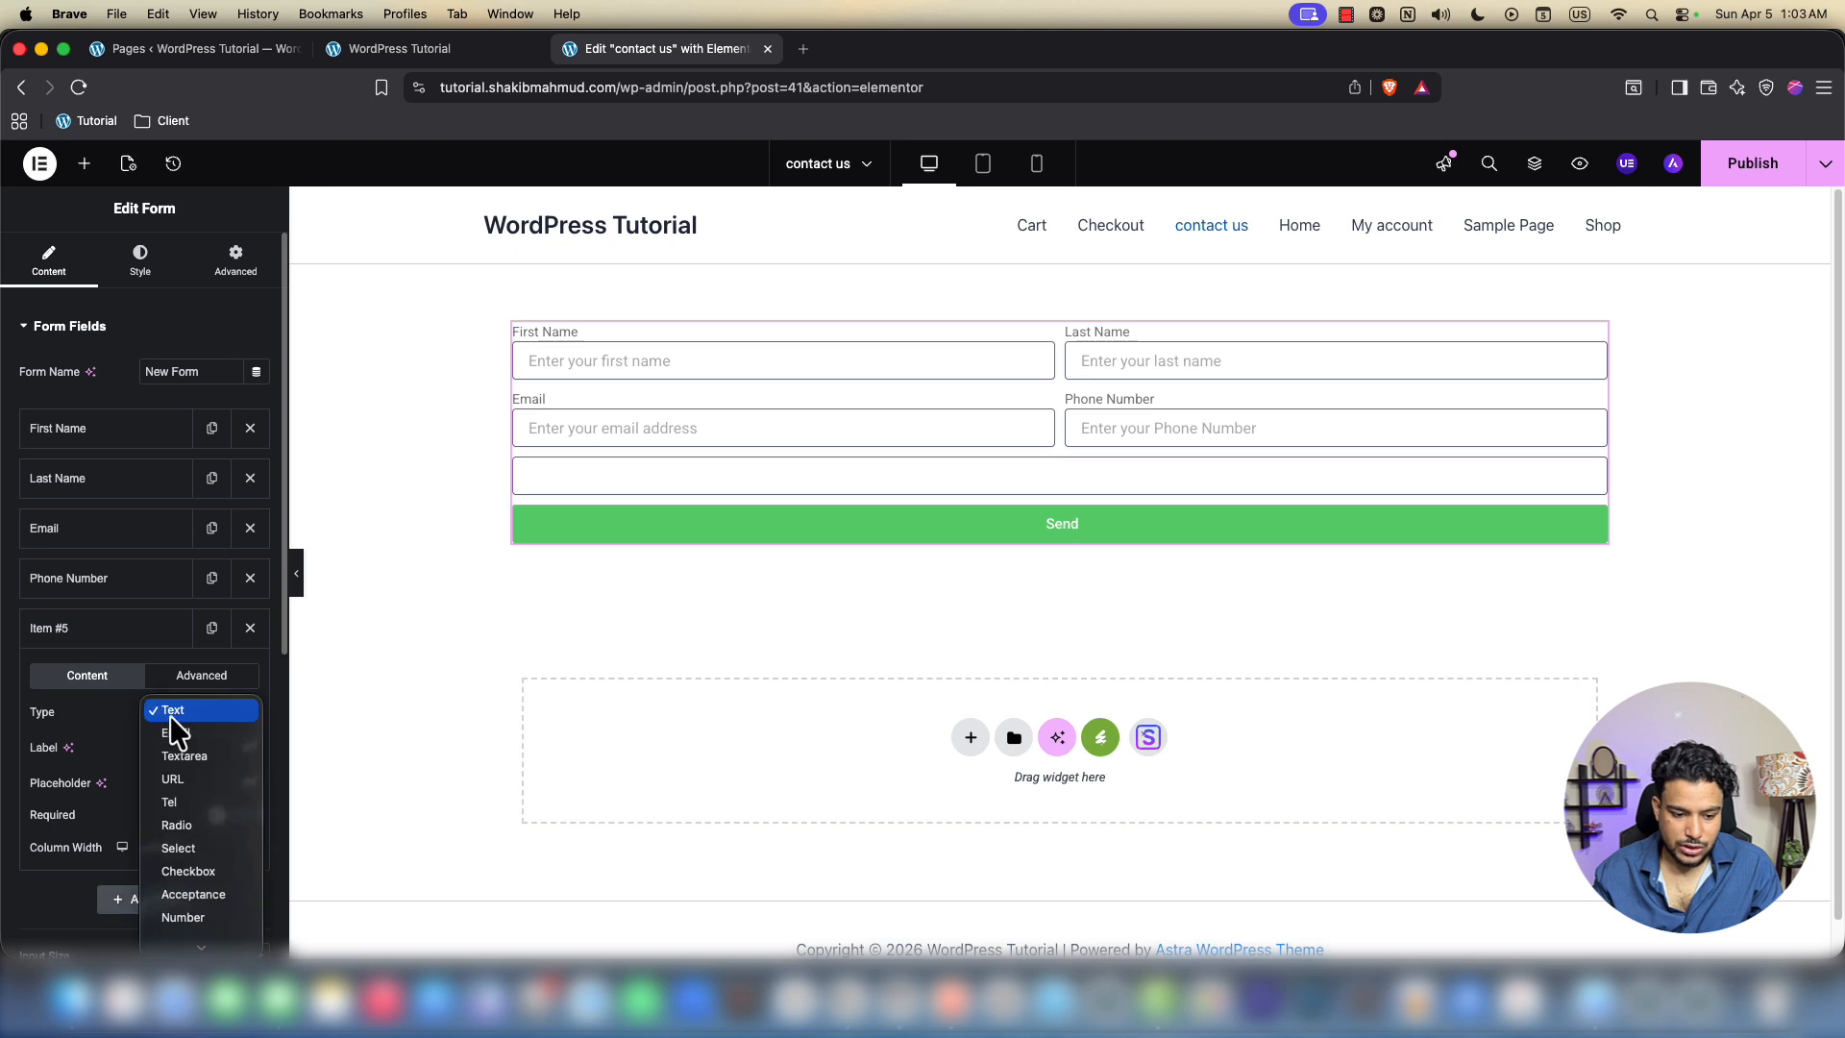
scroll(193, 845, down, 5)
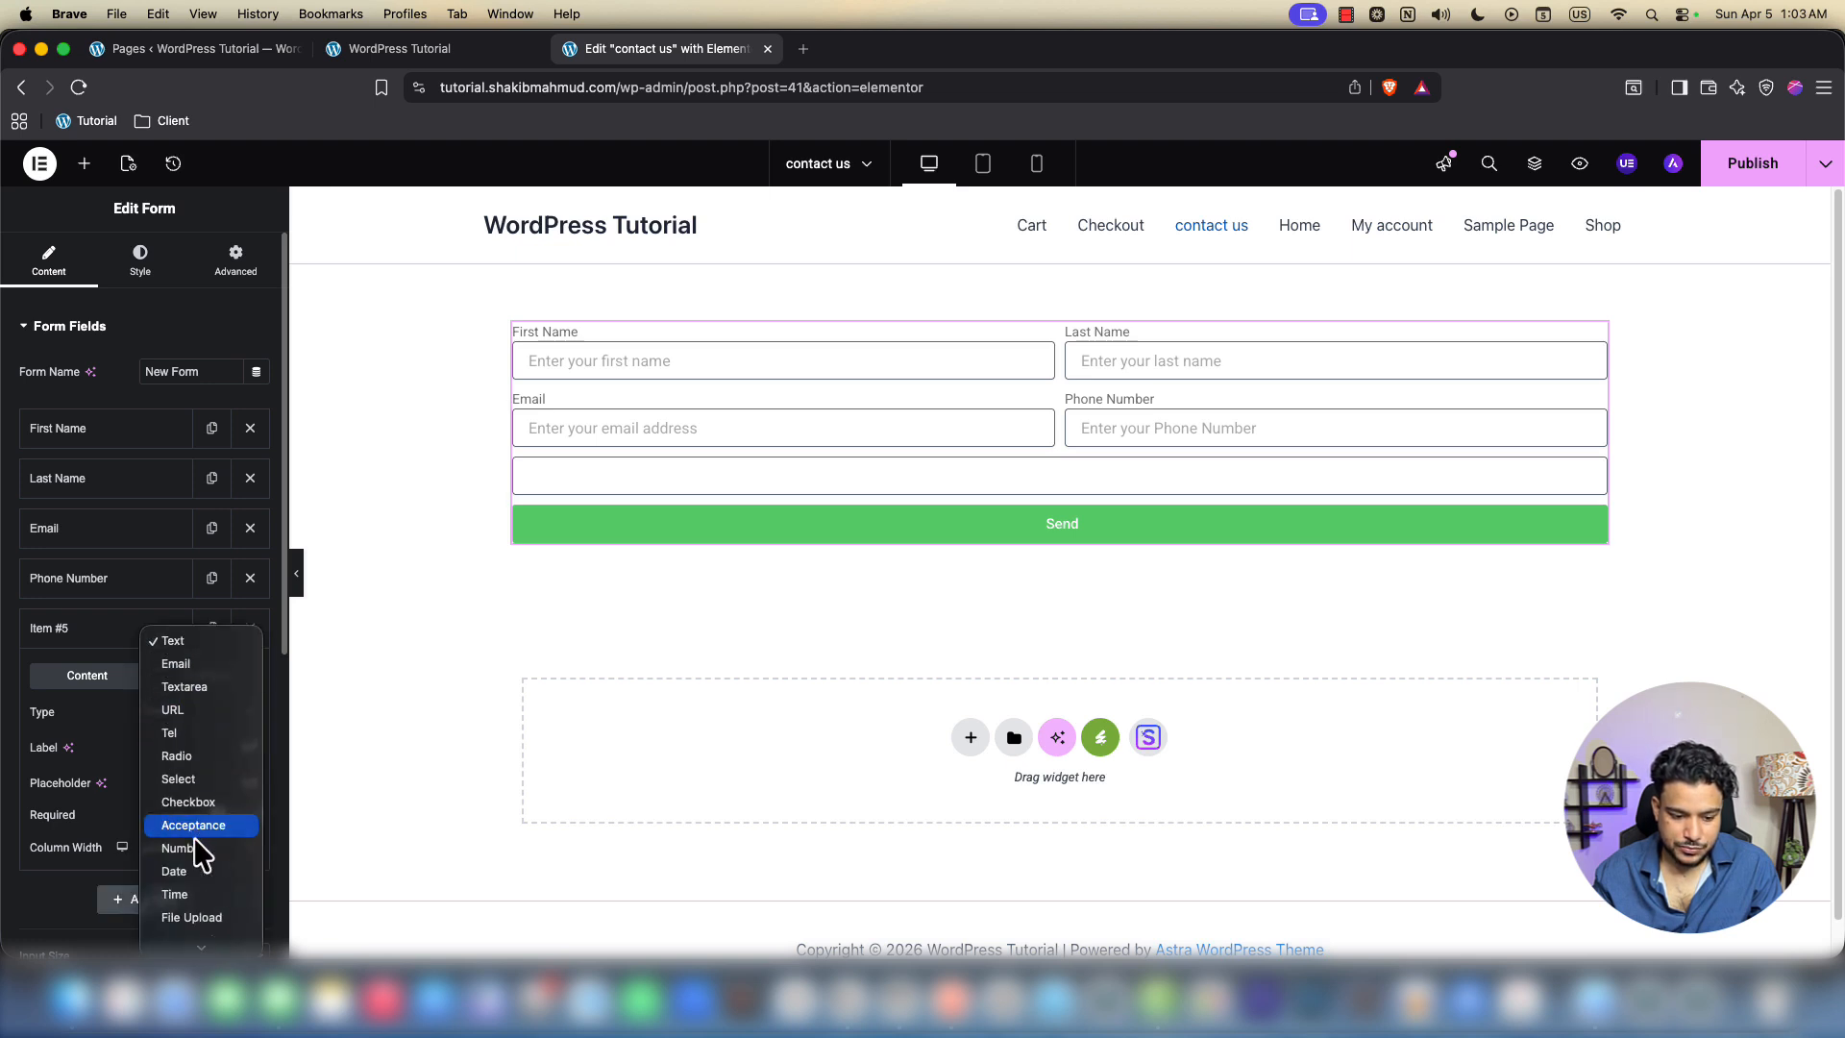
click(193, 868)
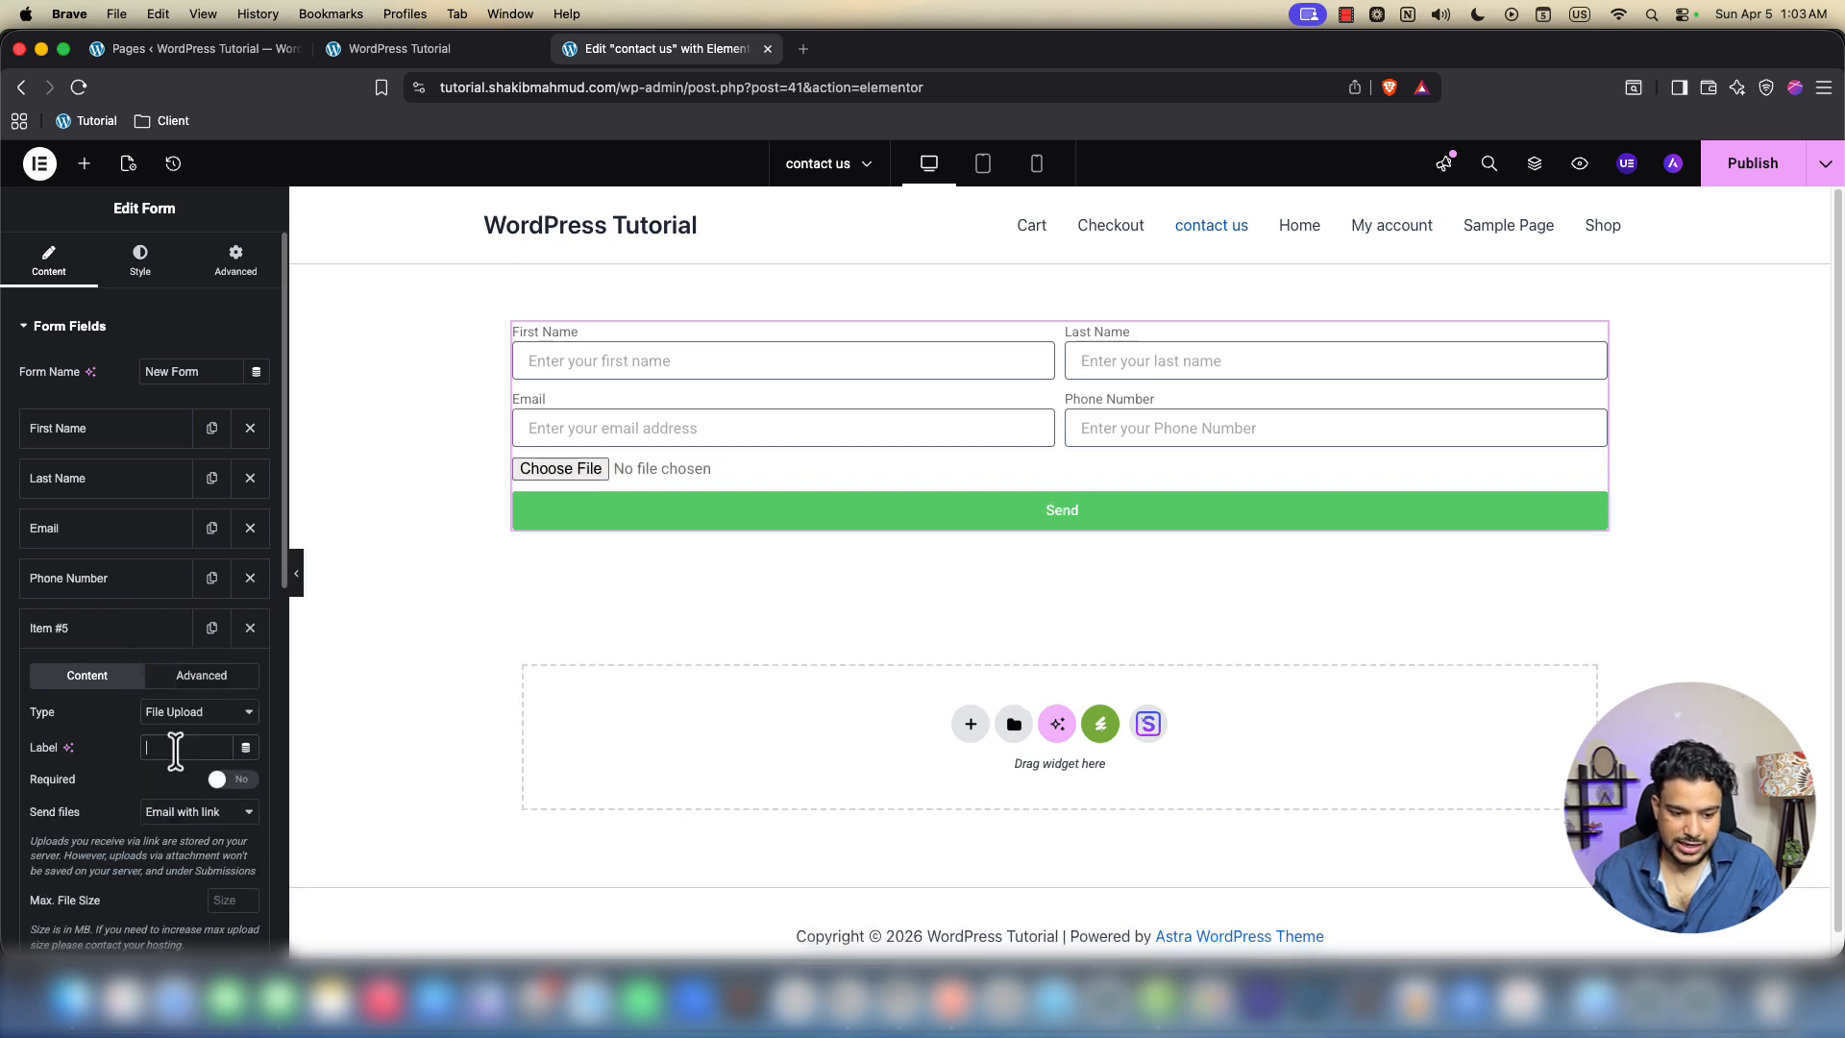
text(Upload)
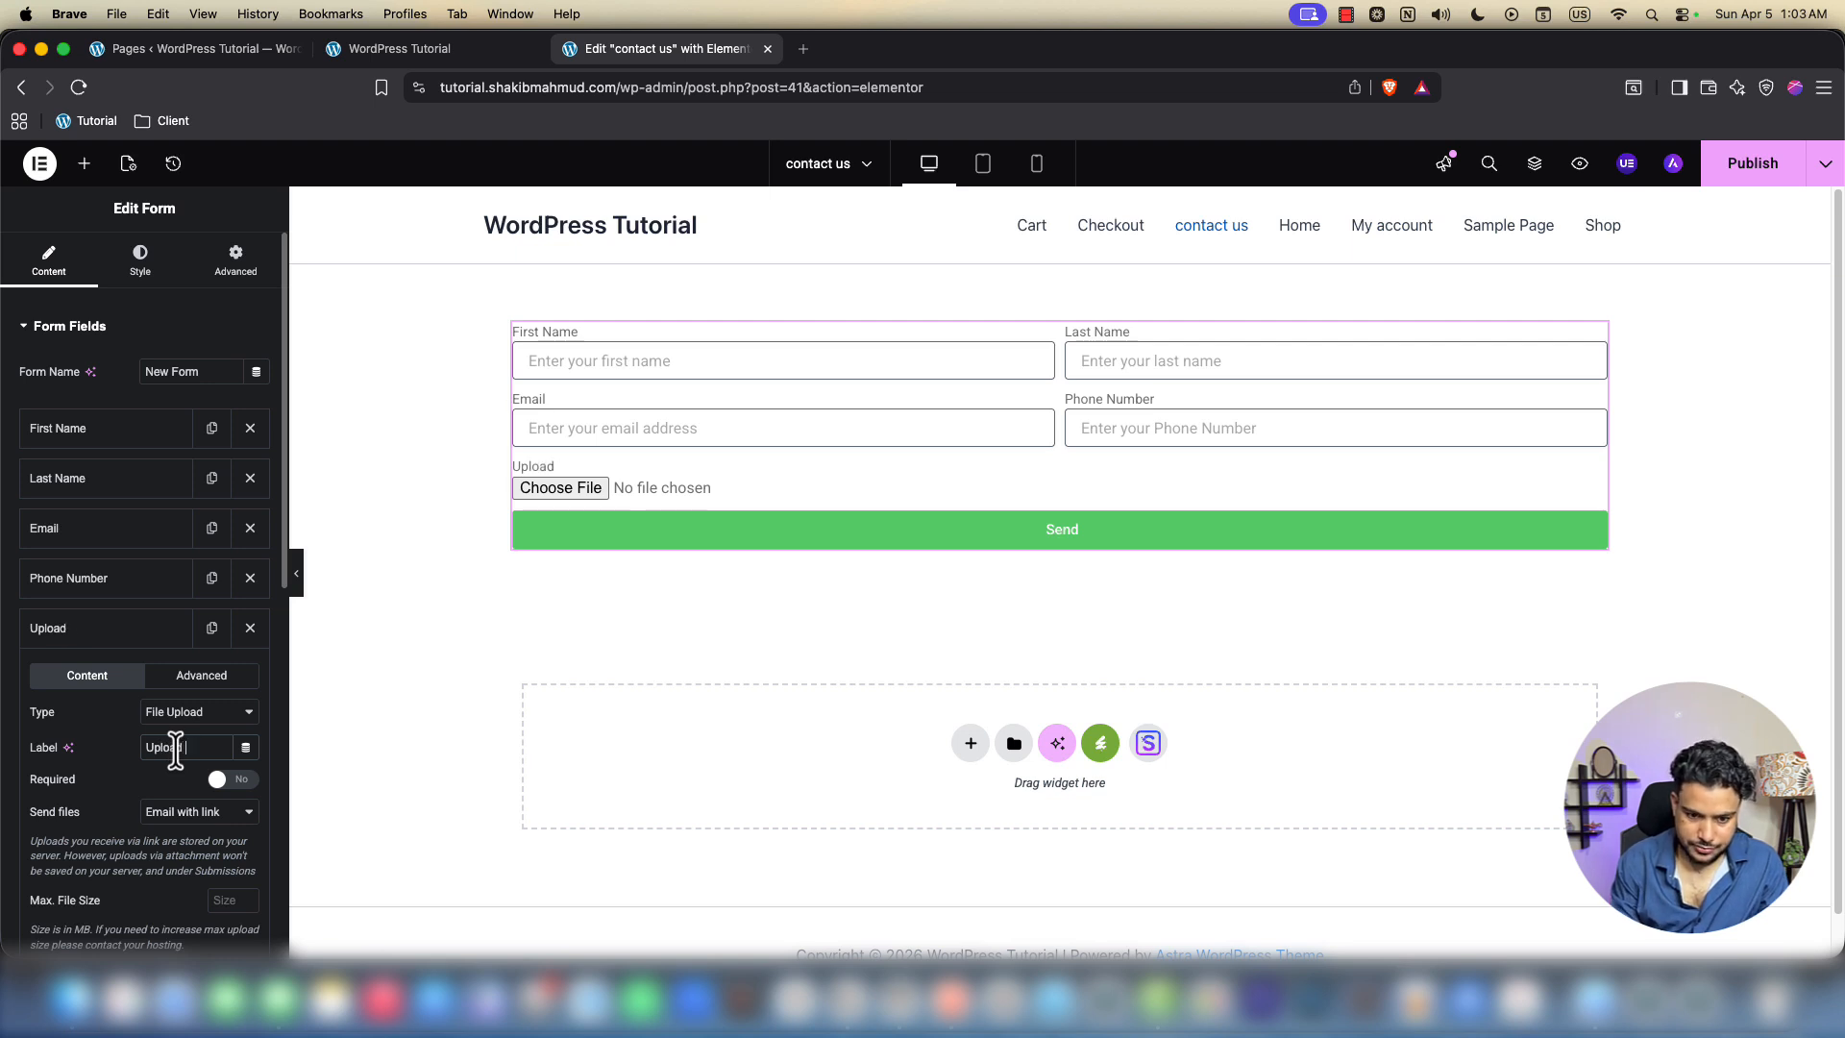
text( your)
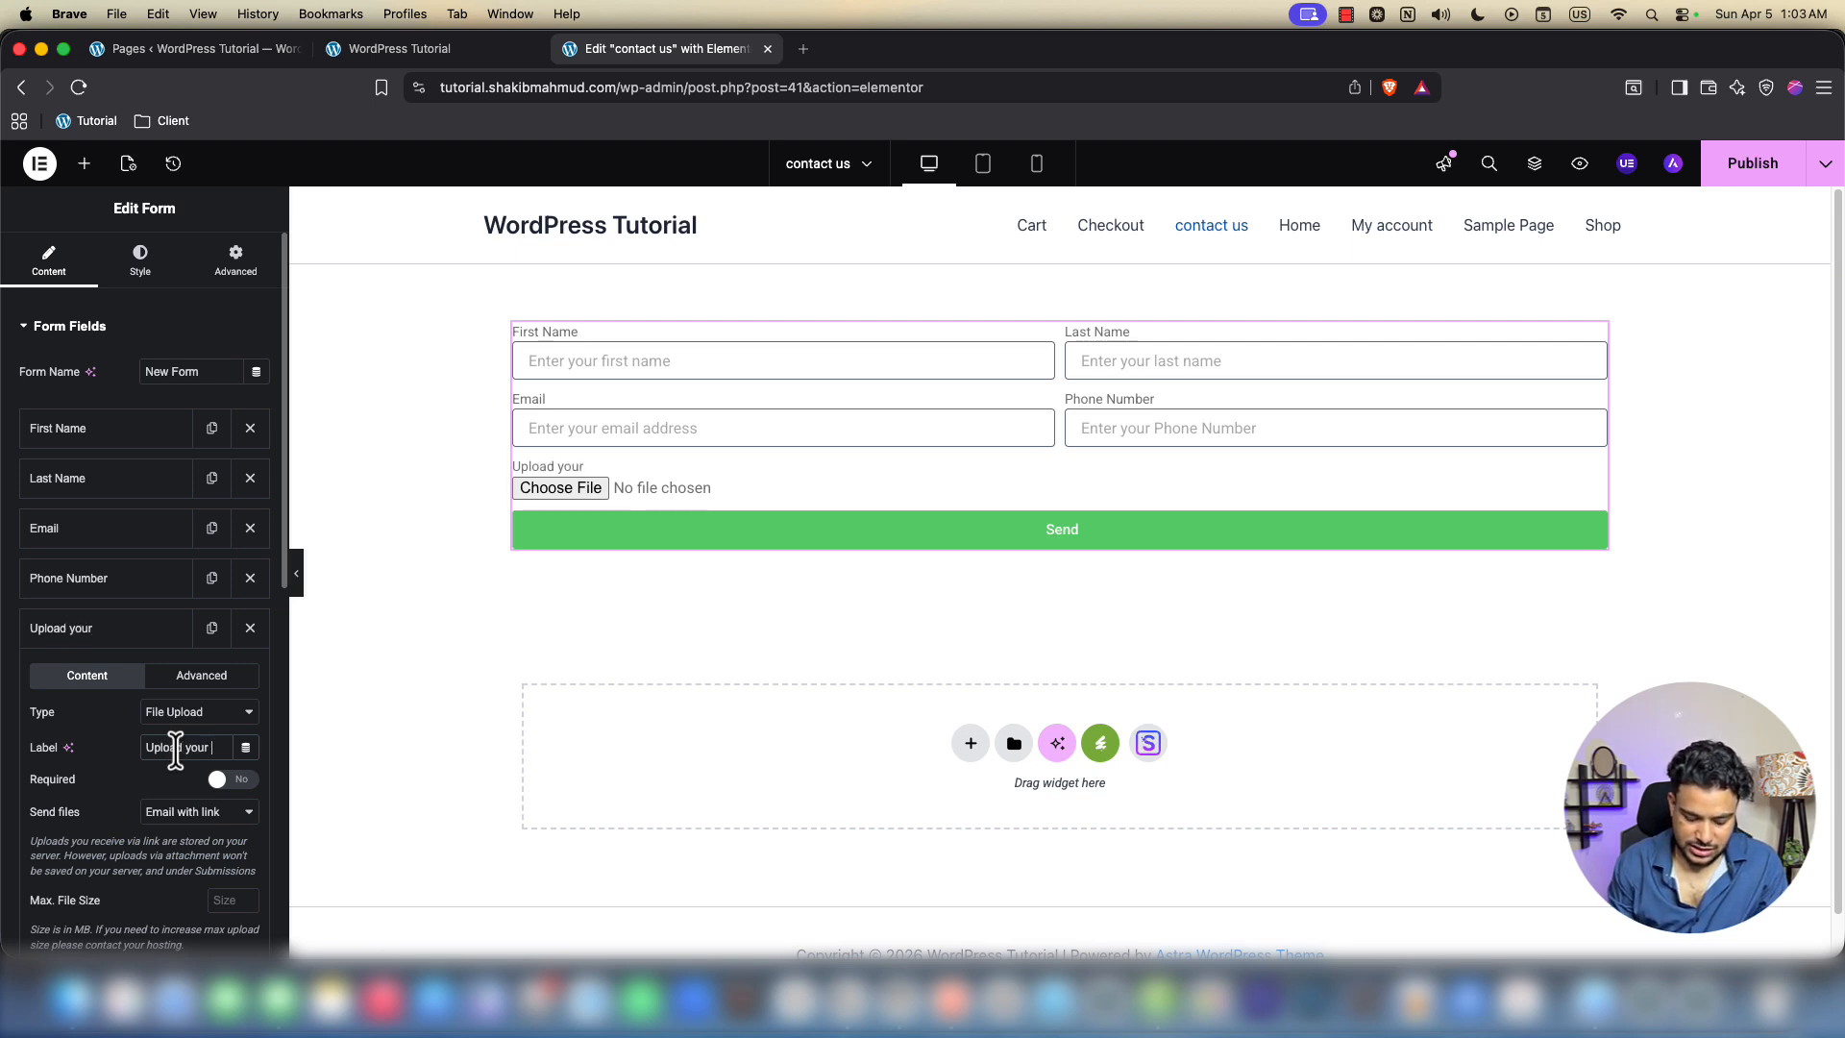
text( resume)
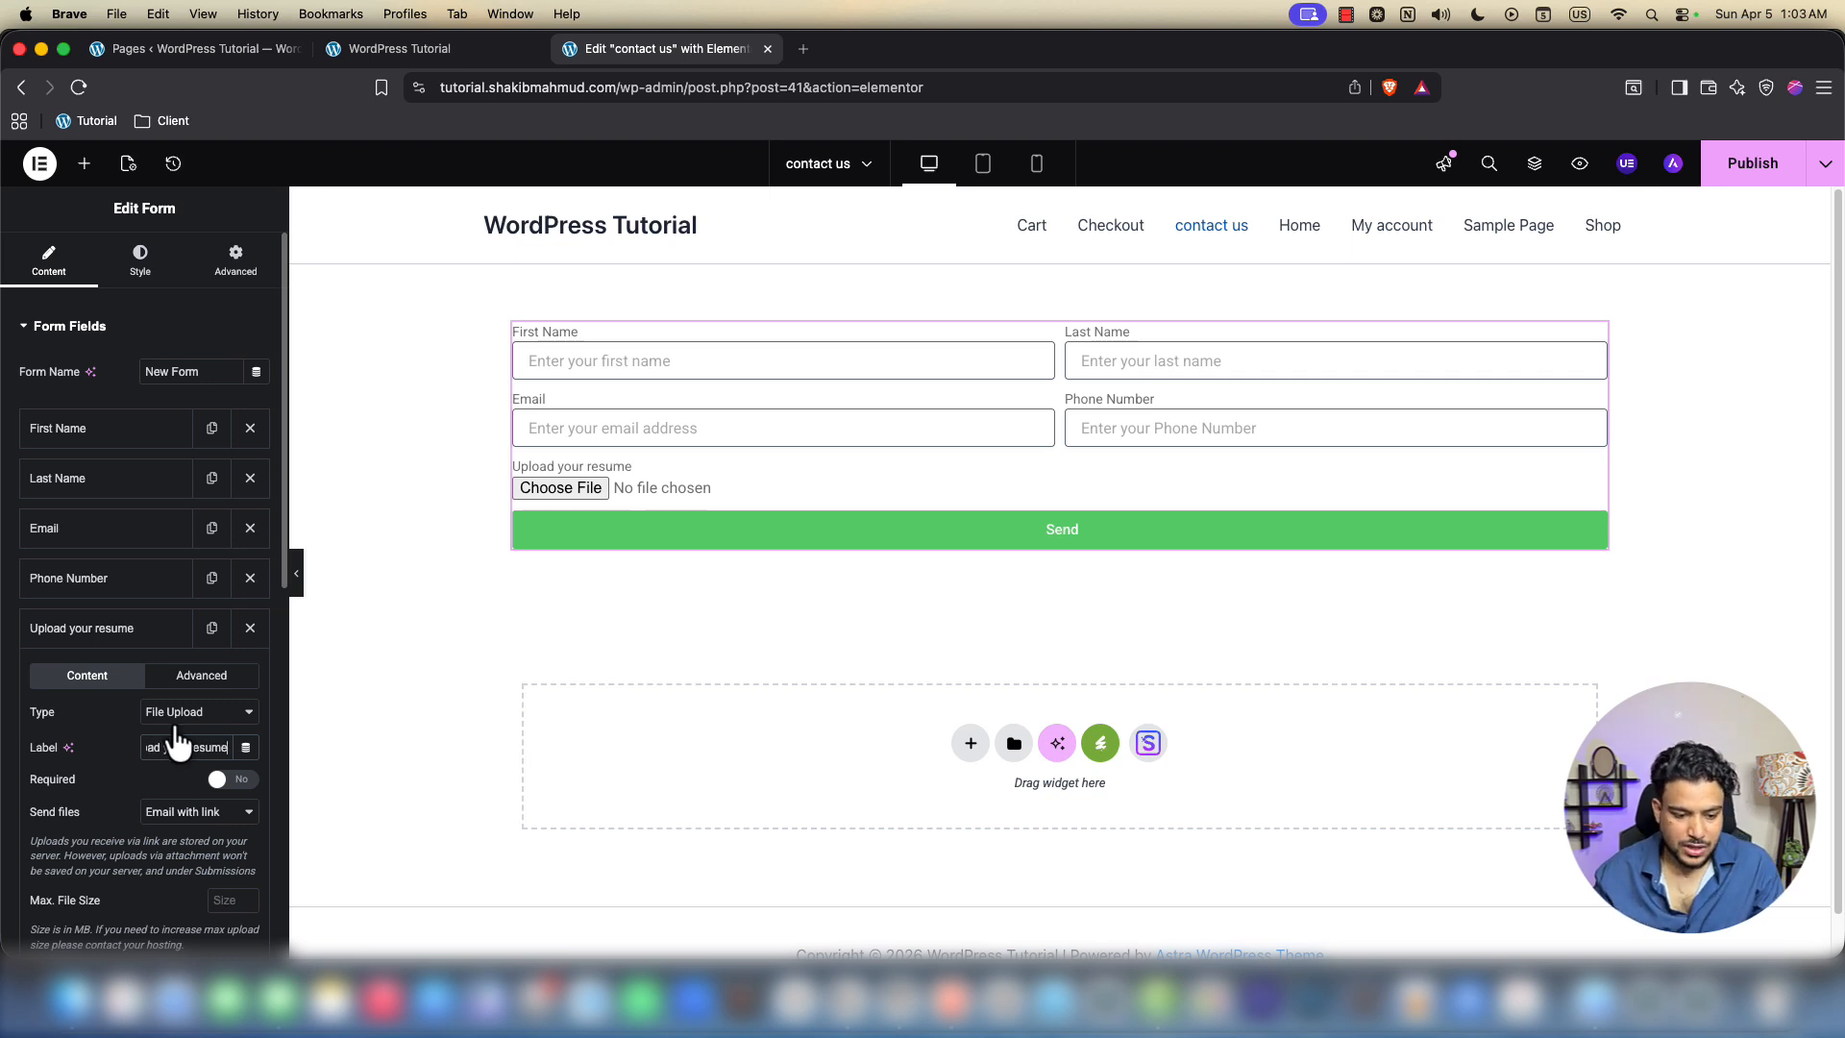
click(230, 781)
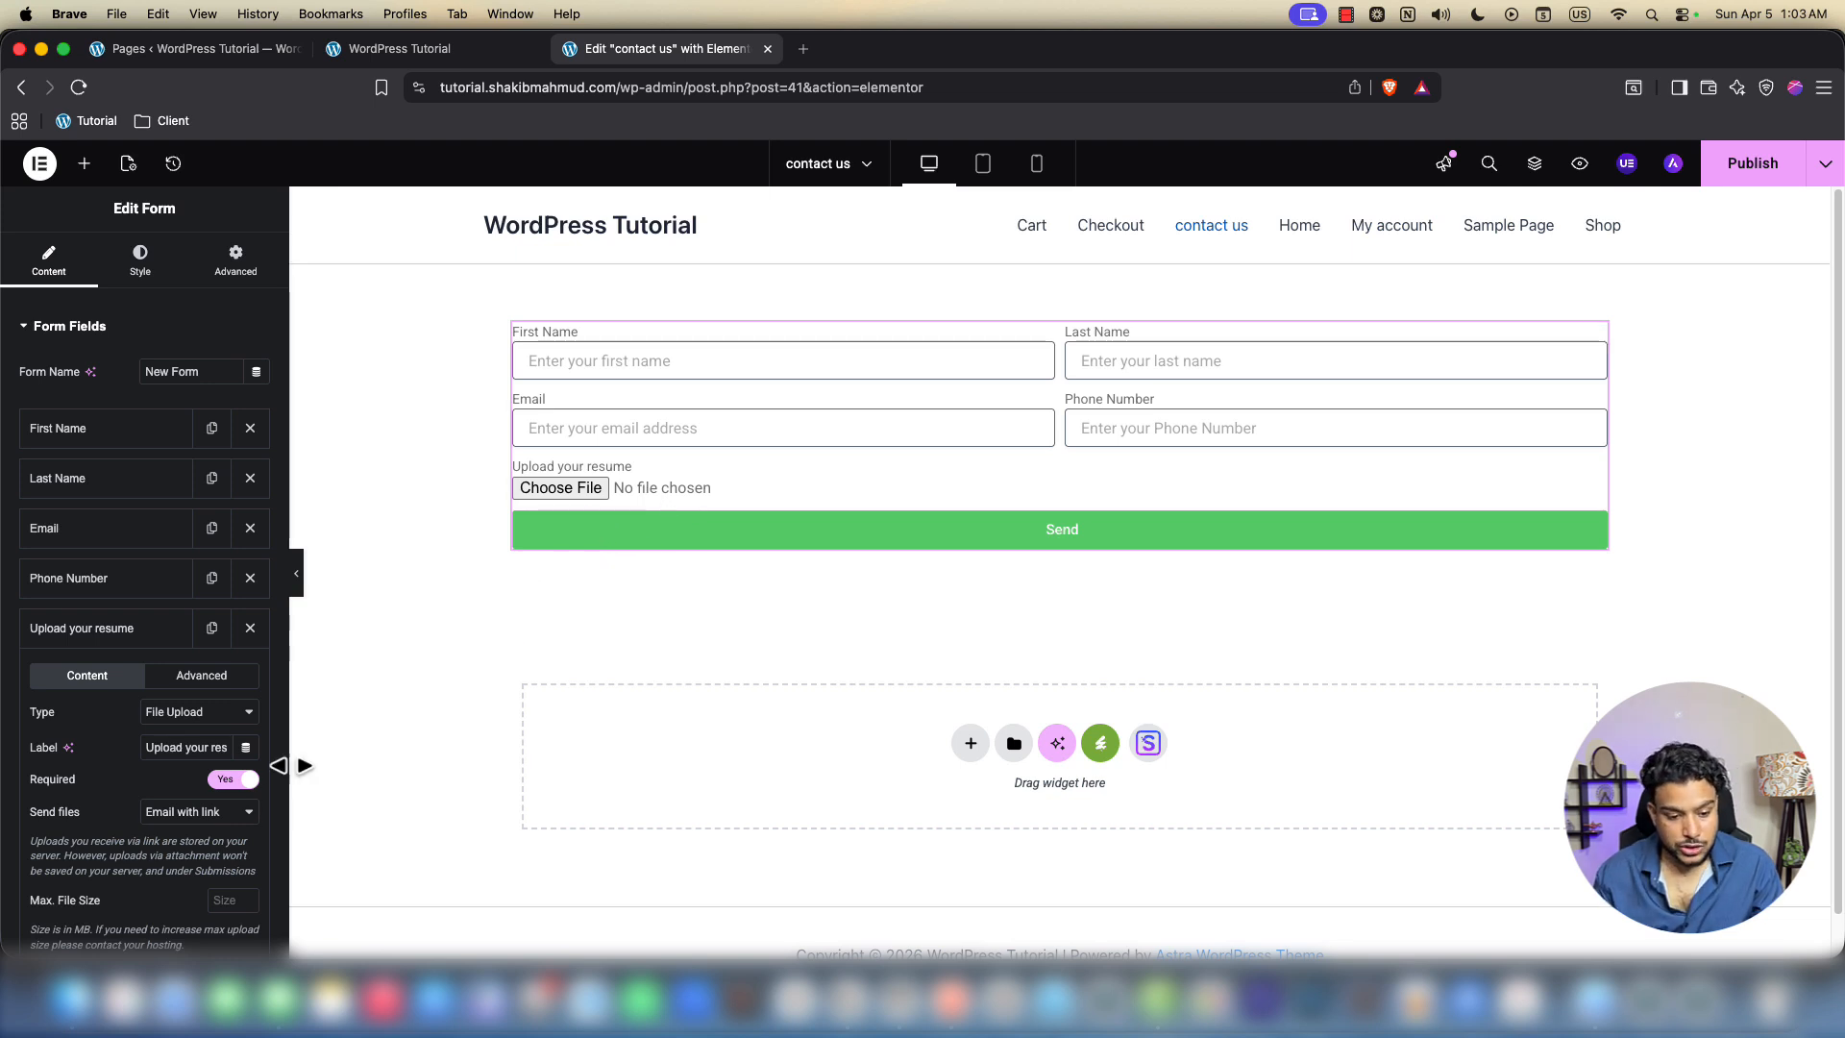
click(230, 781)
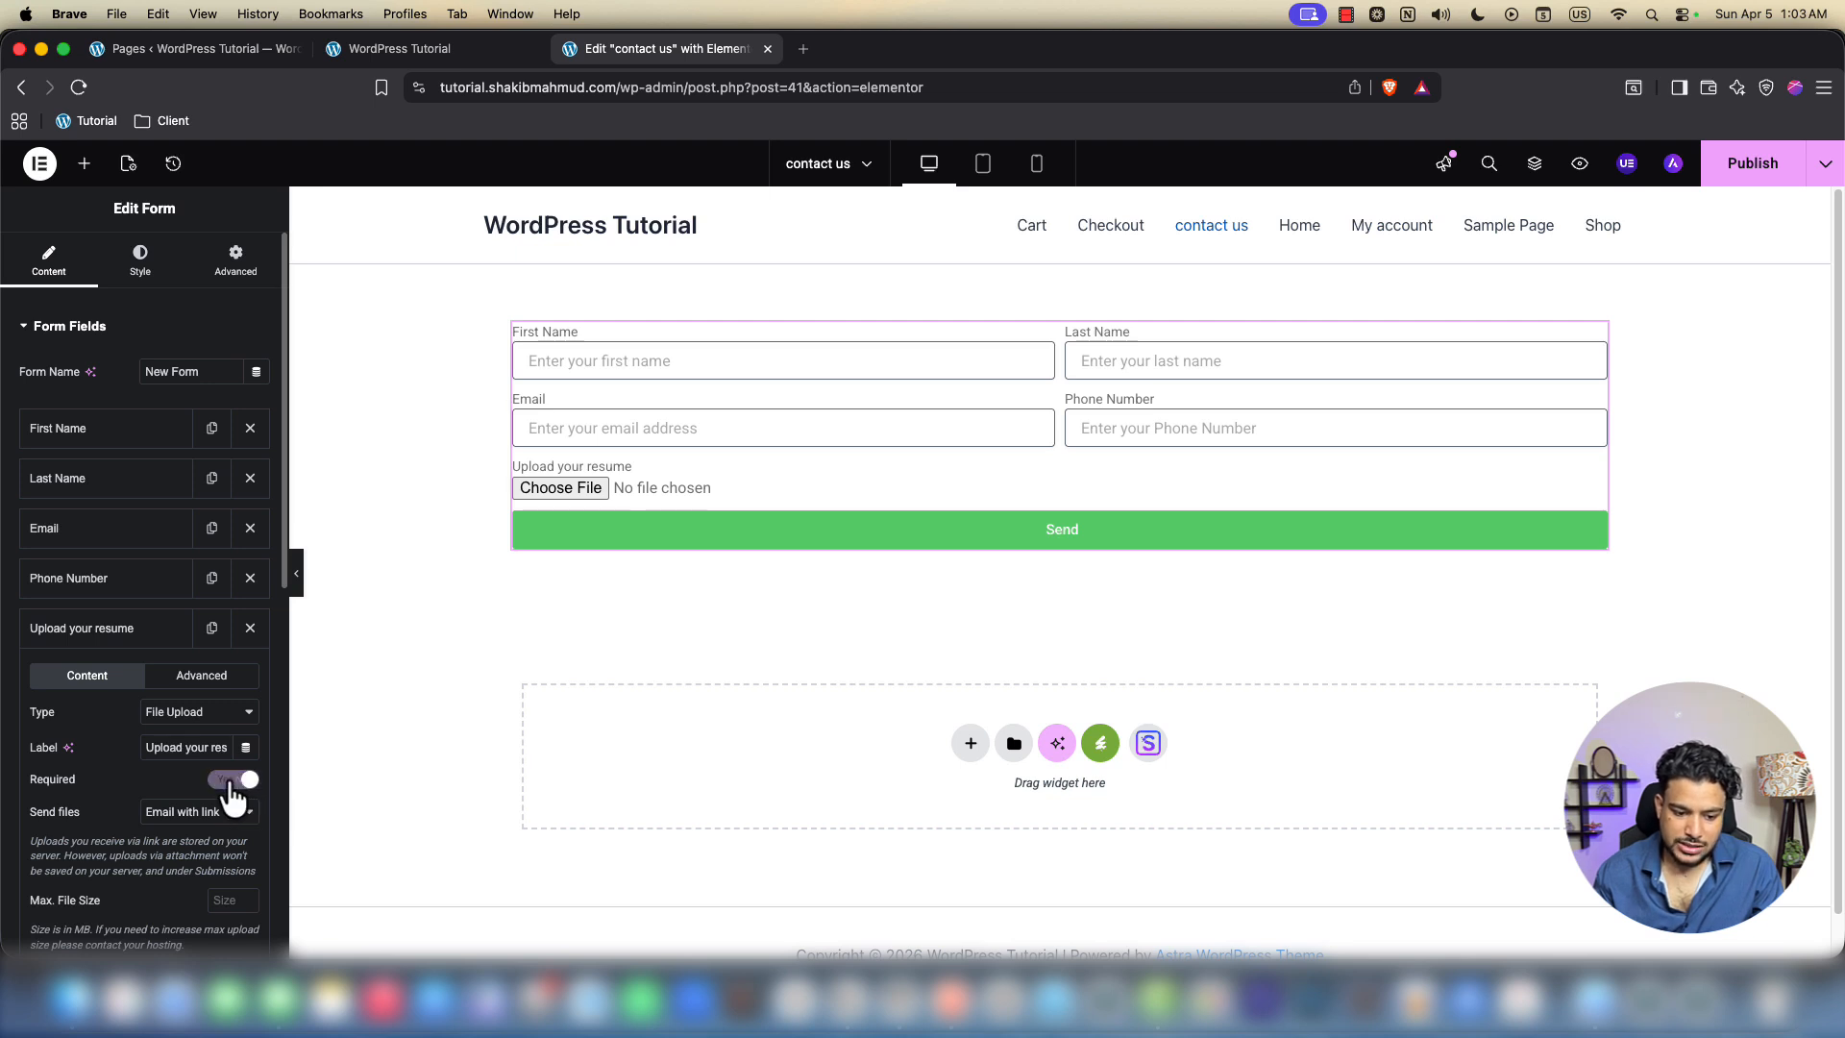
click(213, 781)
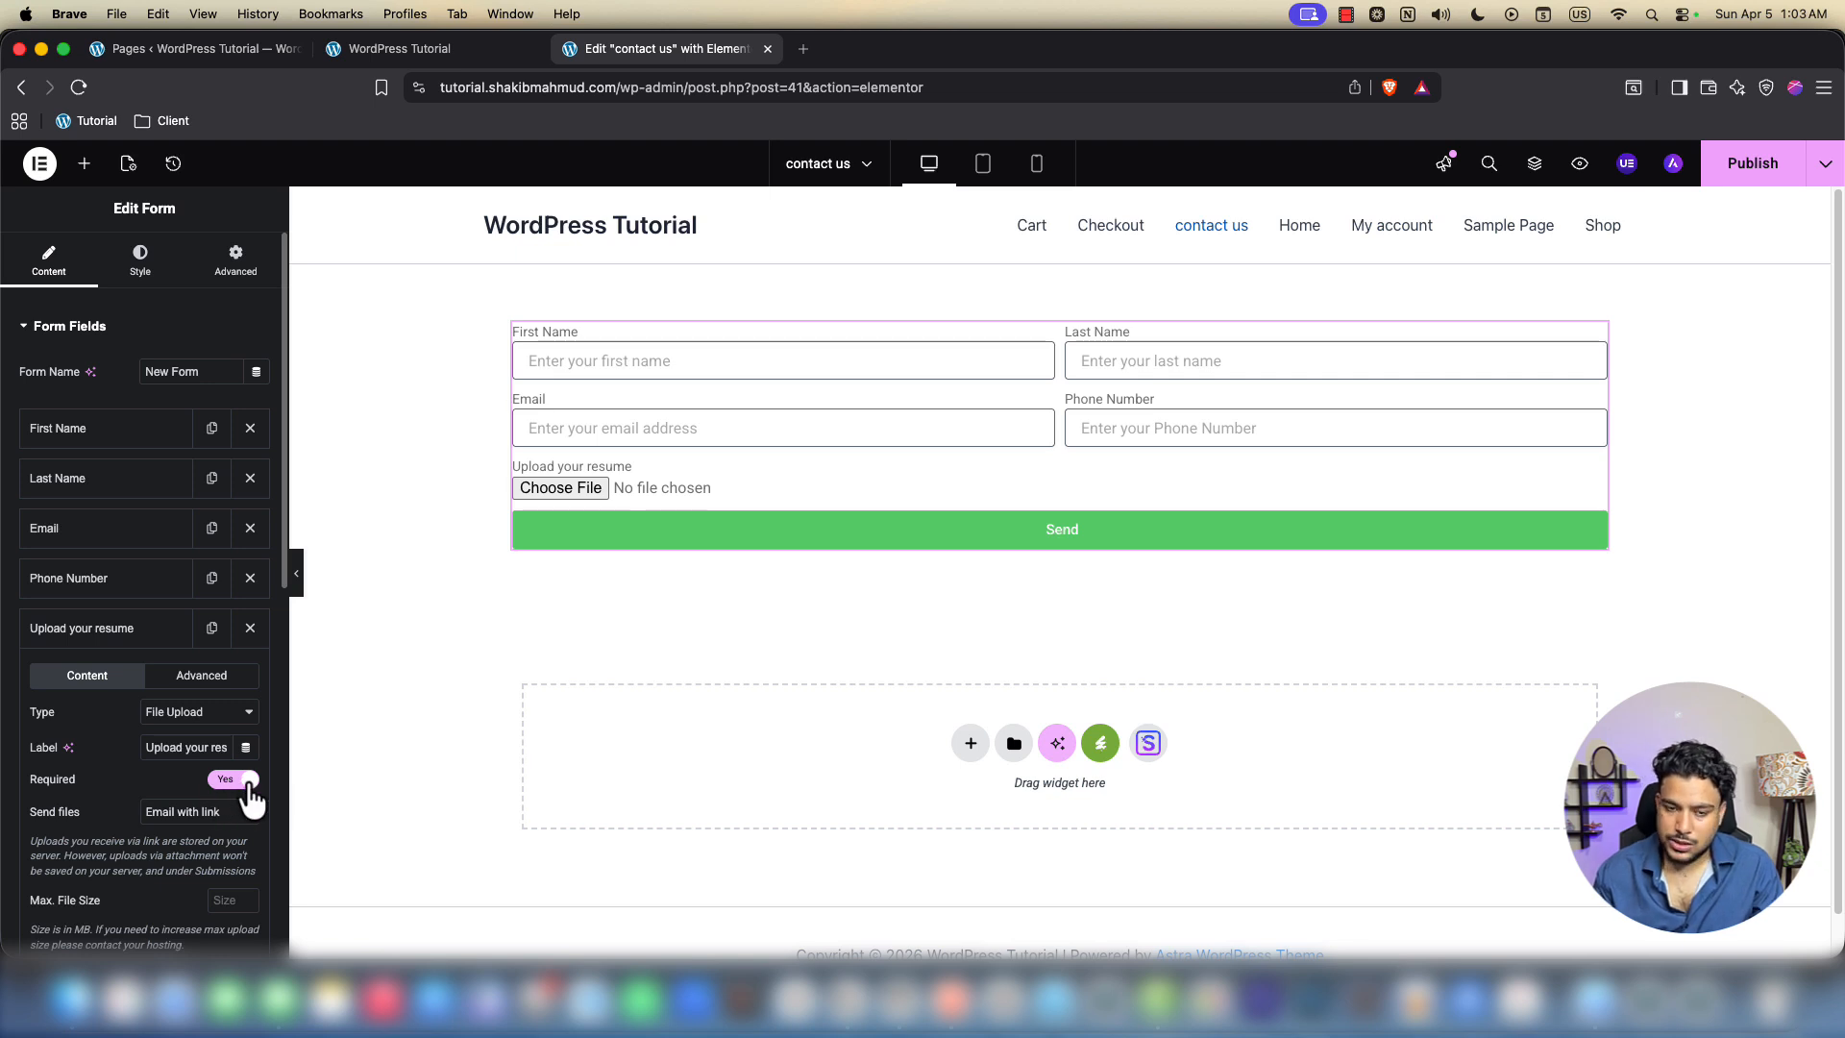
click(115, 642)
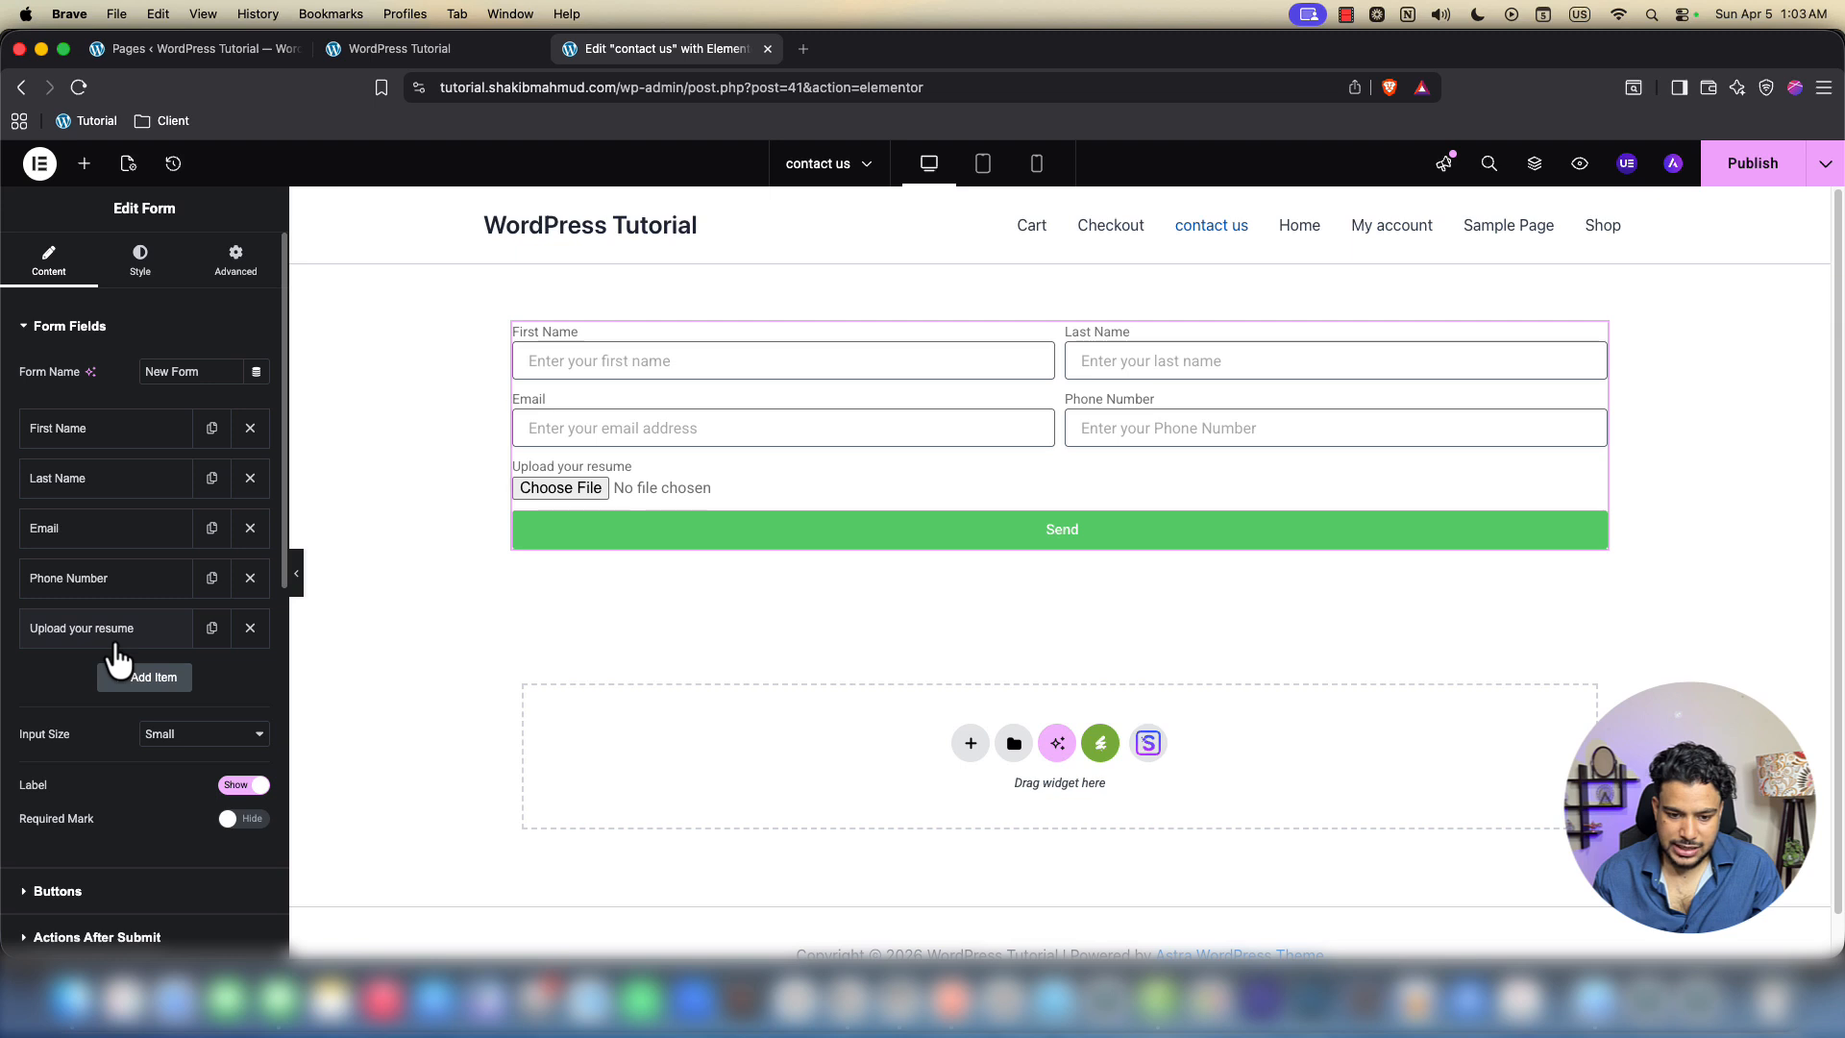
Add a new field labelled 'Preferred duration for job', correcting the spelling
click(129, 672)
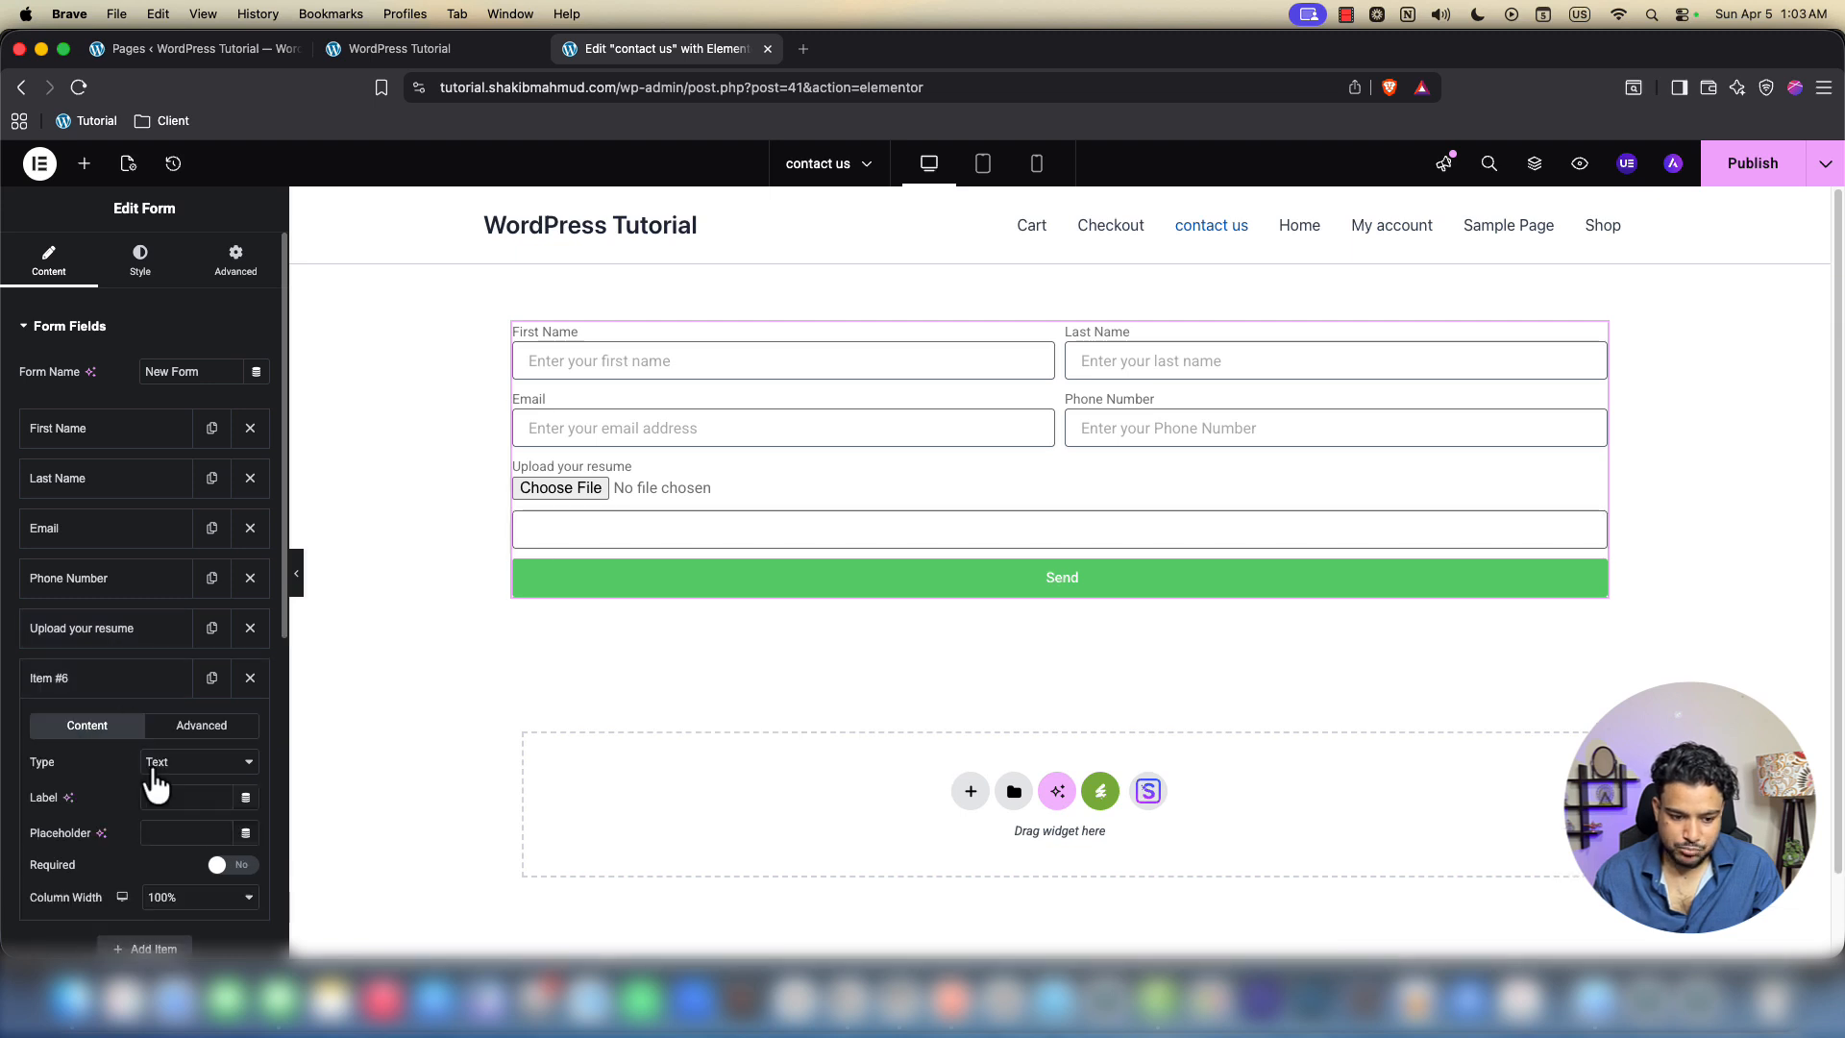
click(185, 796)
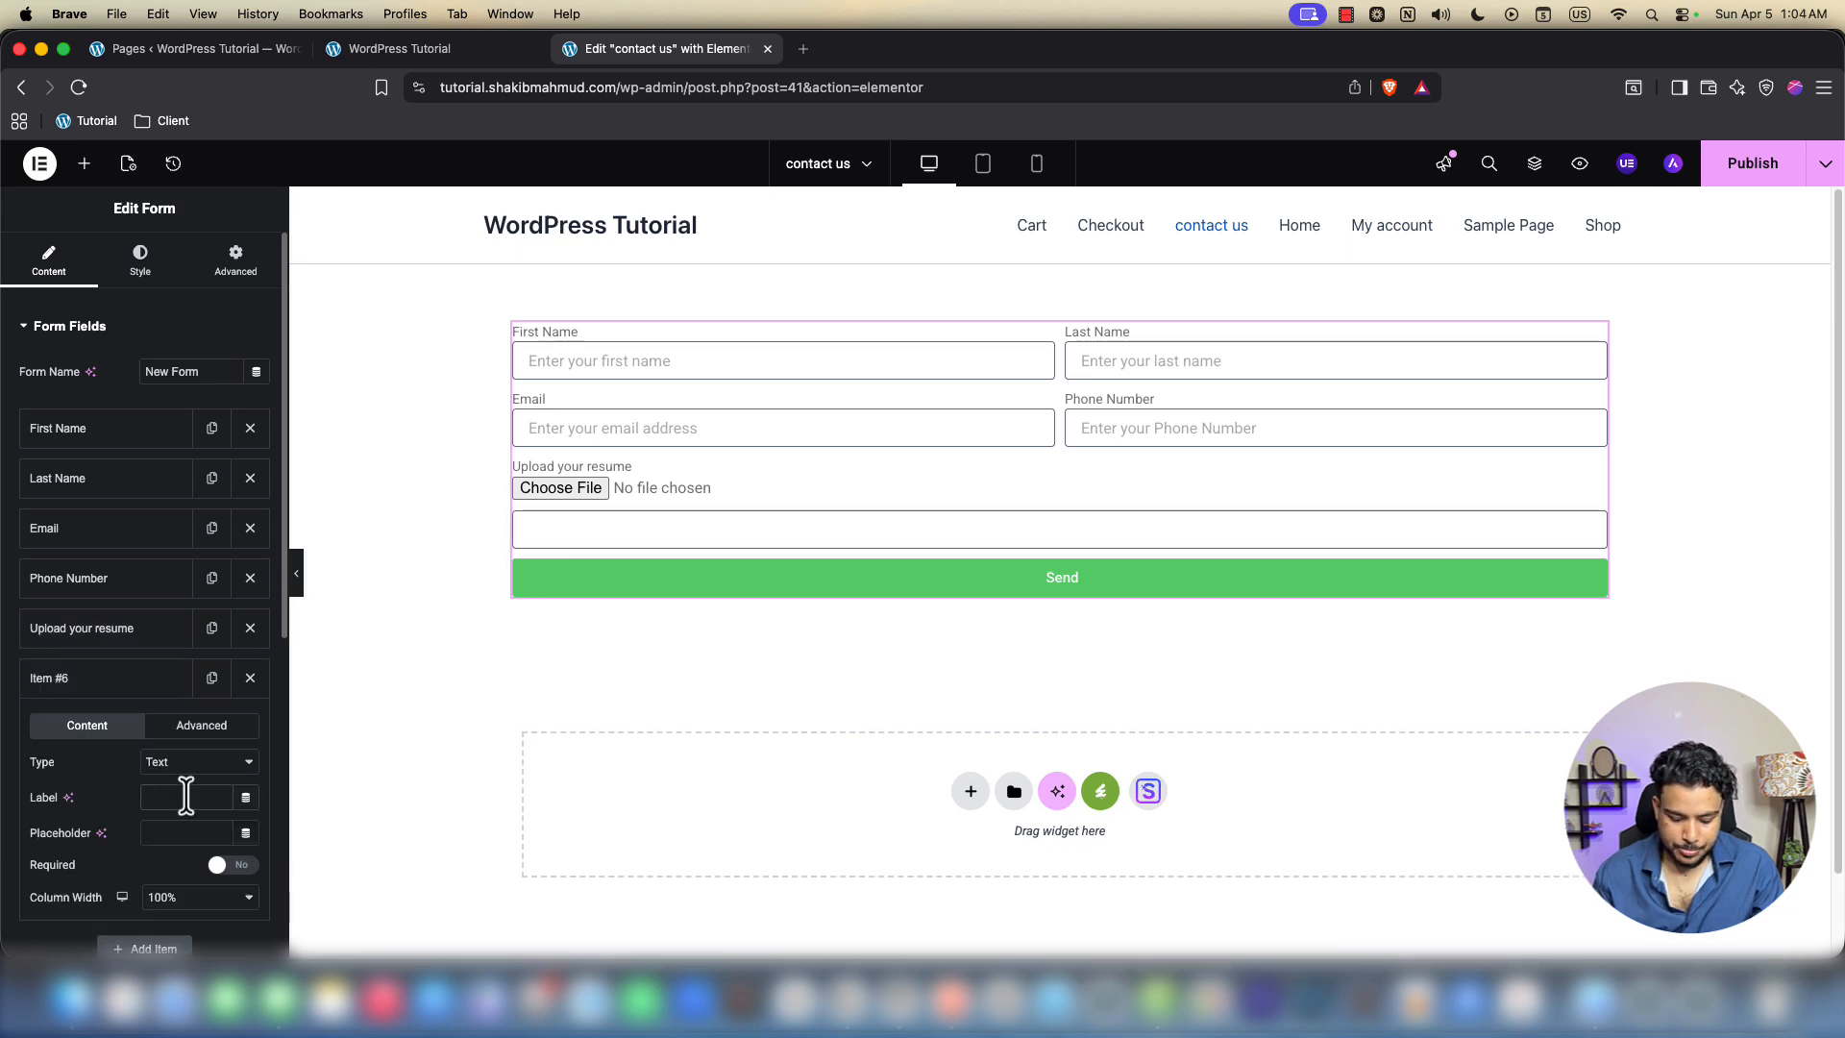
text(Preffe)
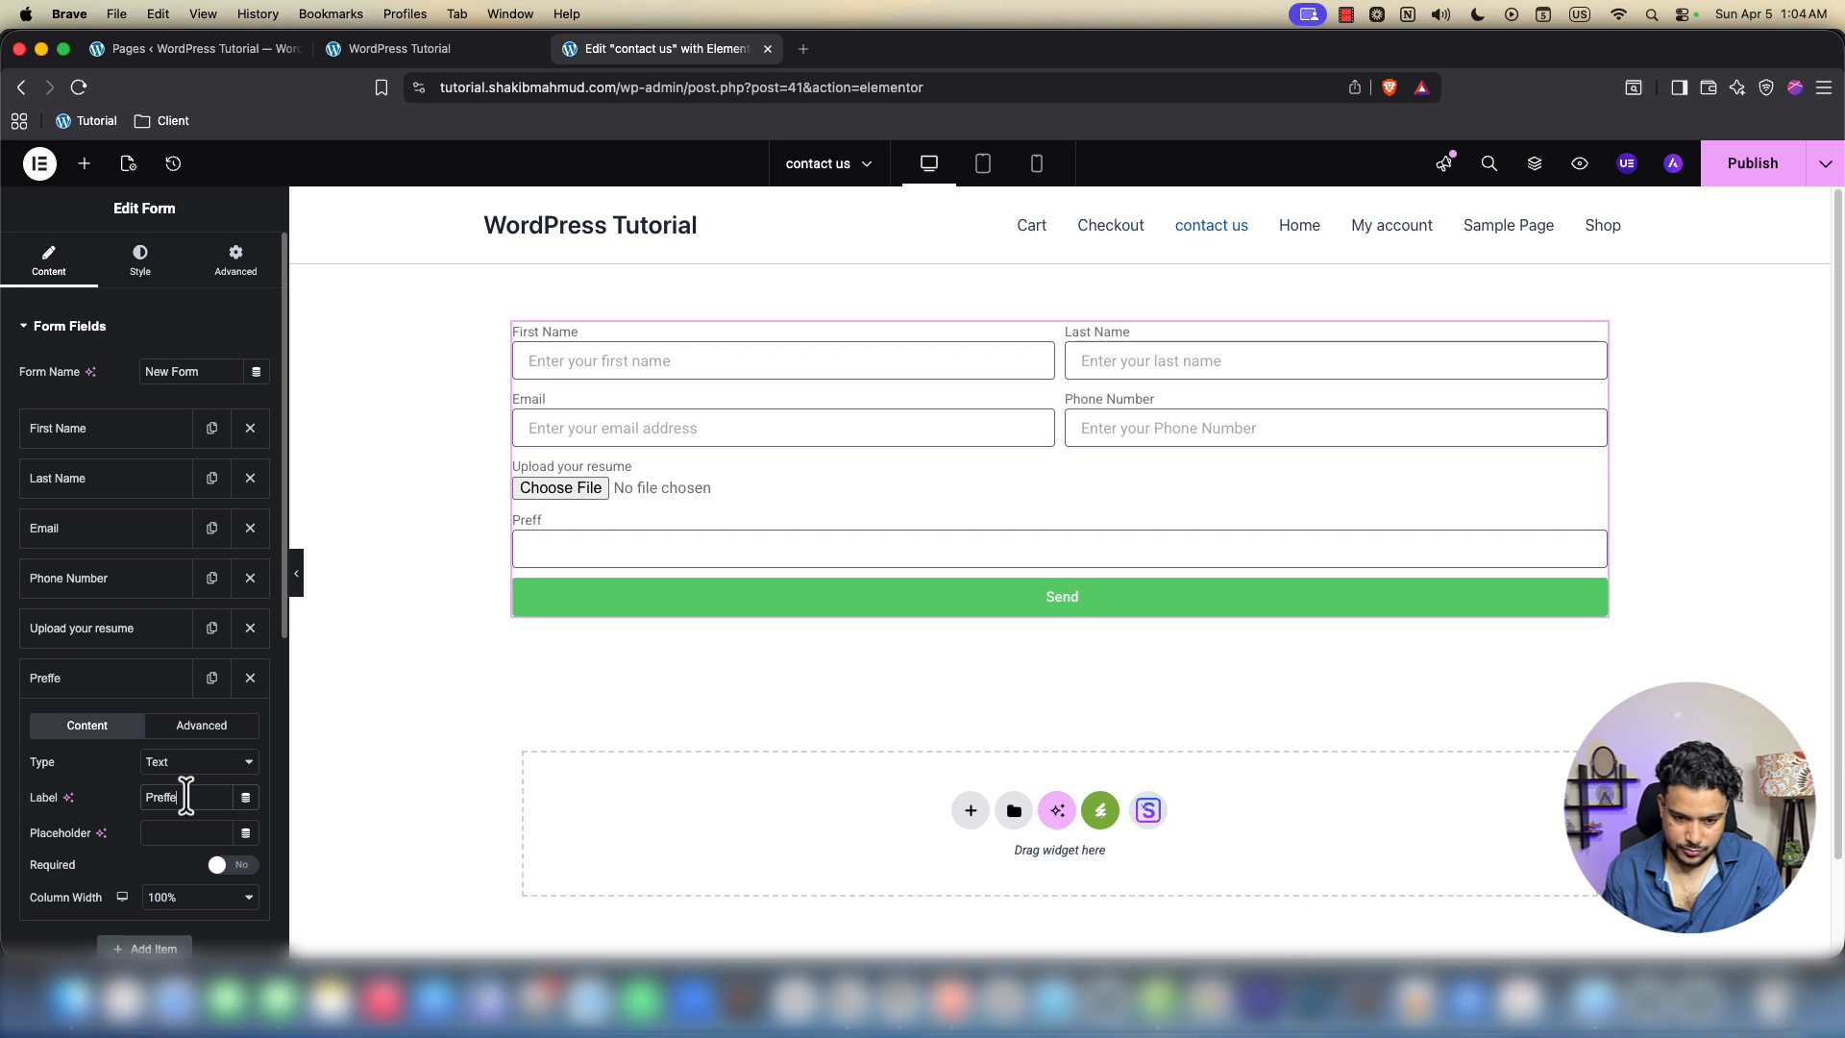
text(red)
right_click(185, 797)
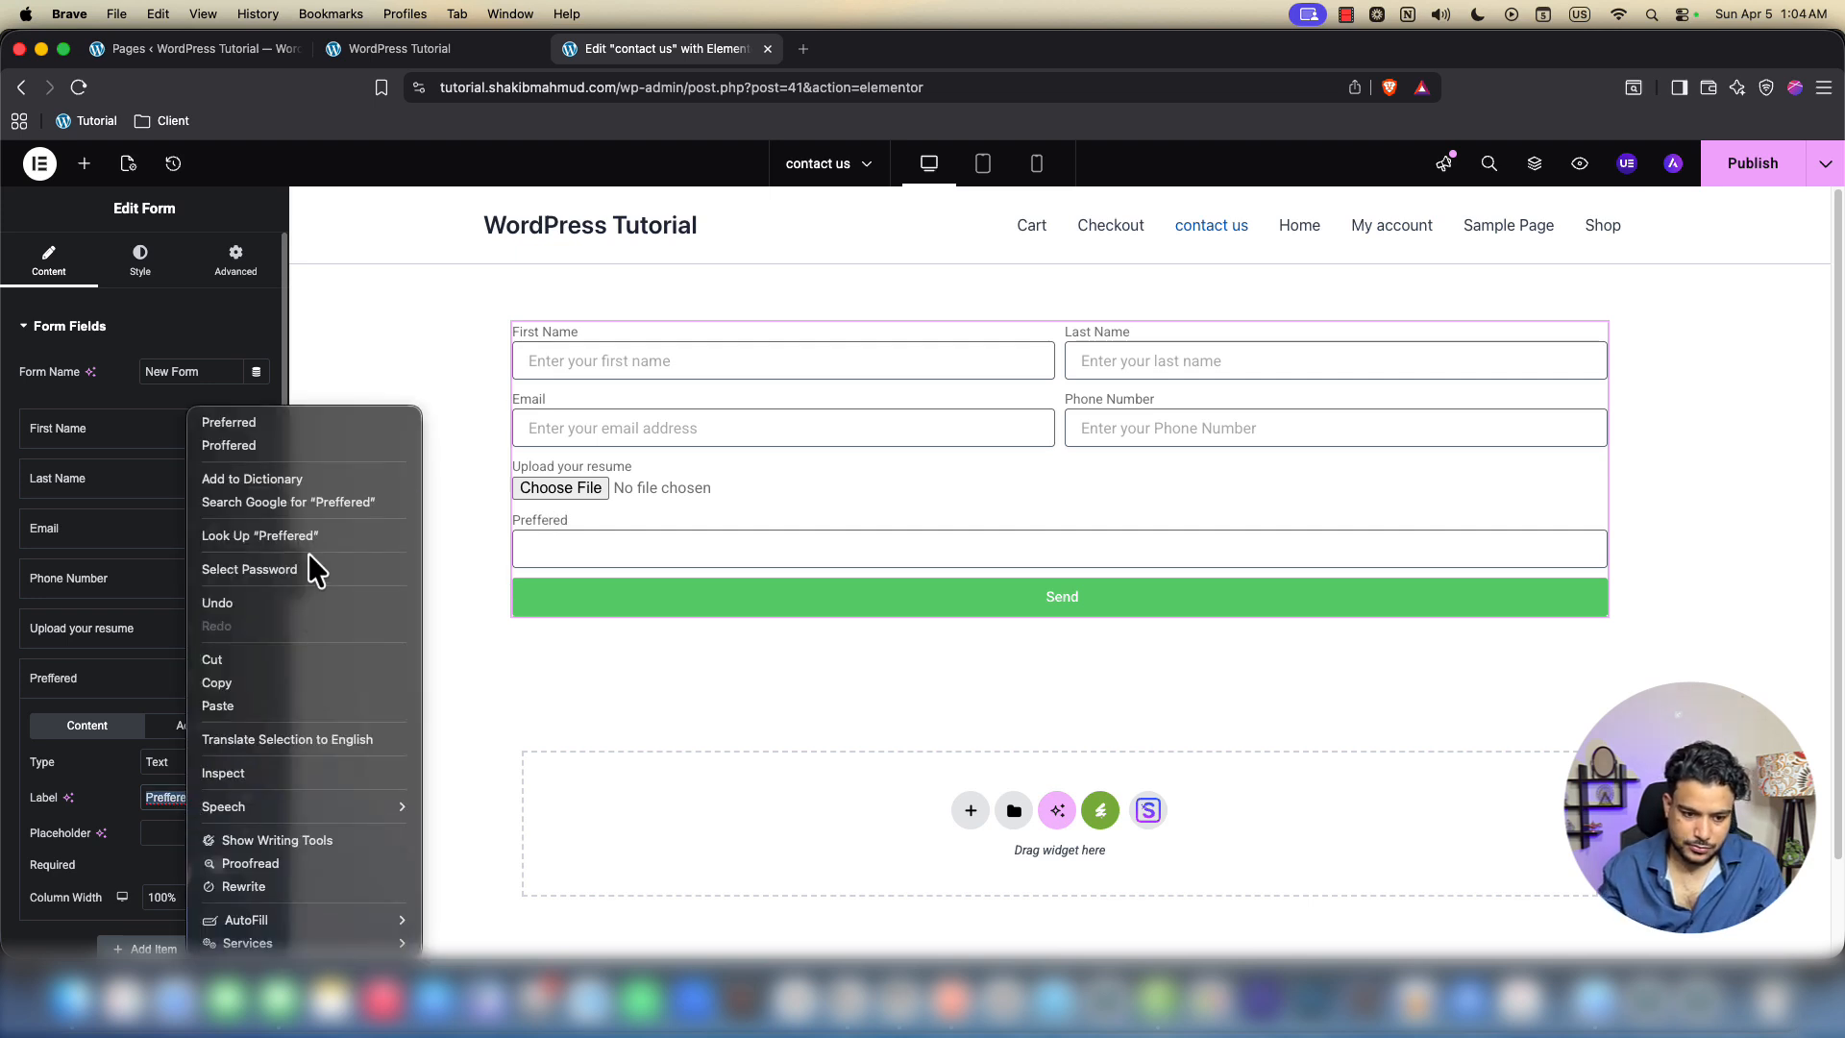
click(247, 416)
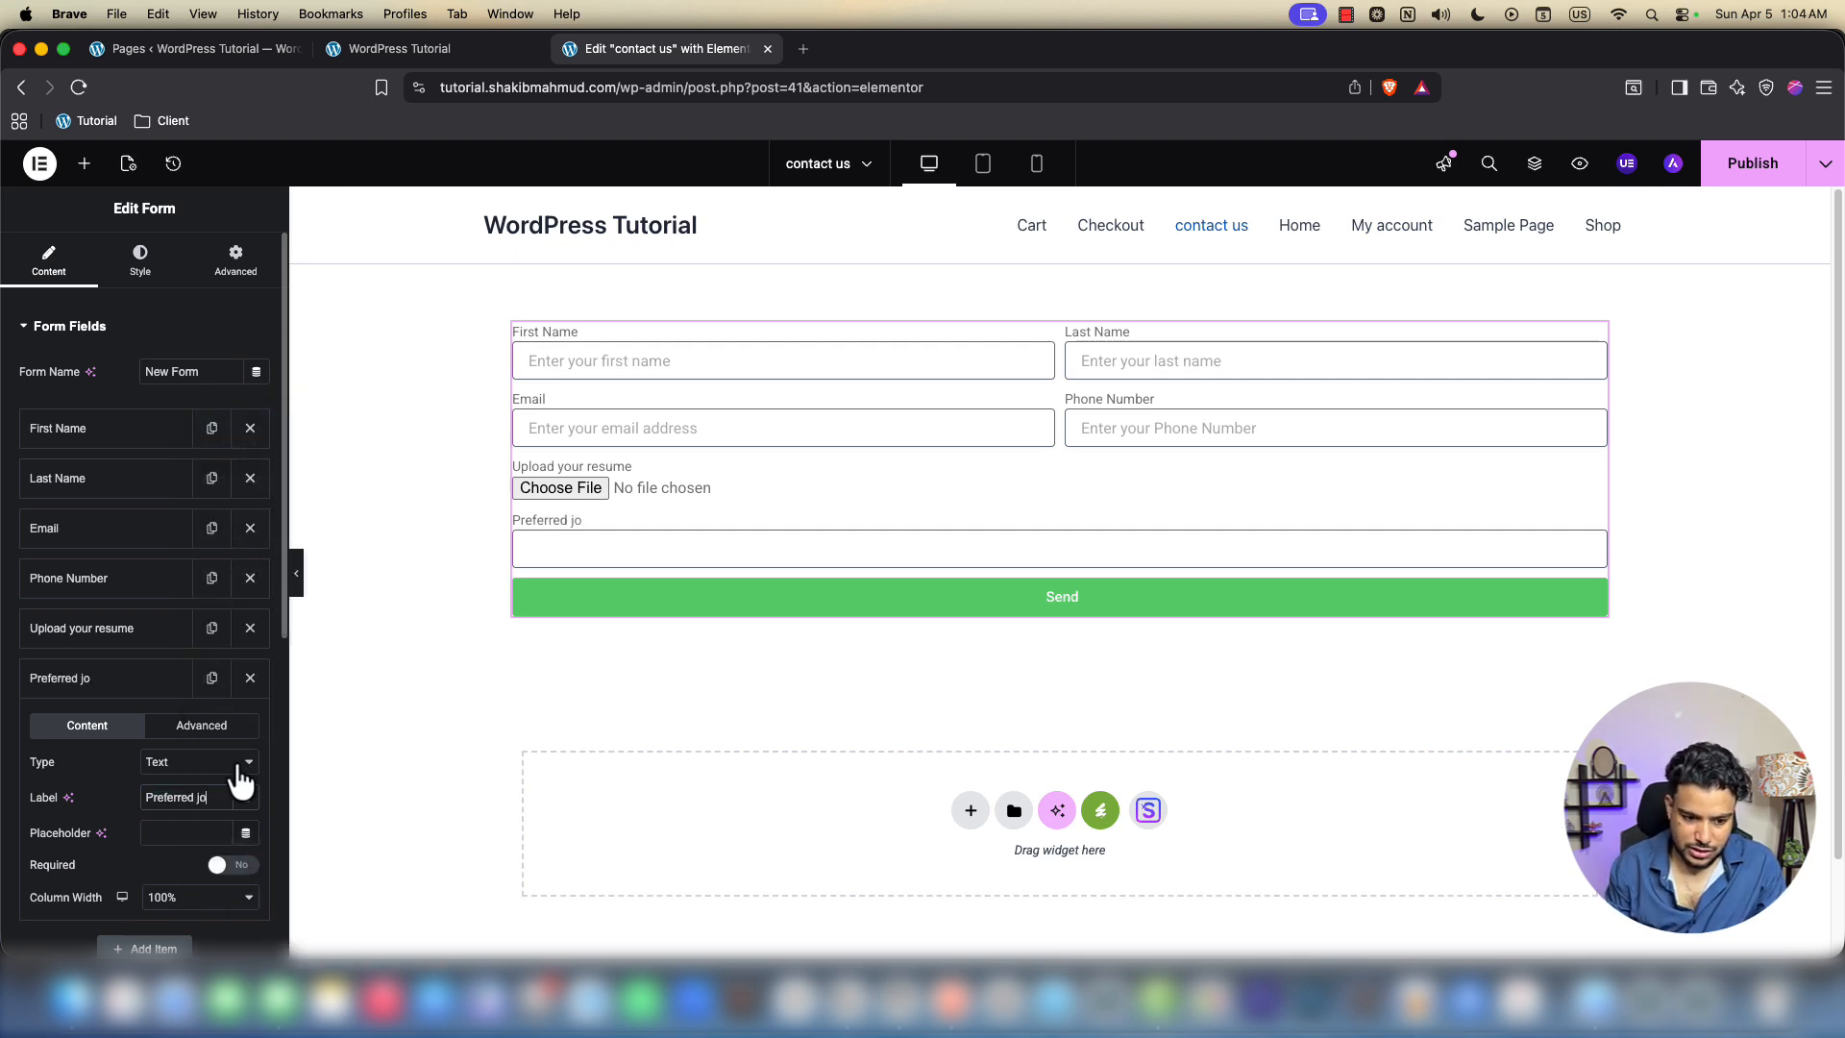
text(j)
text(ura)
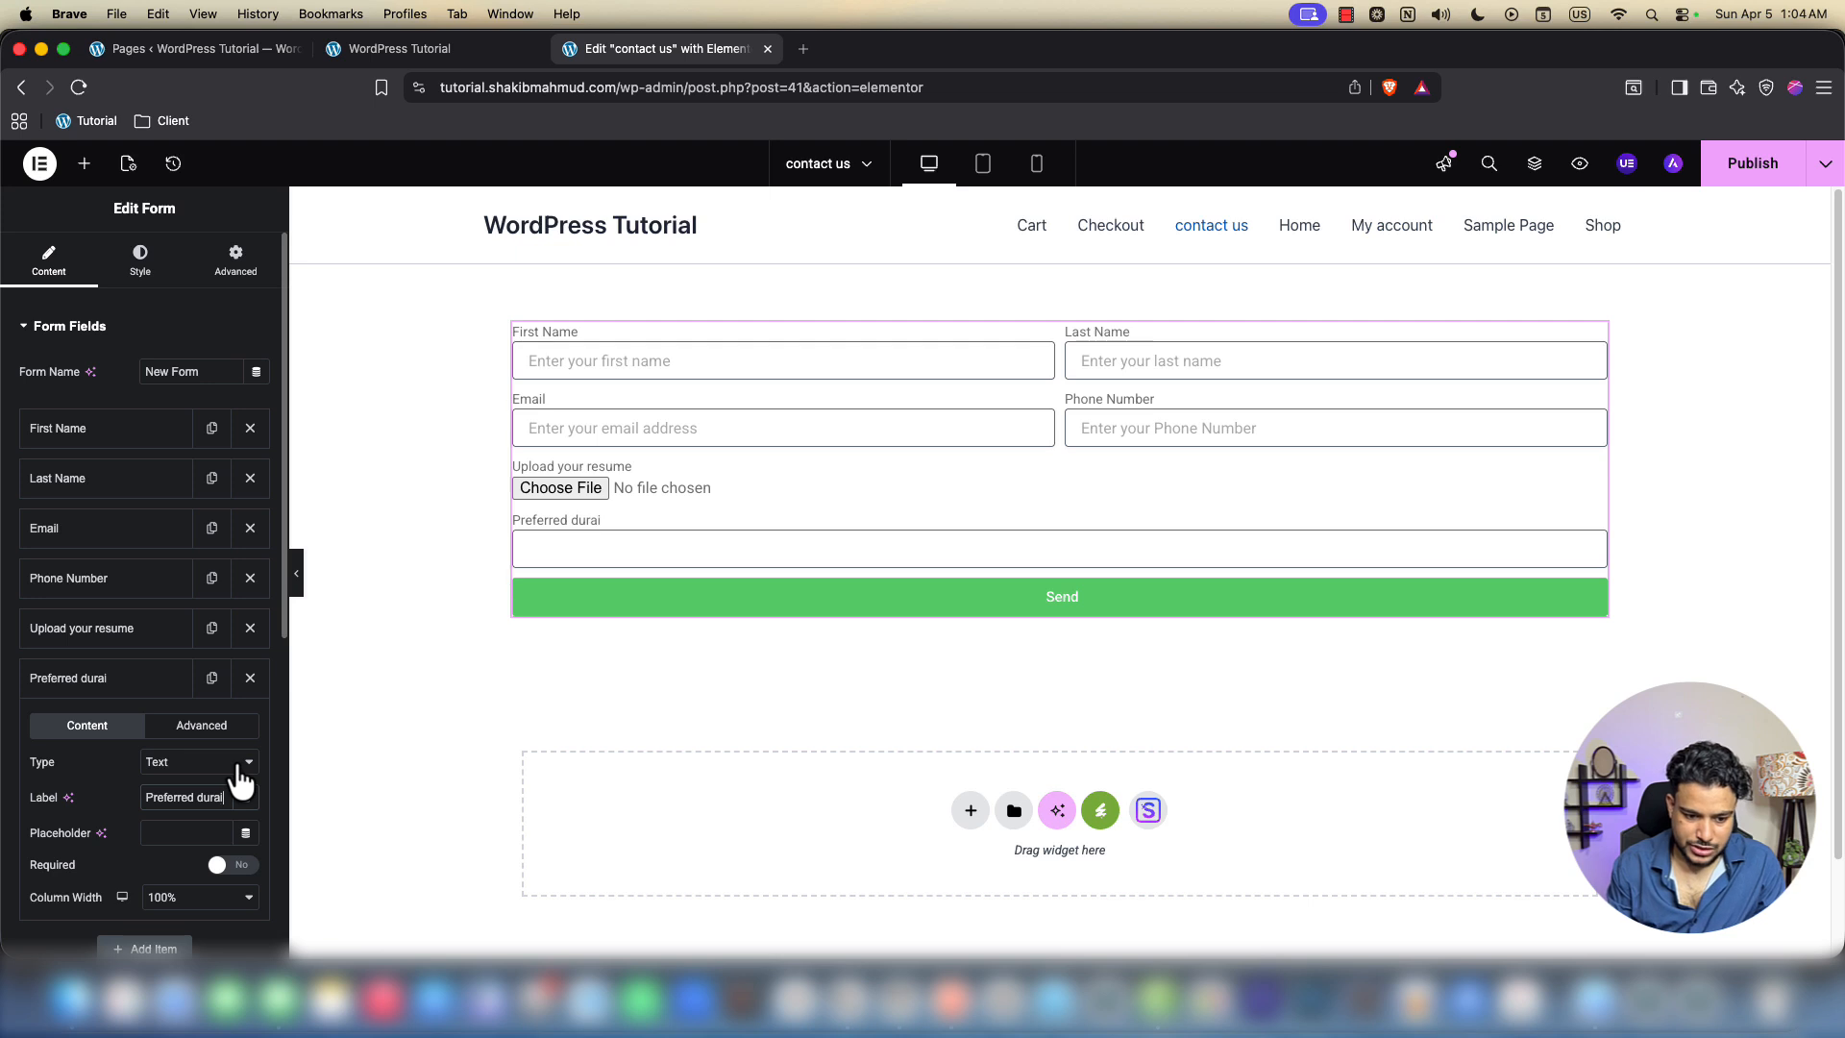
text(tion for)
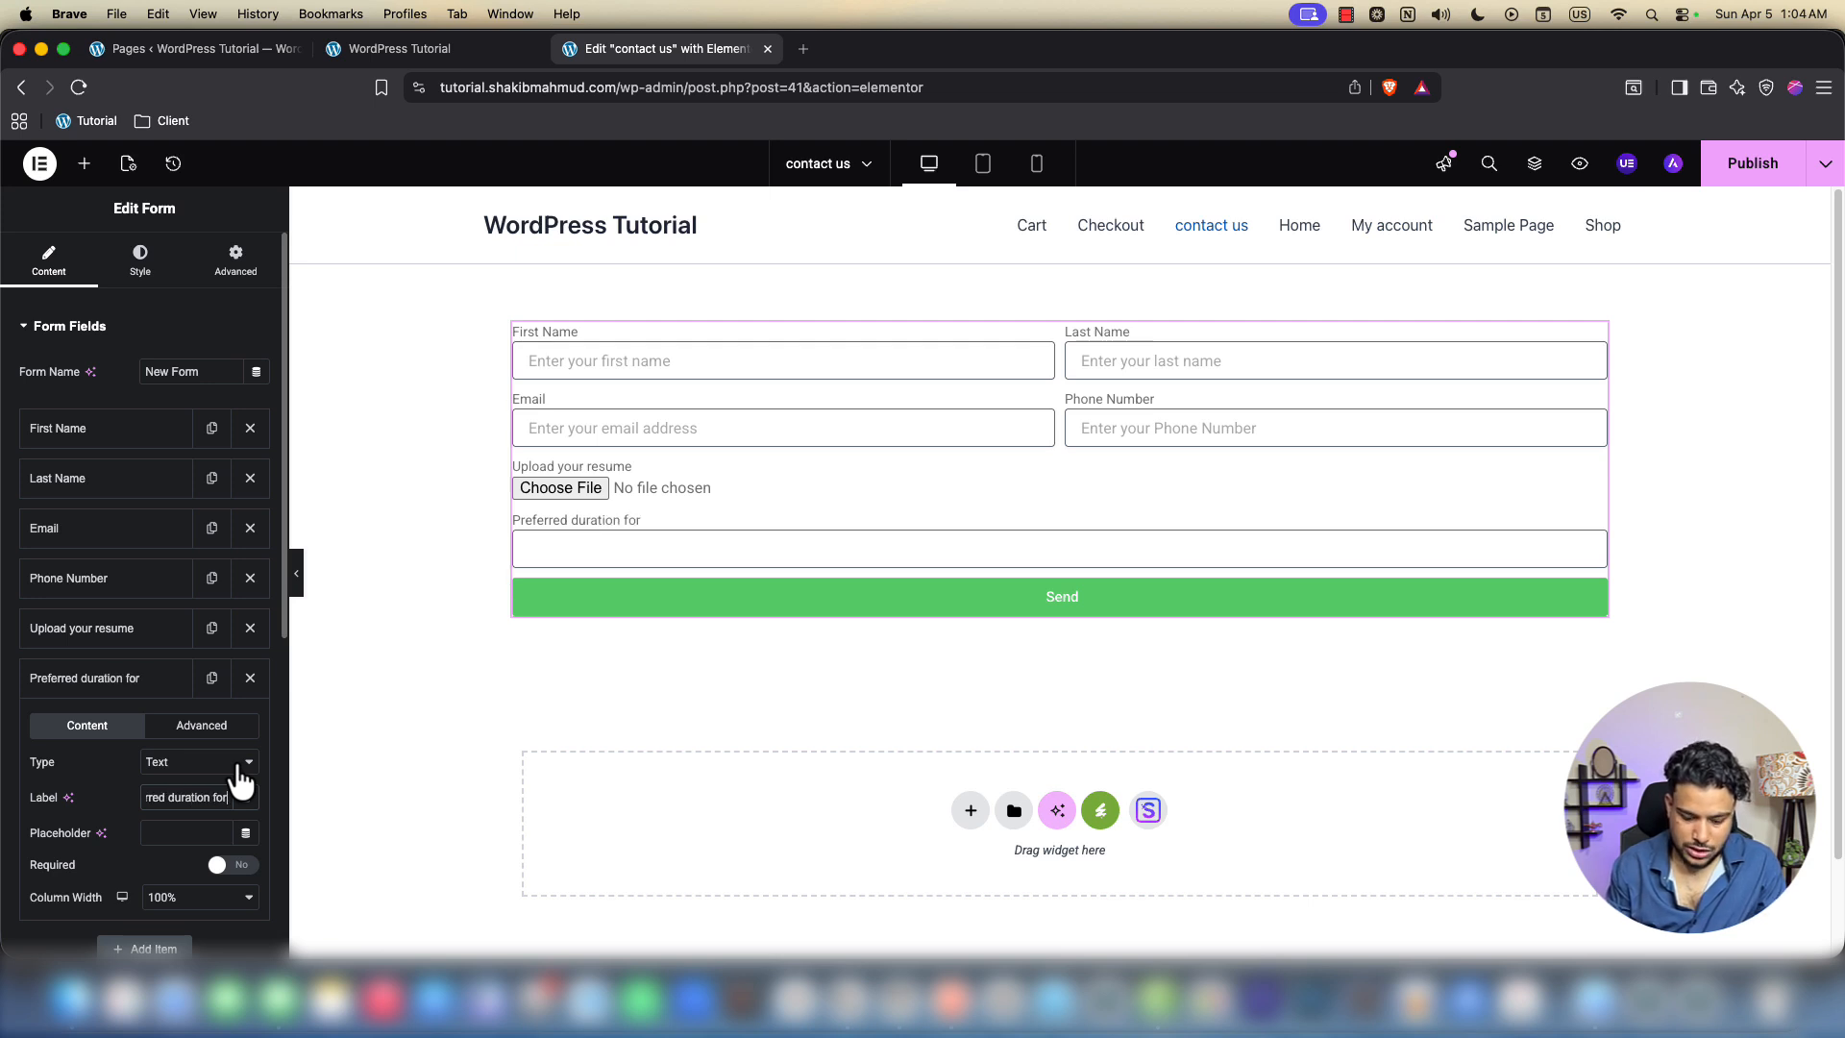
text( job)
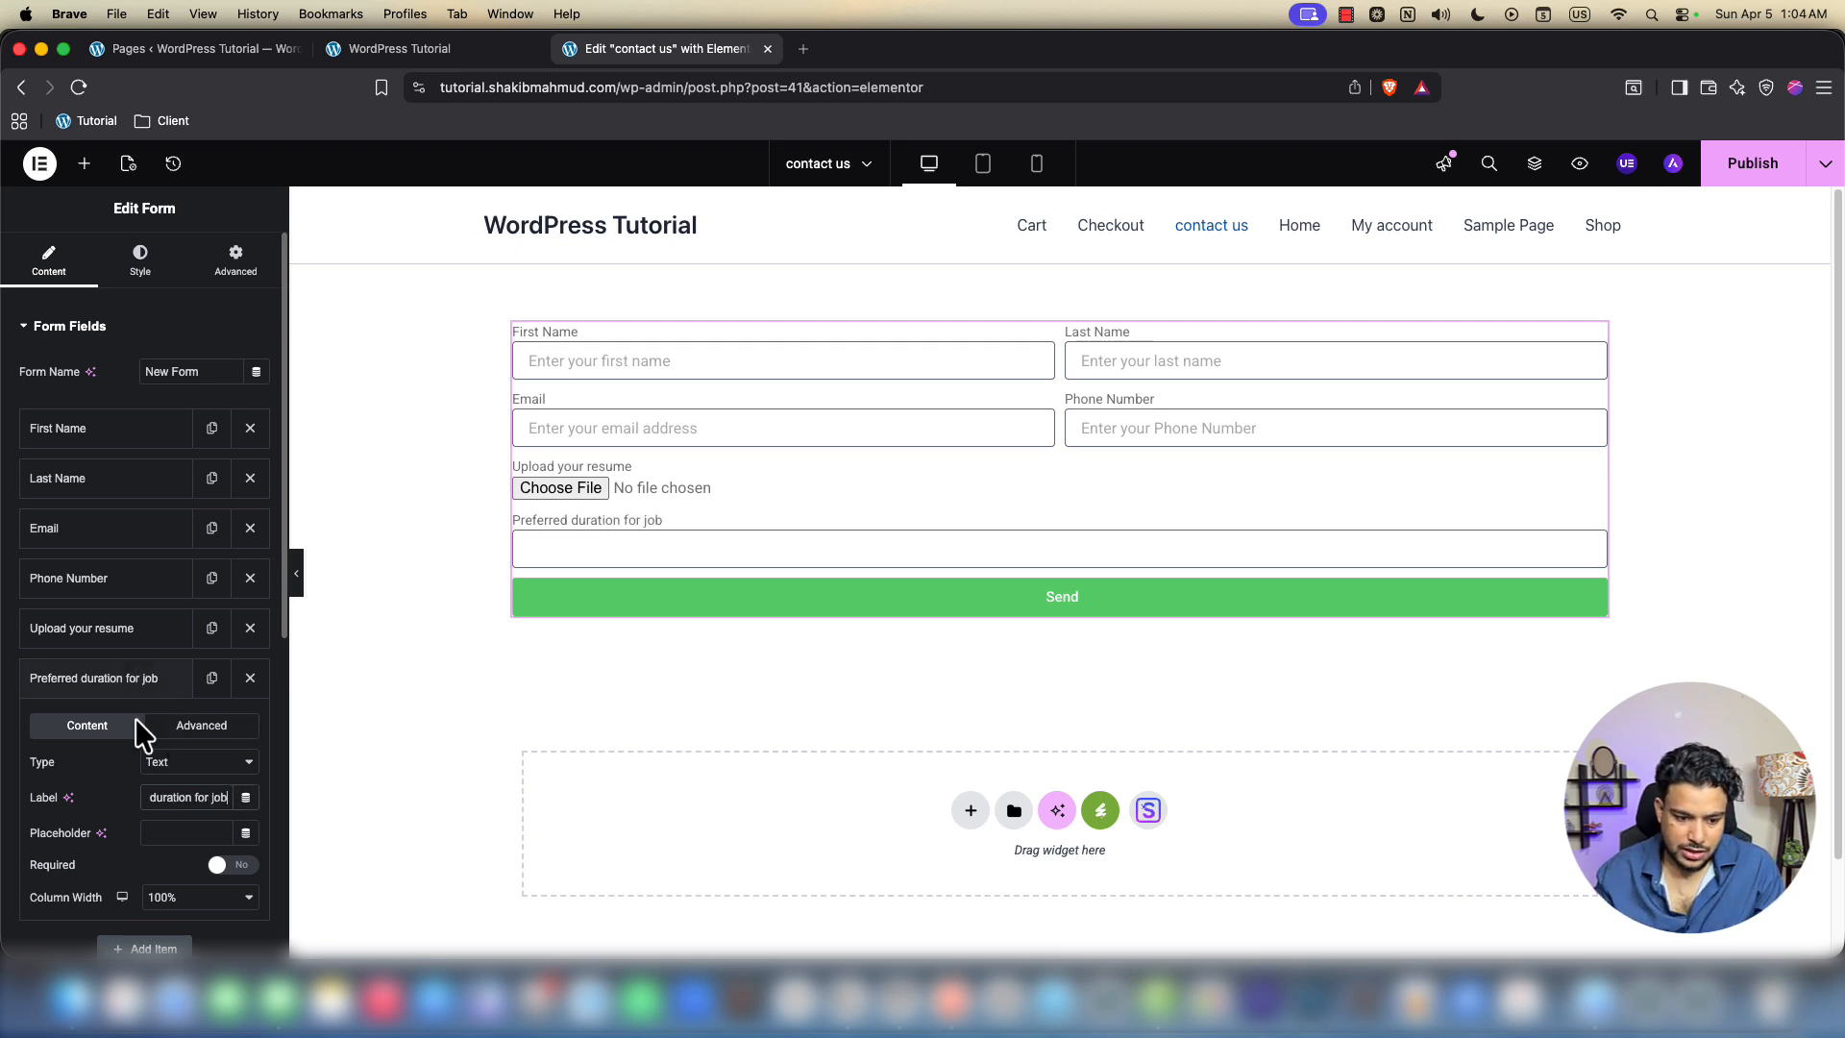
Make the field a Select dropdown with options Full time and part time
click(195, 759)
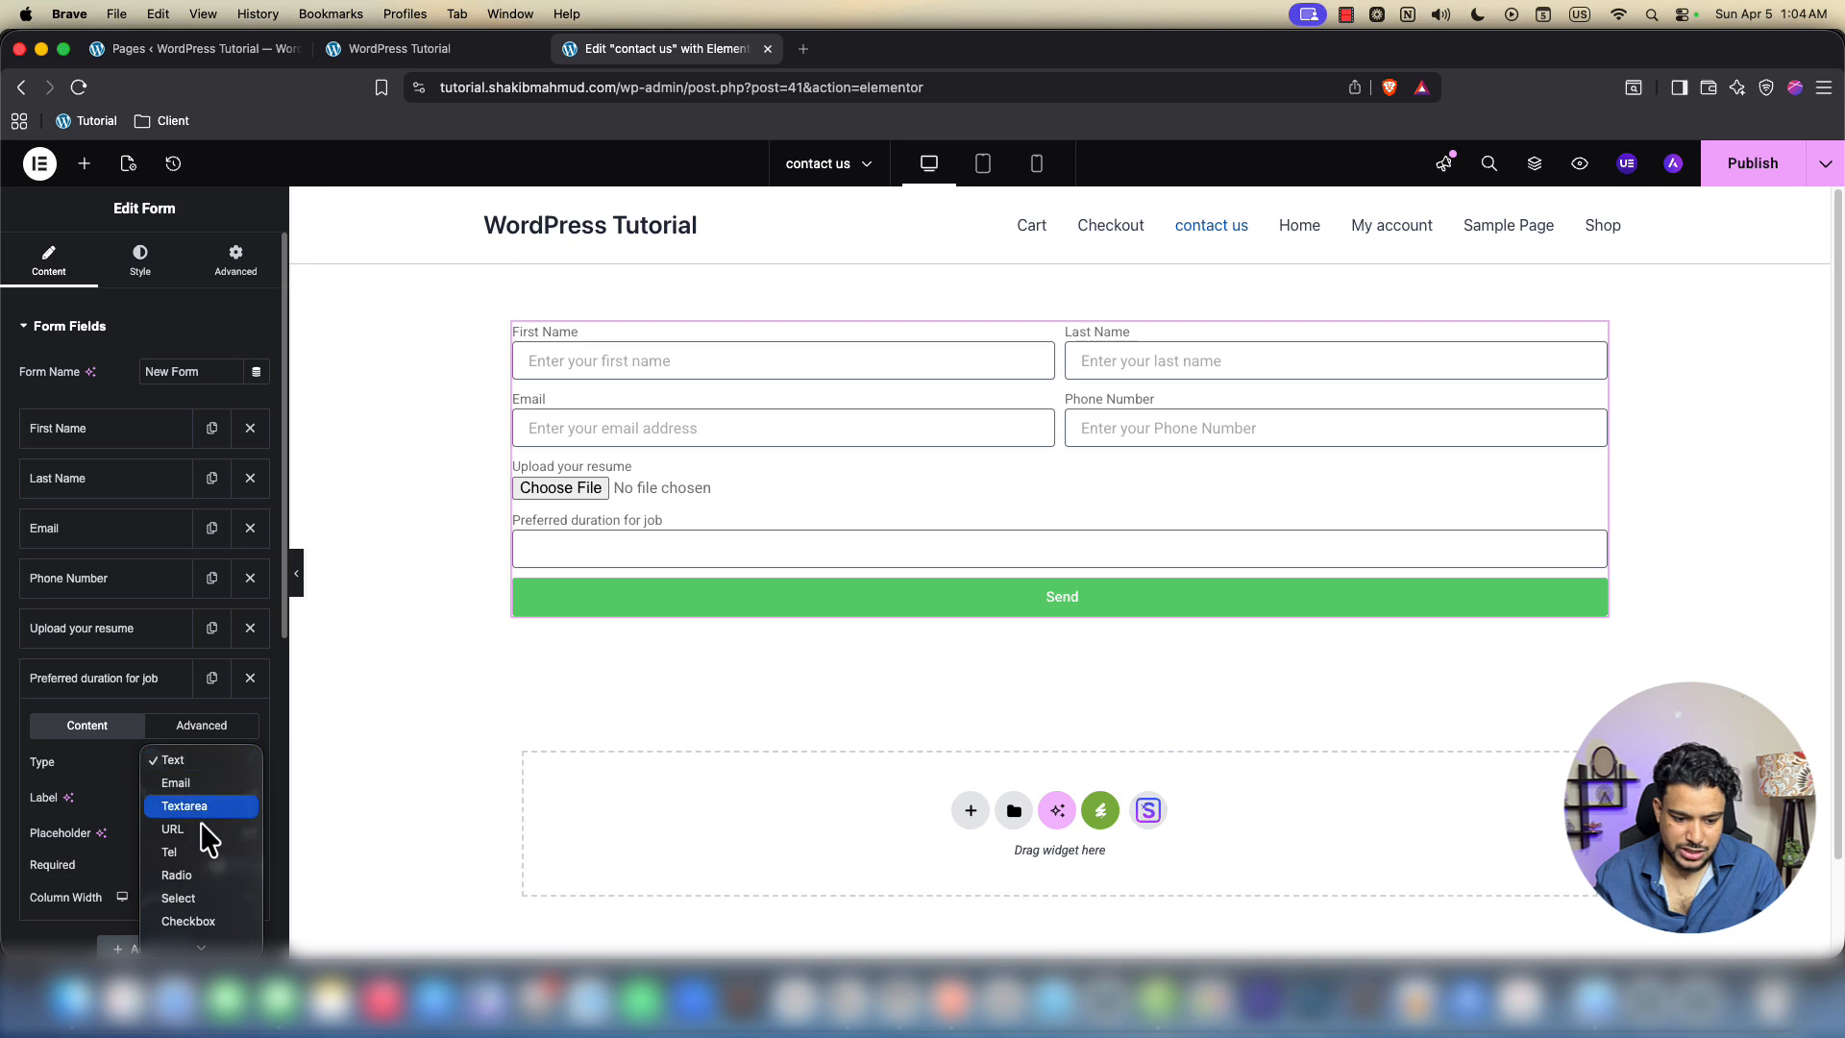
click(200, 855)
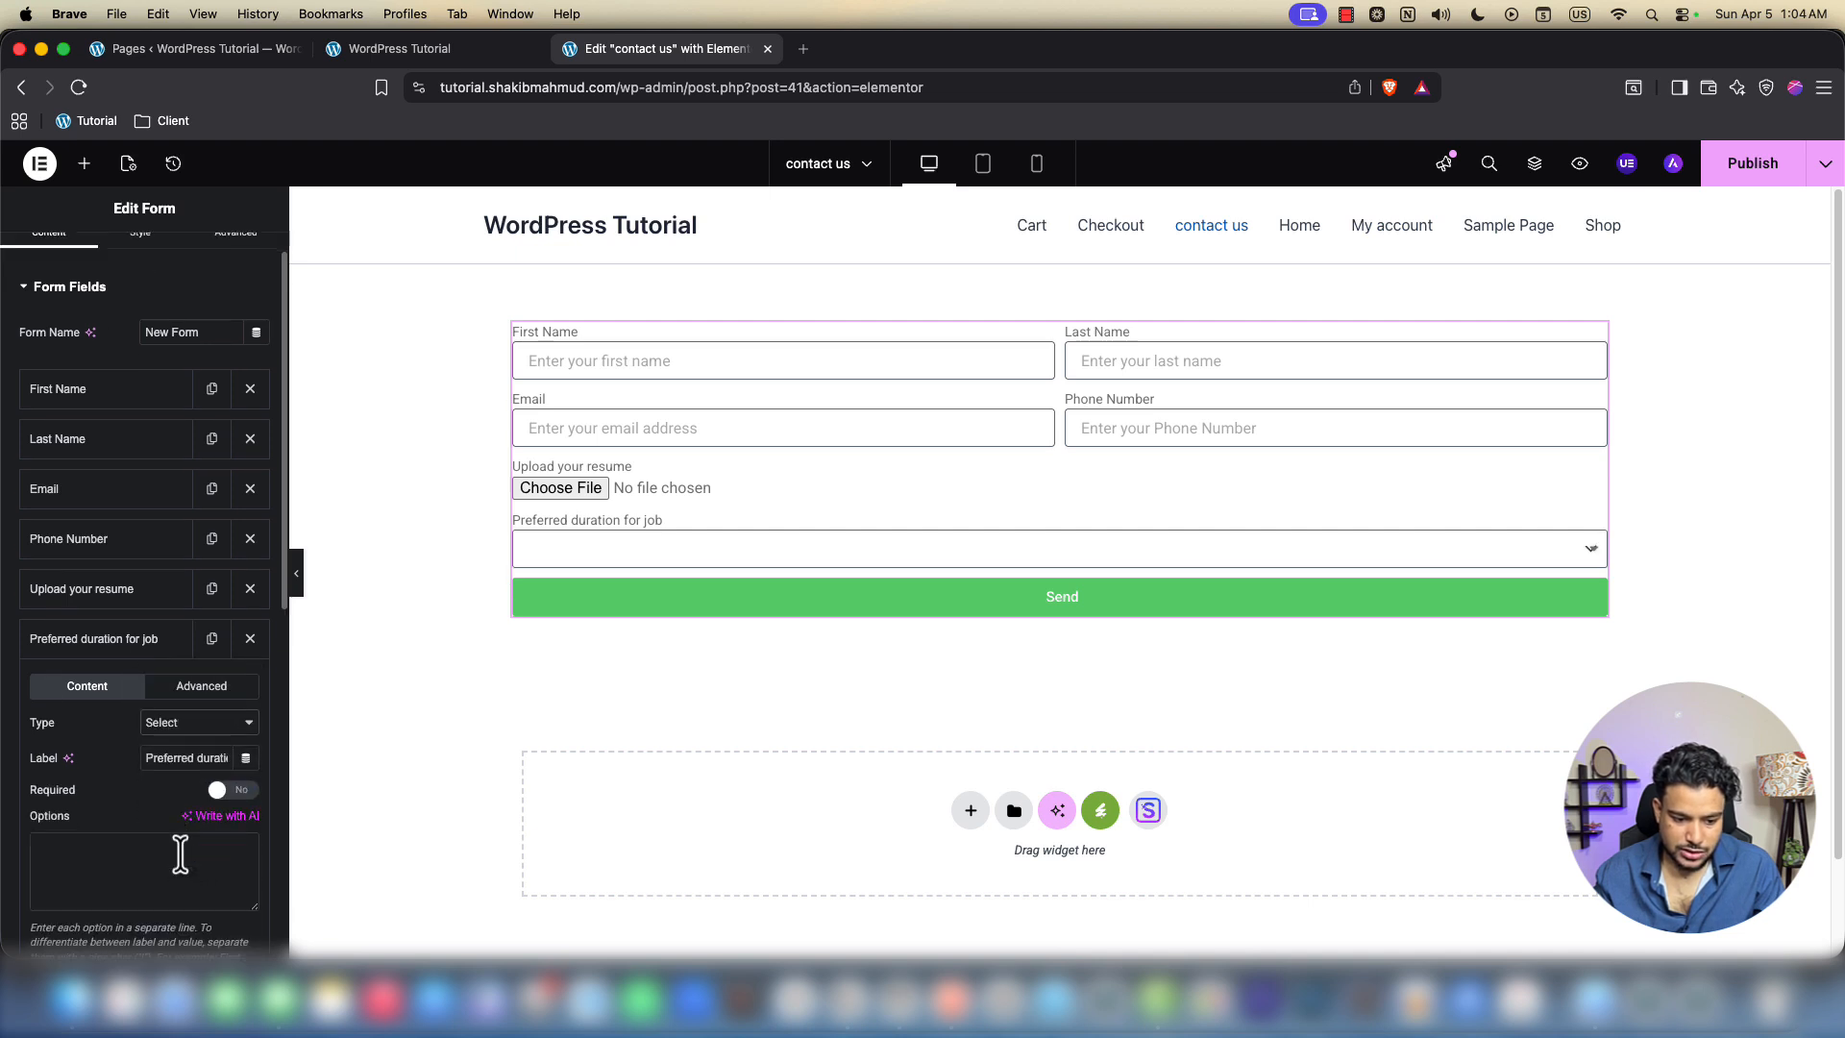
click(144, 854)
text(Full time )
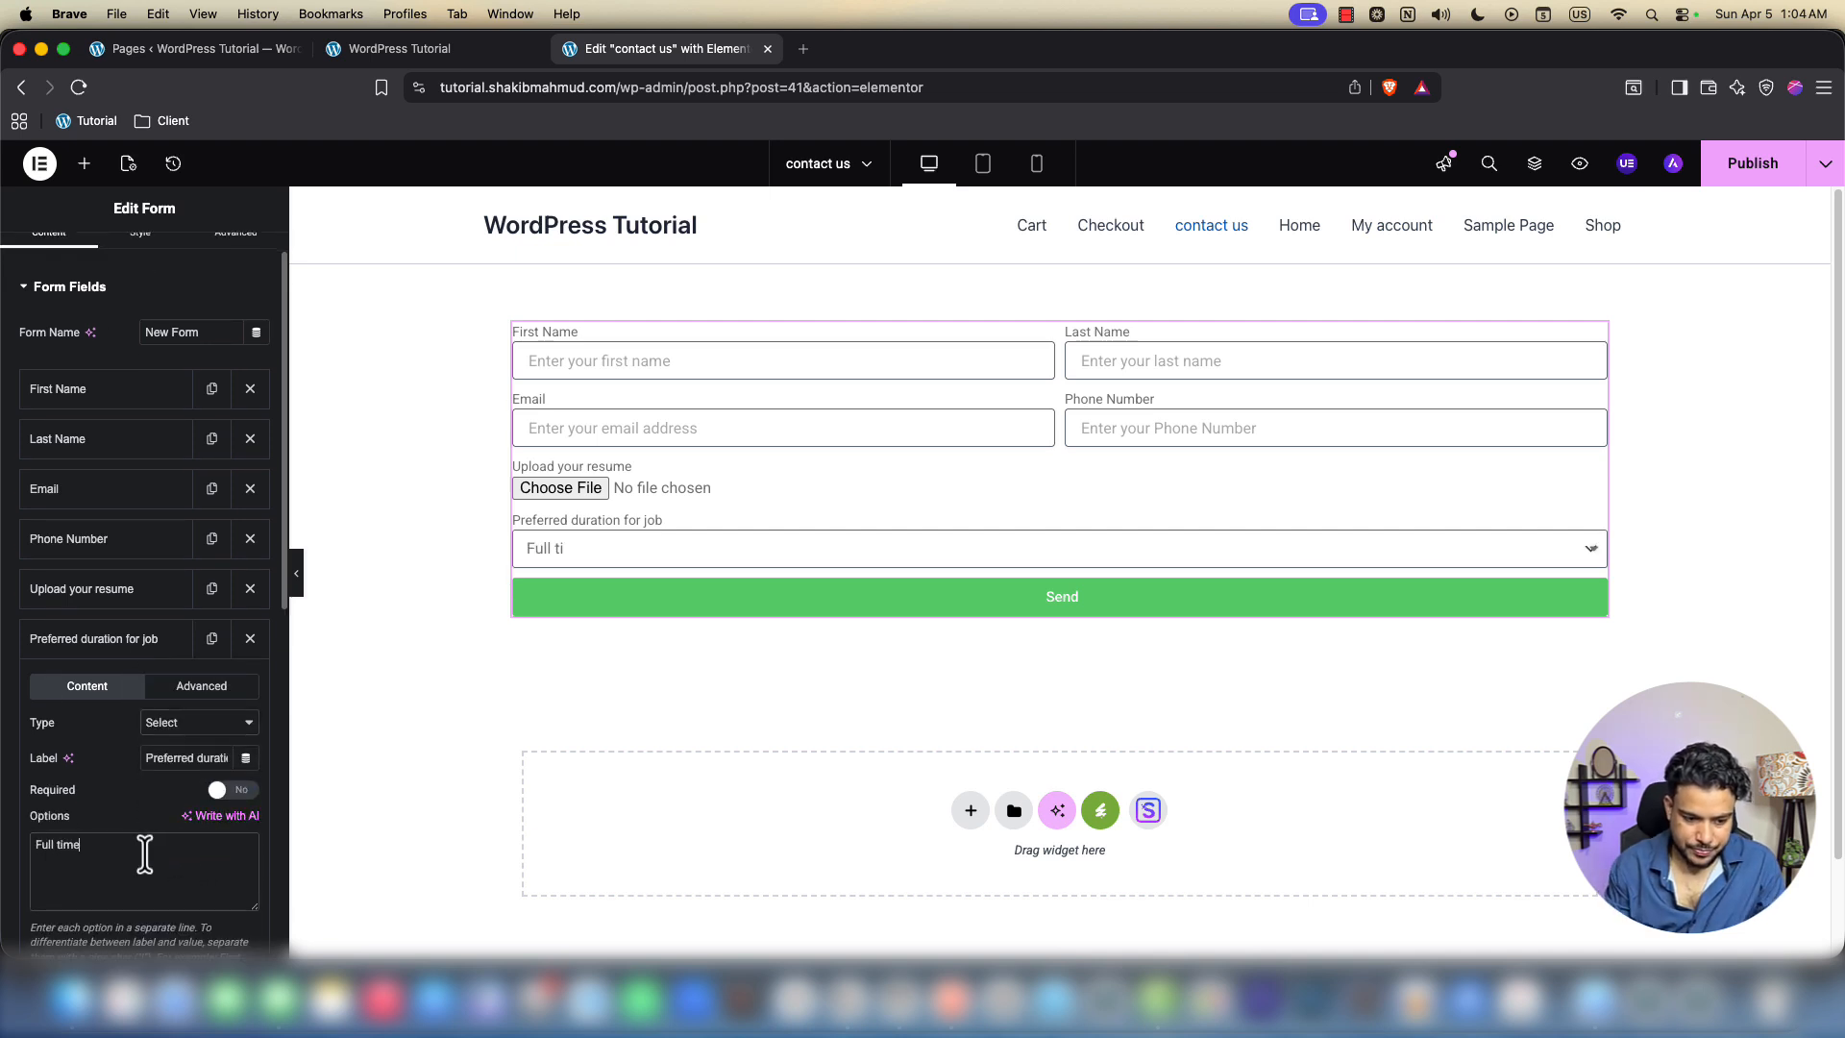
text(part time)
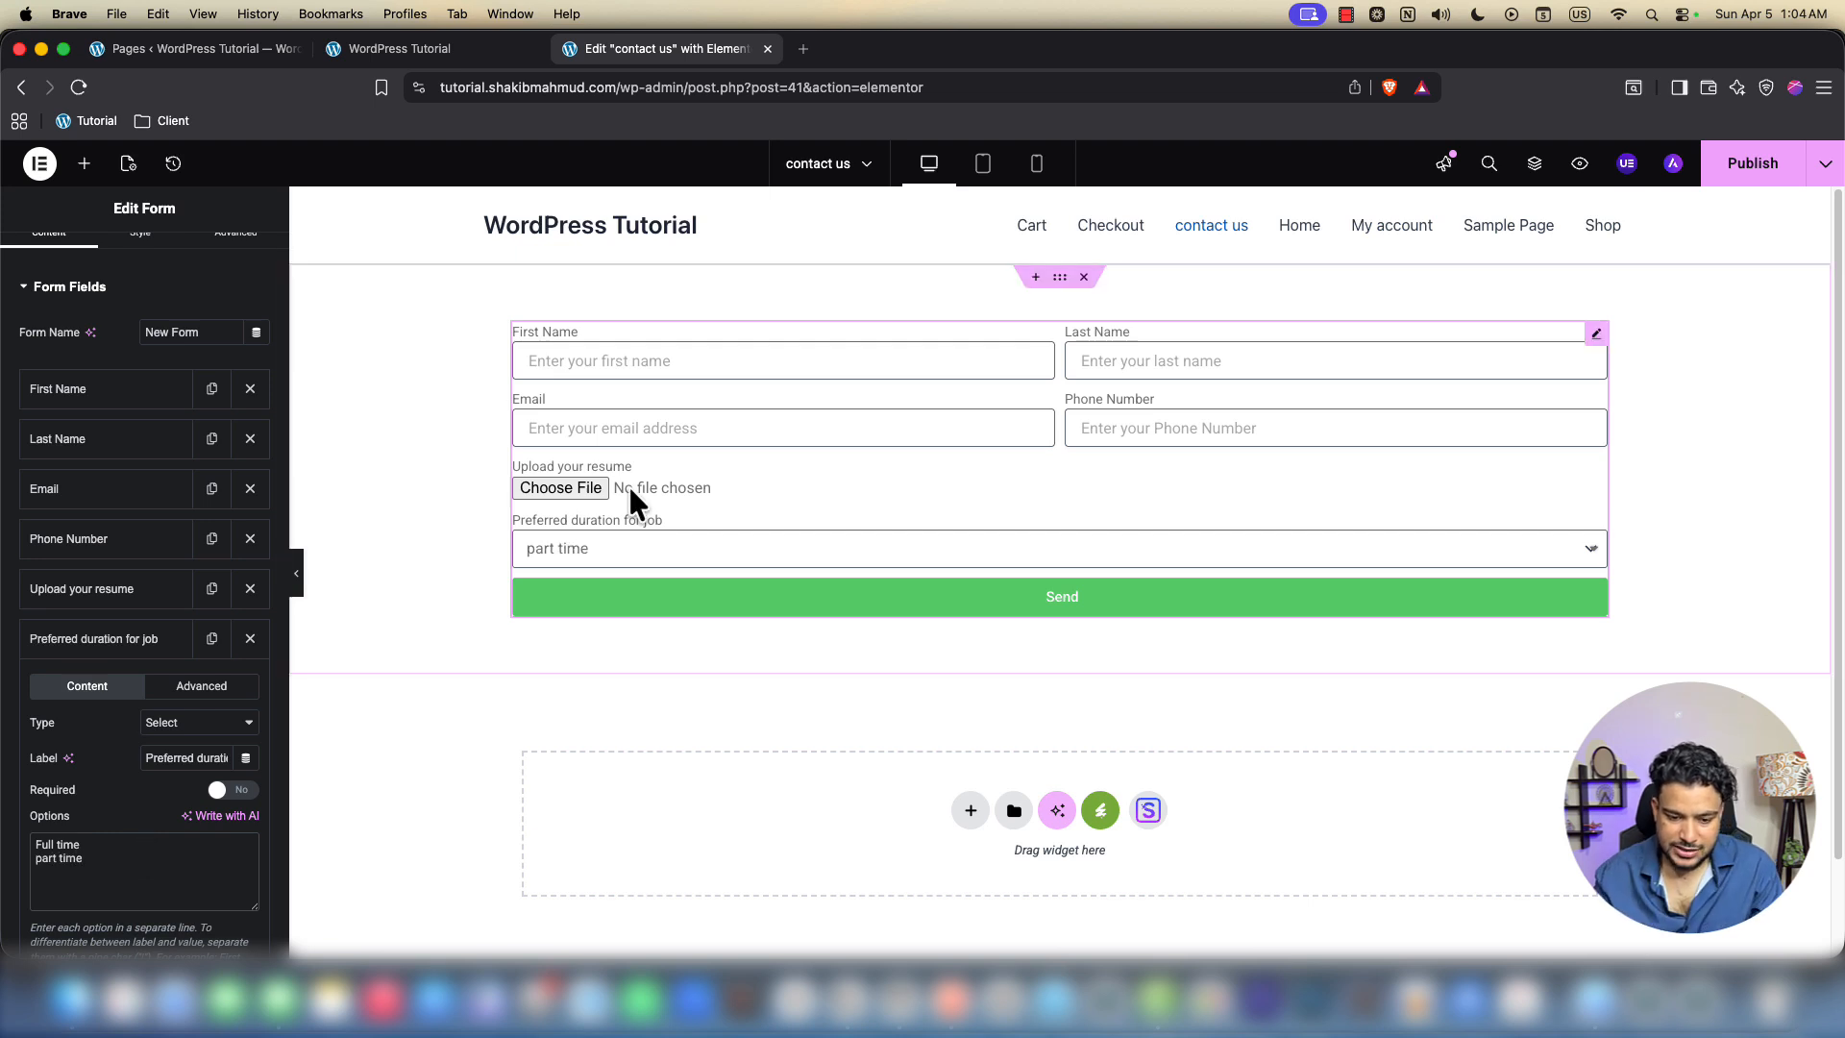
click(613, 548)
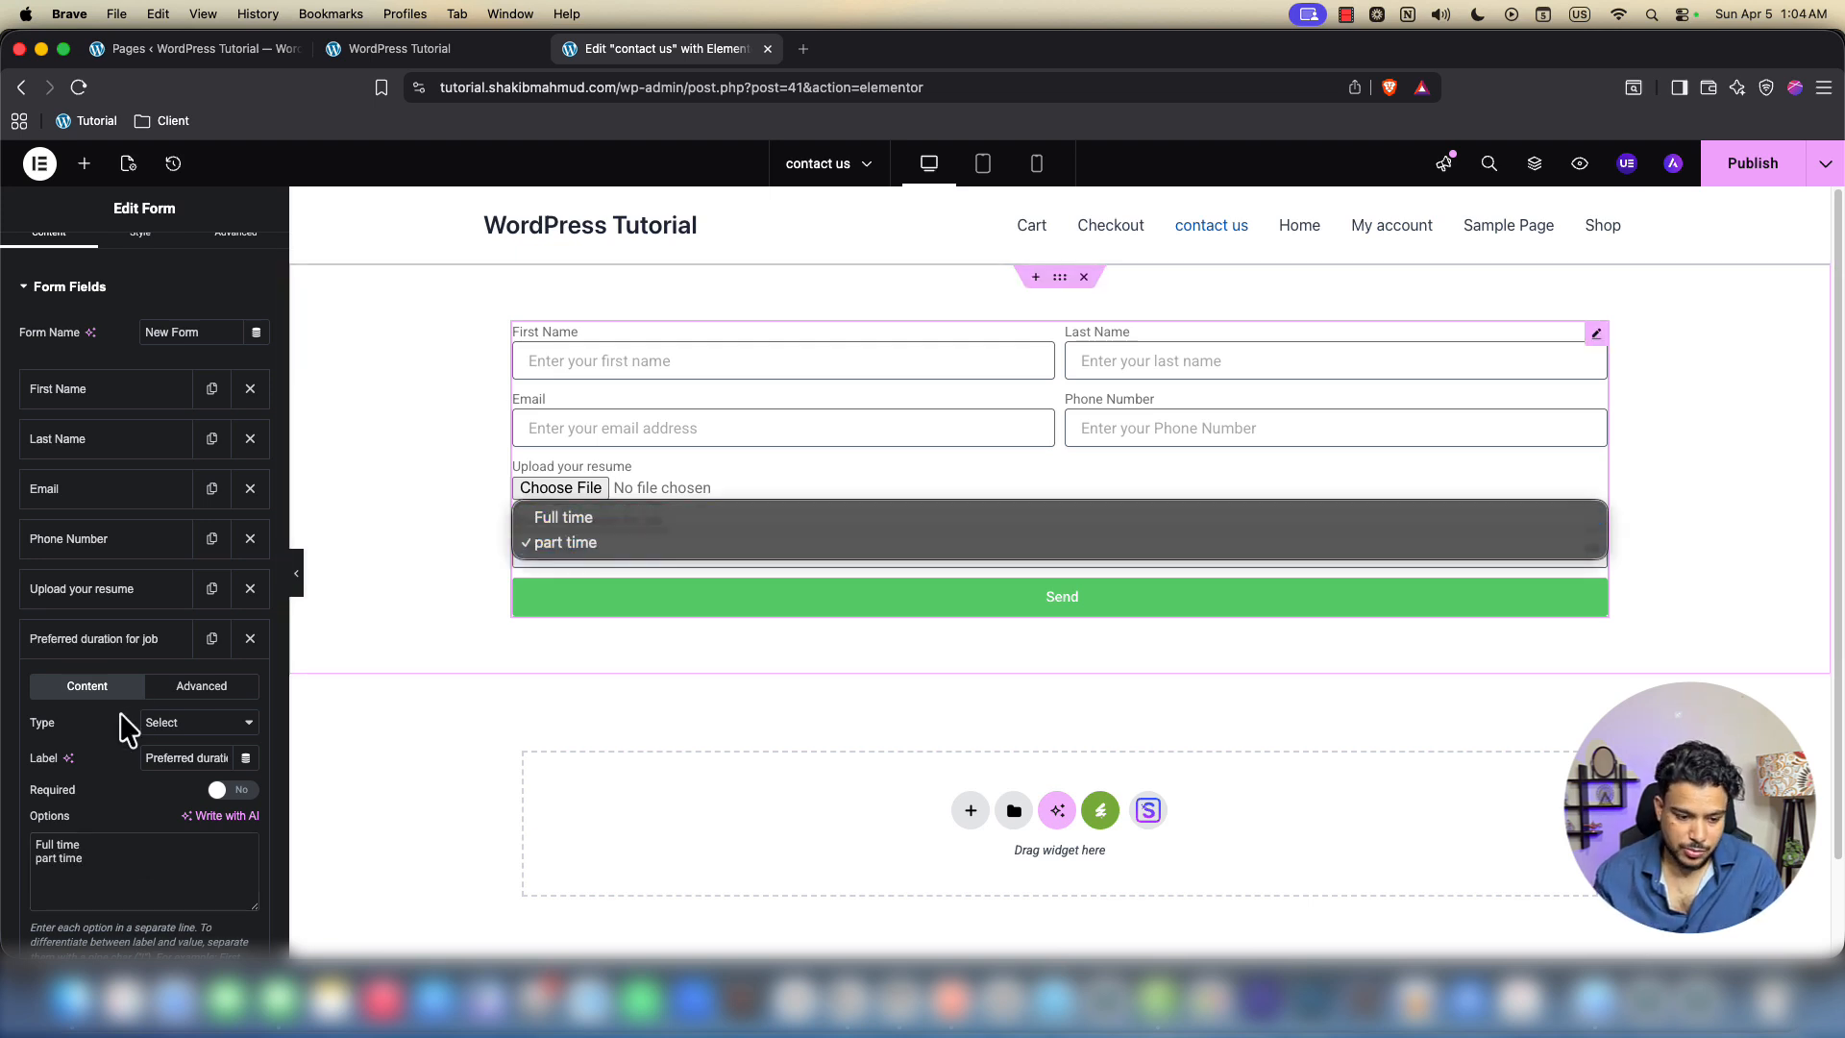
click(109, 746)
click(88, 653)
click(178, 641)
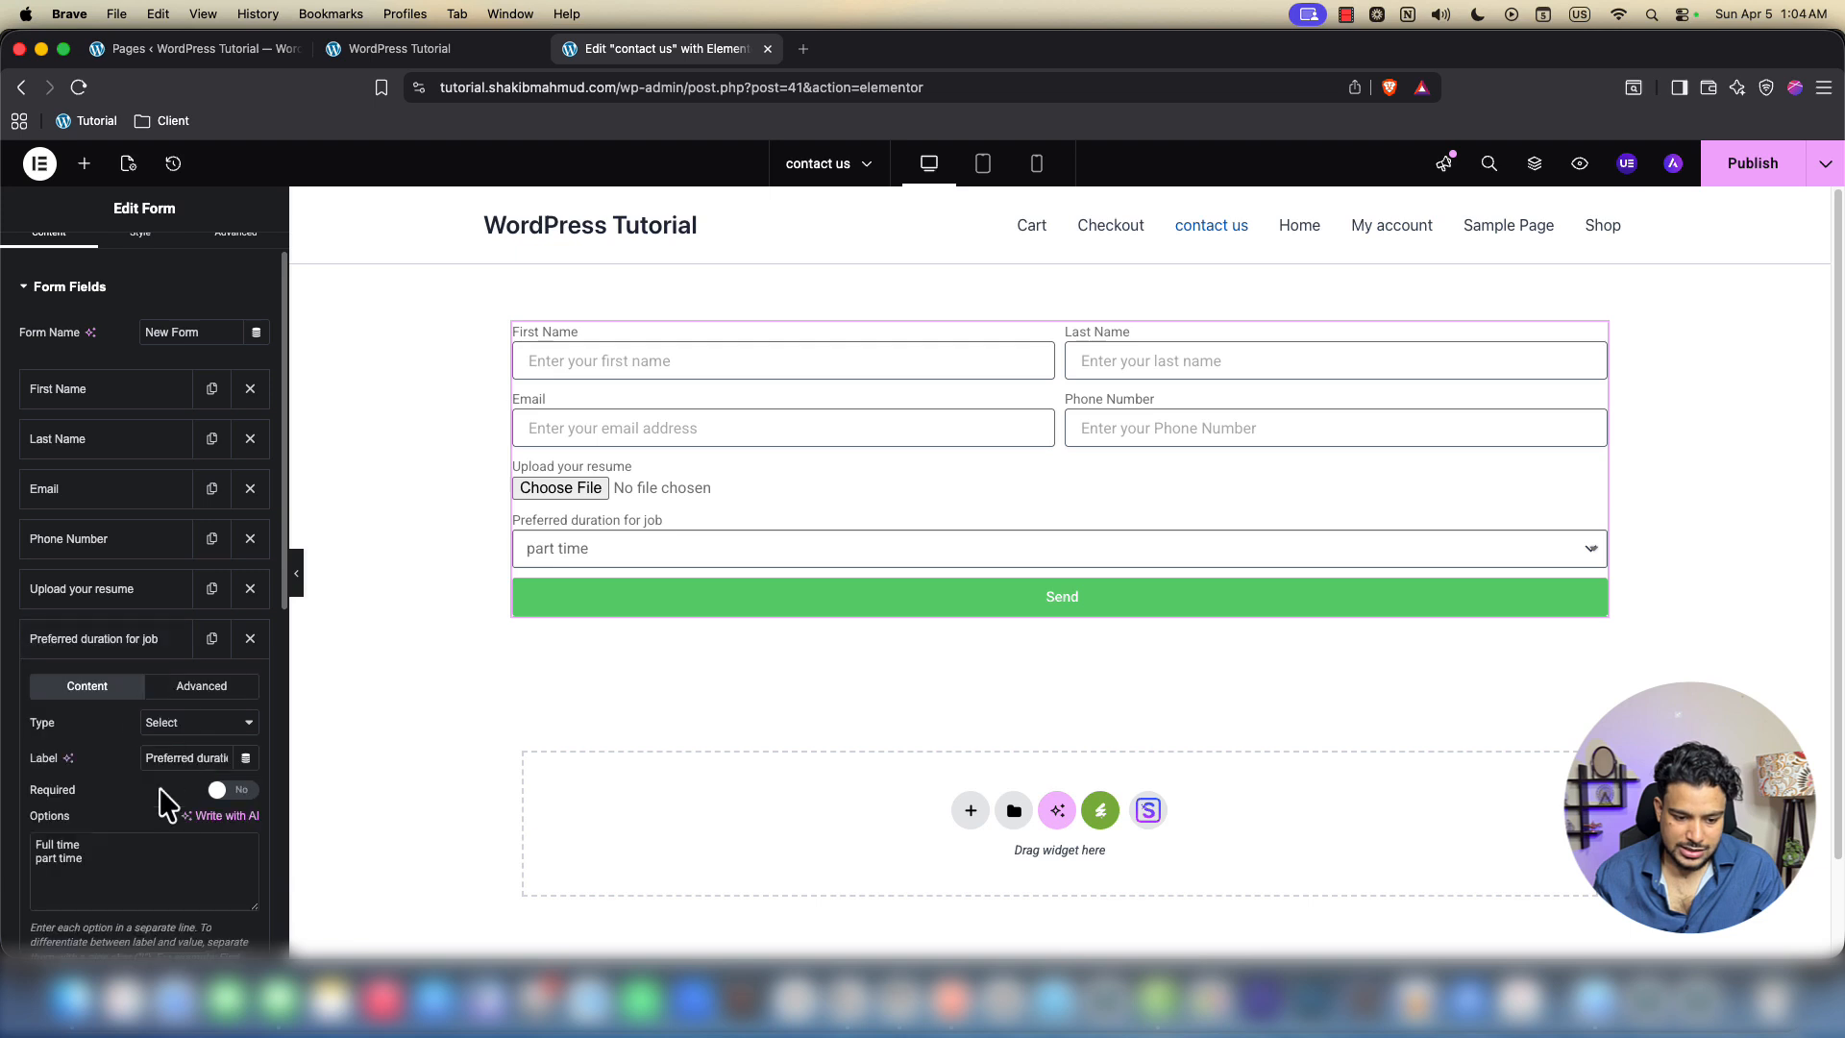
scroll(201, 836, down, 3)
click(235, 850)
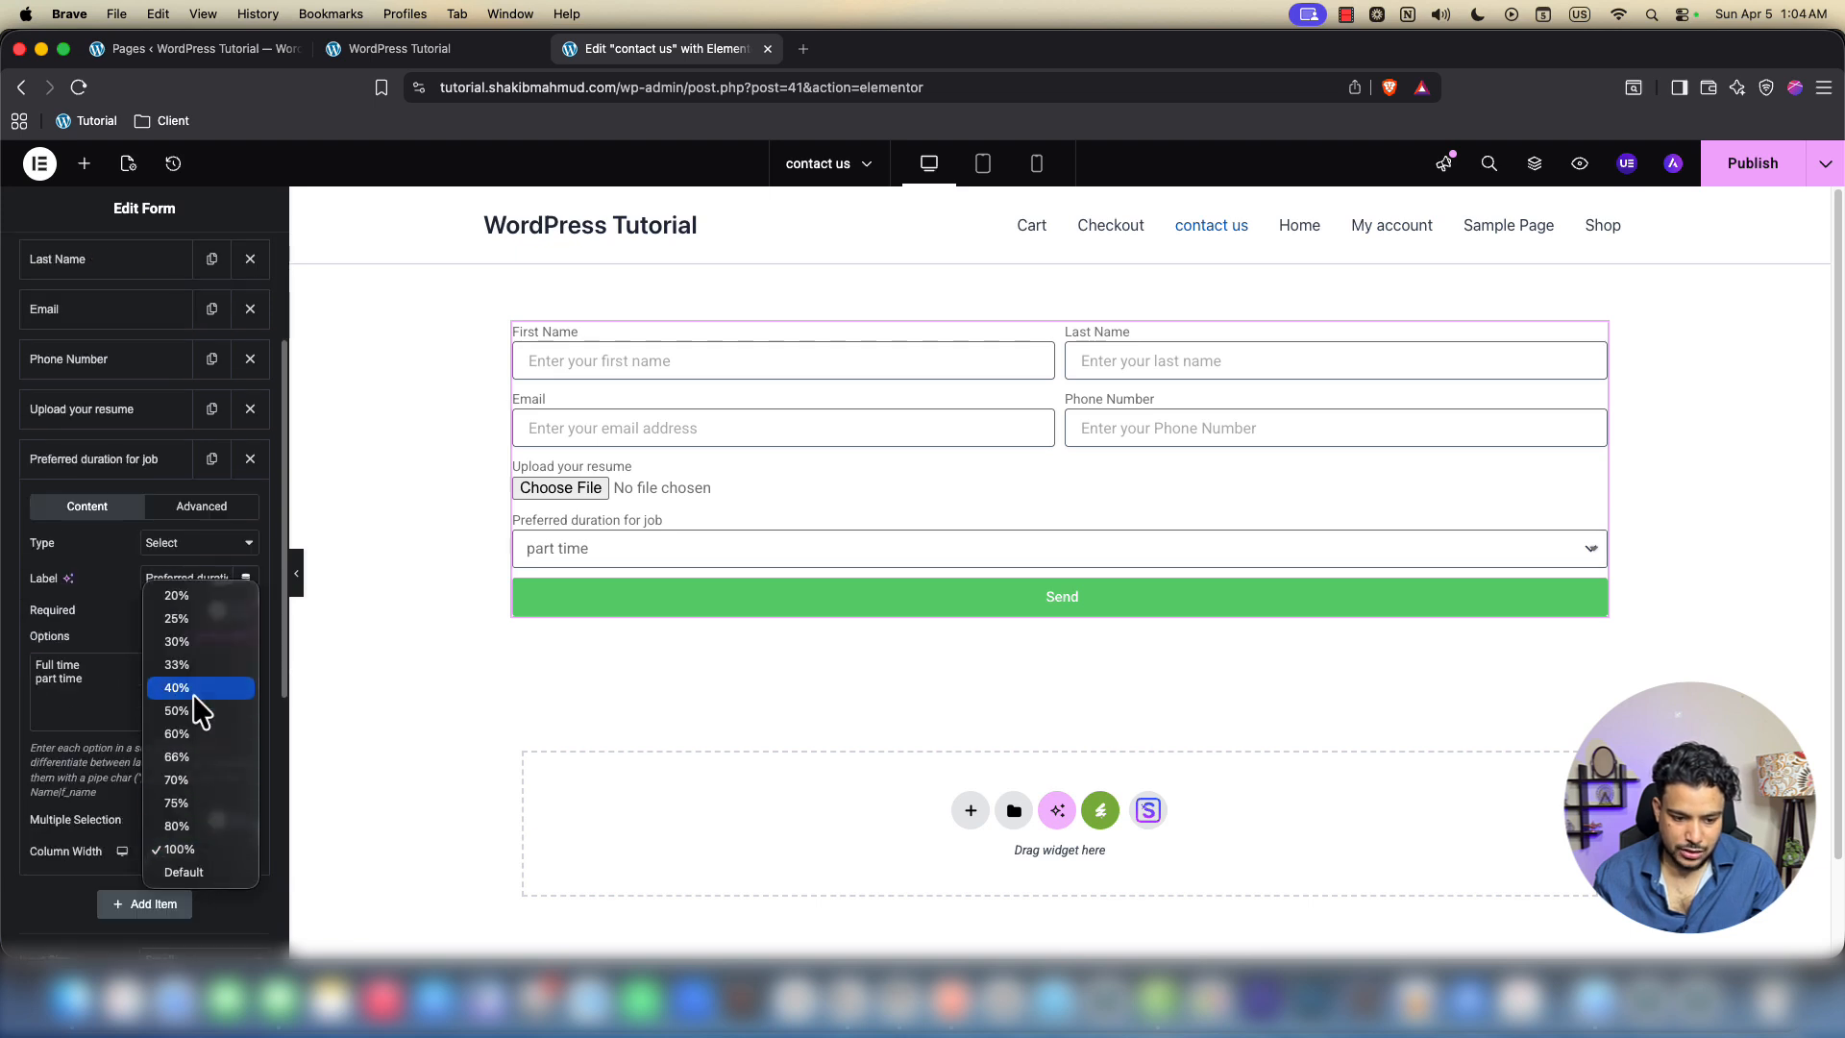
Set both the Preferred duration for job and Upload your resume fields to 50% column width
click(217, 720)
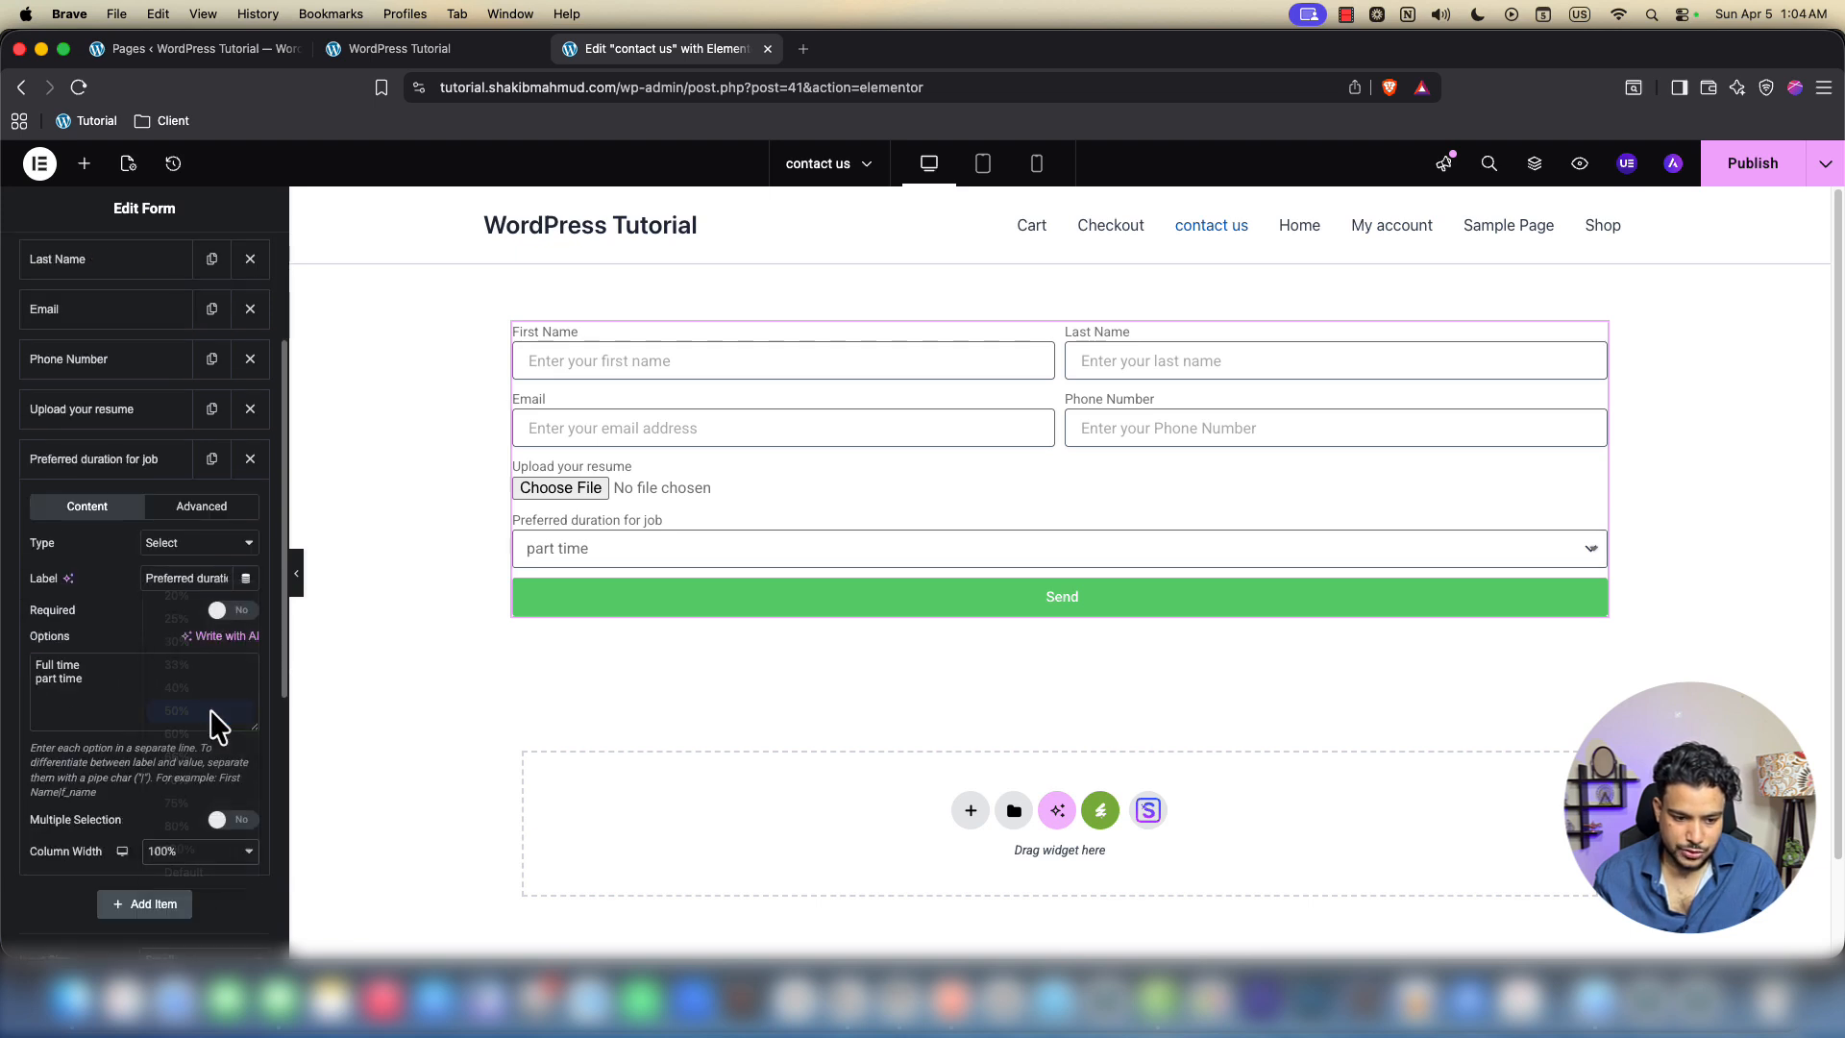
click(103, 470)
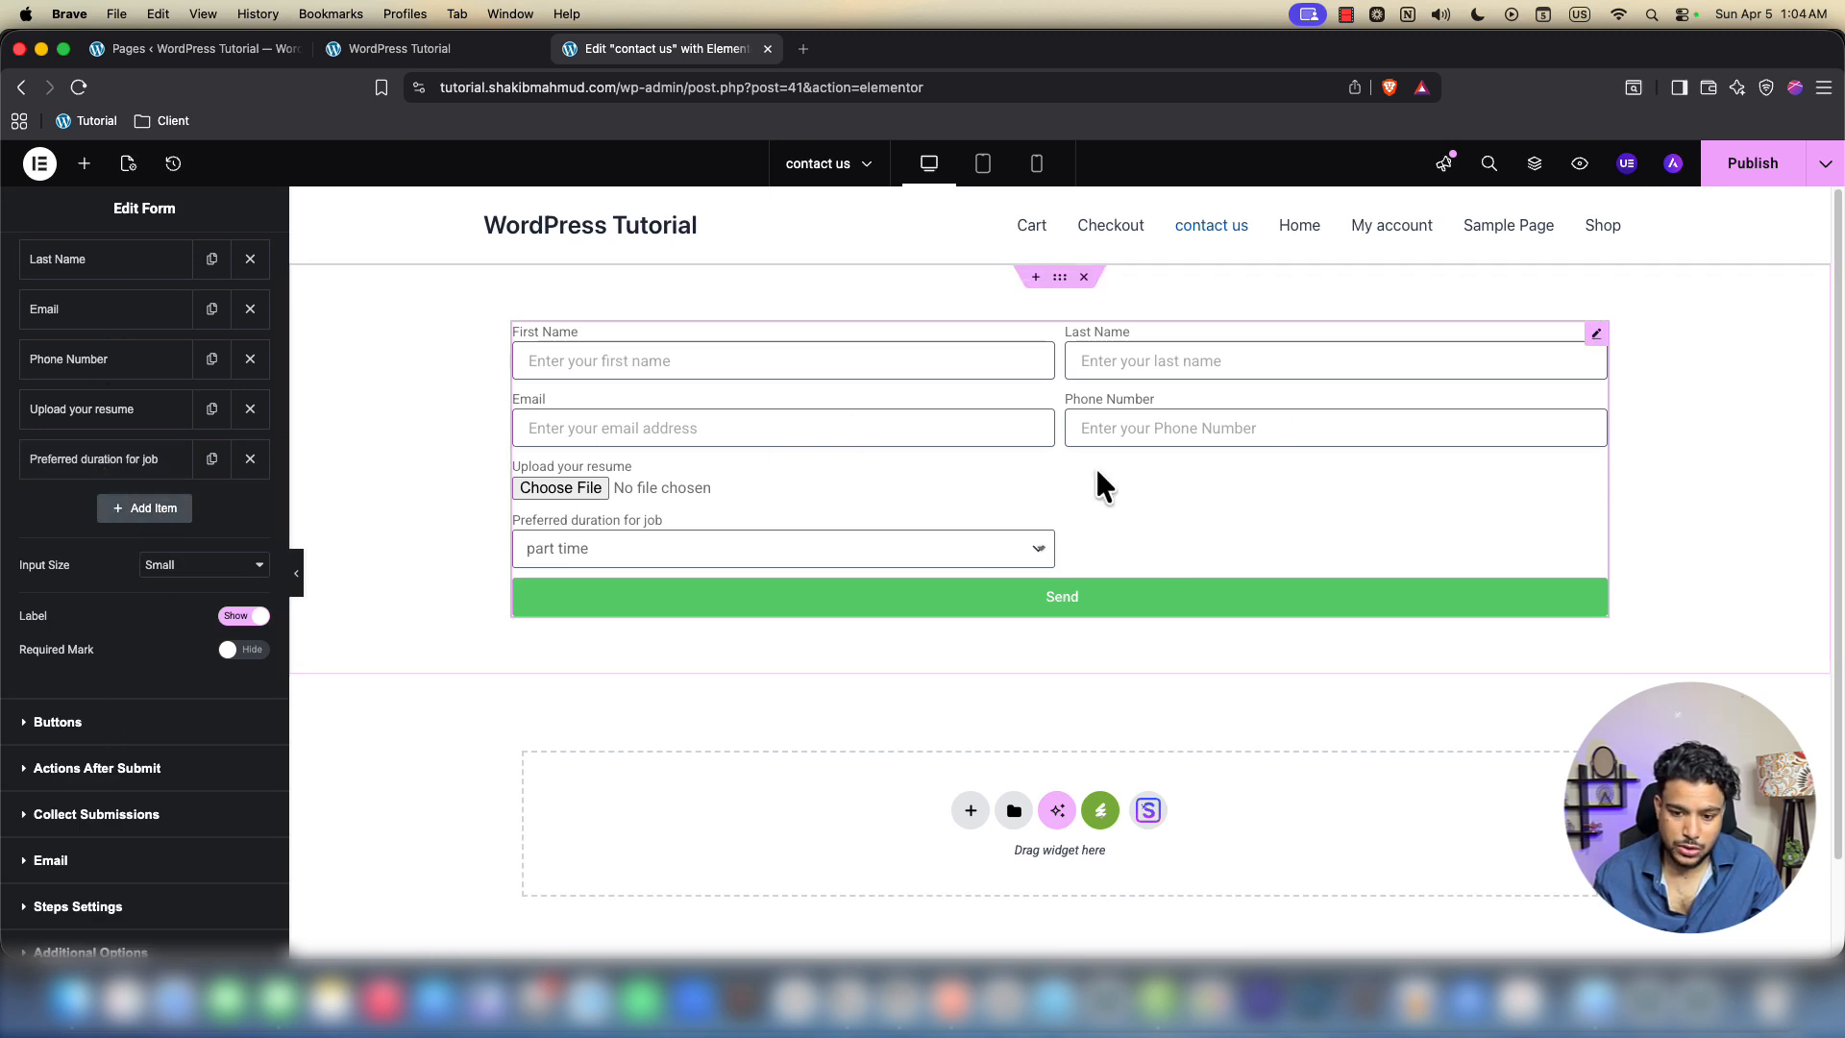
click(124, 461)
click(108, 432)
click(197, 856)
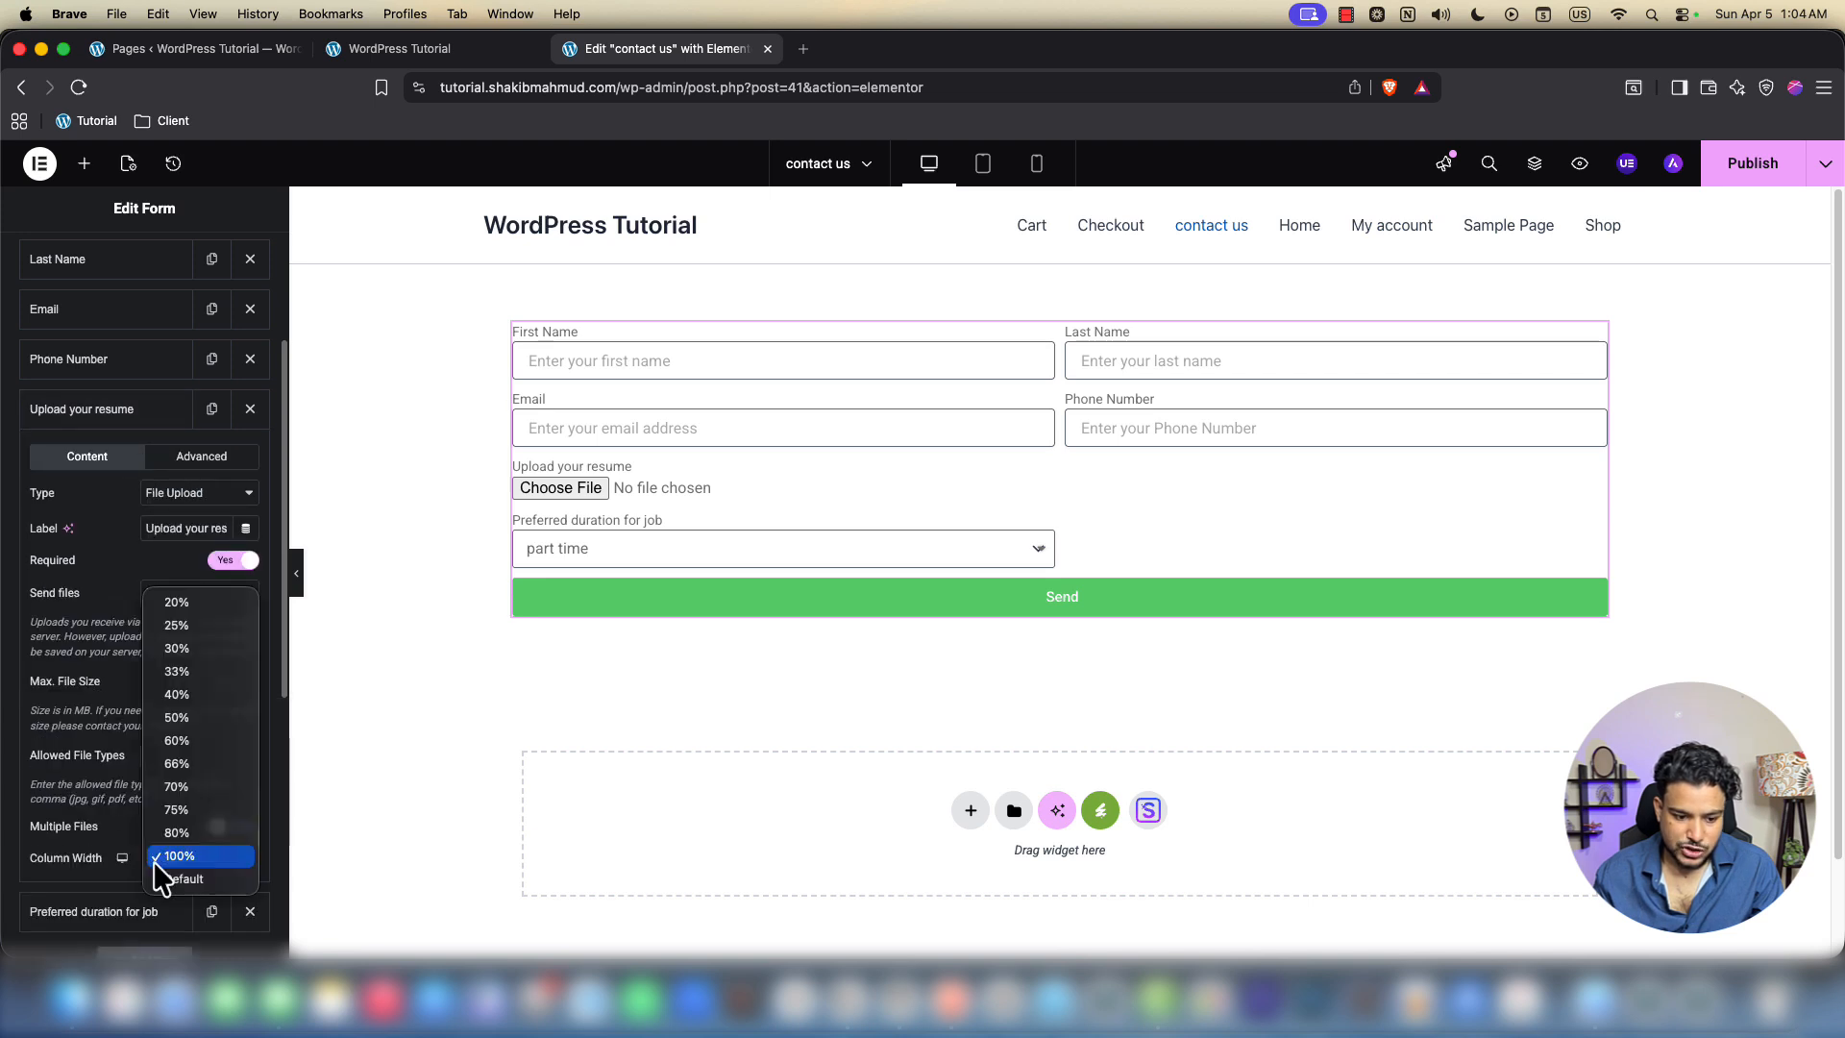
click(220, 719)
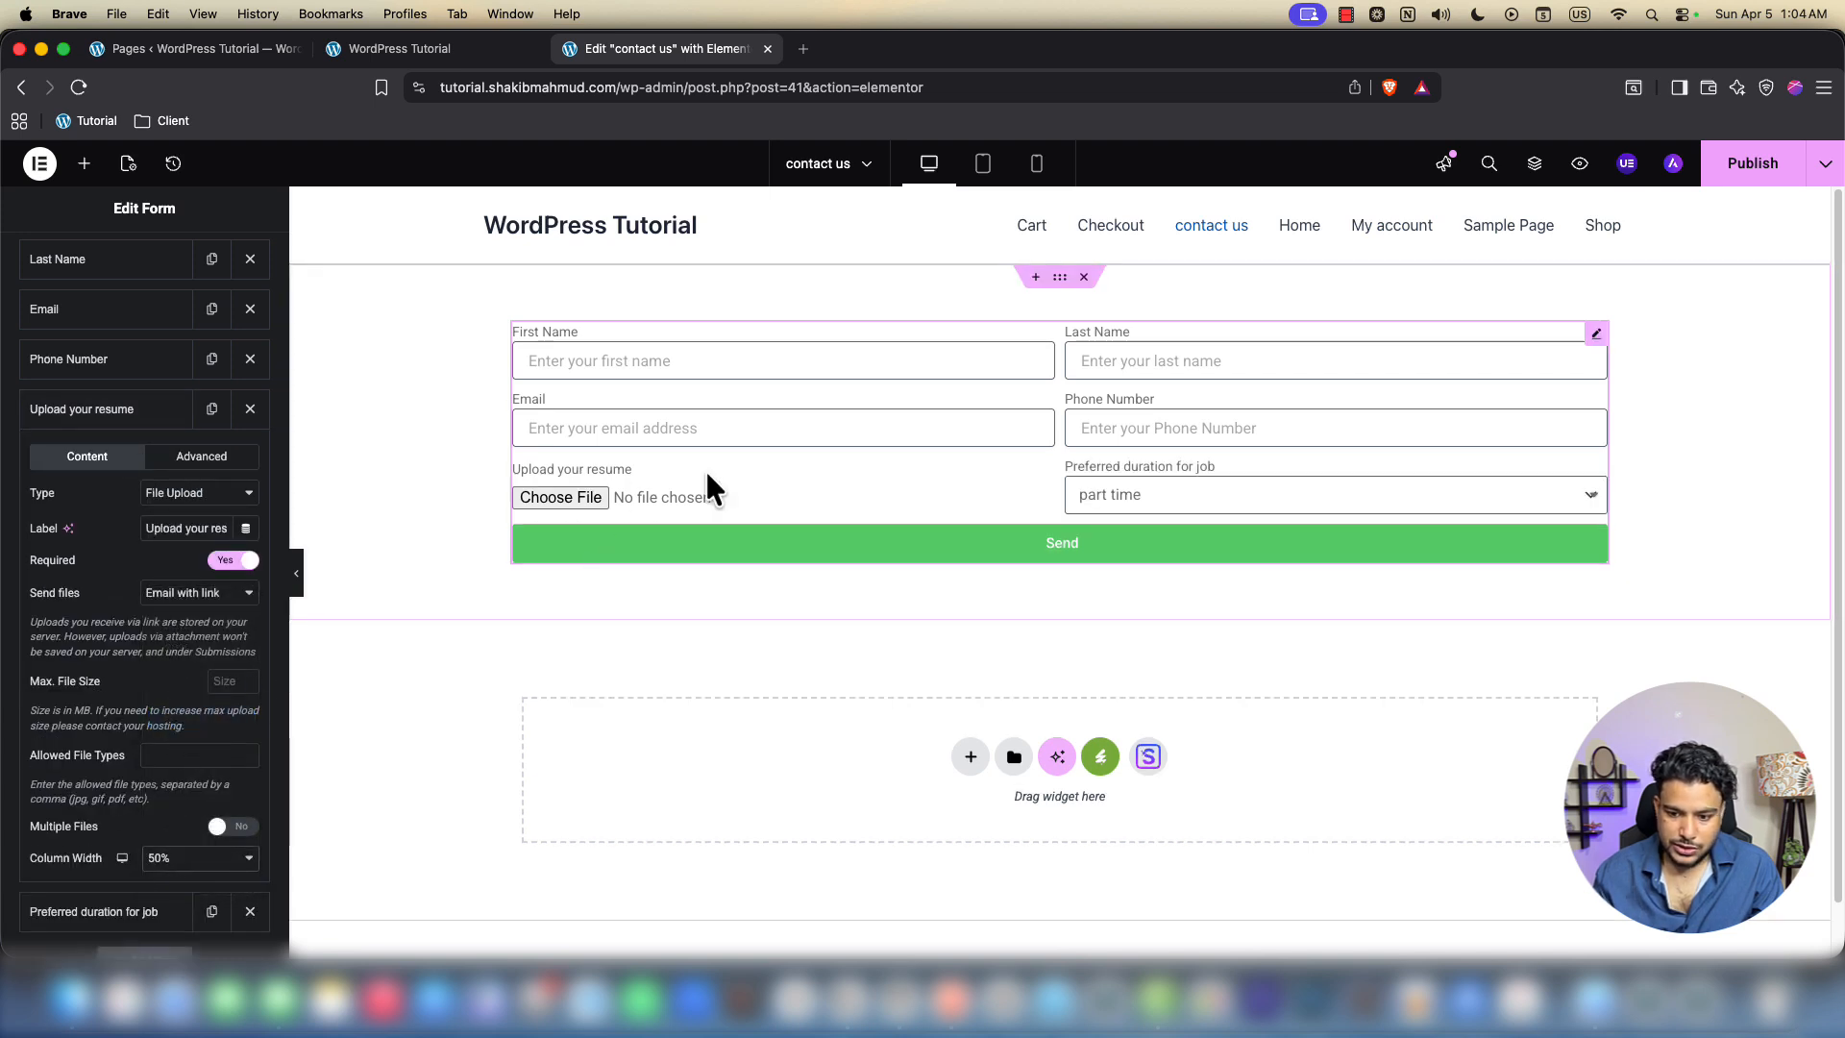
click(82, 411)
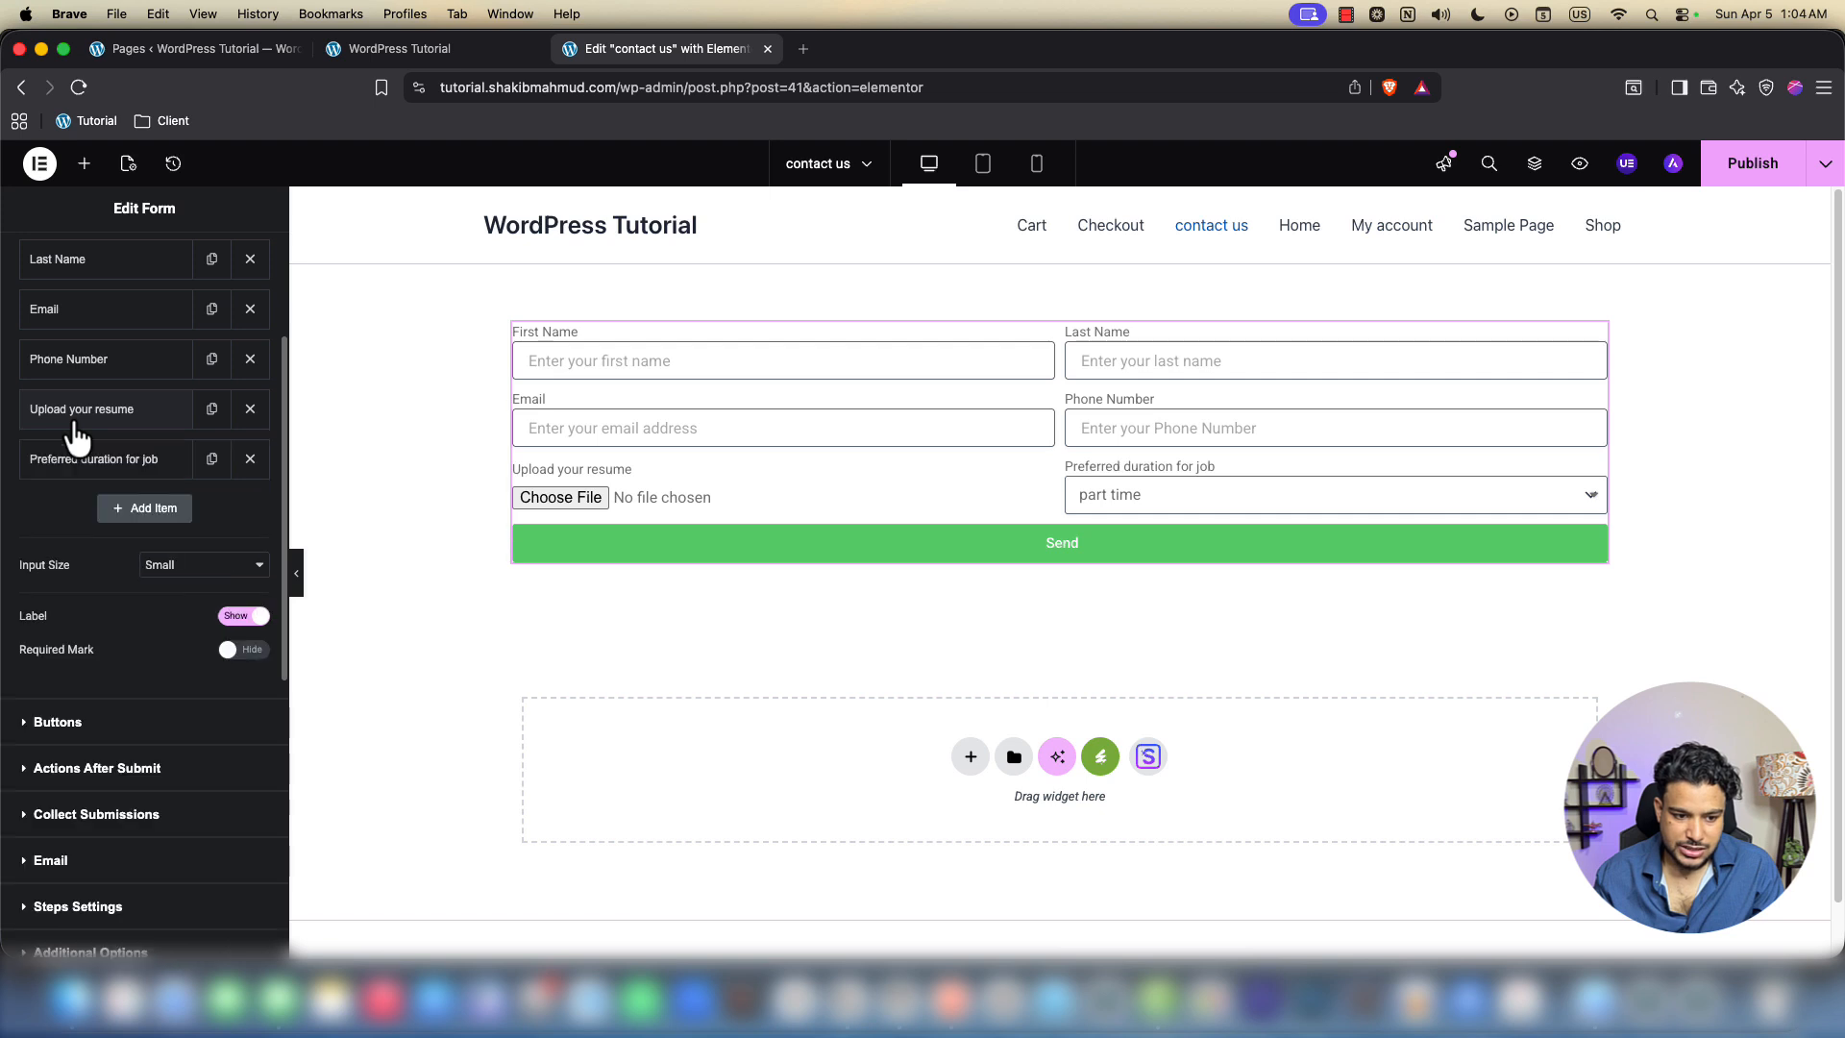
Add a Radio field labelled 'Do you have any job experience ?'
click(146, 510)
click(159, 593)
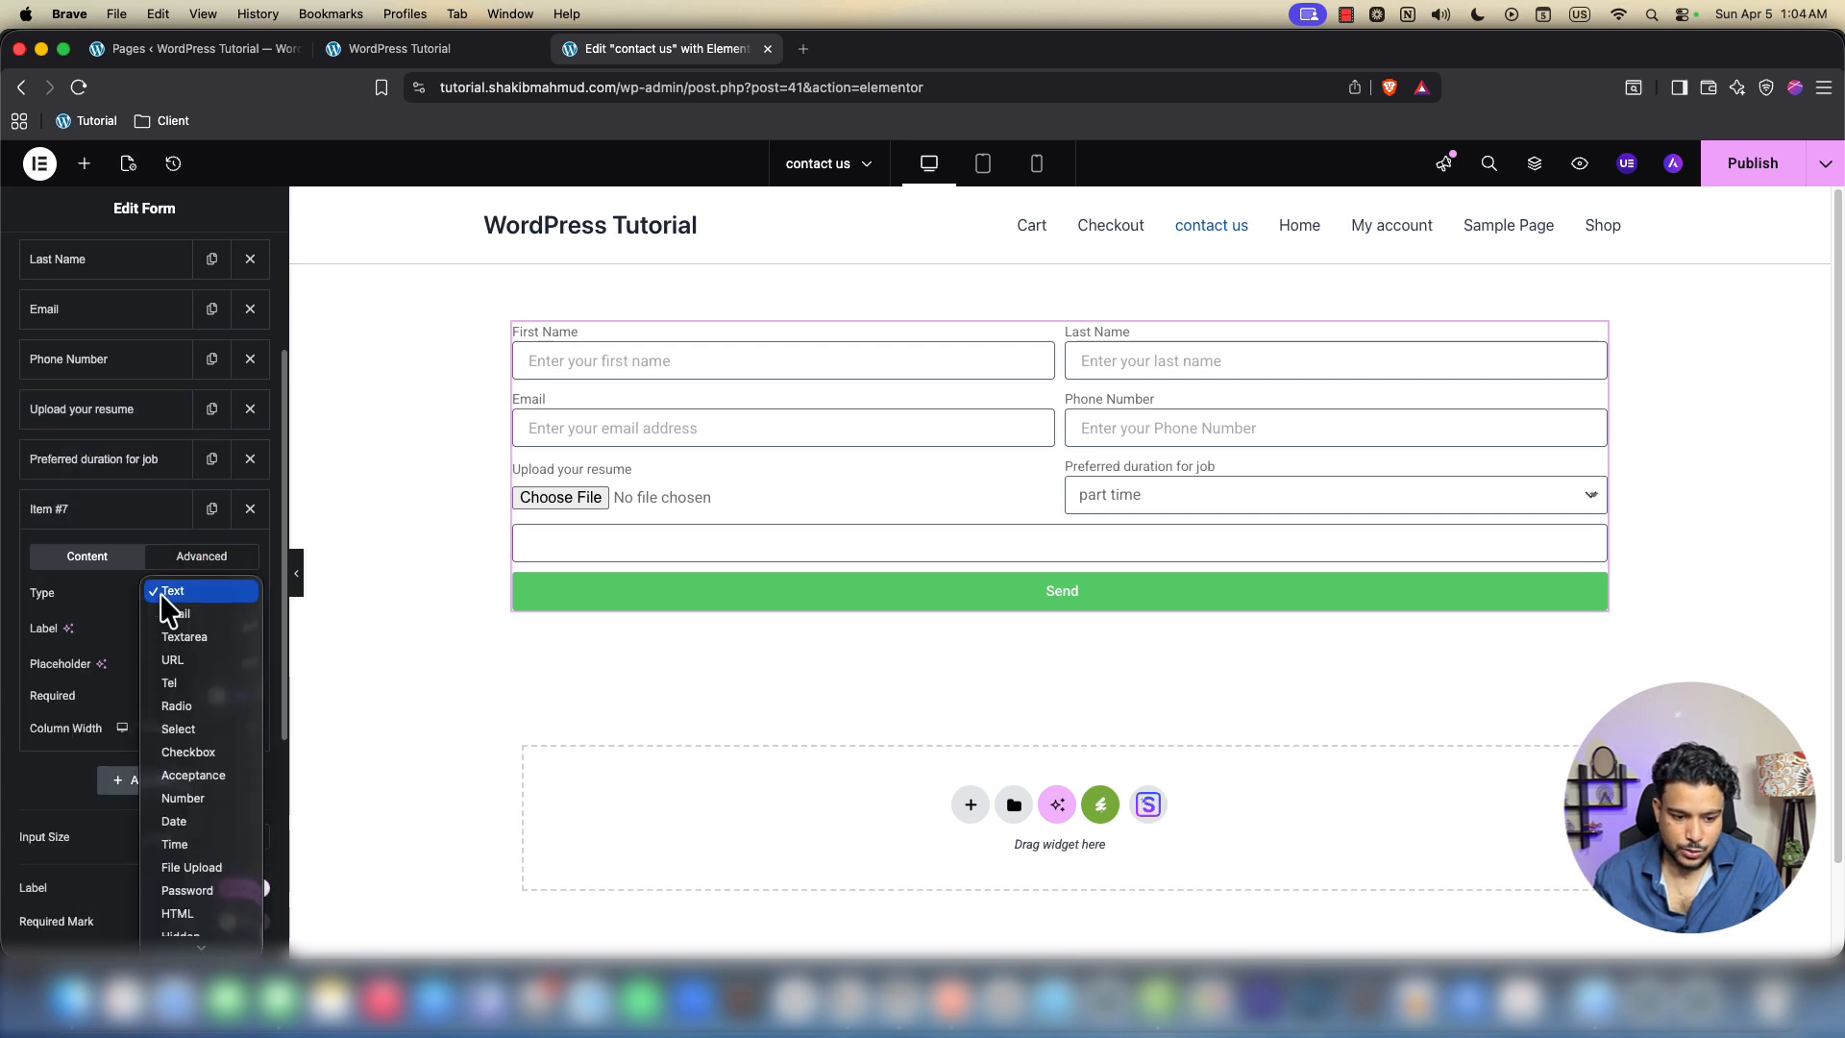
click(175, 705)
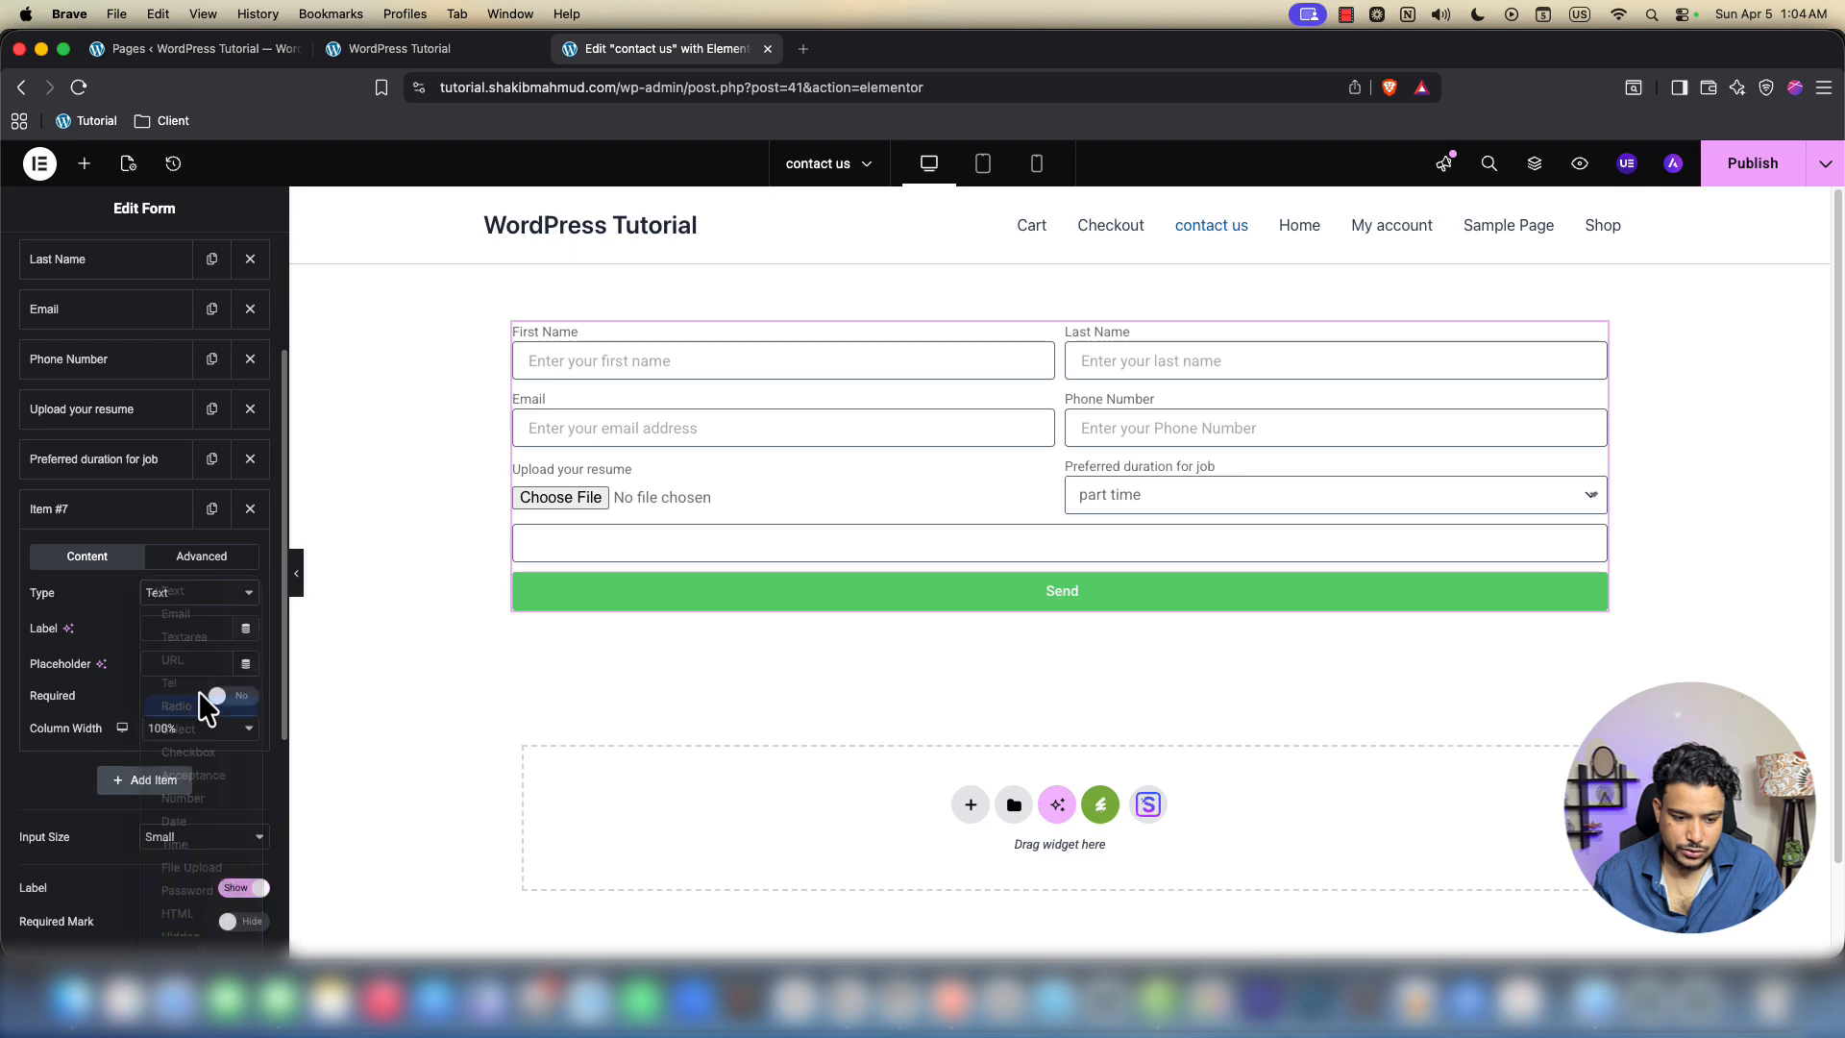
click(167, 629)
text(Do you have)
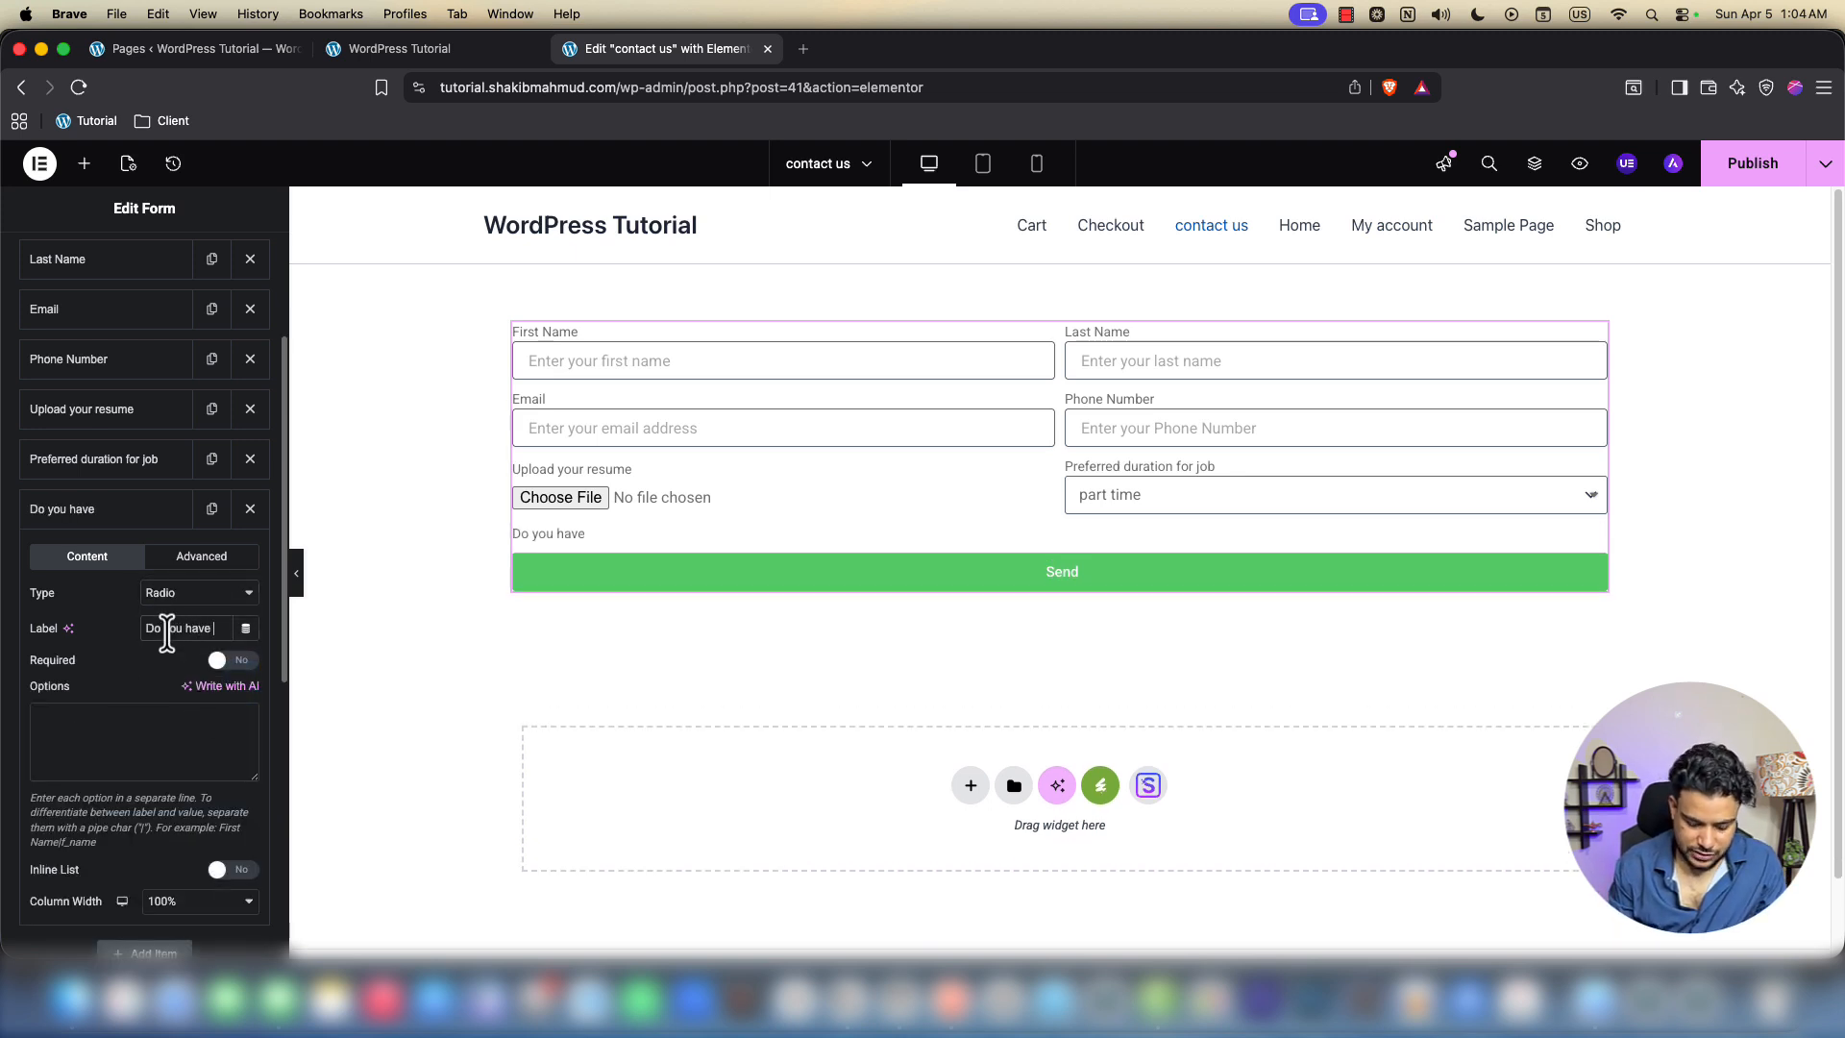
text( any jo)
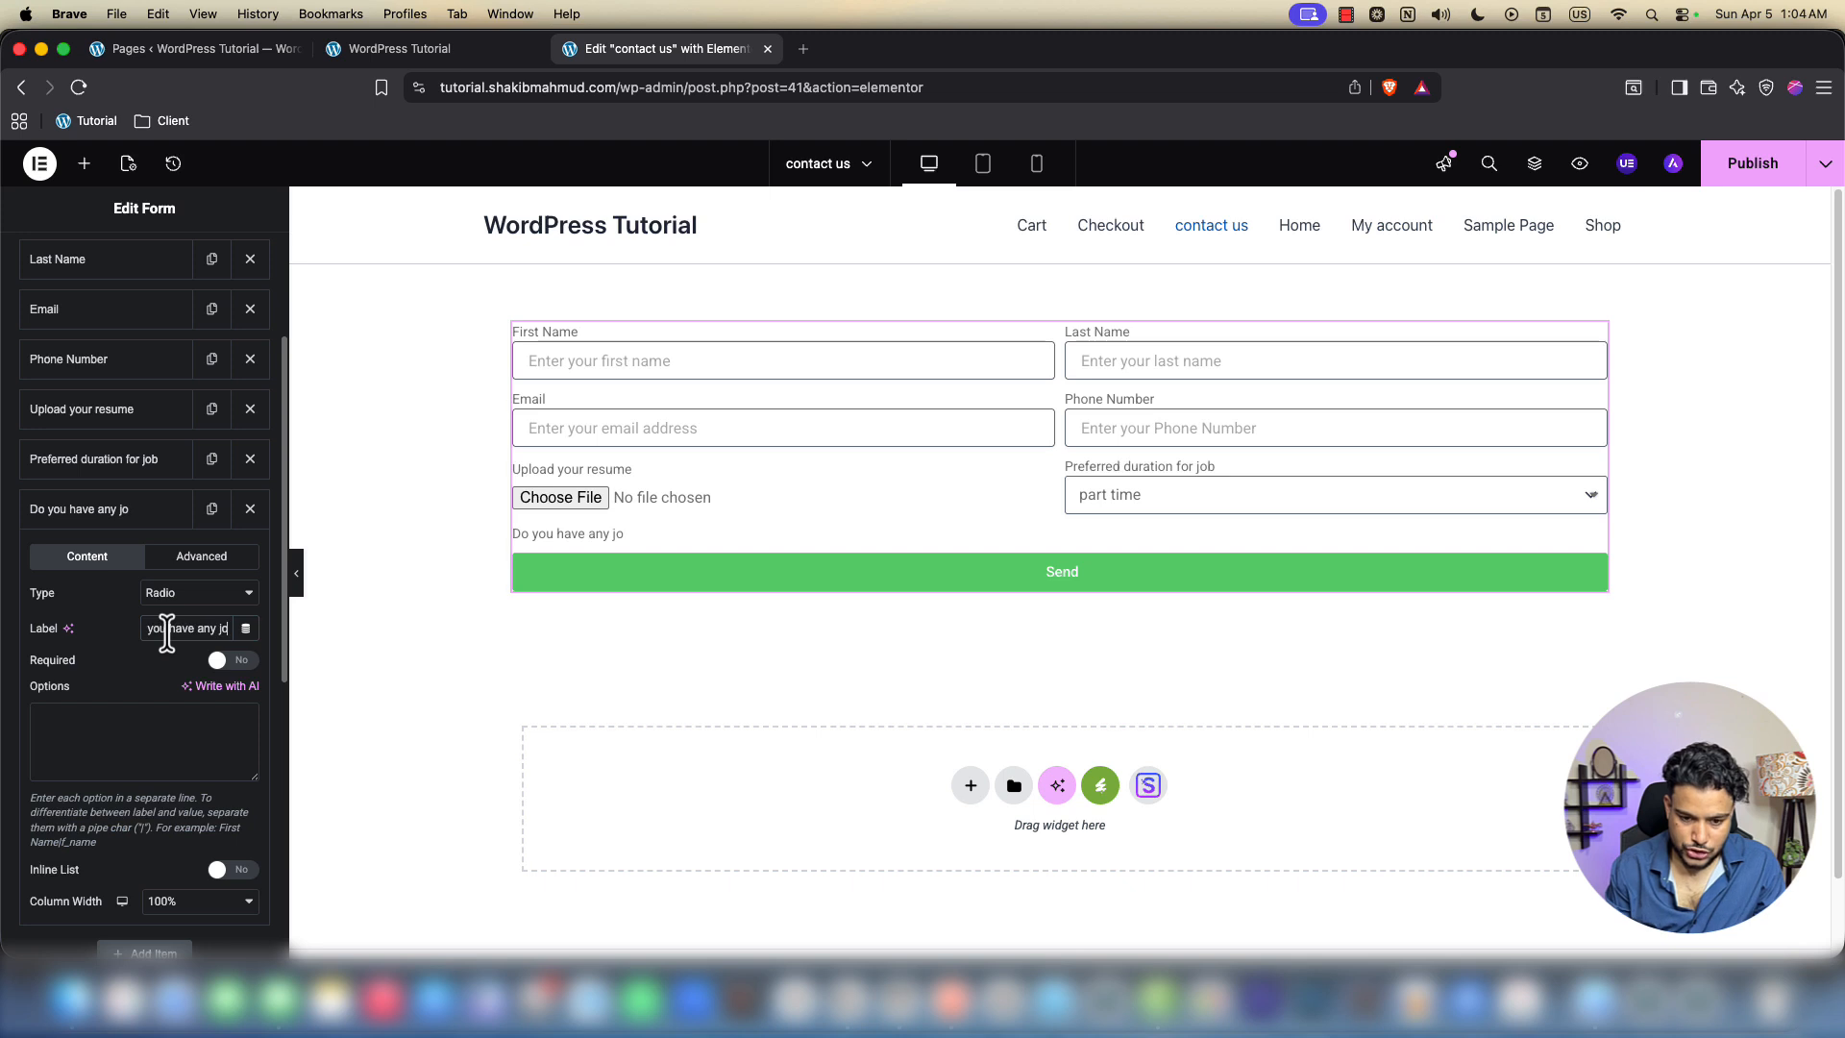
text(b experience)
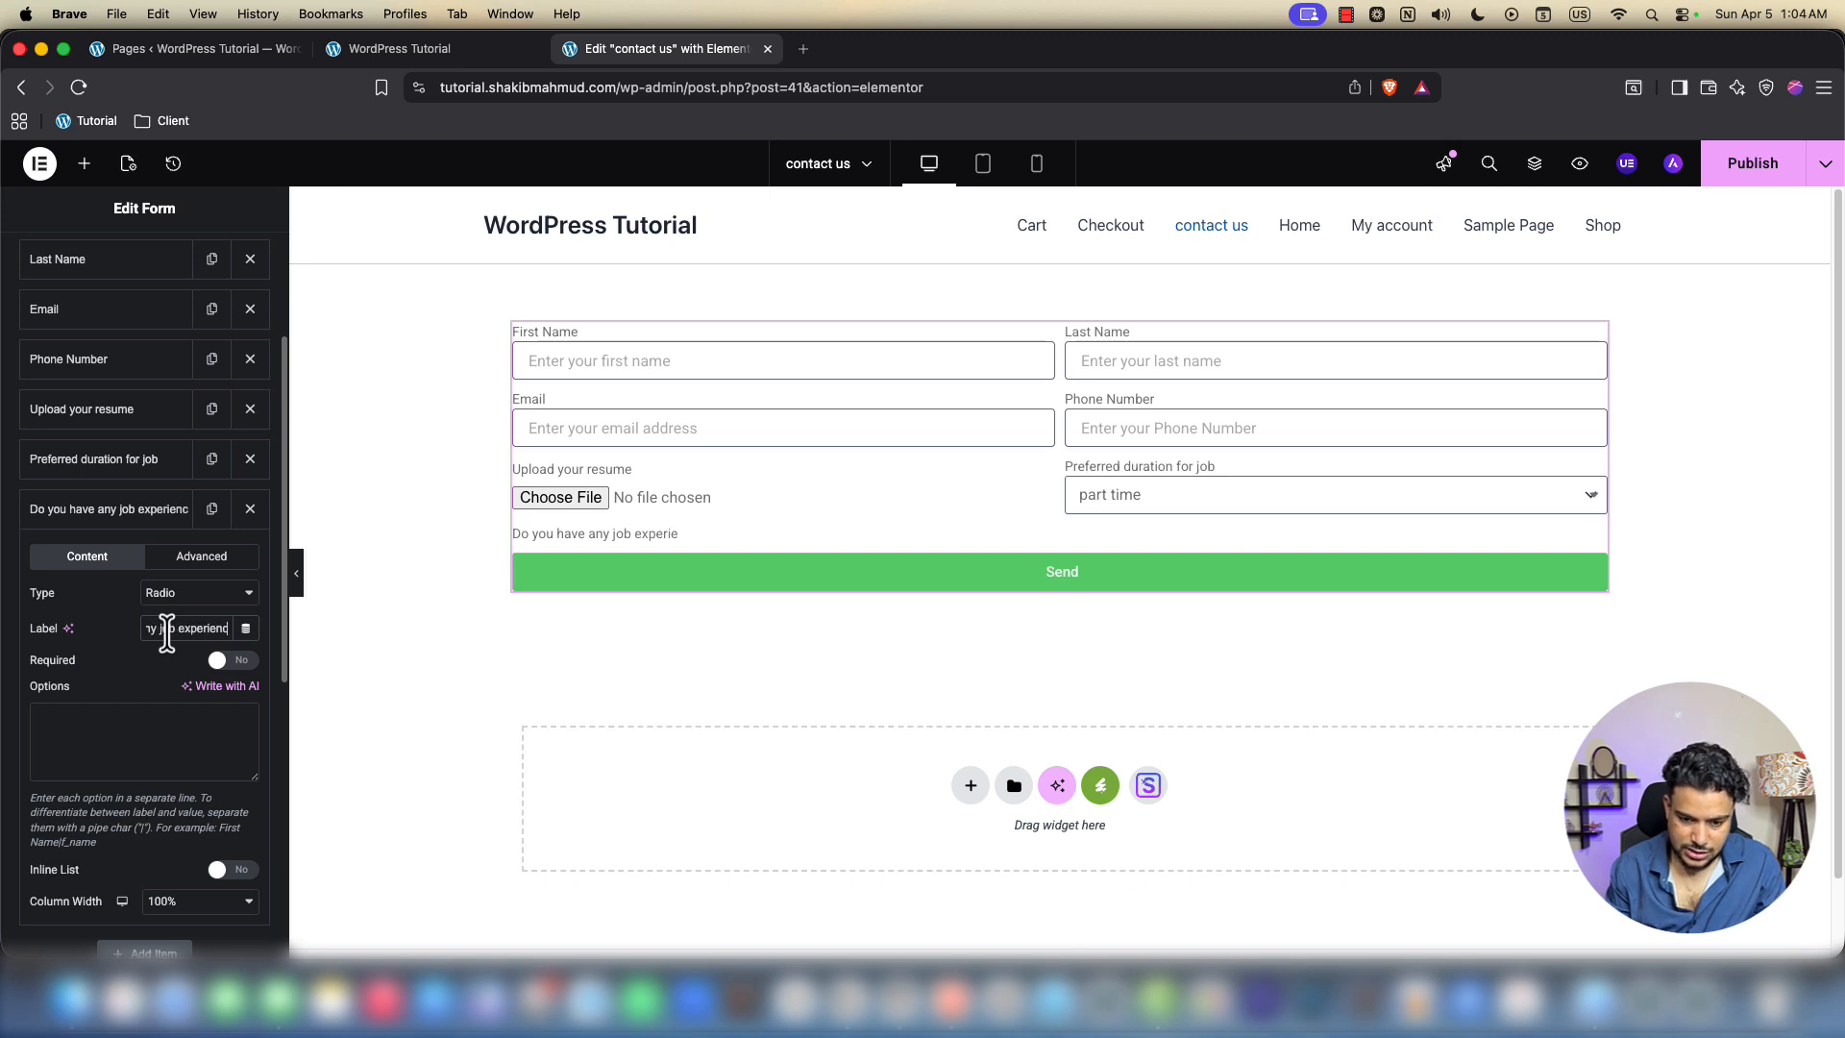
text( ?)
Give the radio question the answer options Yes and No on separate lines
click(135, 701)
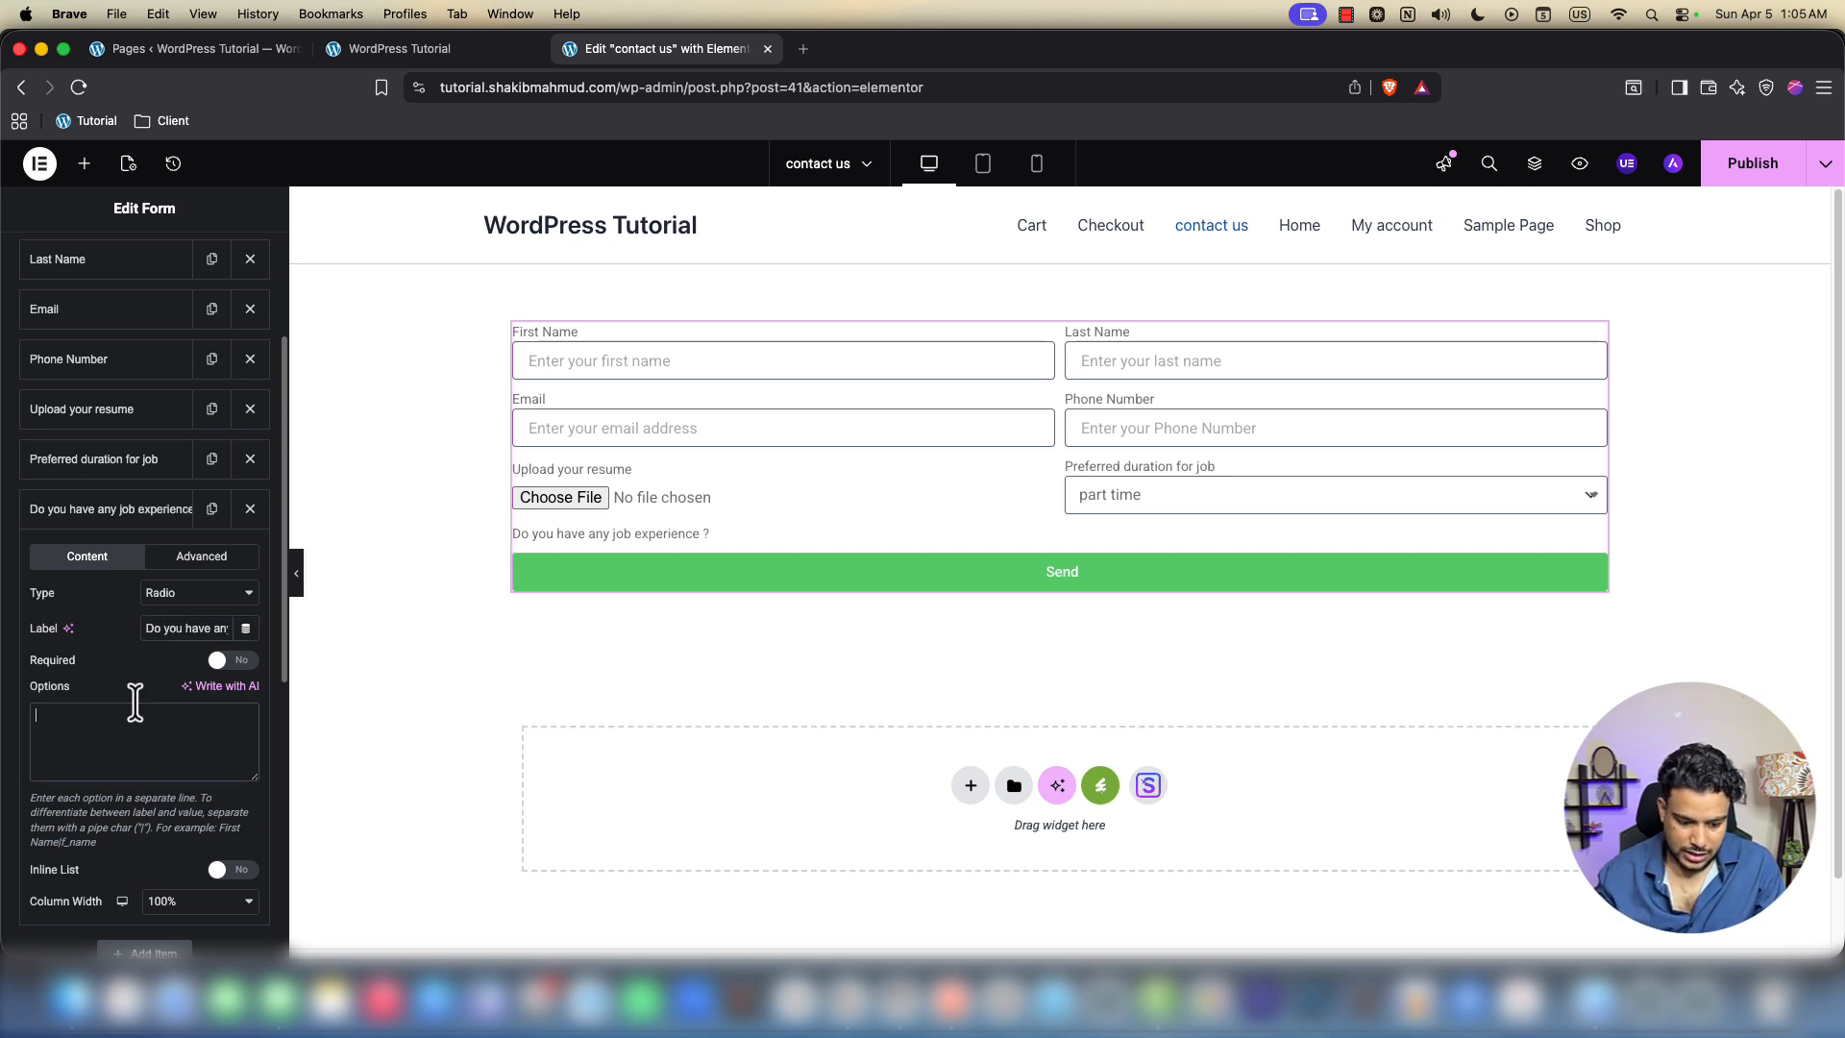
text(Yes)
key(Return)
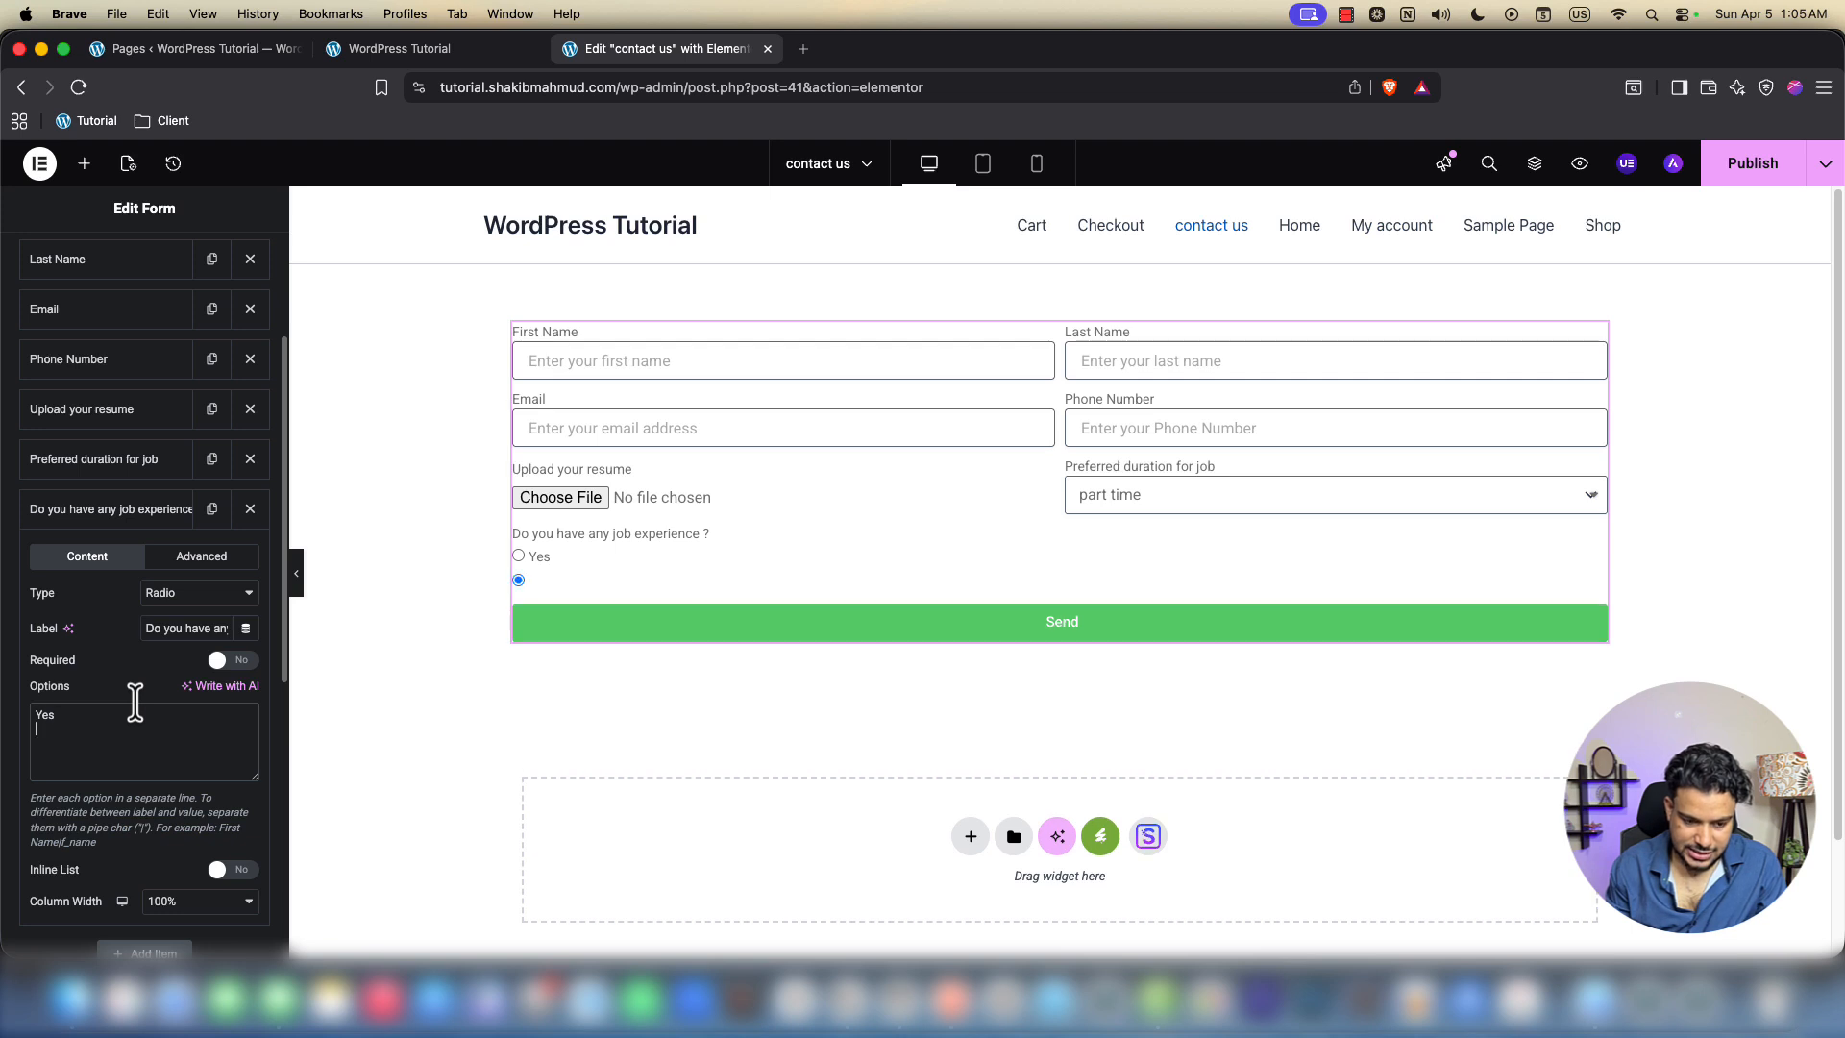
text(No)
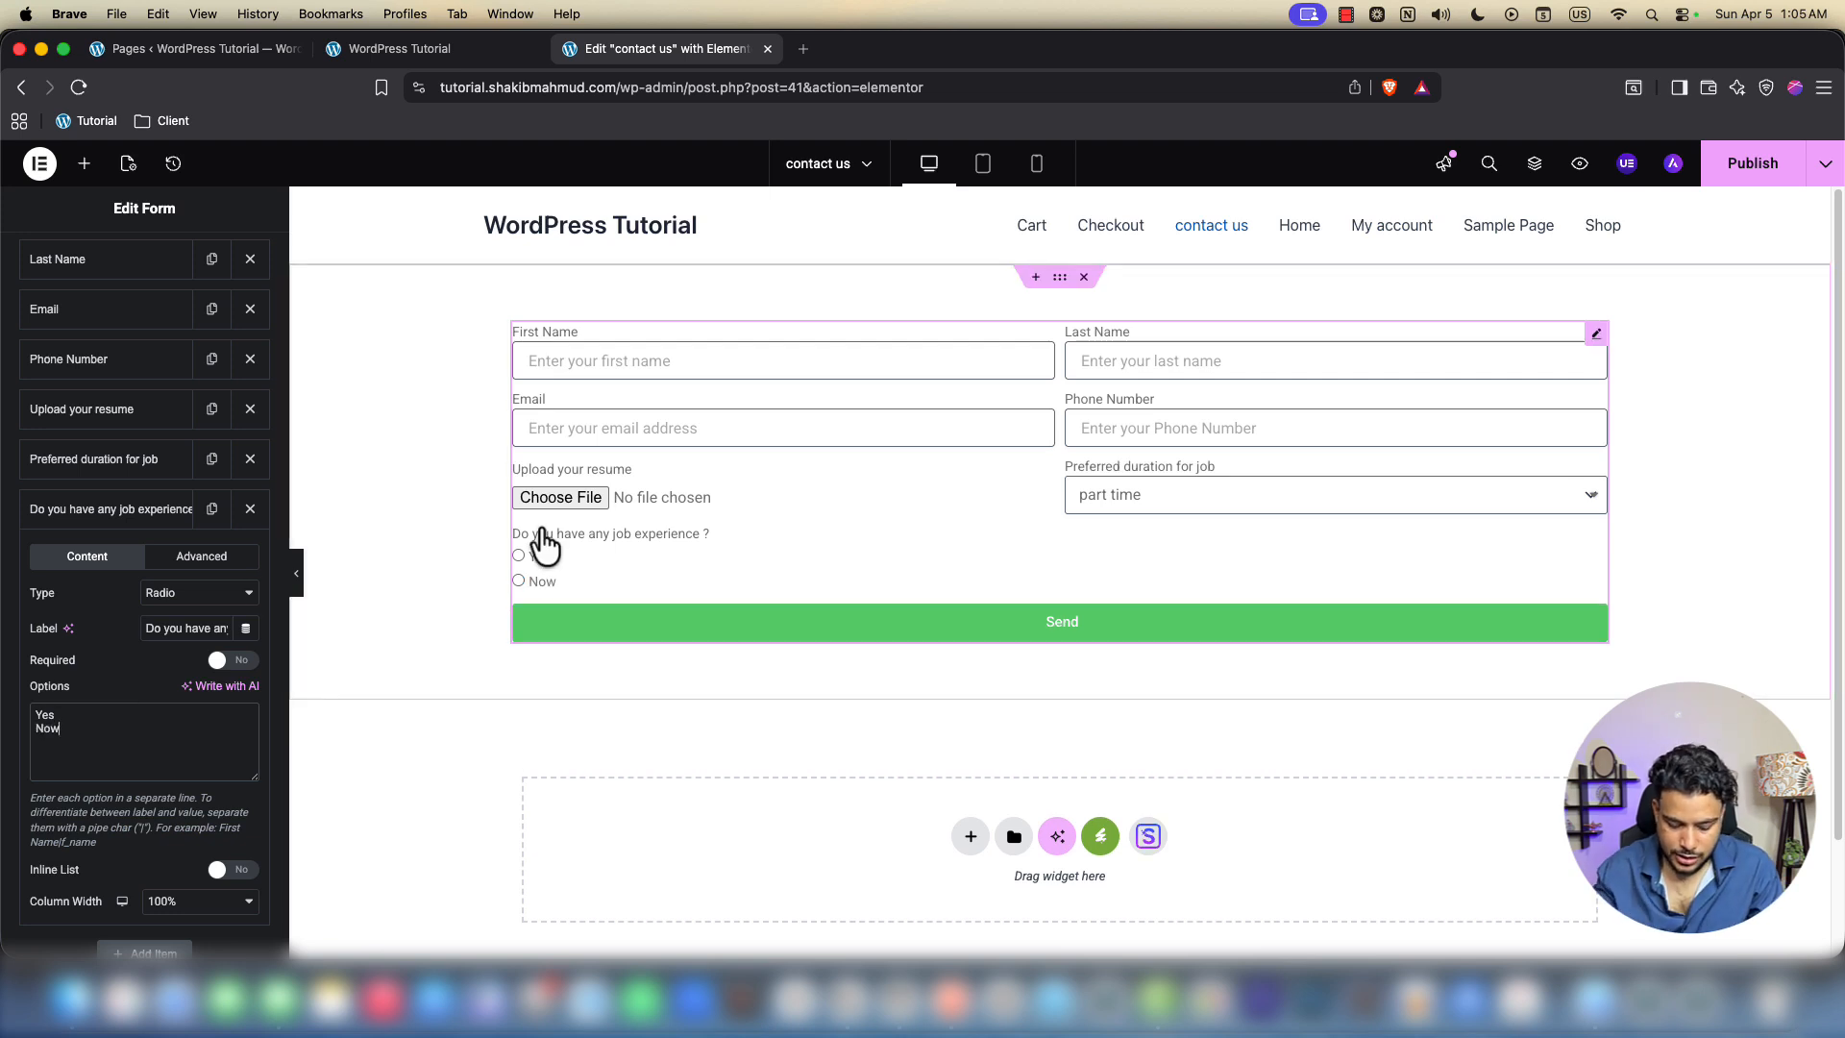
Test picking Yes and No in the form preview, then collapse the question
right_click(659, 469)
click(457, 571)
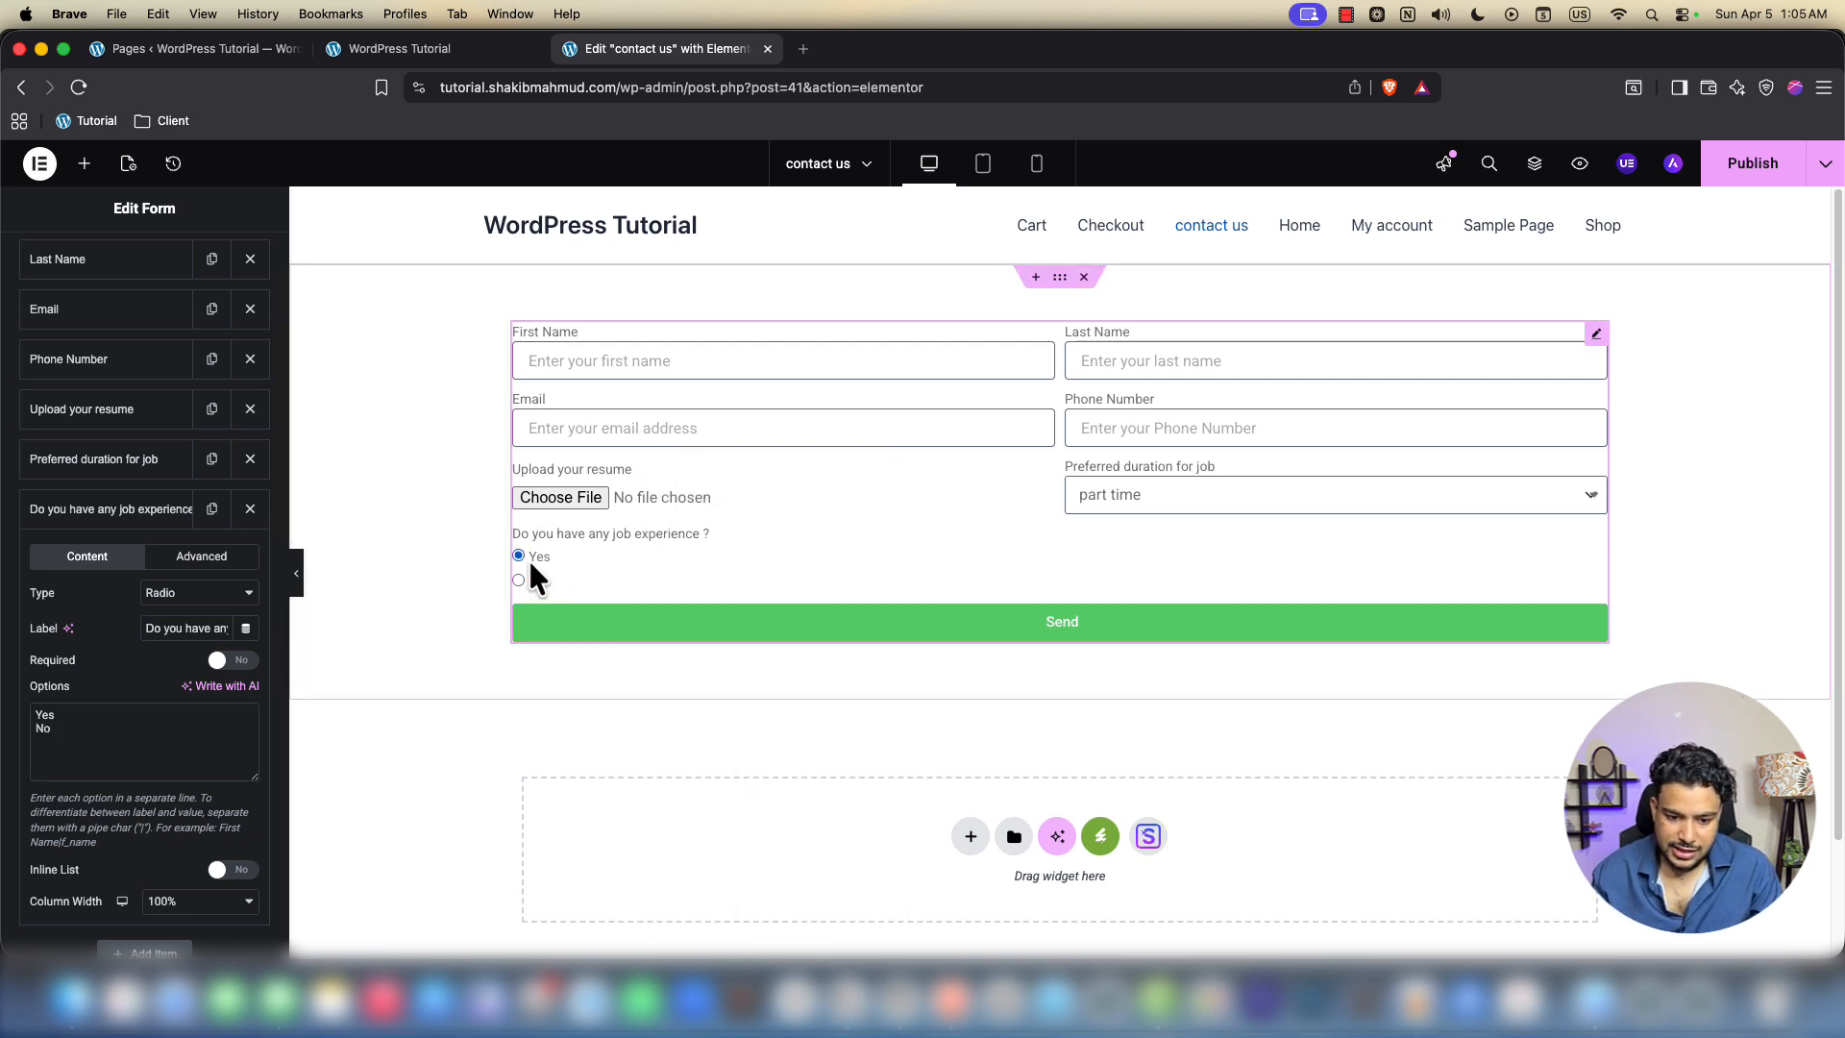
click(519, 580)
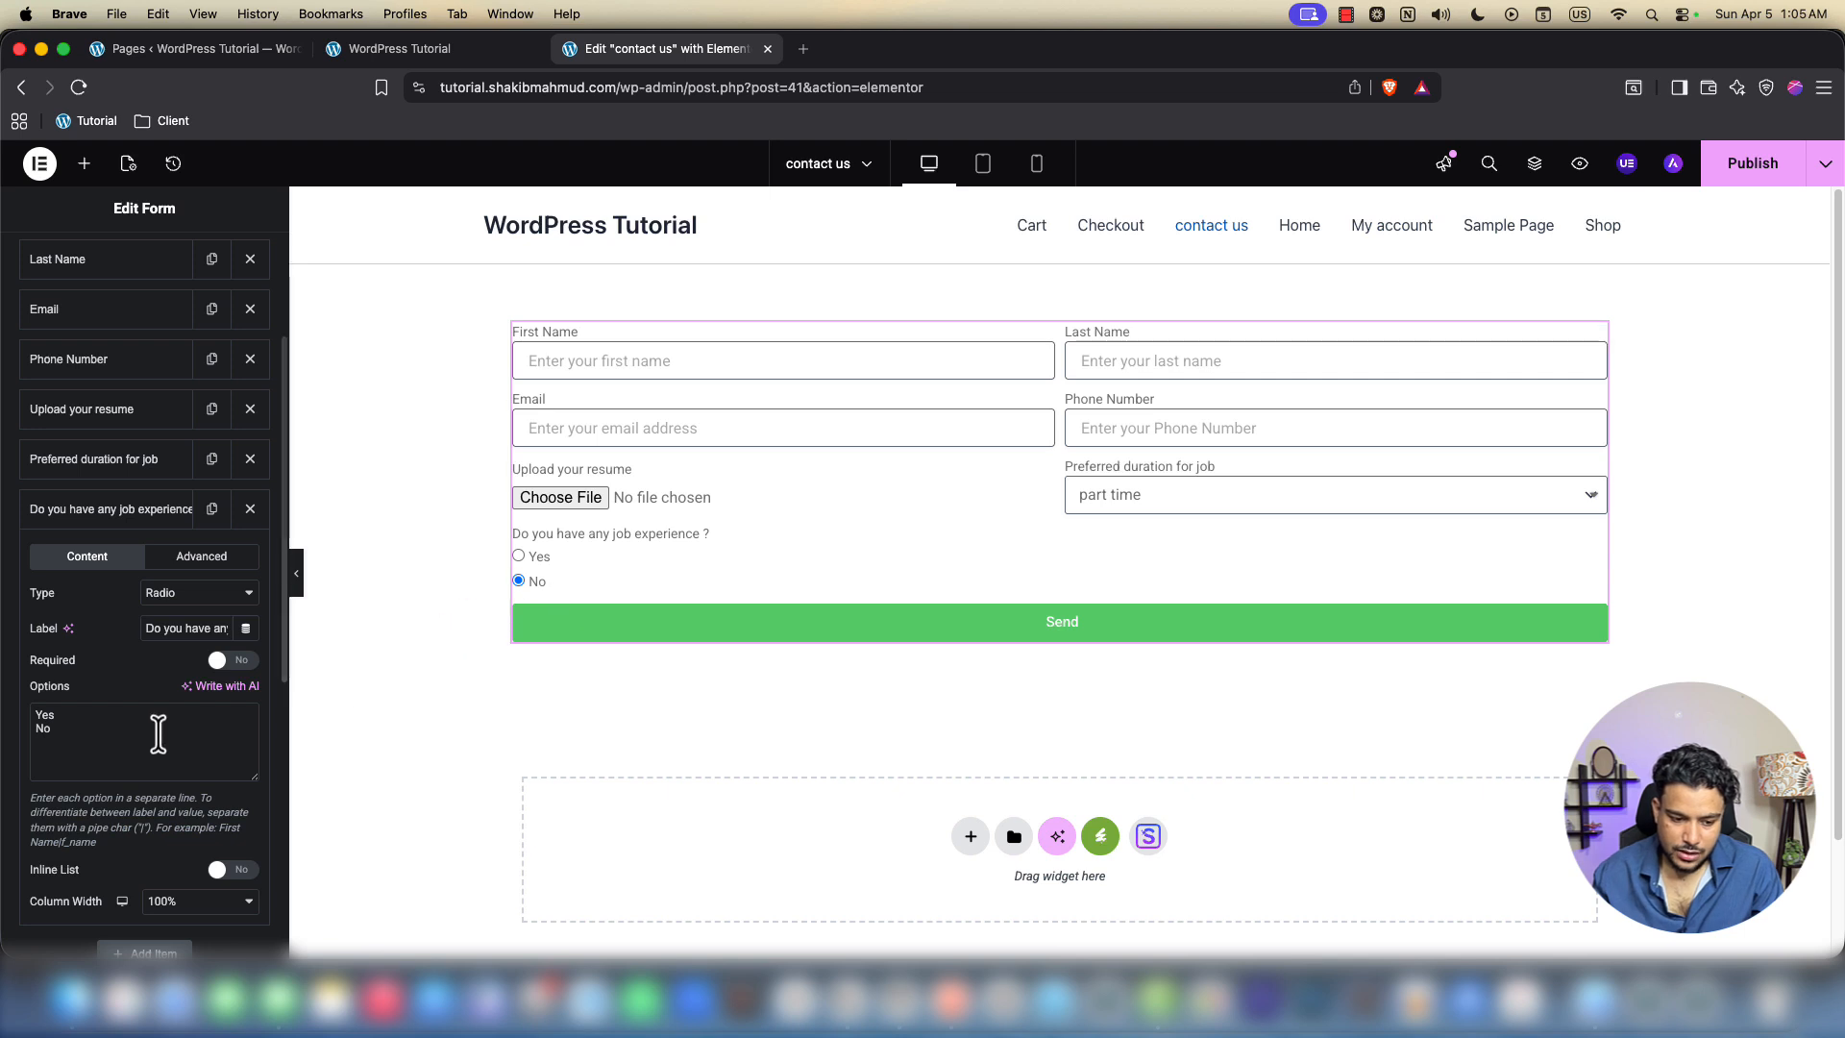
click(113, 521)
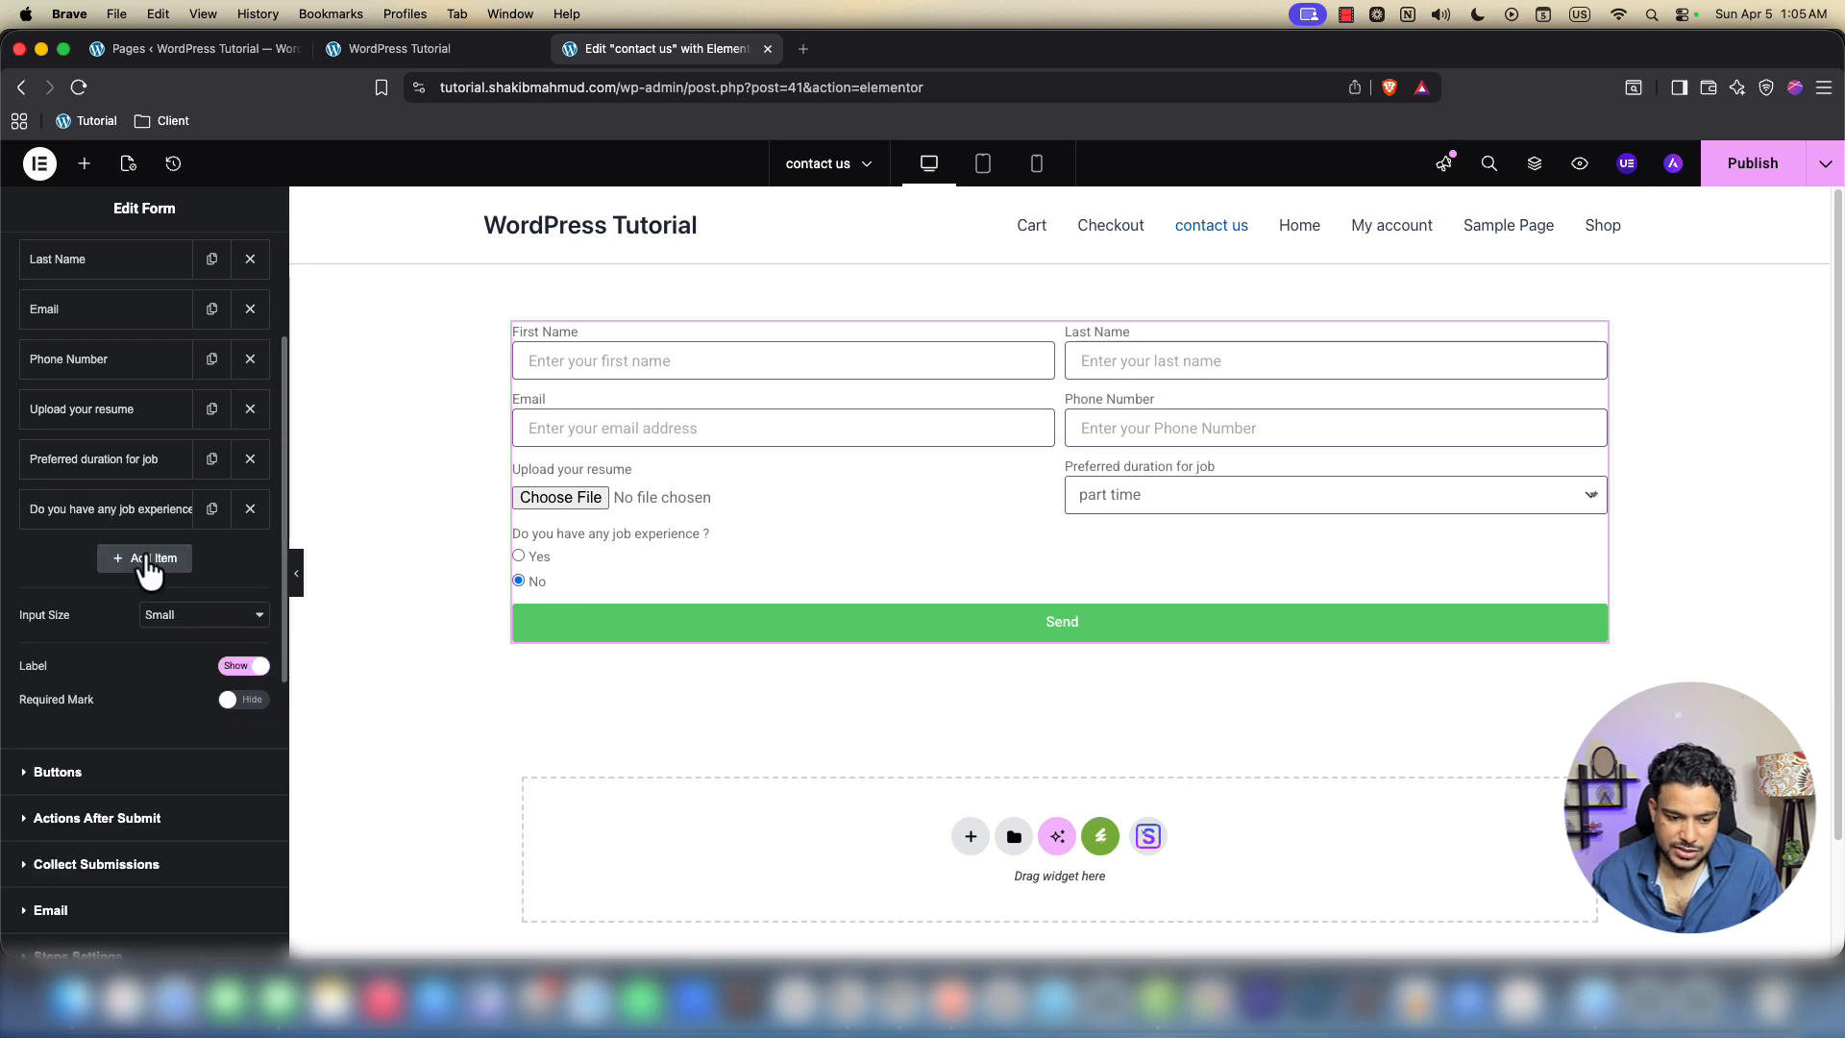
click(144, 557)
Make the new field a Checkbox labelled 'What skills do you have?'
click(158, 640)
click(164, 651)
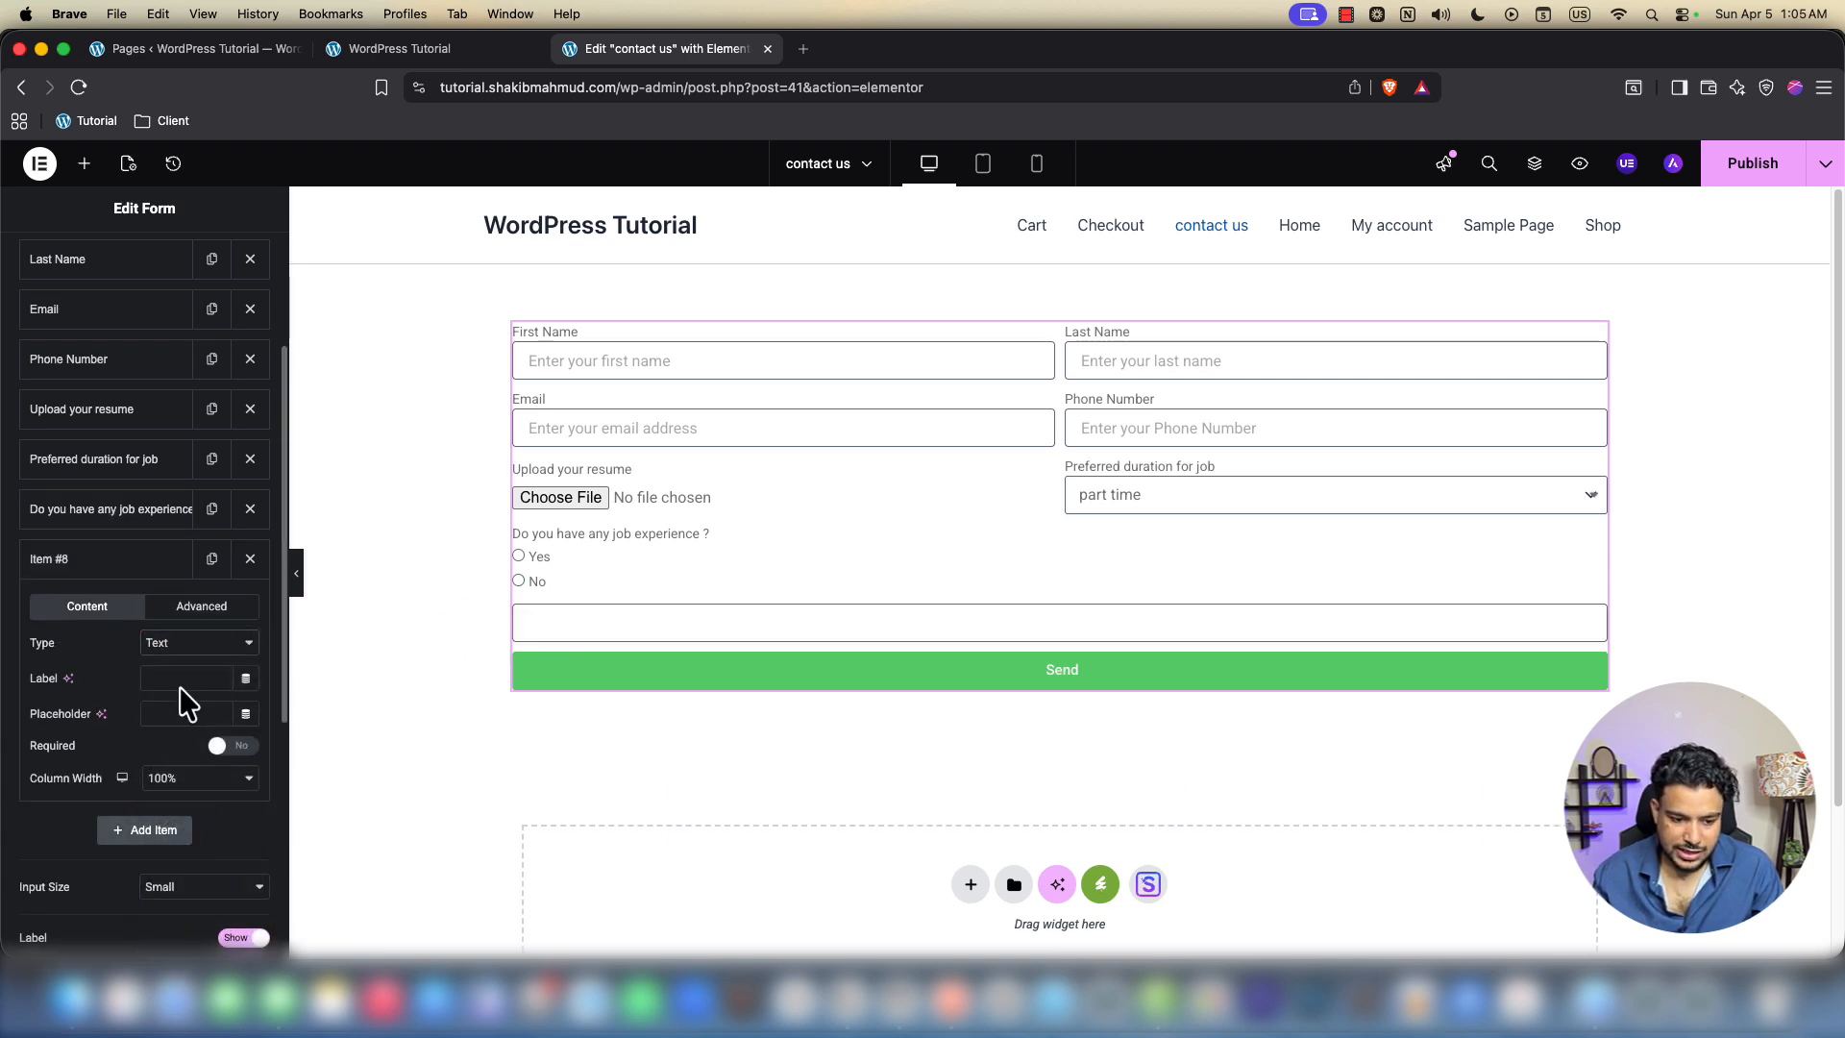
click(179, 679)
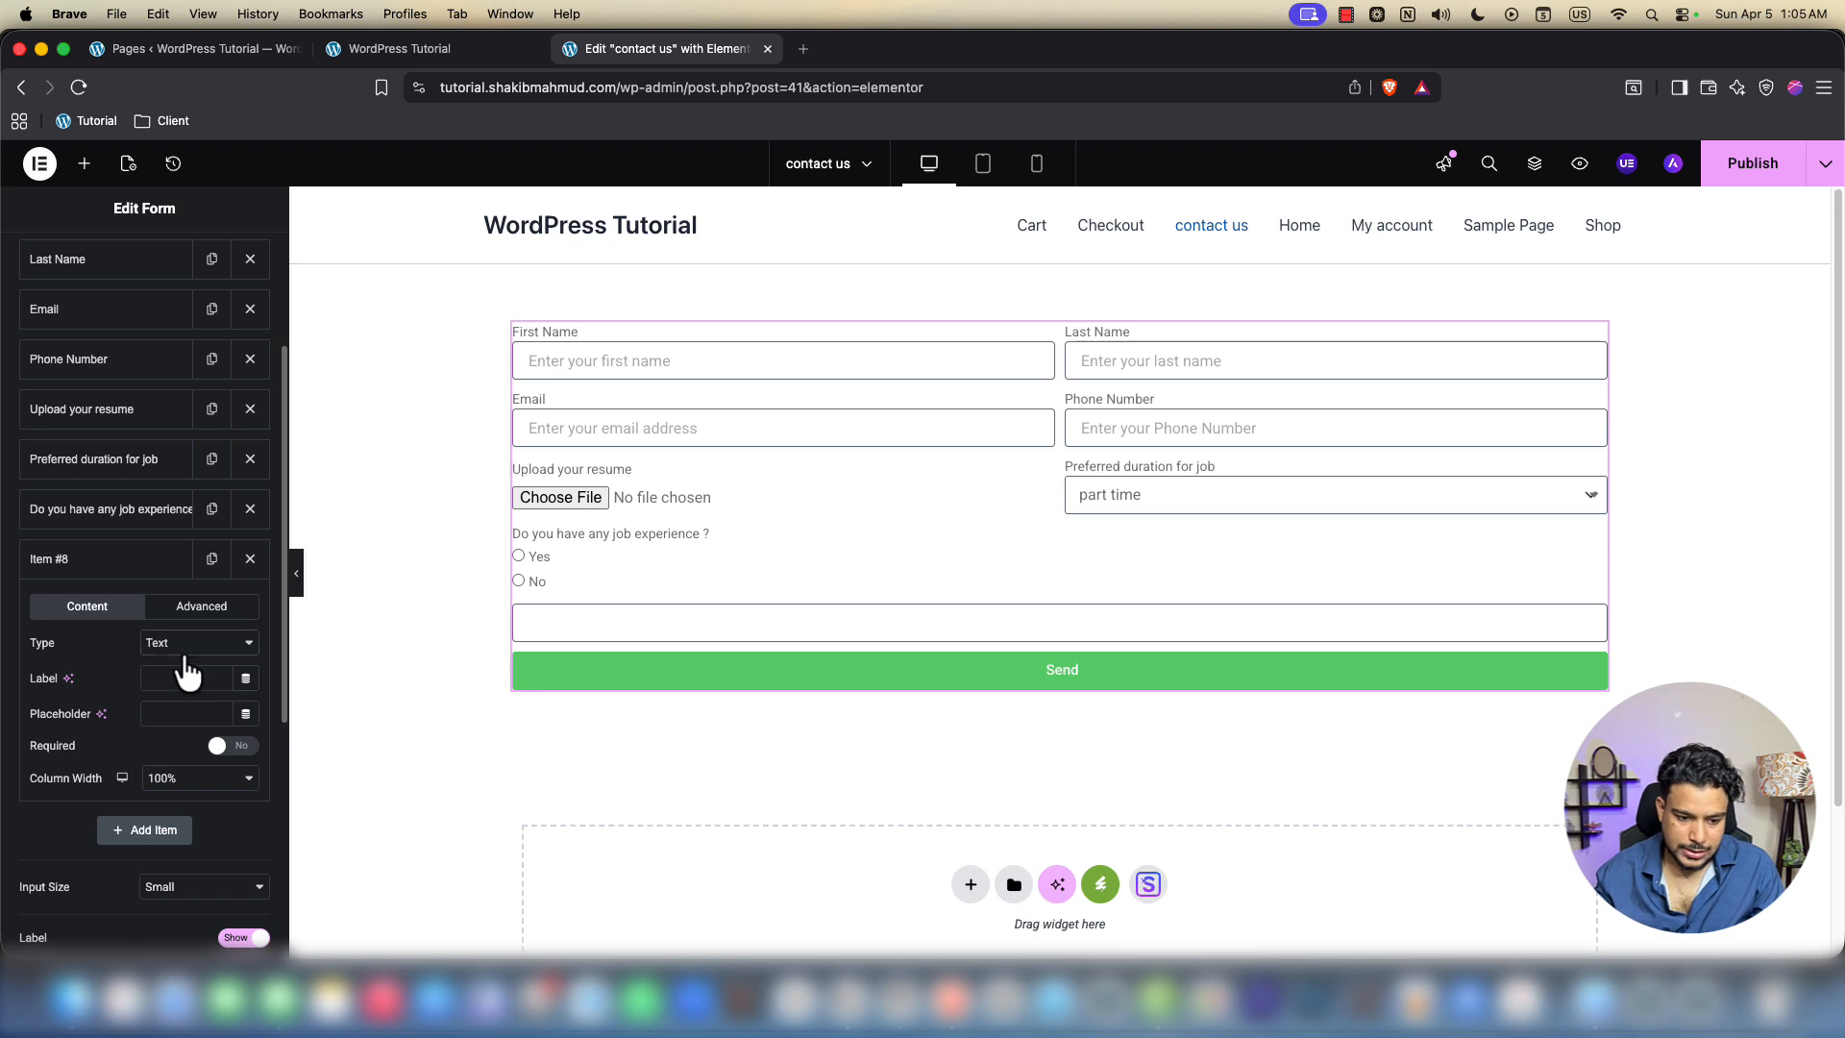
click(186, 642)
scroll(231, 826, down, 3)
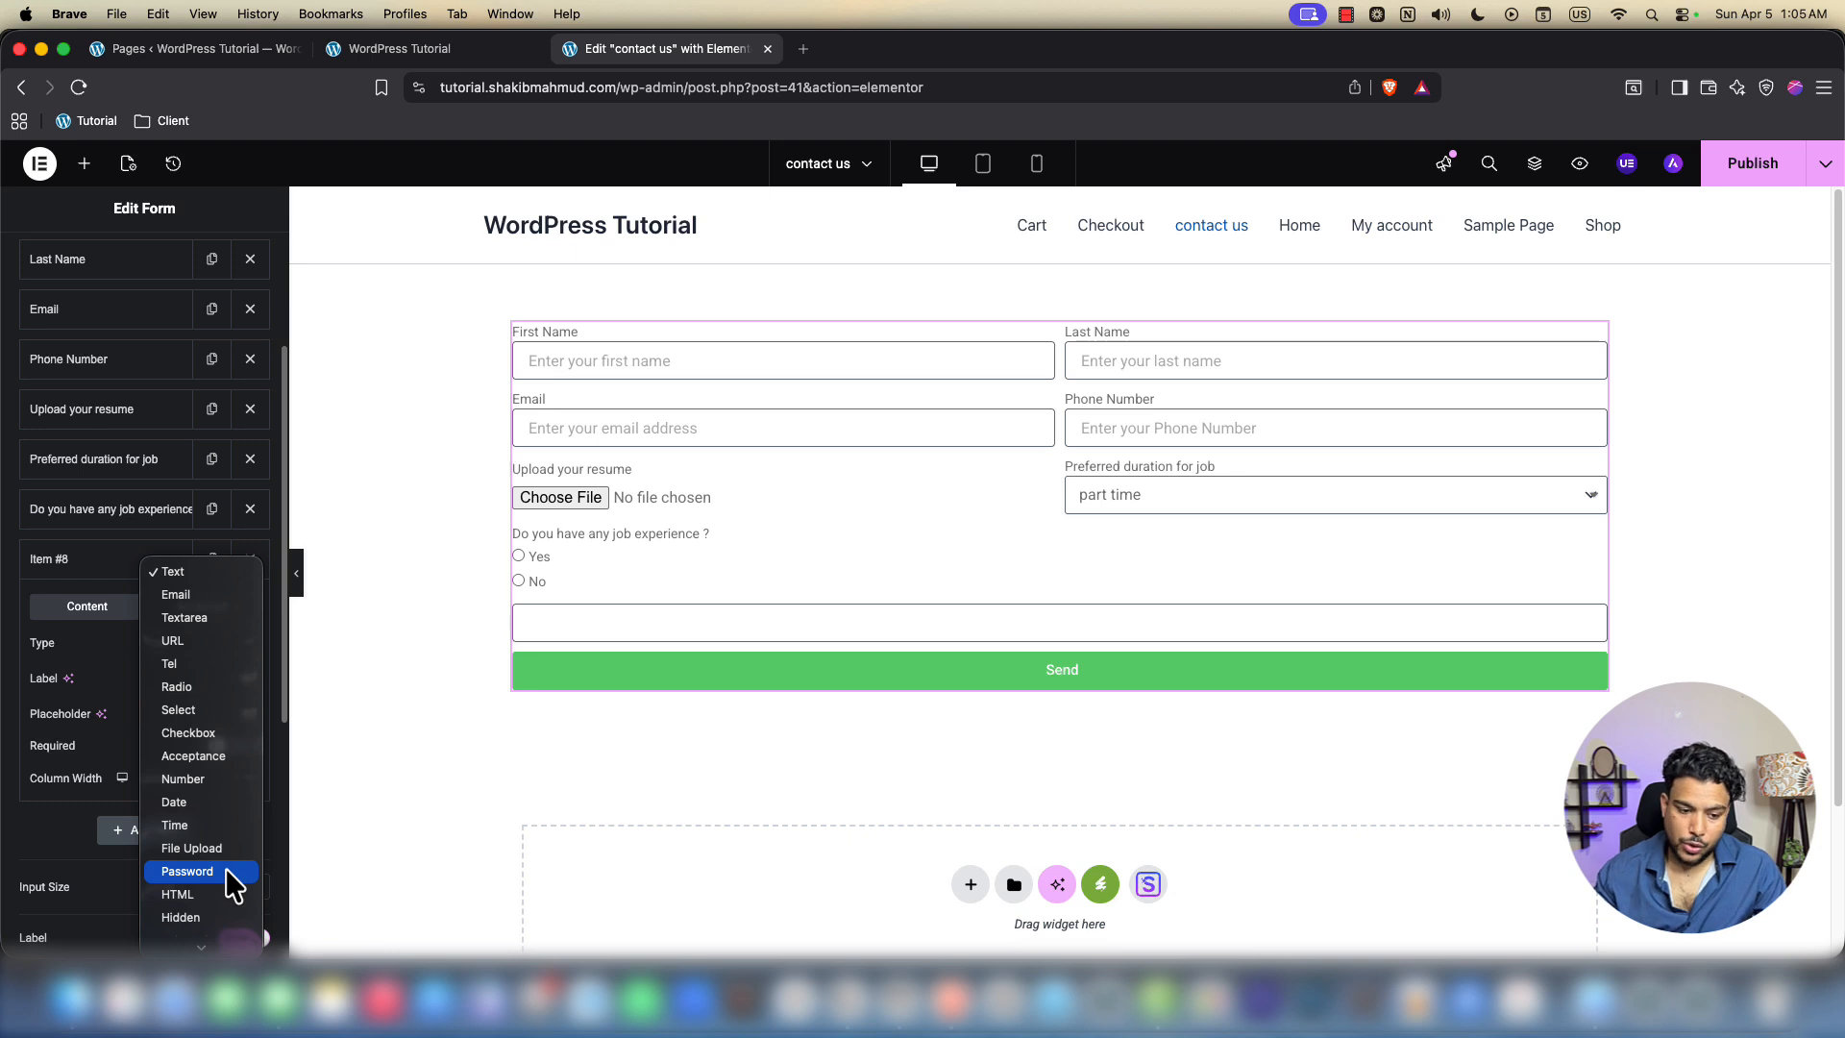
click(61, 692)
click(149, 642)
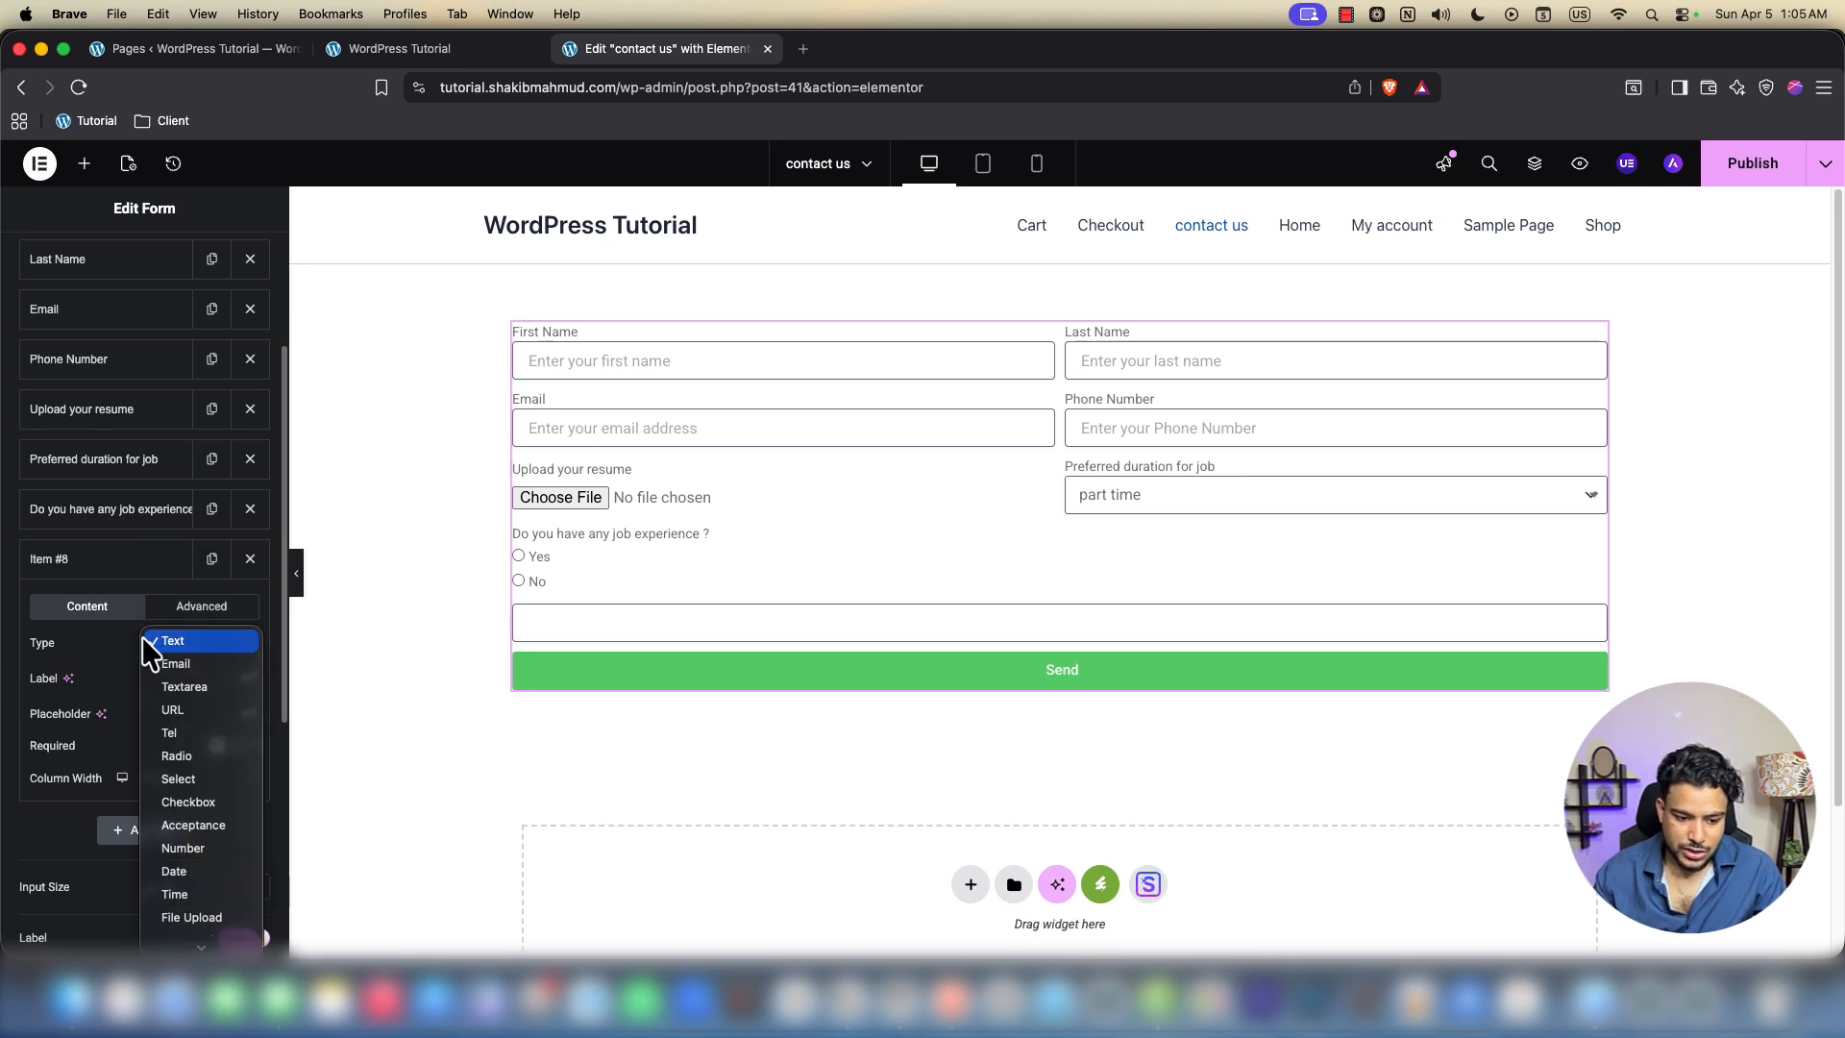
click(194, 800)
click(173, 678)
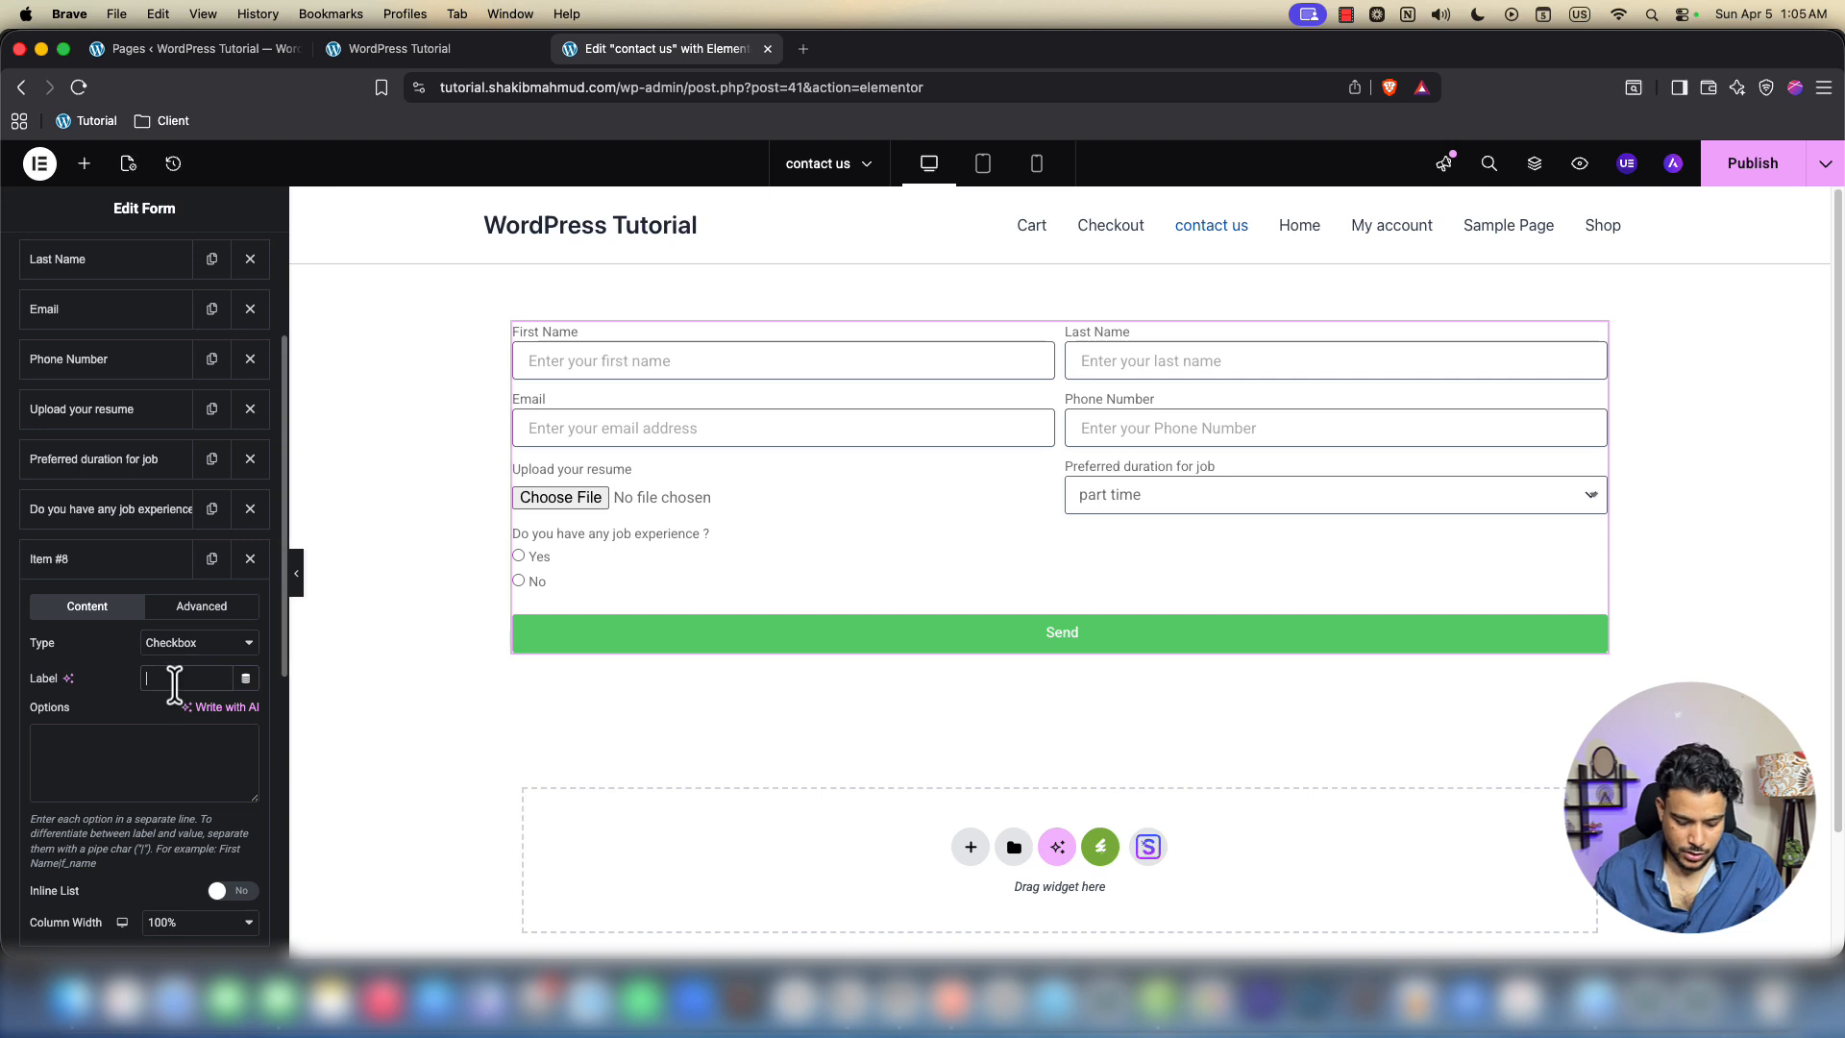
text(WHAT)
key(BackSpace)
key(BackSpace)
key(BackSpace)
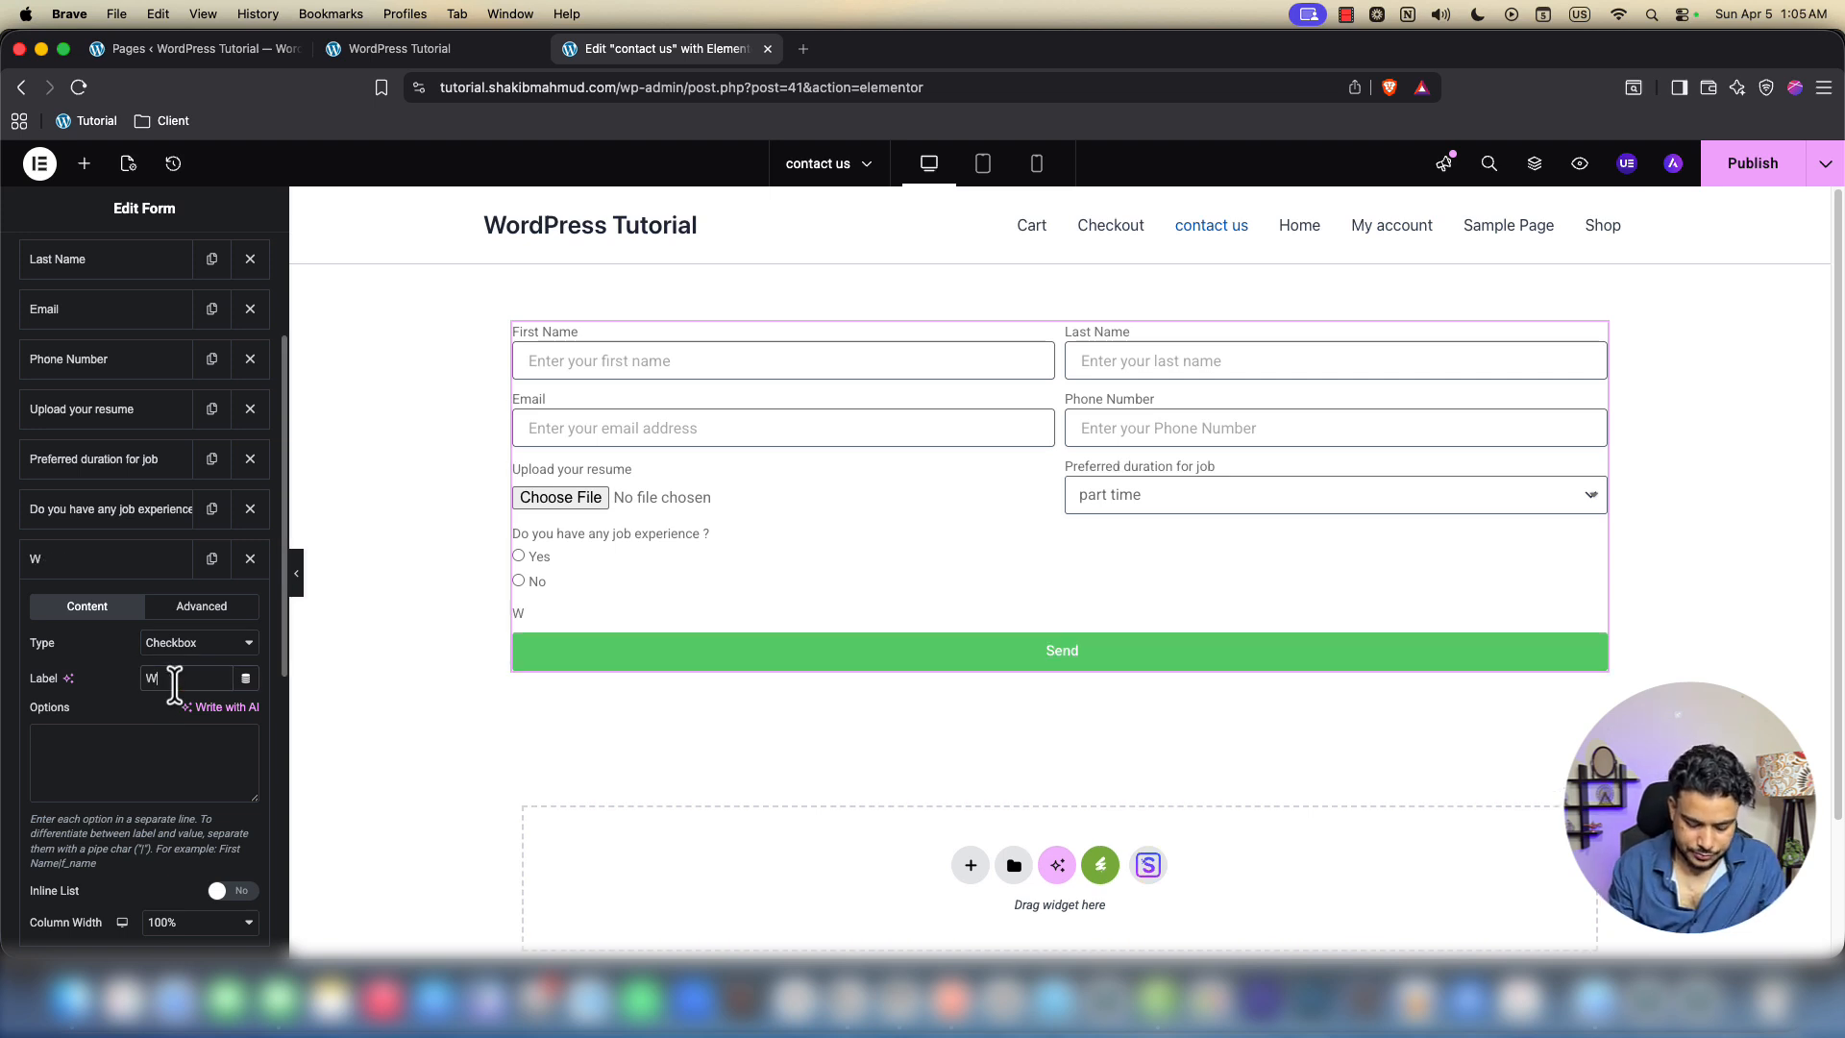
text(hart)
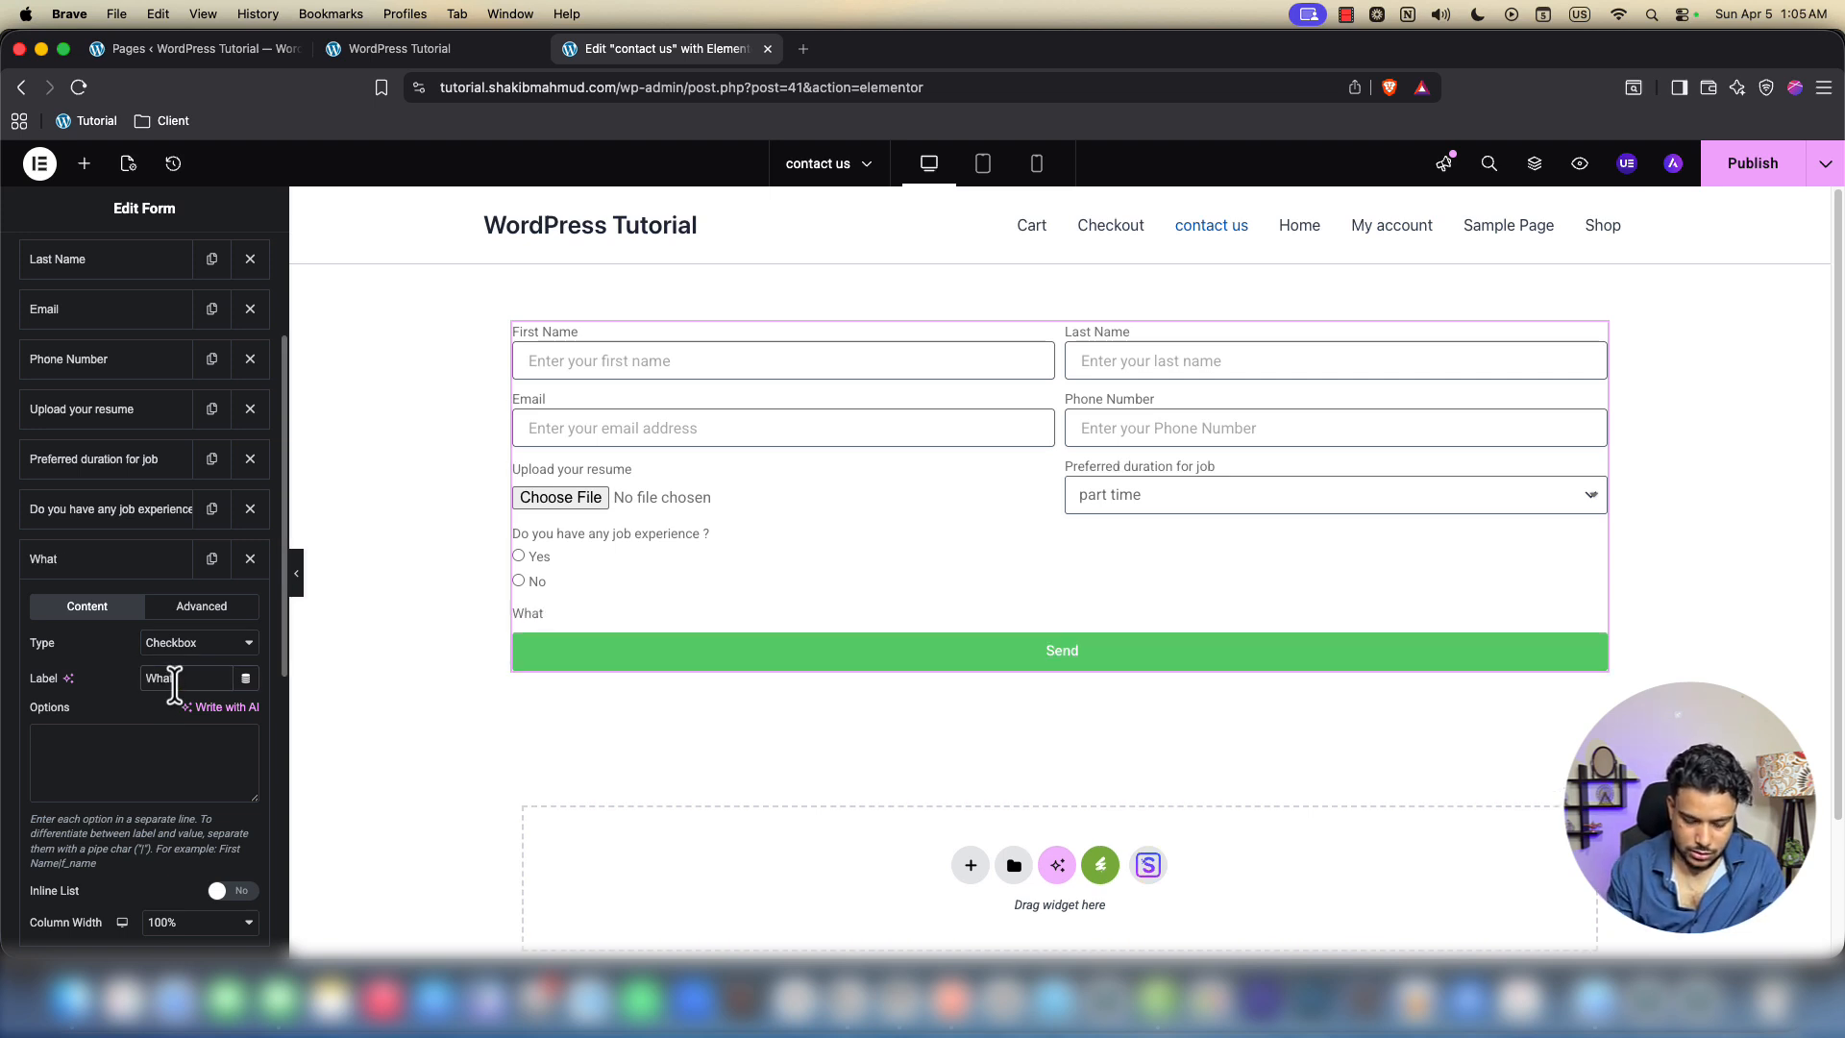
text( skills)
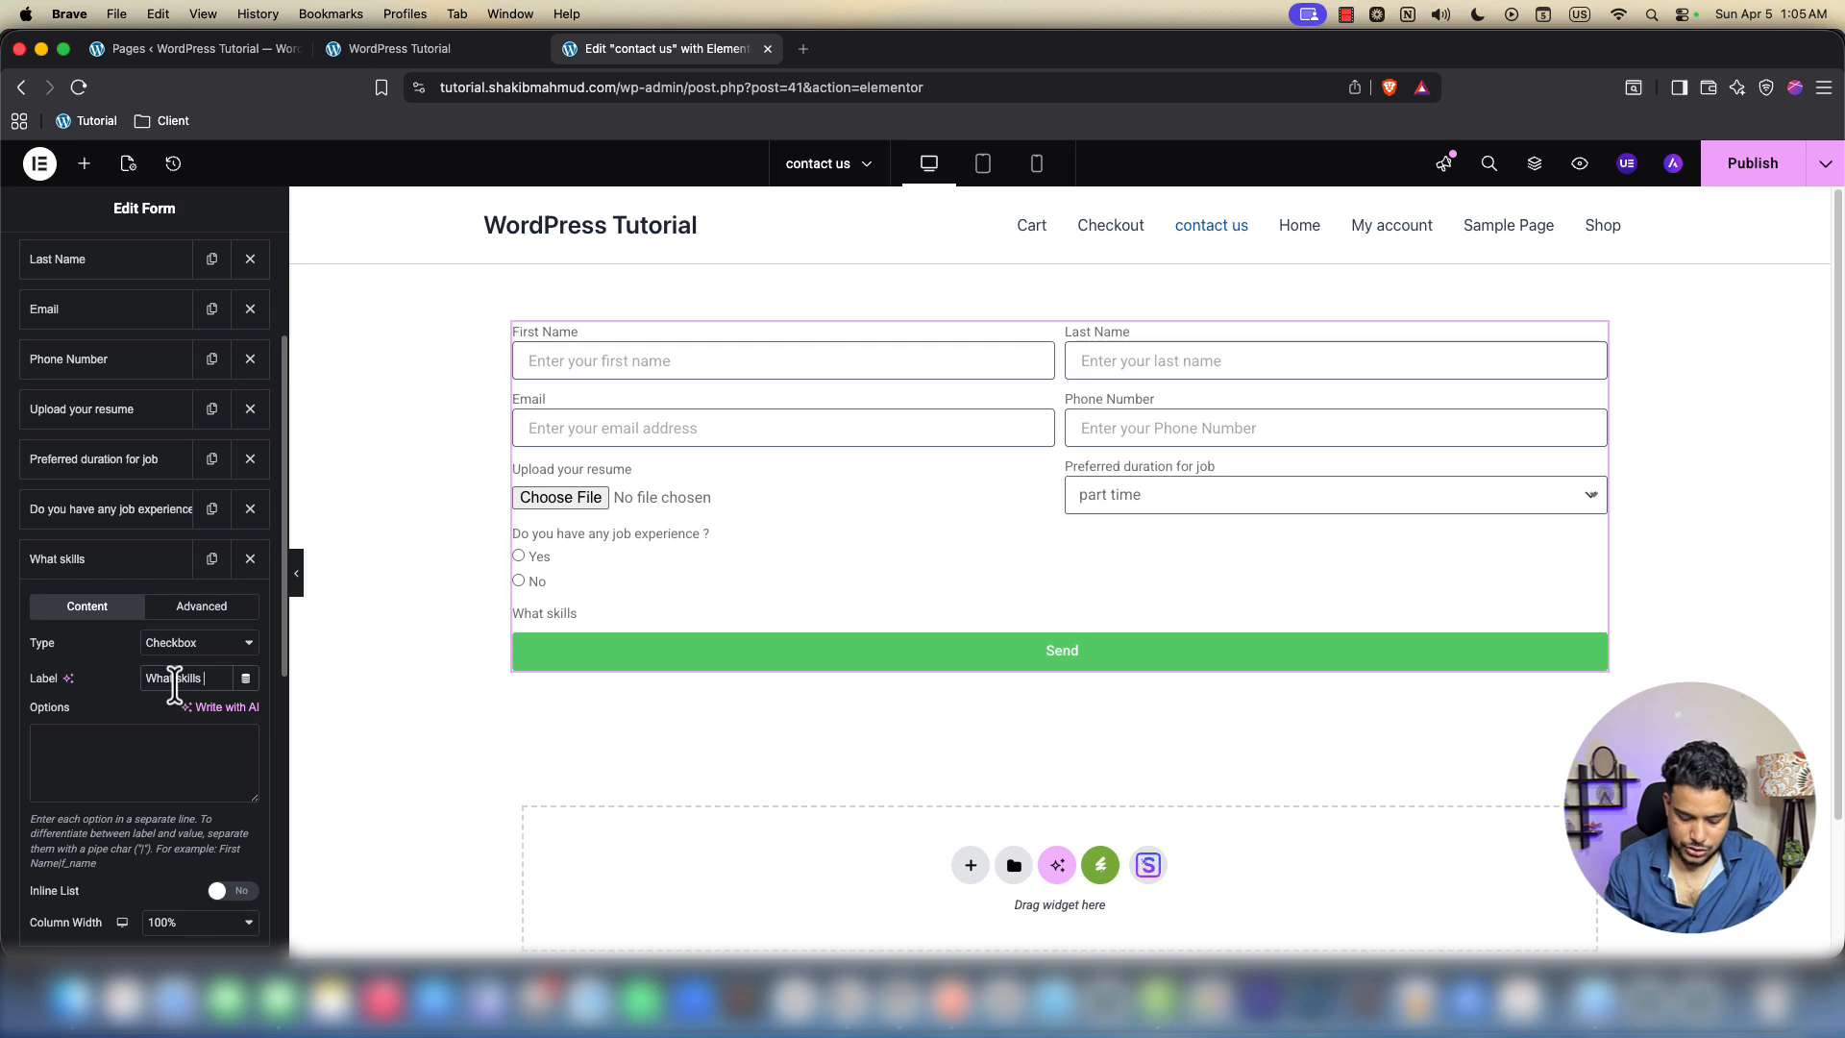
text( do you have)
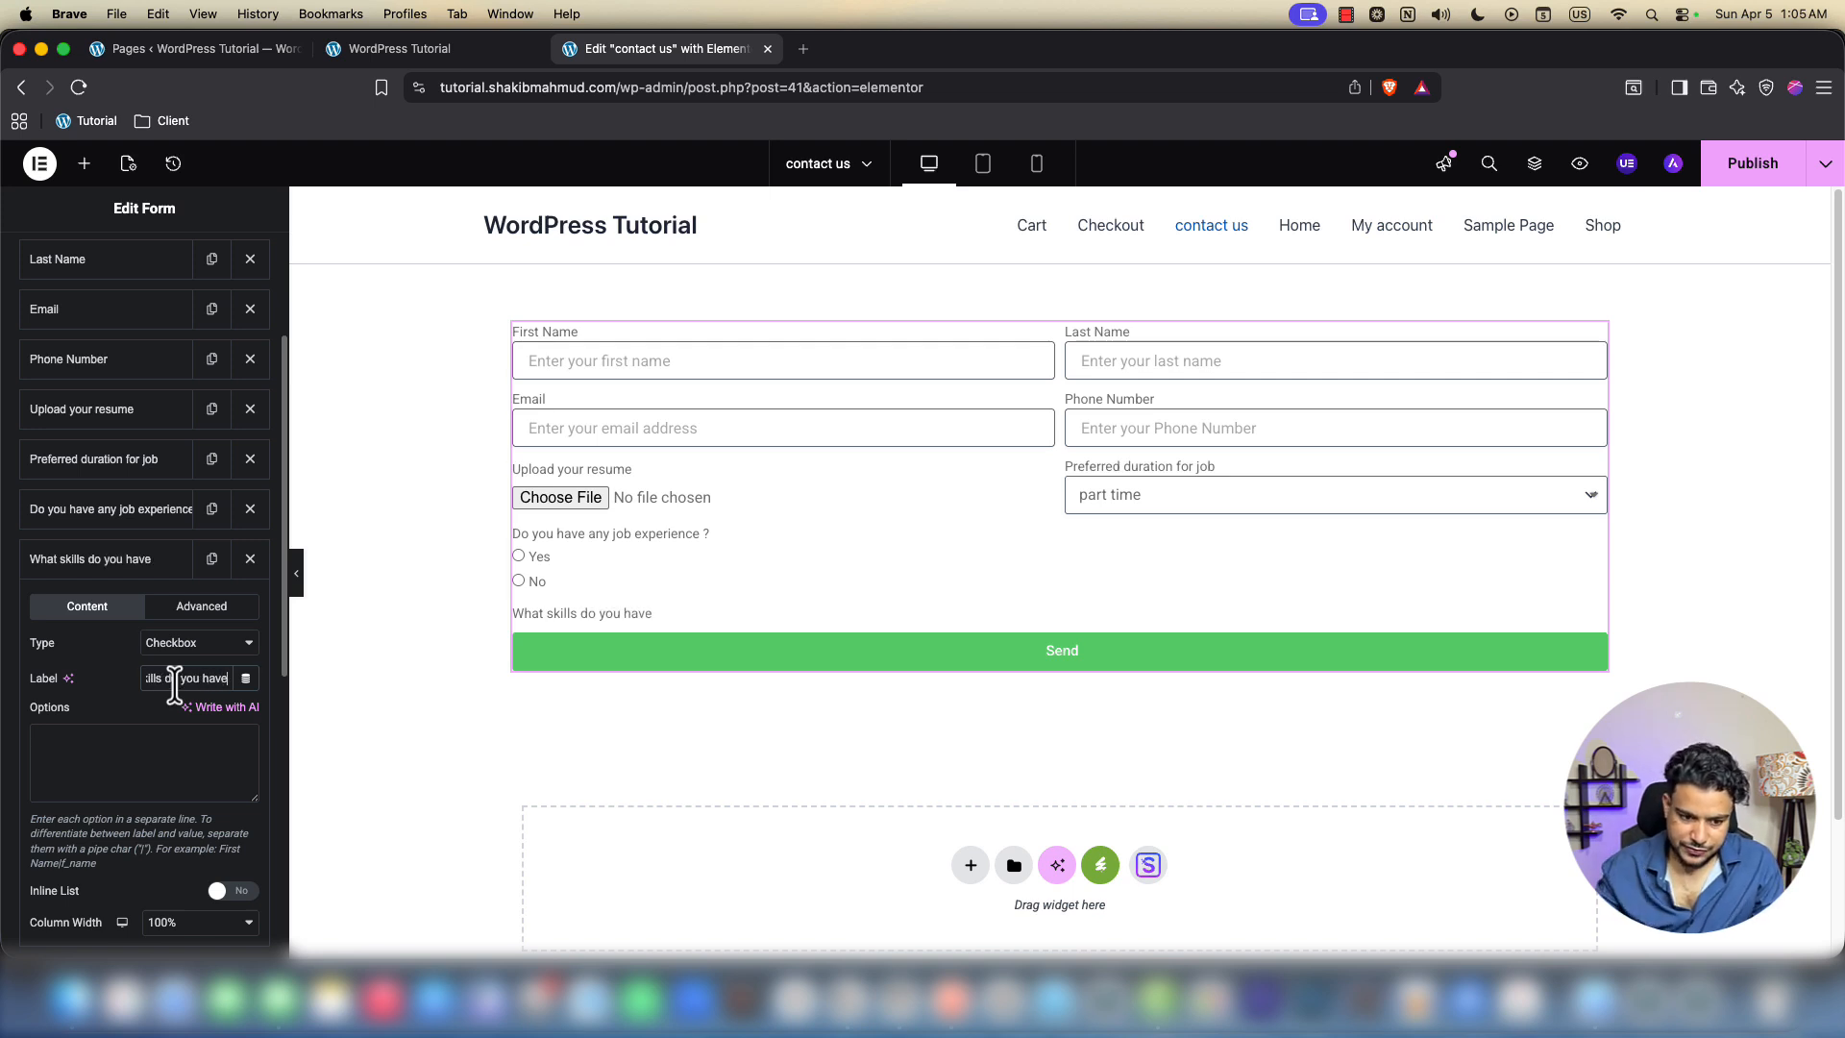
text(?)
Enter checkbox options MS word, MS excel, power point and website development
click(116, 761)
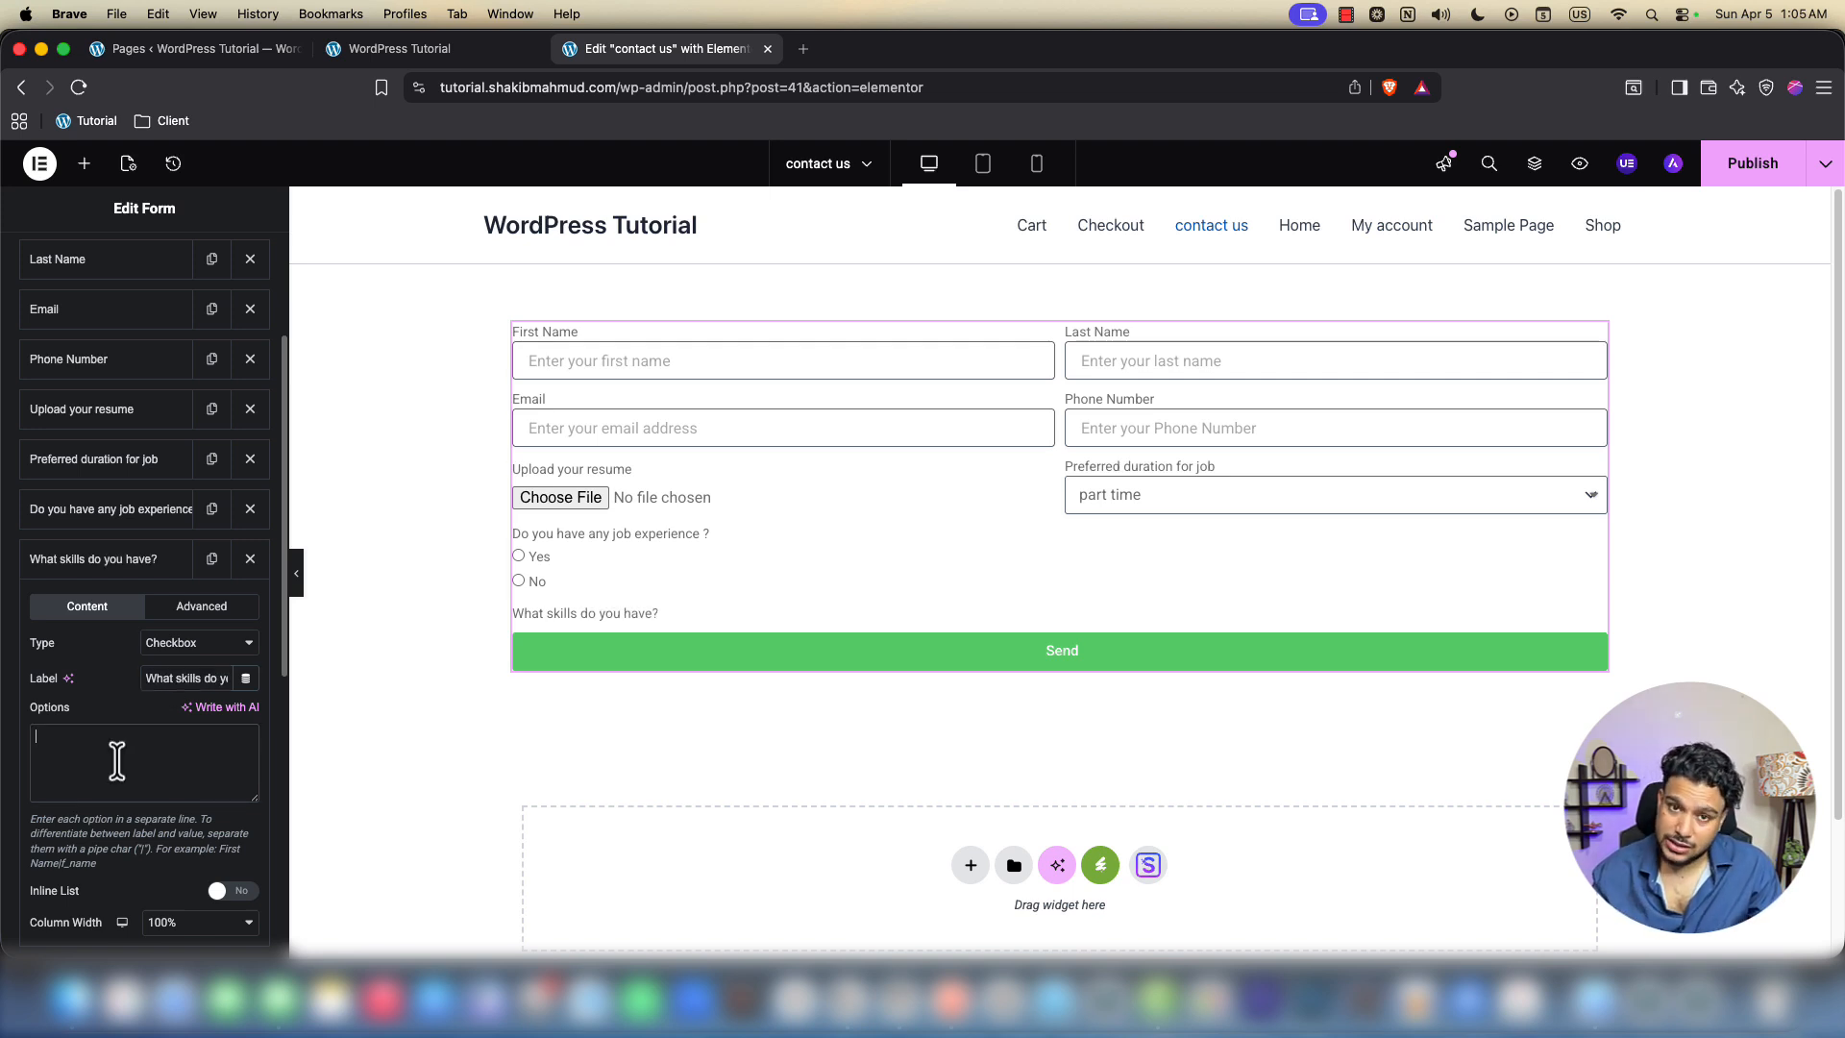
text(MS)
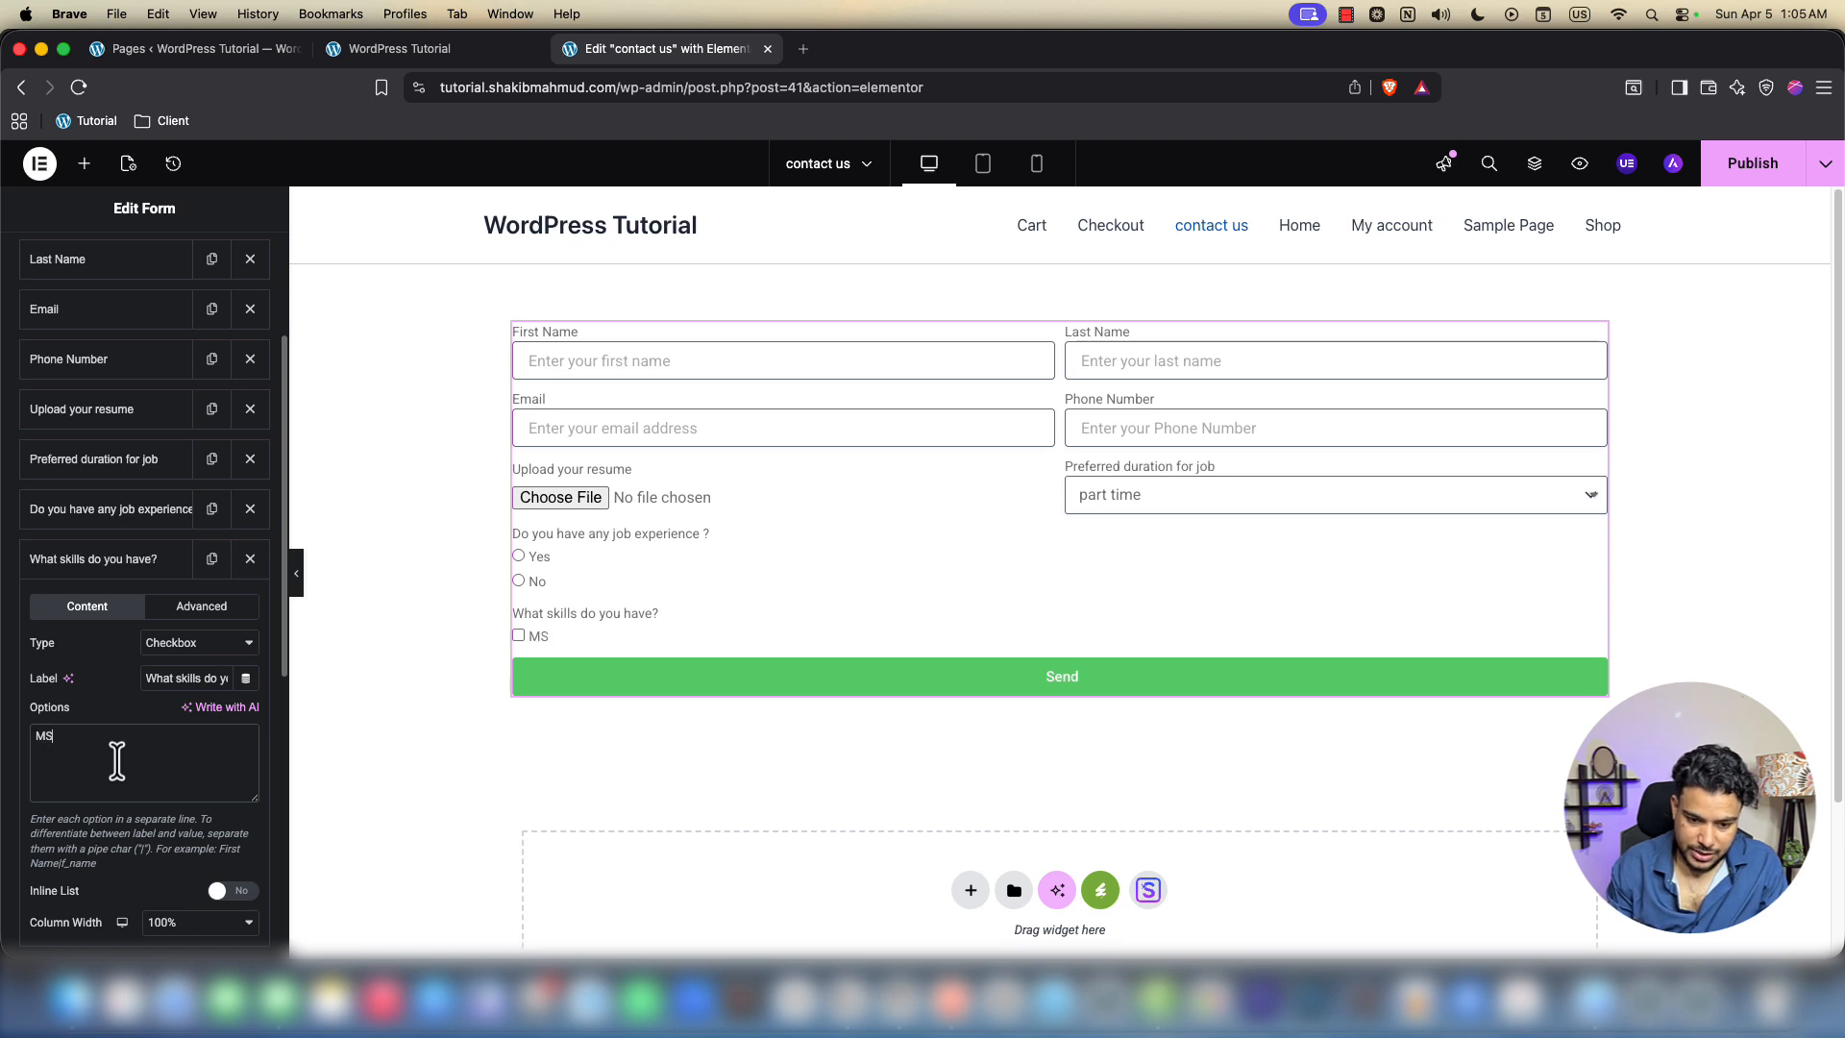
text( wor)
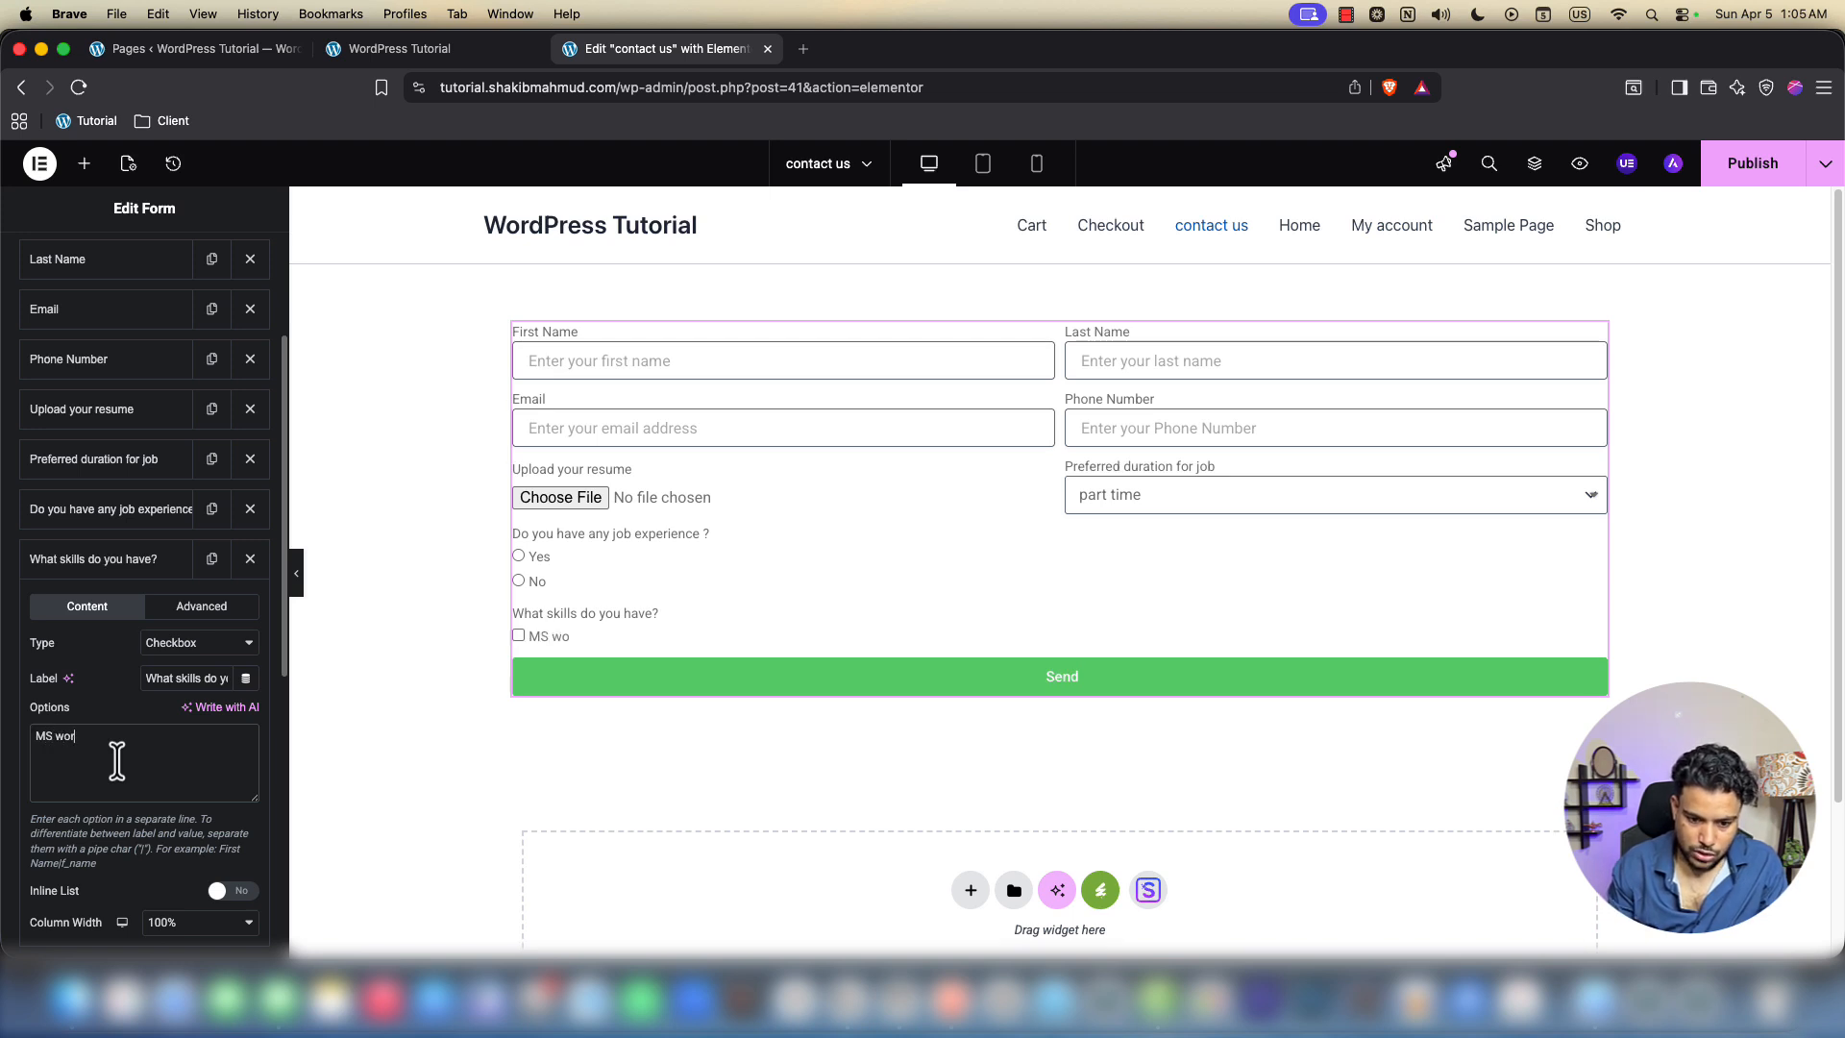
text(d)
key(Return)
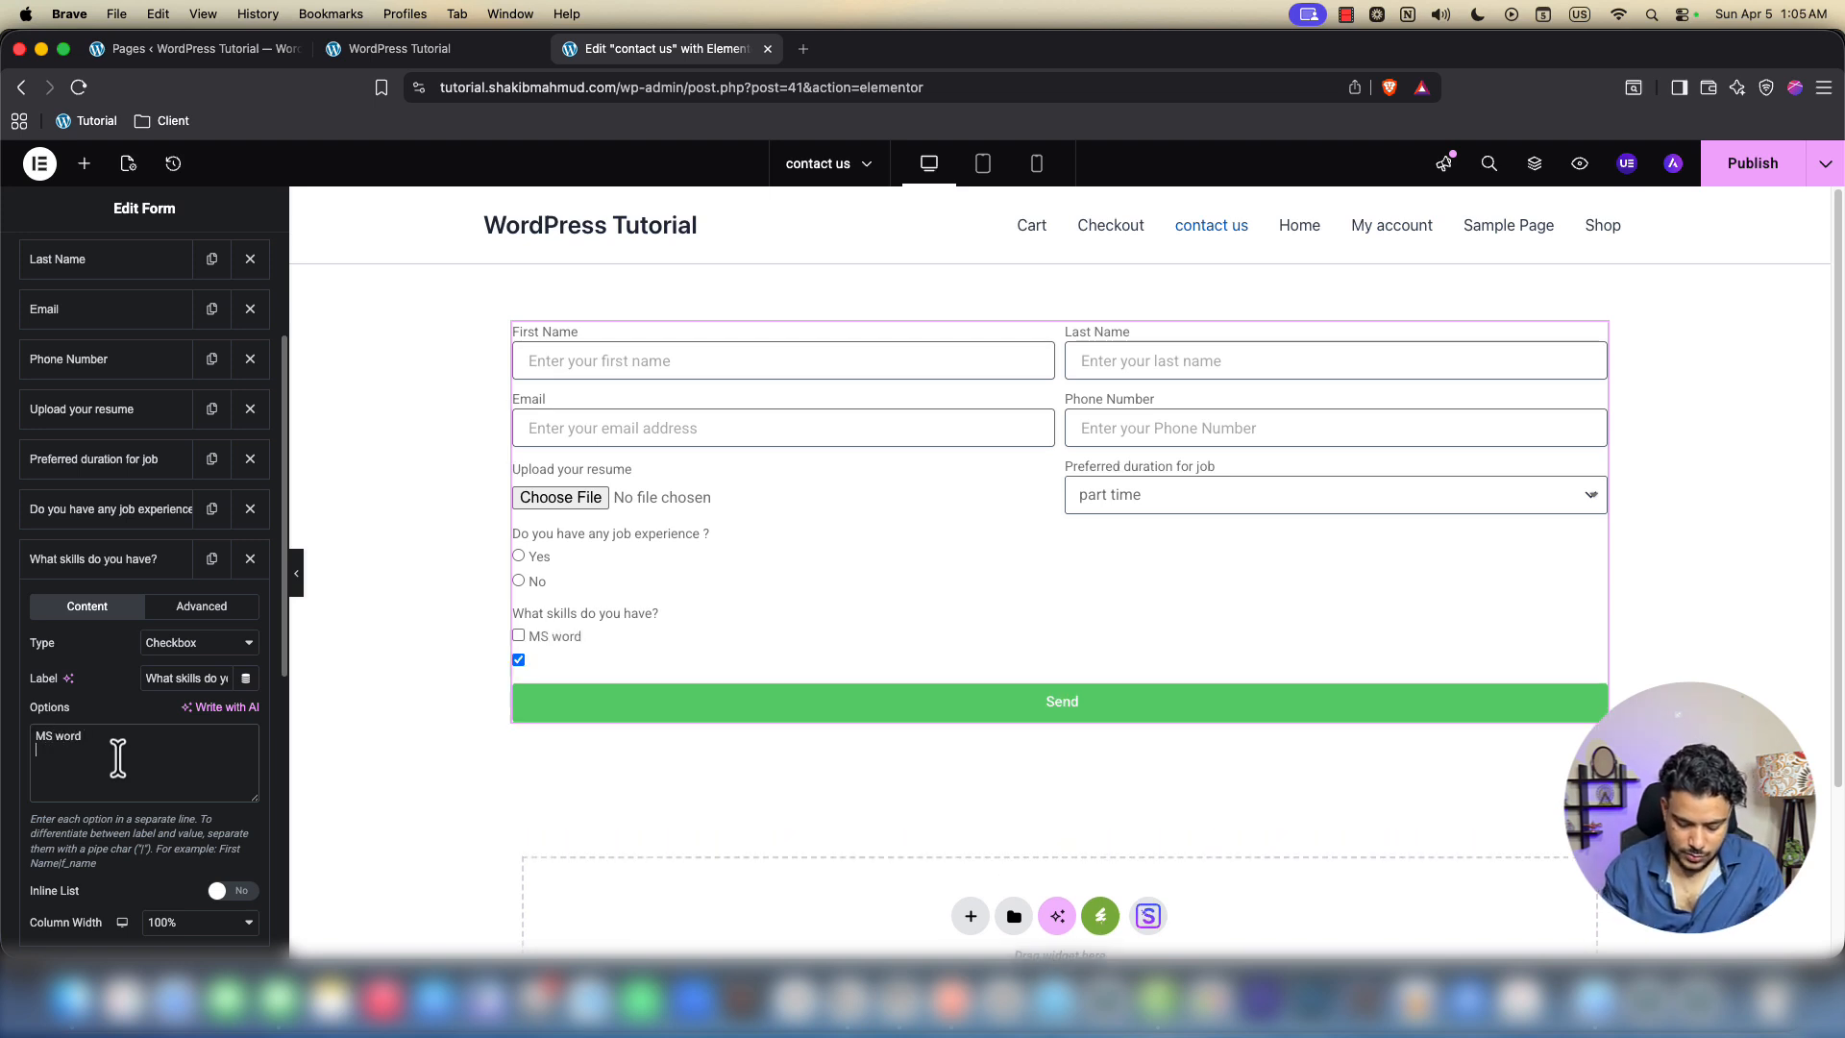
text(MS exc)
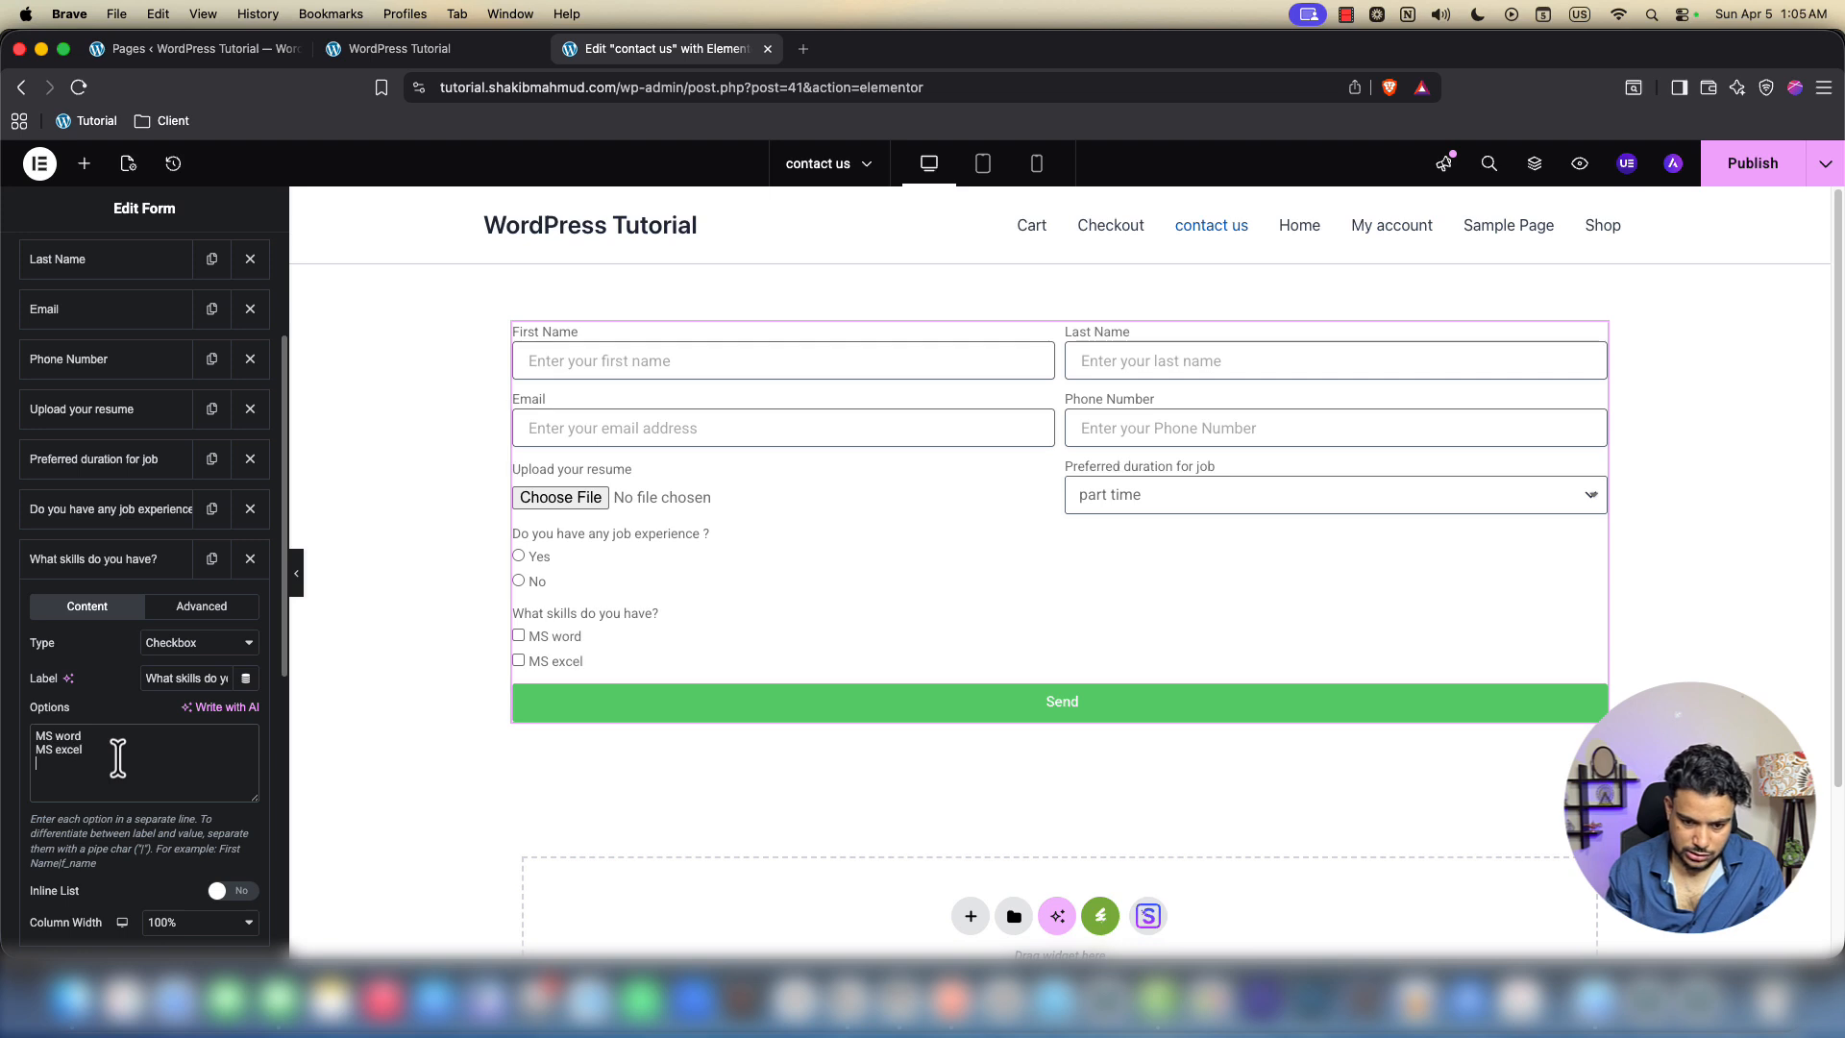
text(el)
key(Return)
text(po)
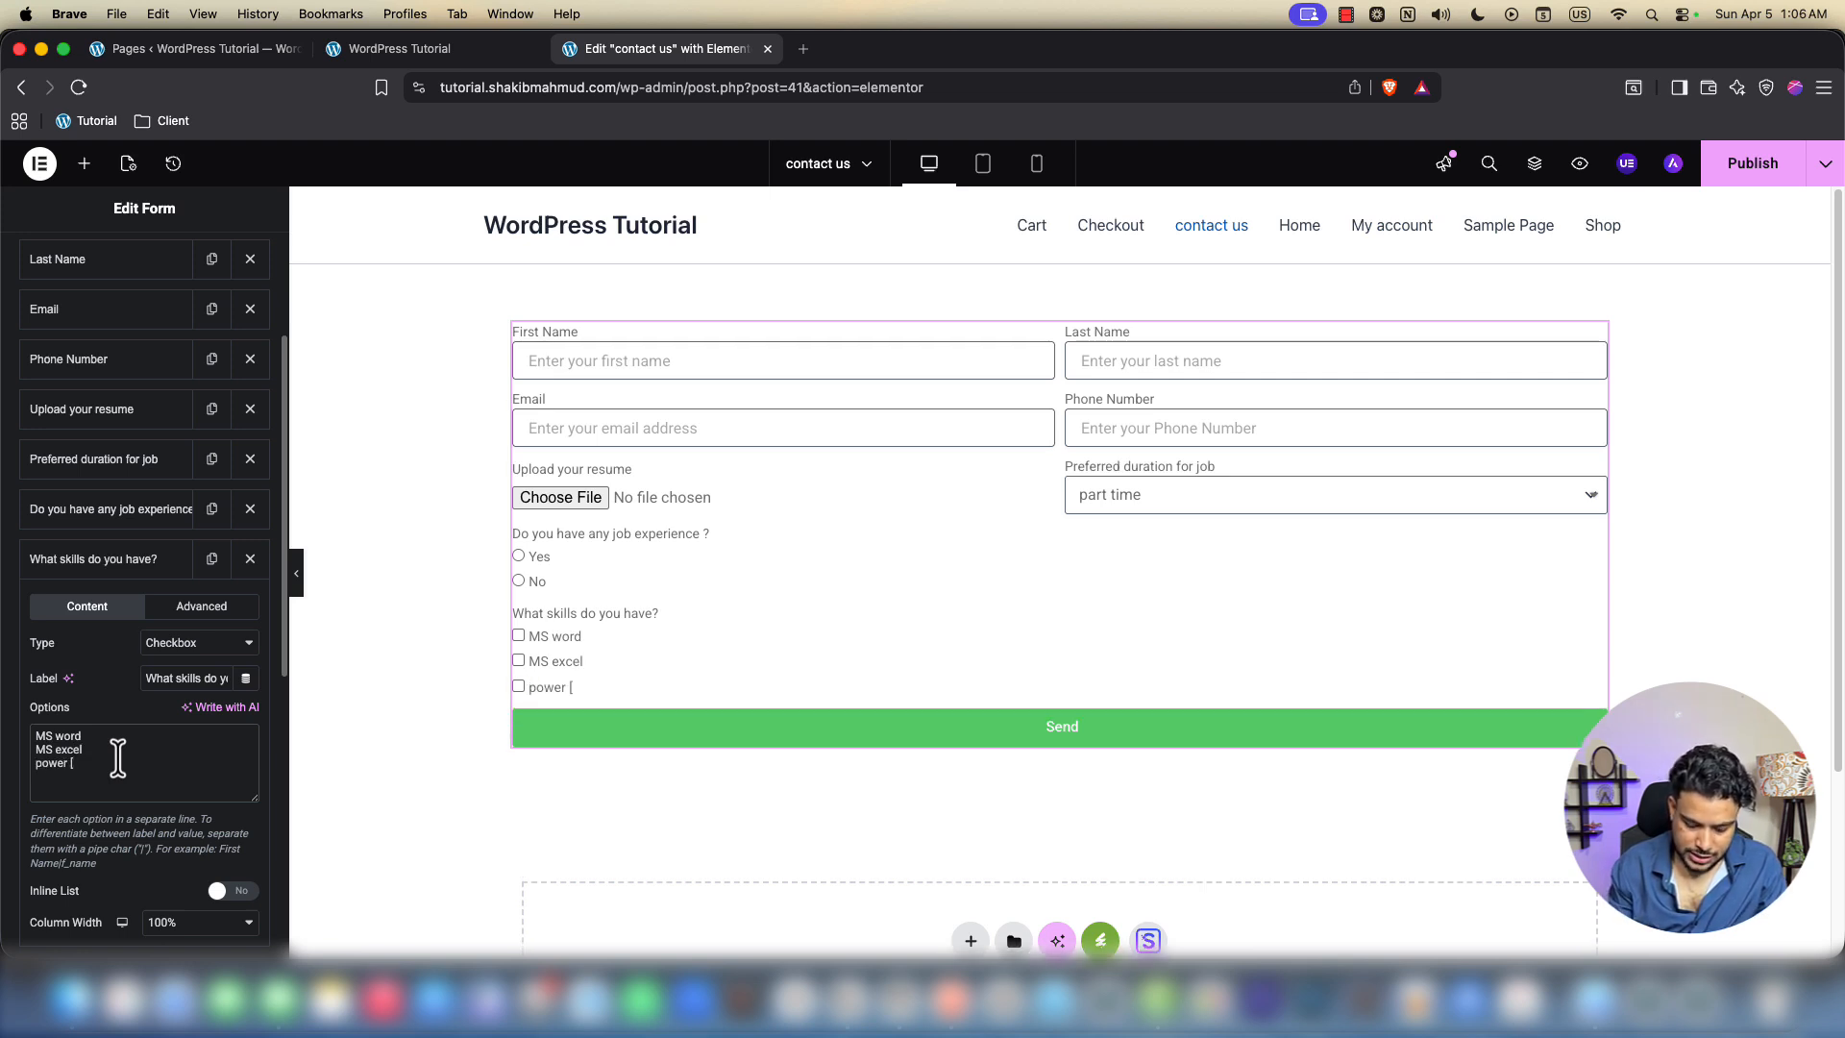
text(wer poinbt)
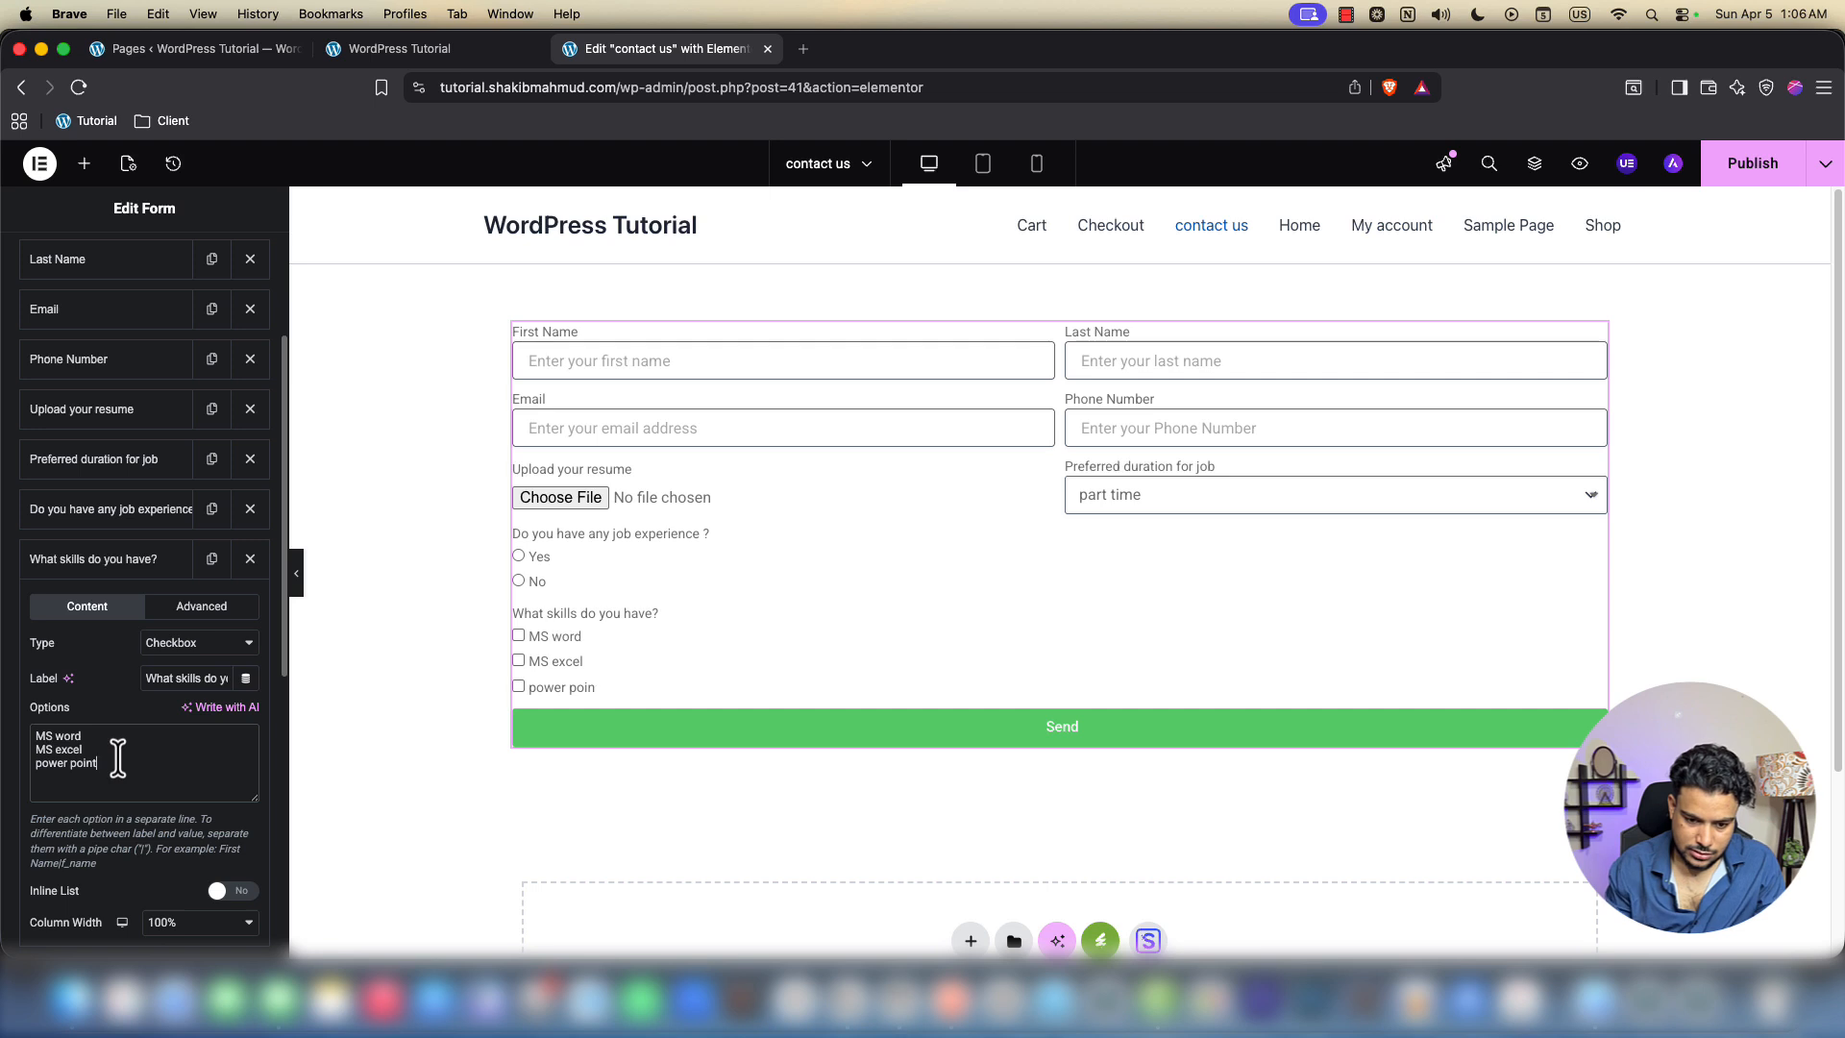
key(Return)
text(website develo)
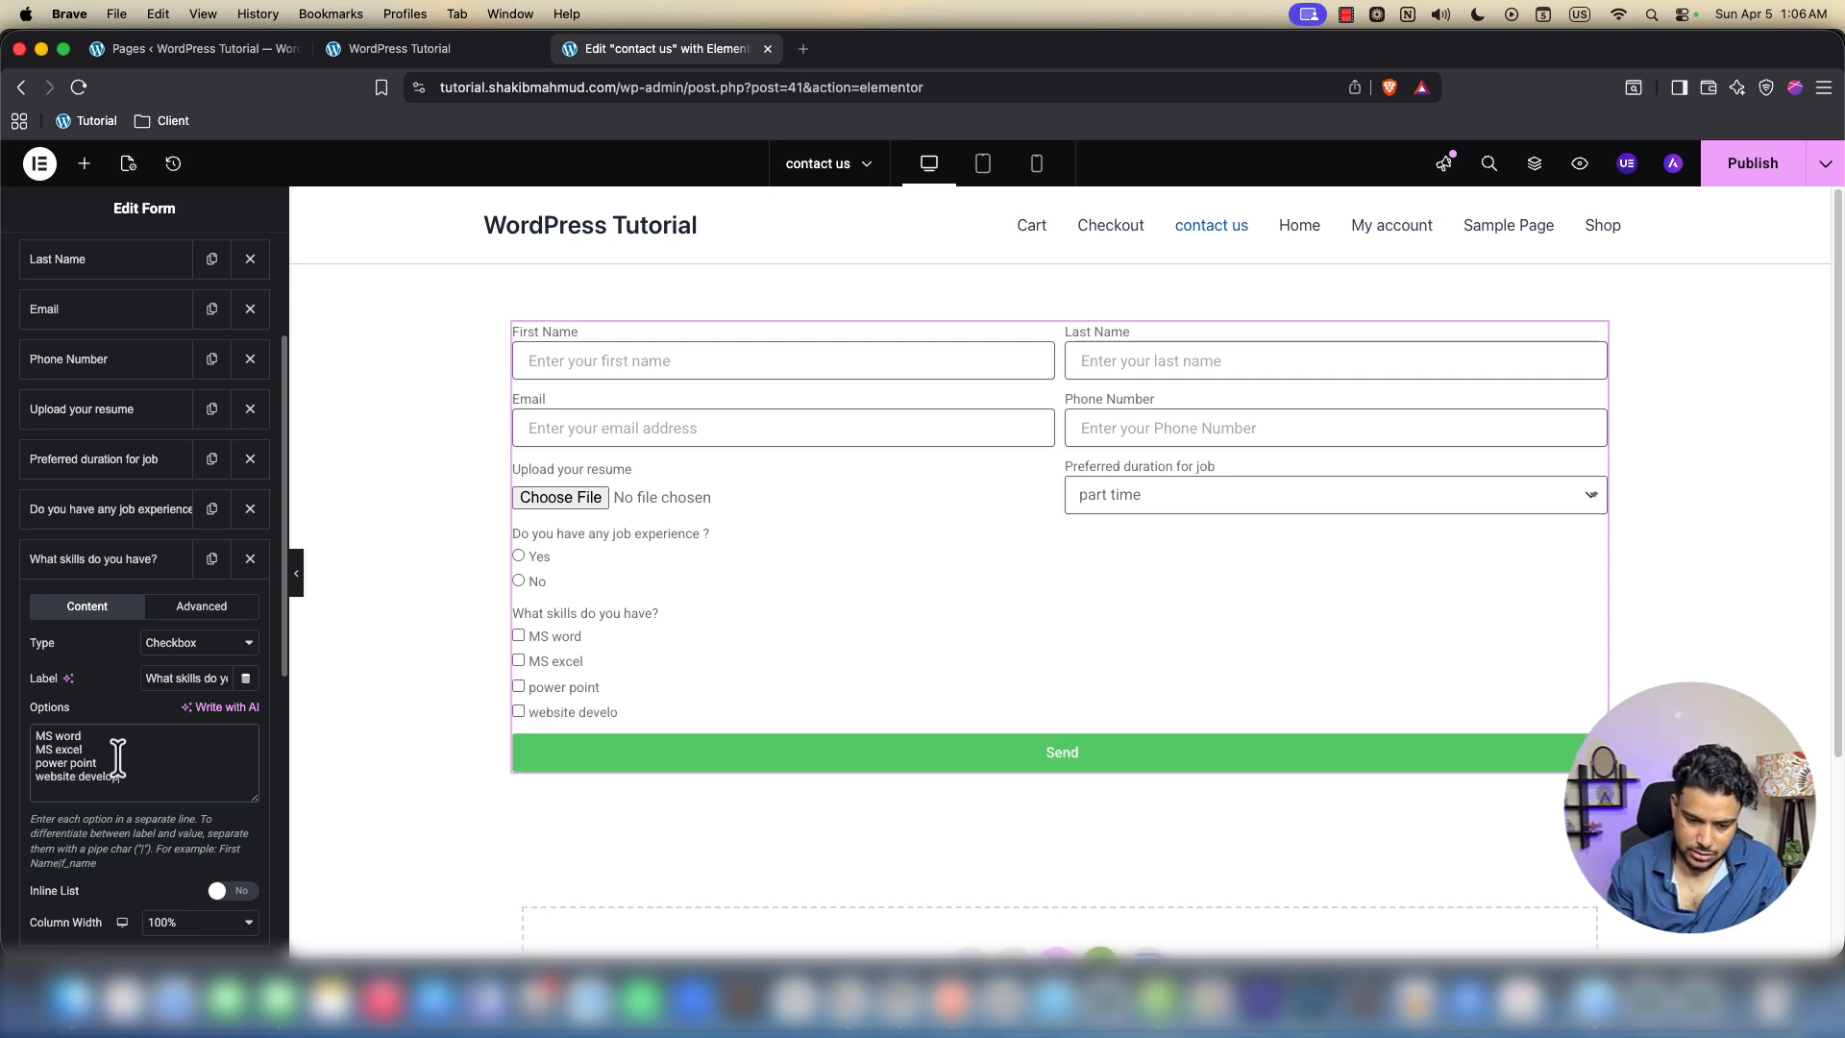
key(BackSpace)
key(BackSpace)
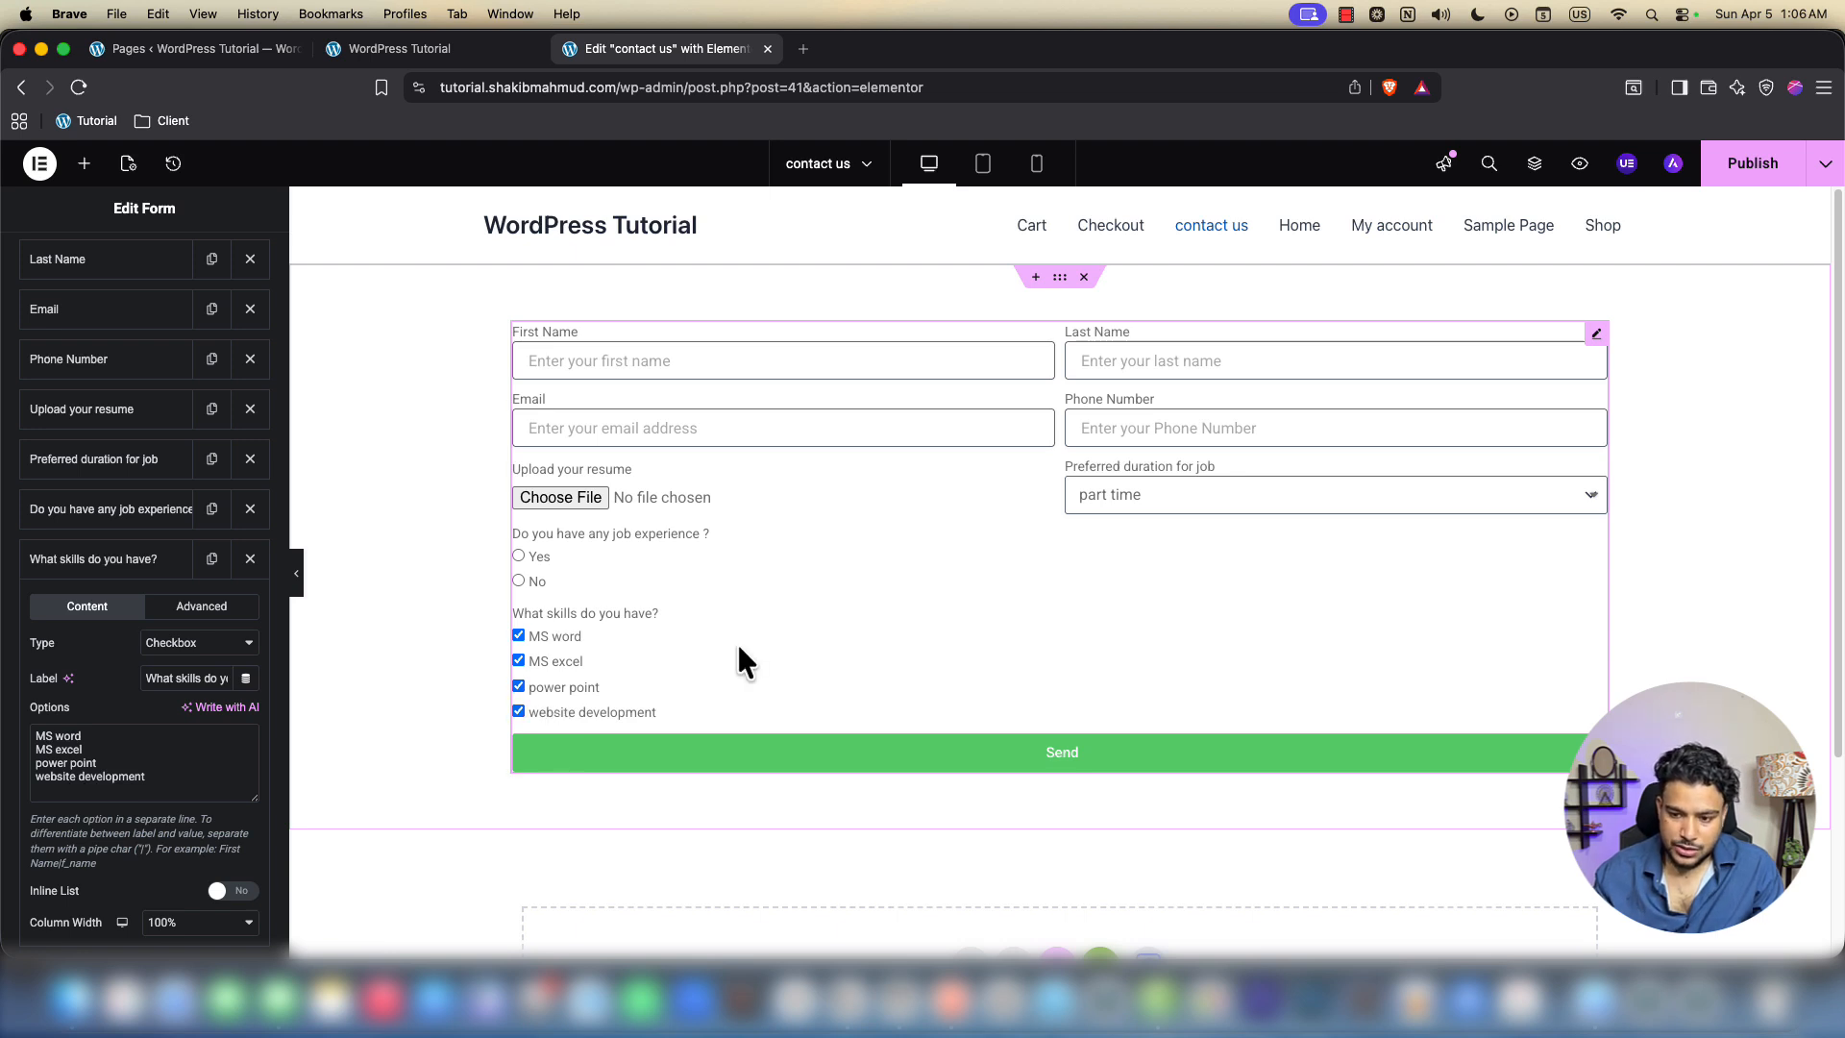
click(85, 565)
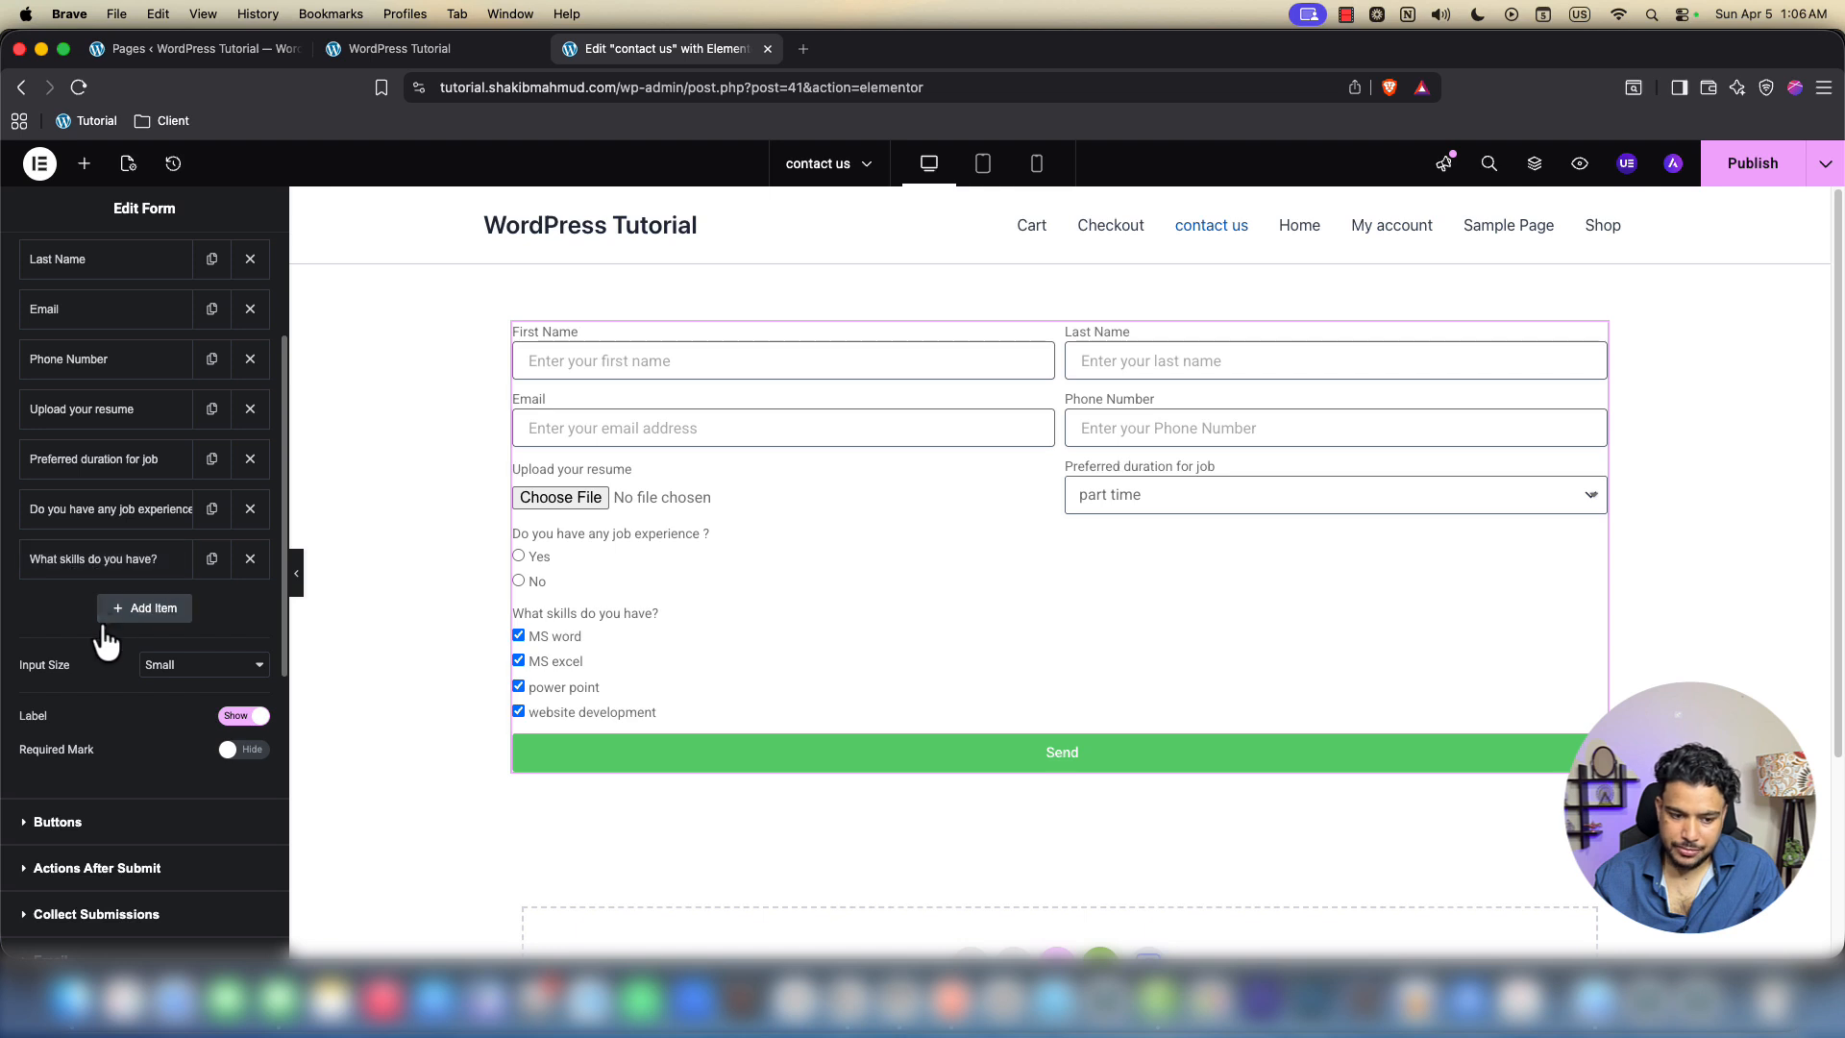
Add a Textarea field labelled 'Details' with placeholder 'Share additional things'
click(146, 609)
click(199, 692)
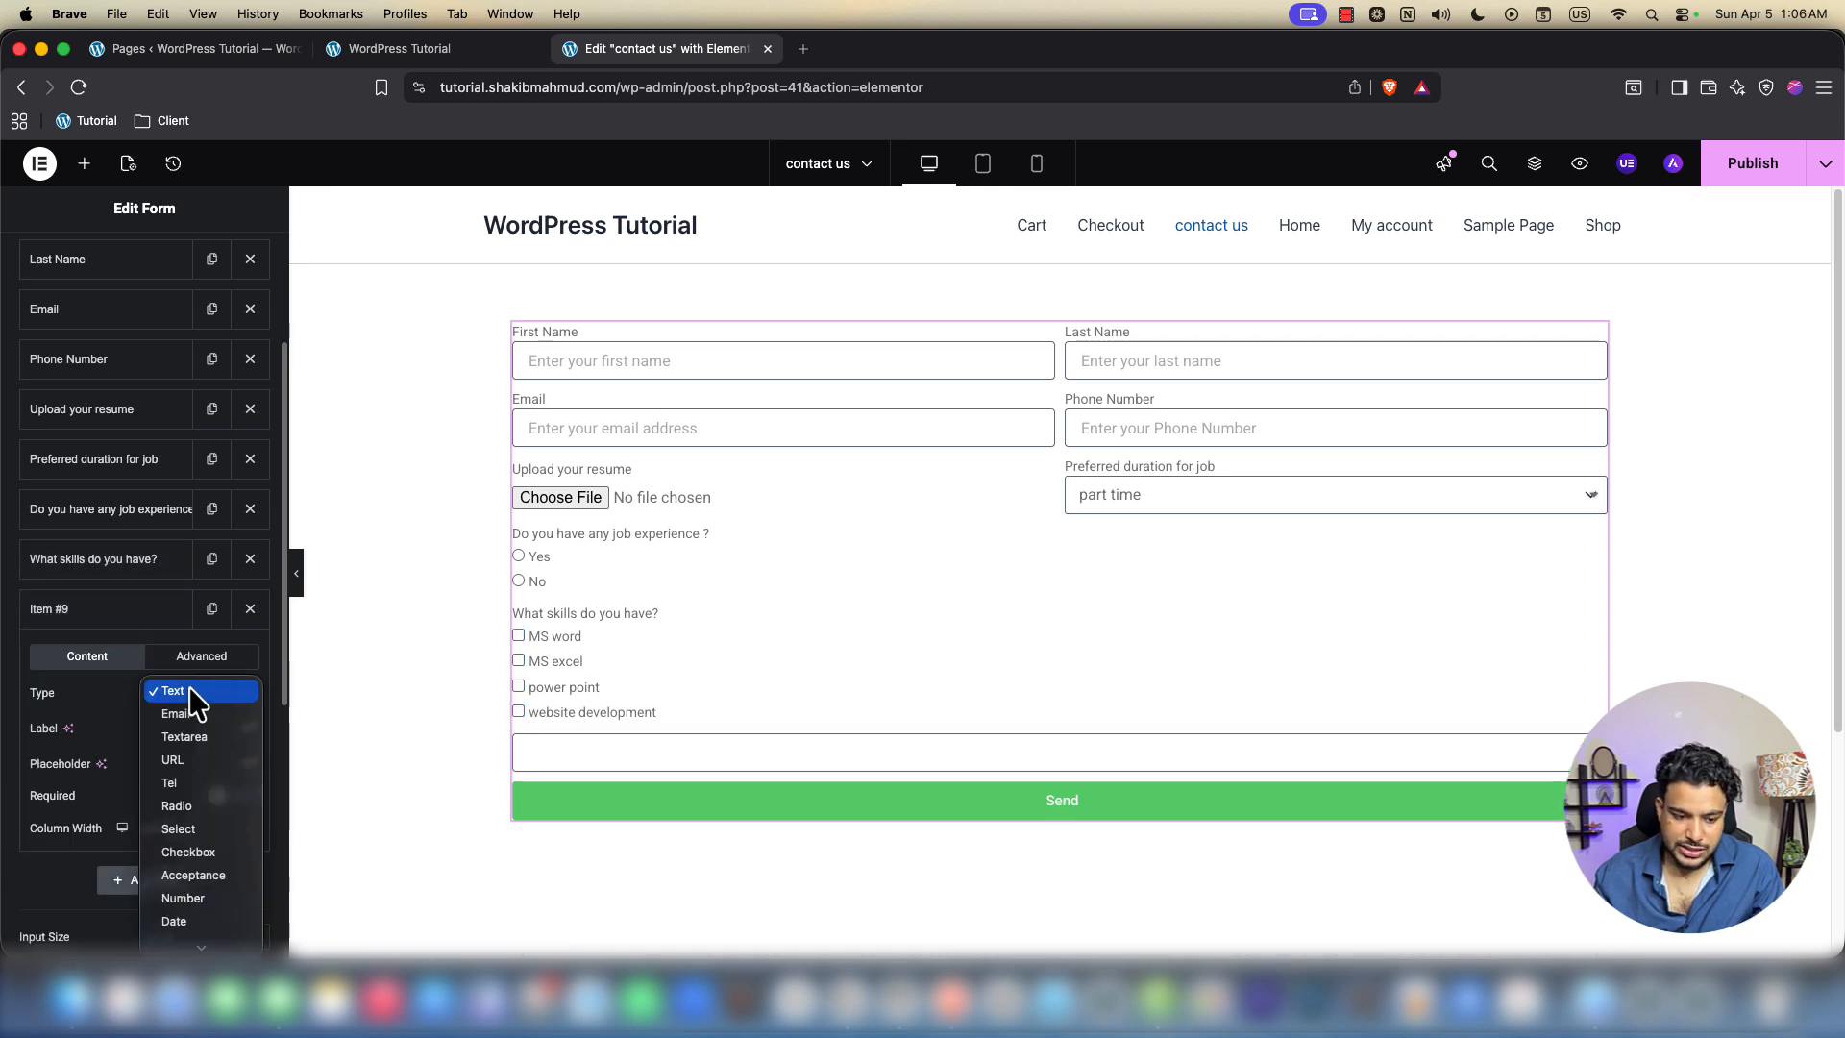
click(211, 738)
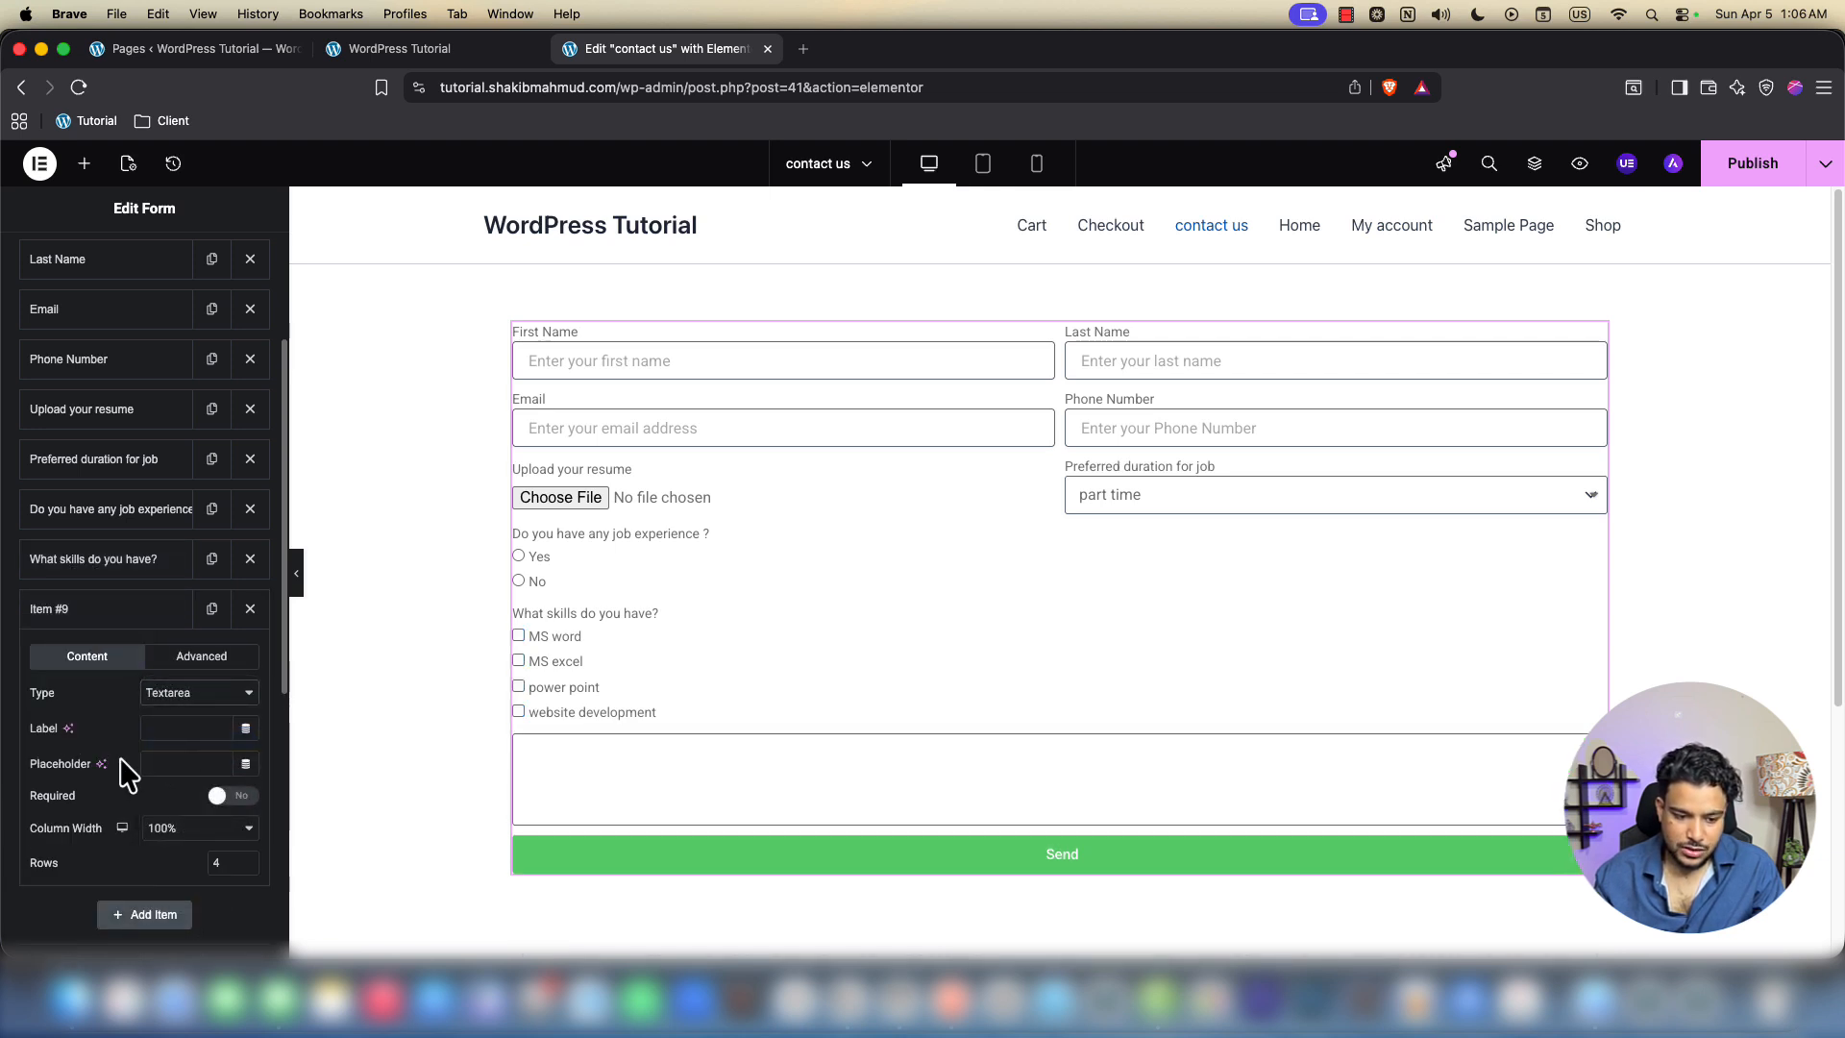
click(182, 727)
text(Share you)
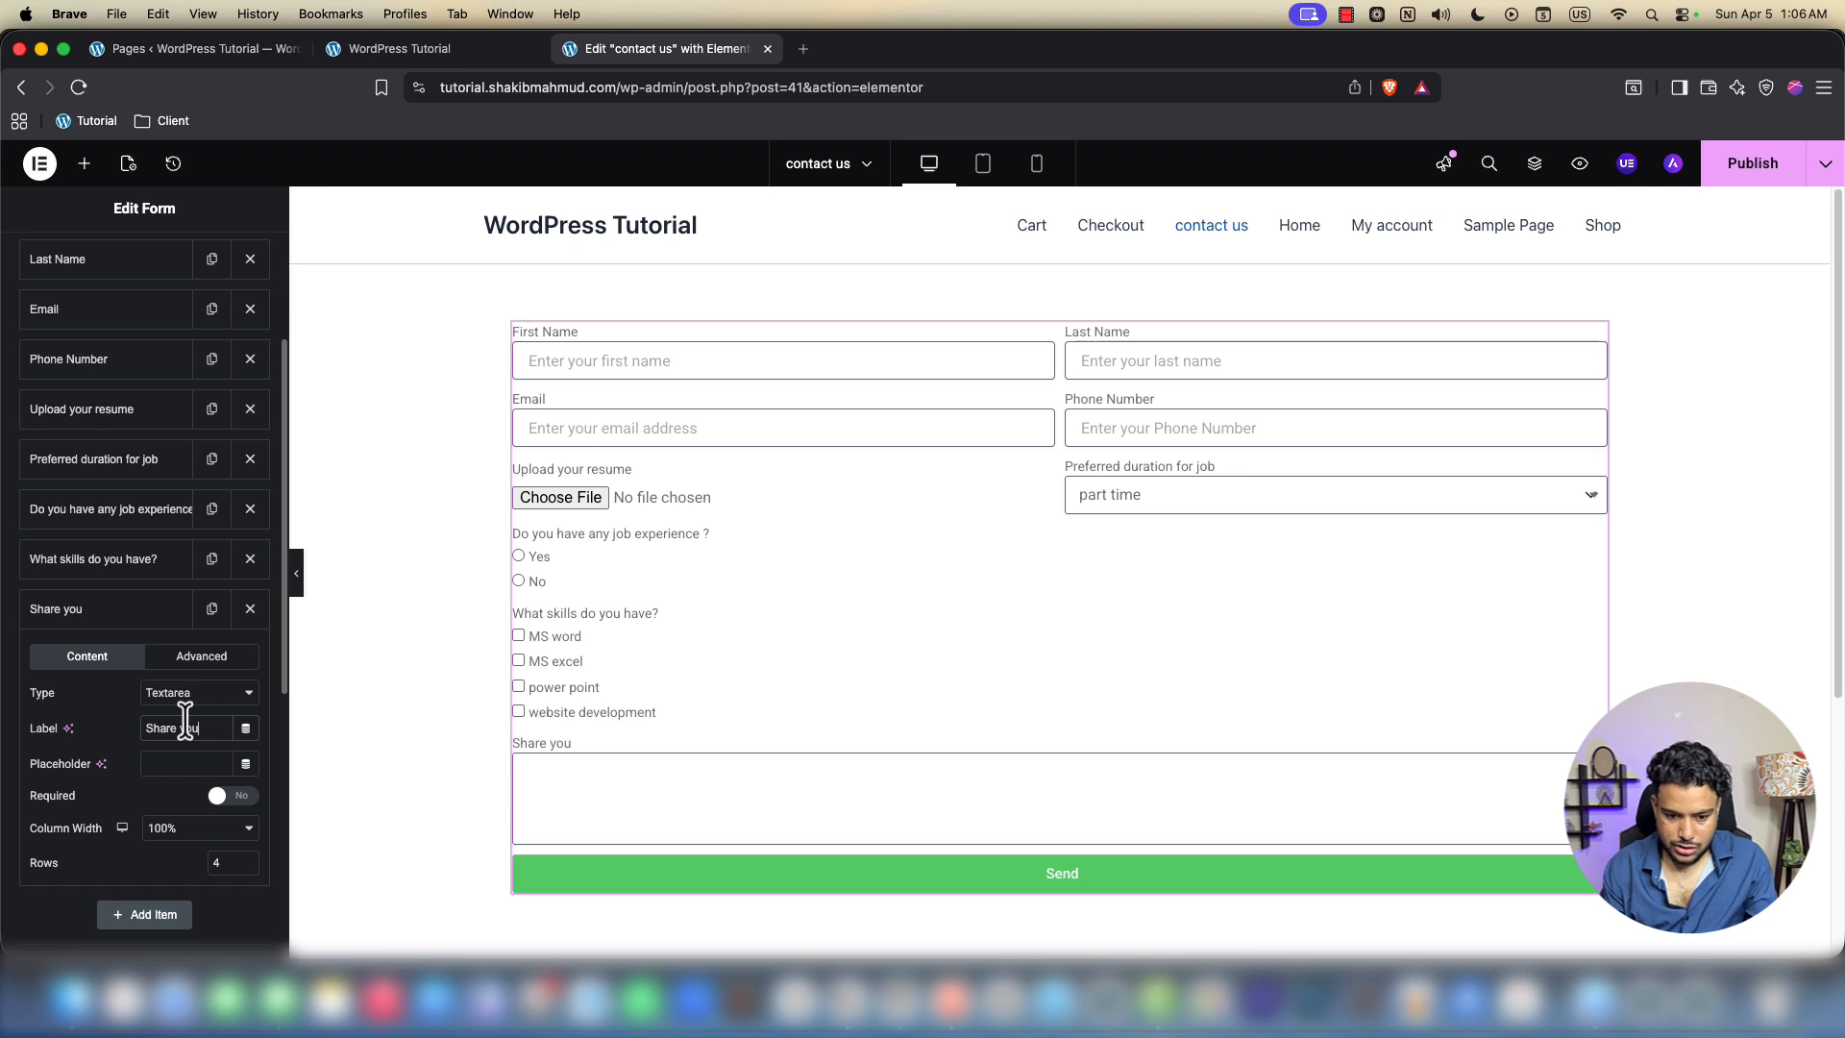
text(det)
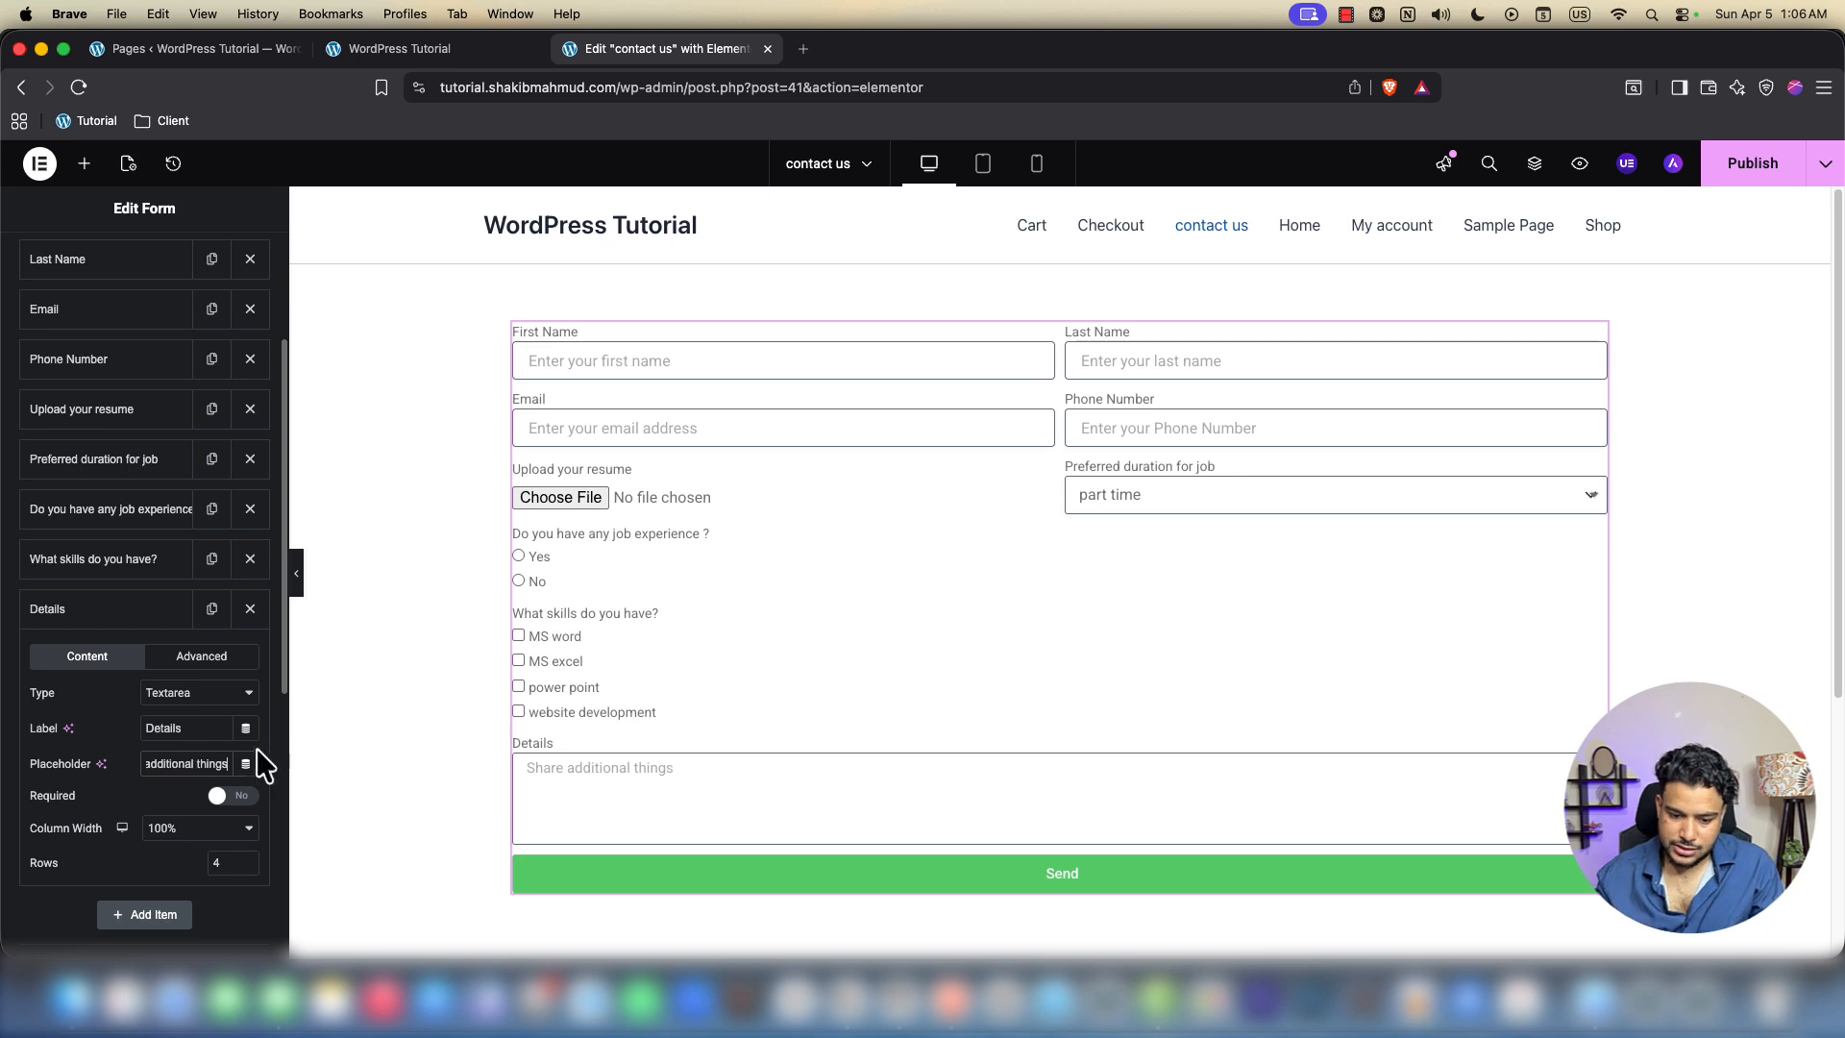
click(635, 793)
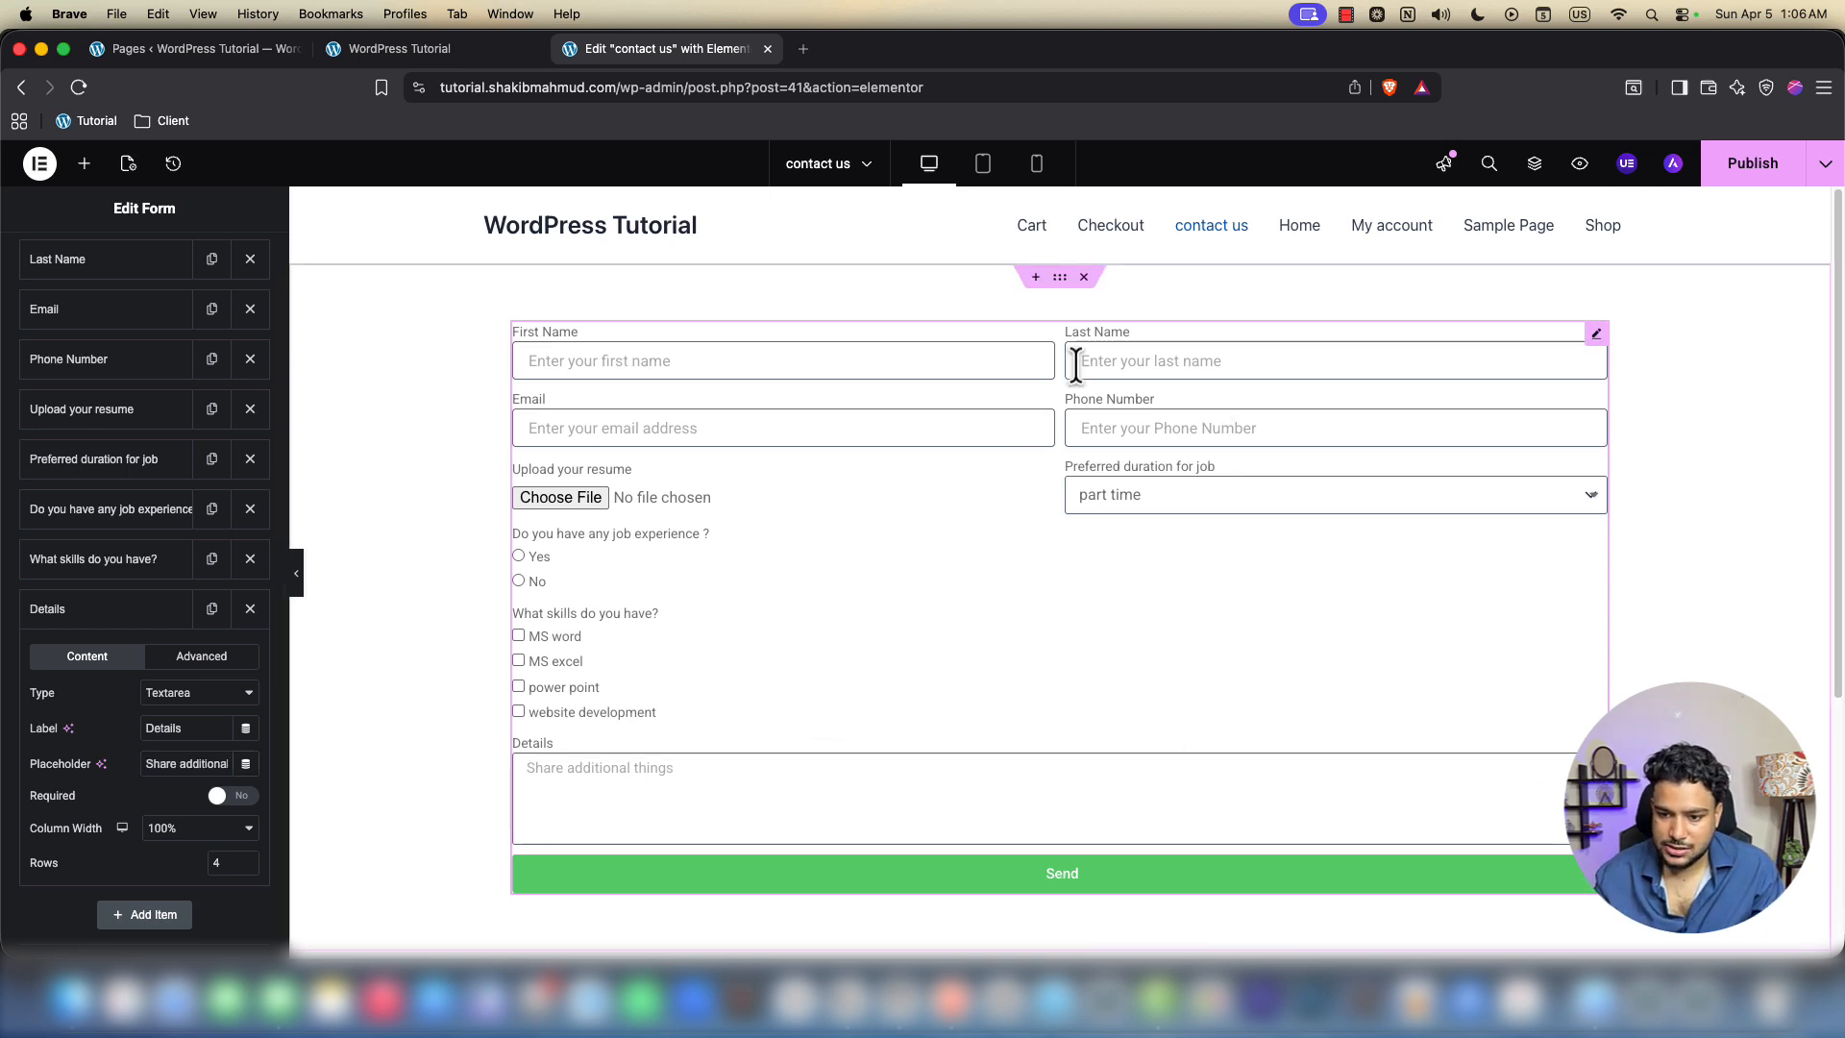
Select the container around the contact form and show its Layout settings
click(1060, 277)
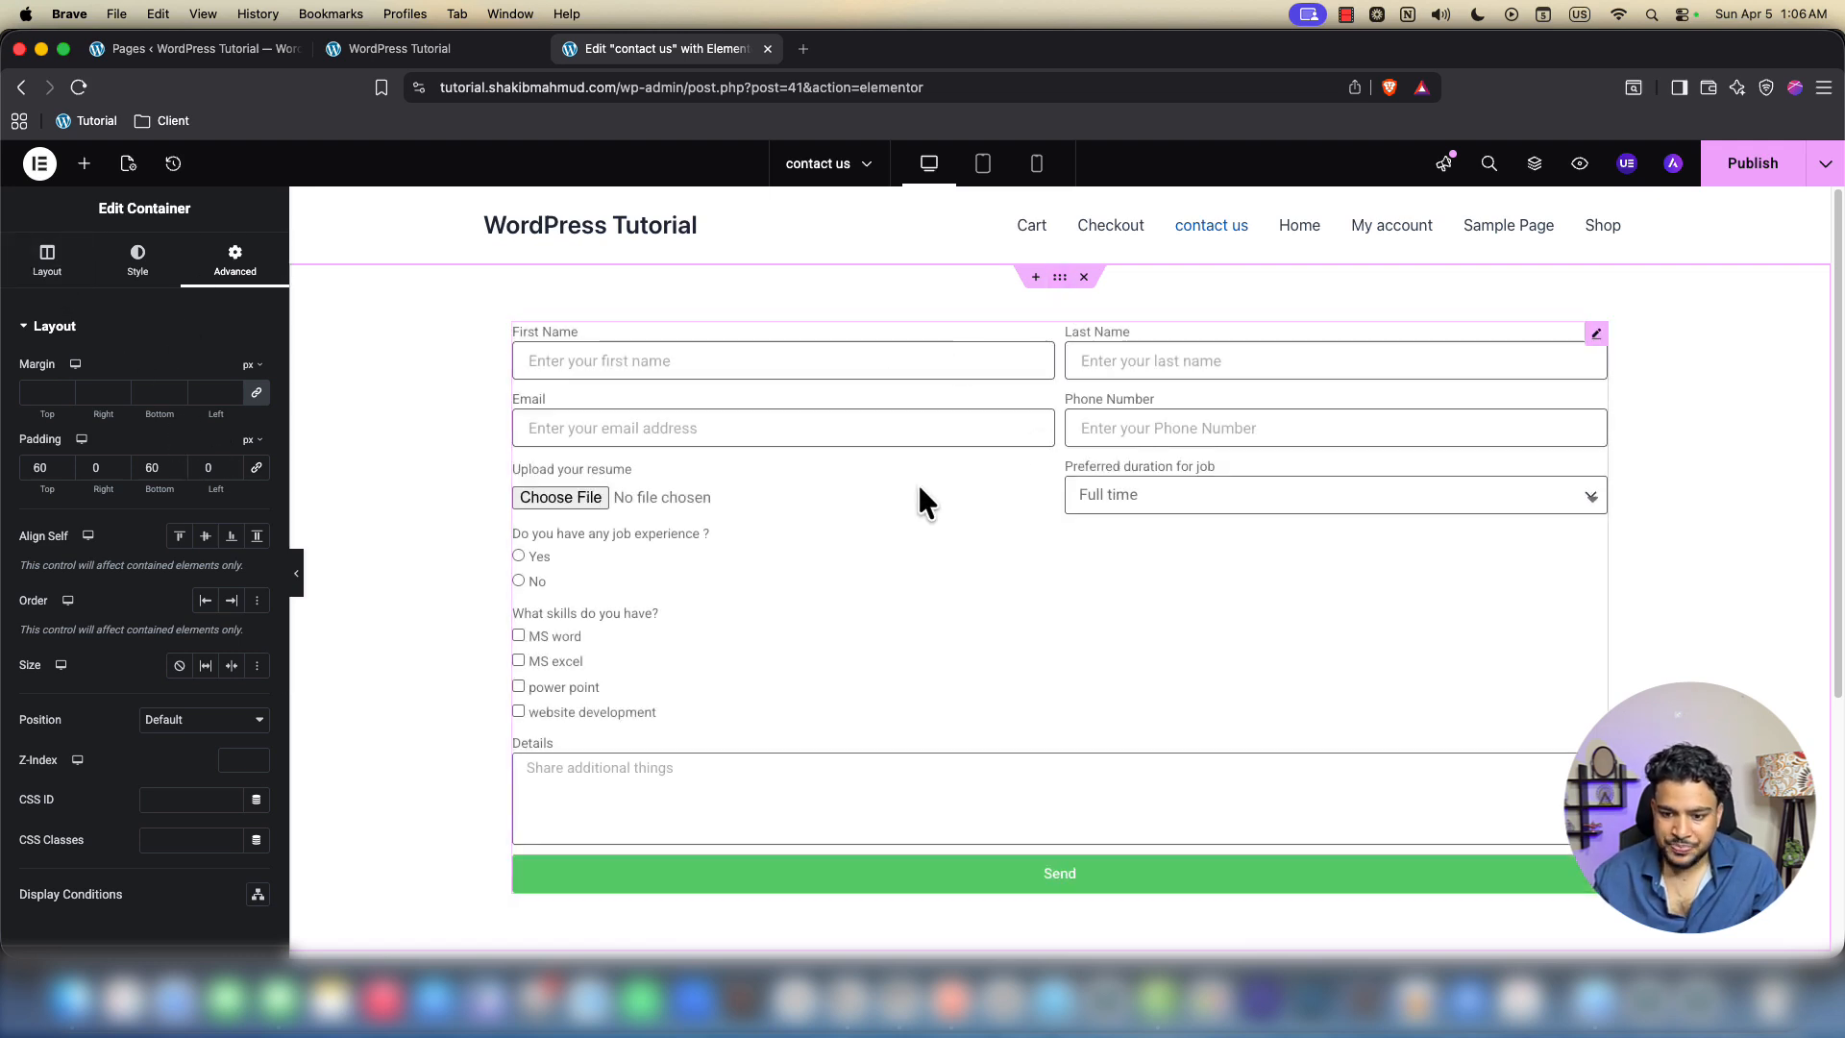
click(662, 362)
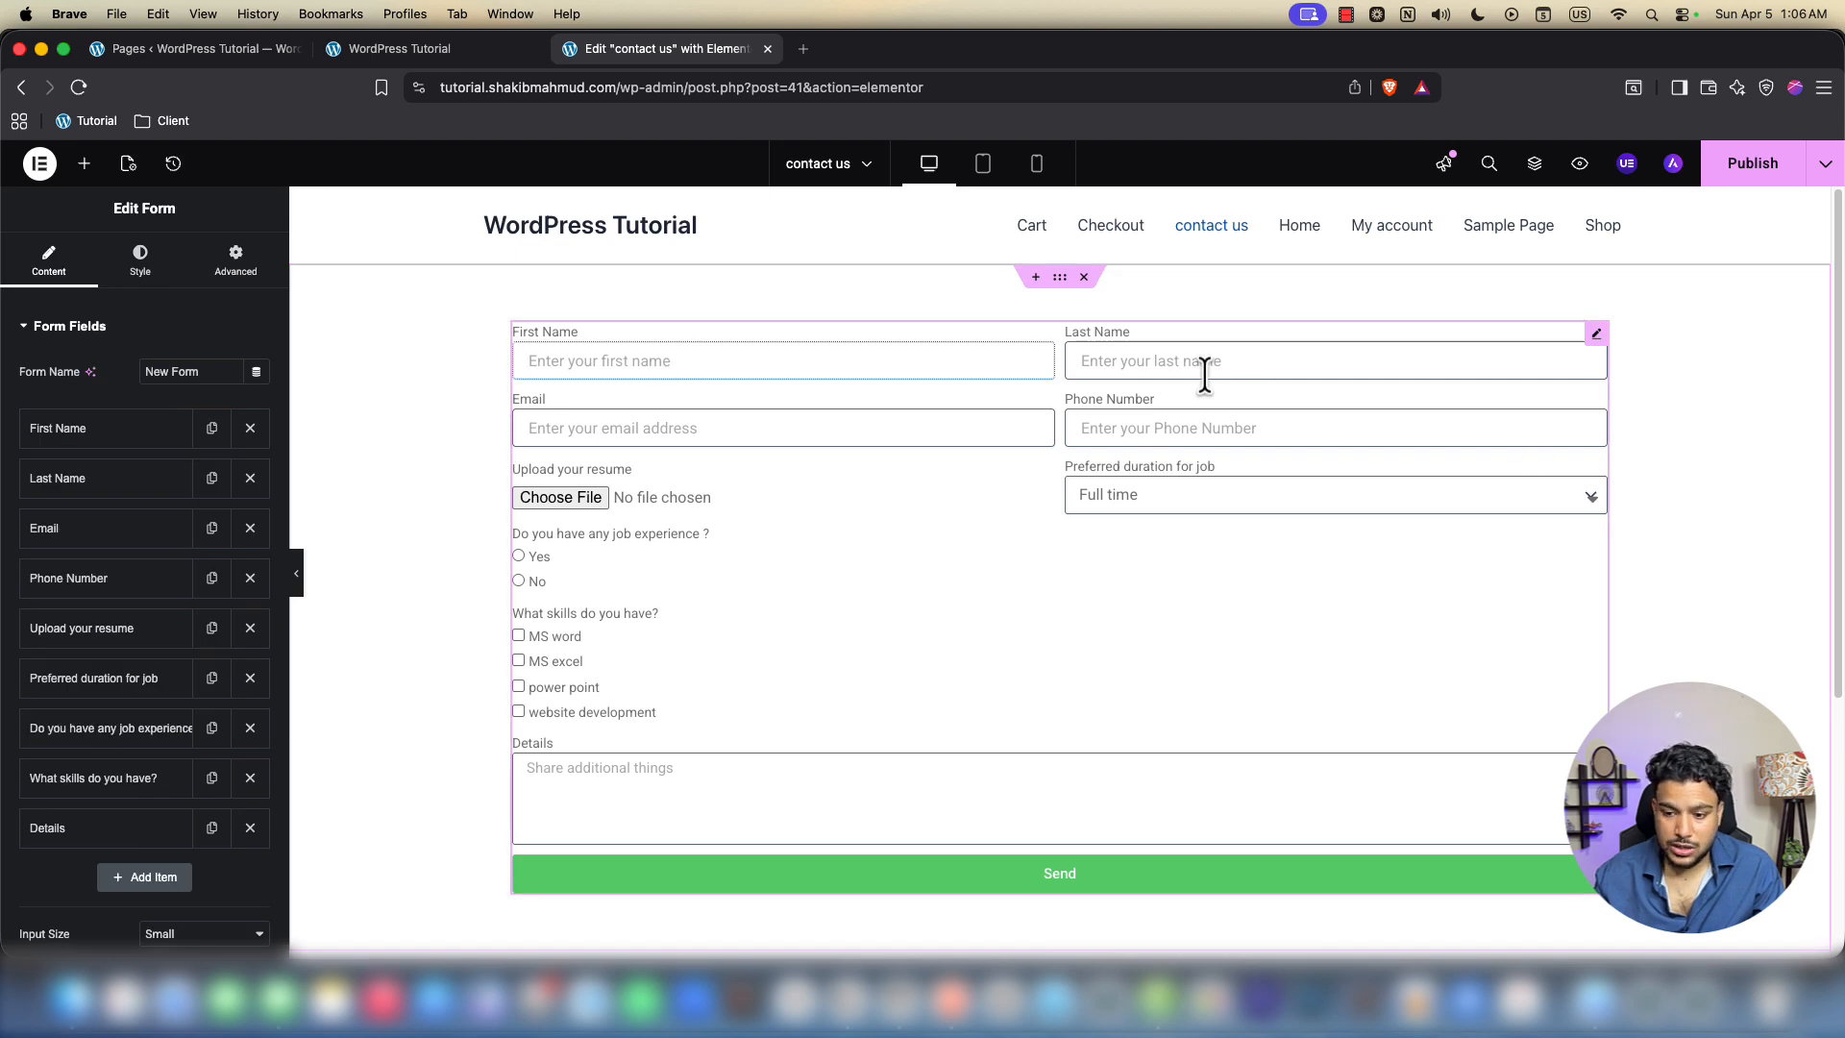
click(976, 428)
click(1131, 431)
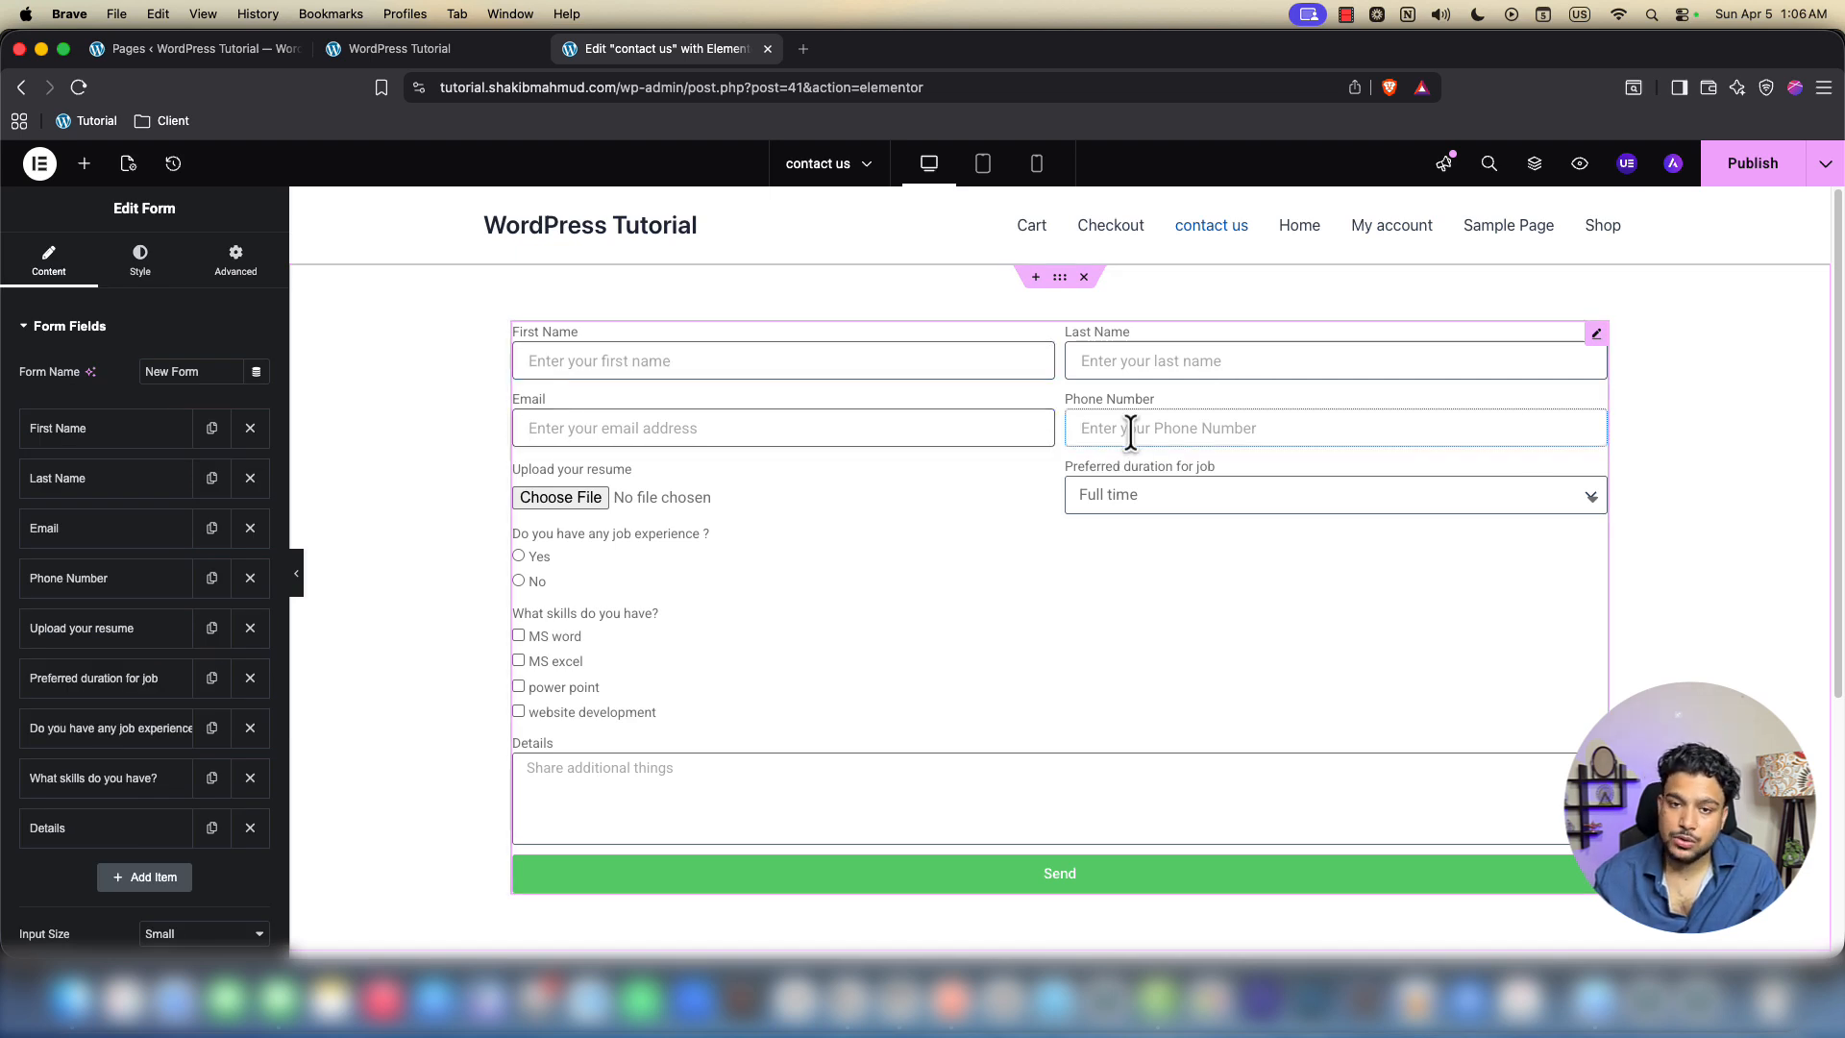
click(1059, 278)
click(46, 257)
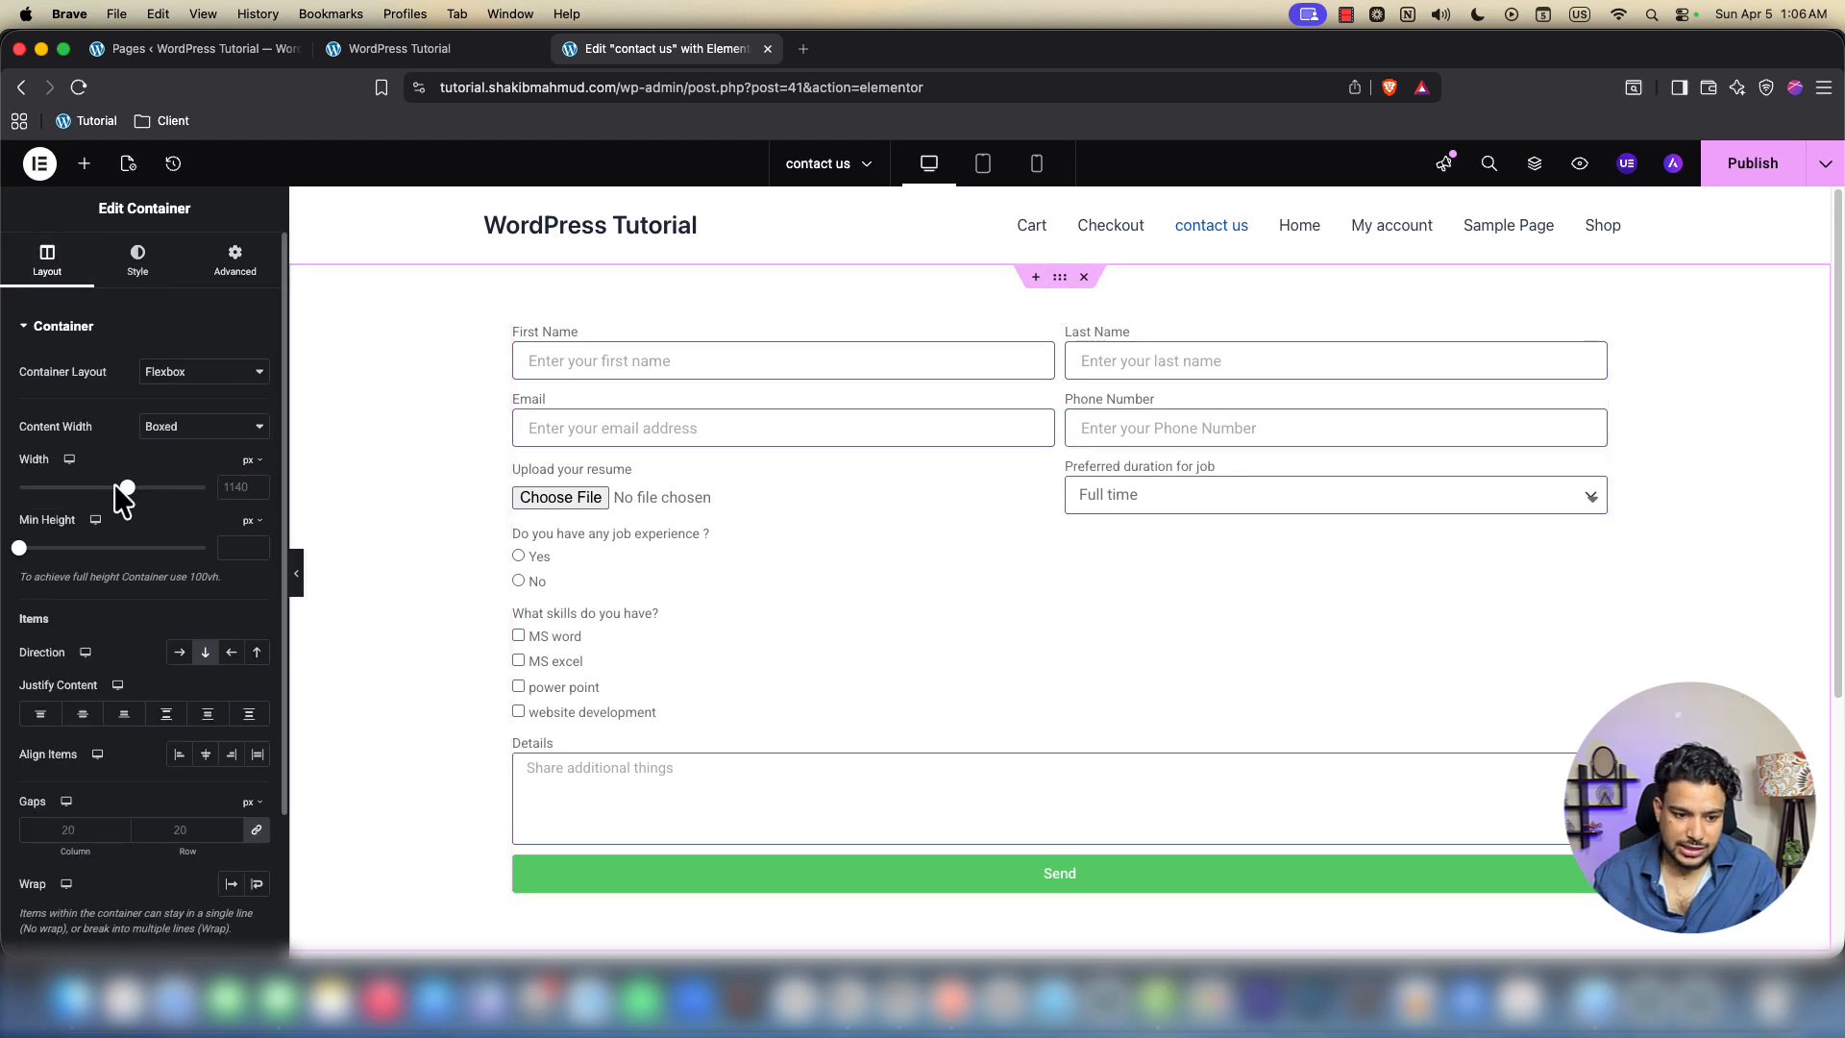
Set the form container's width to 700 px so the form is centred
drag(126, 488, 55, 488)
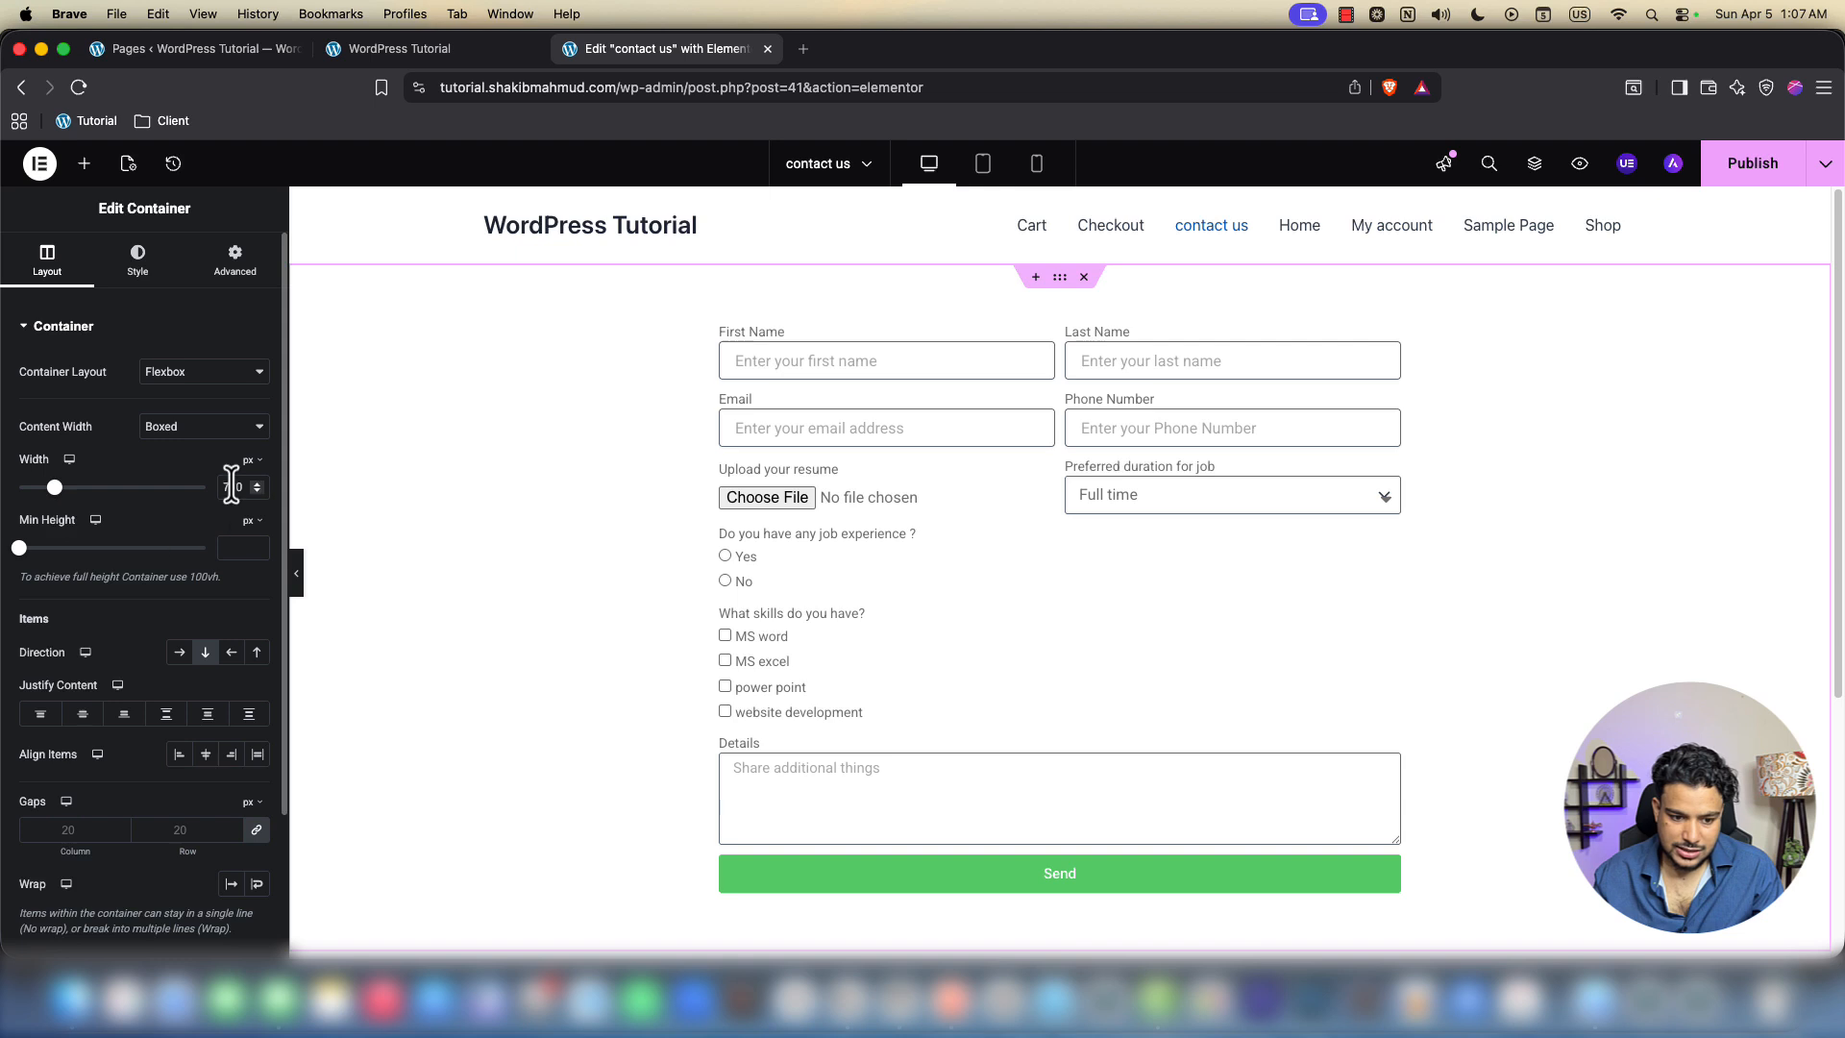
text(00)
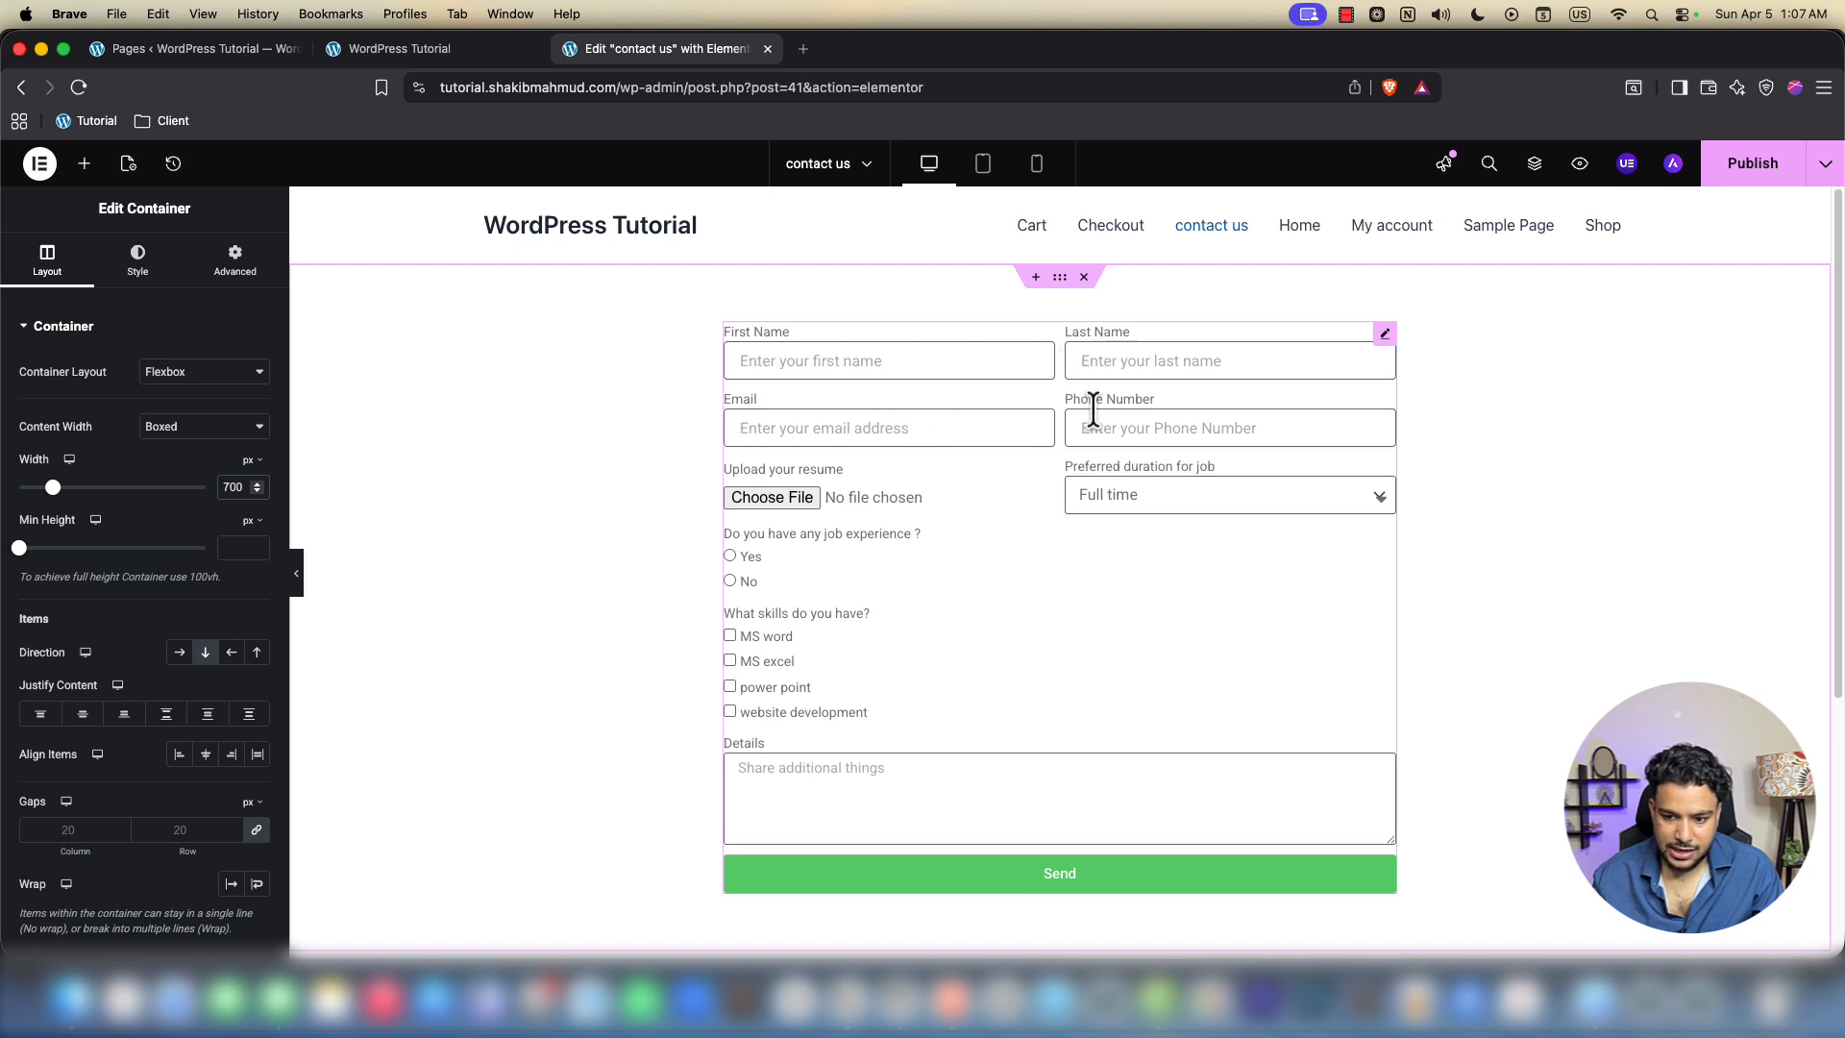
click(138, 256)
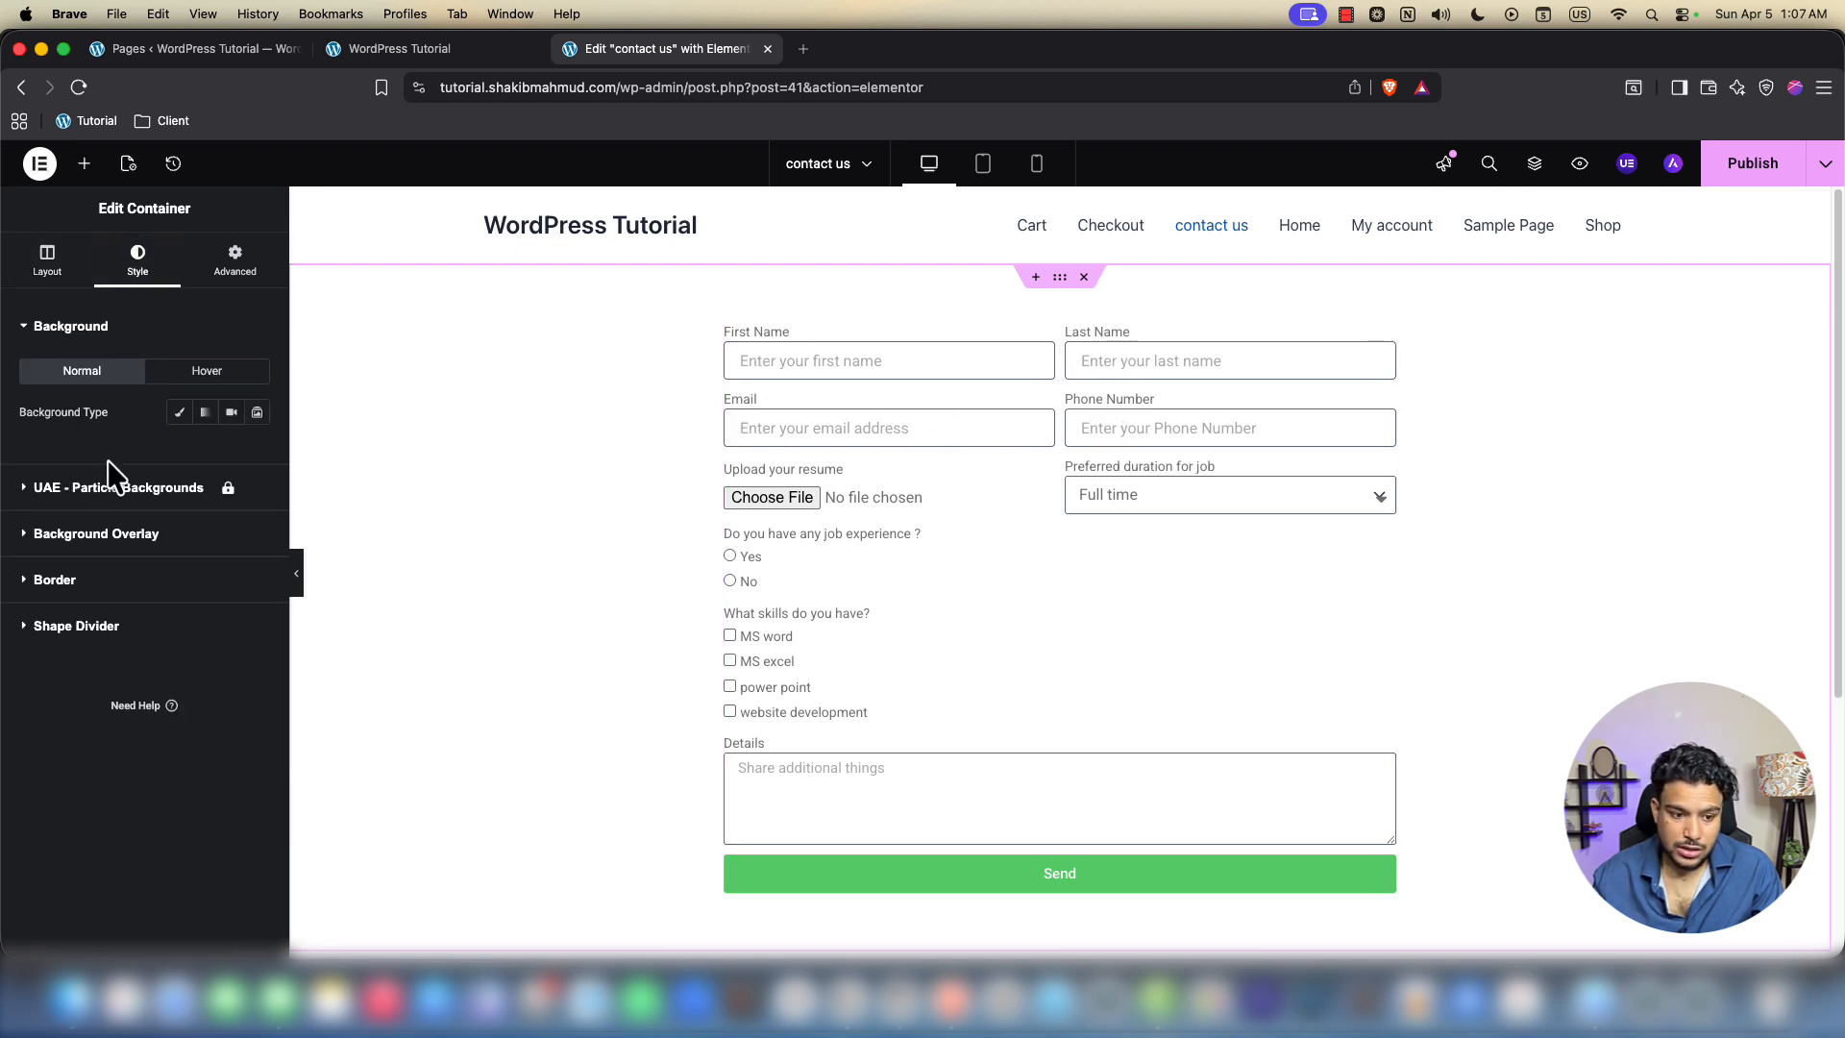
Set the form's columns gap, rows gap and label spacing to 10 px
click(1382, 335)
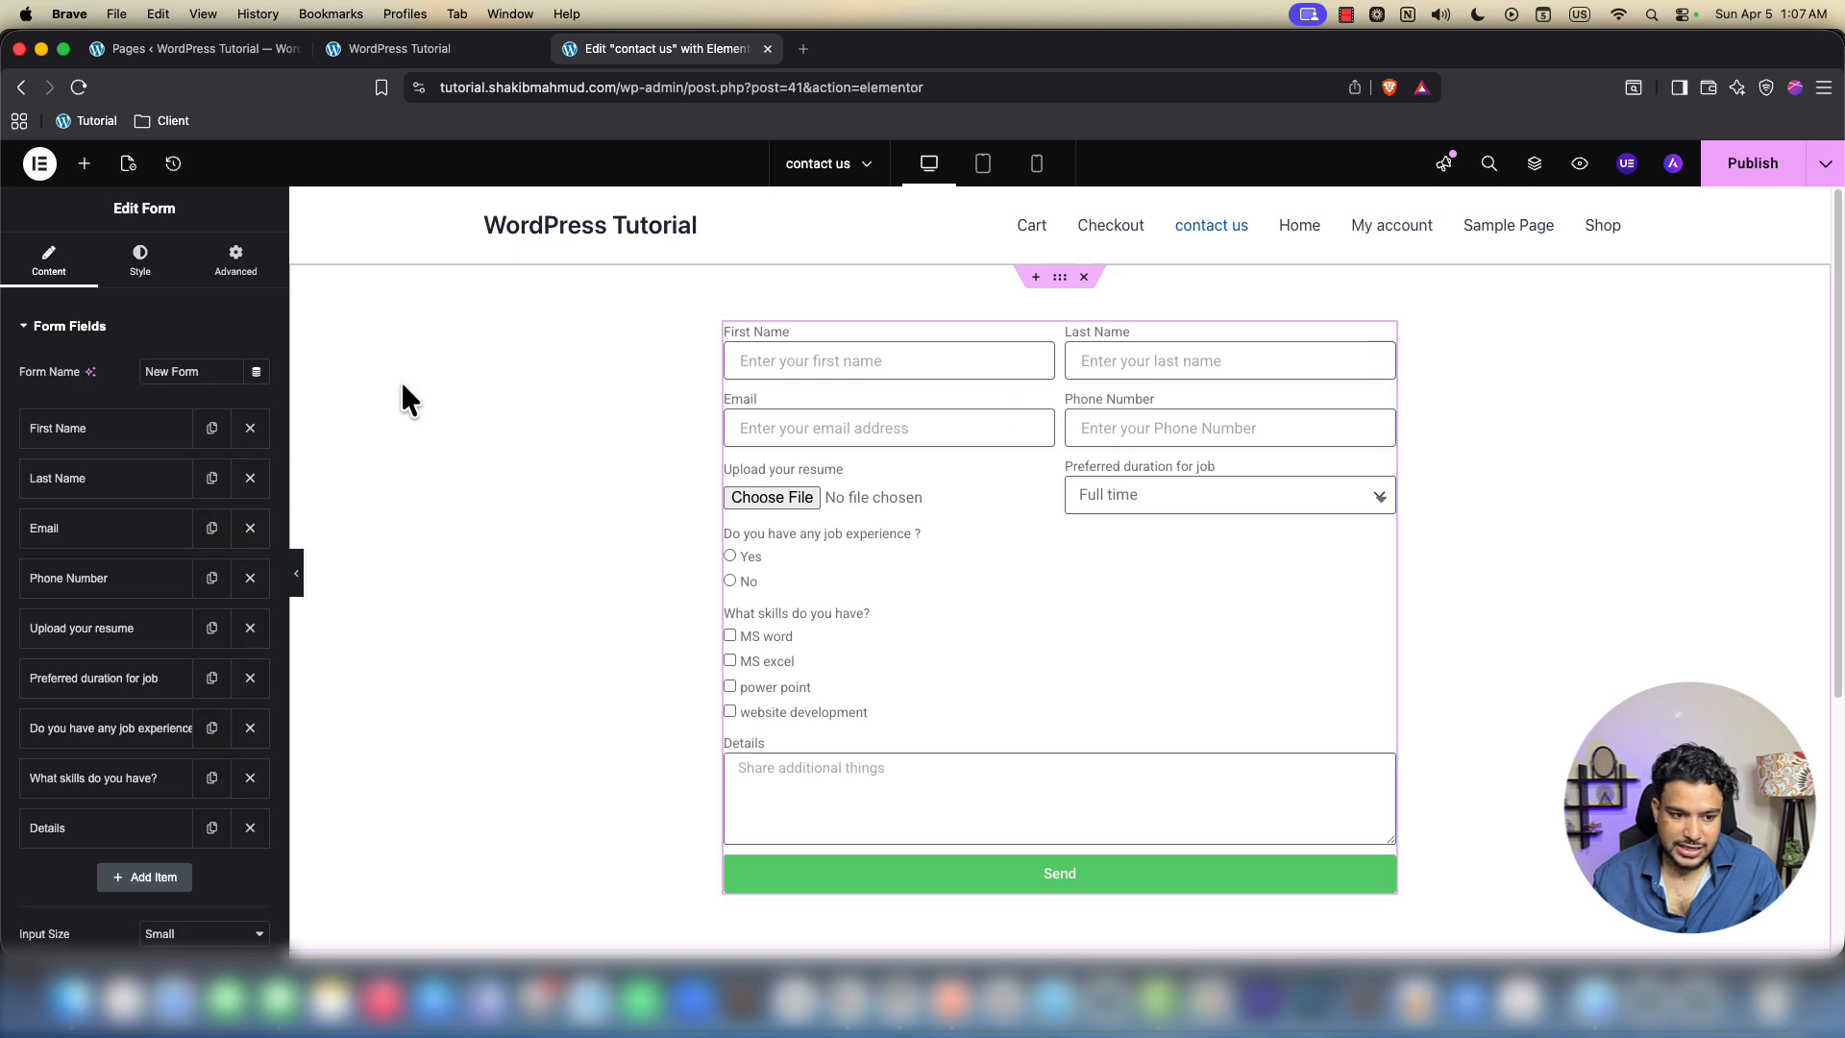
click(144, 265)
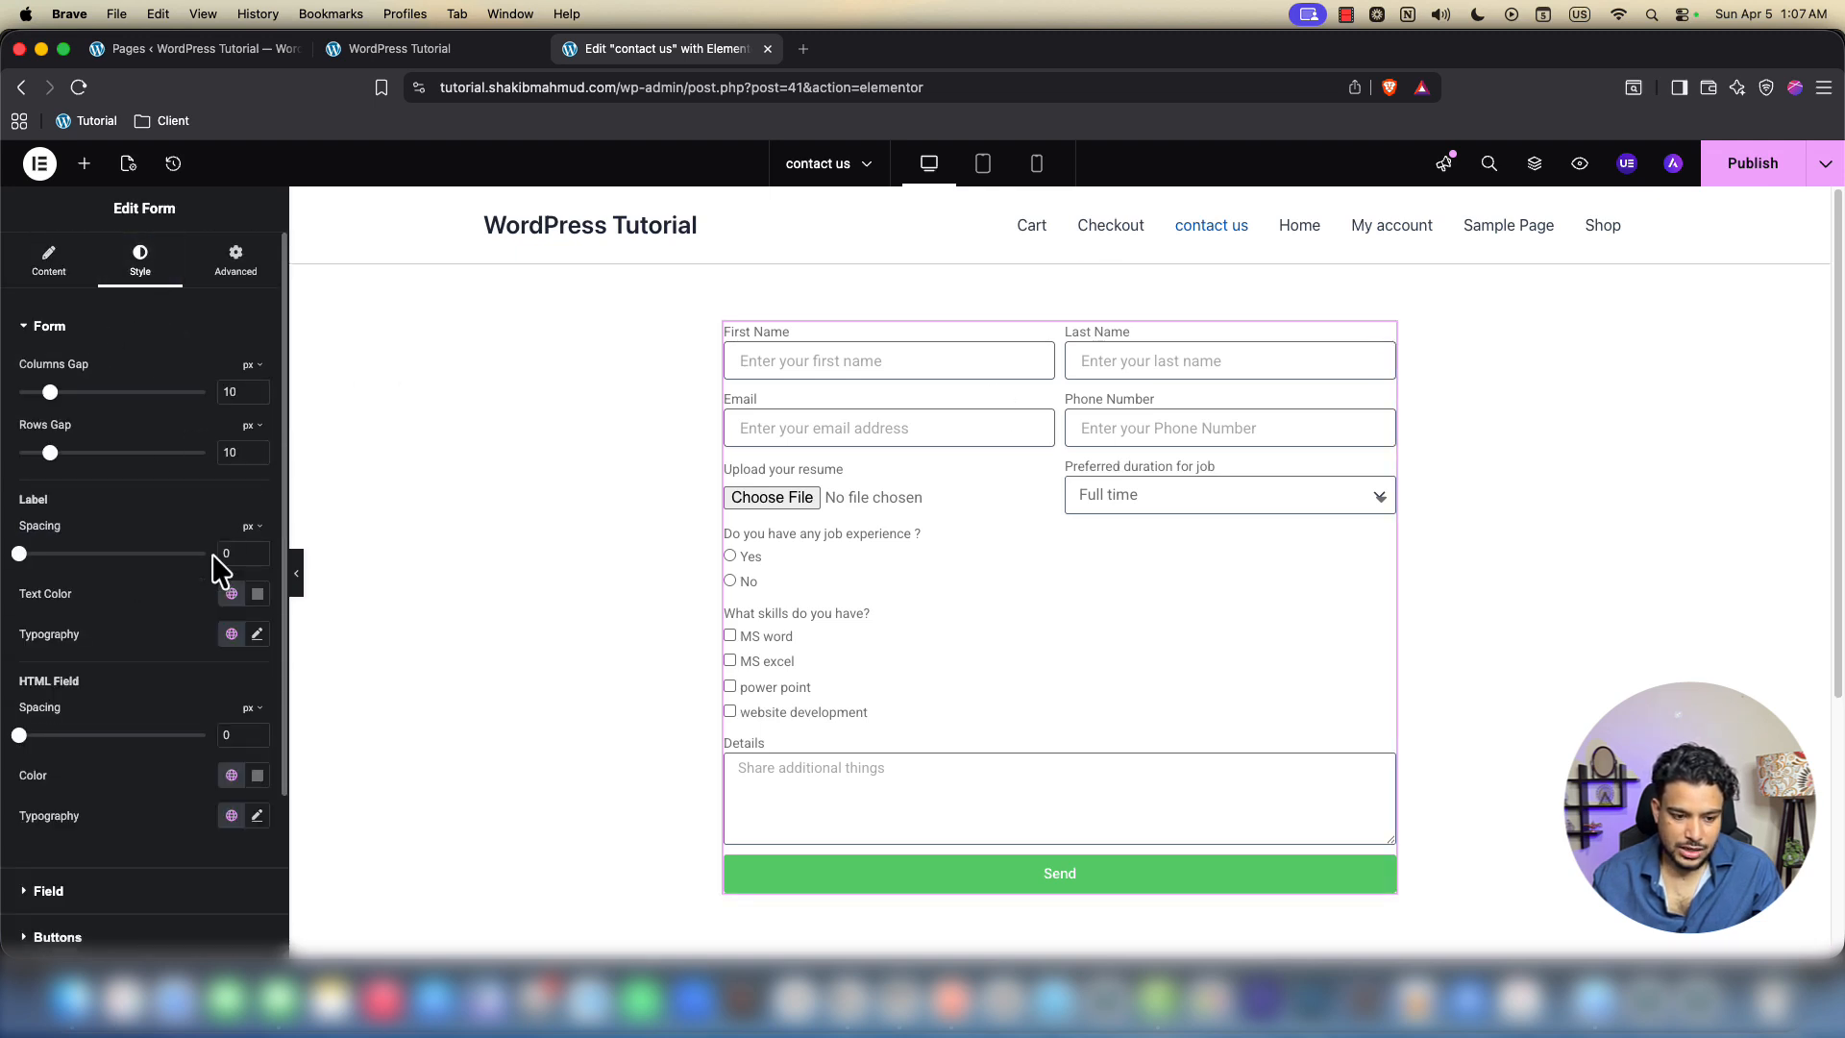
scroll(206, 596, down, 2)
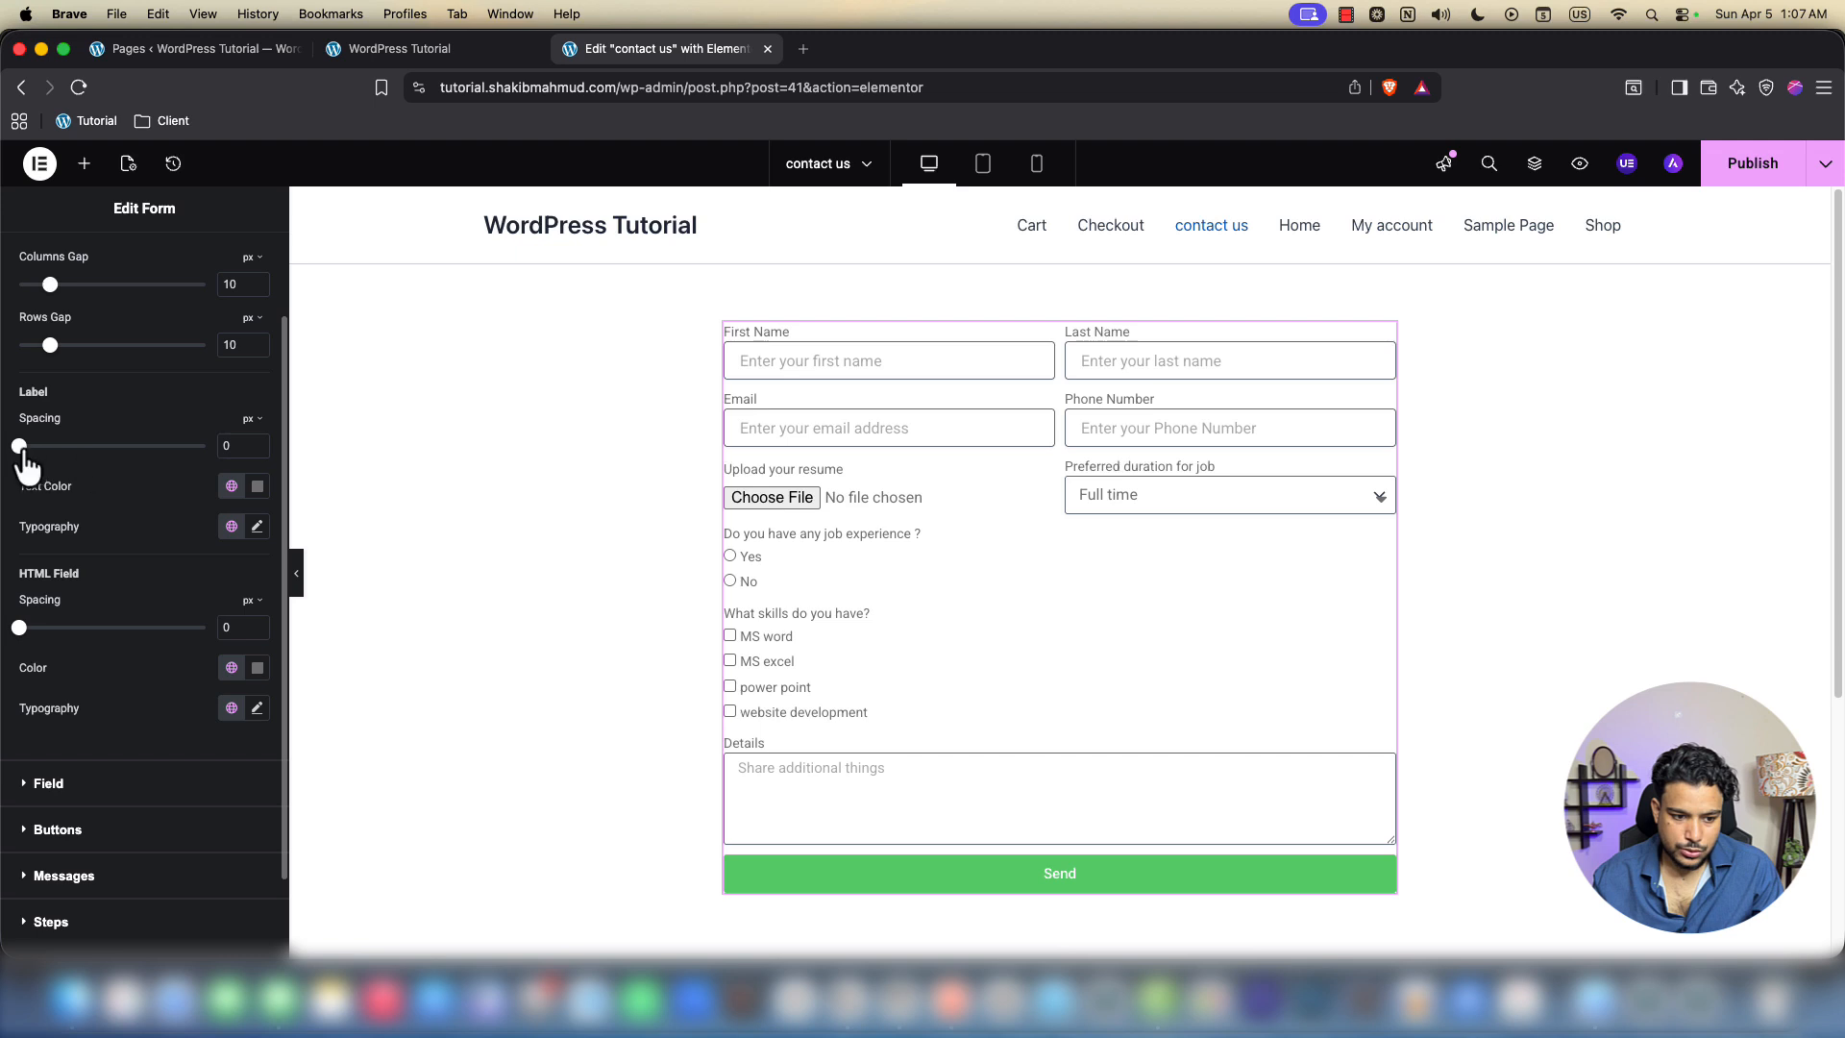
drag(24, 466, 55, 469)
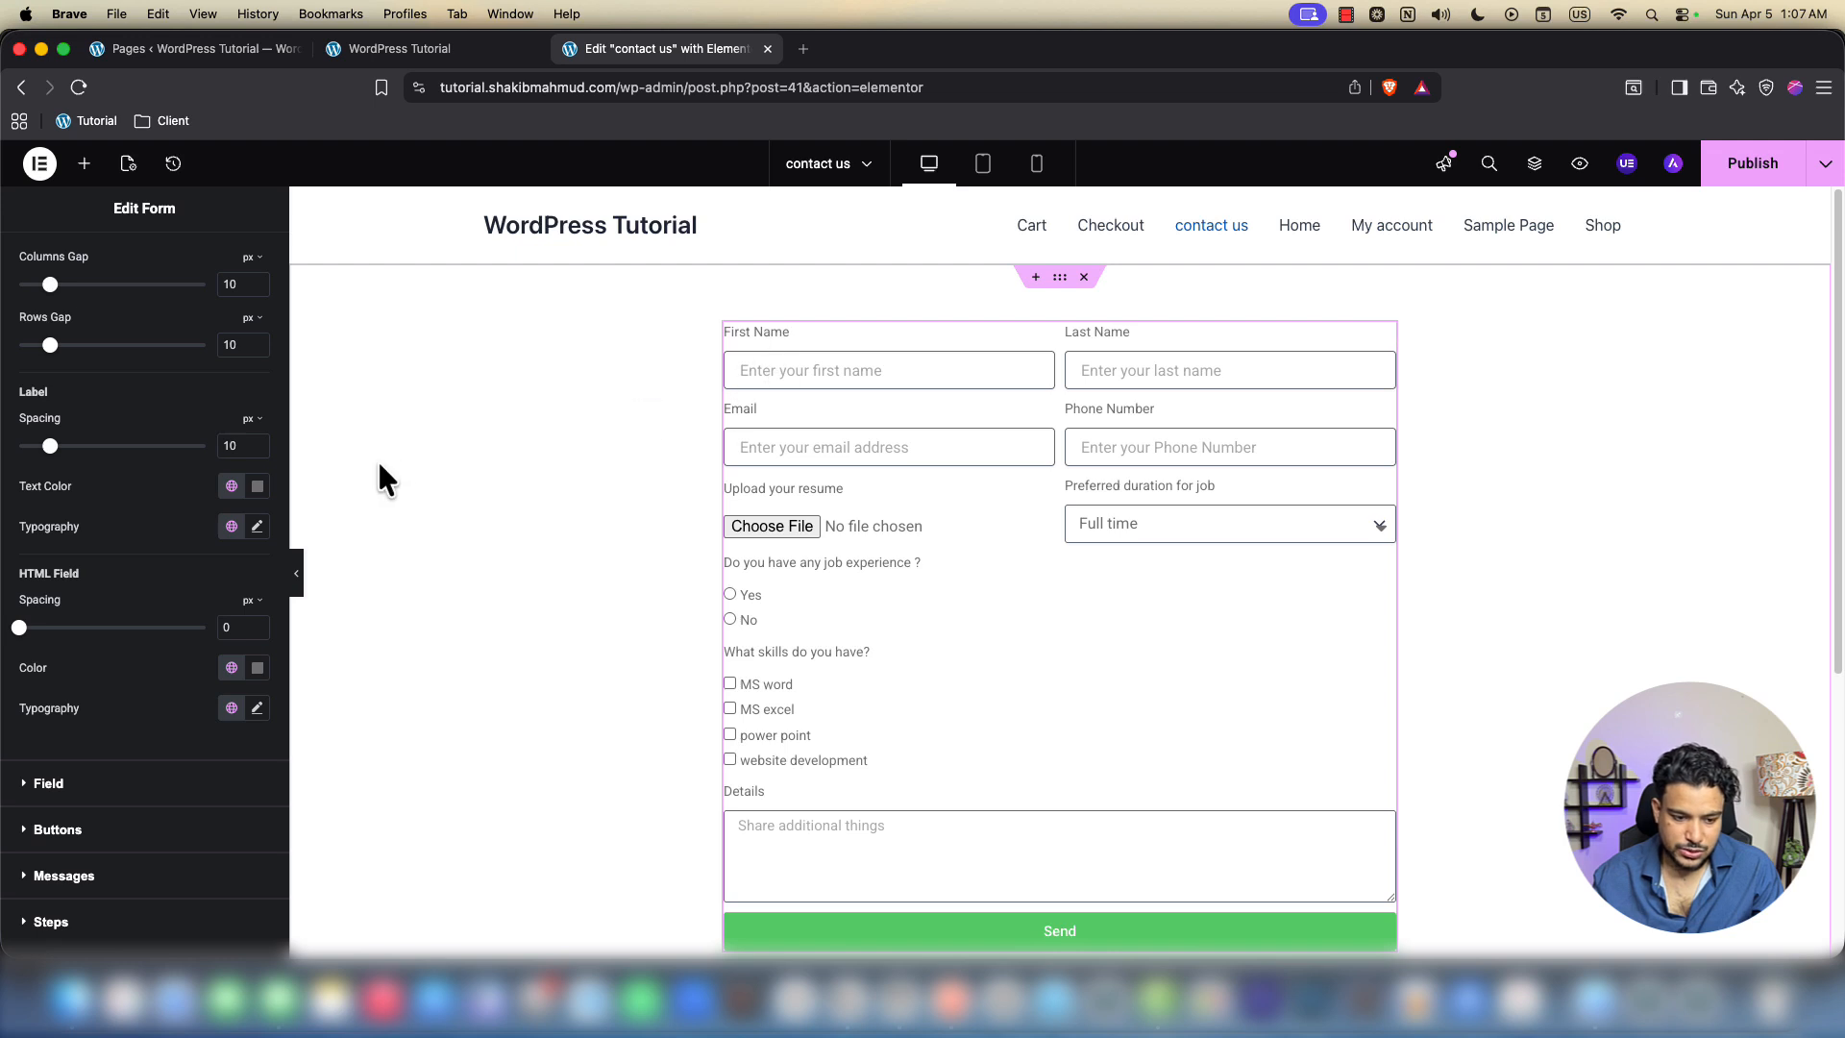
Set the form labels' font family to DM Sans
click(258, 485)
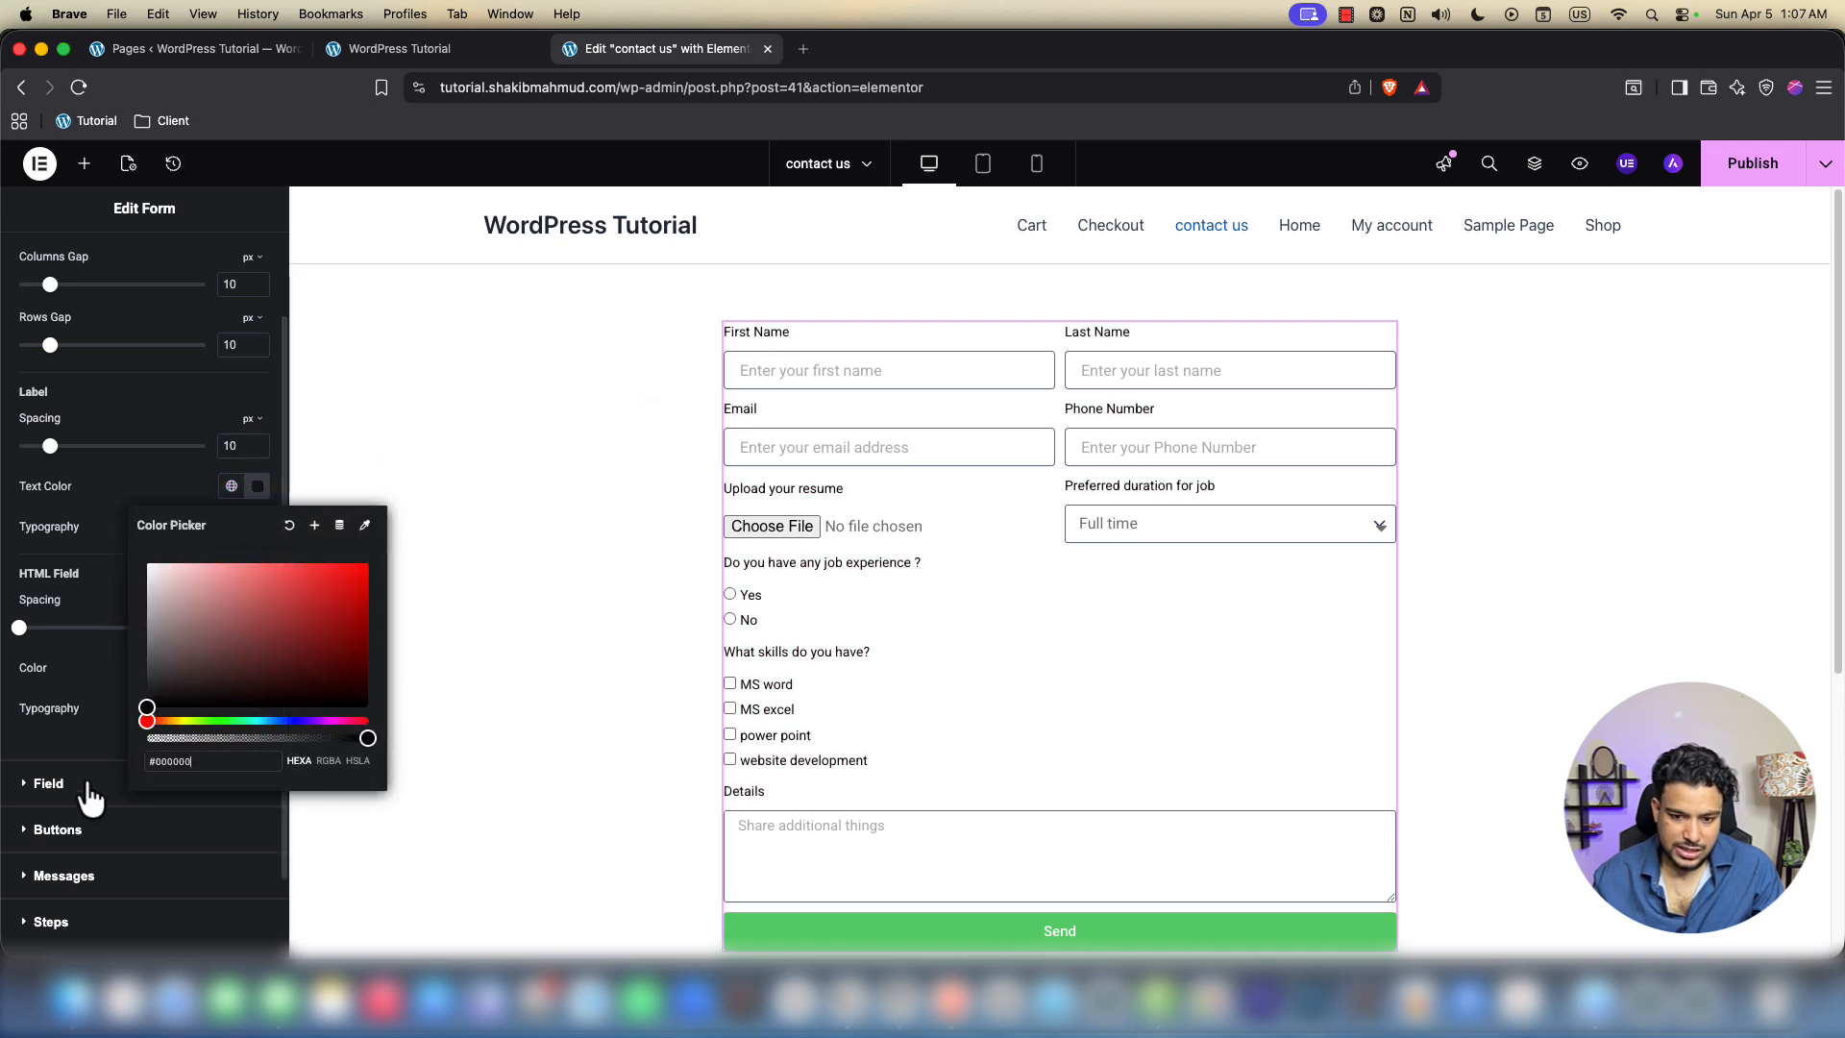
click(60, 568)
click(257, 525)
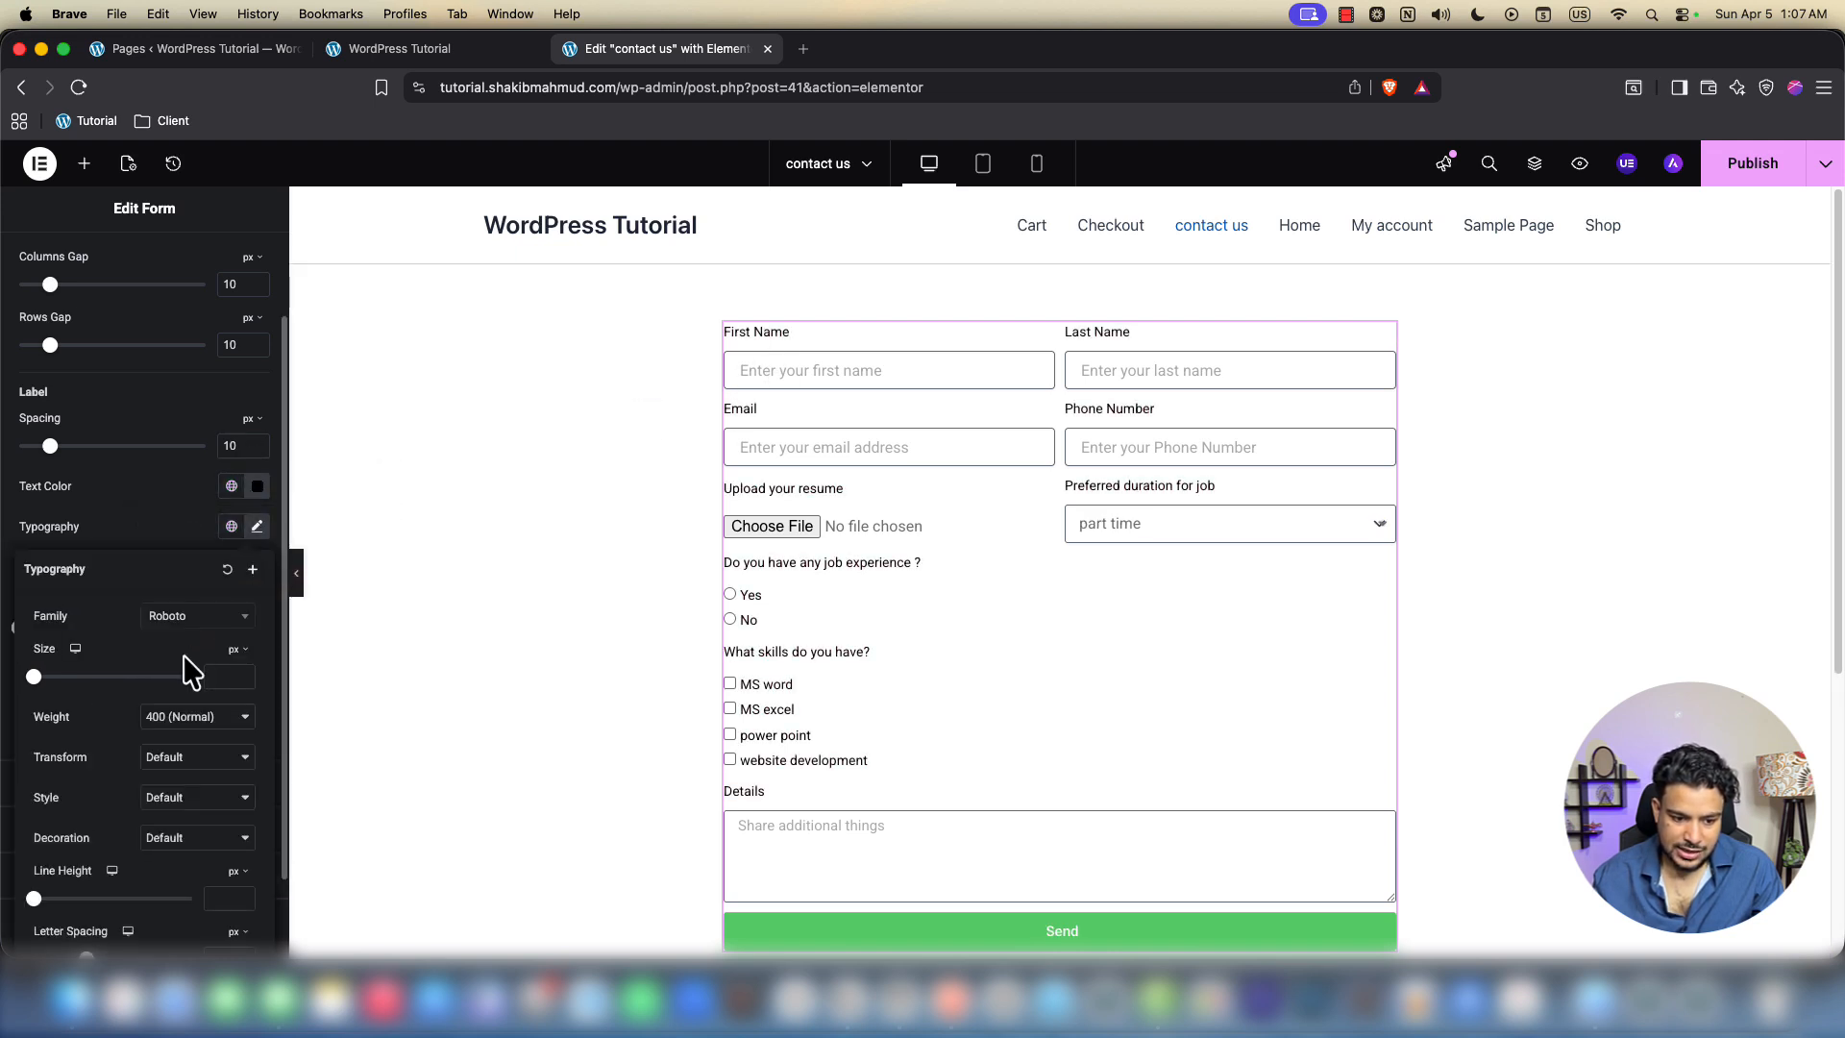
click(174, 623)
text(dm sa)
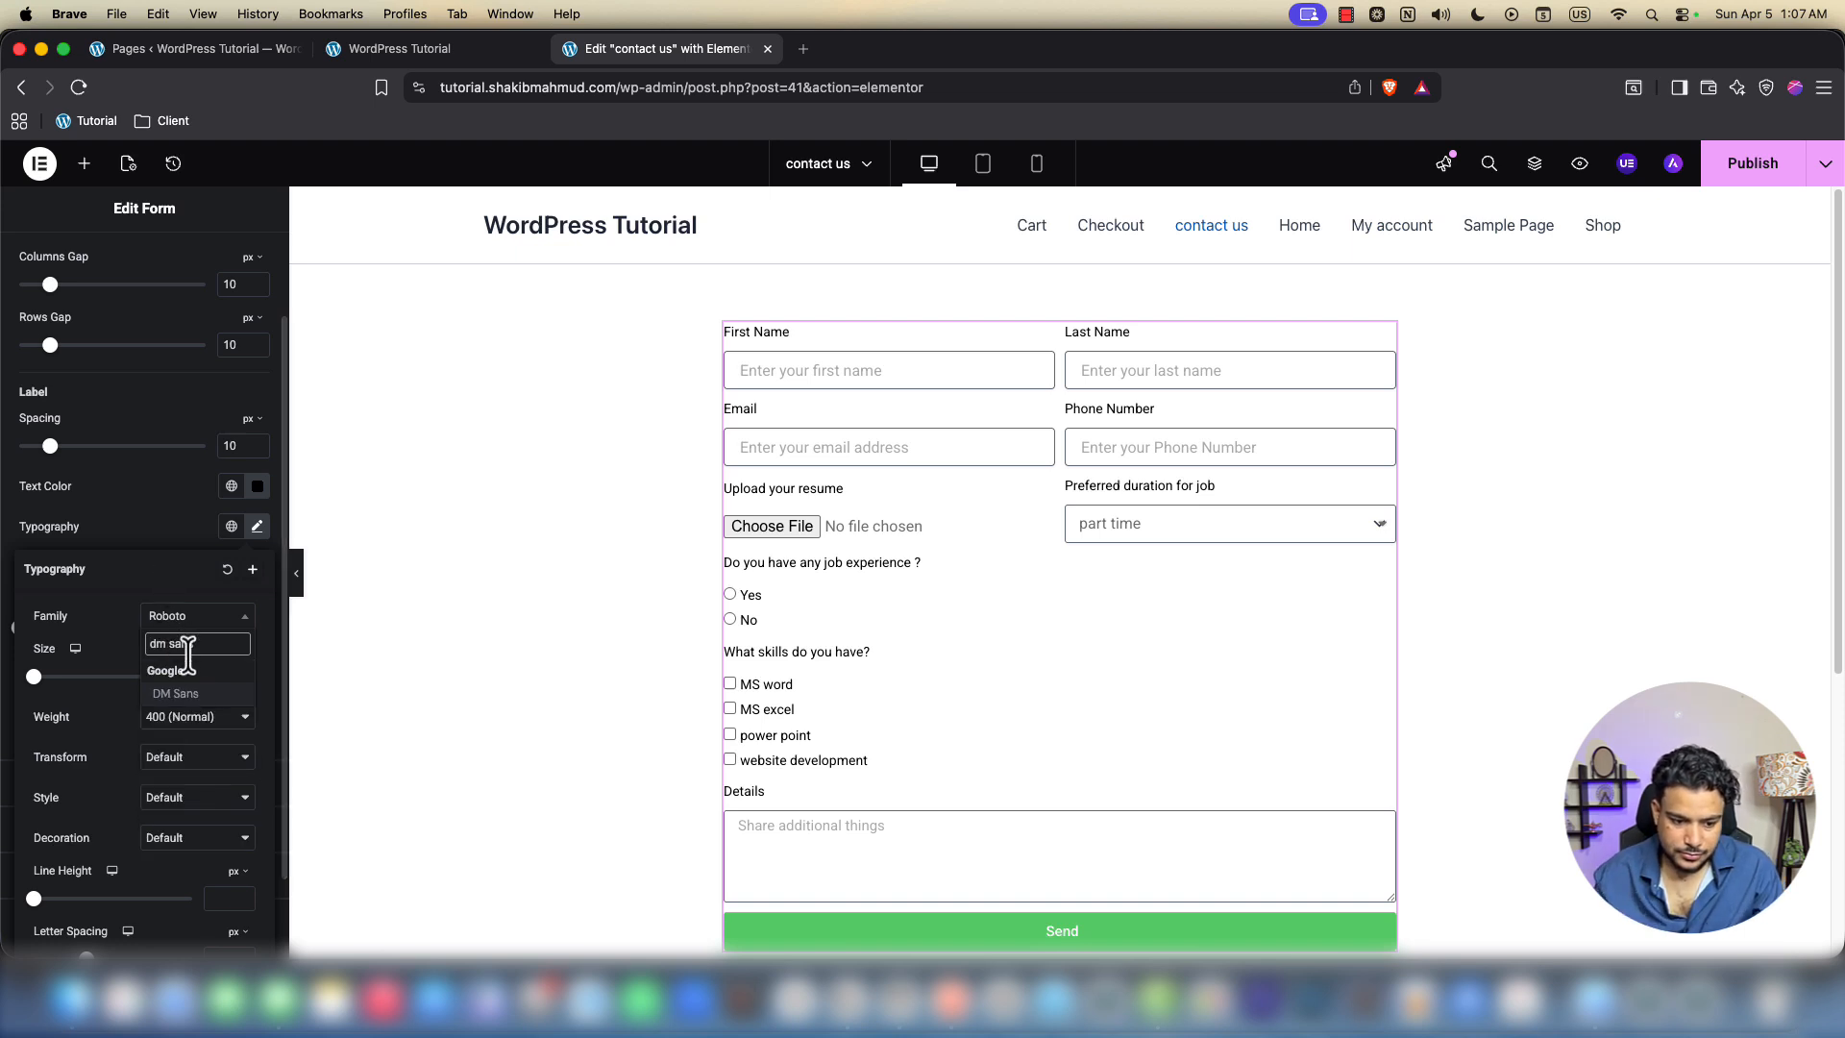
click(182, 693)
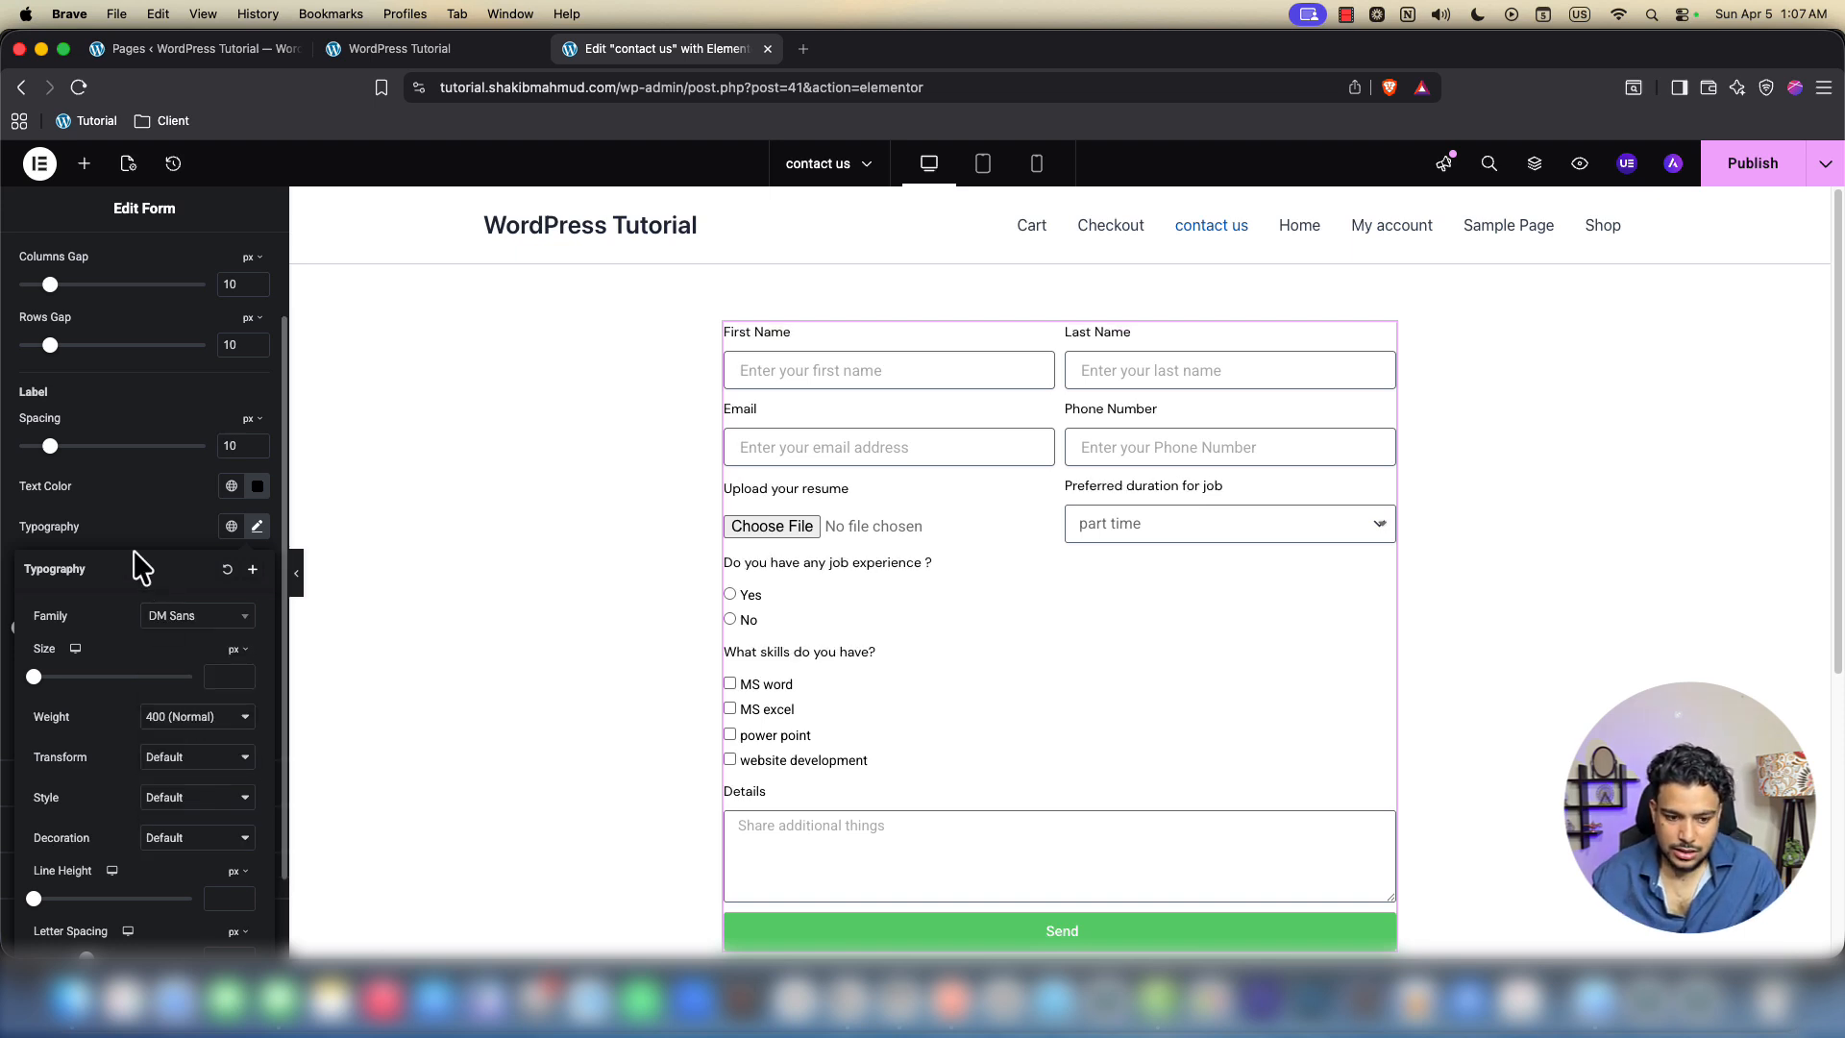
click(174, 546)
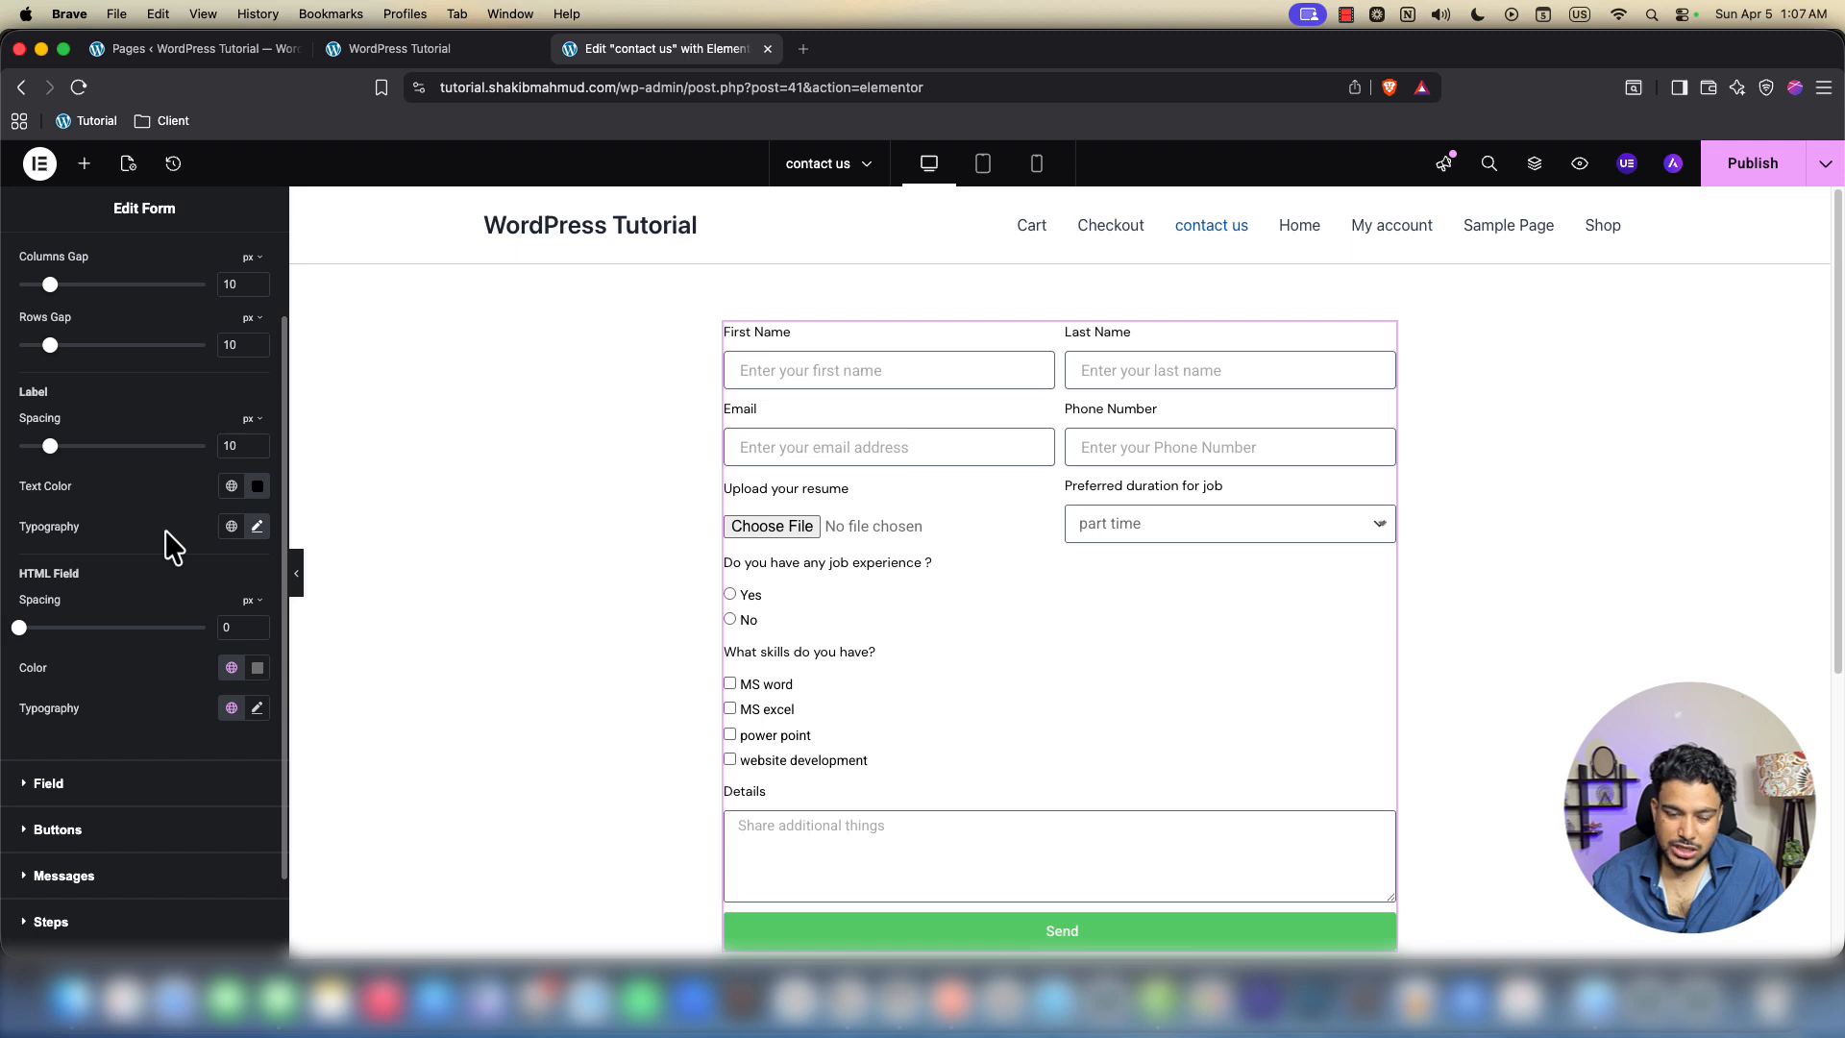
Browse the label font list without changes, then click into the Last Name preview field
click(256, 525)
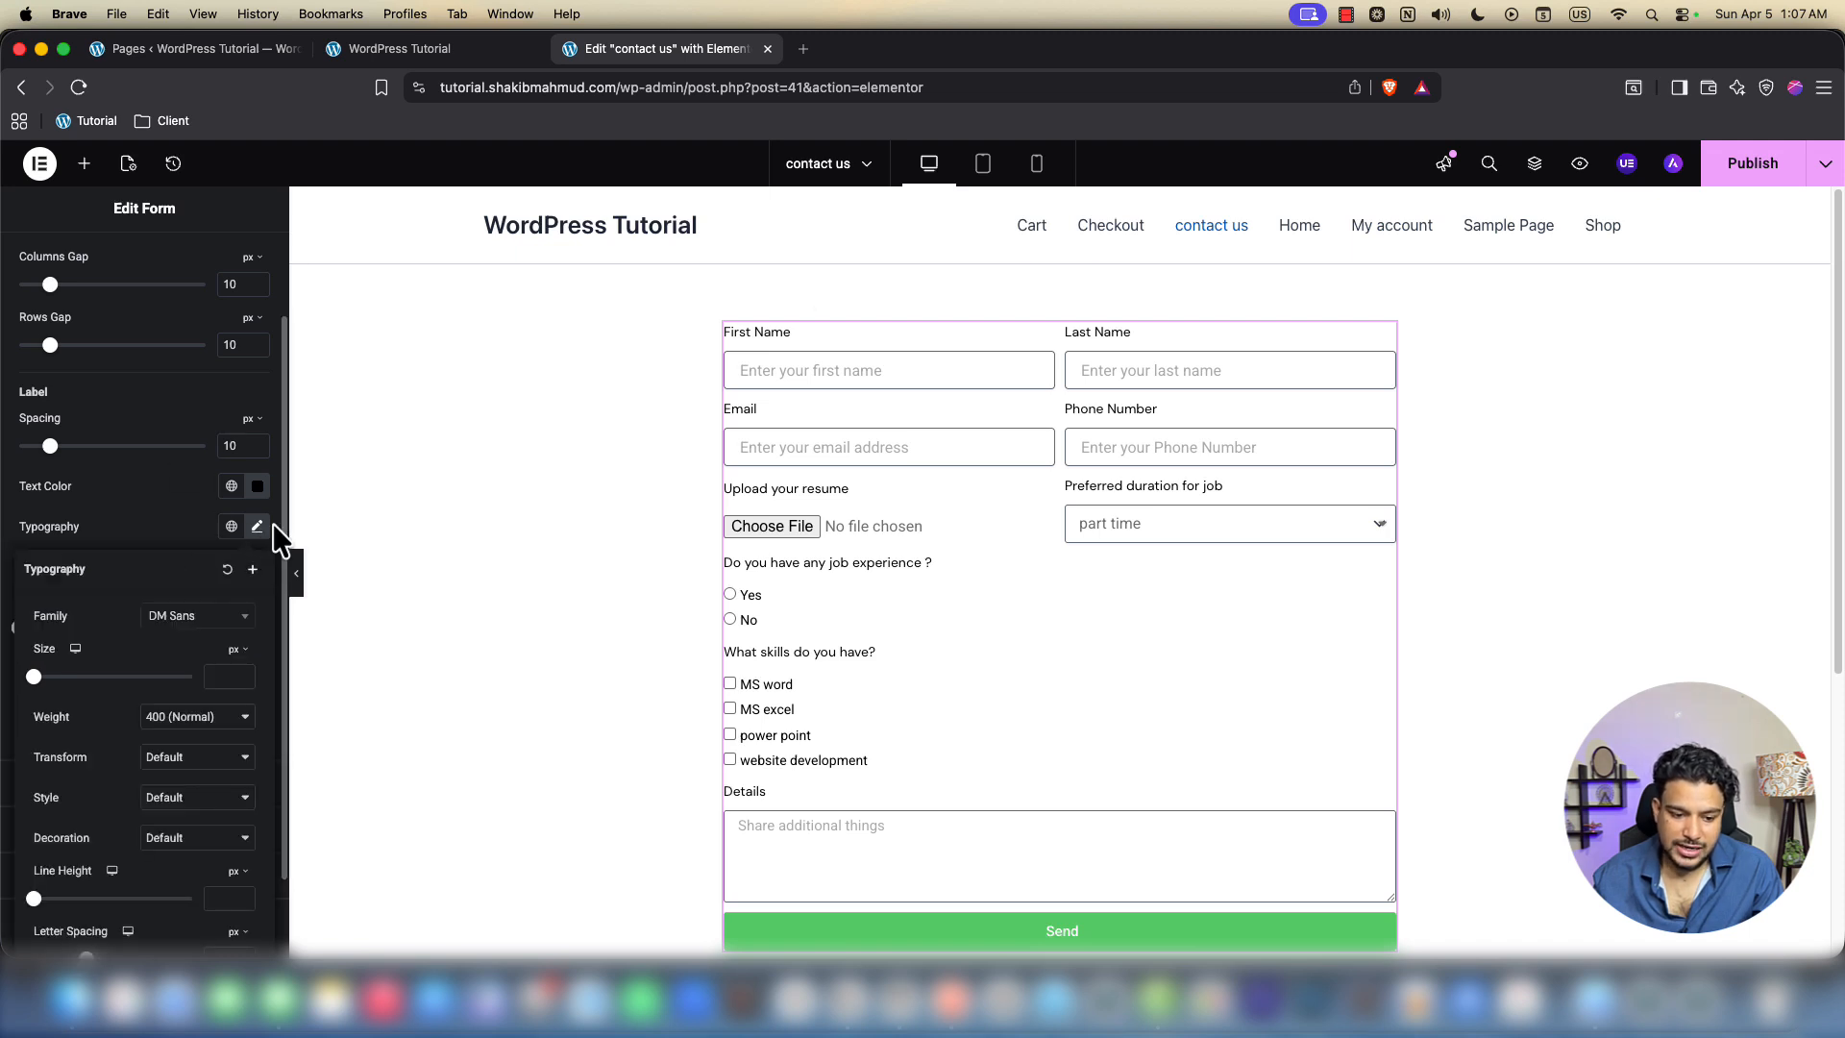
click(189, 625)
scroll(192, 759, down, 10)
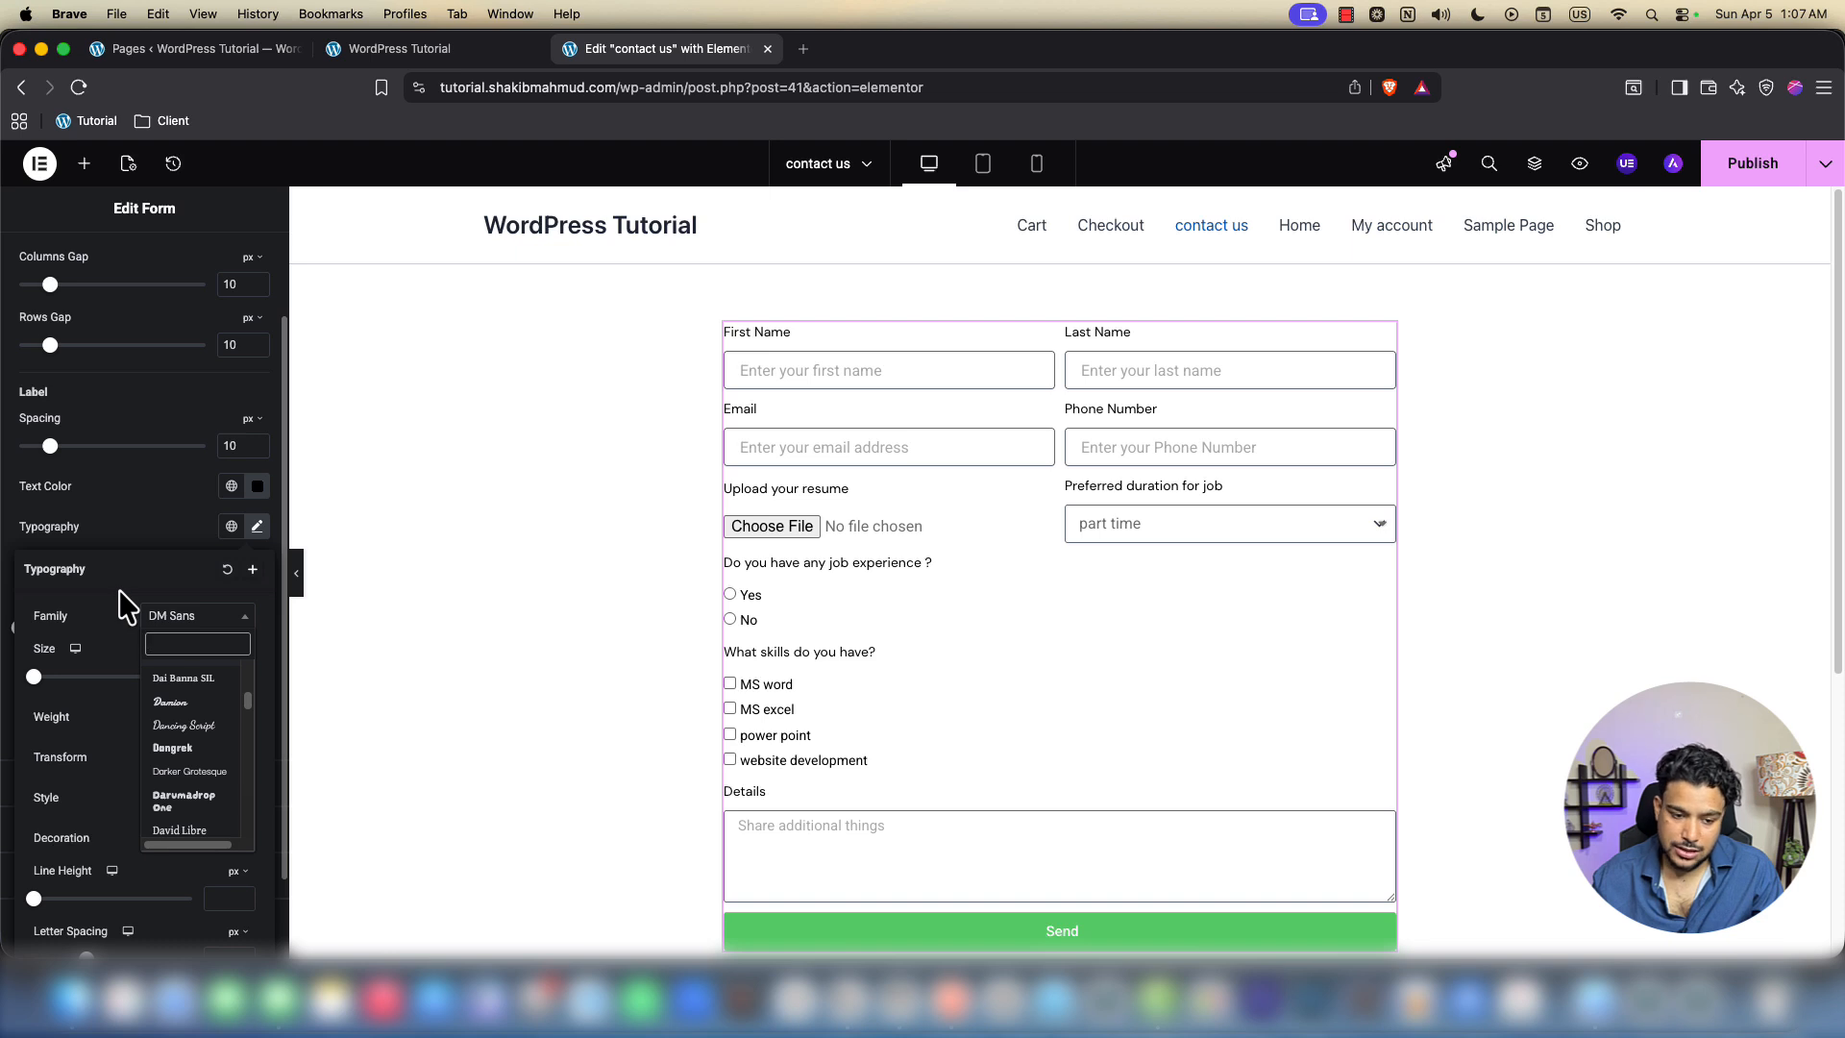
click(144, 544)
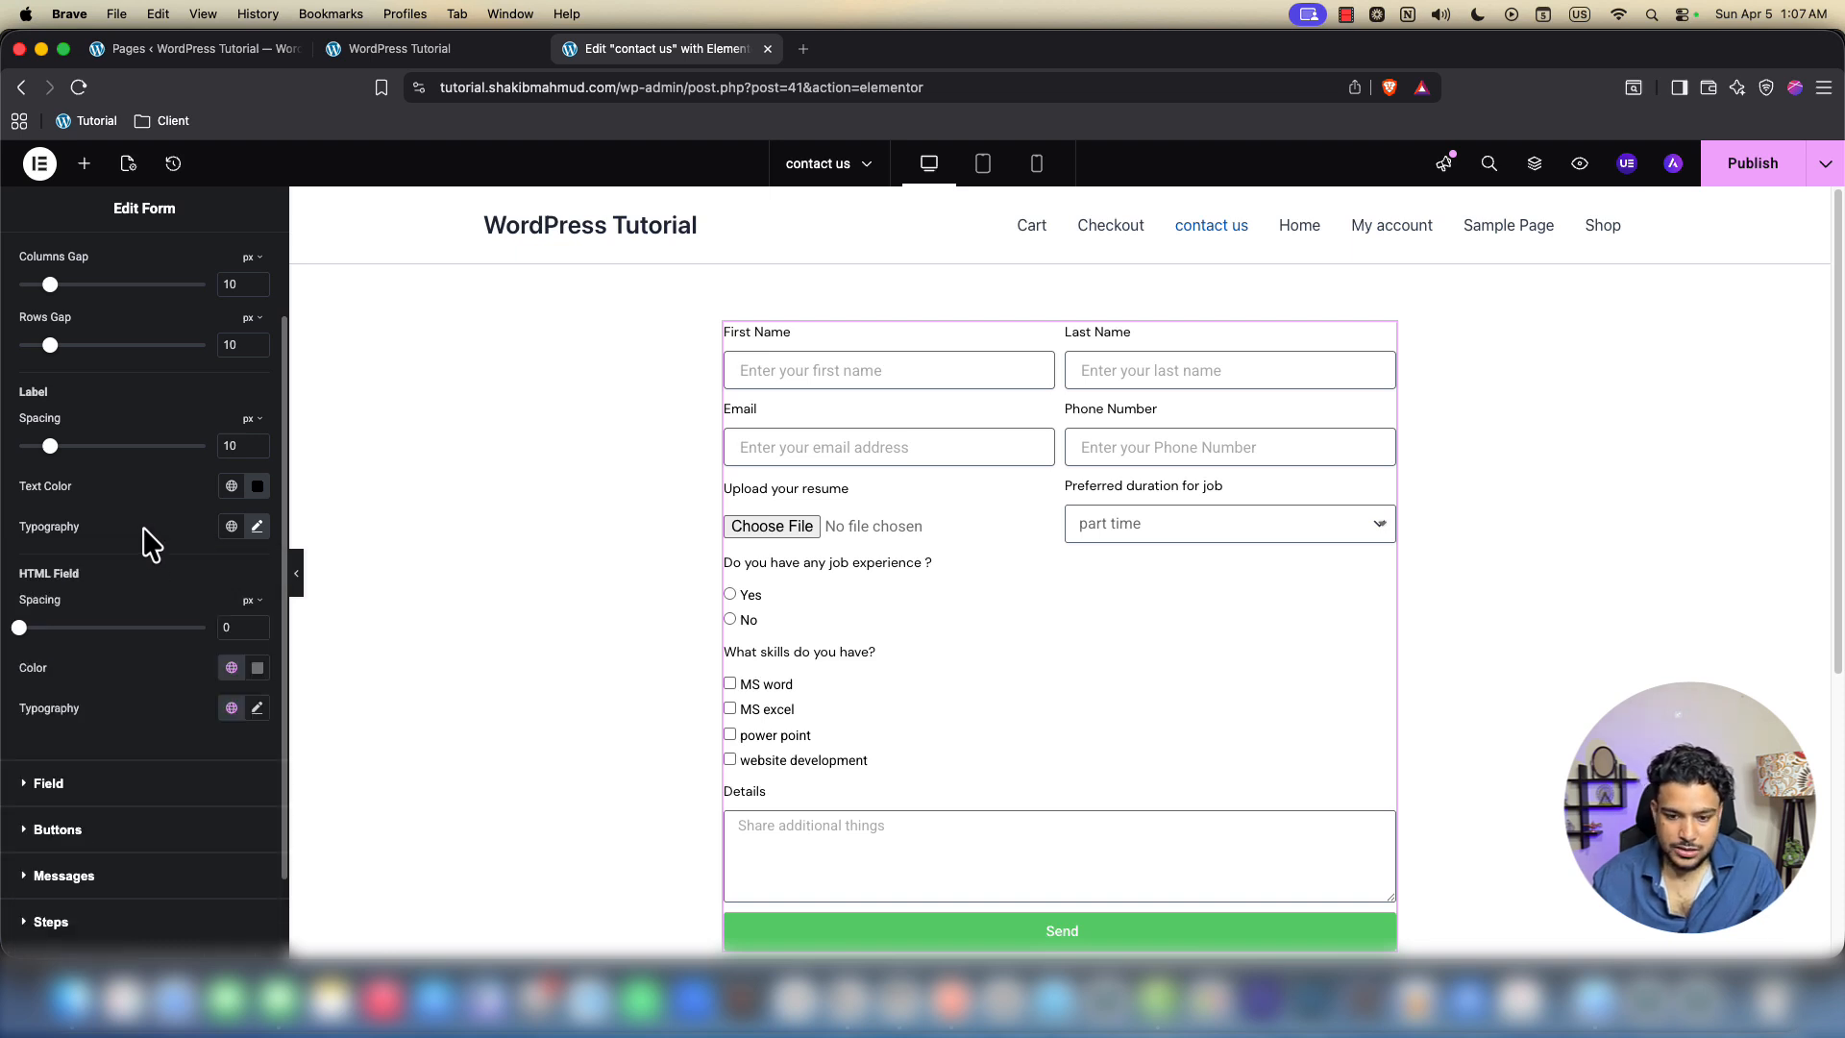
click(257, 526)
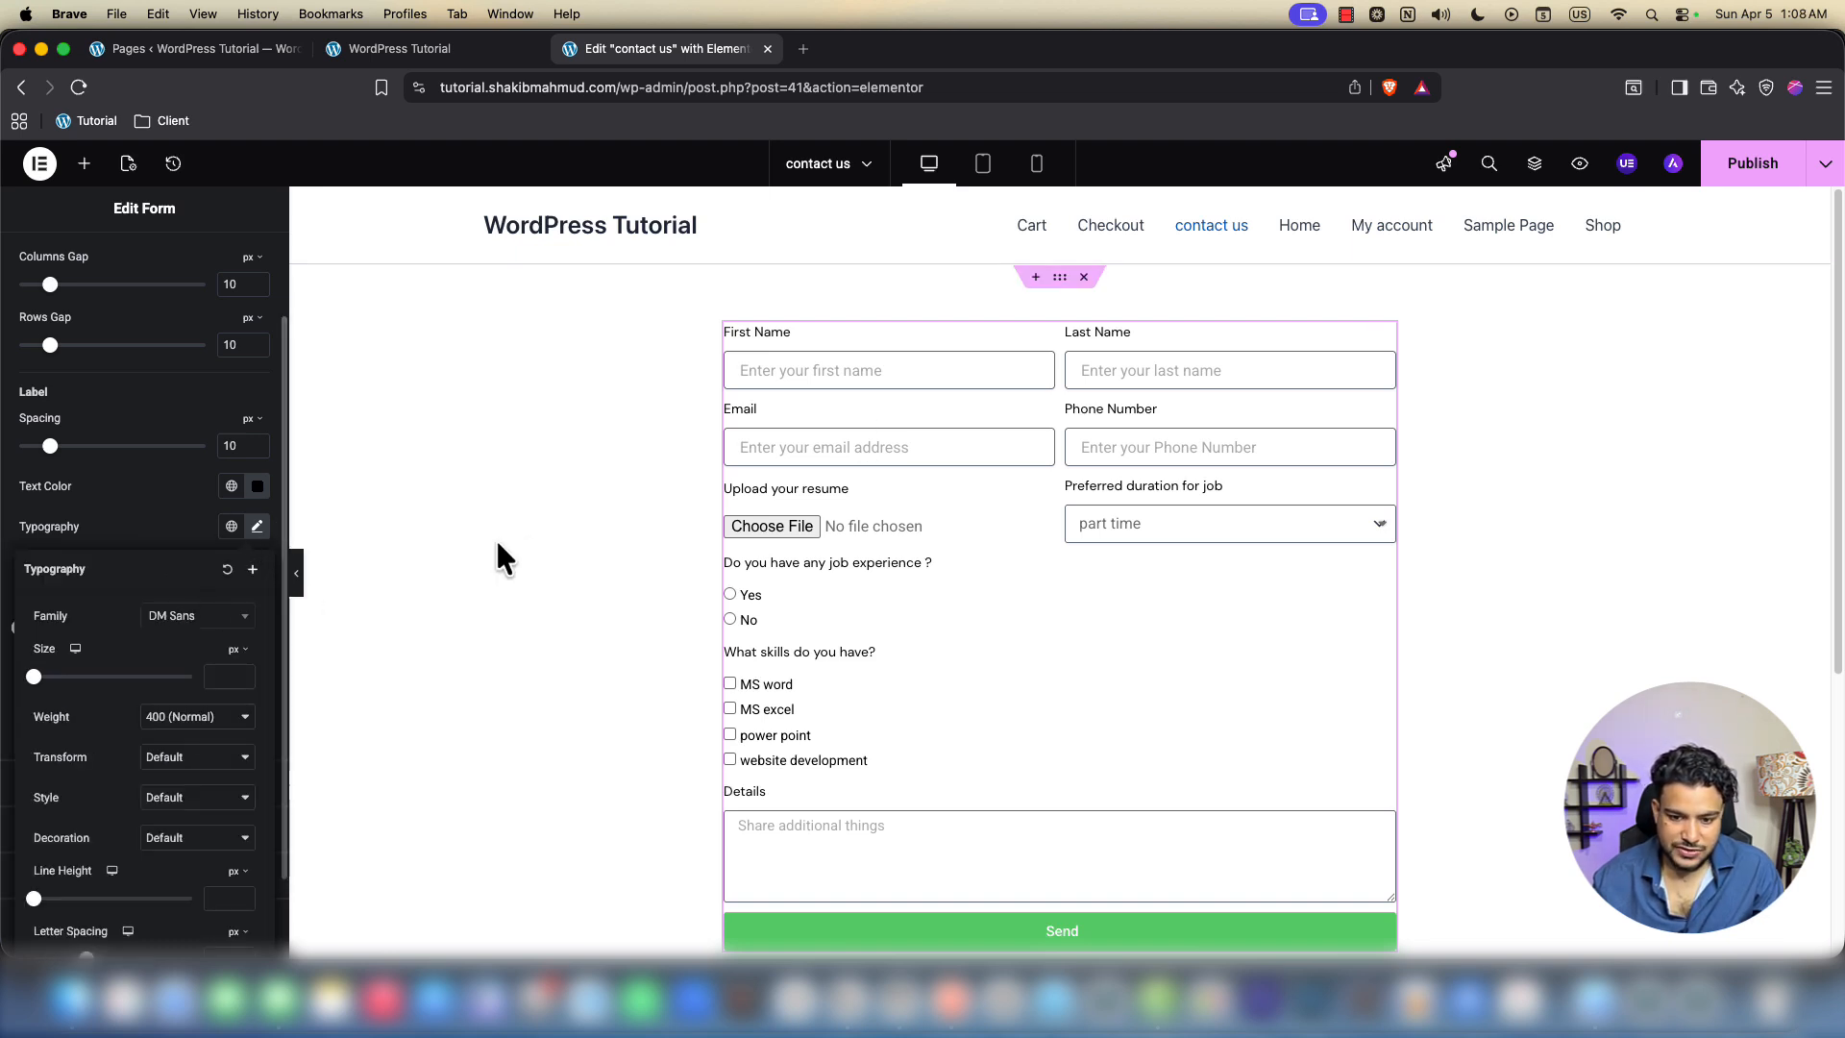
click(127, 546)
click(804, 375)
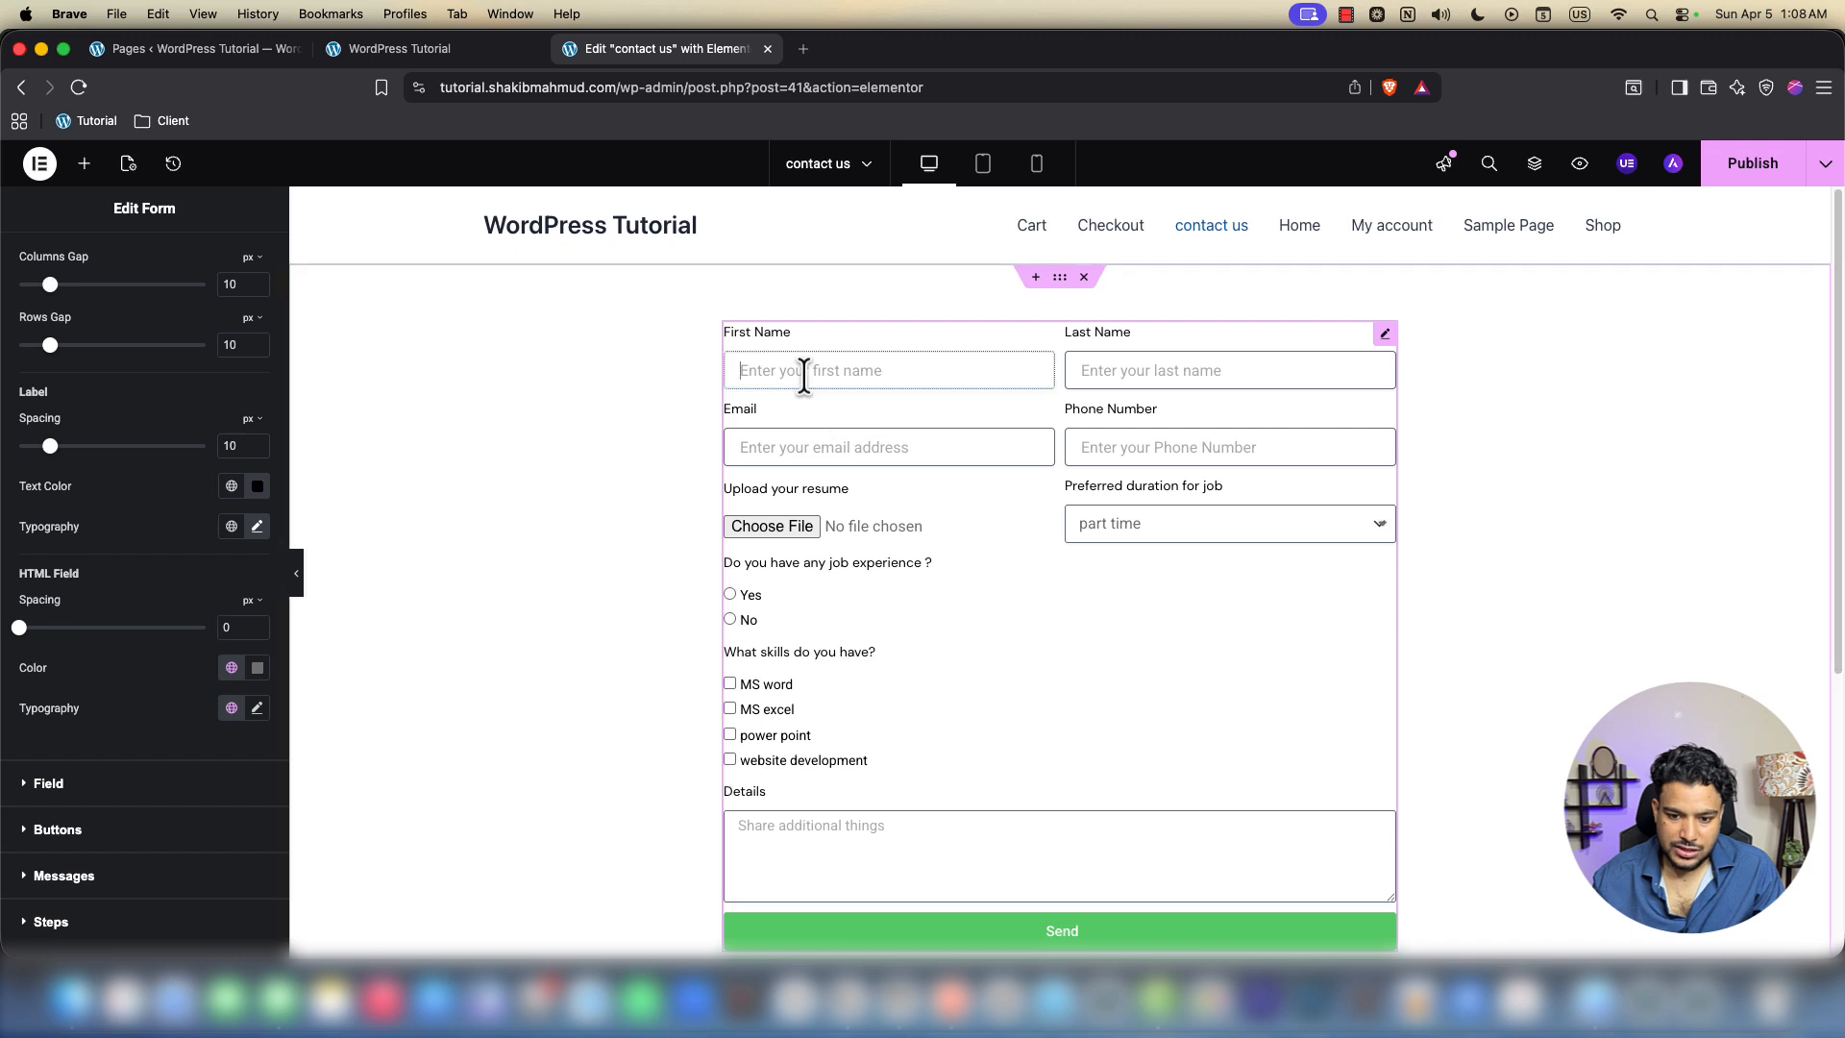
click(1228, 374)
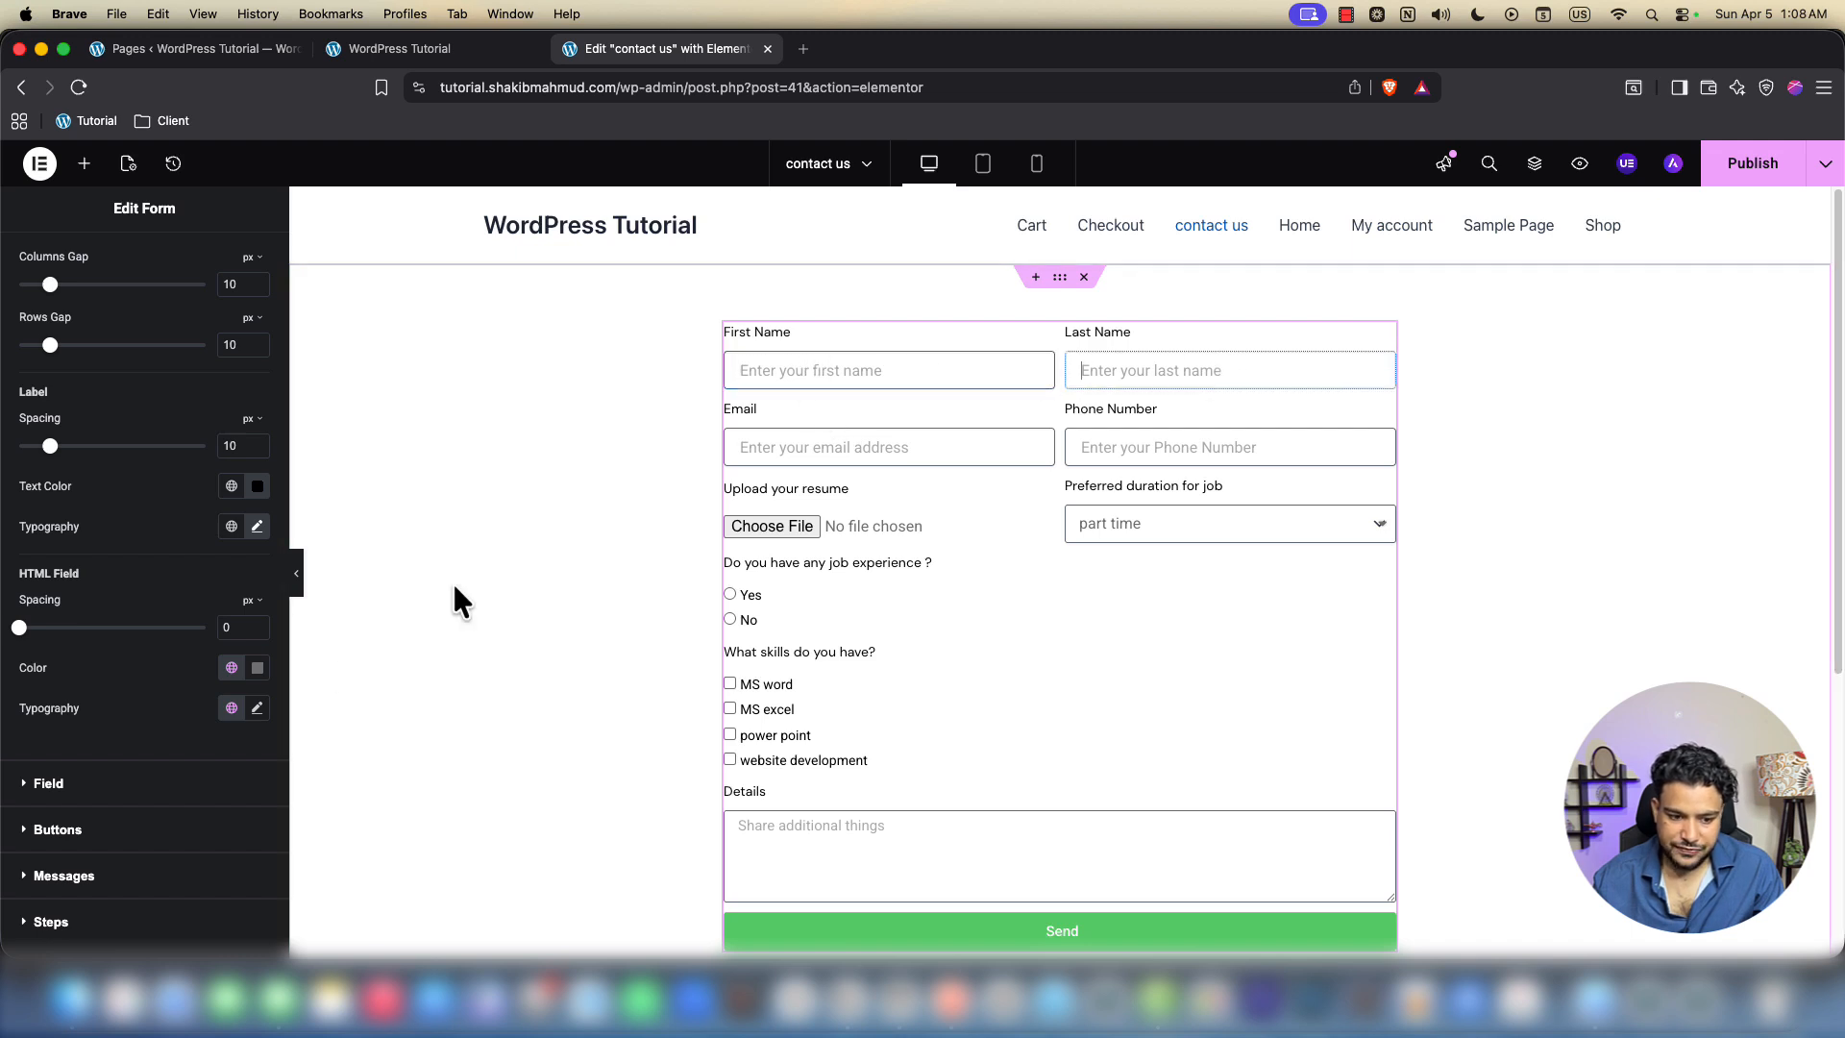
Set the form fields' input text to DM Sans at 14 px
click(140, 780)
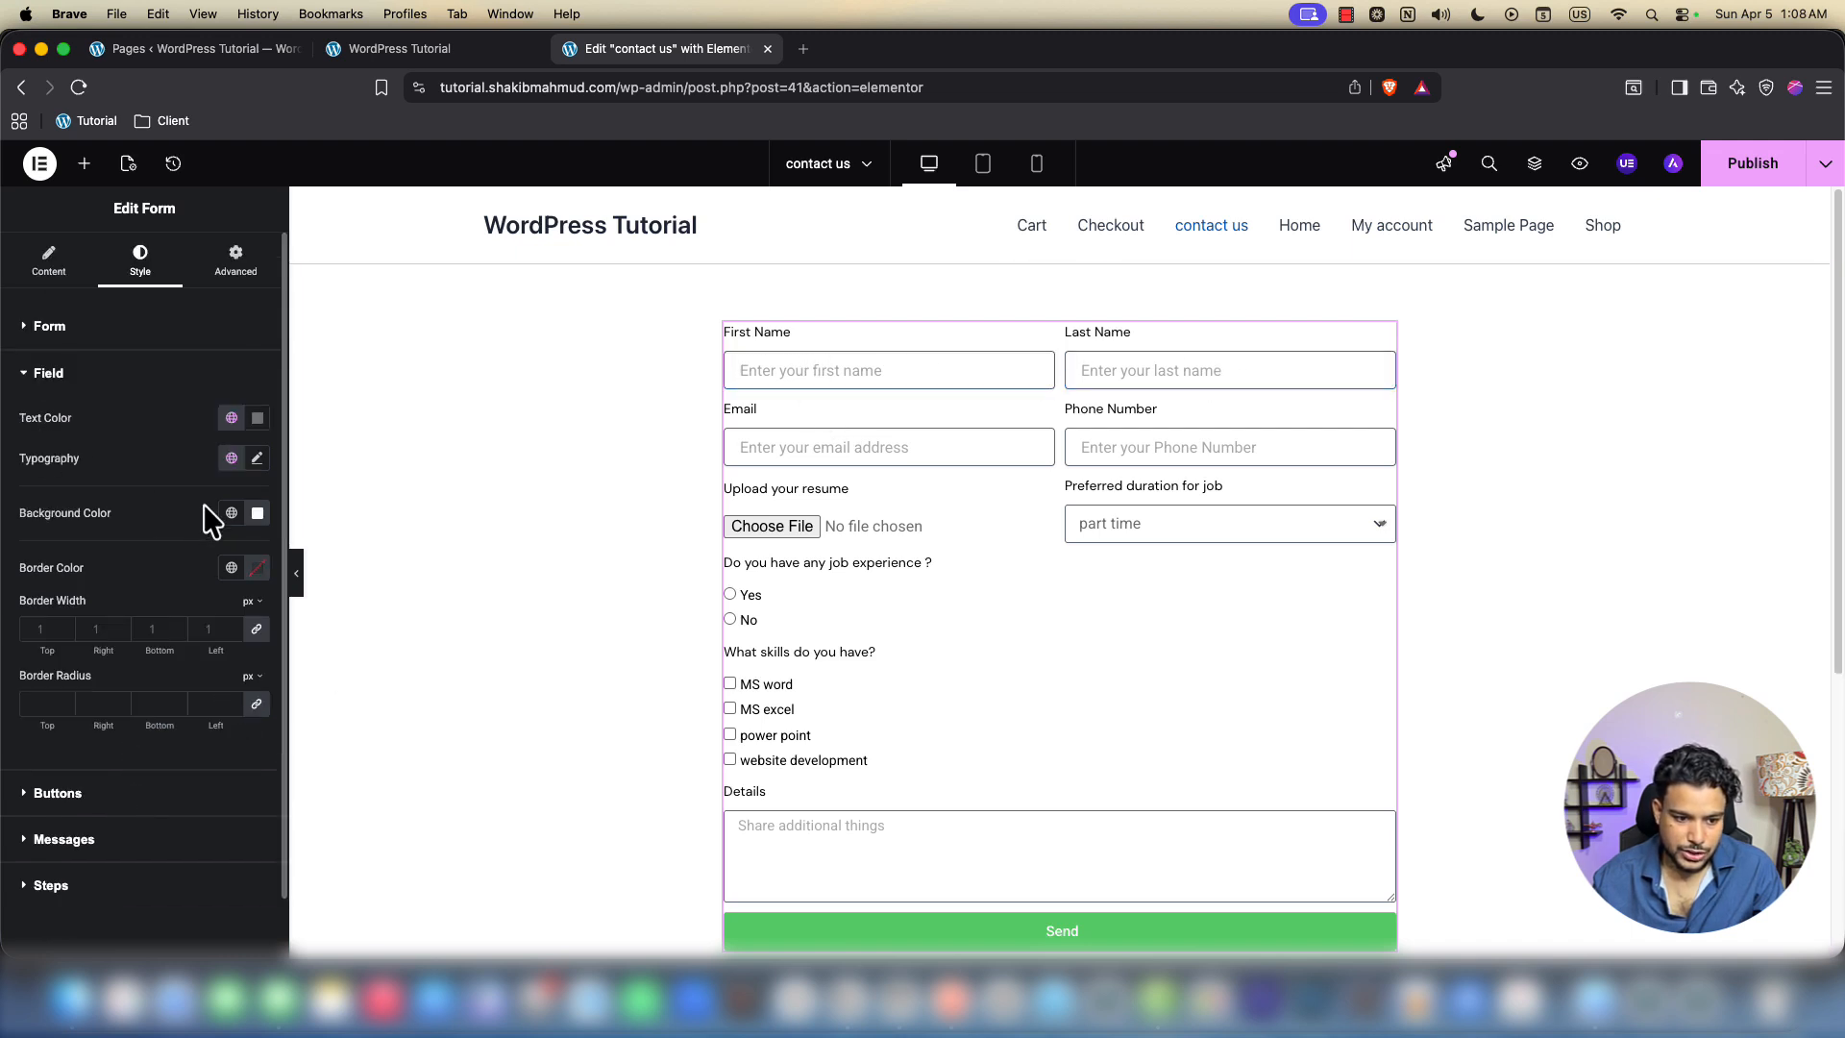
click(258, 417)
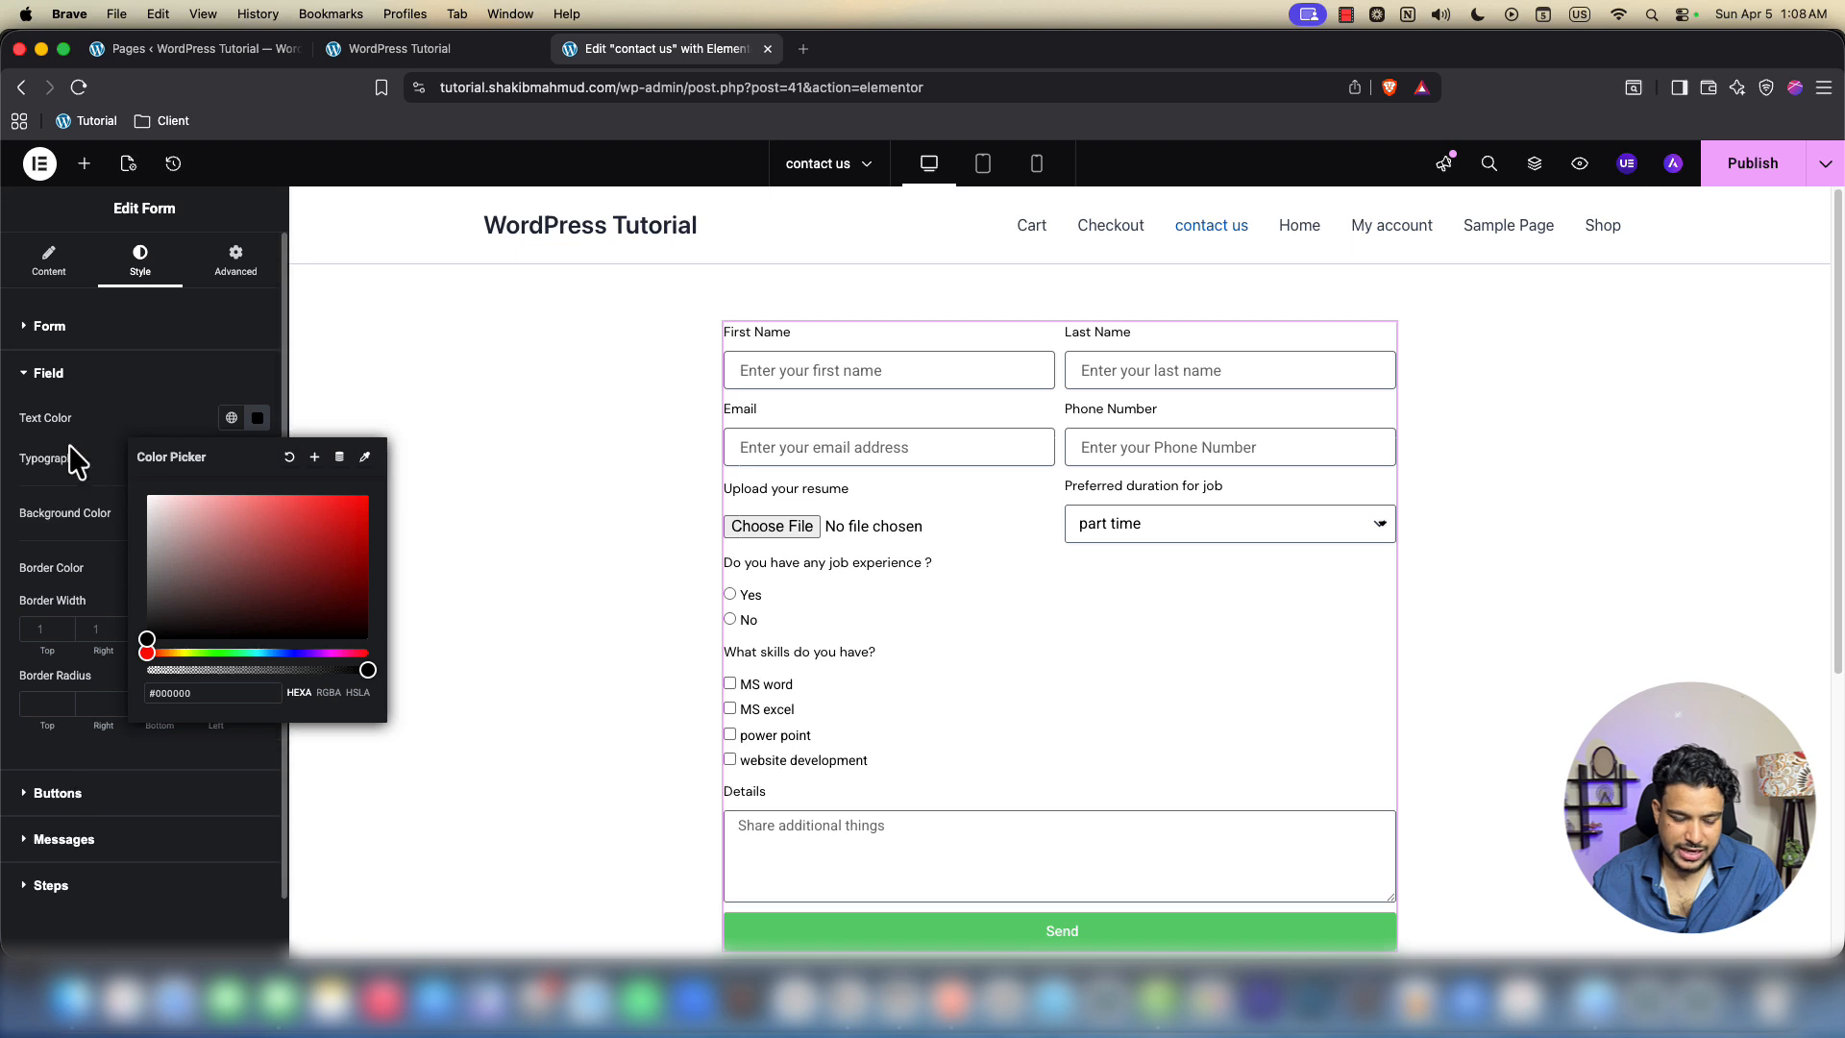
click(256, 457)
click(256, 458)
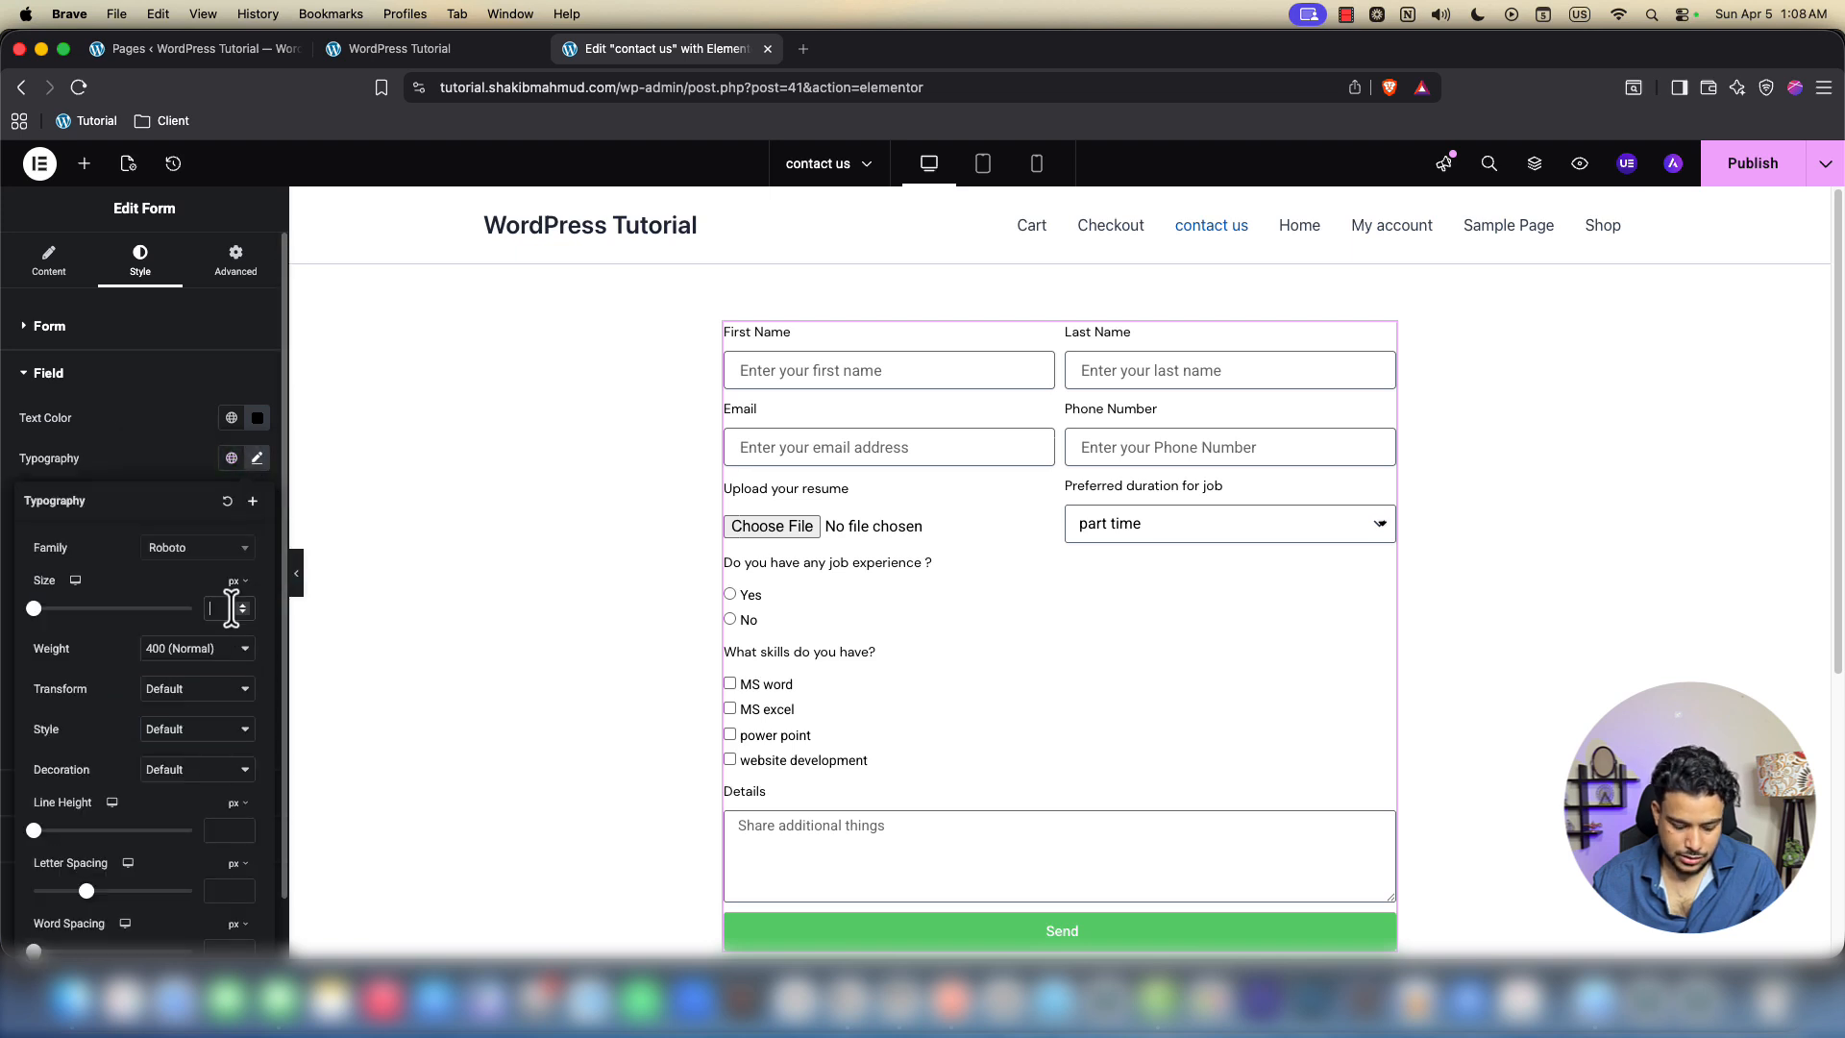
text(12)
key(Up)
key(Up)
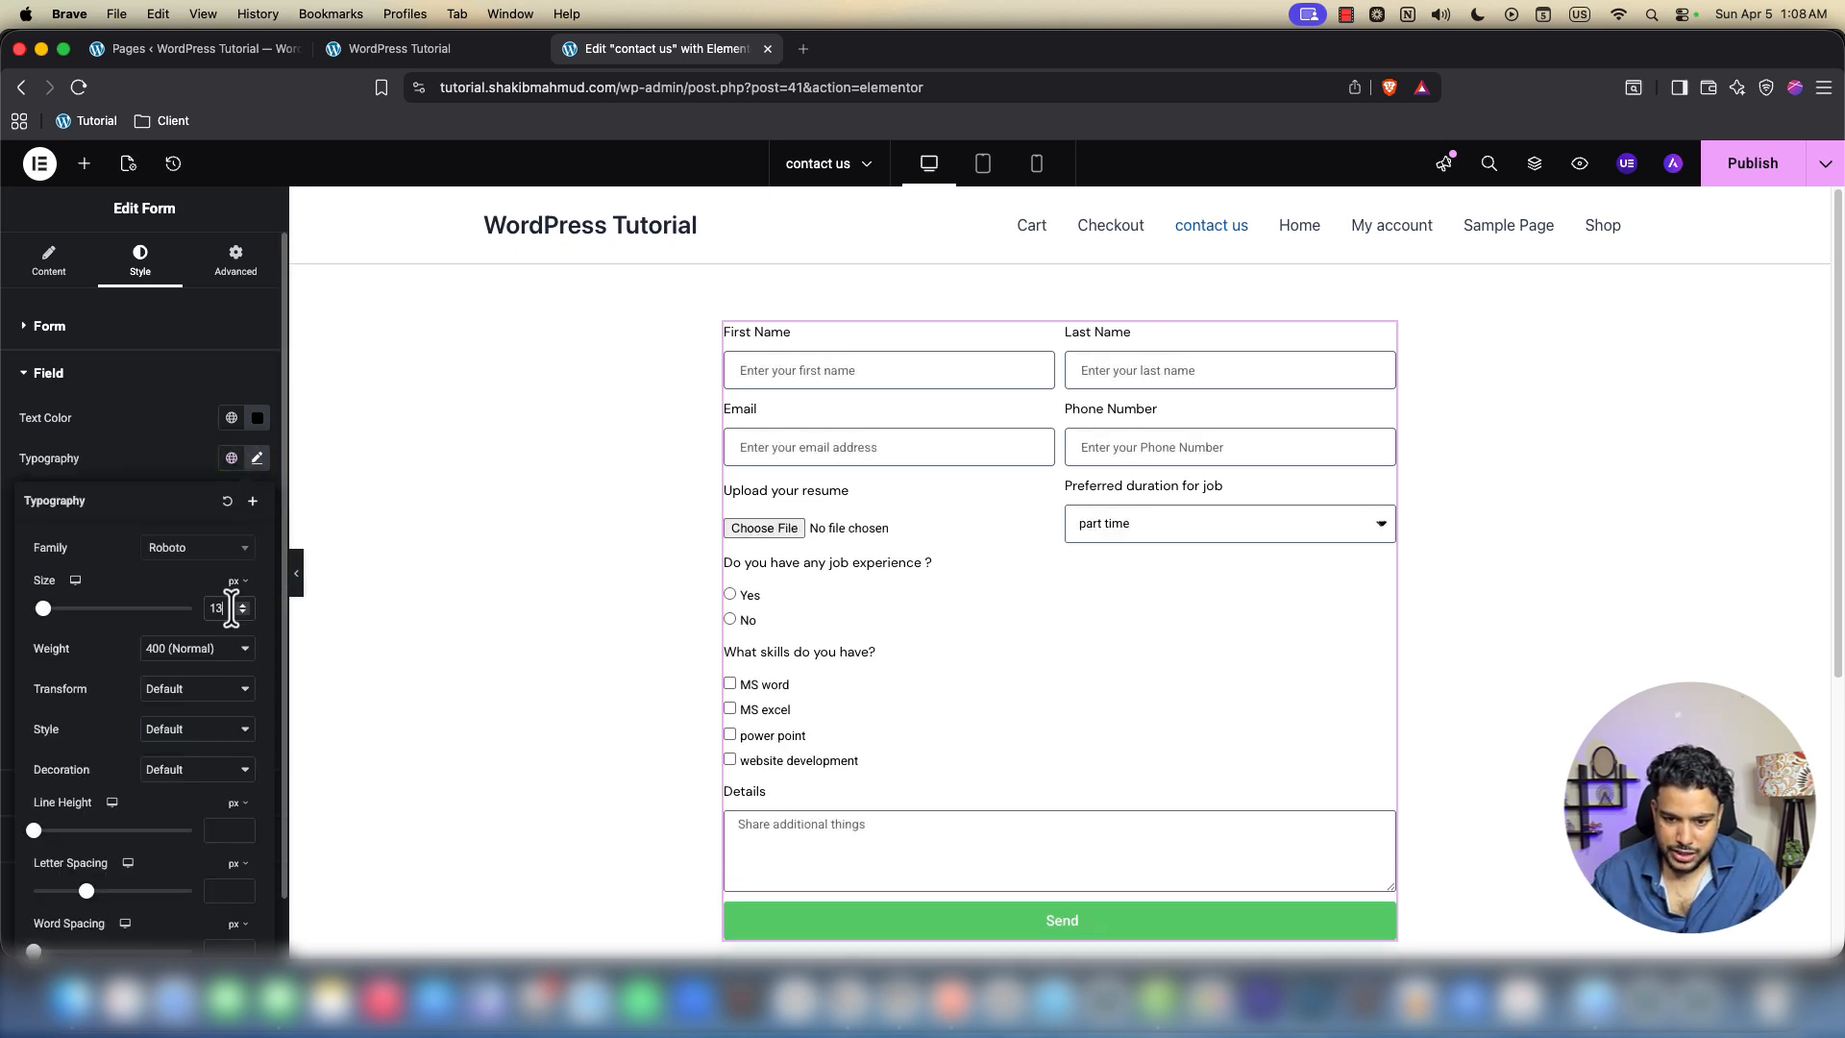
click(178, 549)
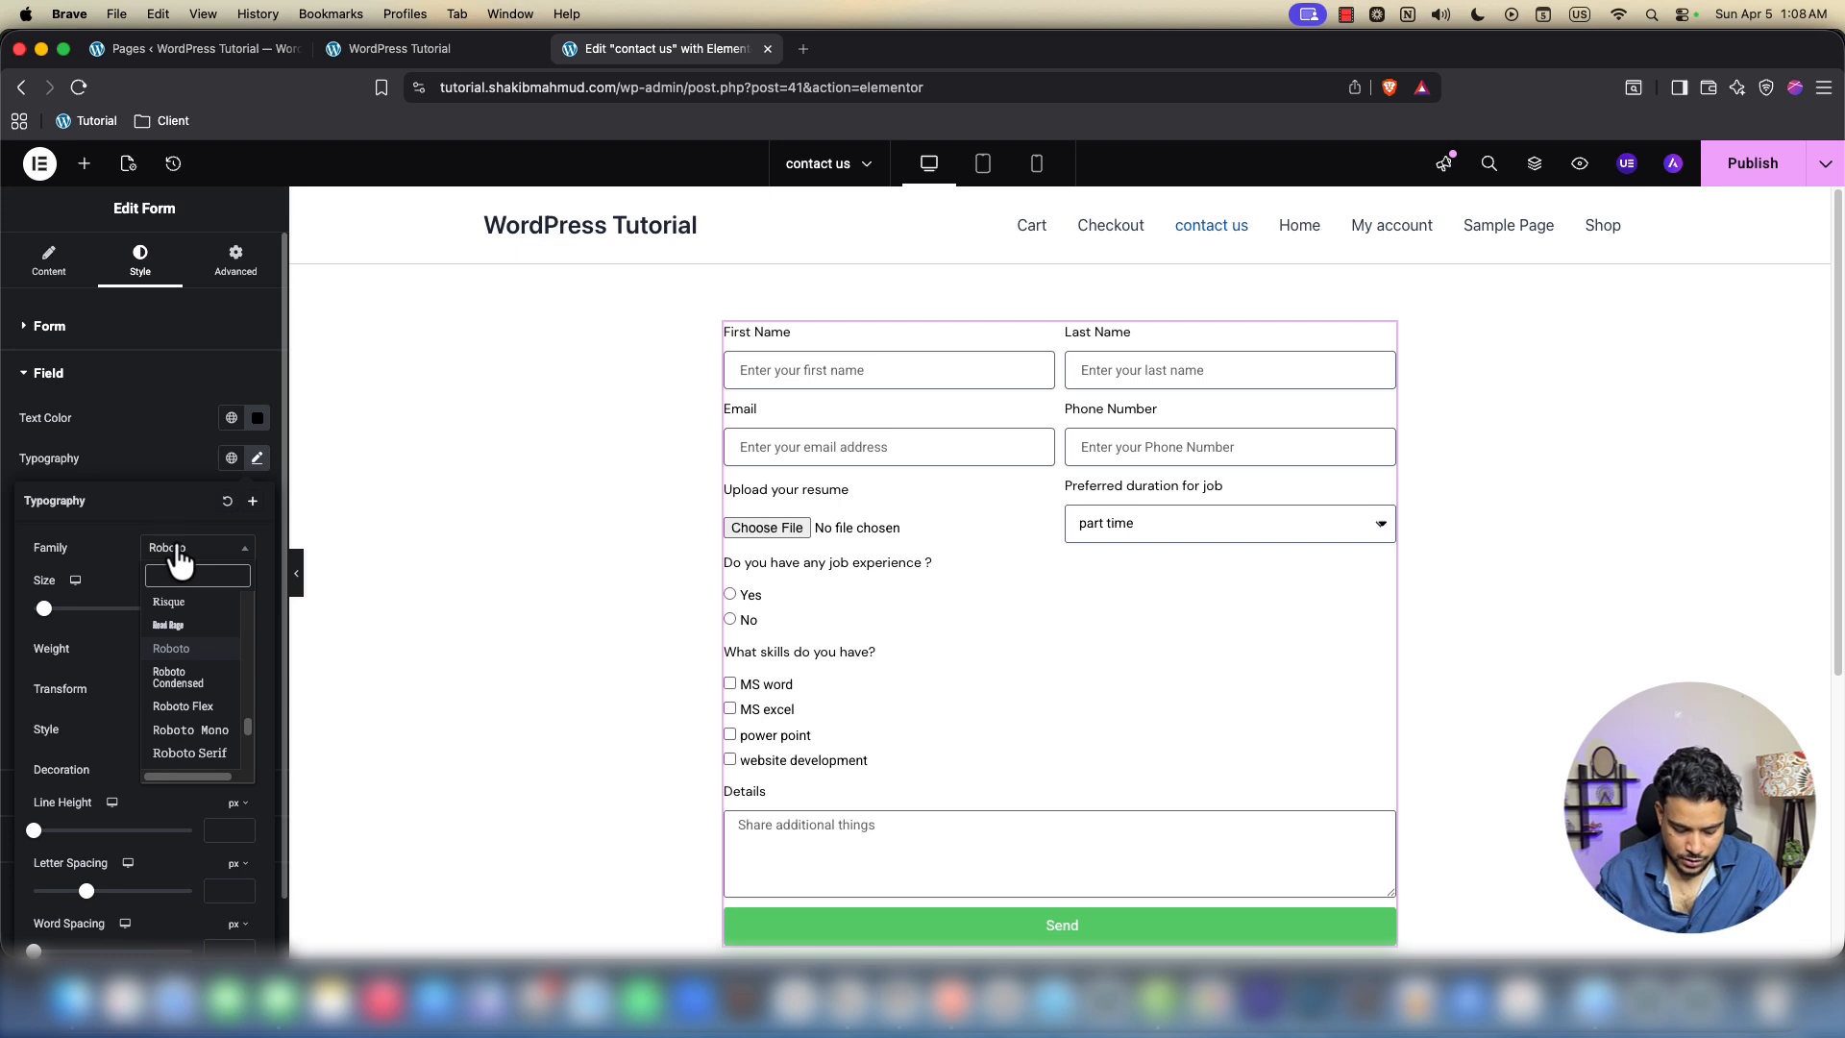
text(dm sans)
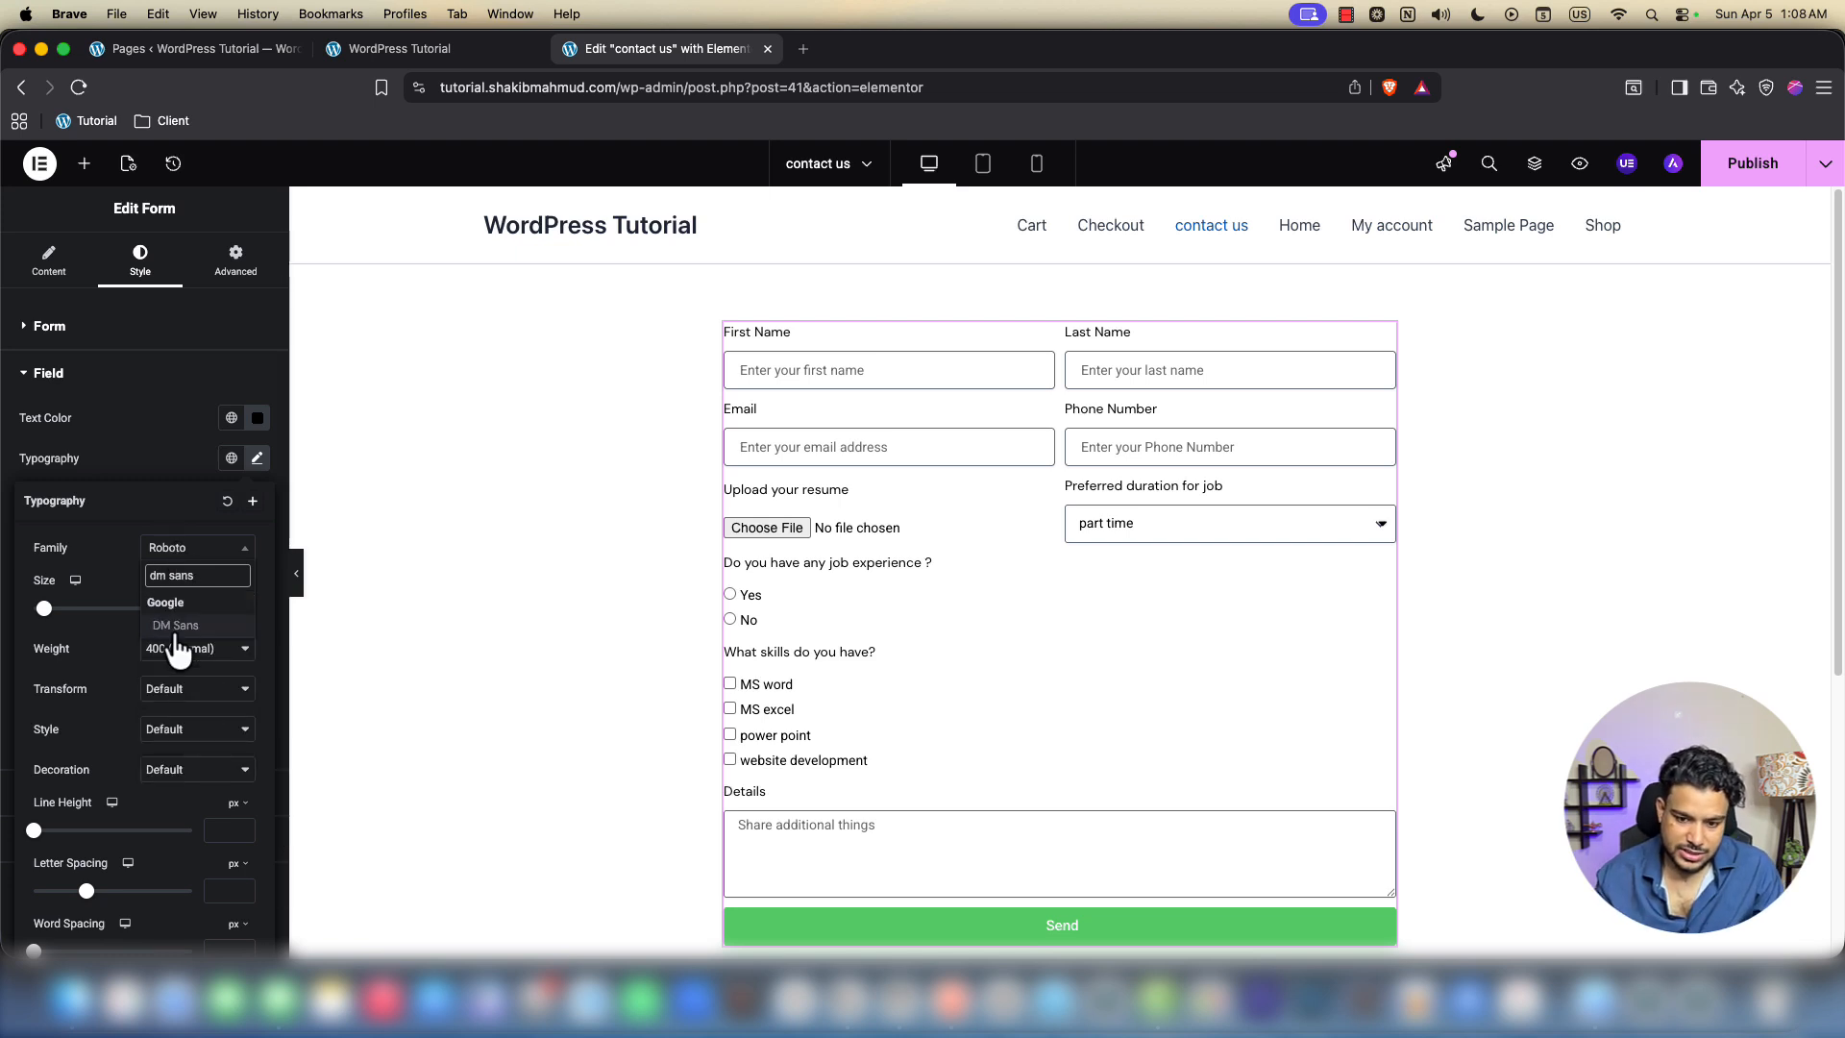
click(175, 626)
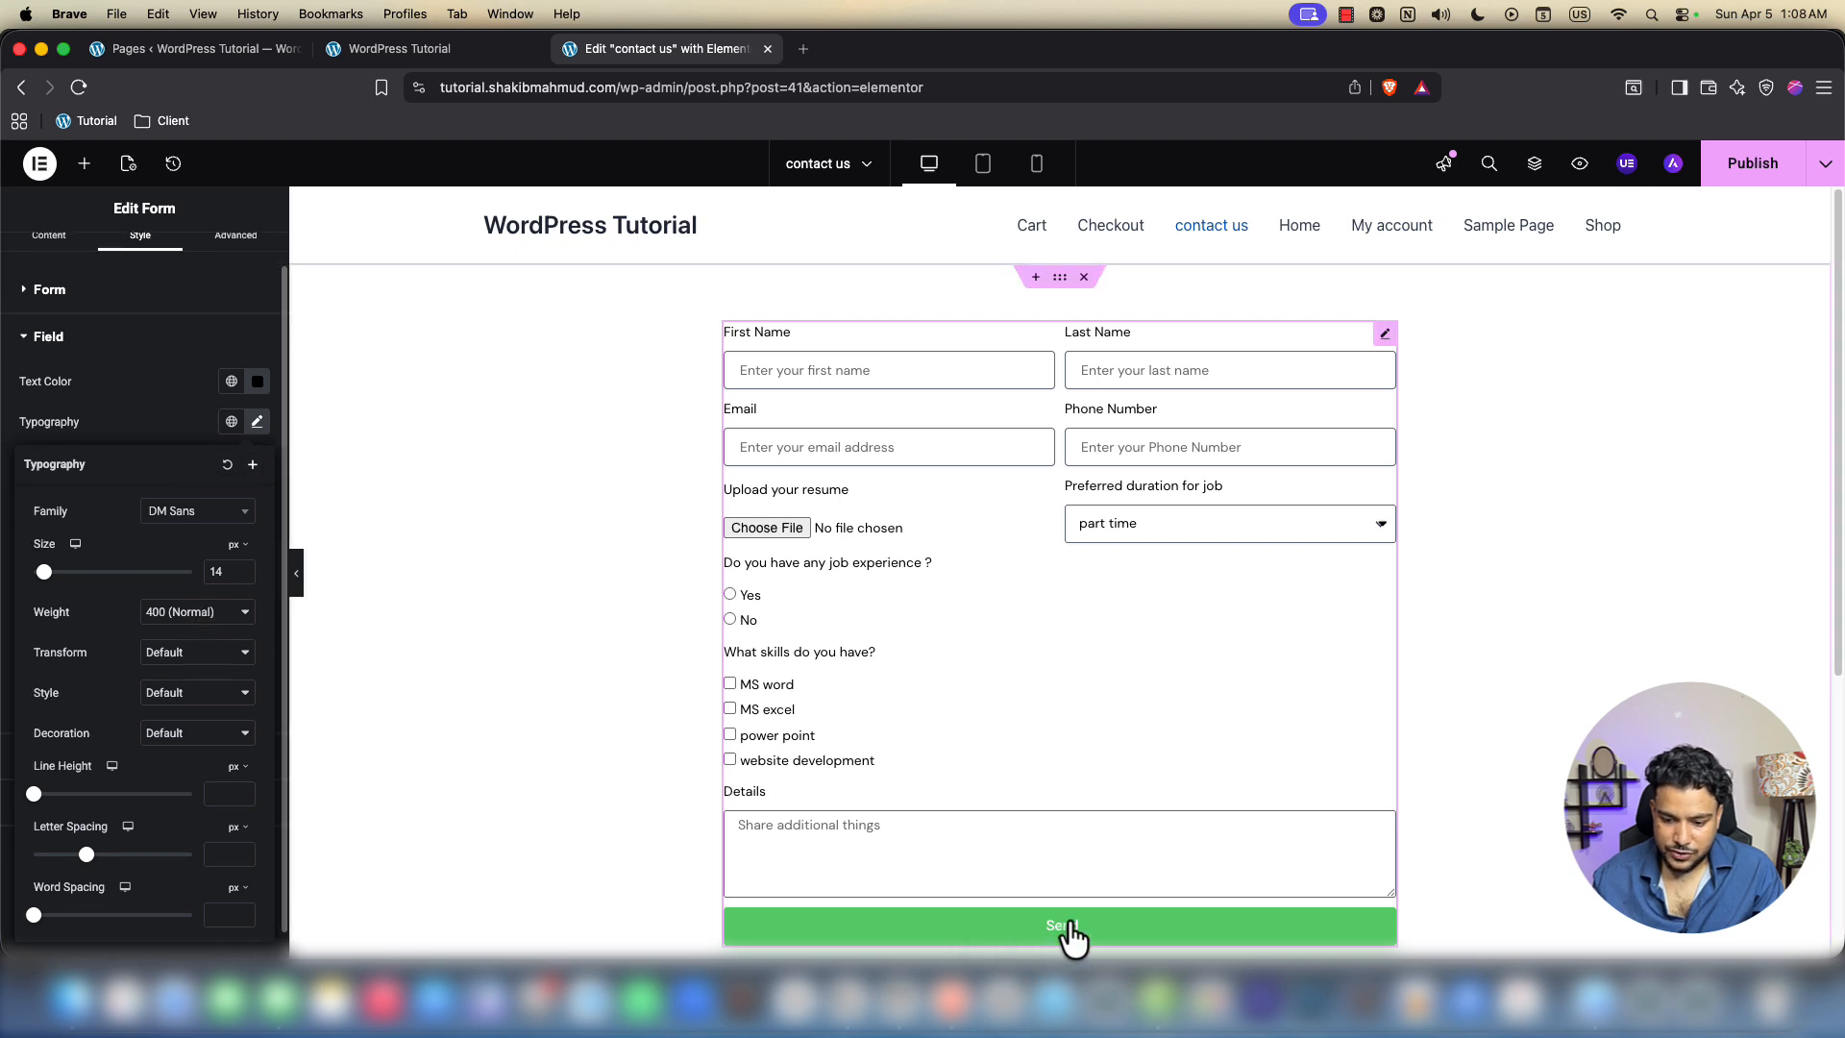
click(51, 269)
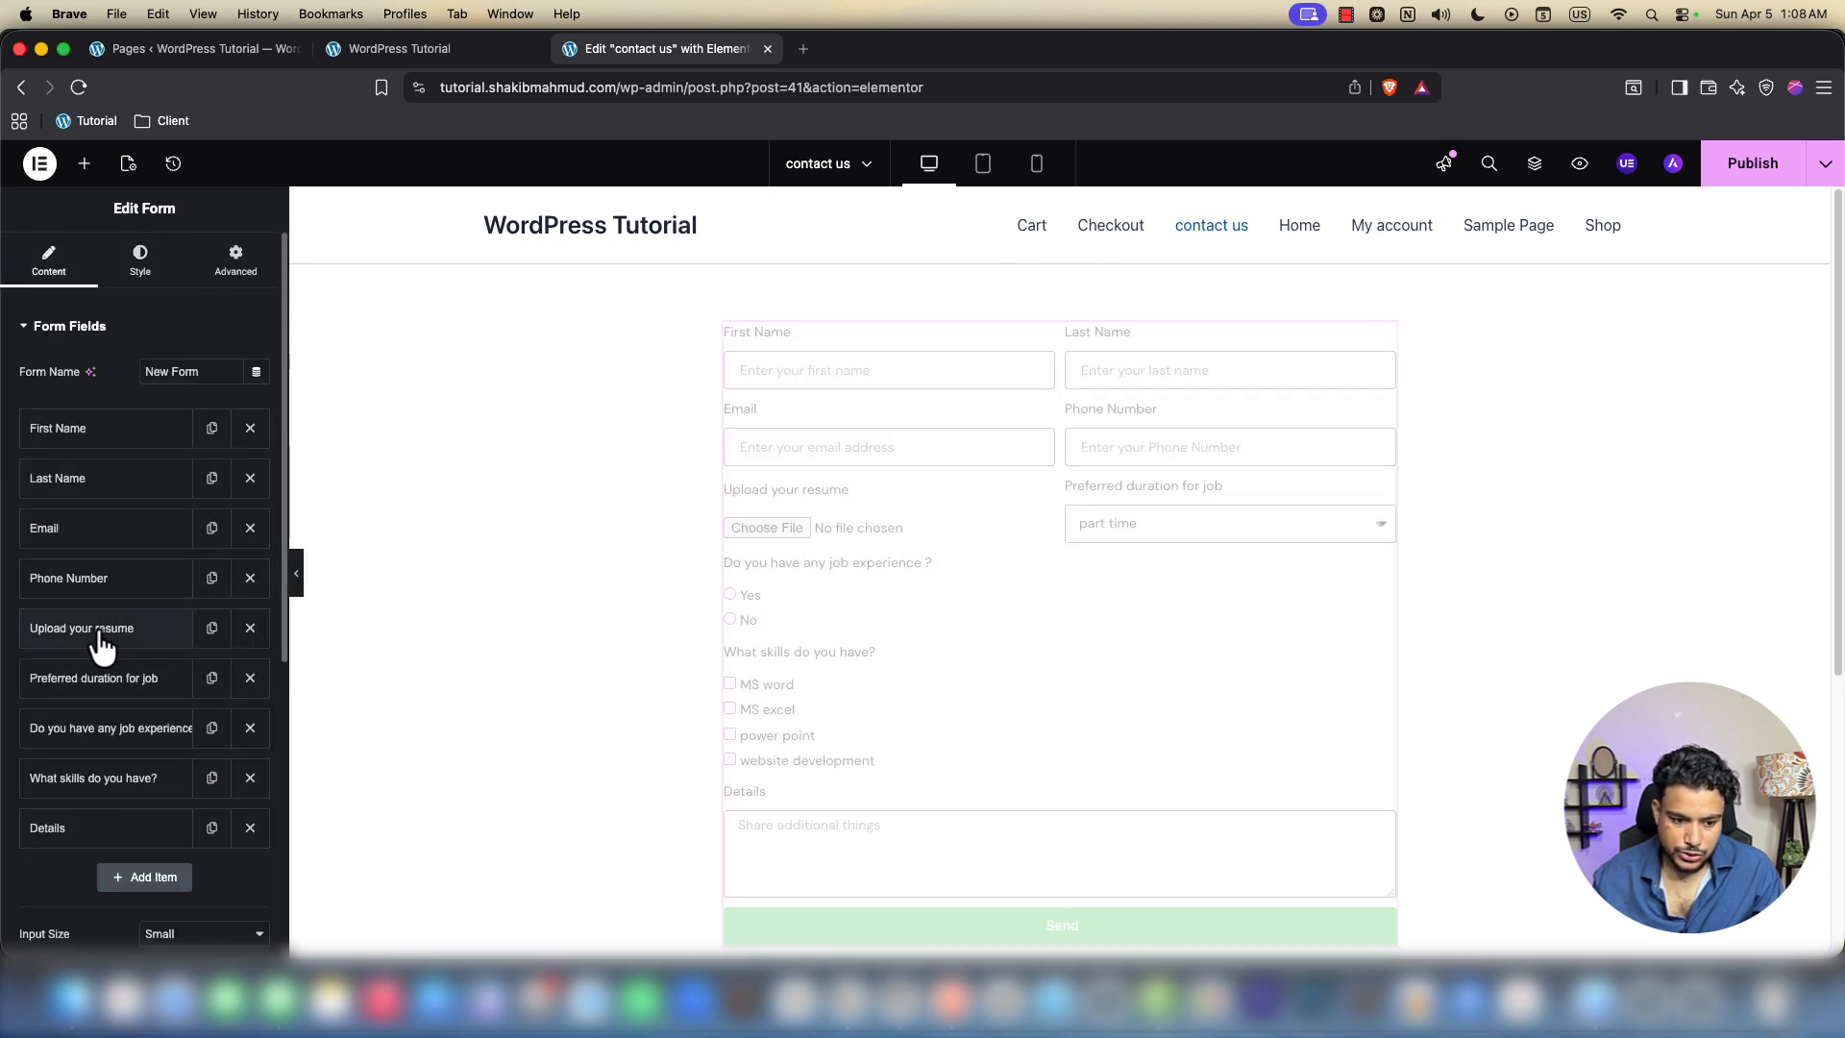
Change the submit button text from 'Send' to 'Submit'
scroll(99, 646, down, 5)
click(58, 590)
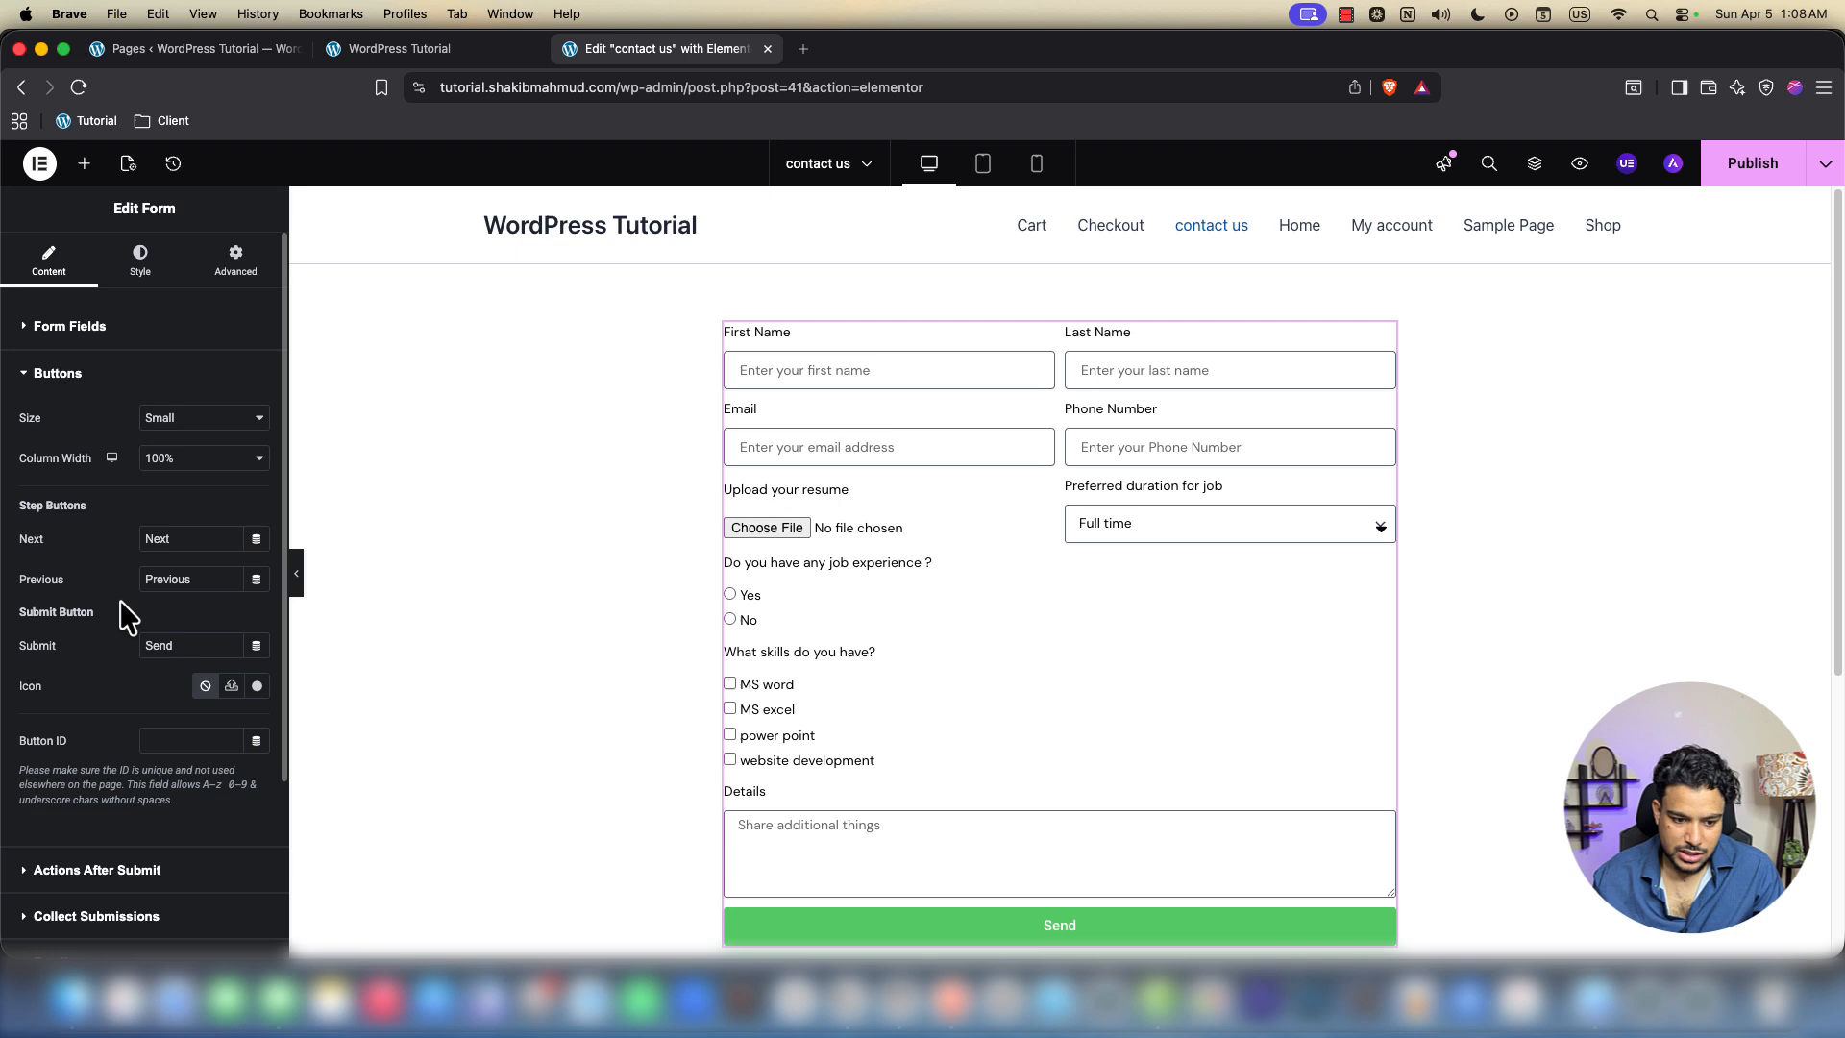
double_click(199, 645)
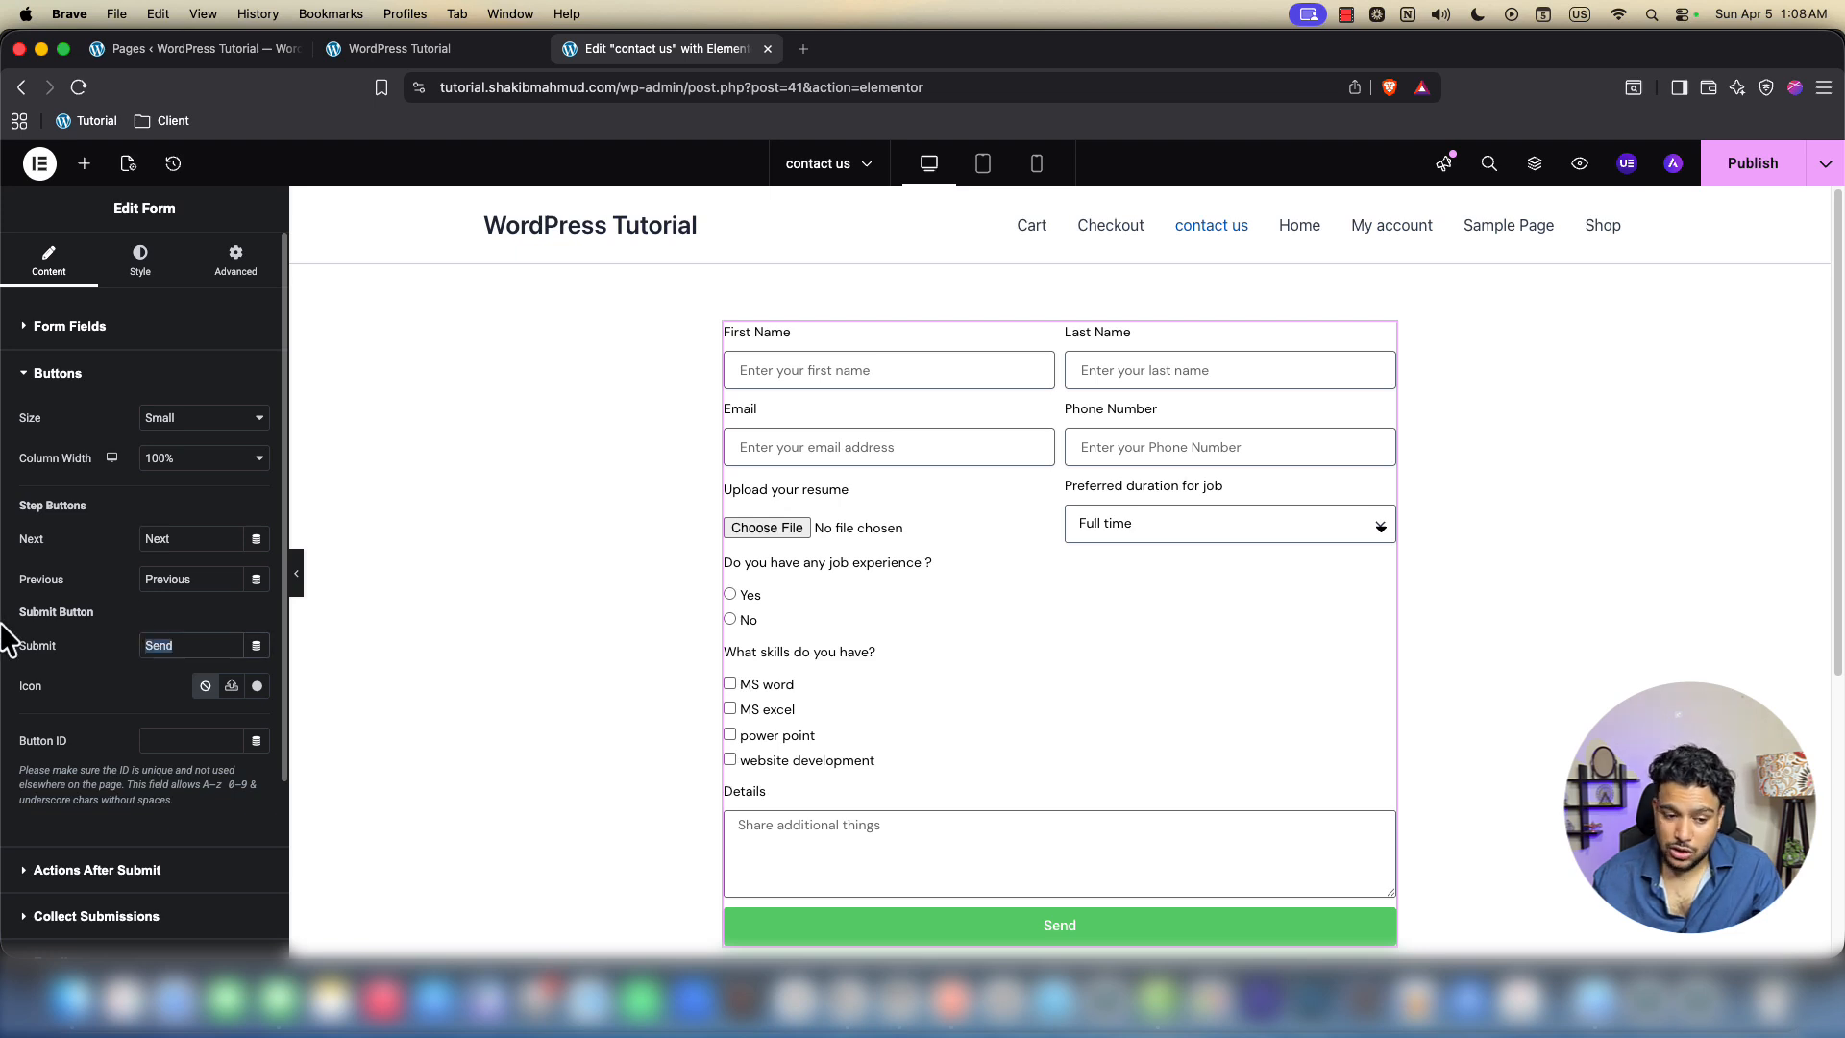
text(Submit)
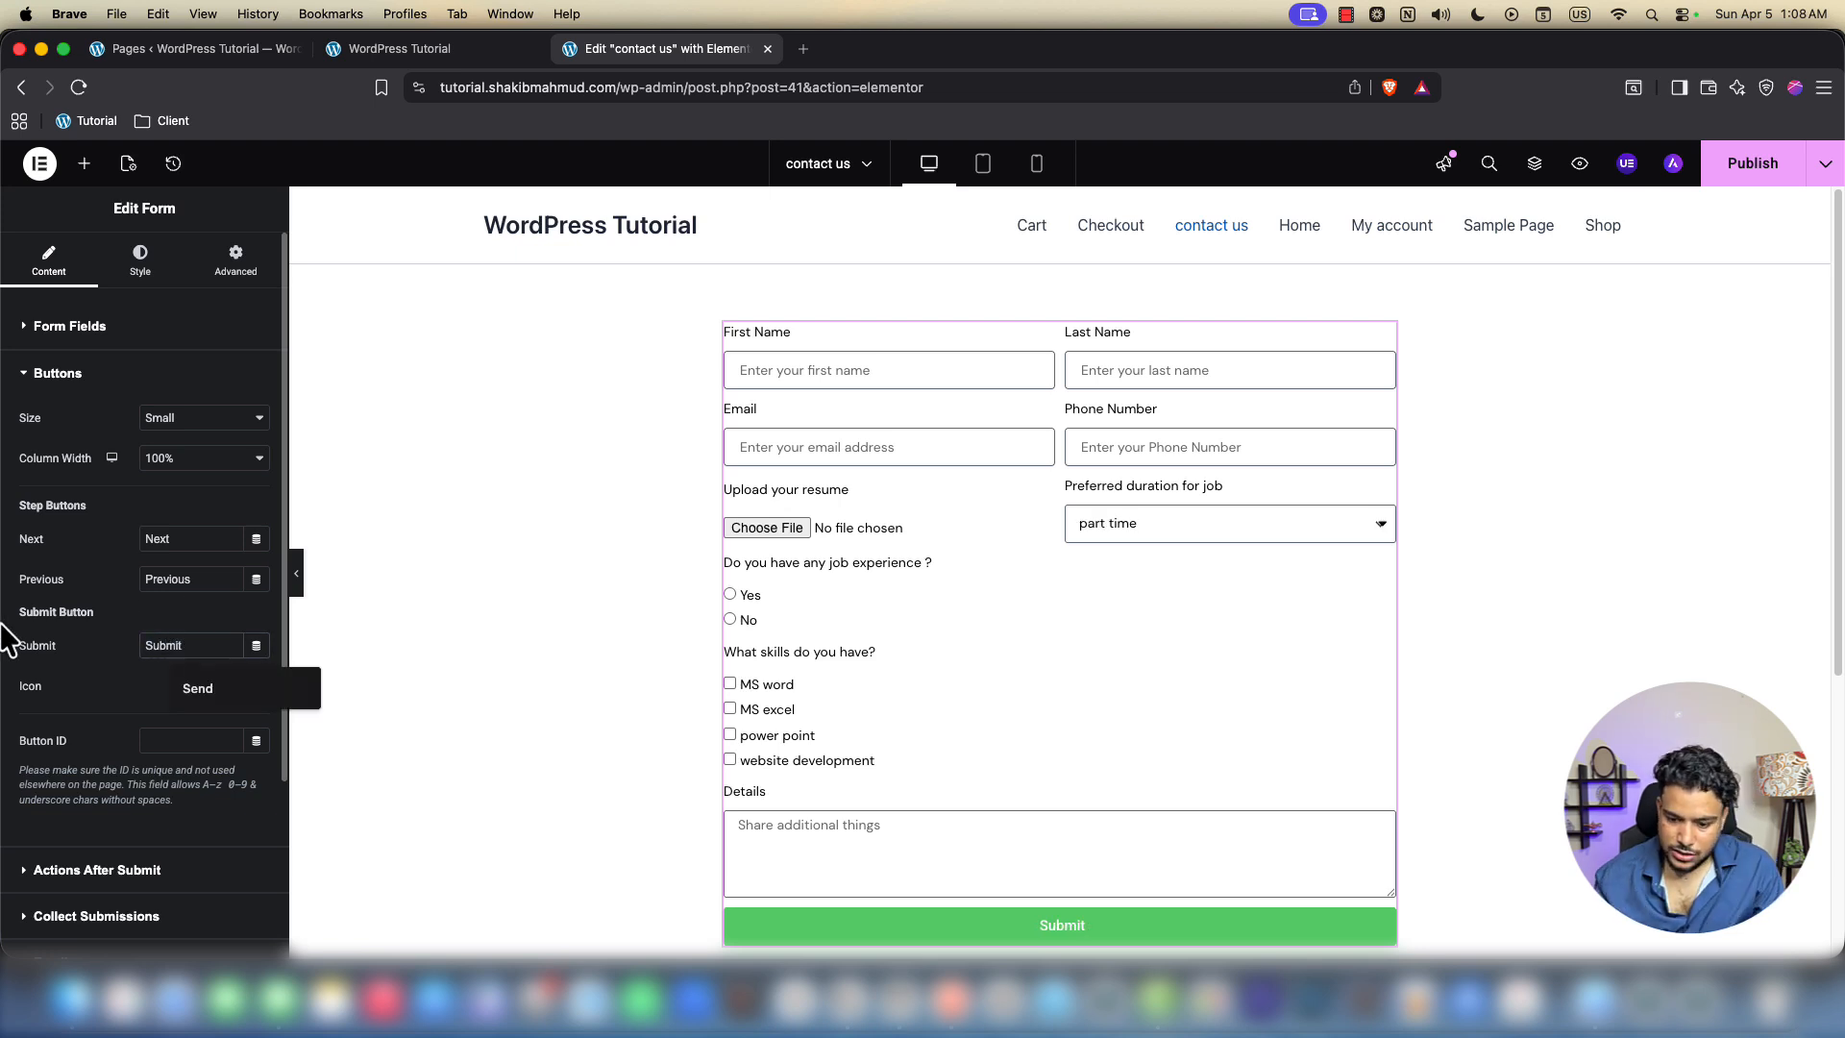
click(140, 267)
scroll(168, 839, down, 3)
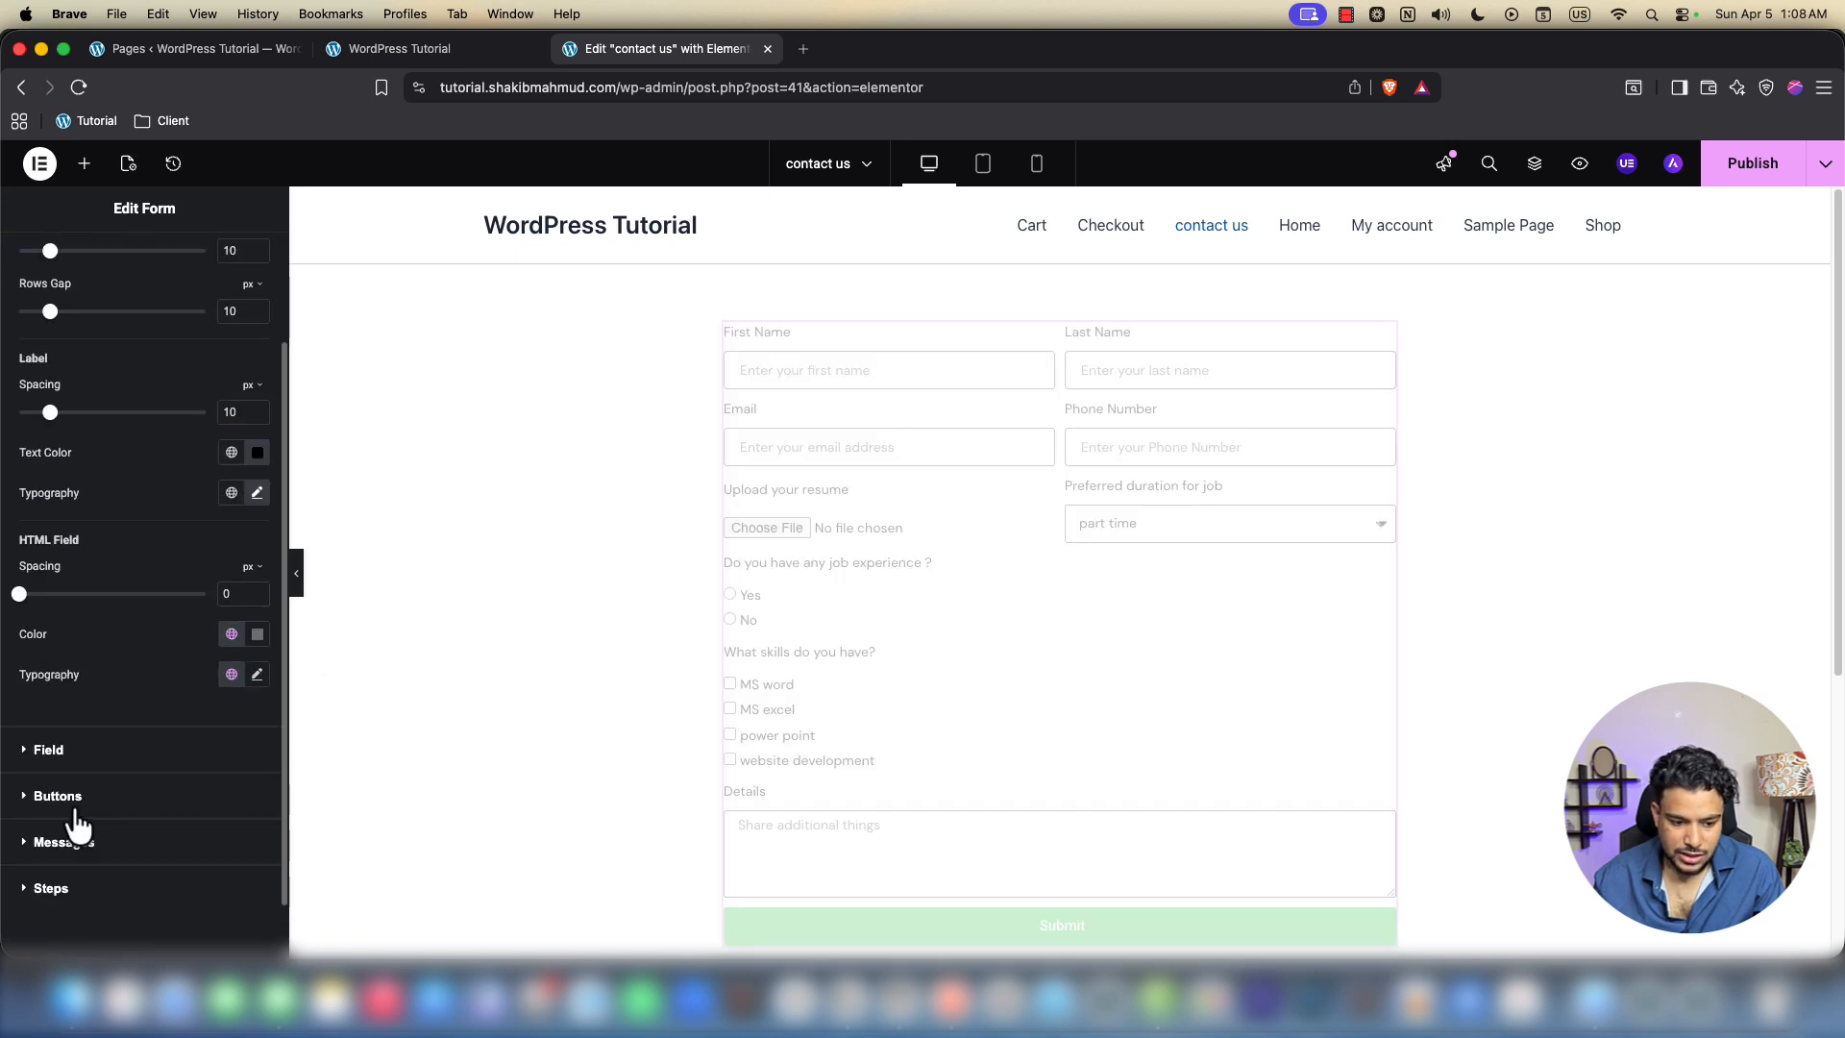
Set the Submit button background colour to blue #2E4ECA
click(96, 799)
scroll(205, 752, down, 1)
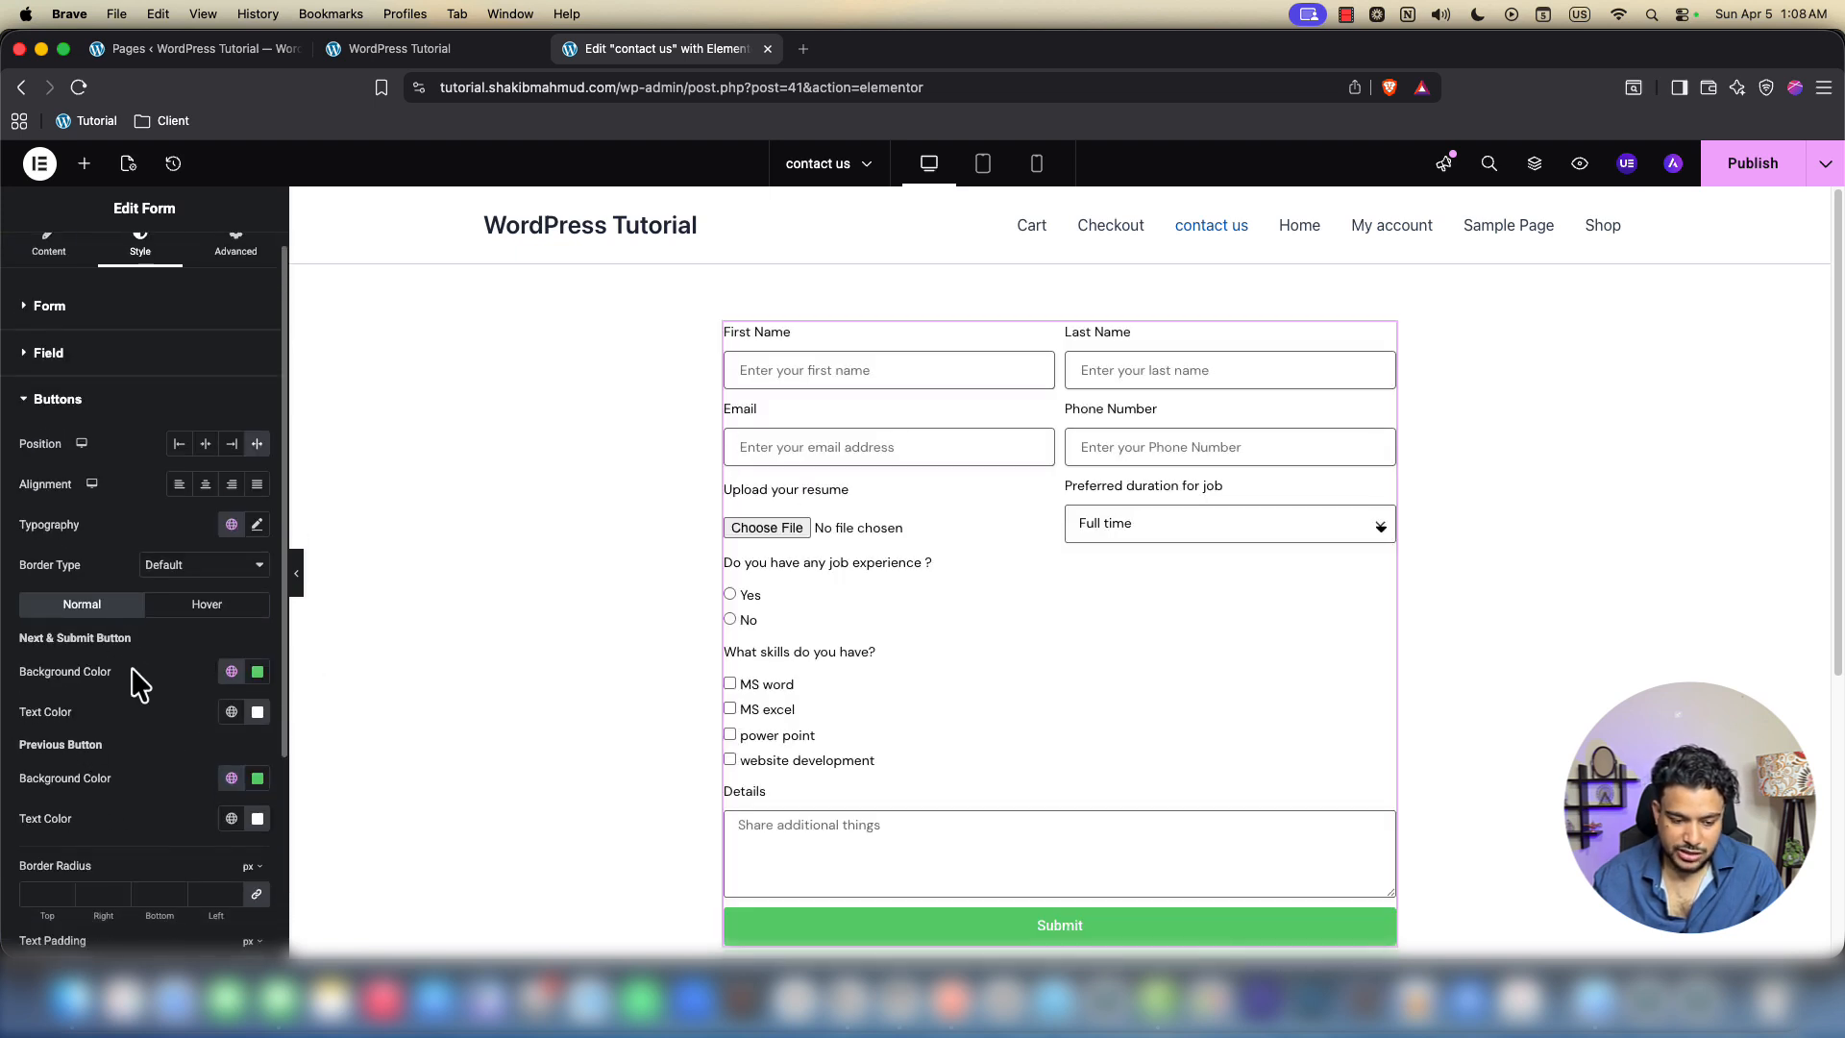
click(258, 671)
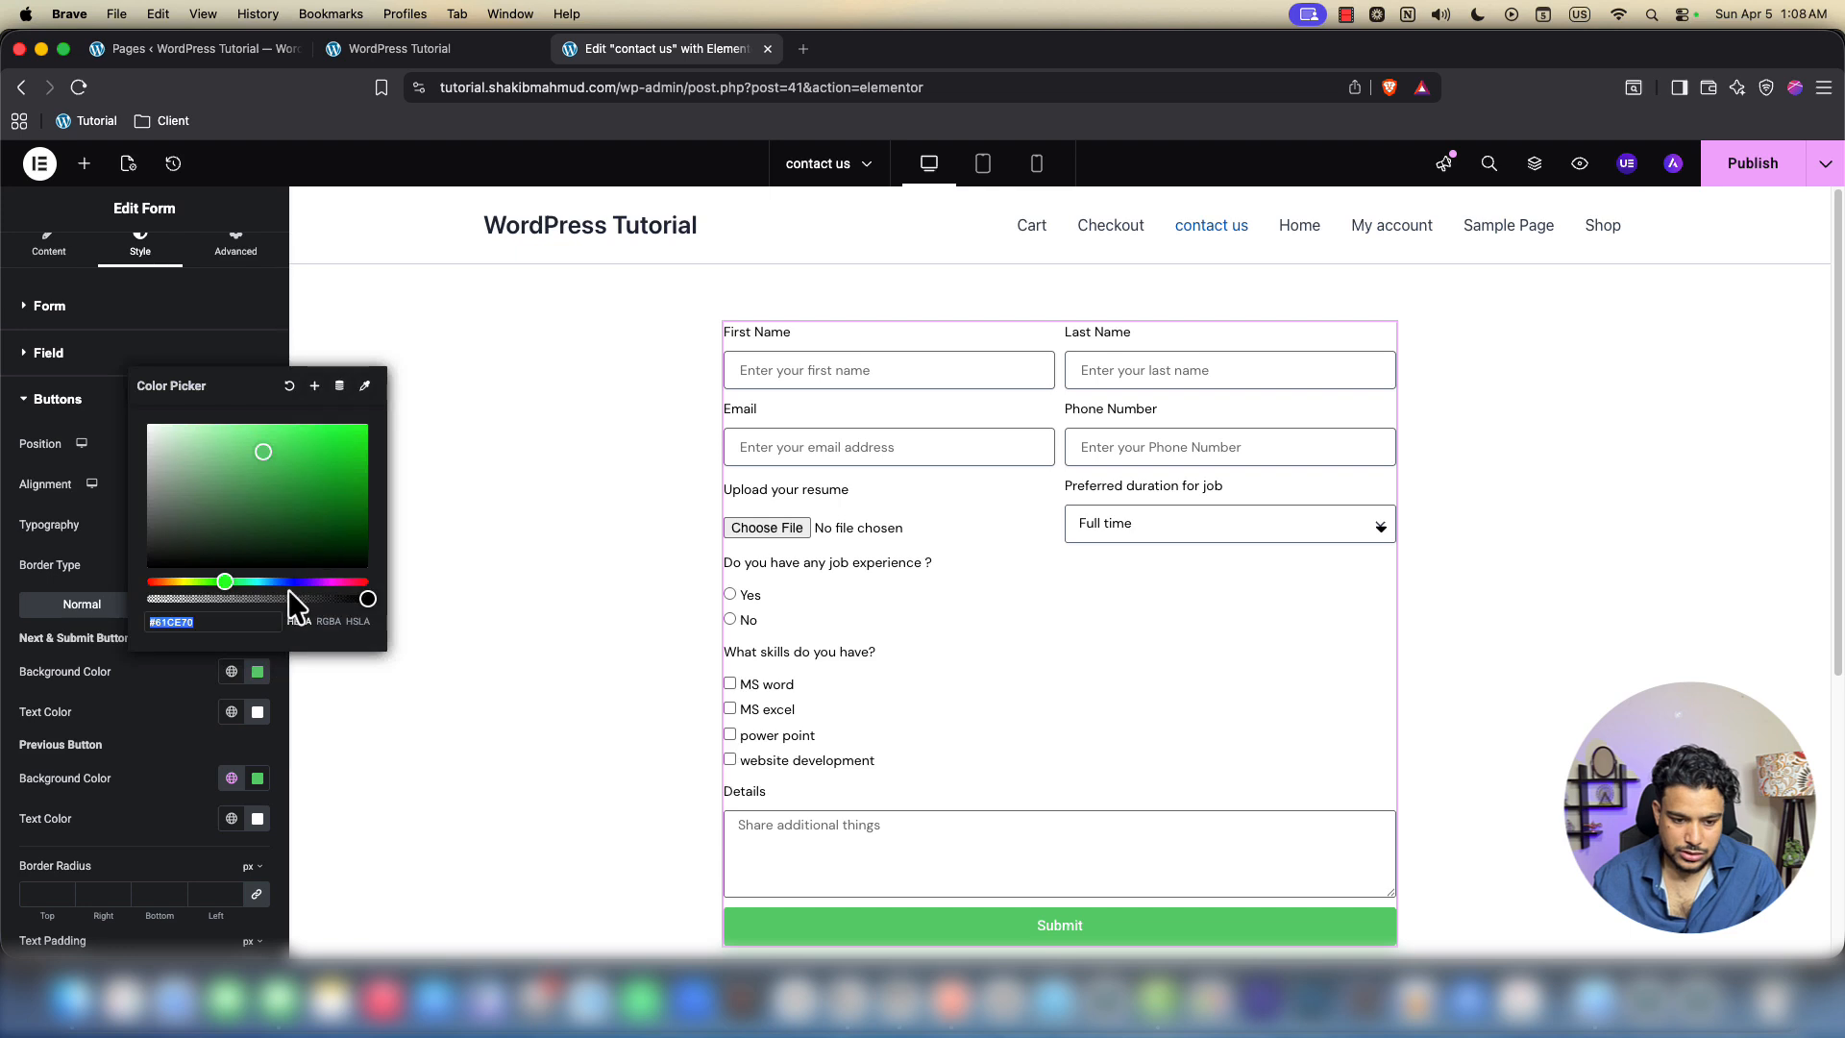
click(286, 581)
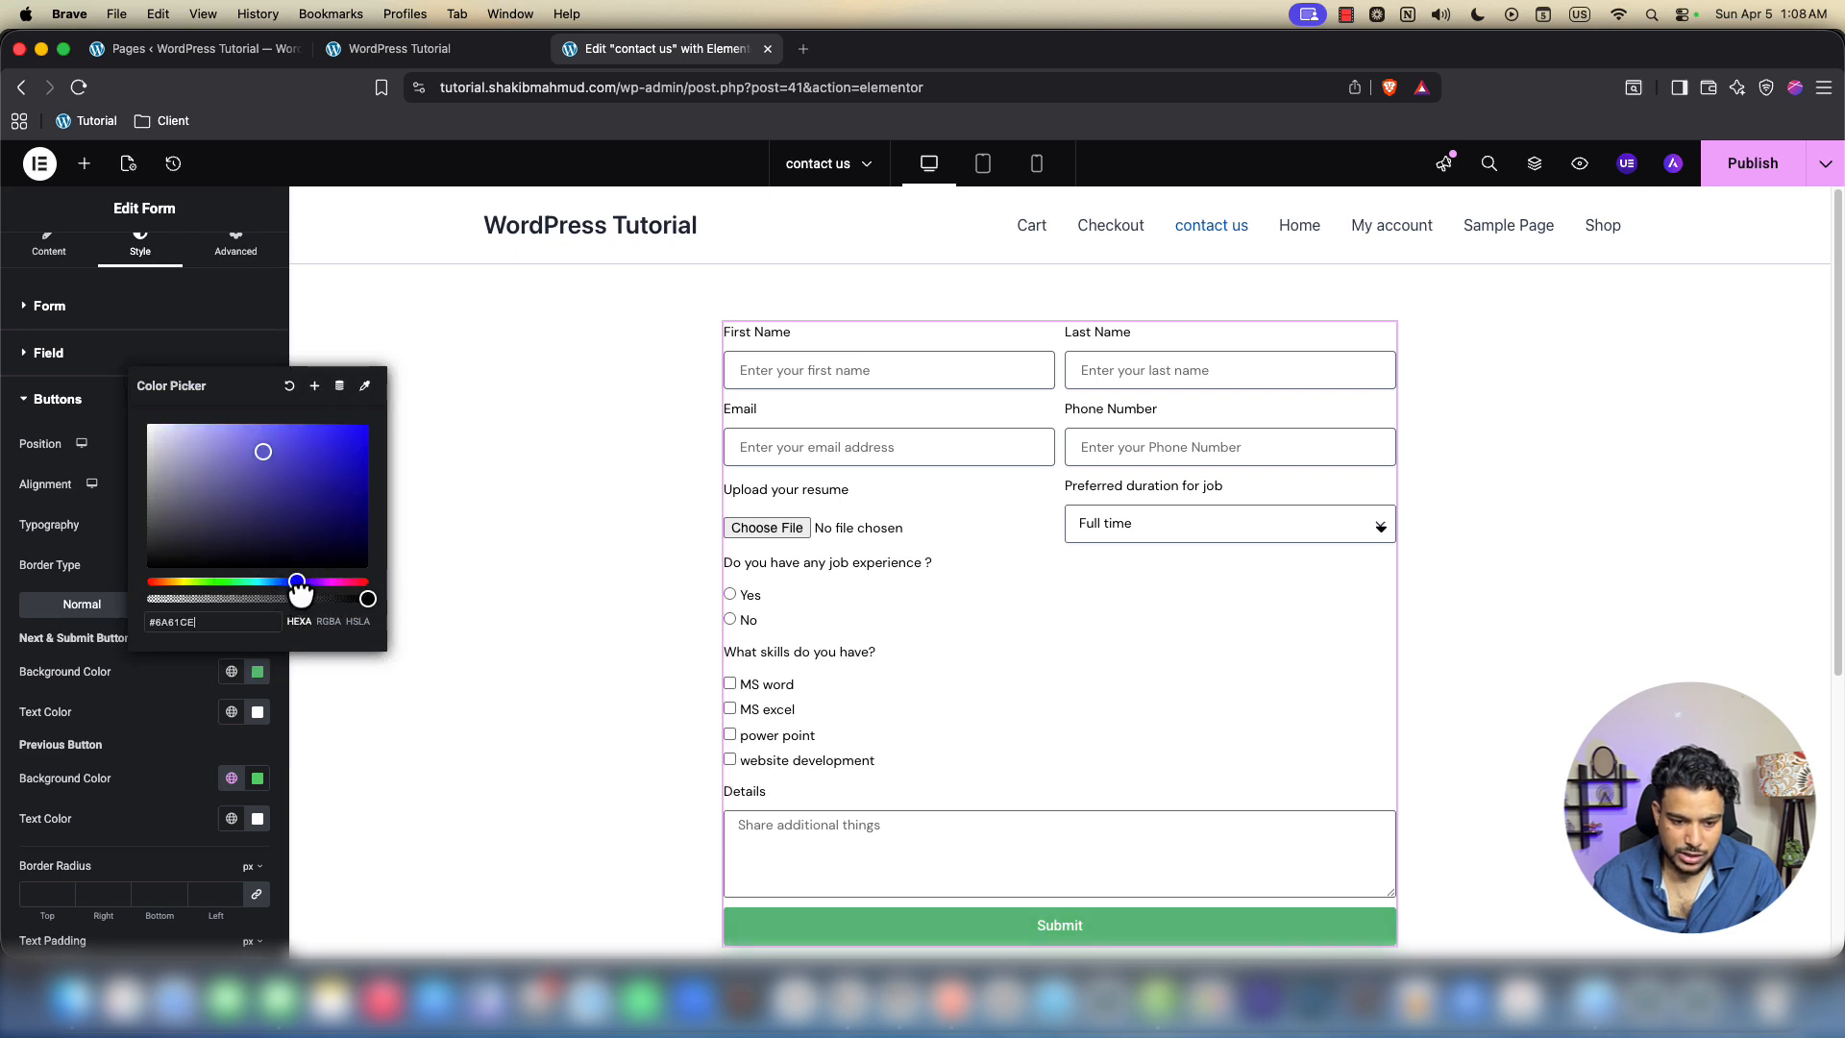
click(317, 451)
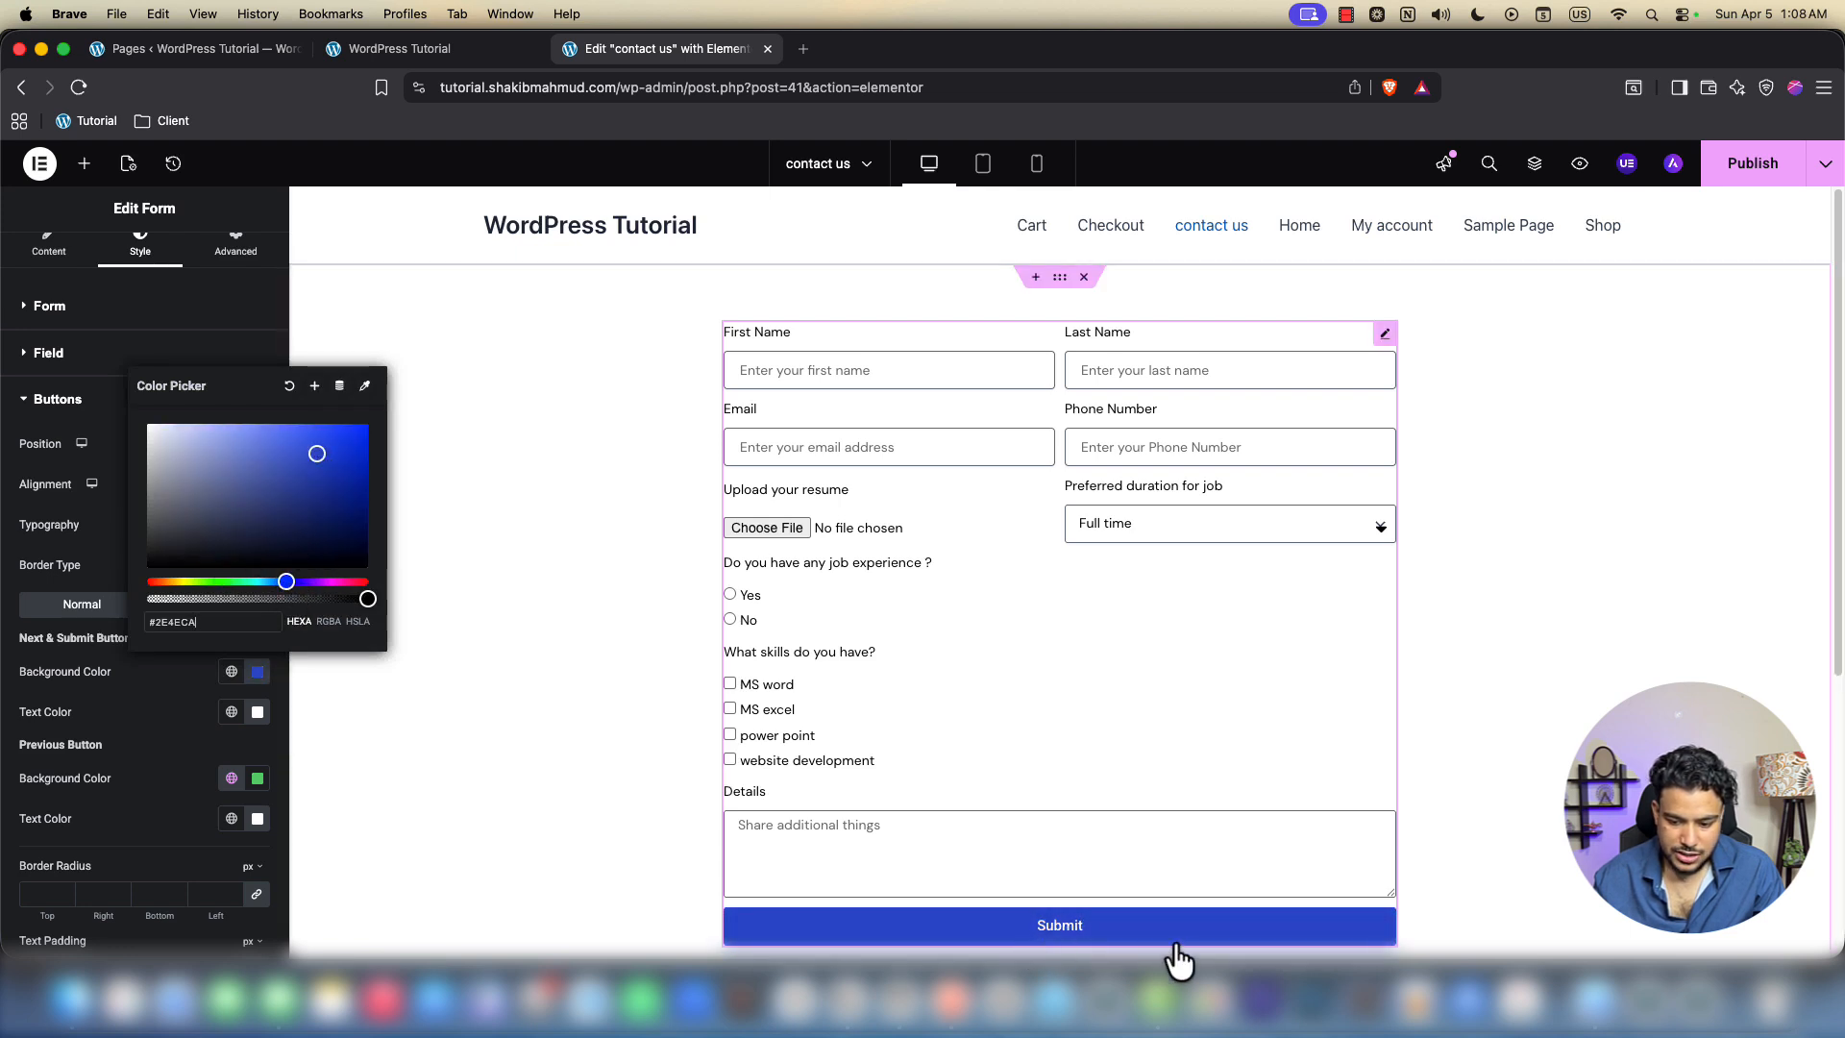
click(164, 753)
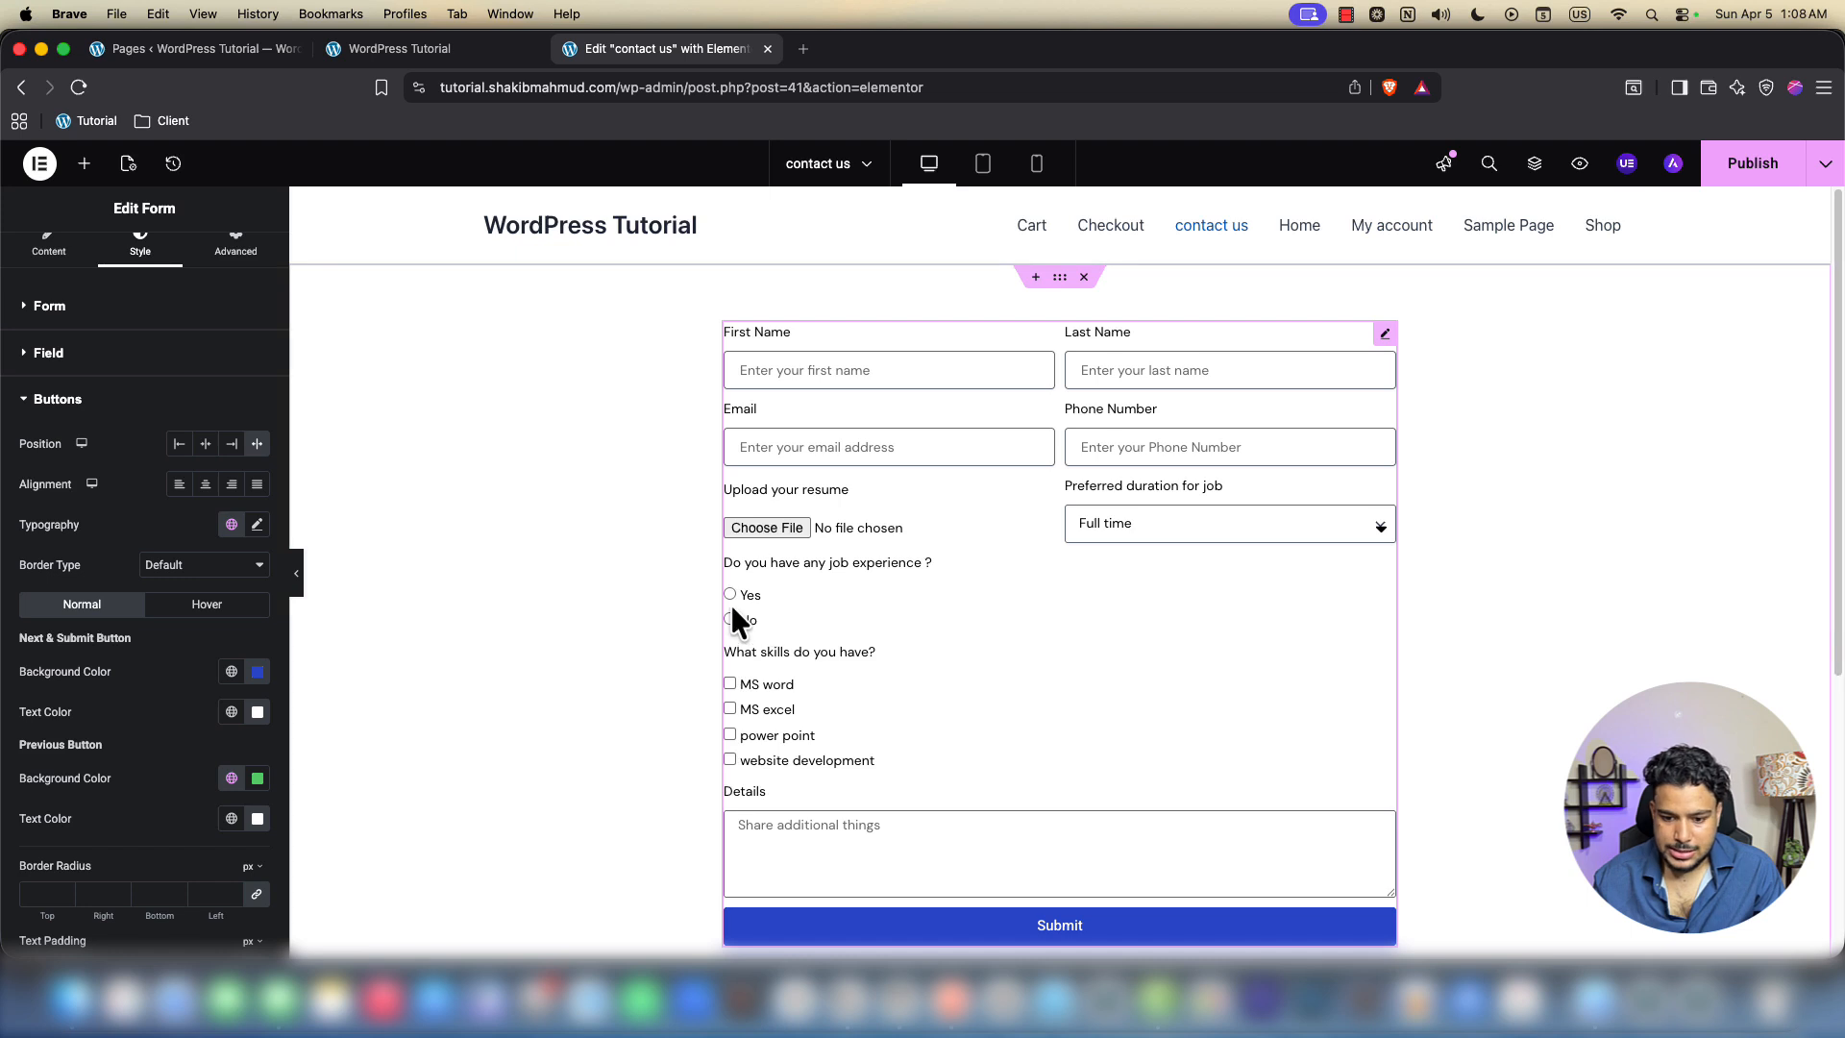
scroll(759, 654, down, 1)
scroll(922, 571, up, 1)
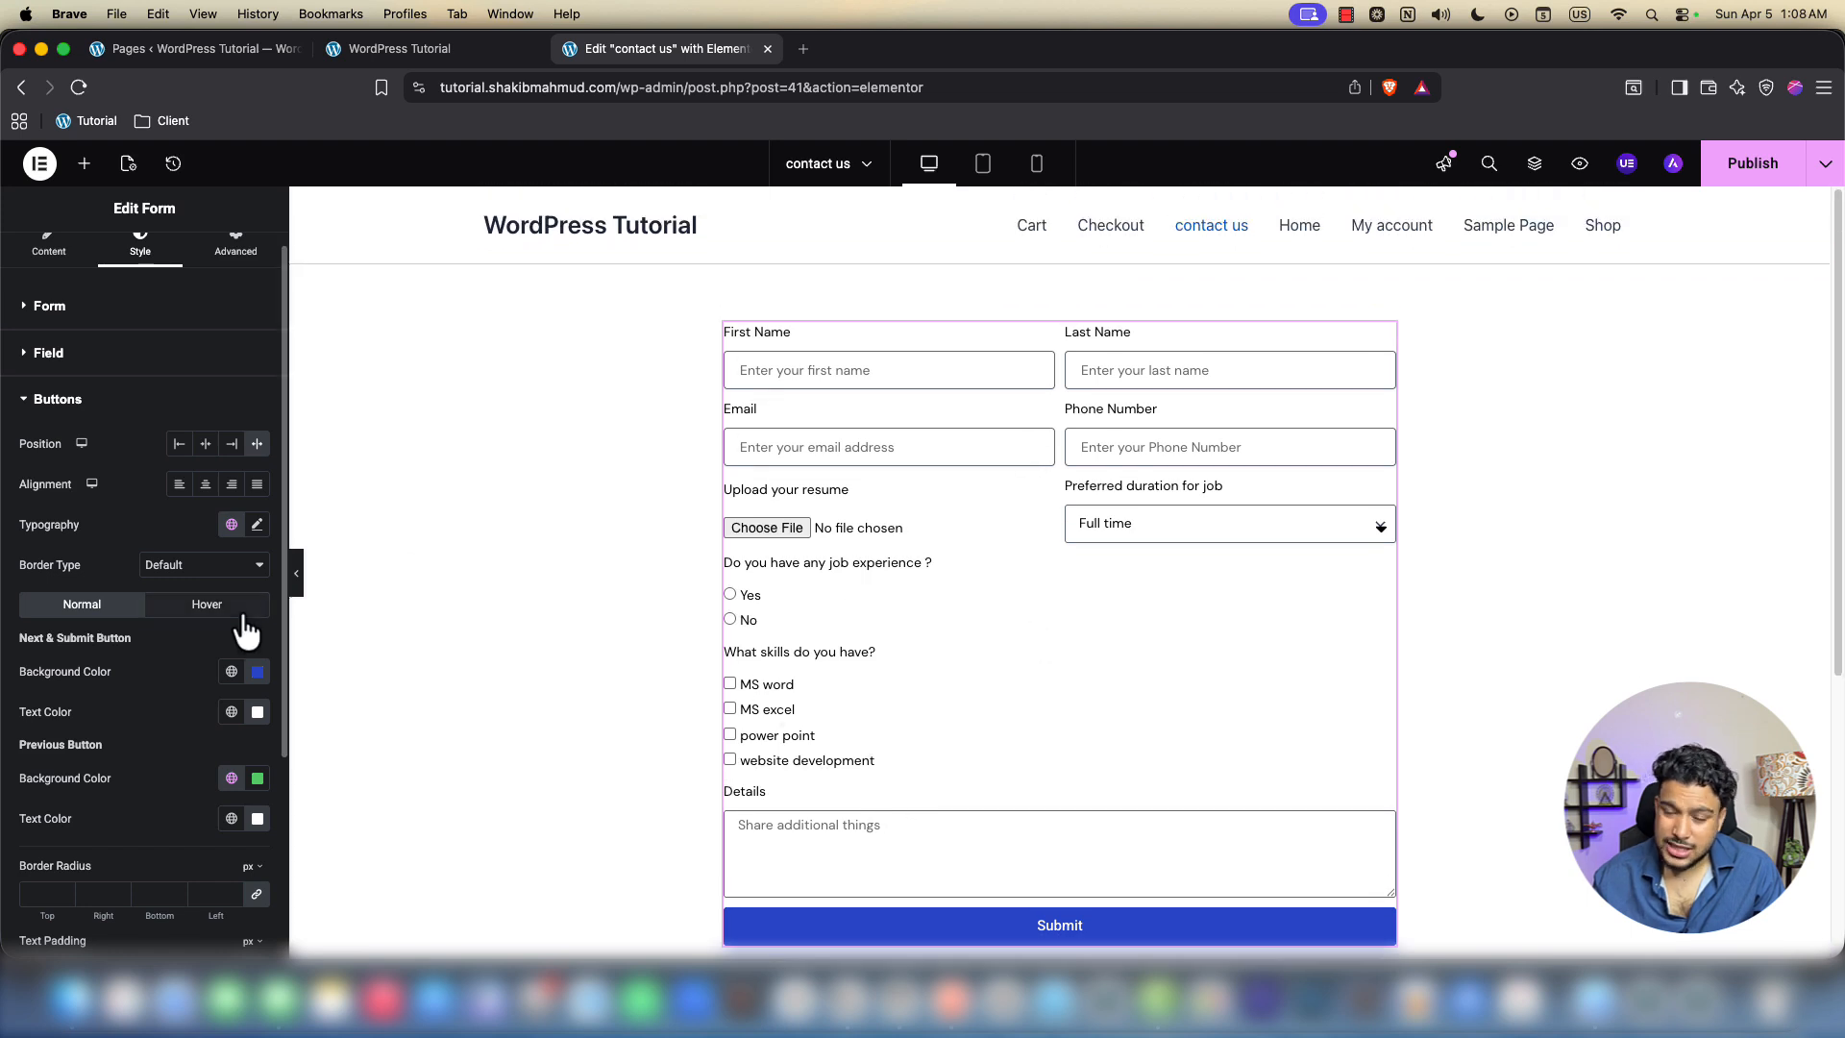
scroll(186, 762, down, 3)
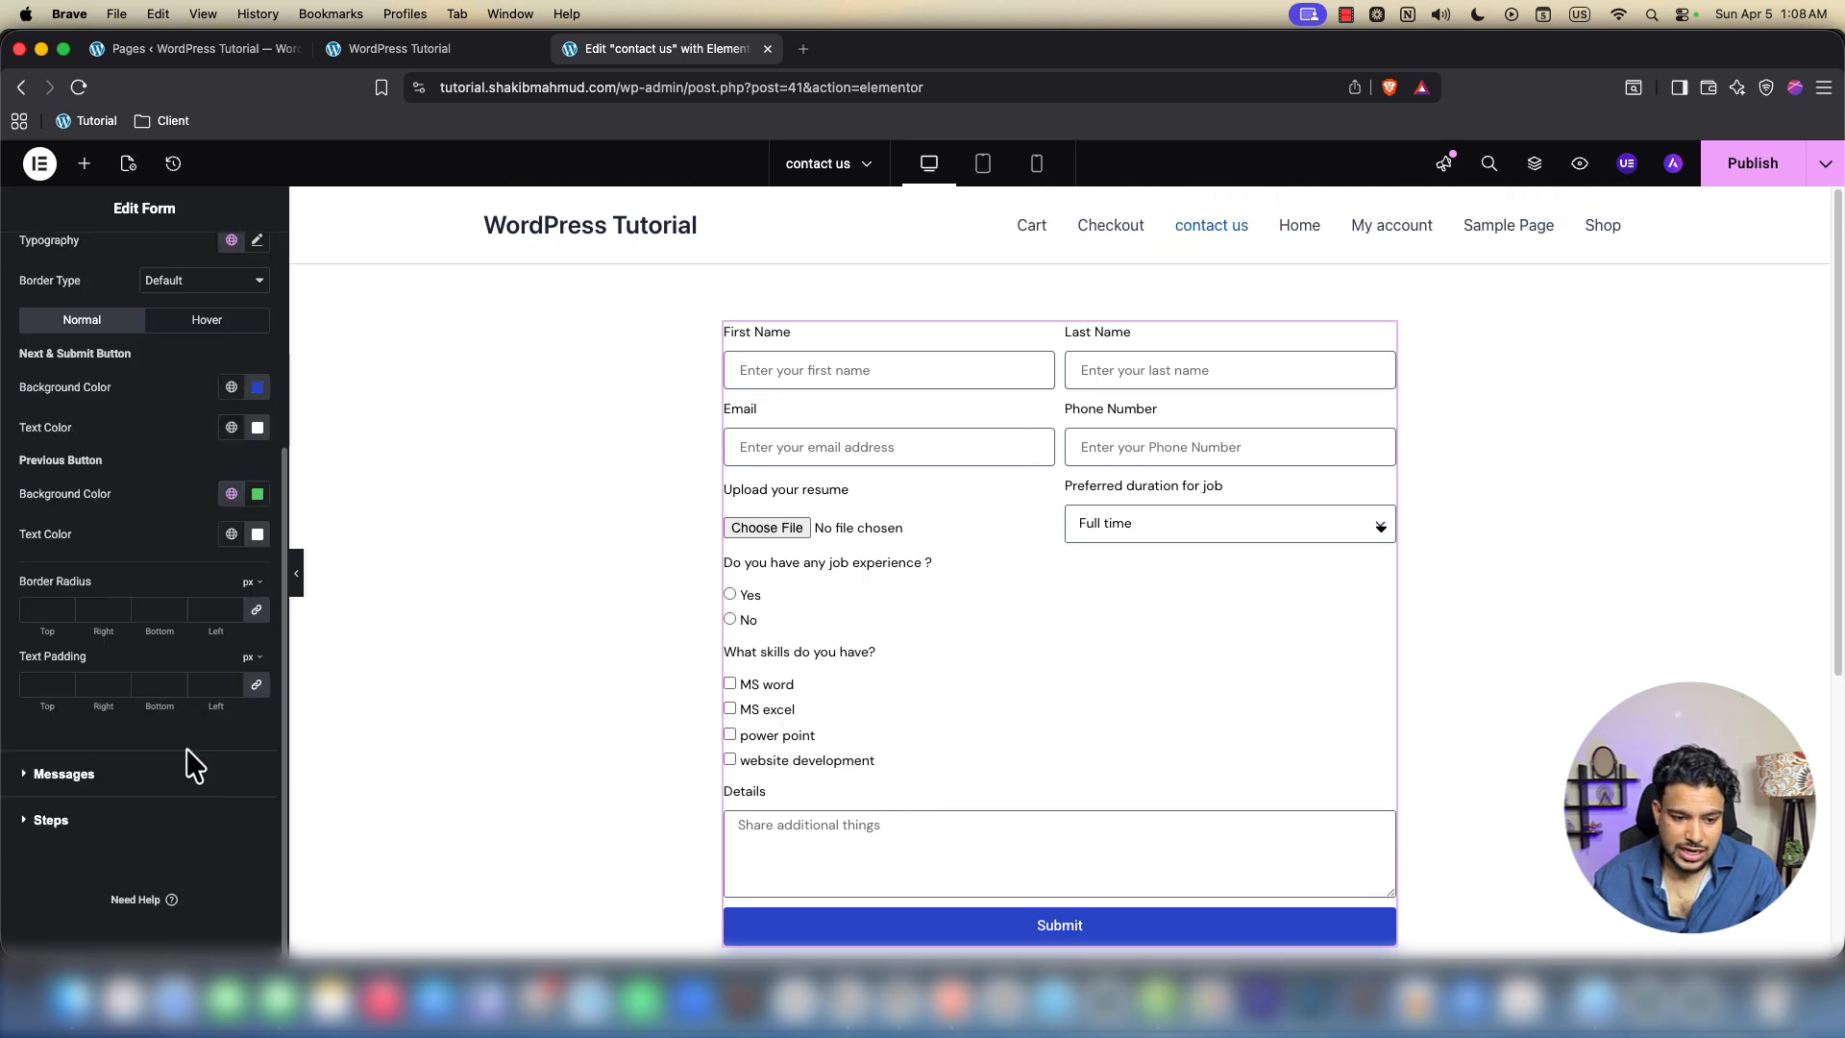
scroll(160, 714, up, 3)
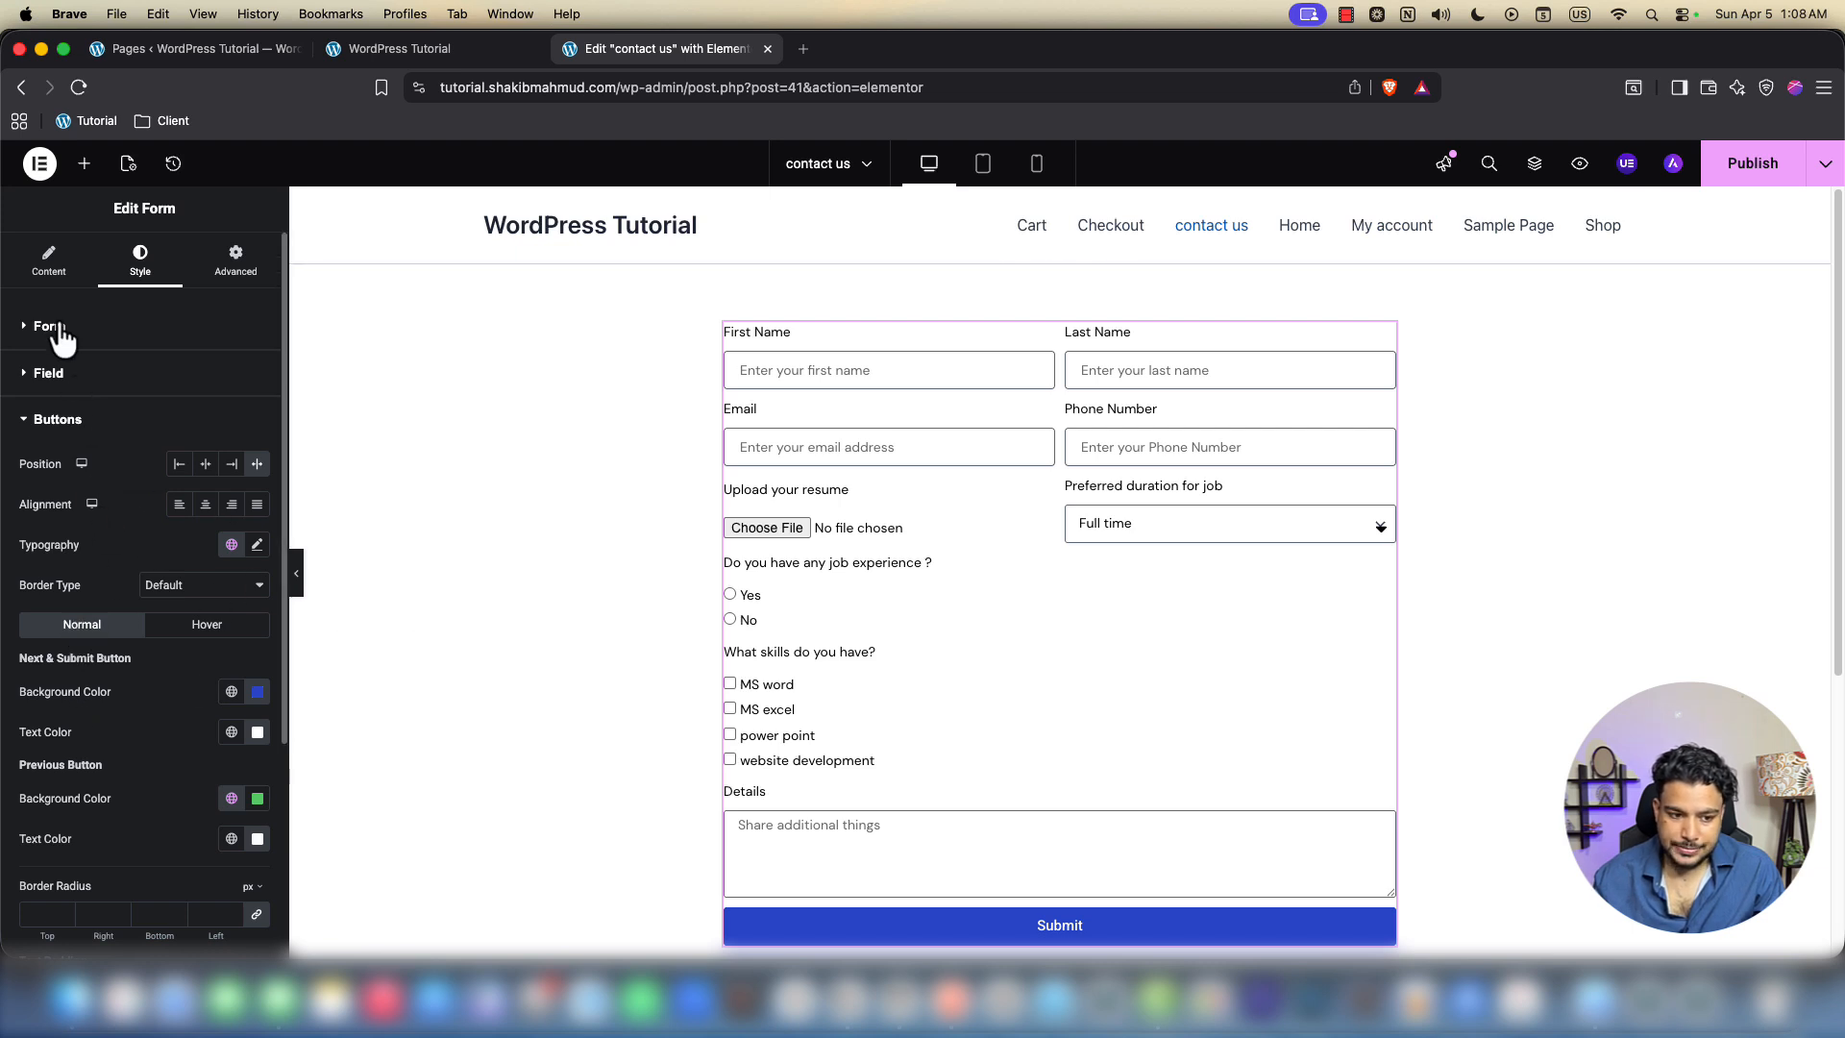
Try the left, centre and right alignment options on the Submit button
click(180, 506)
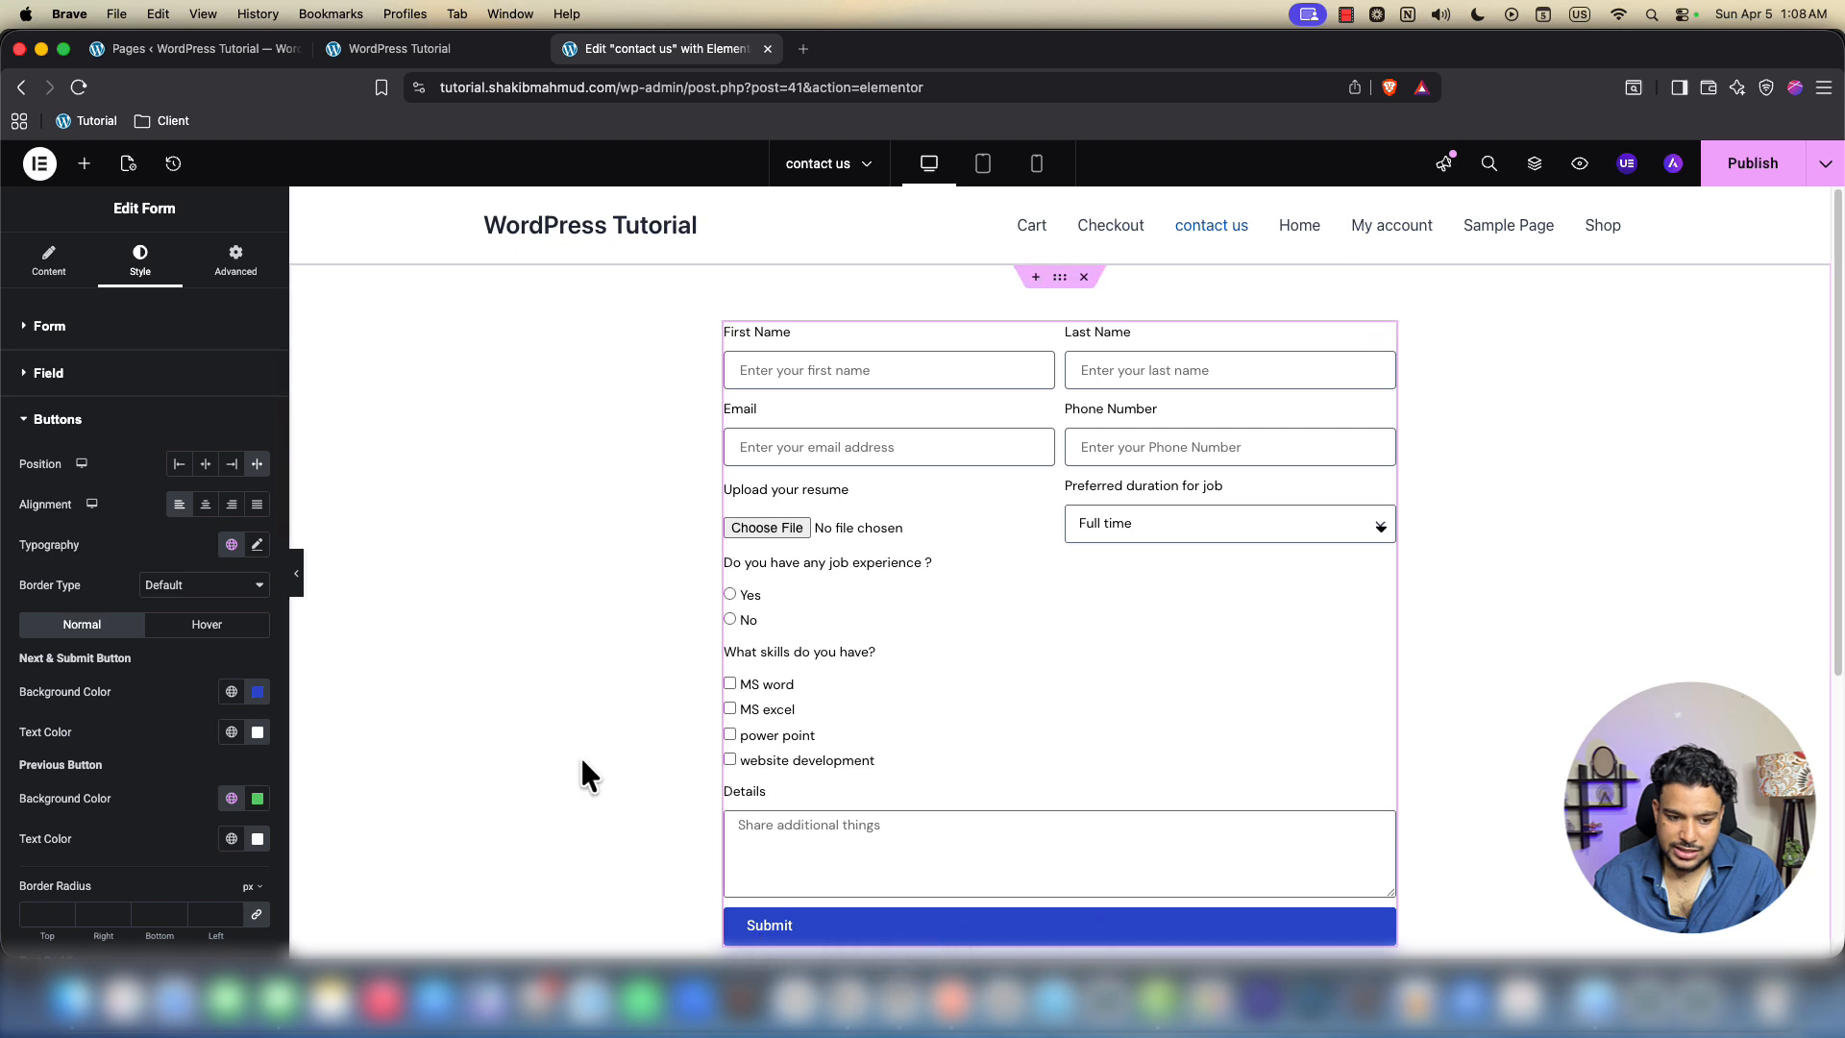
click(216, 516)
click(232, 517)
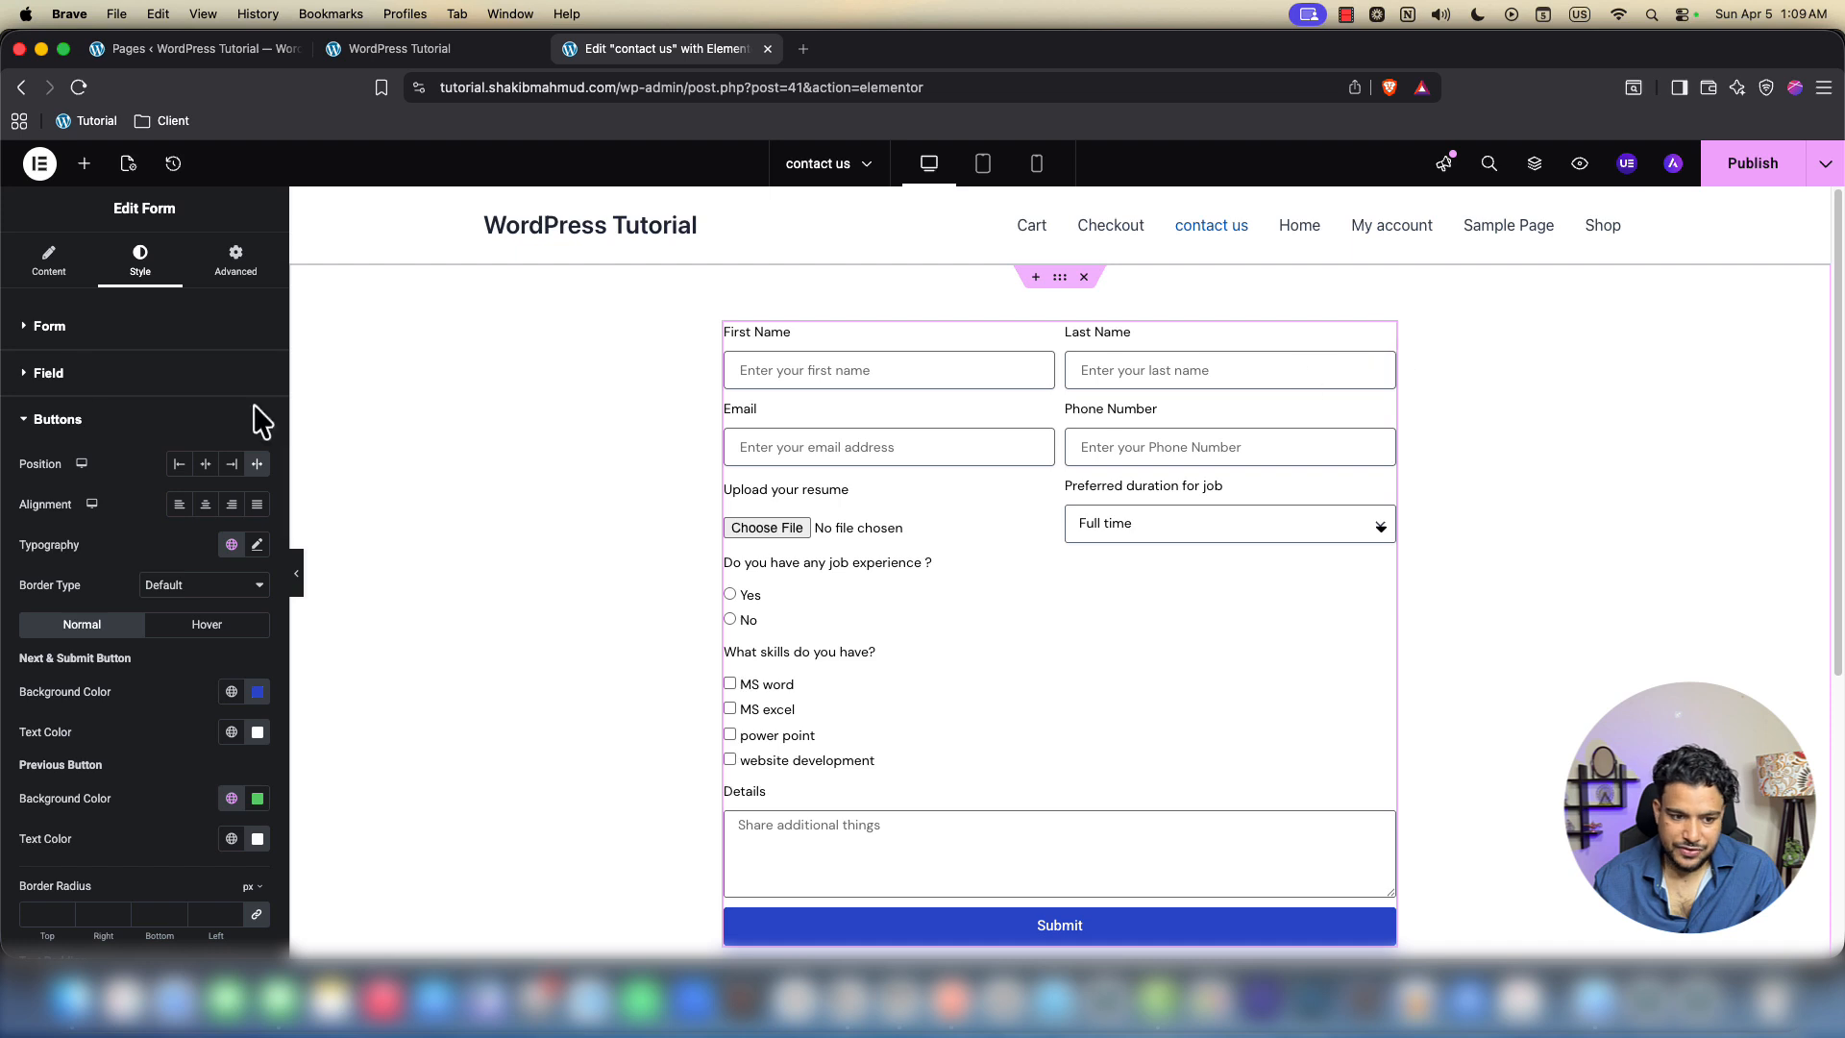
click(53, 330)
Add a new field to the form and set its type to Tel
click(53, 274)
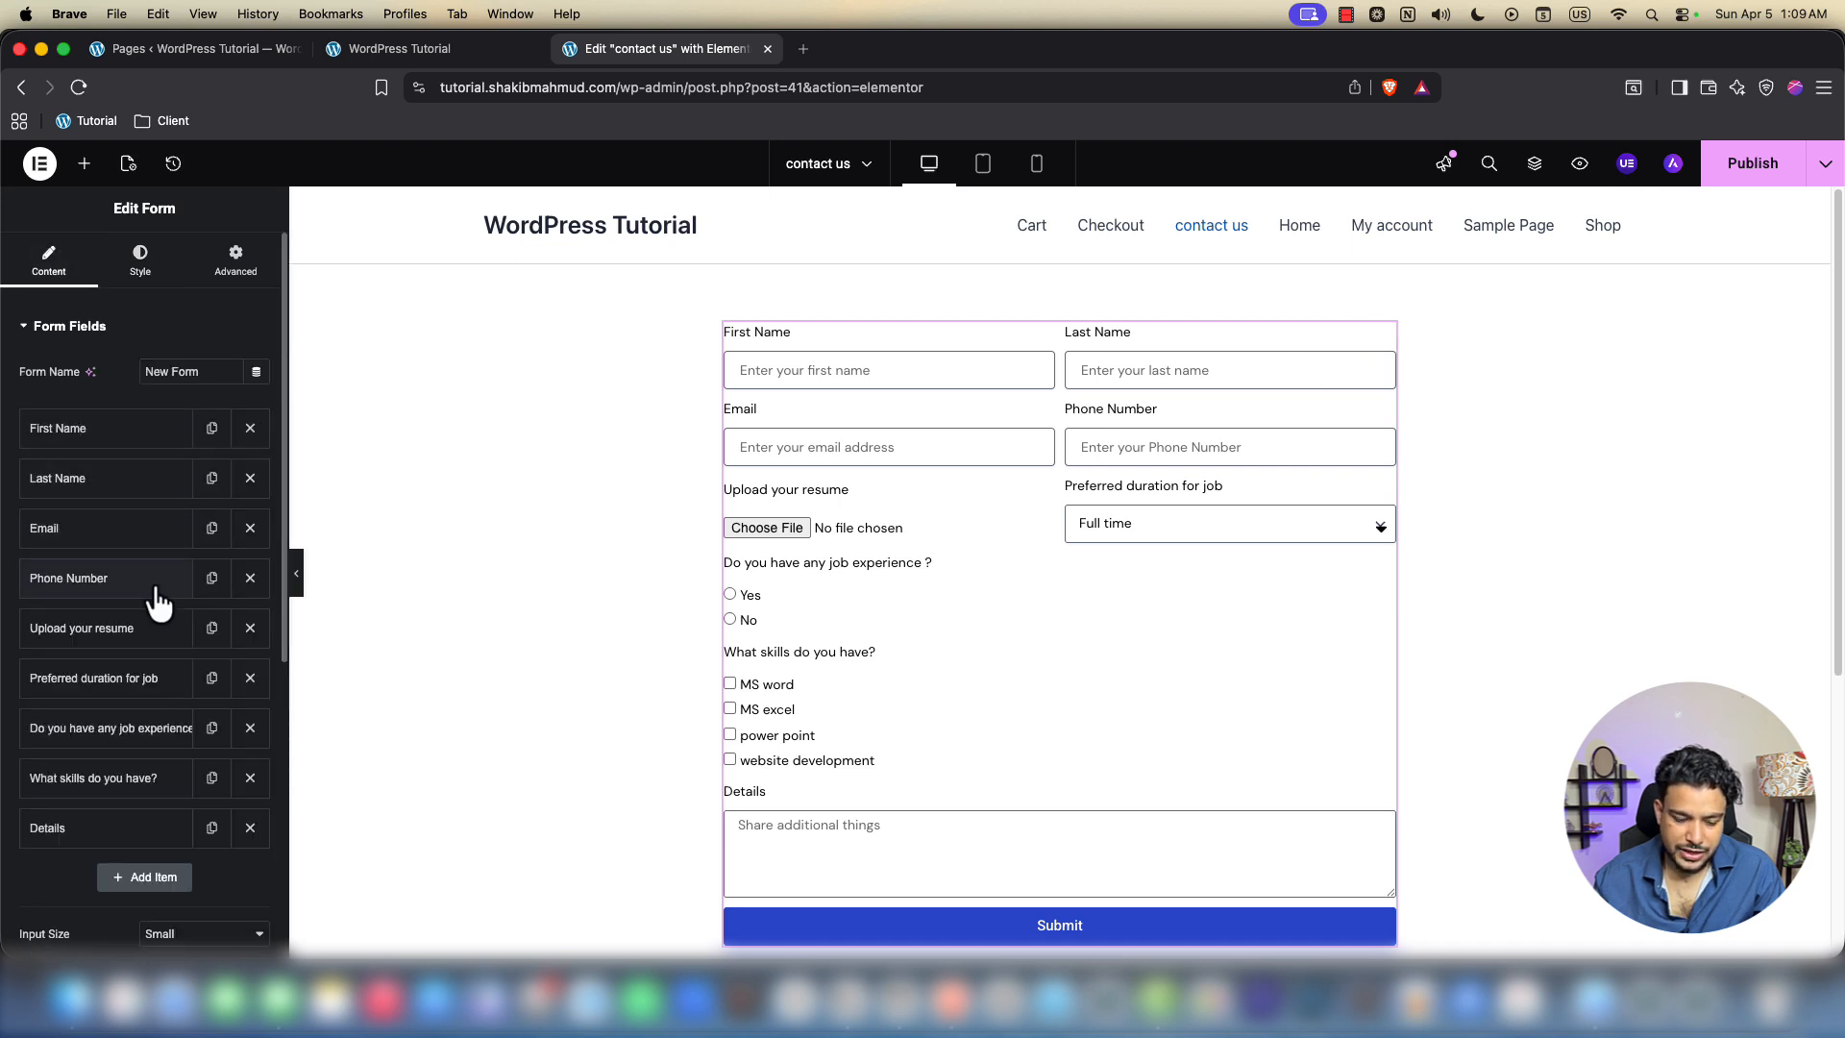
click(139, 872)
scroll(132, 860, down, 5)
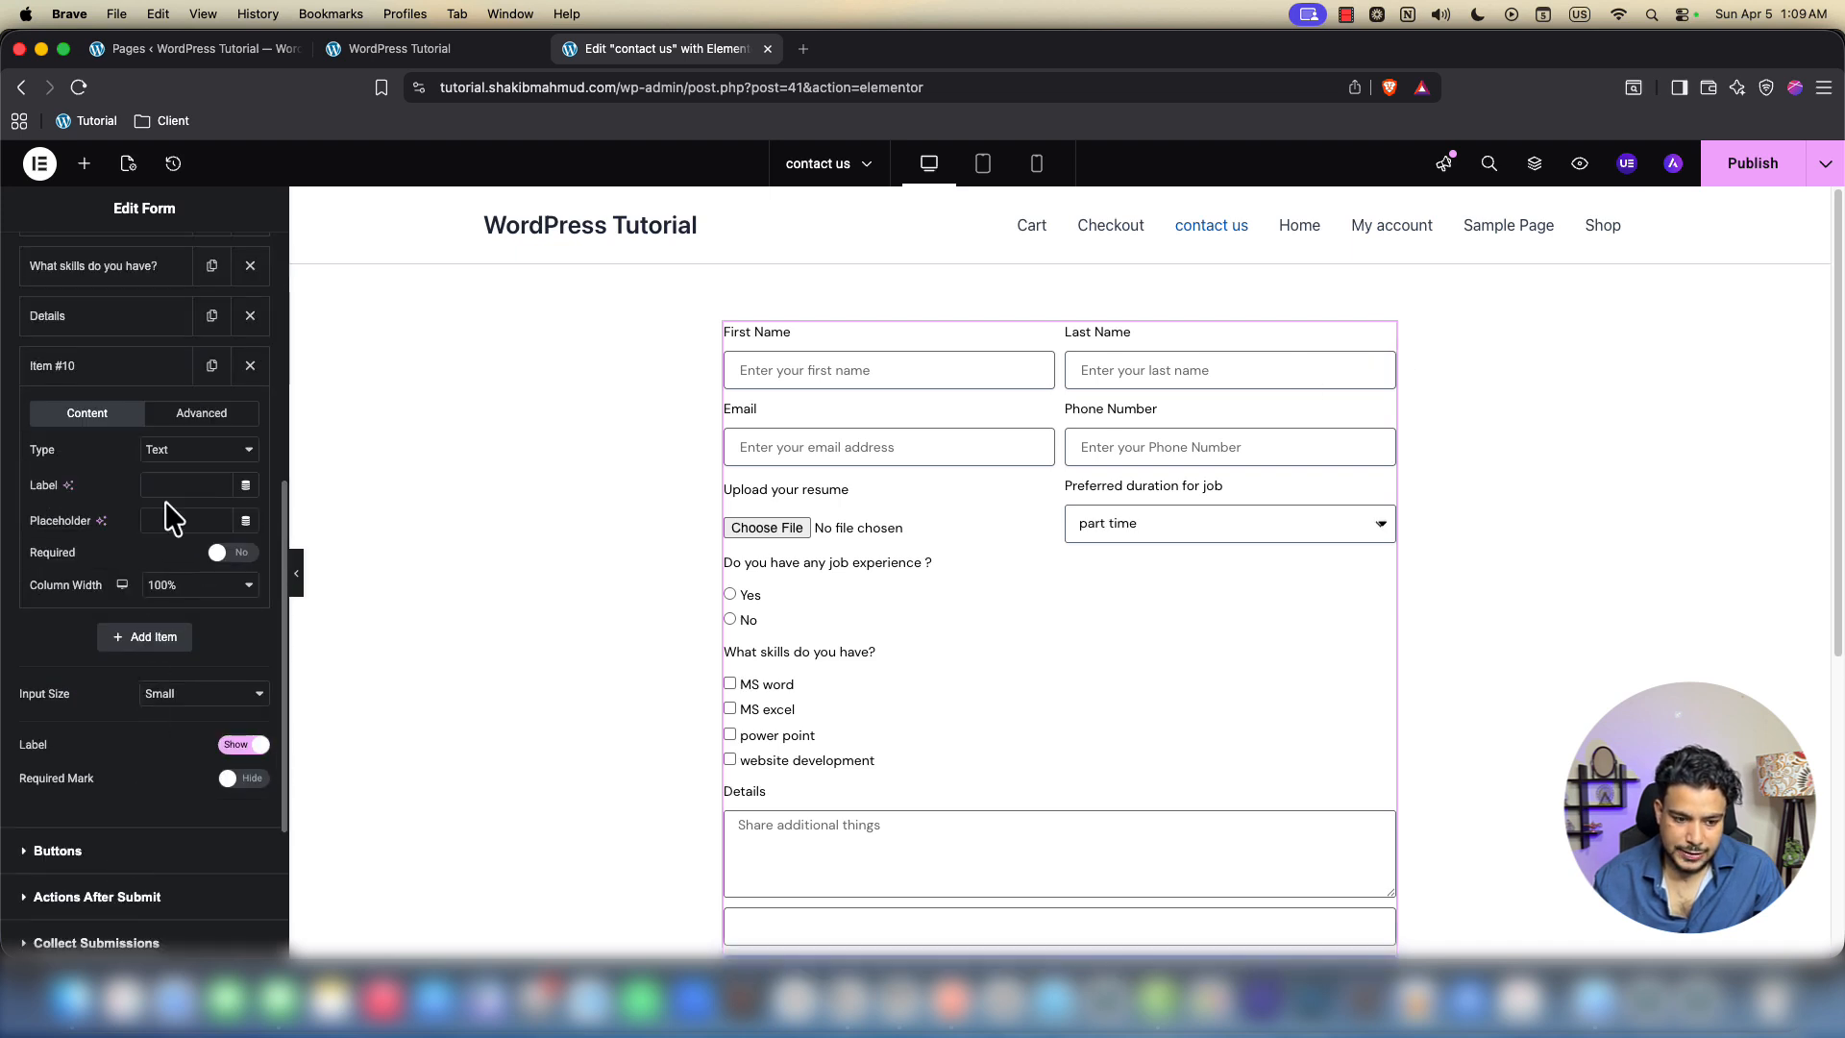
click(171, 450)
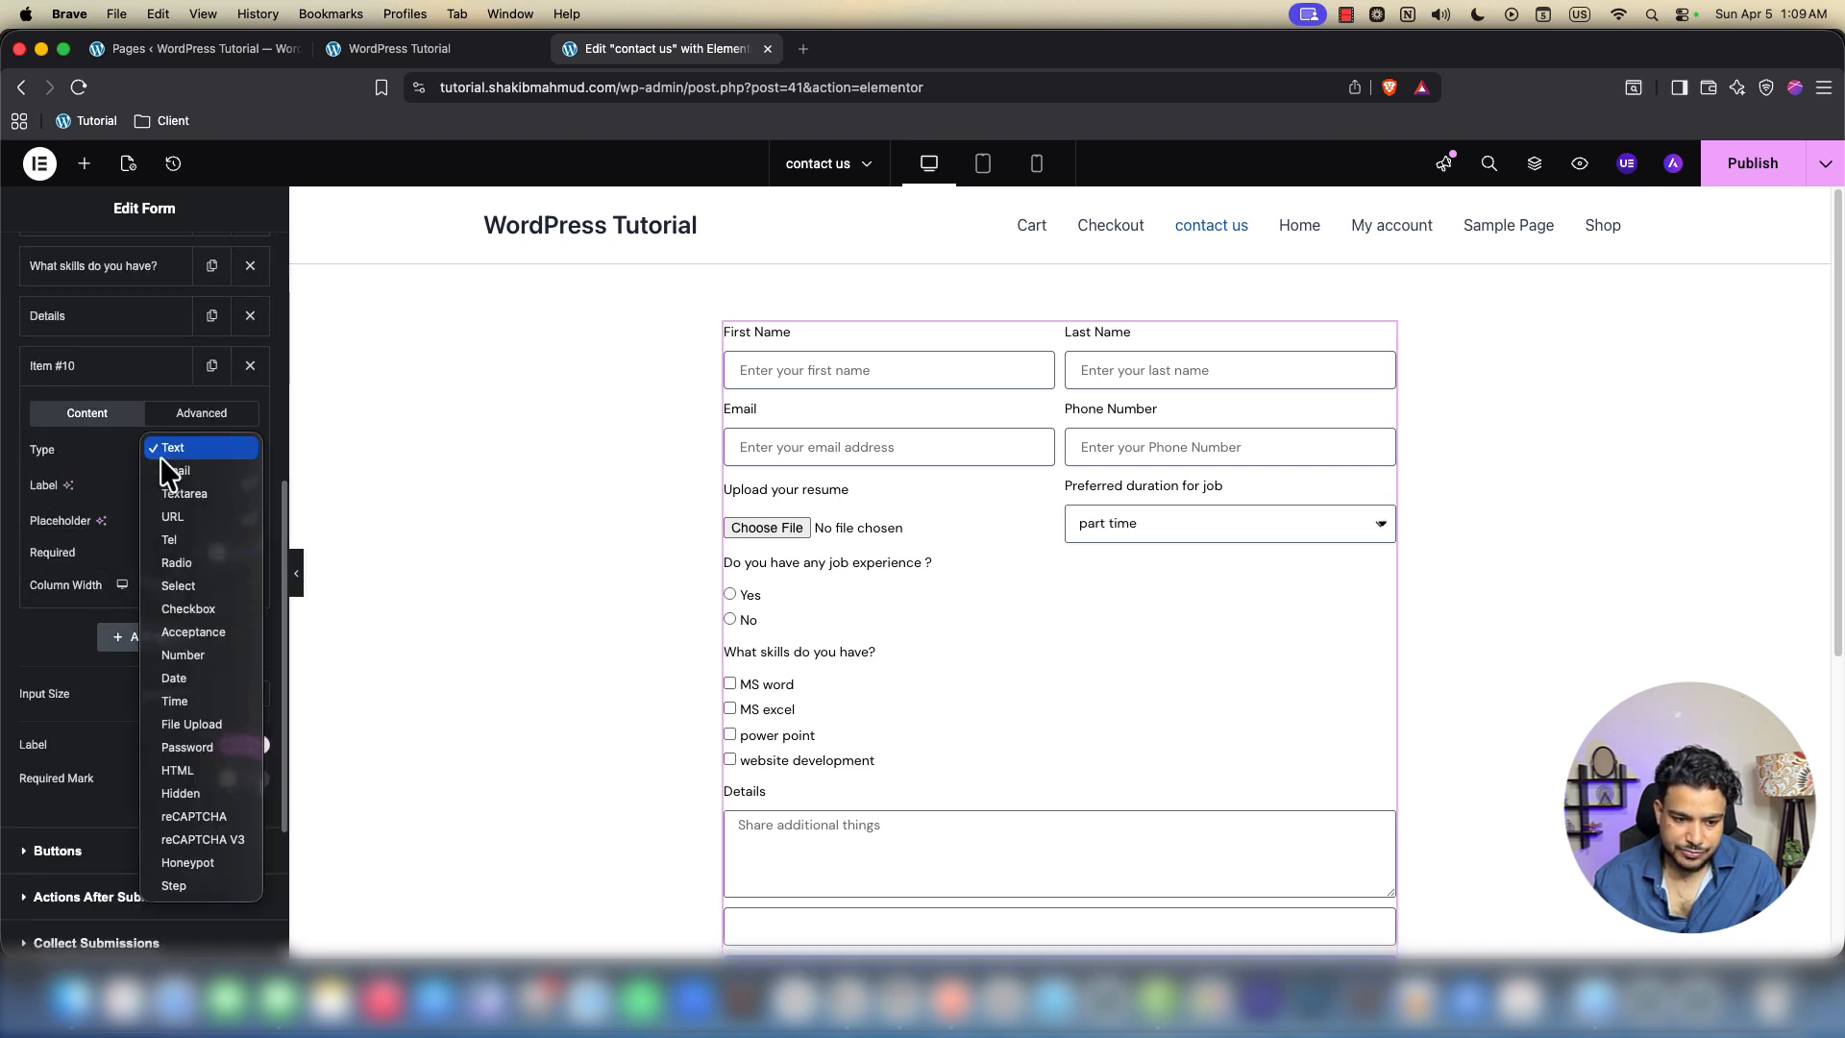
click(187, 518)
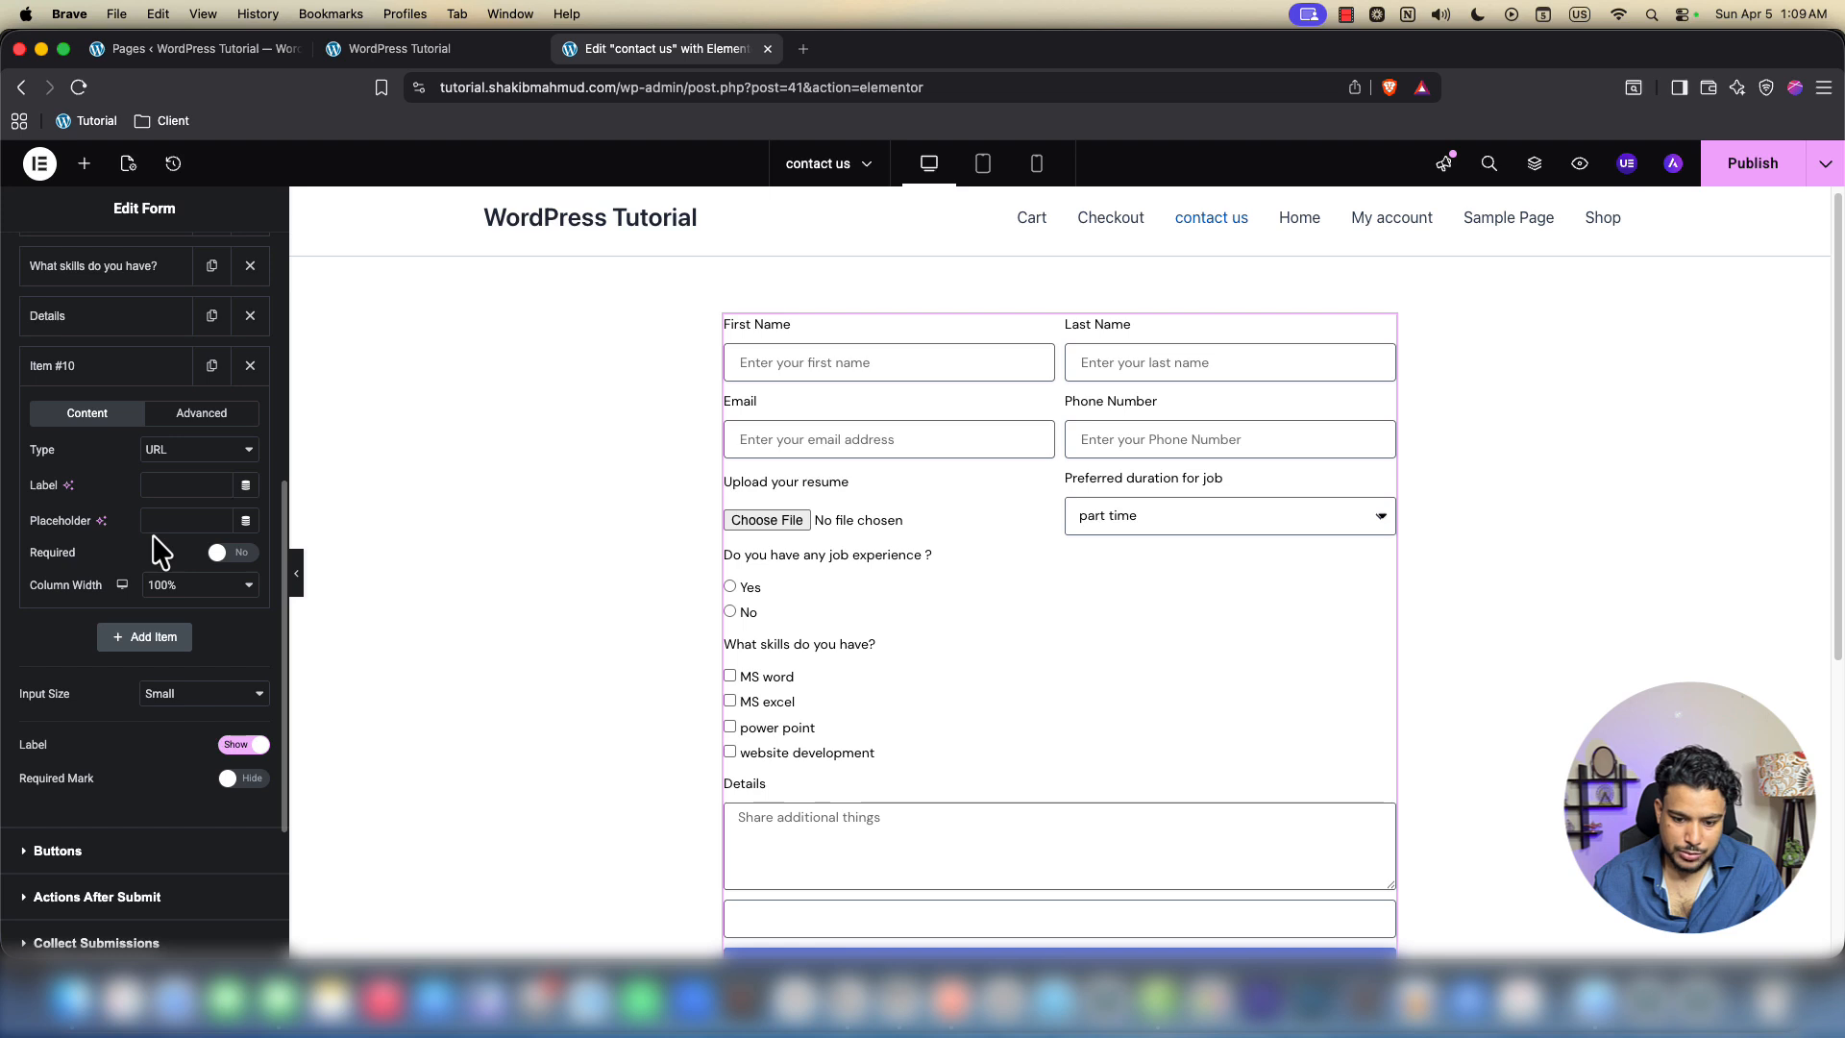
click(198, 415)
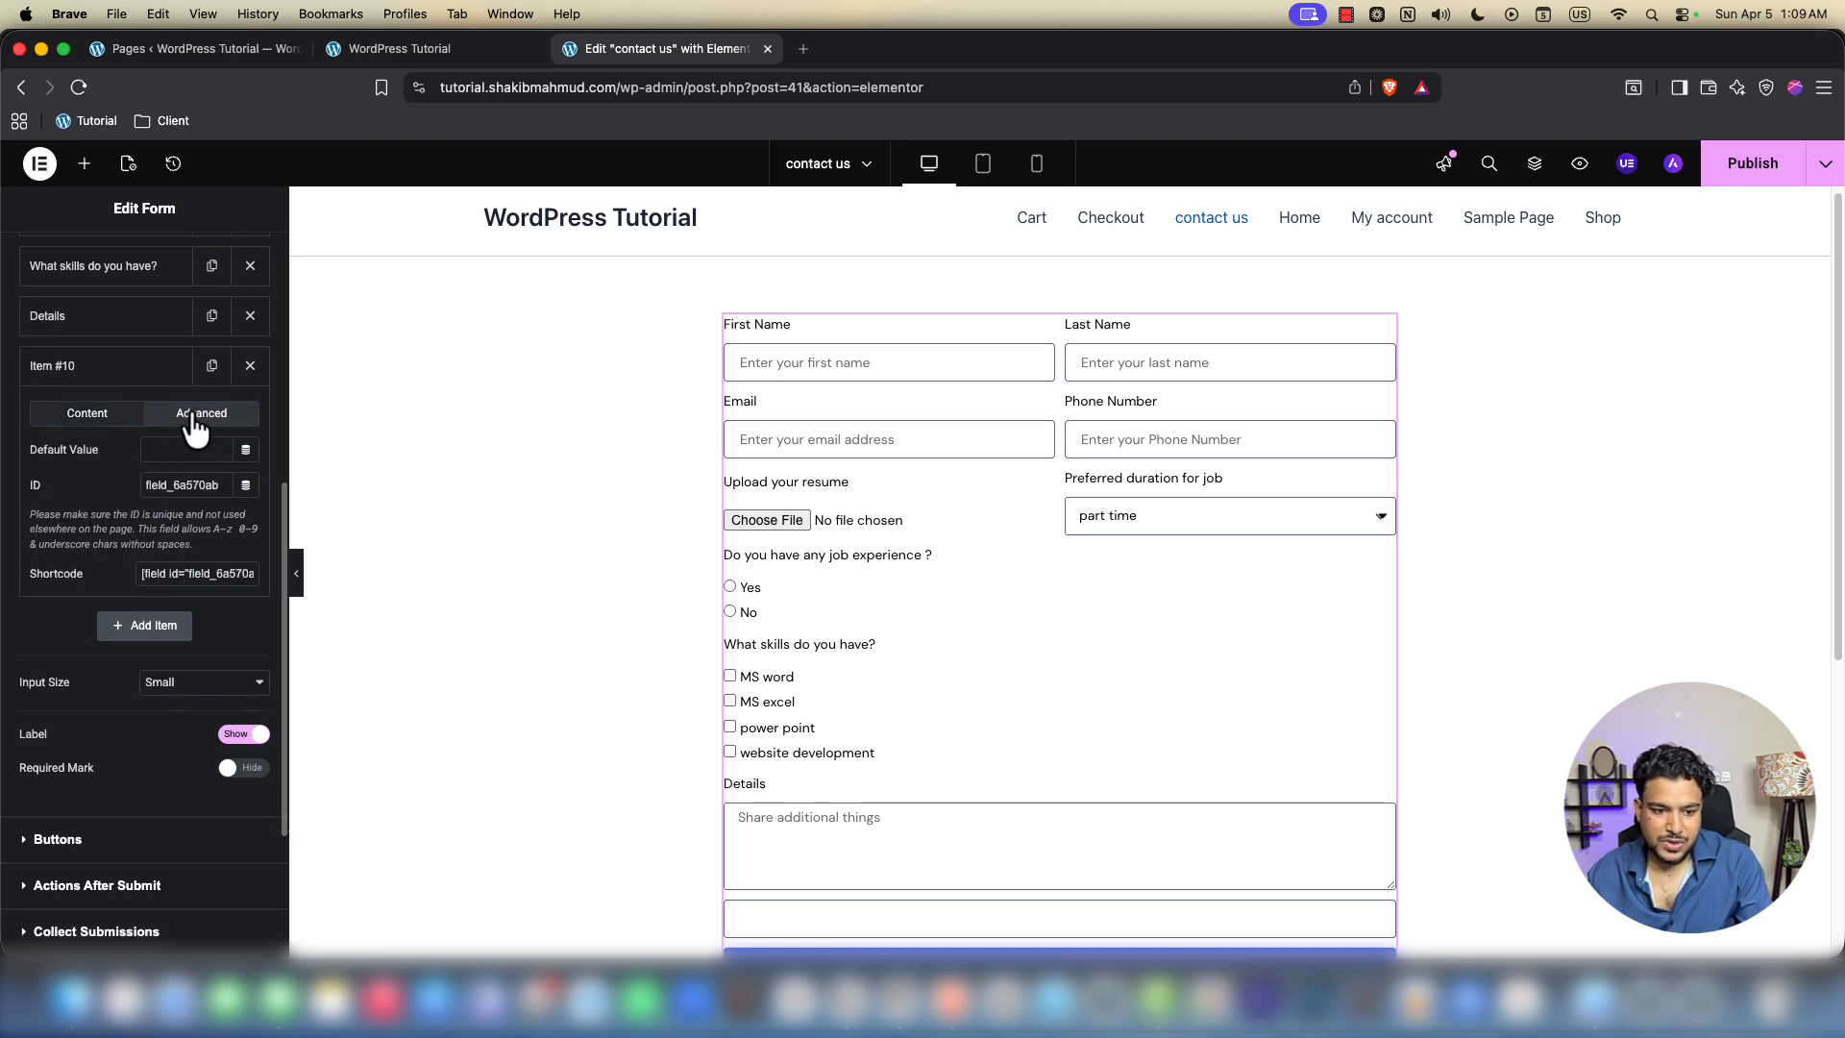
click(153, 377)
click(120, 375)
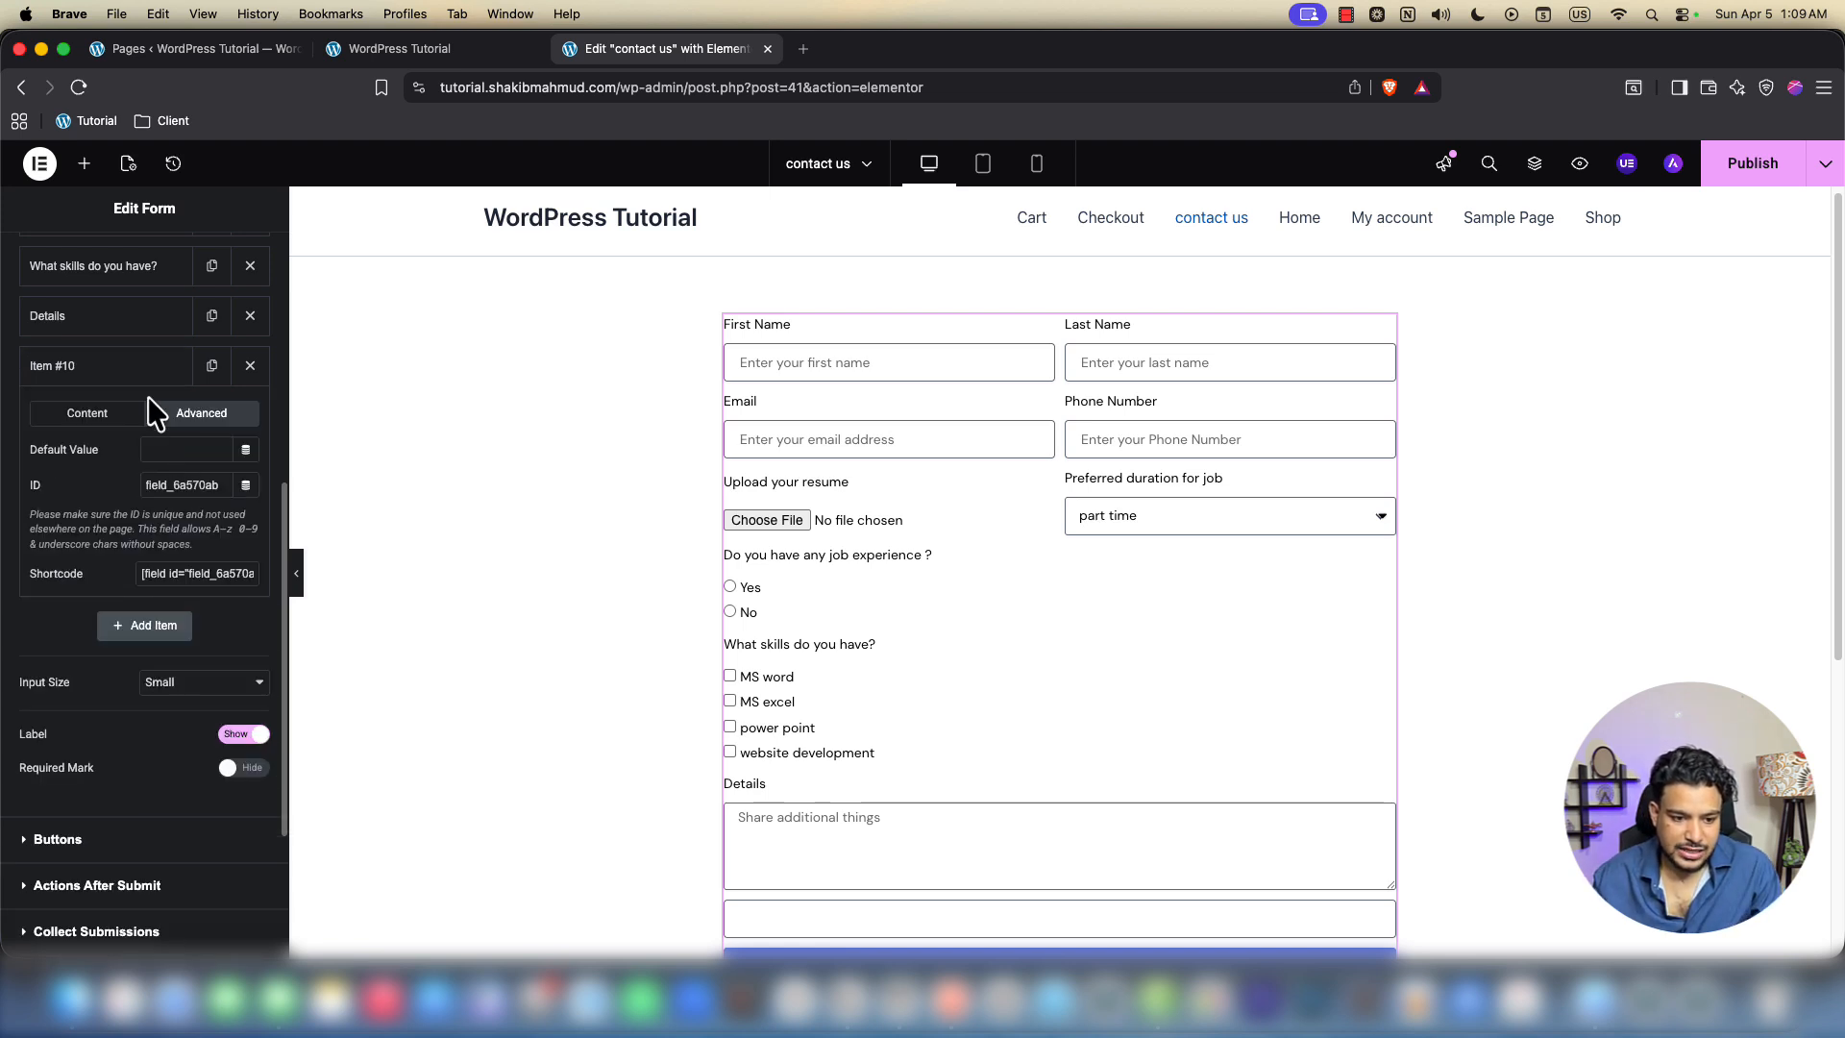
click(143, 412)
click(176, 449)
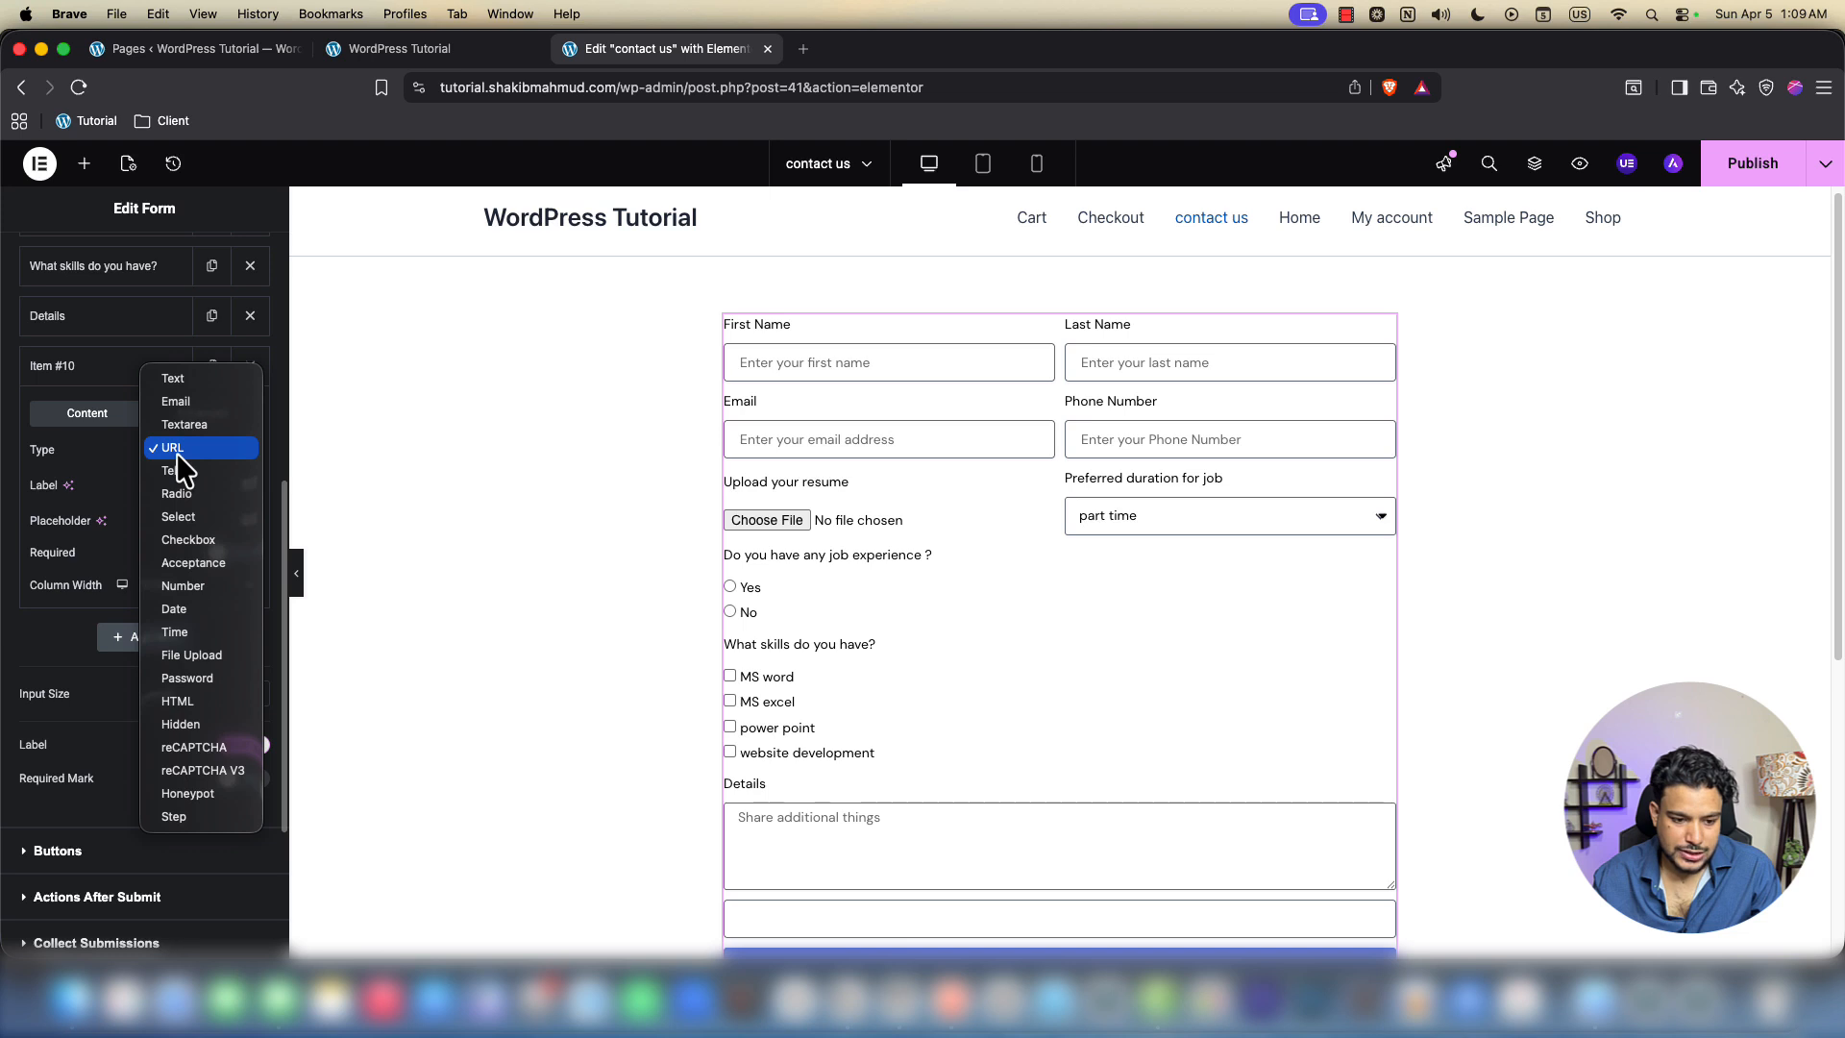
click(177, 469)
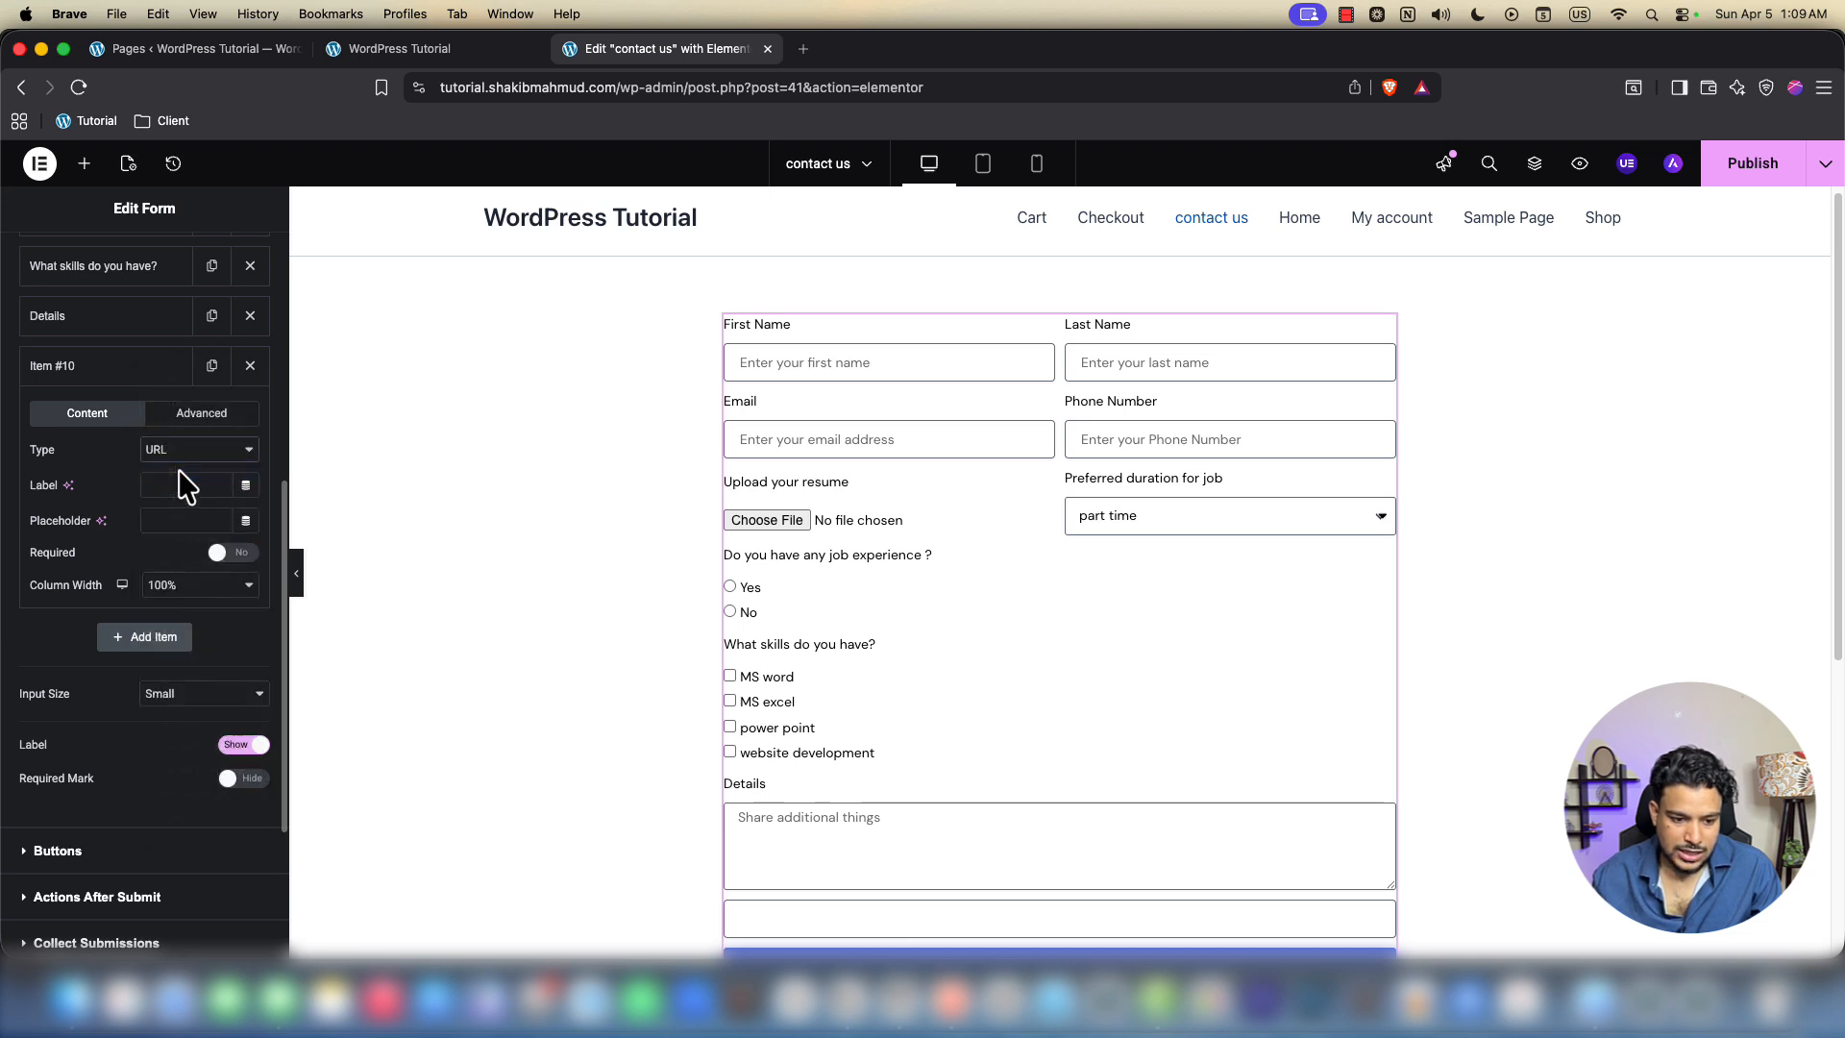
Label the new Tel field 'rrr' and type rrr into it in the preview
scroll(939, 679, down, 4)
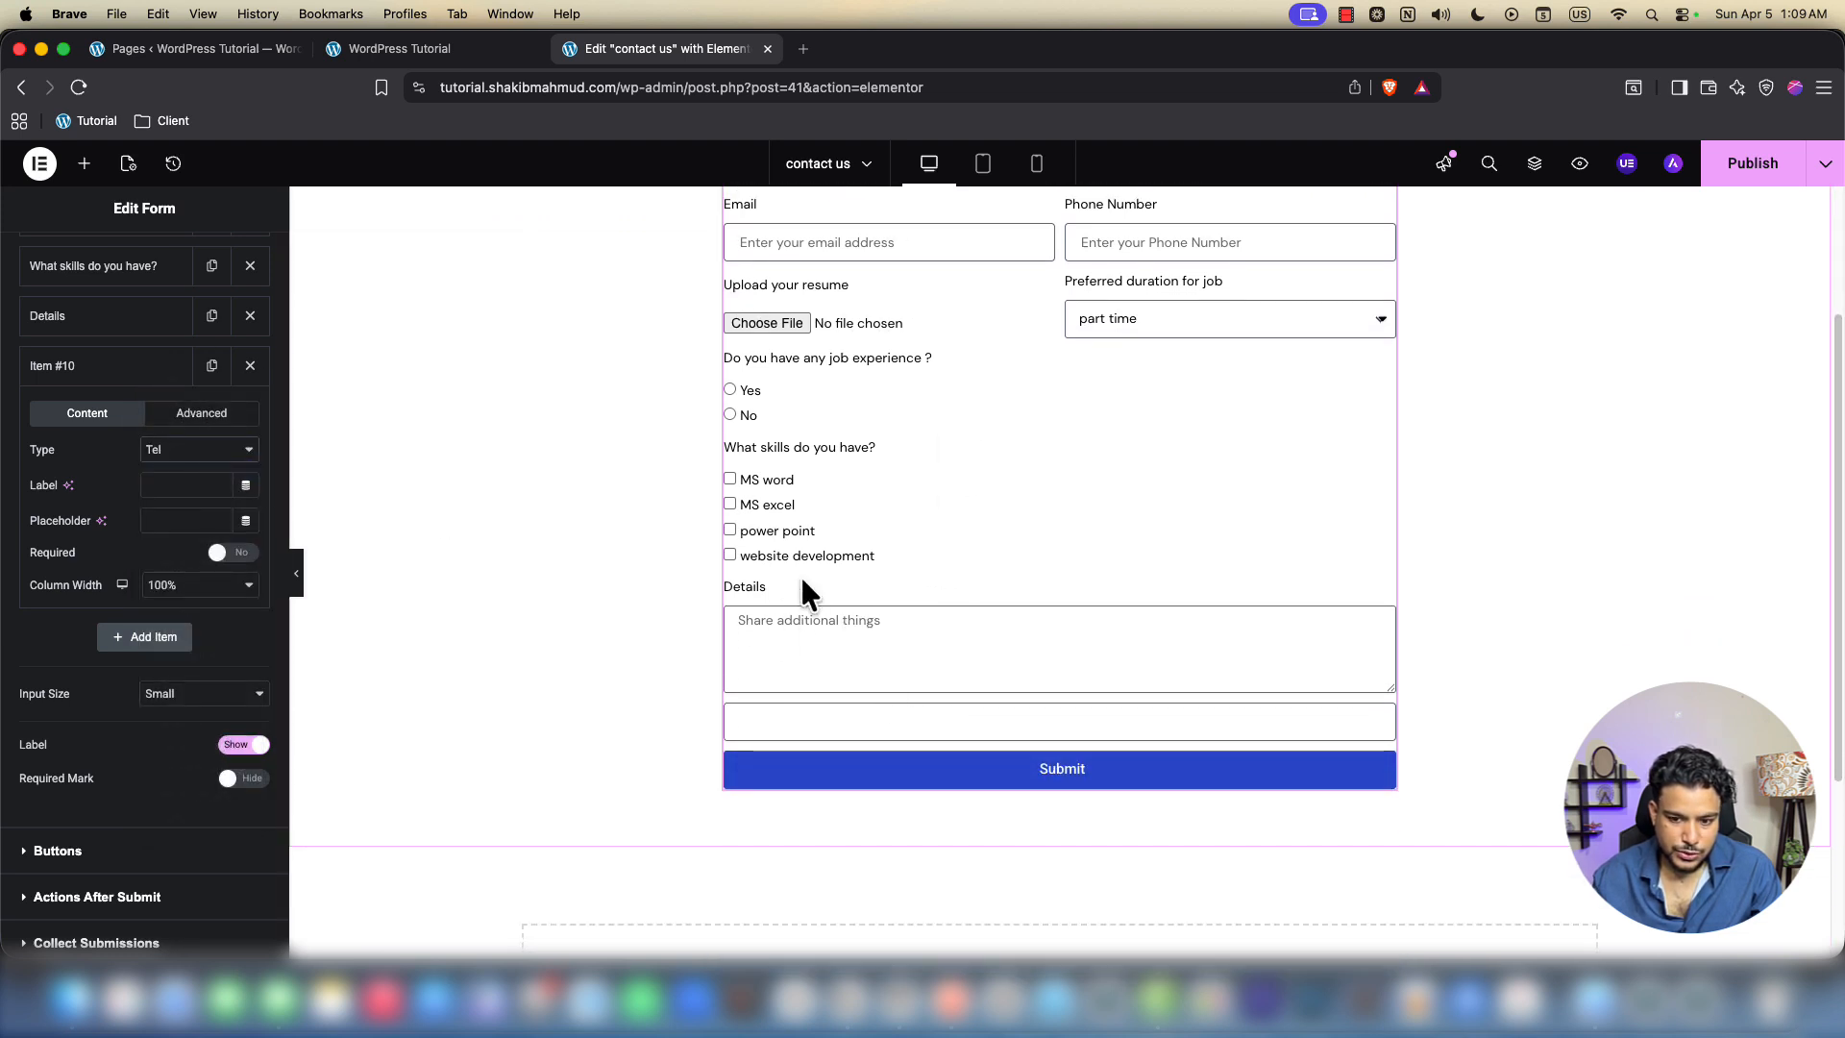
scroll(918, 615, up, 1)
scroll(954, 634, down, 2)
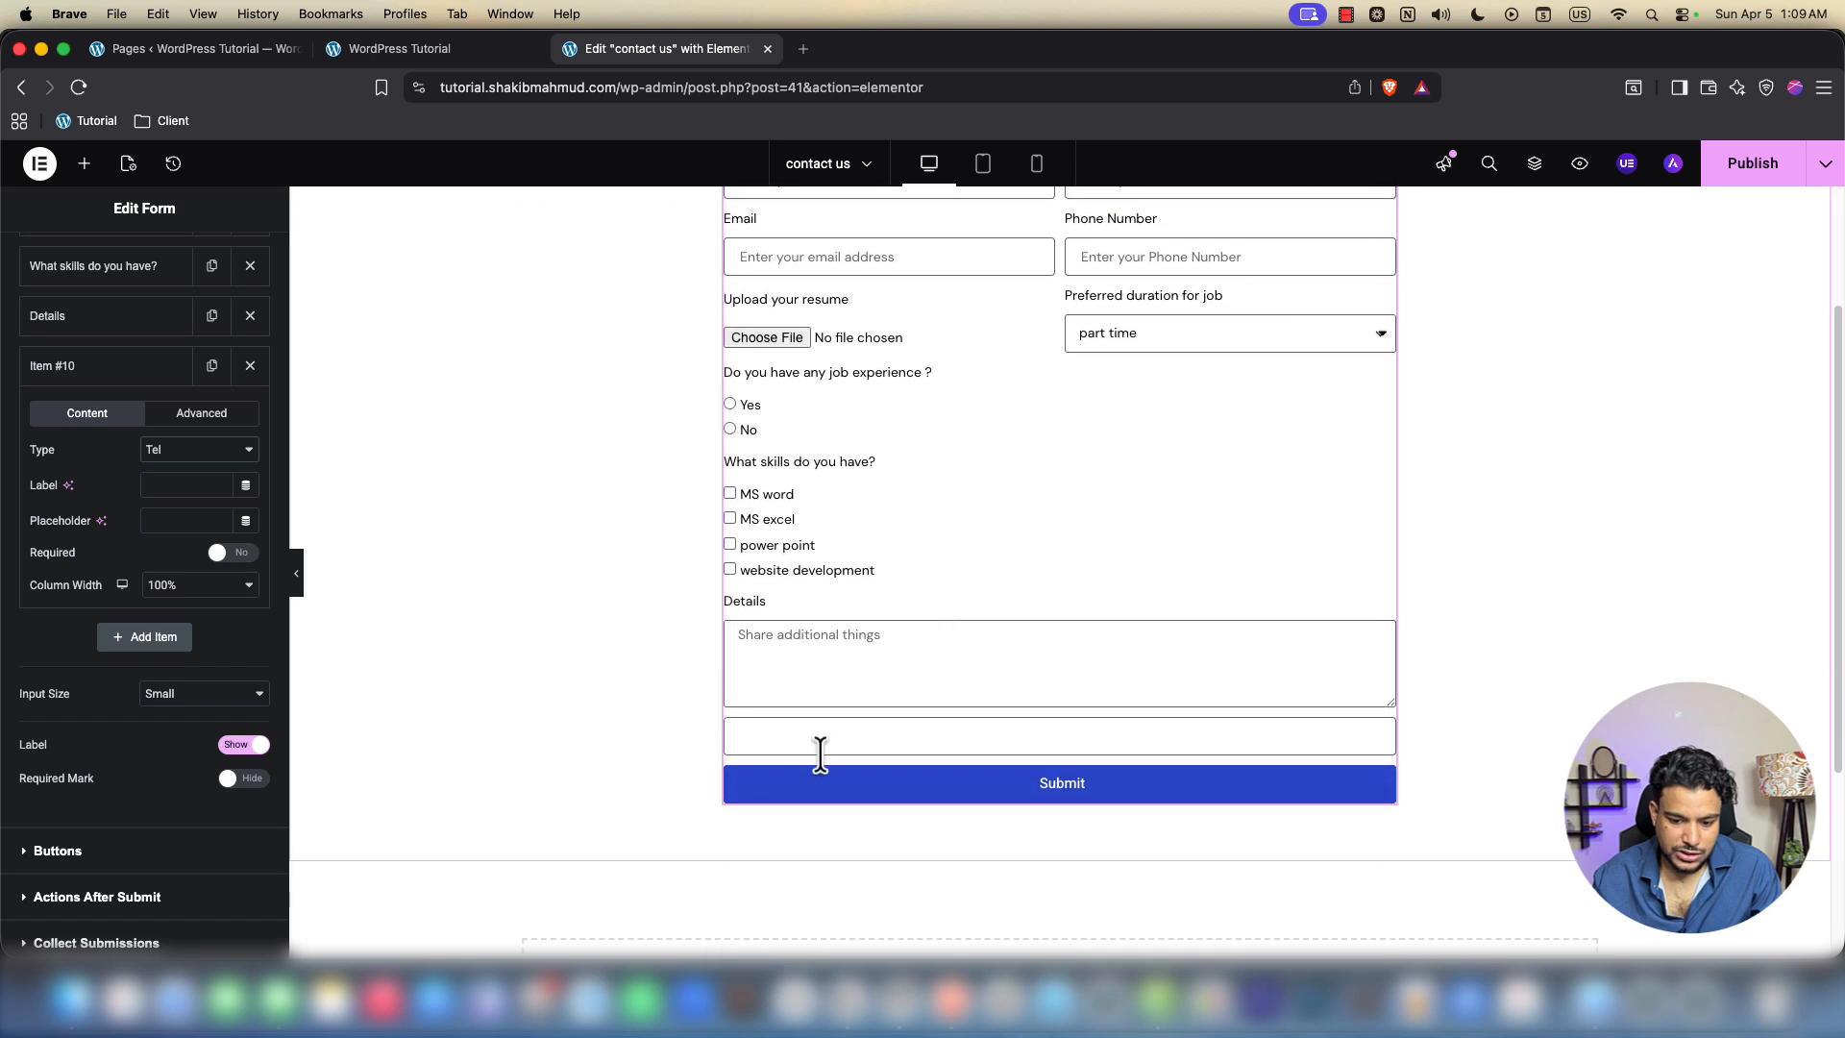
click(165, 485)
text(rrr)
click(762, 769)
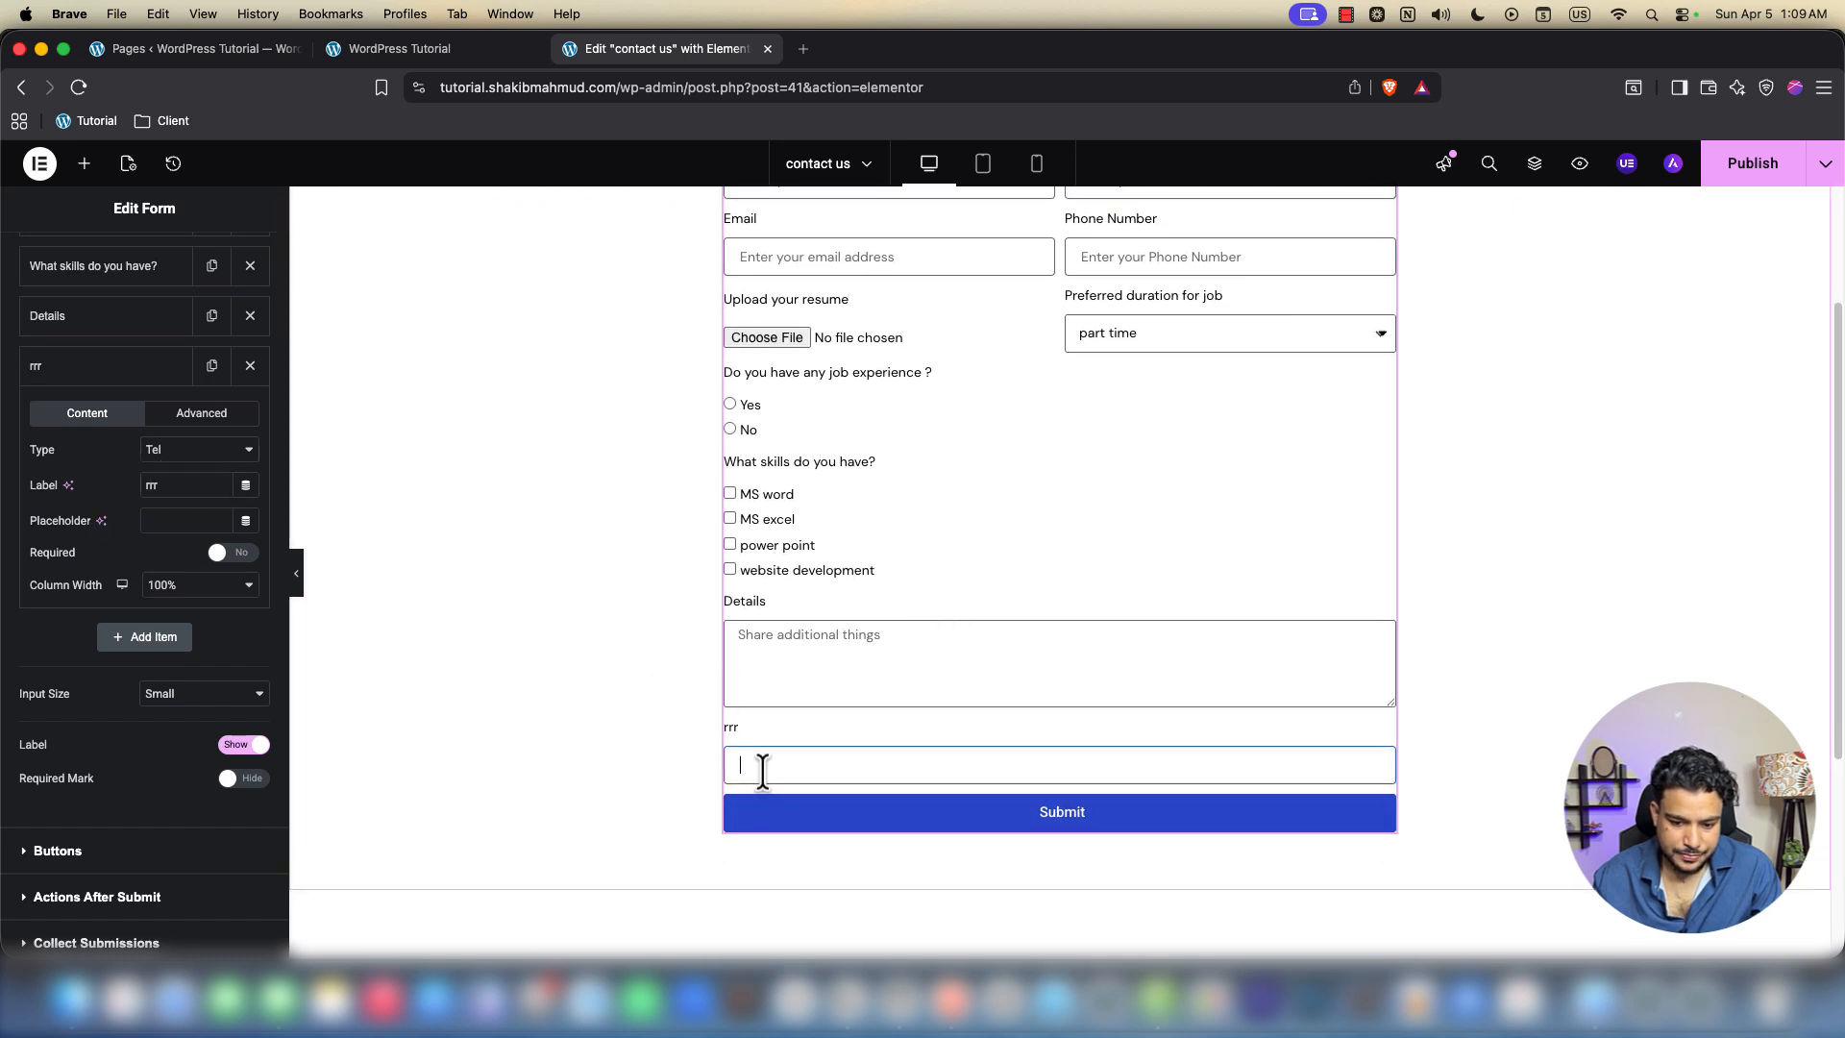
text(rrr)
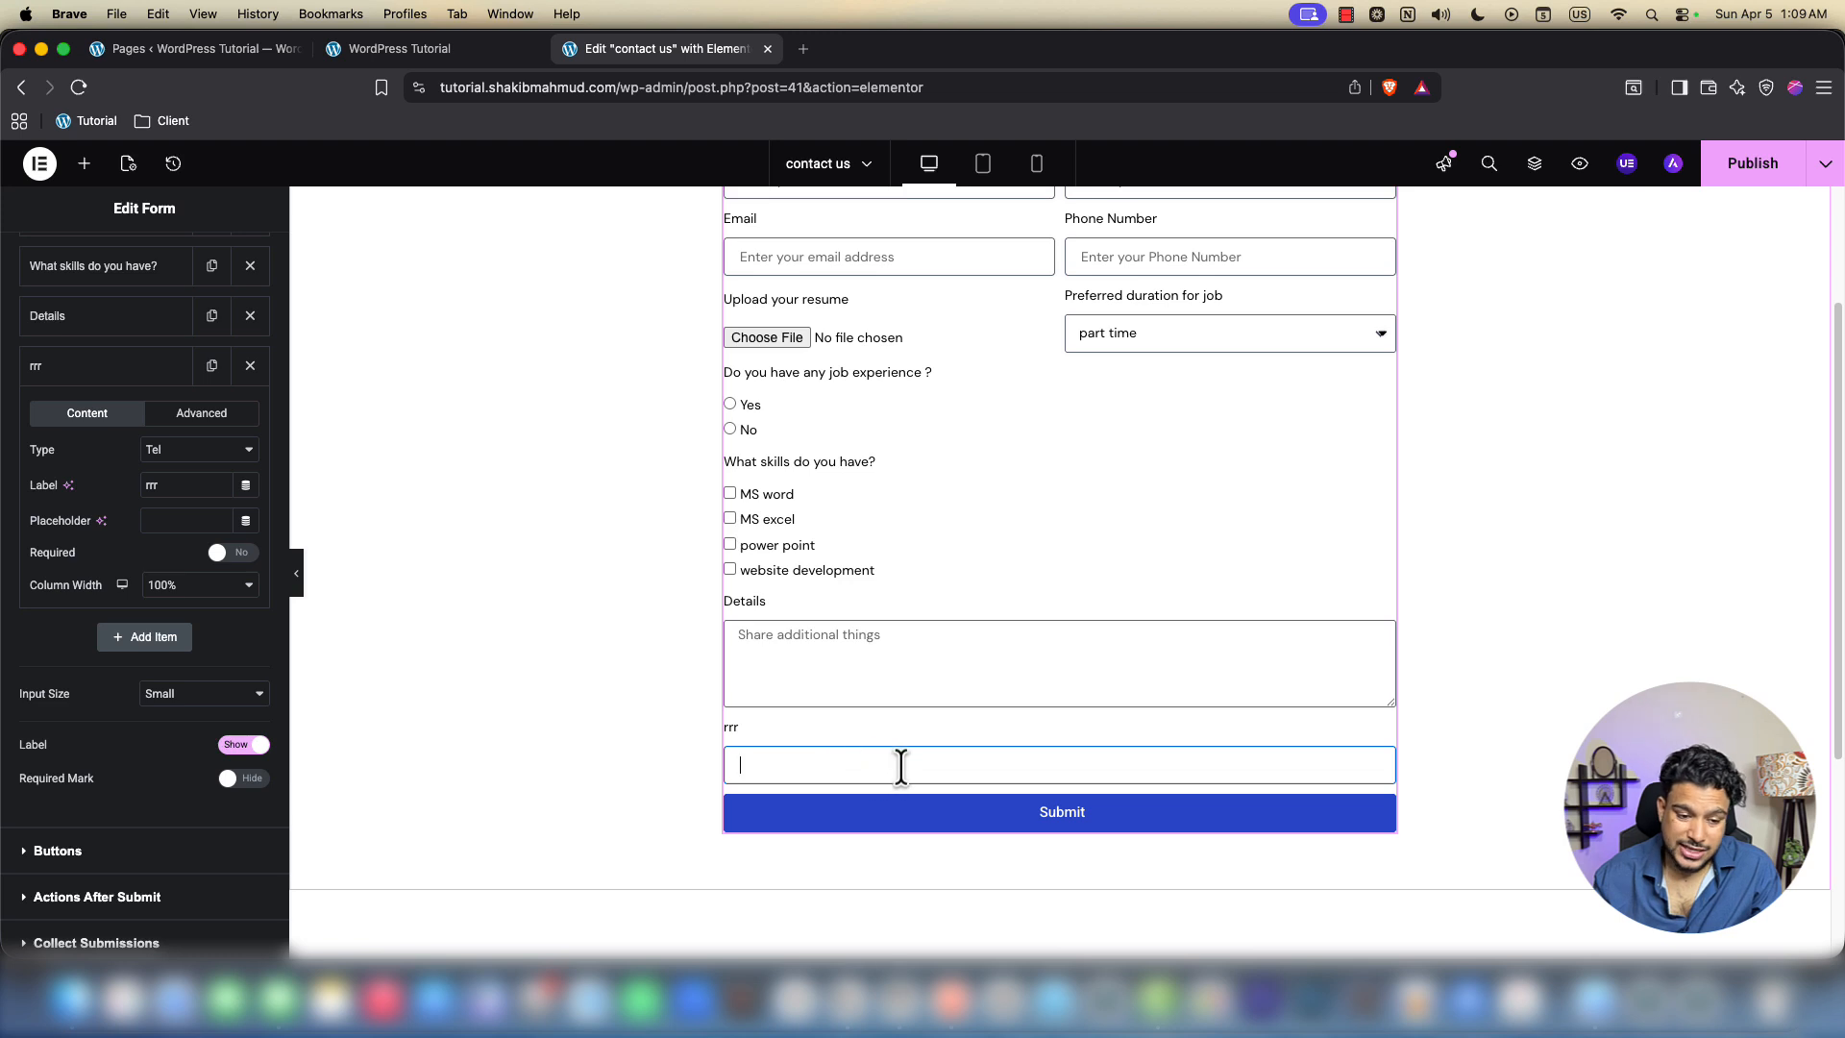
click(166, 452)
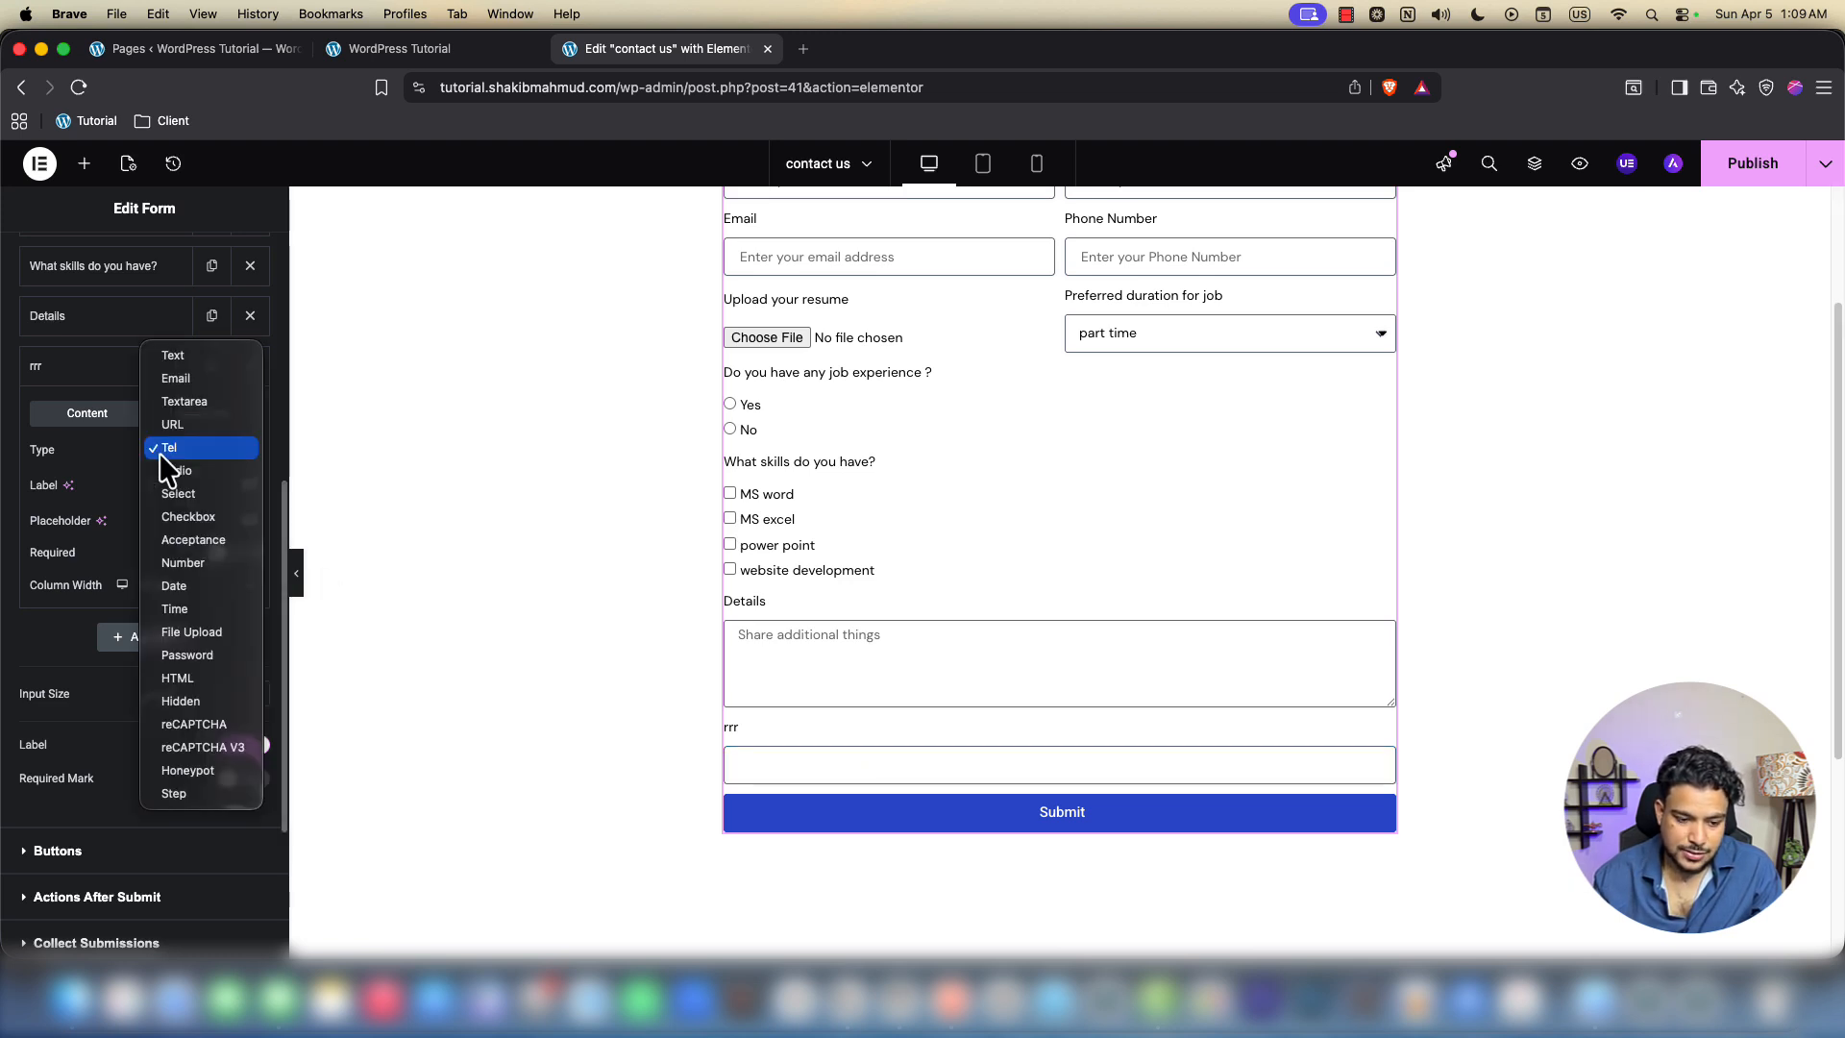
Make the rrr field an Acceptance checkbox reading 'agree with terms' and tick it in the preview
click(192, 540)
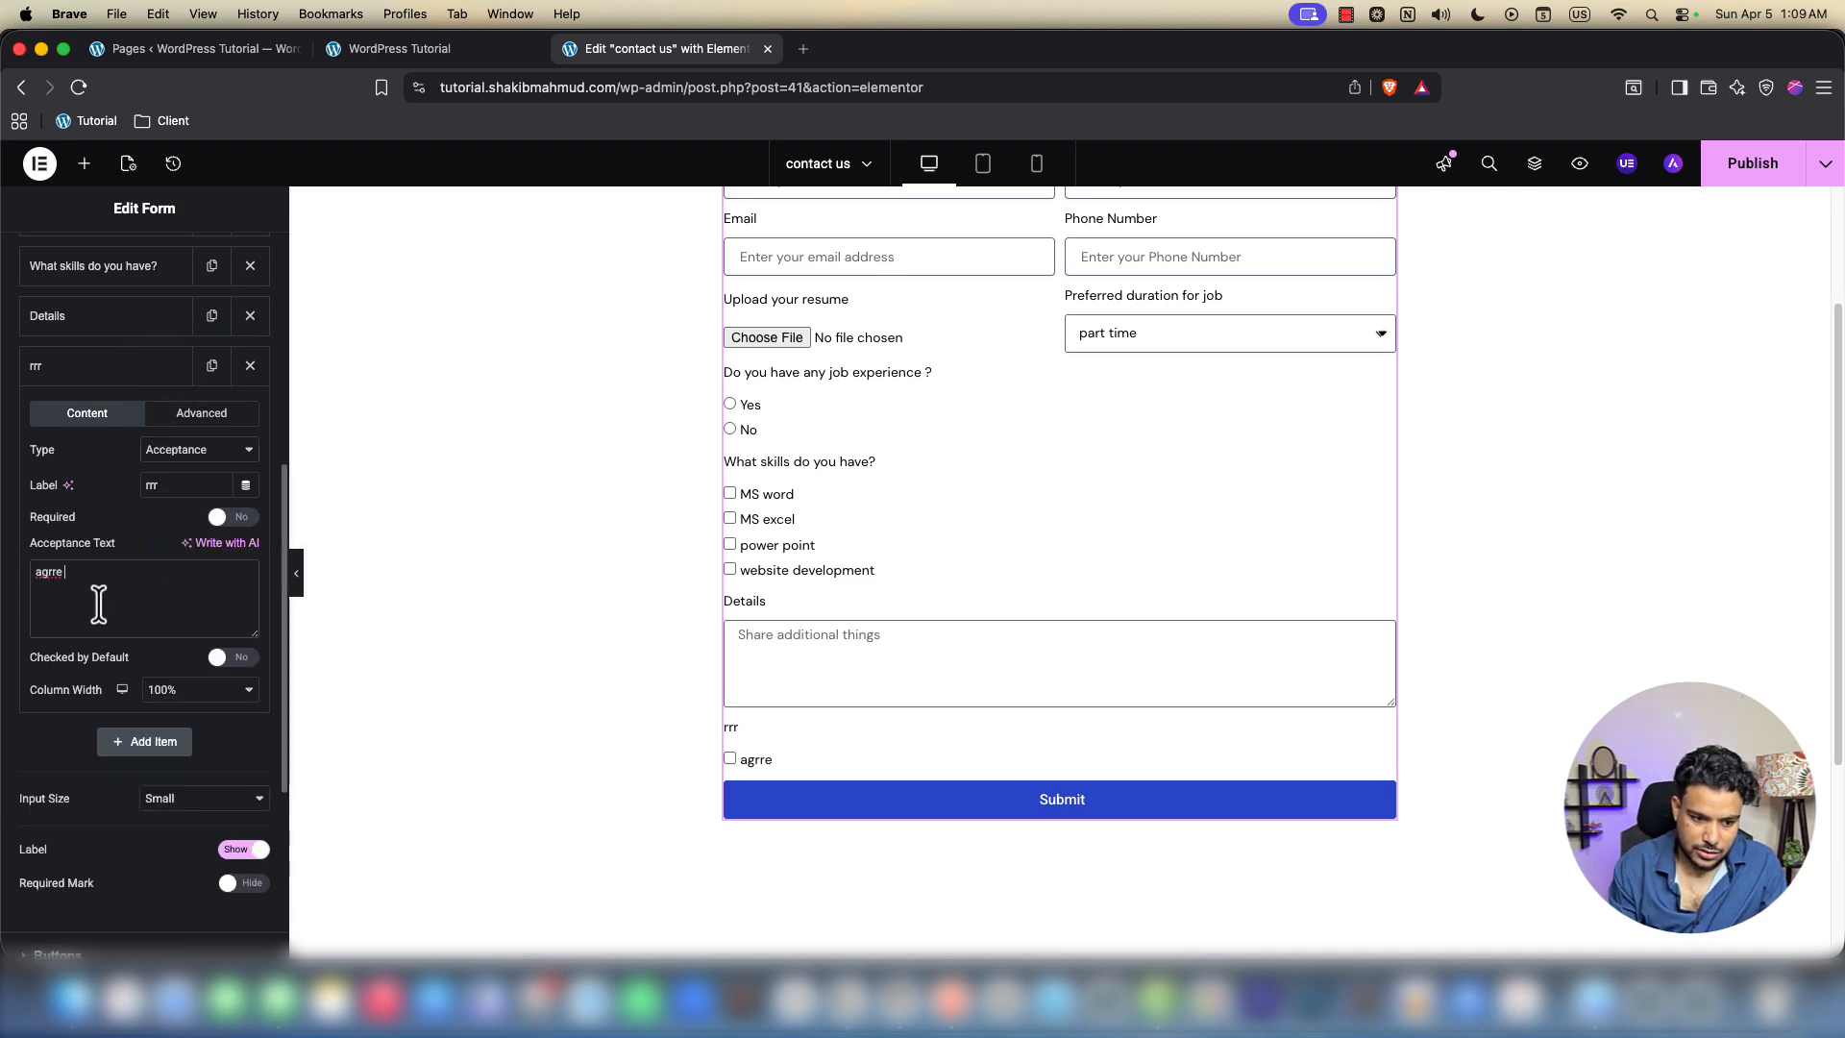
text(with)
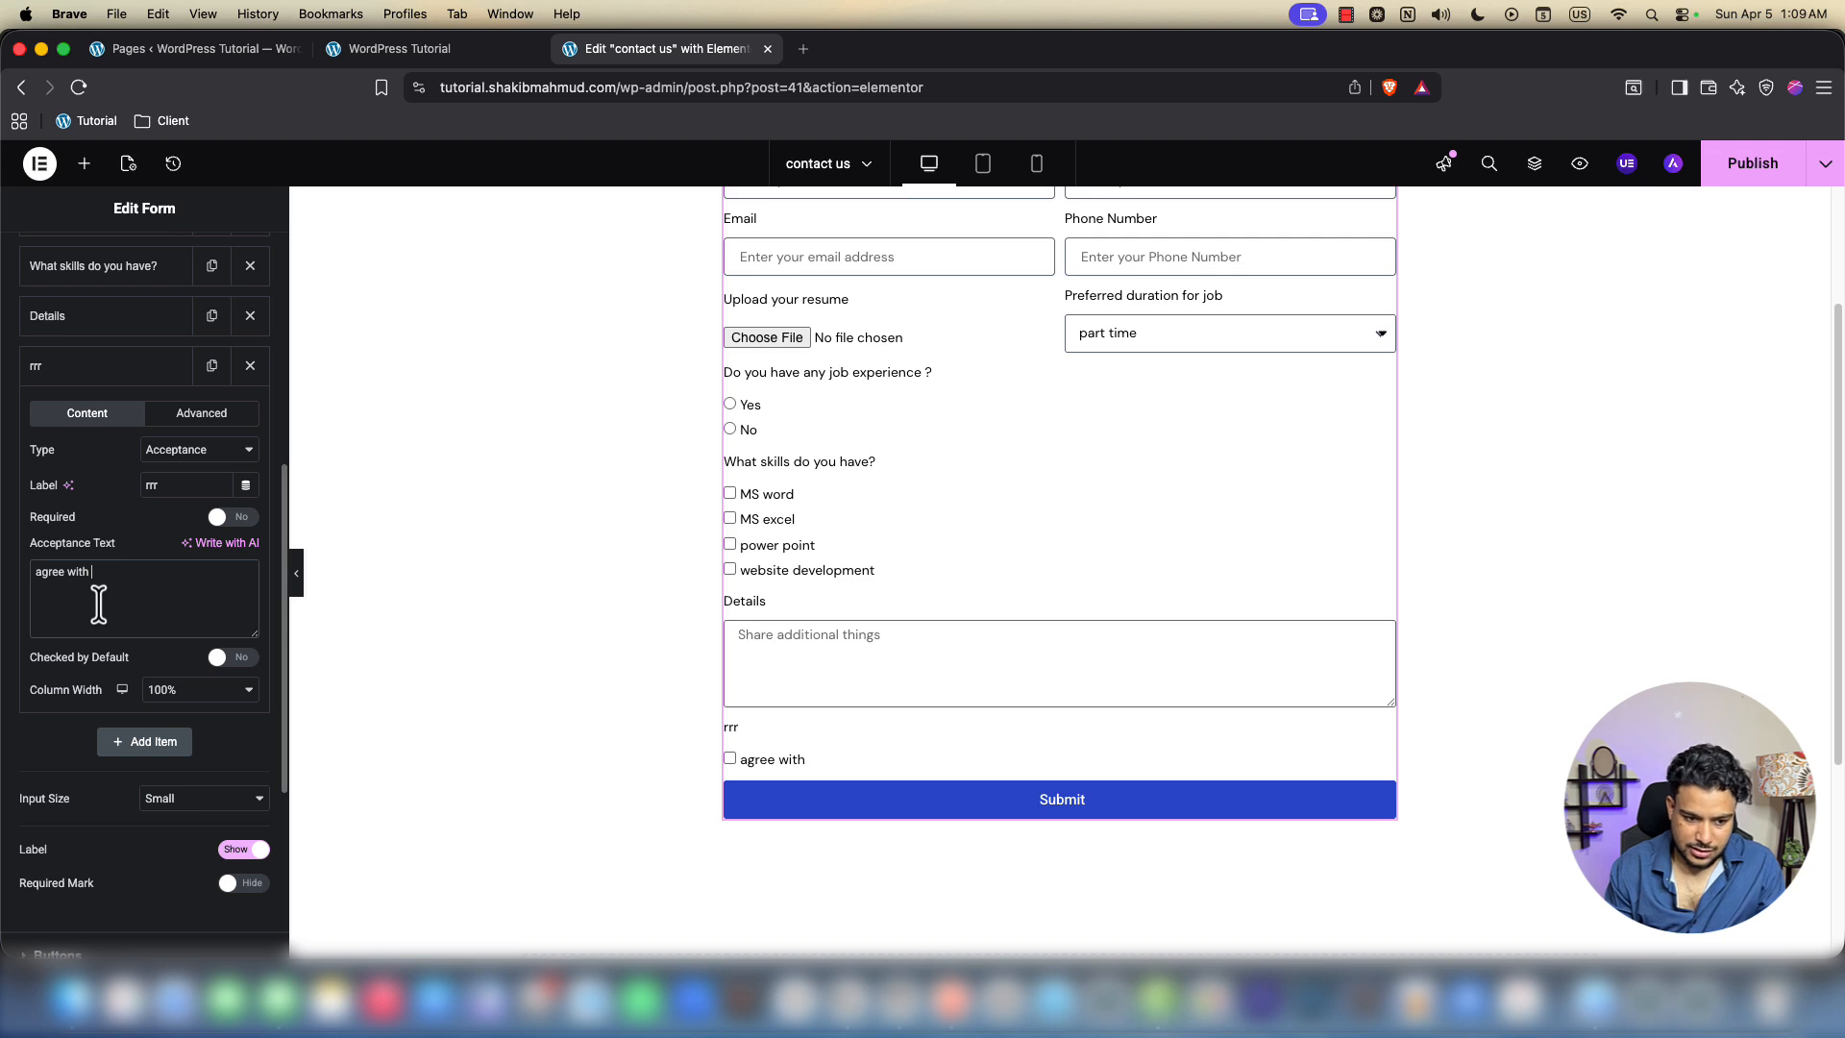
text( terms)
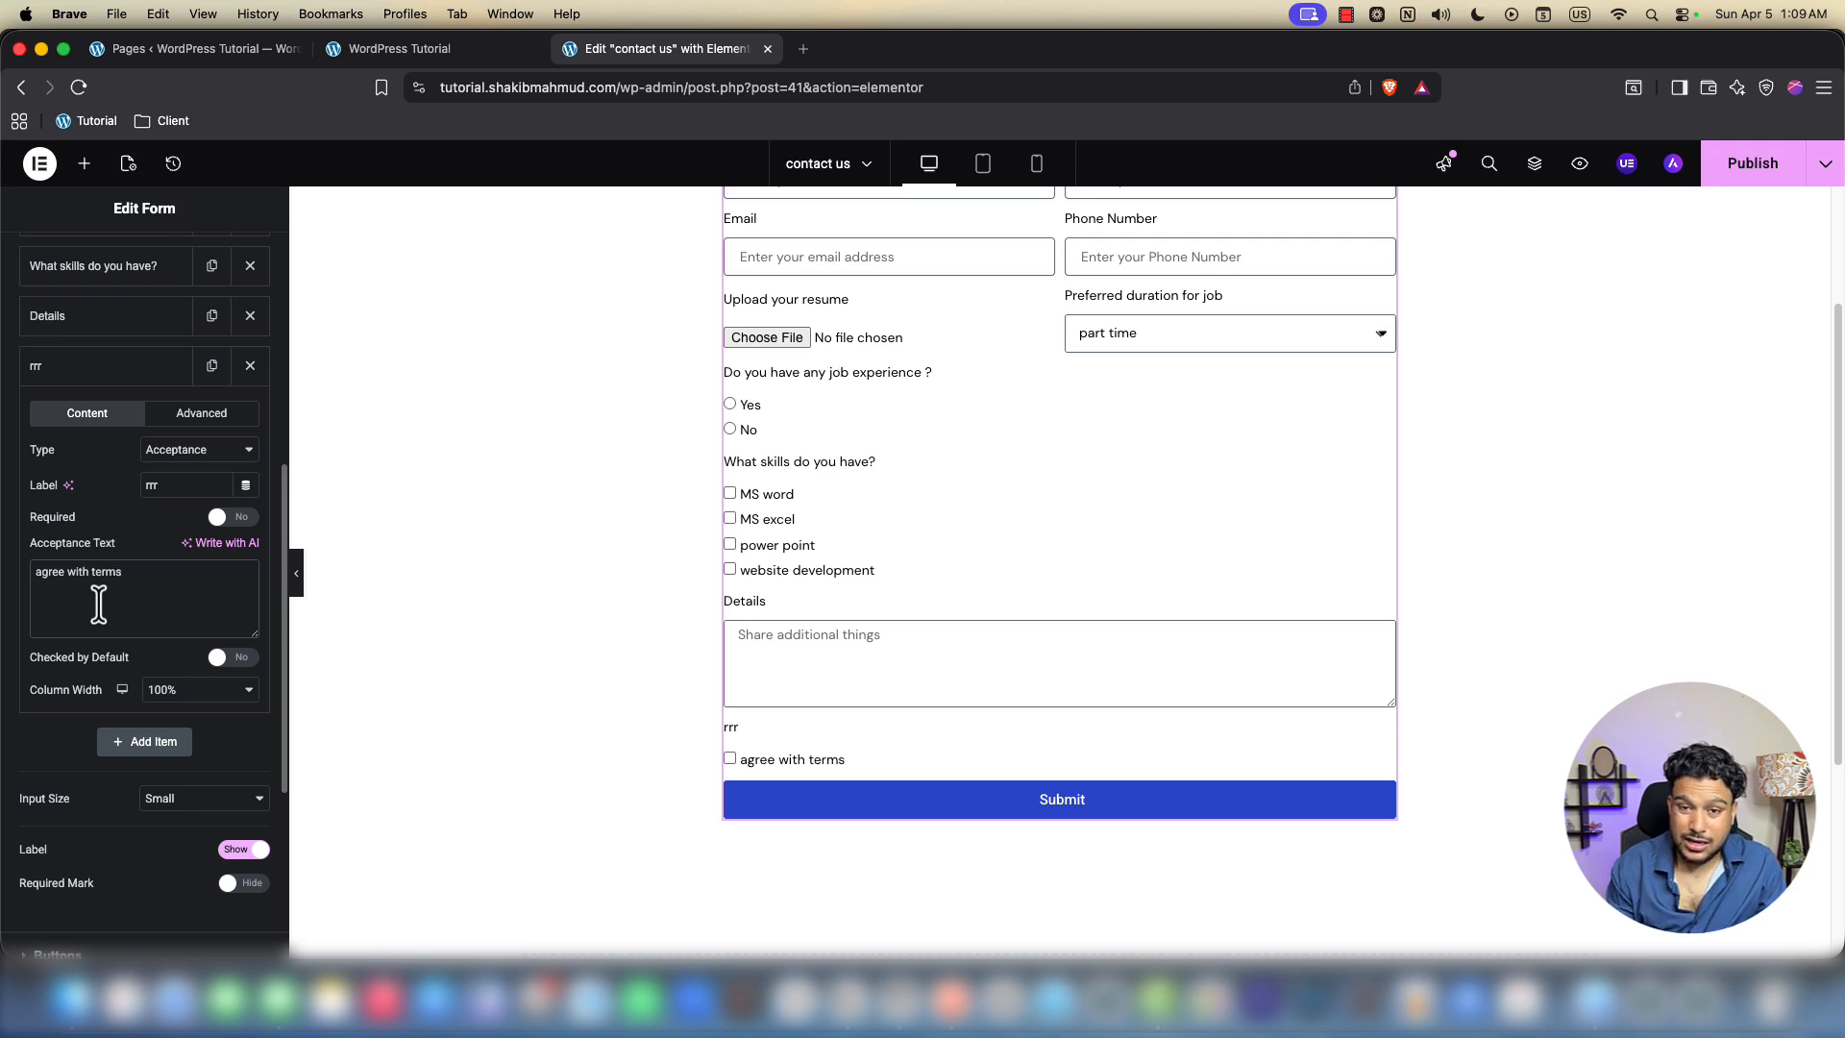
click(730, 759)
Change the field to a Number field labelled 'total hours' and set its preview value to 9
click(192, 450)
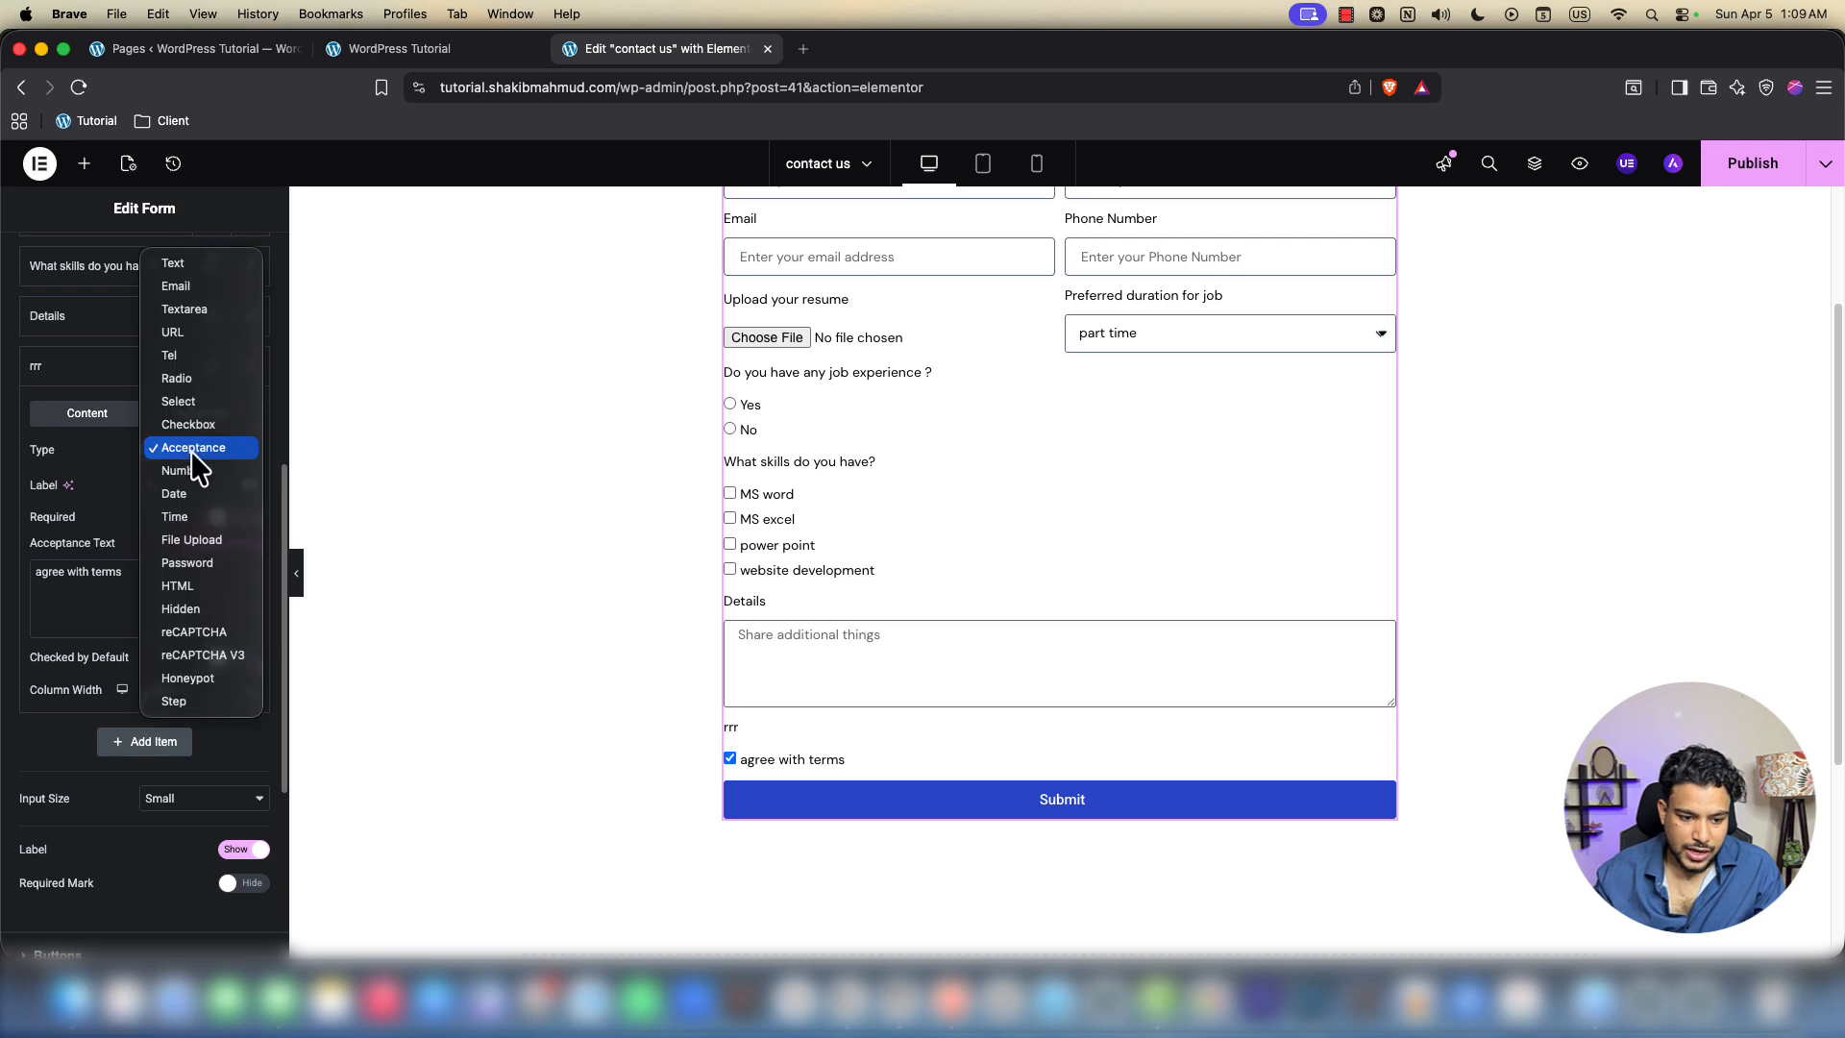
click(188, 471)
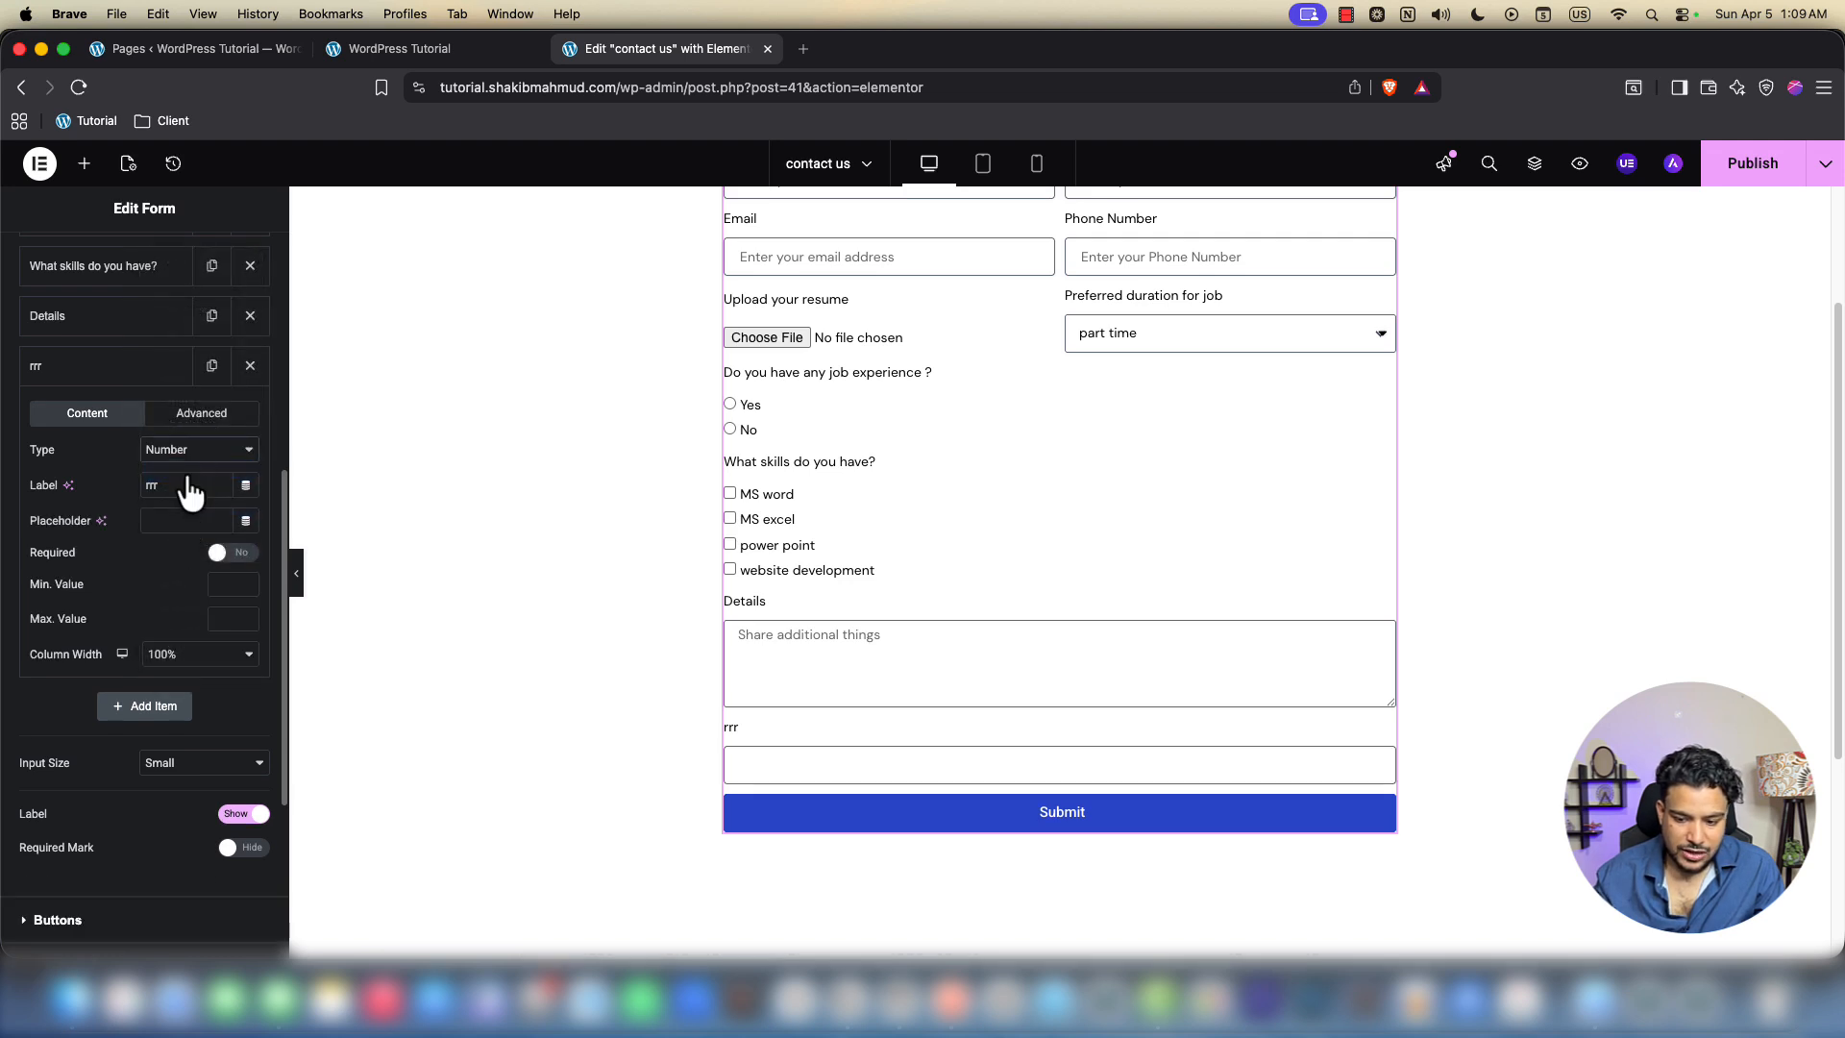
click(185, 490)
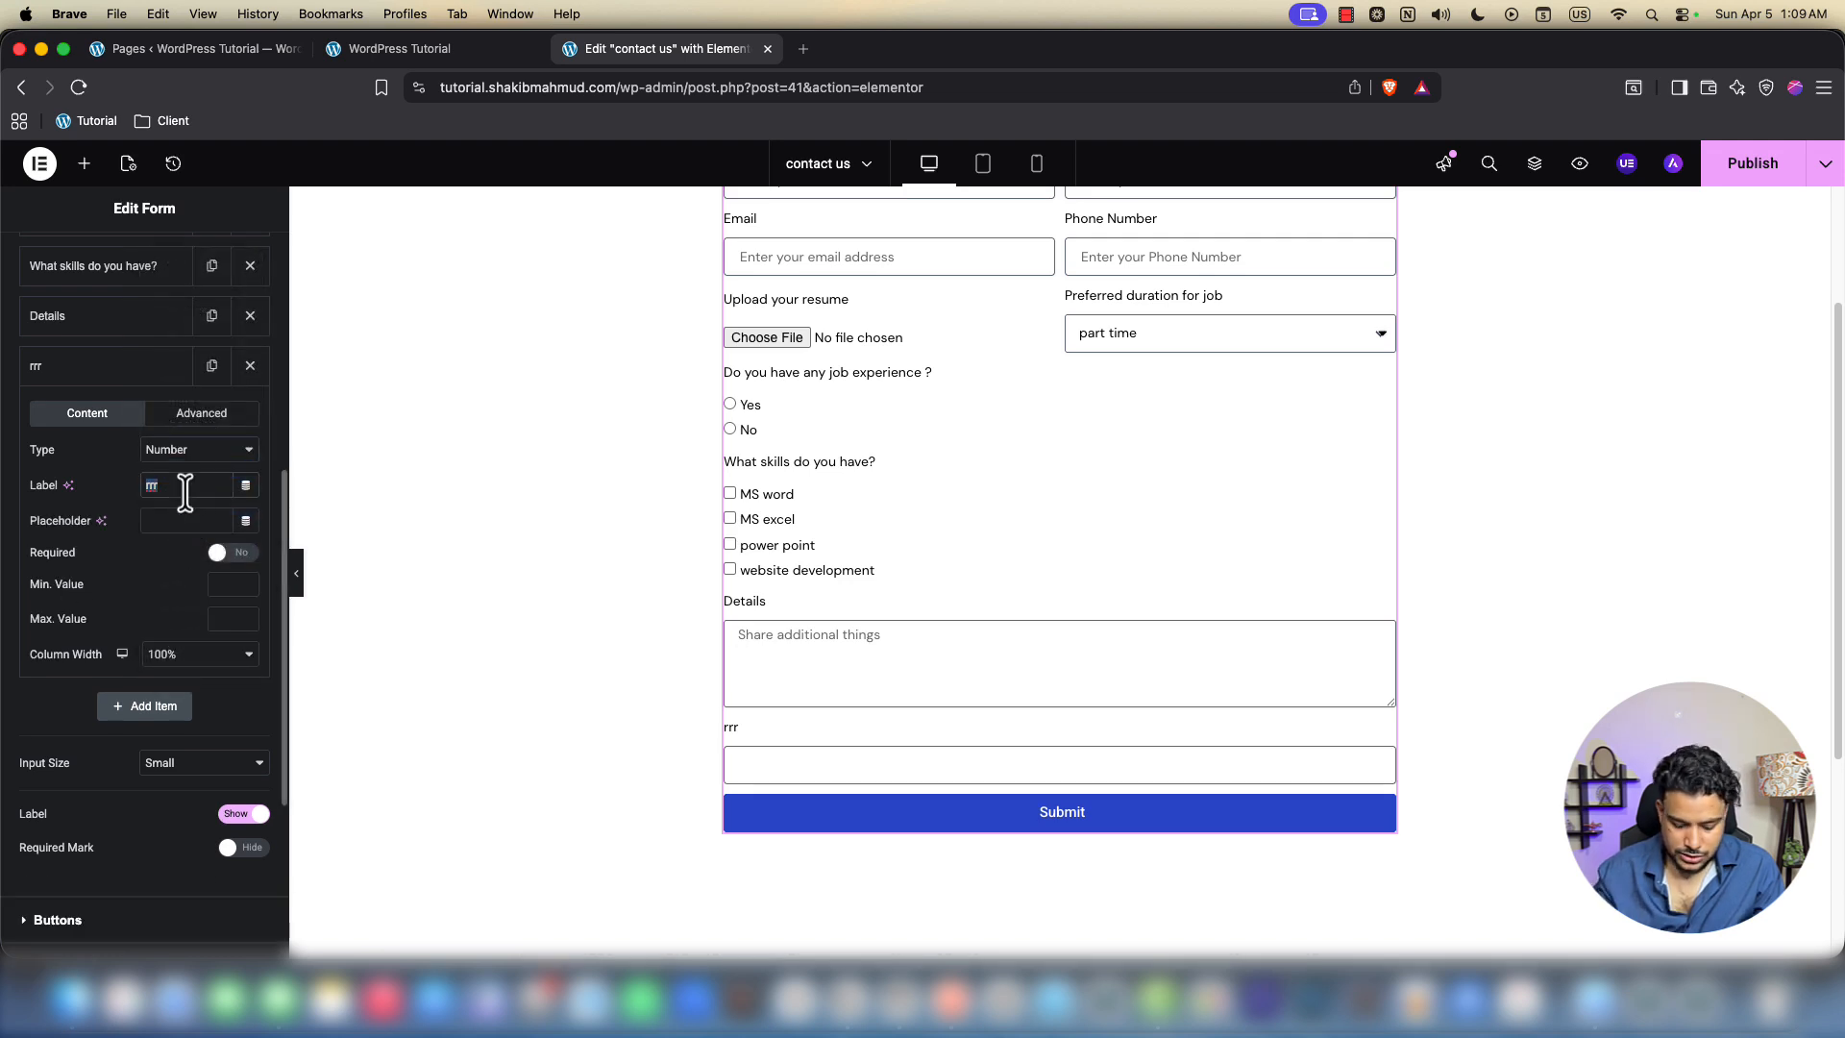
text(jh)
key(BackSpace)
key(BackSpace)
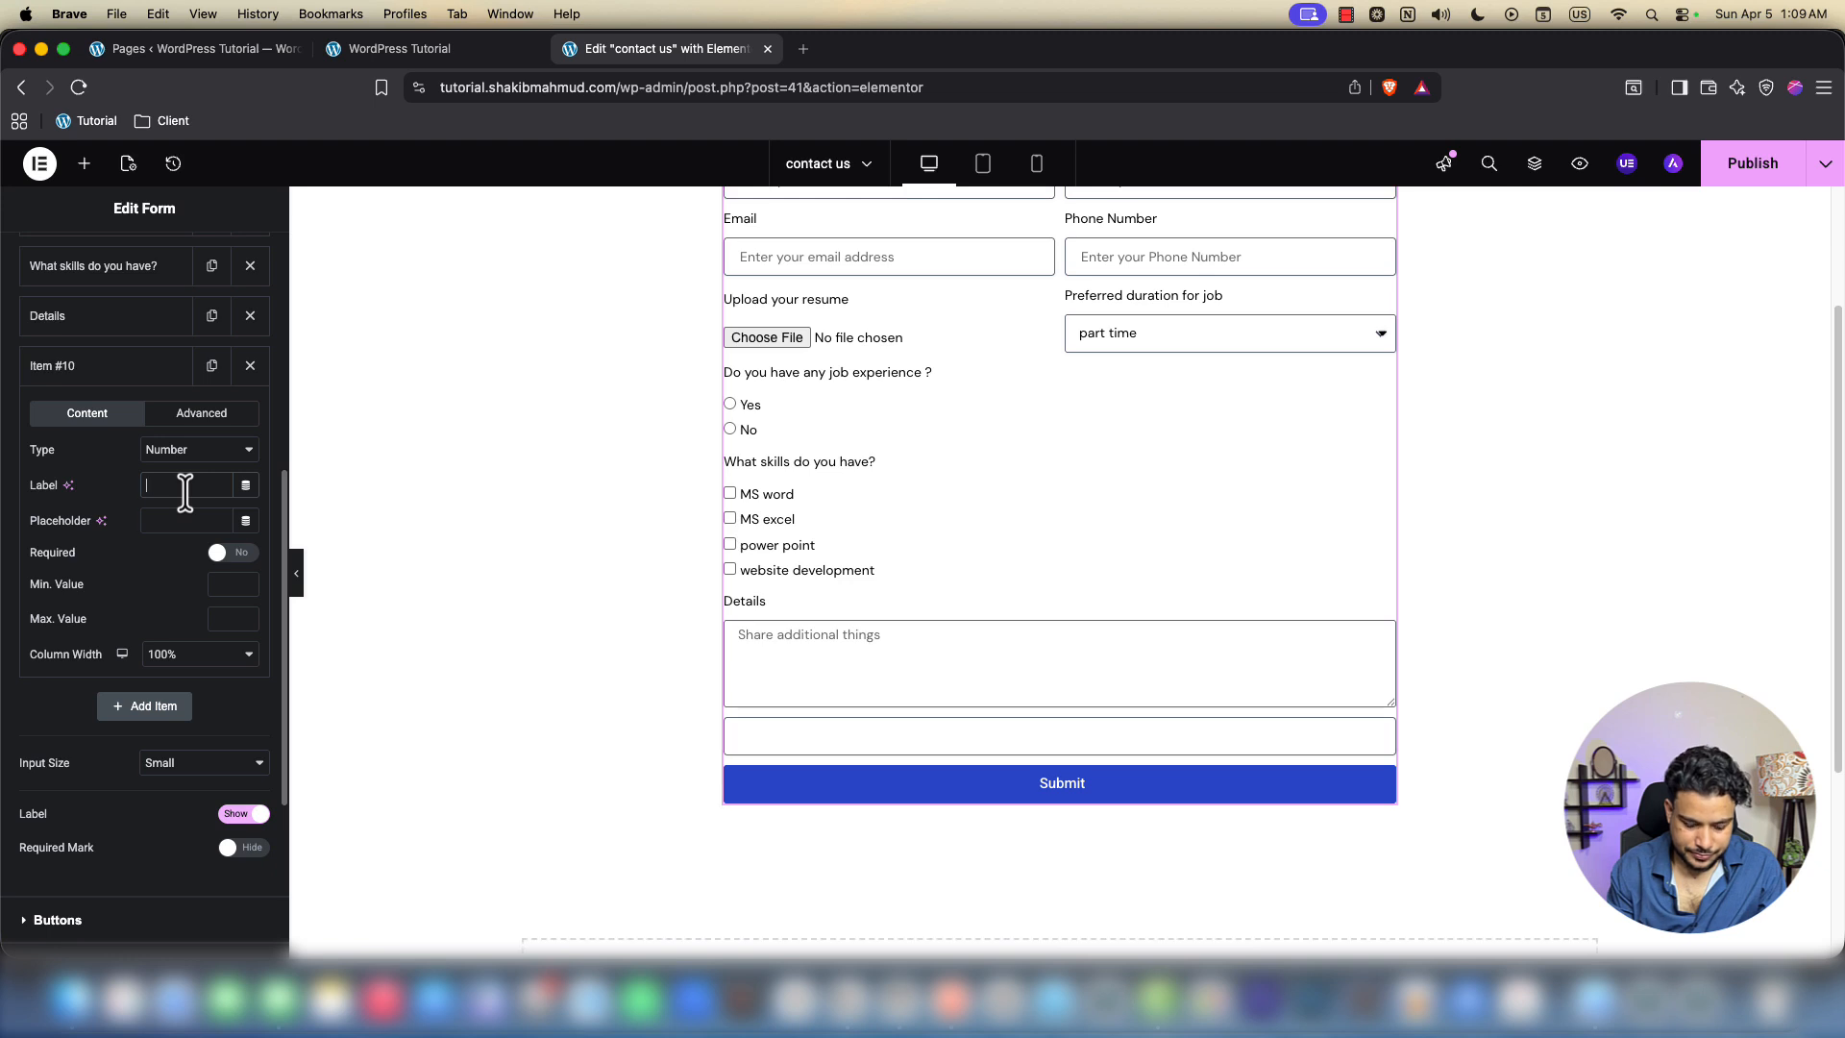
text(total hours)
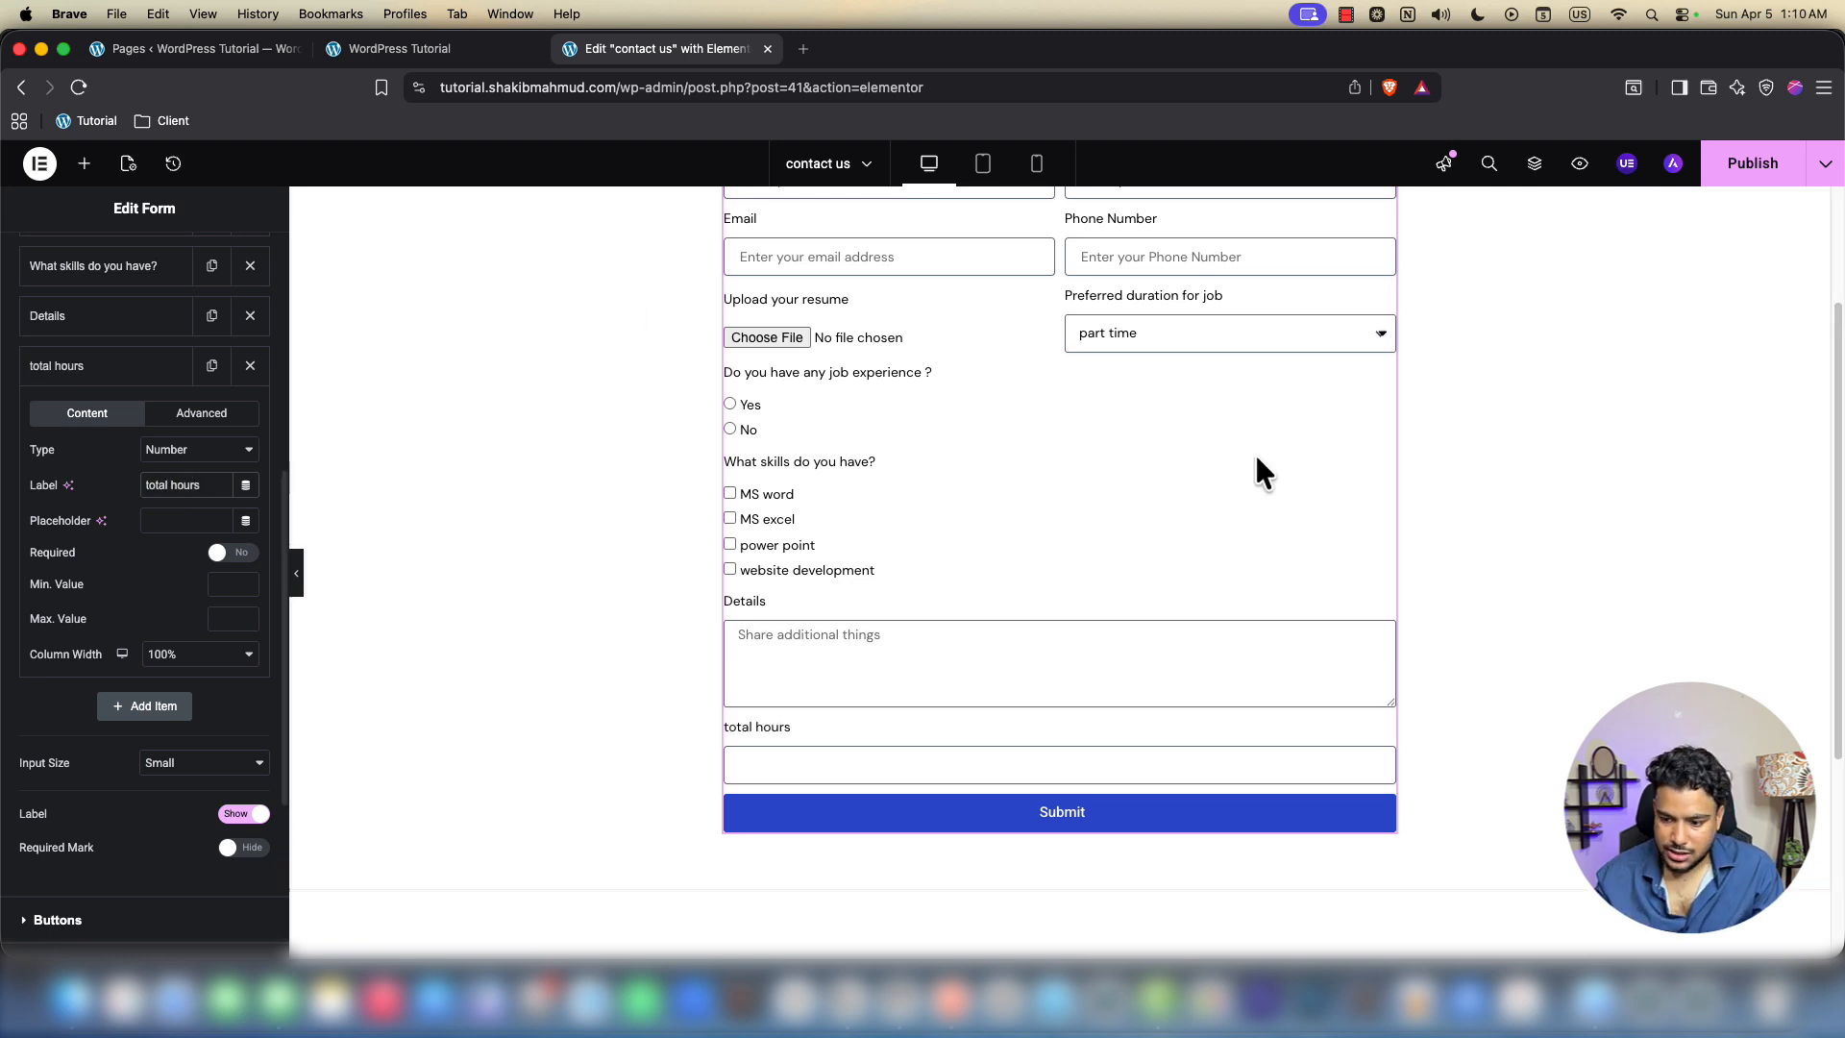
click(1374, 765)
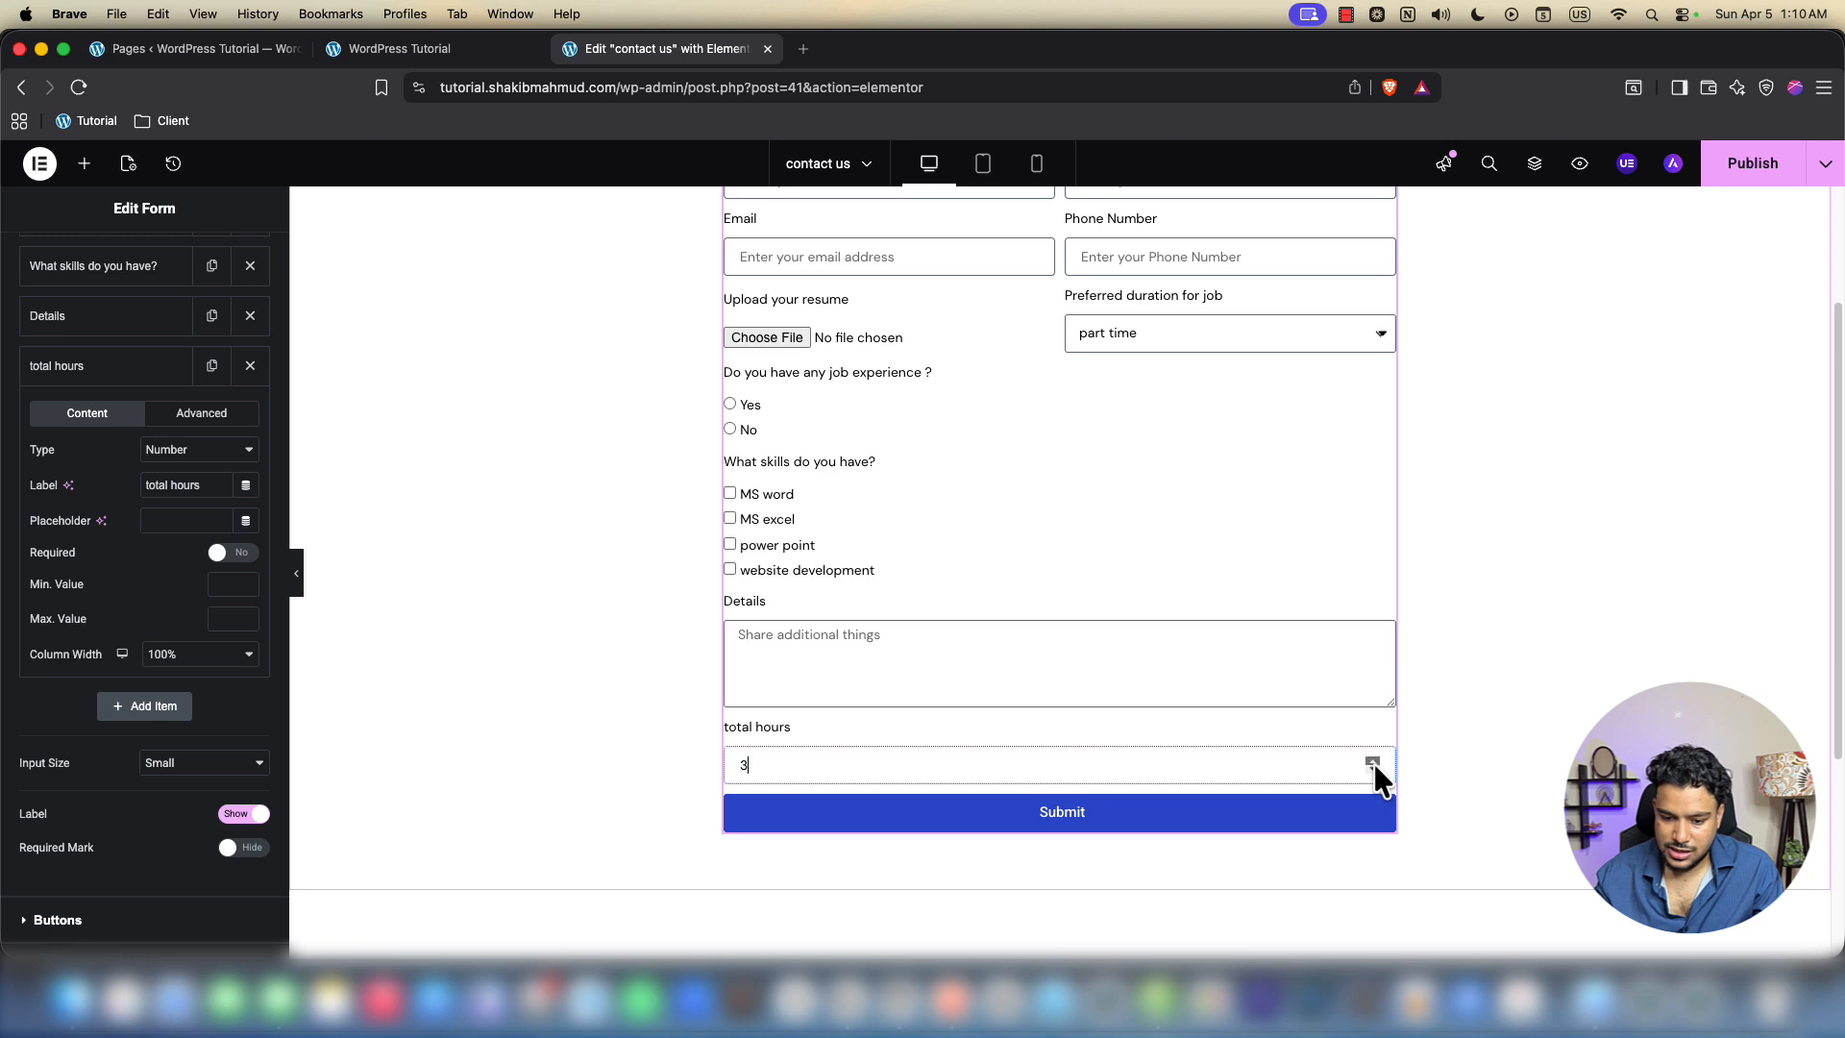
click(1374, 761)
click(1374, 761)
click(1374, 761)
click(171, 446)
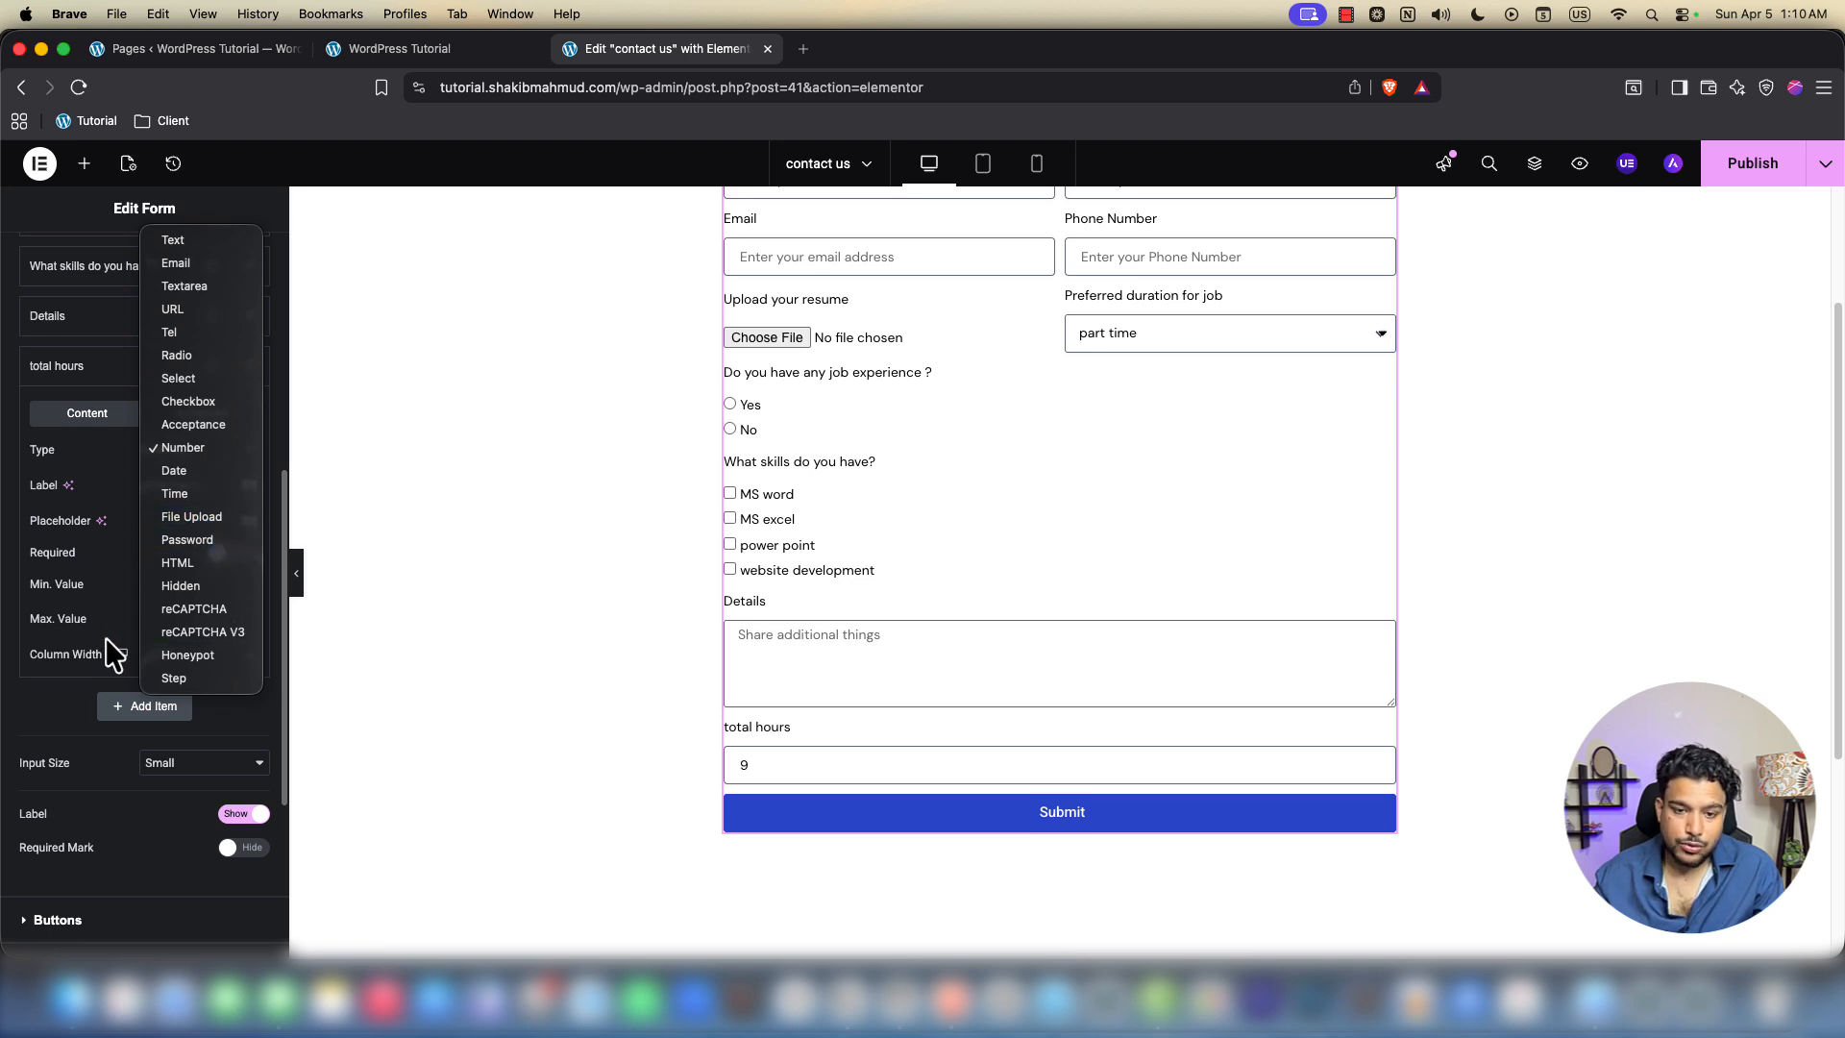
Set the total hours field's type to Step, then delete that field
click(186, 674)
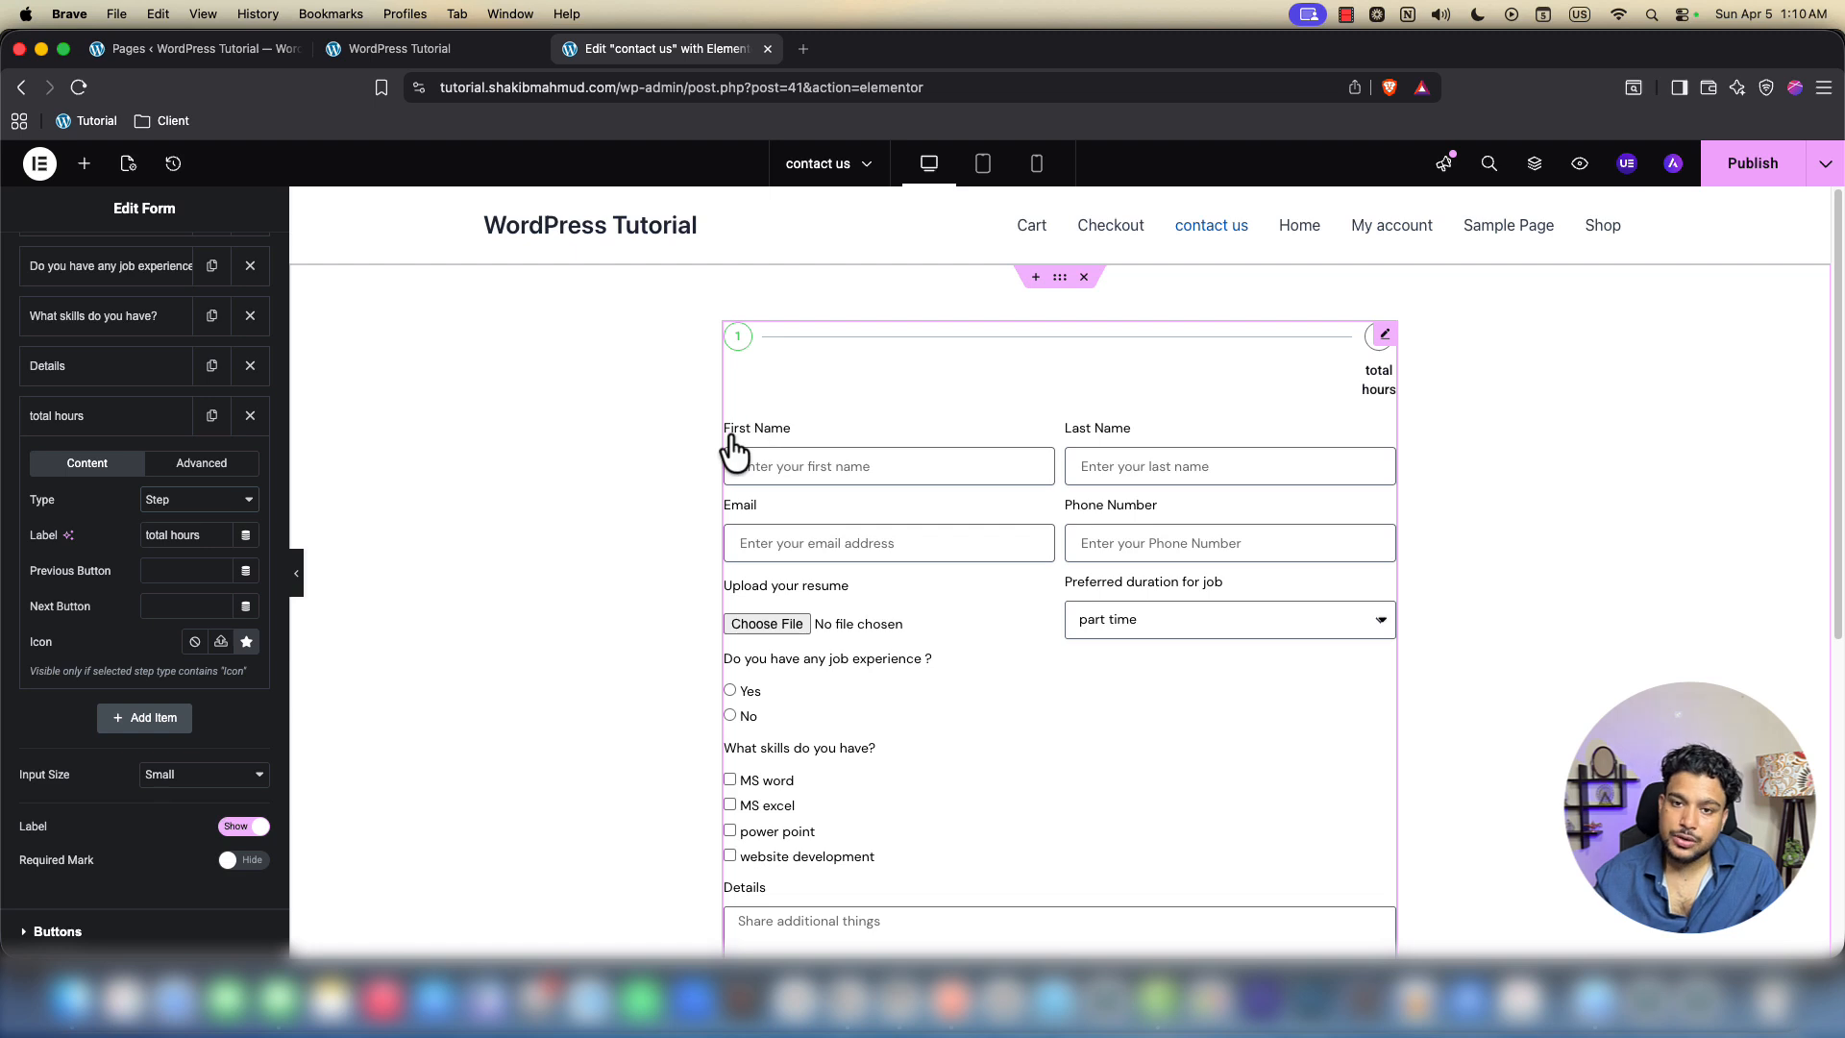
scroll(78, 688, down, 1)
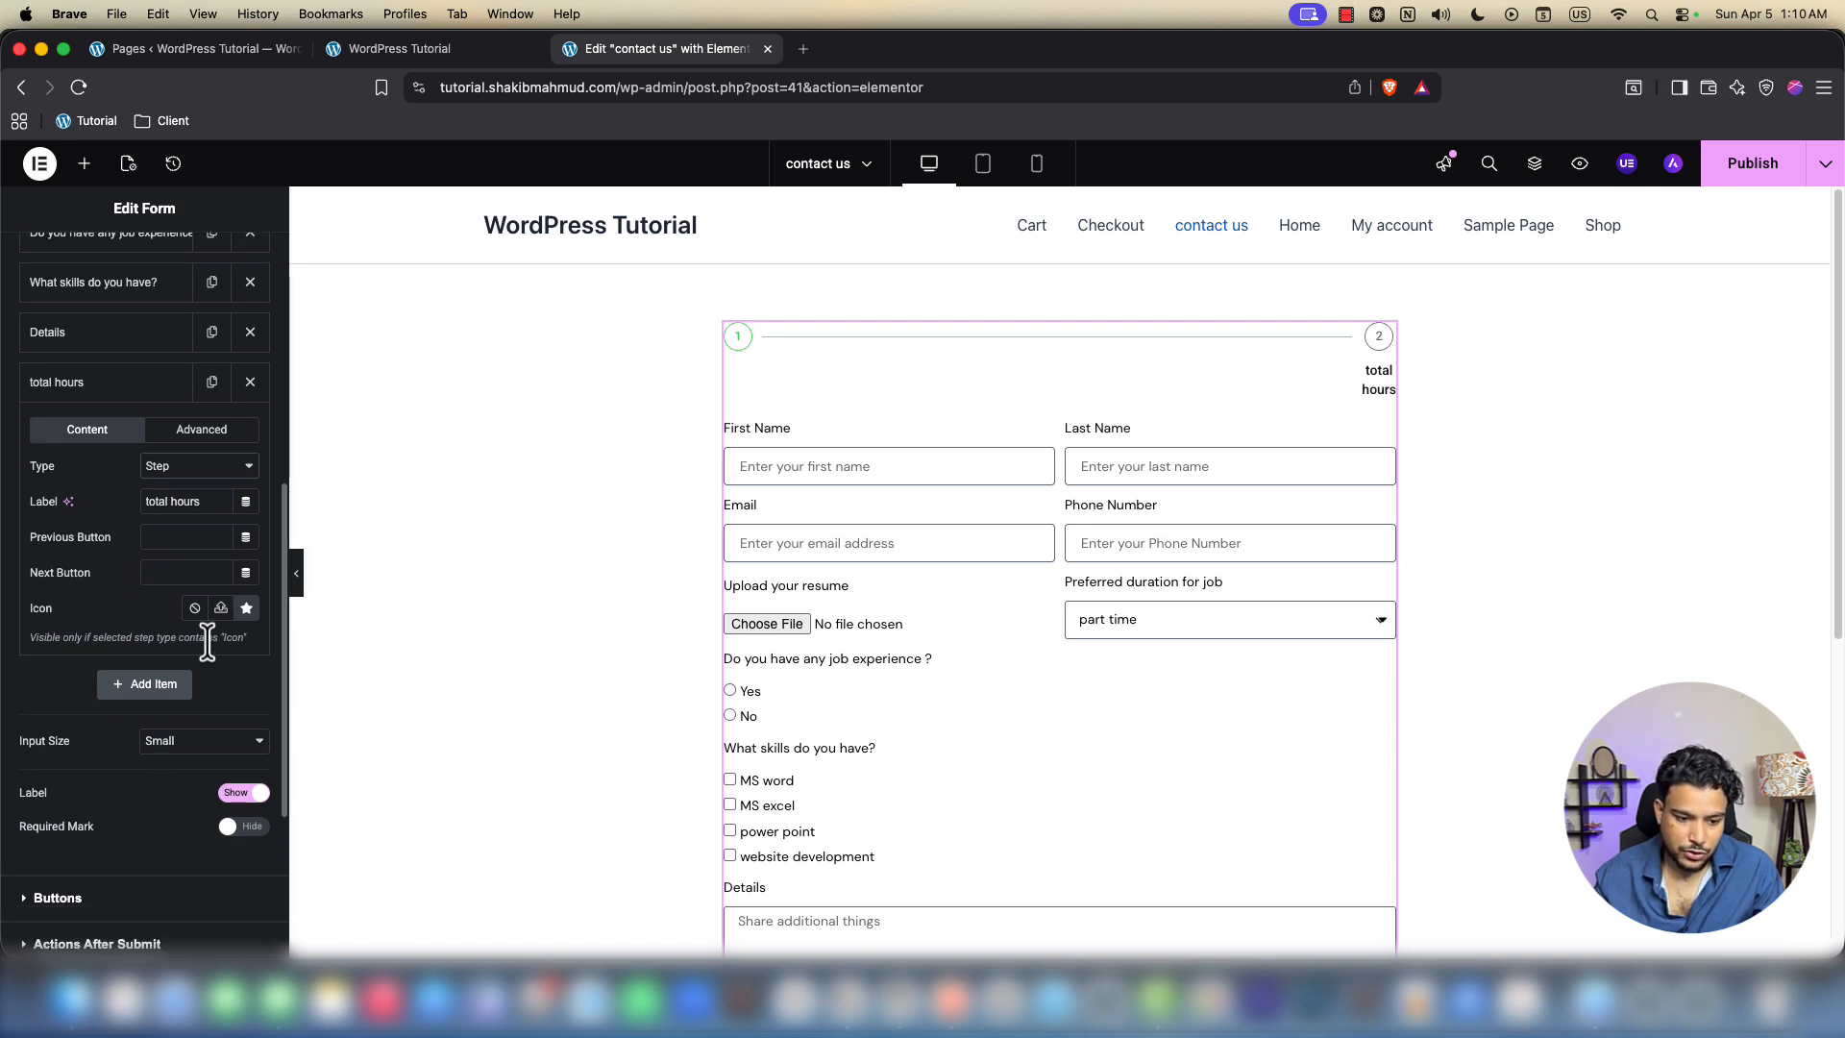
click(159, 471)
click(173, 467)
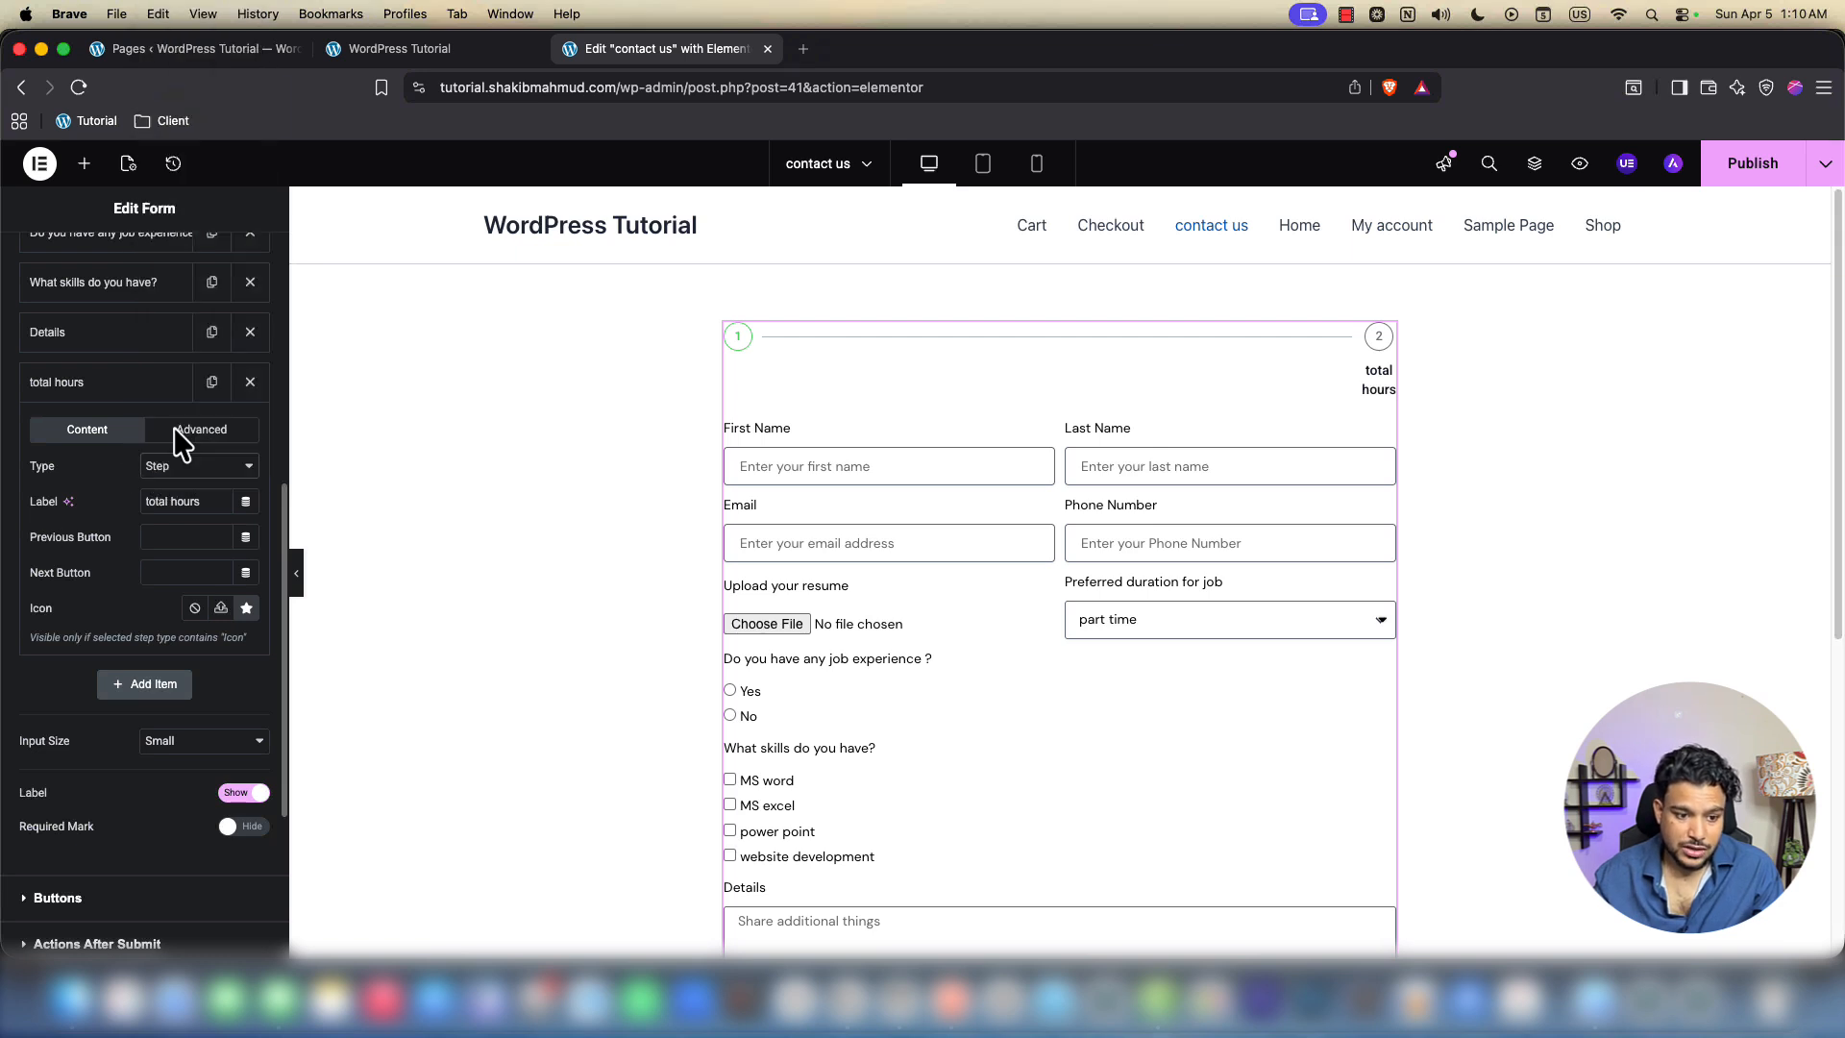
click(250, 381)
Review the Details field's settings and publish the page changes
scroll(183, 418, up, 3)
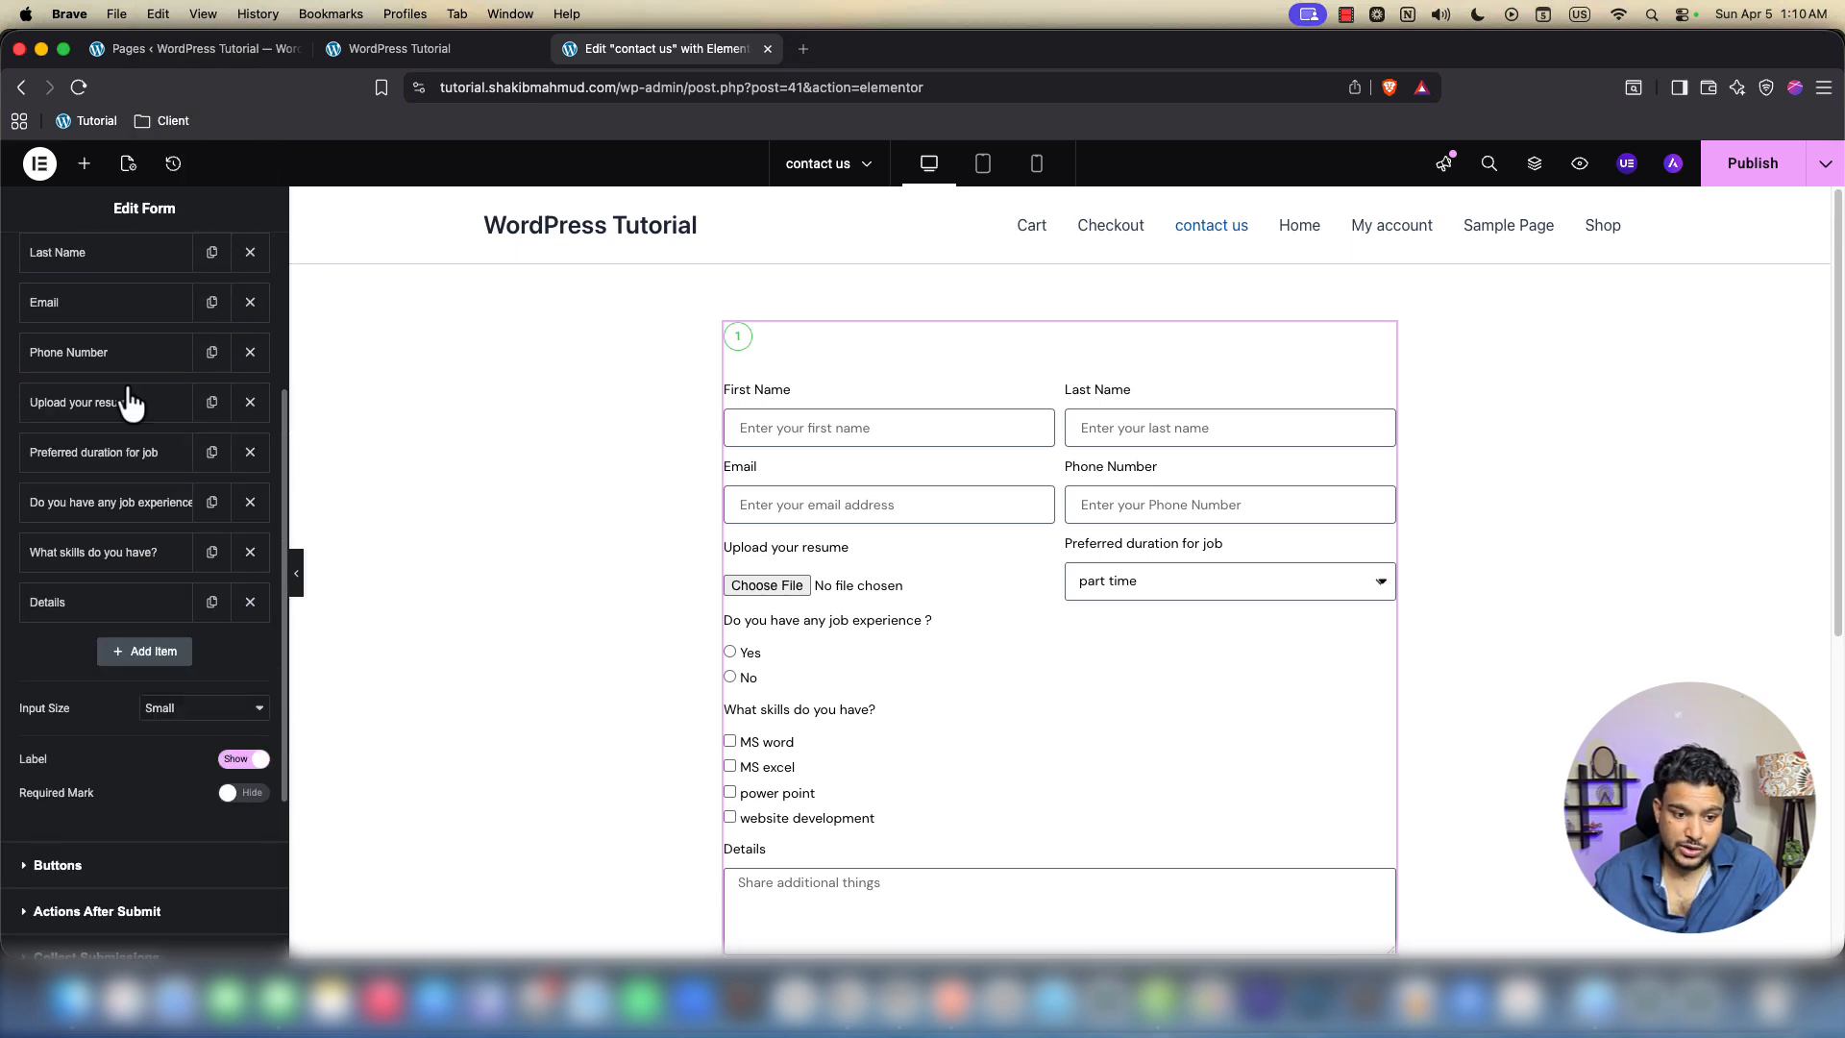
scroll(136, 461, up, 3)
scroll(182, 595, down, 2)
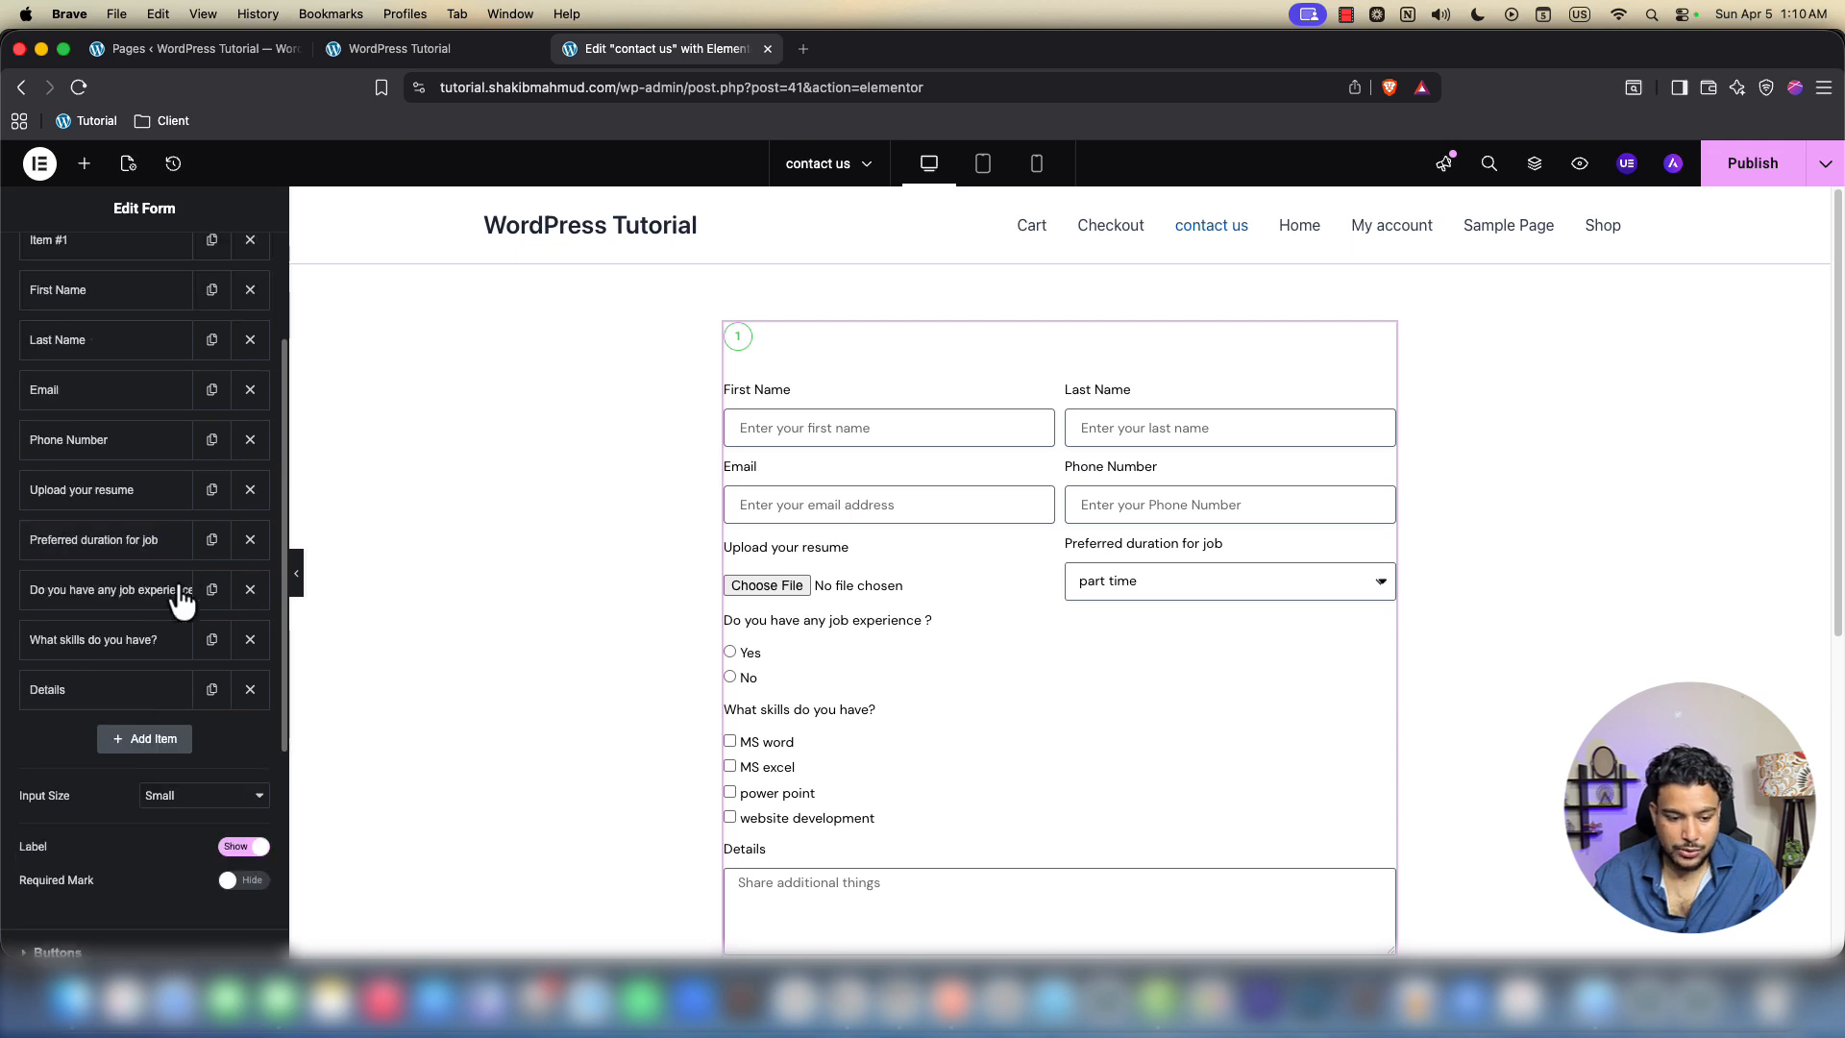
click(84, 690)
scroll(91, 721, down, 5)
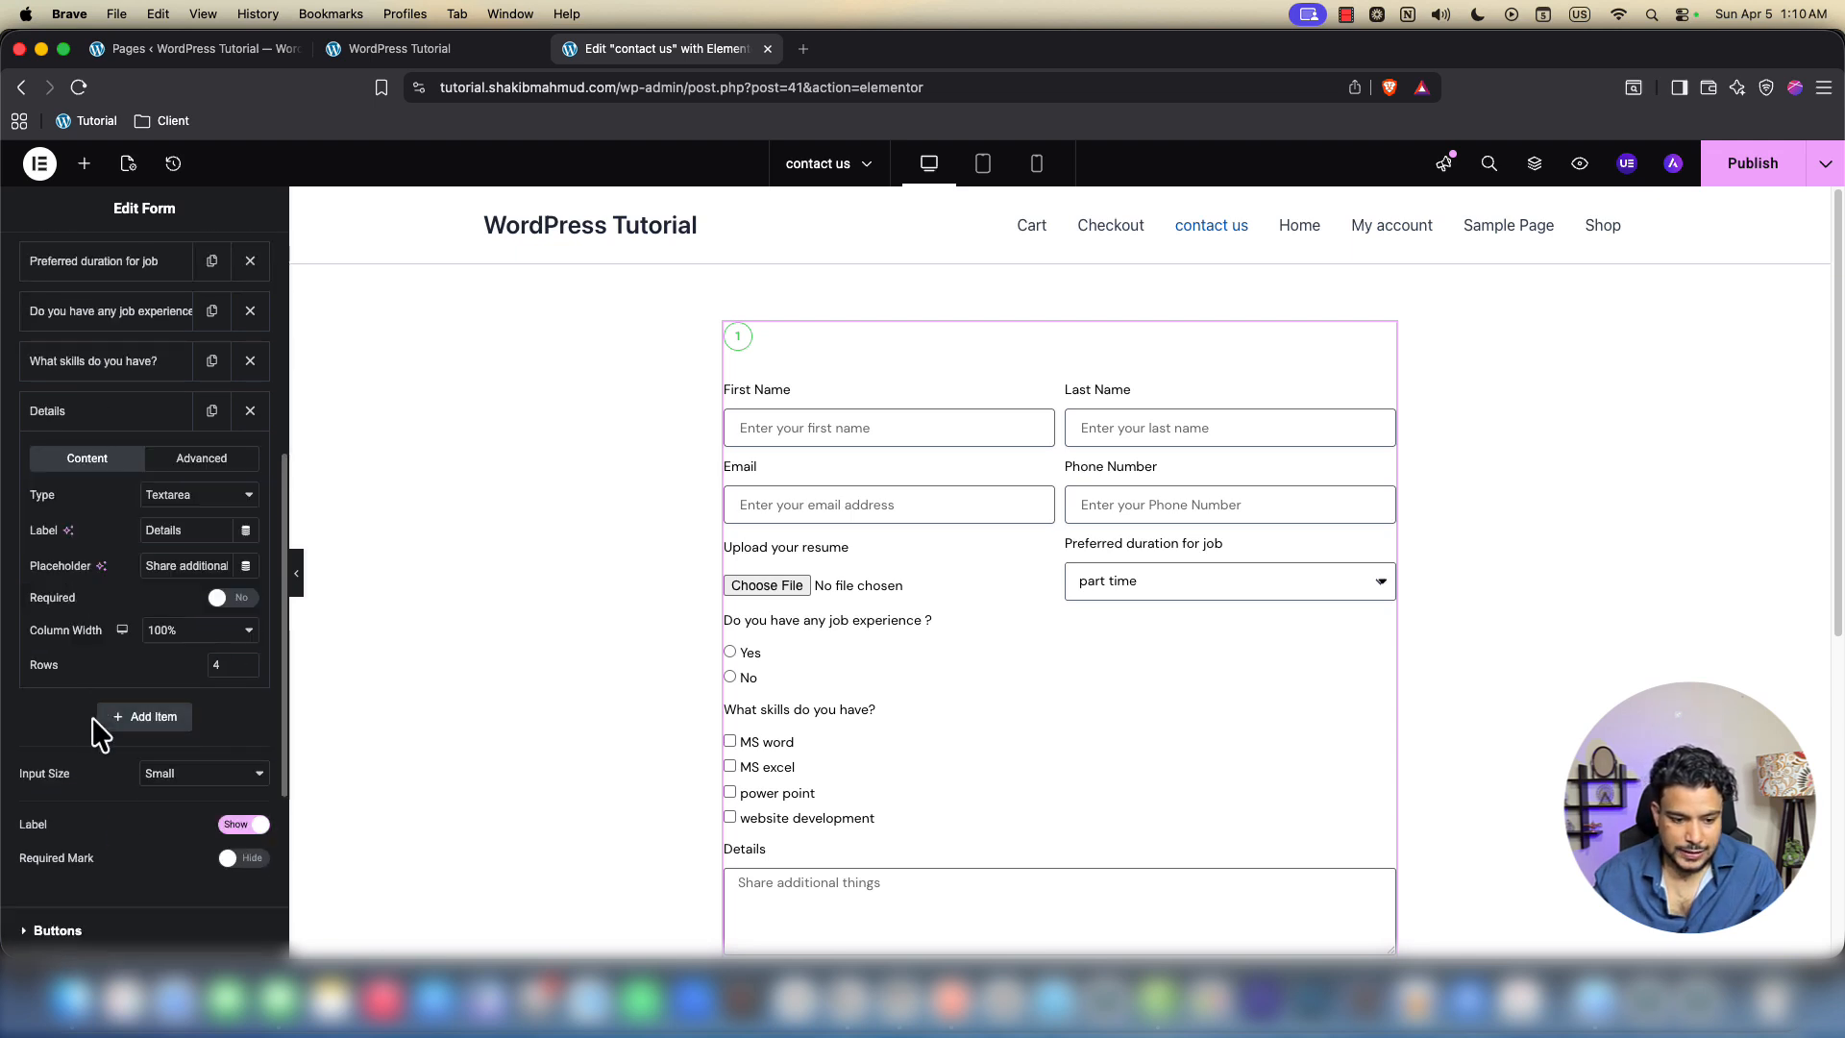
click(103, 422)
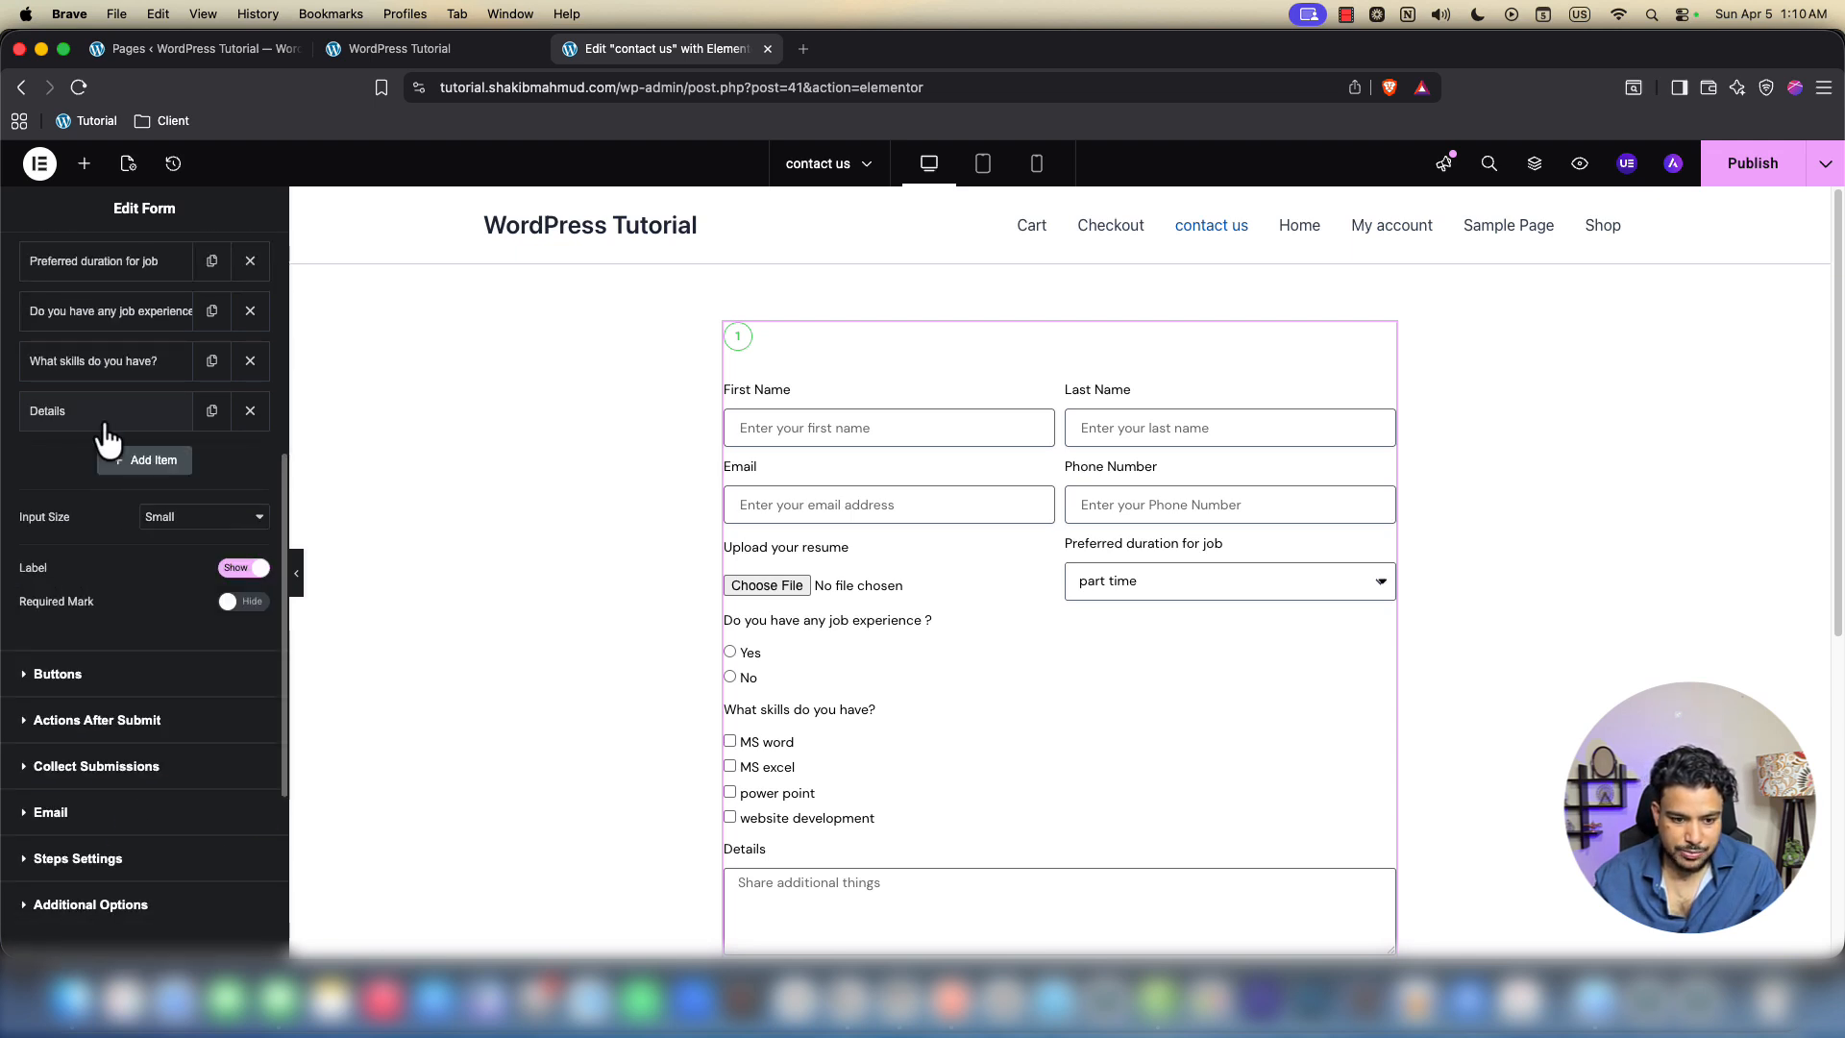
click(74, 430)
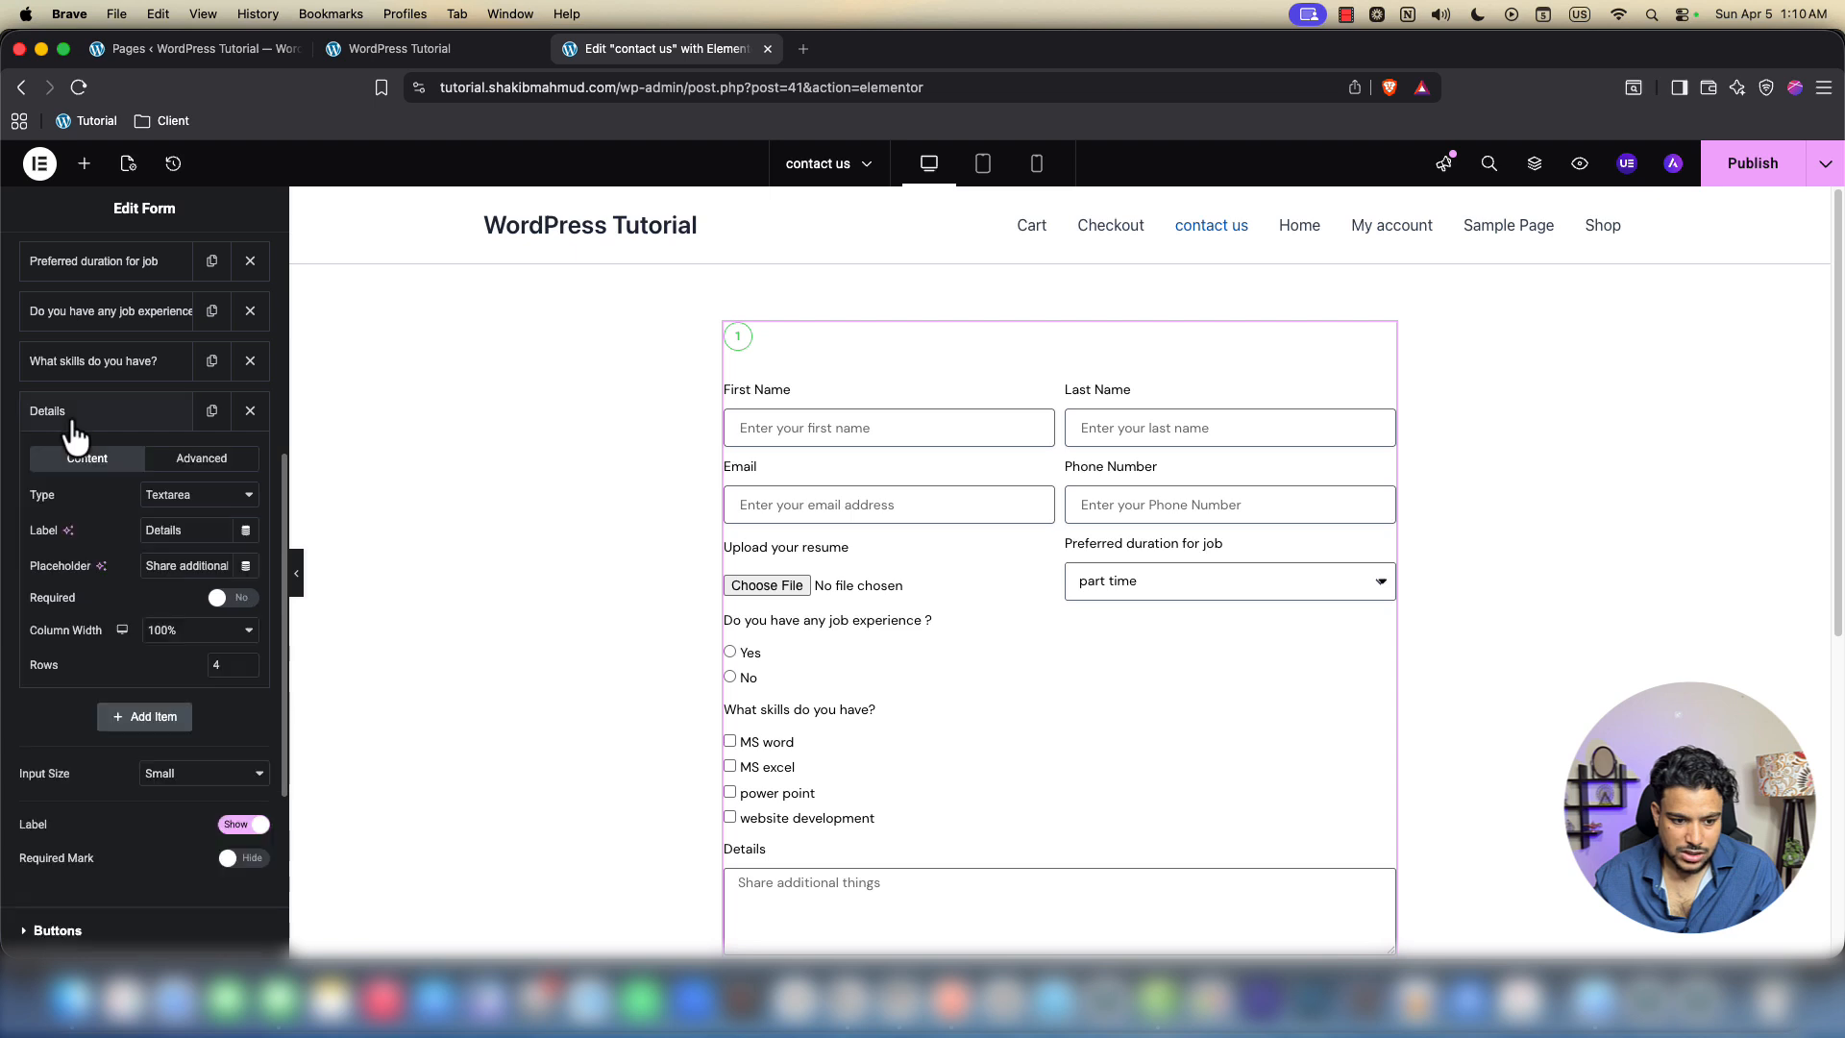
scroll(806, 655, down, 1)
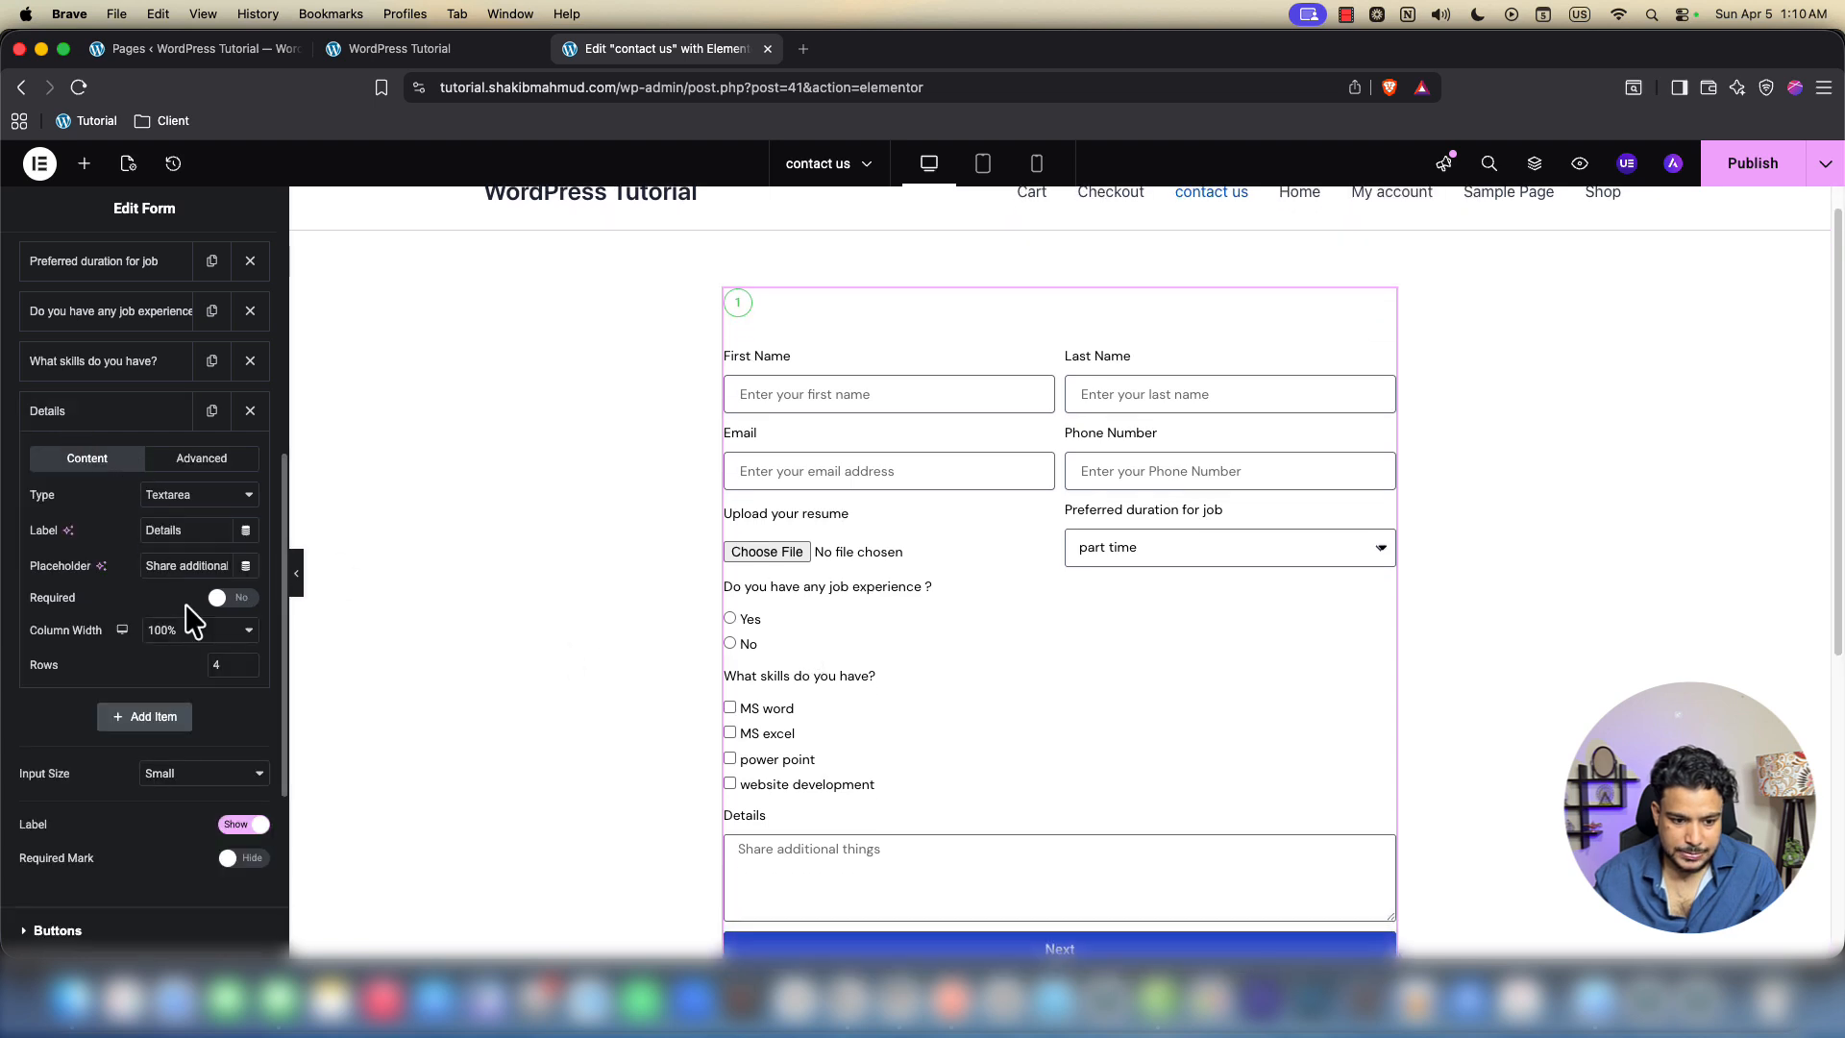
click(1752, 163)
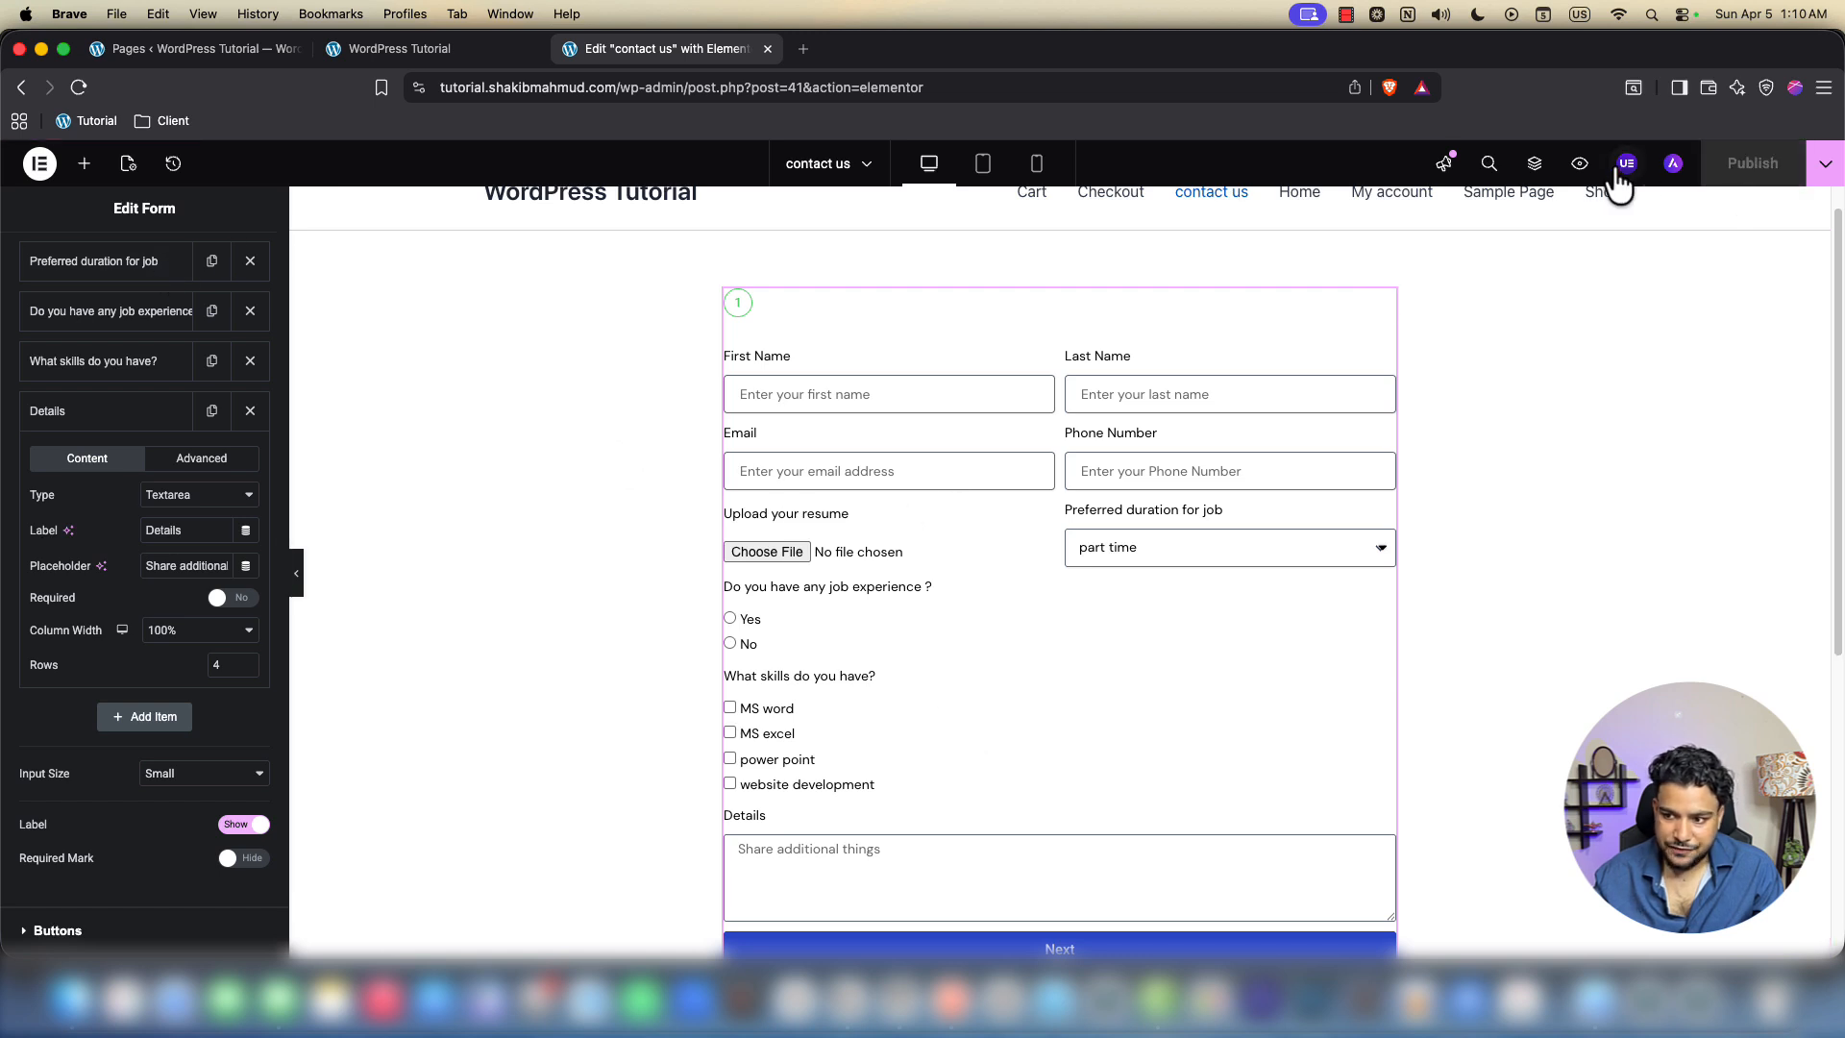
Preview the contact us page, test-submit the empty form, then return to the editor
click(1579, 165)
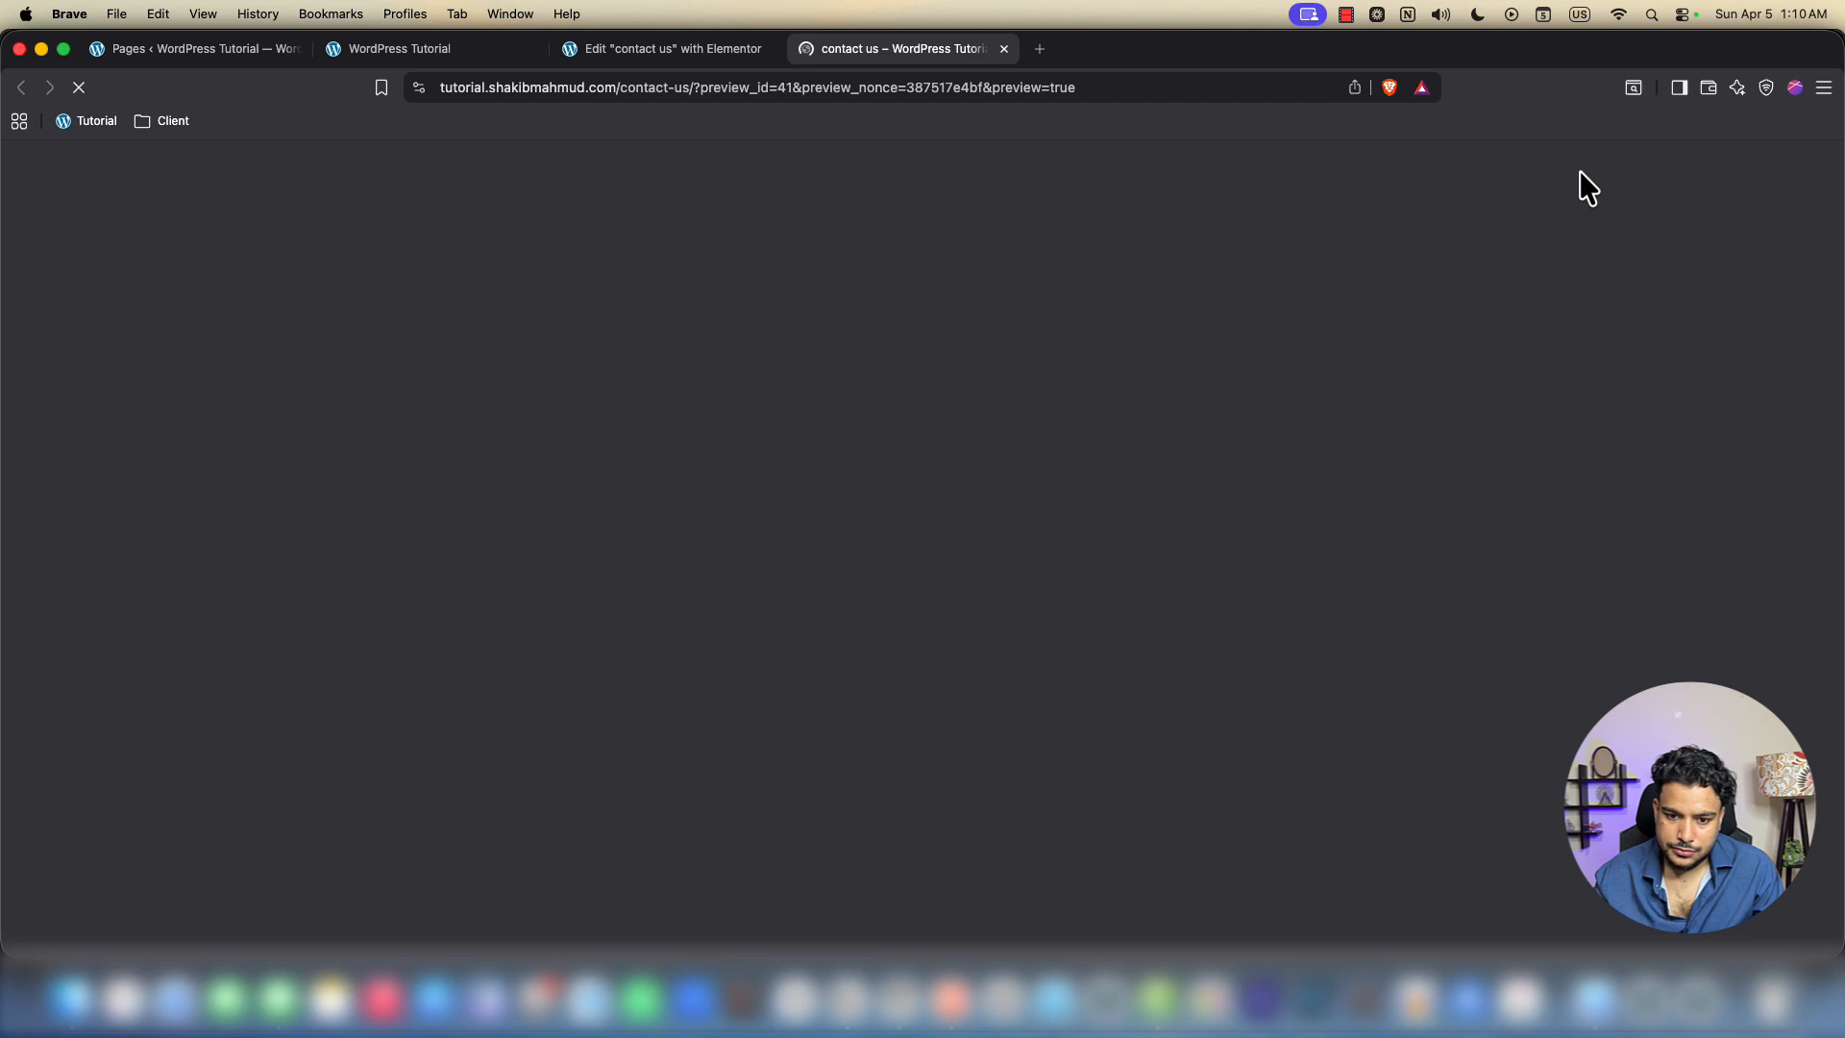
scroll(455, 519, down, 3)
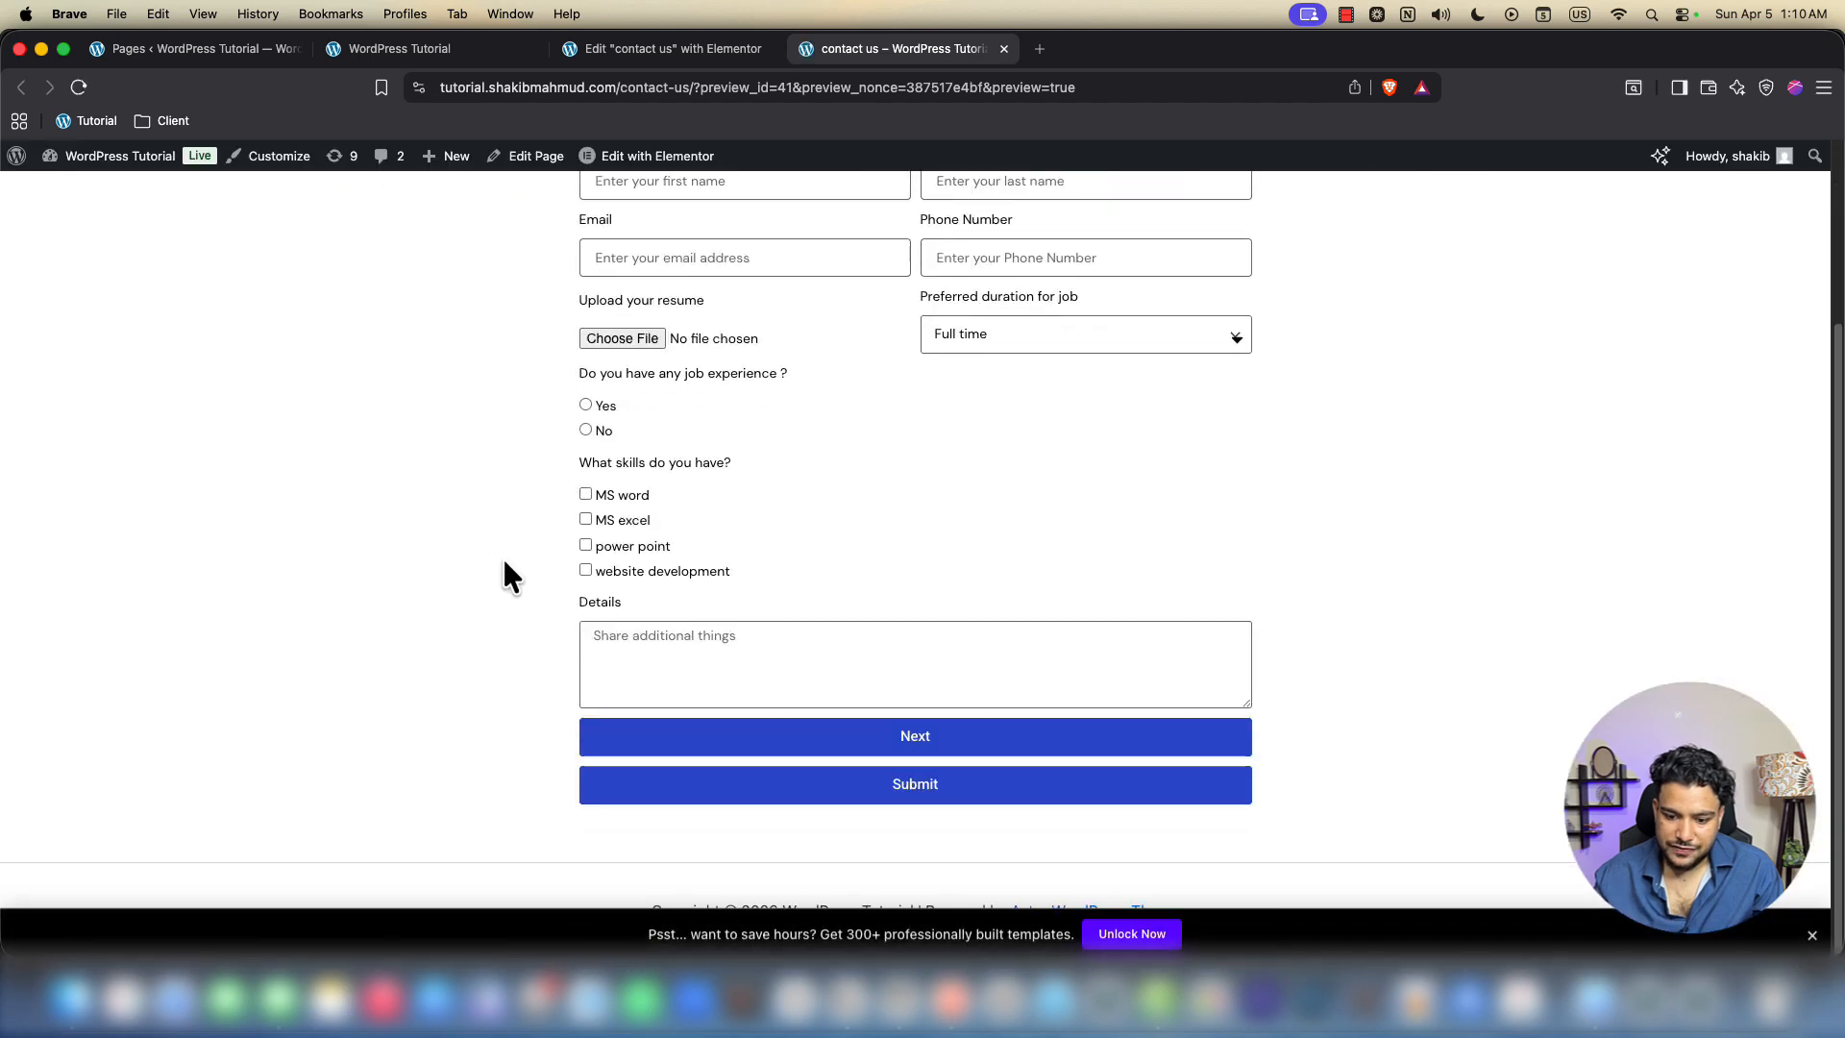
click(922, 810)
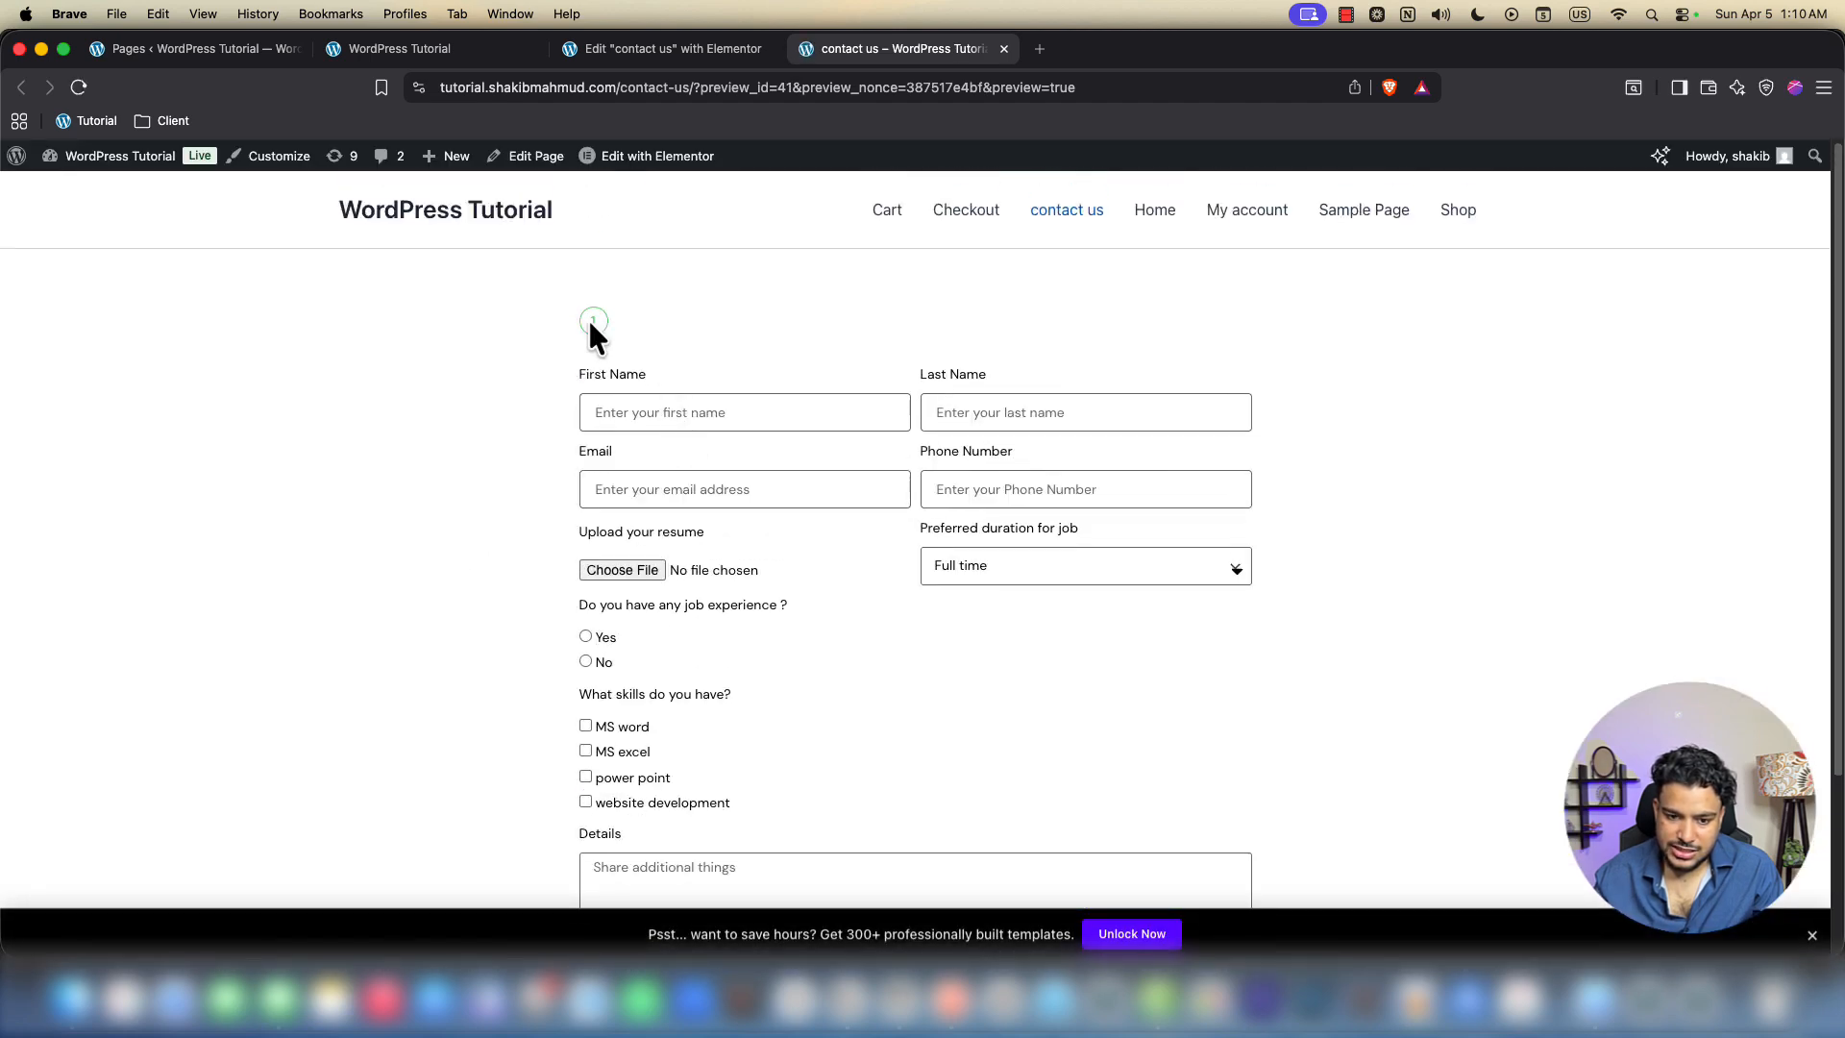
scroll(679, 494, down, 4)
click(911, 820)
click(634, 48)
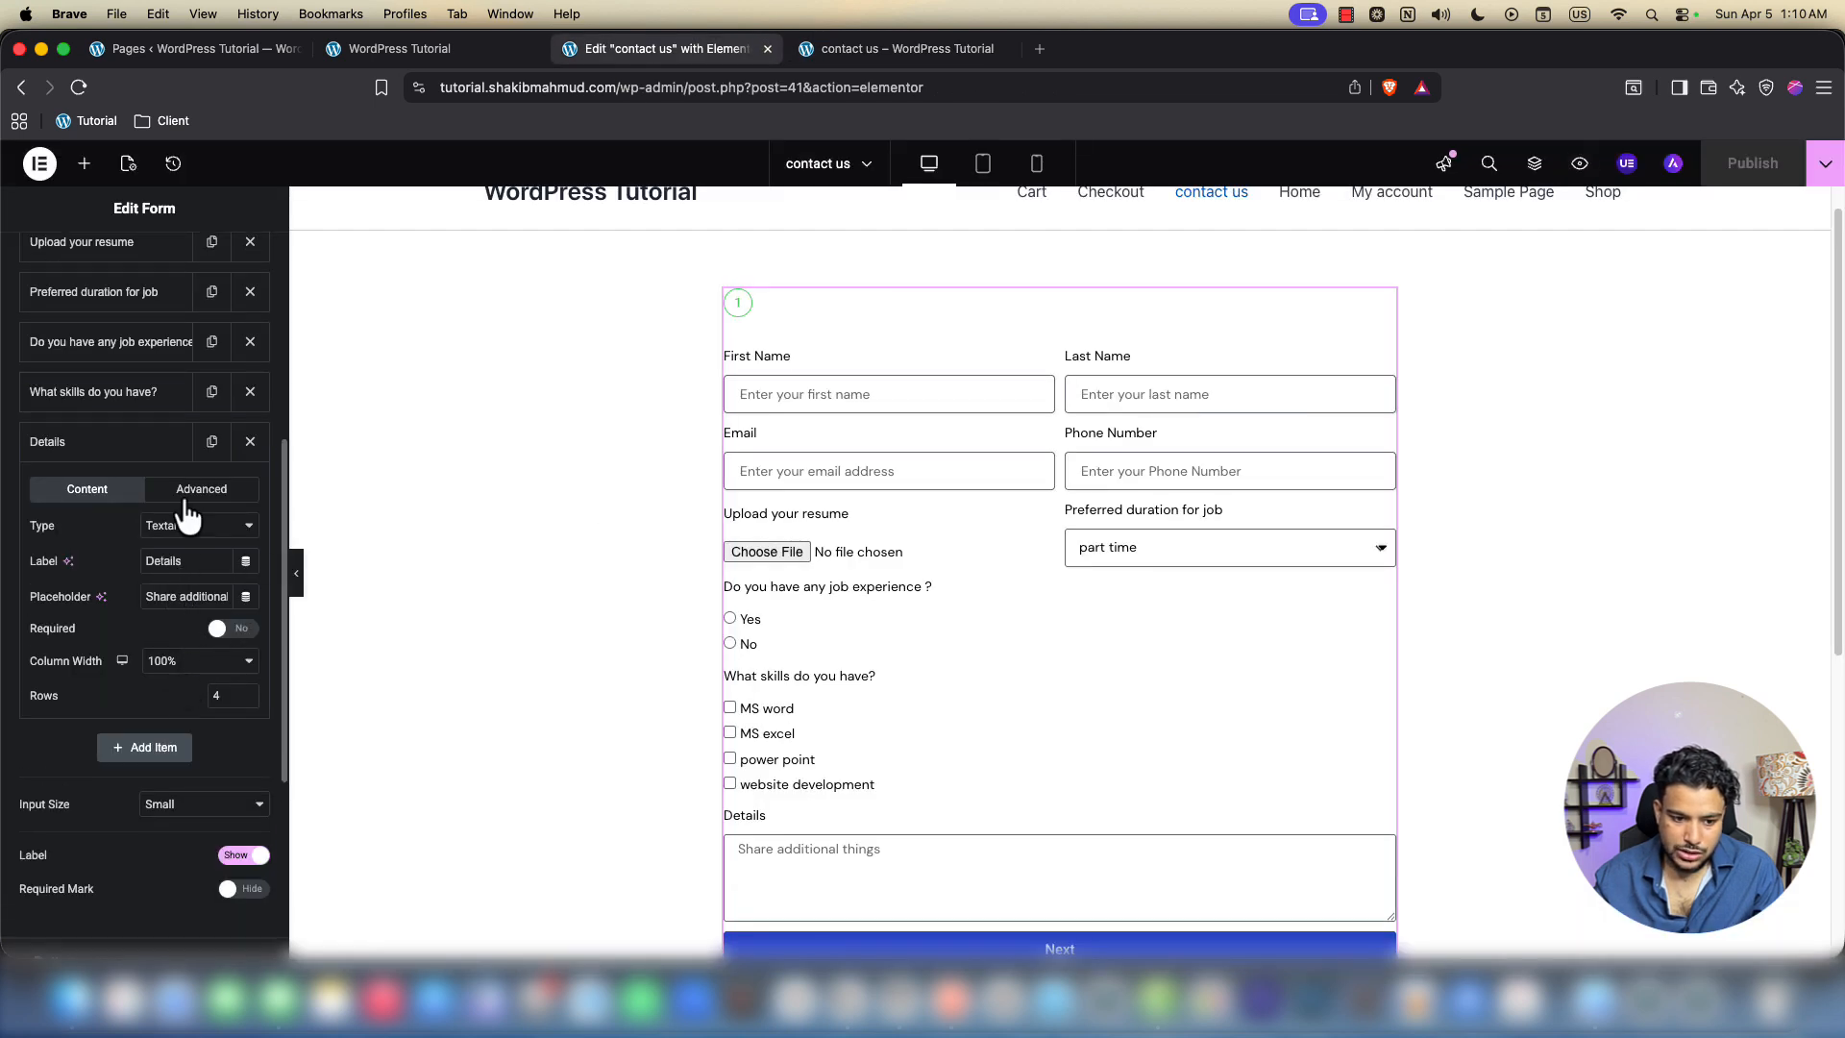
Add a new Step field to the form, then delete it
click(106, 441)
click(151, 498)
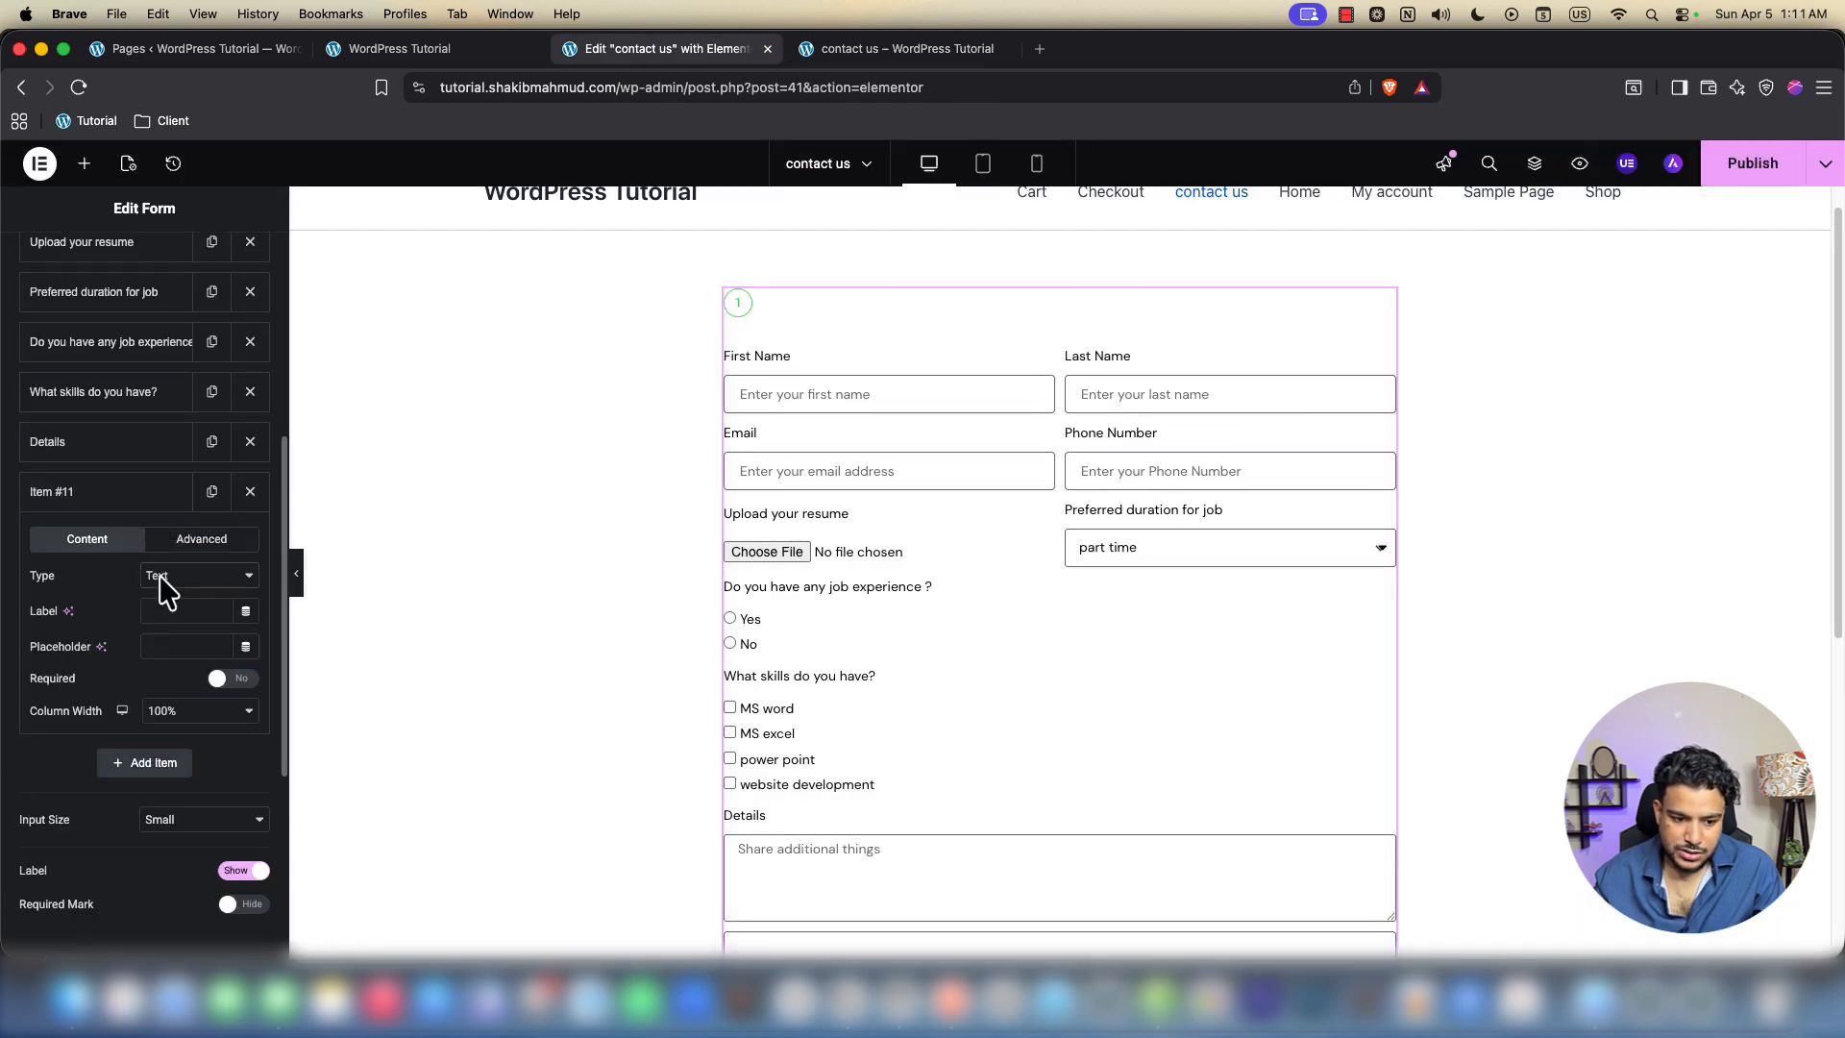
click(188, 576)
click(192, 943)
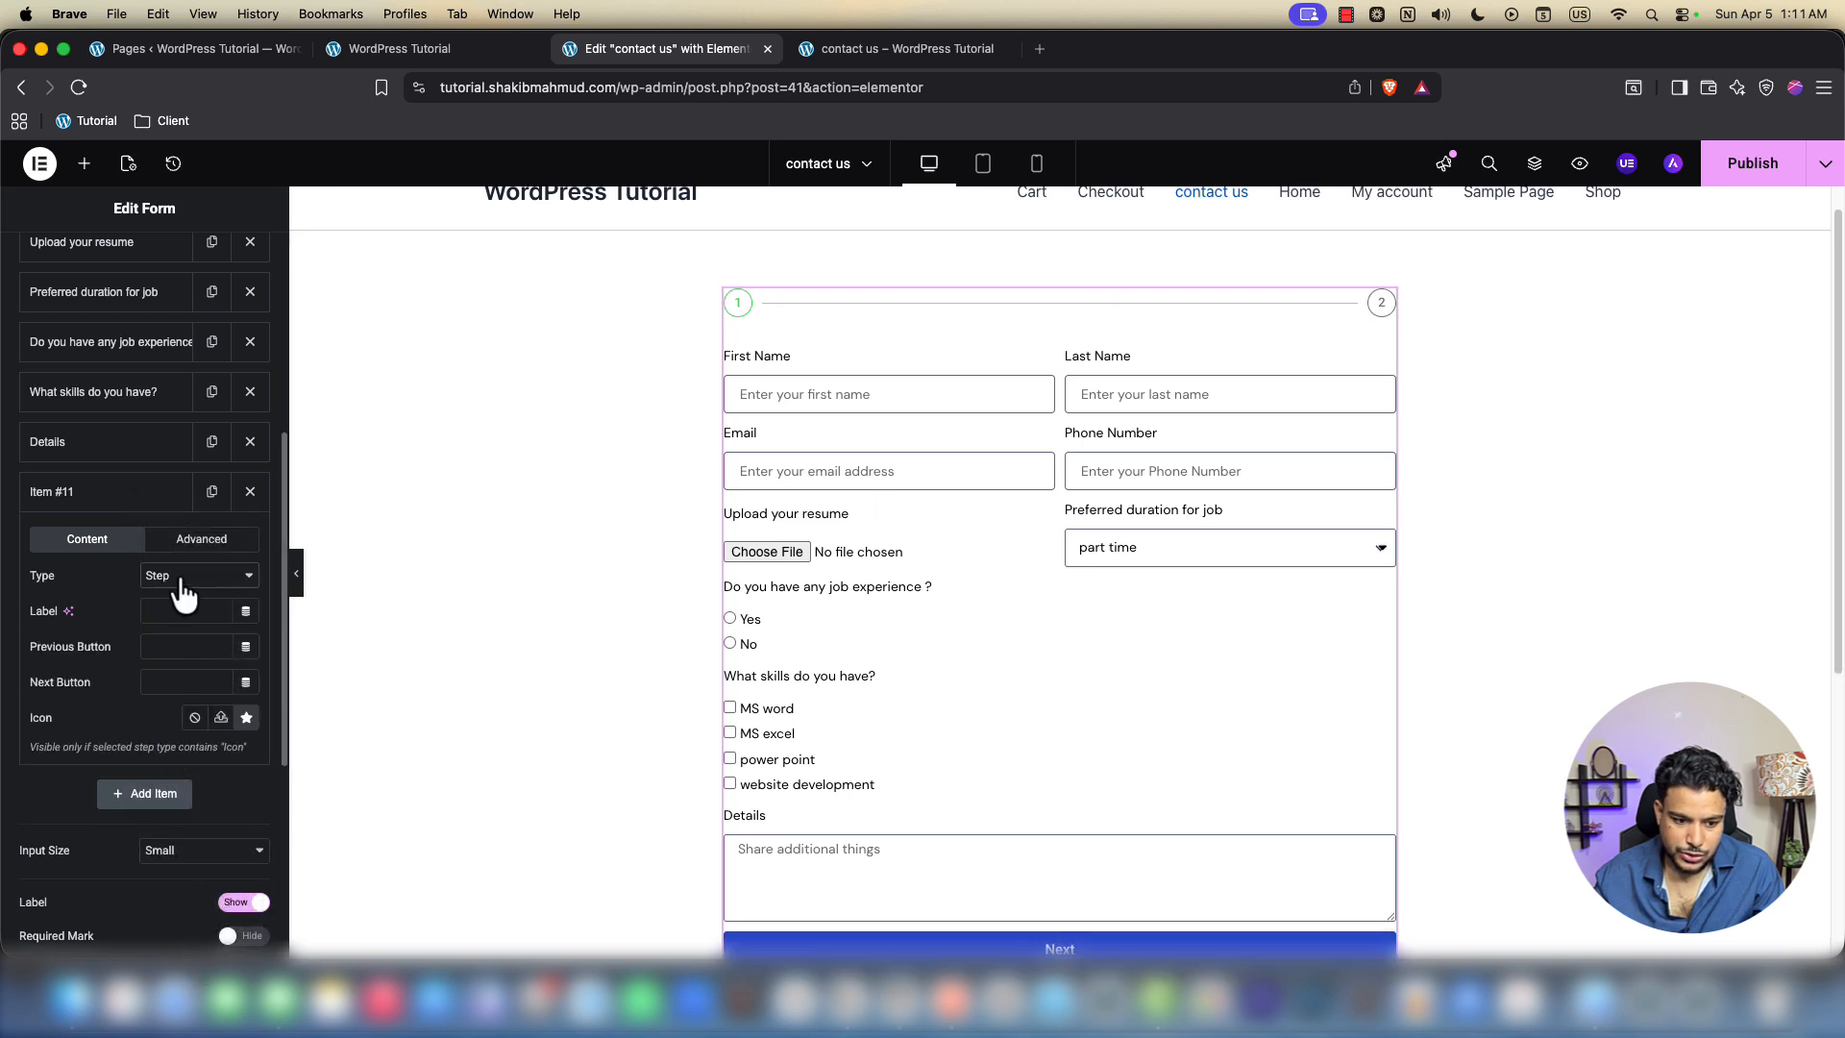
click(250, 491)
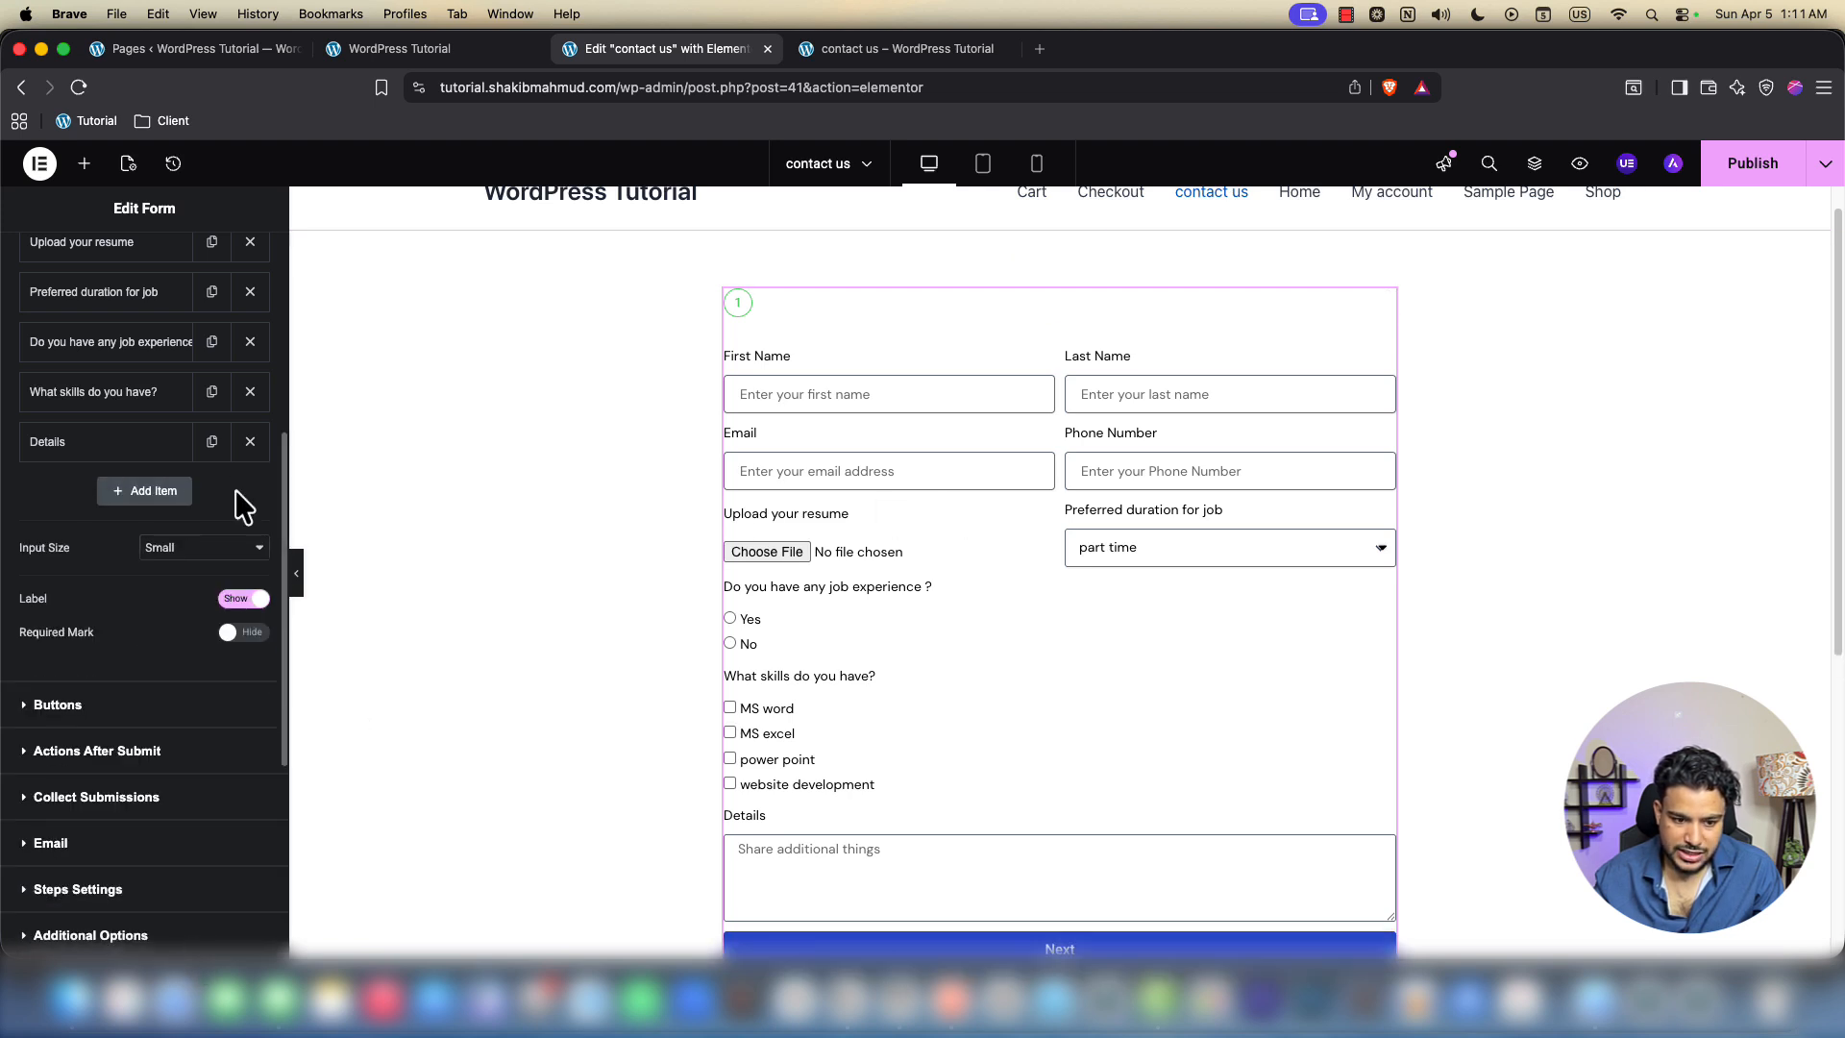
Delete the first Step field (Item #1) and publish the form
click(100, 451)
scroll(104, 577, up, 5)
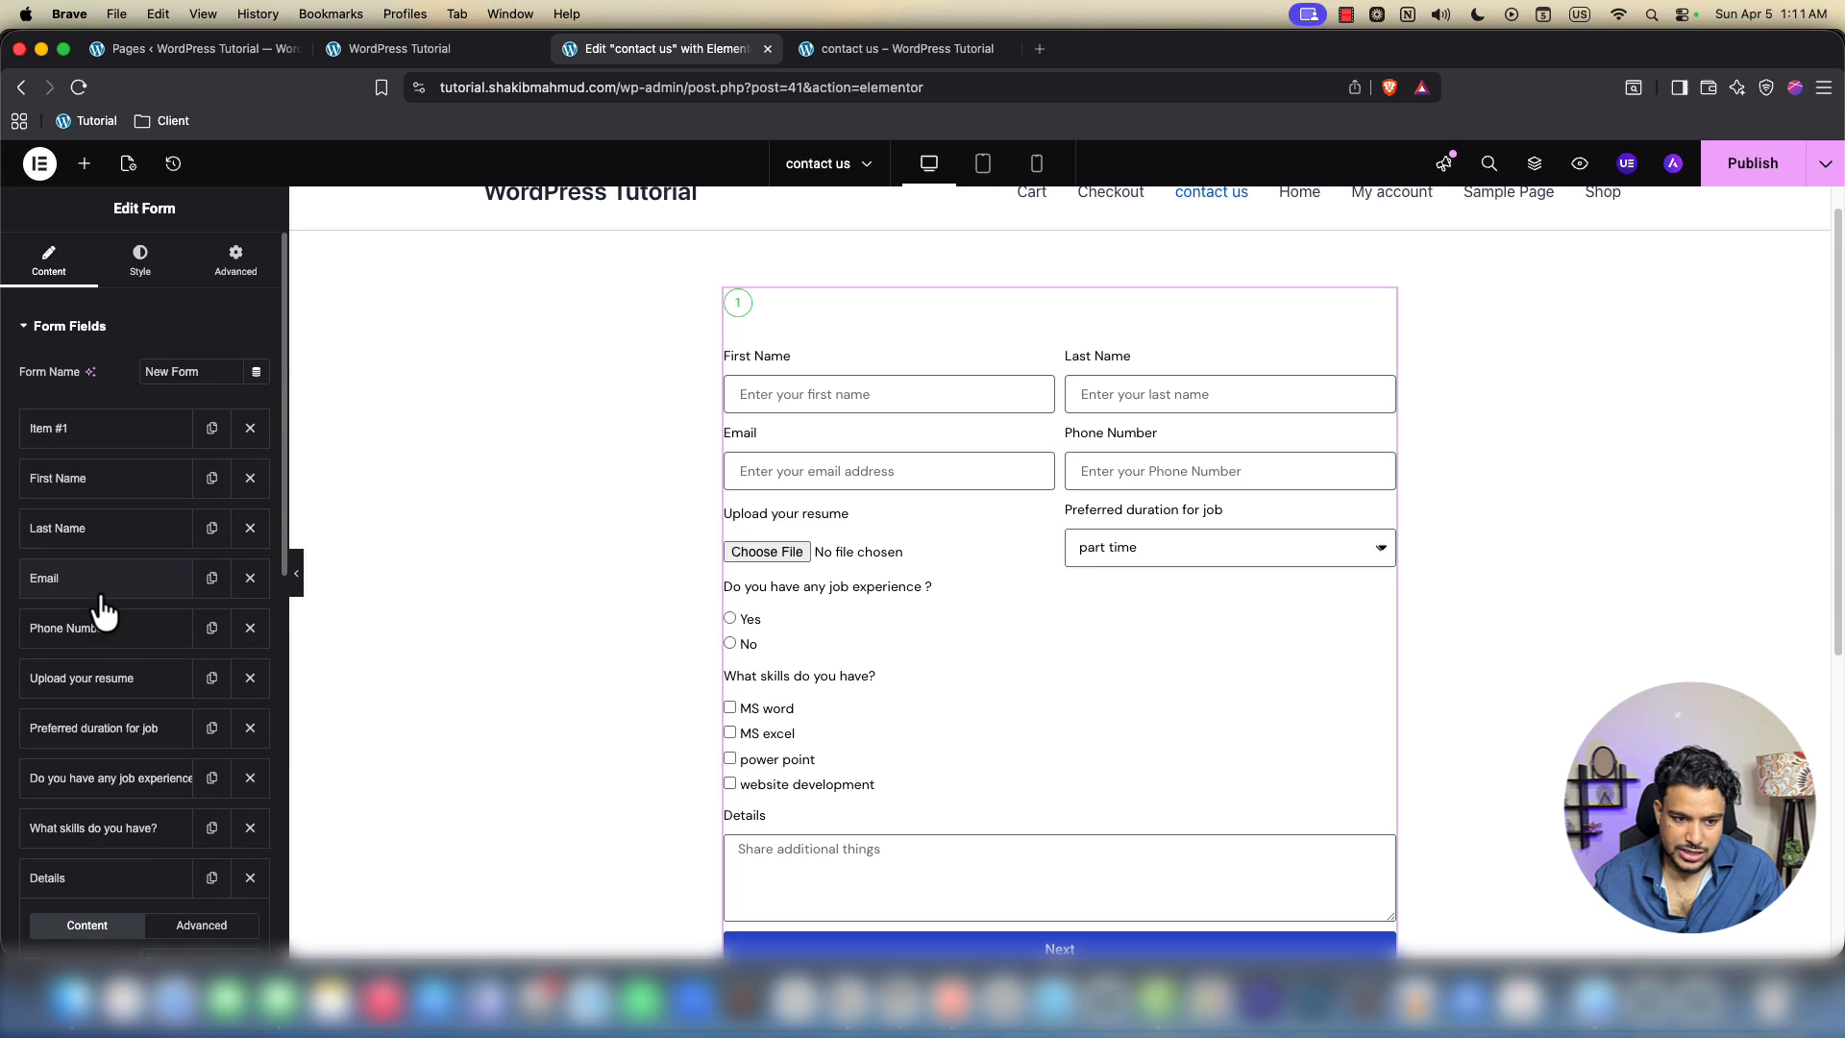
click(83, 434)
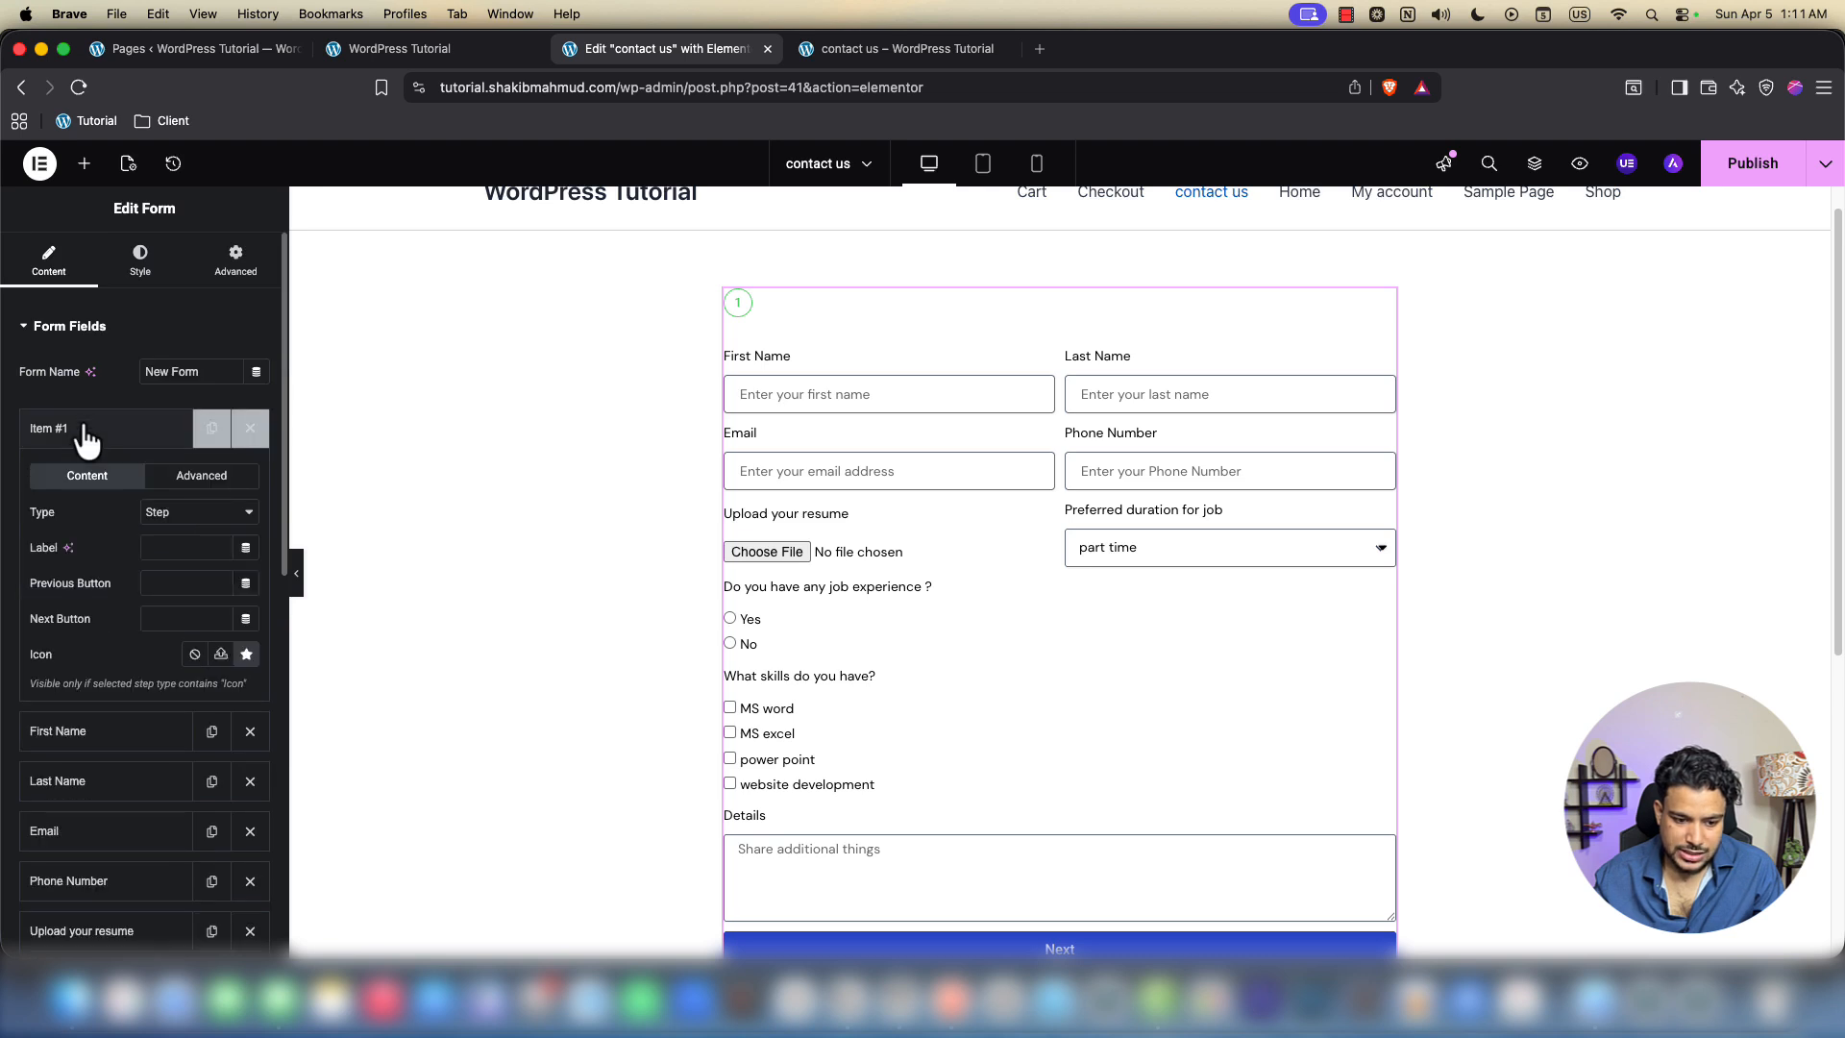
click(87, 432)
click(59, 430)
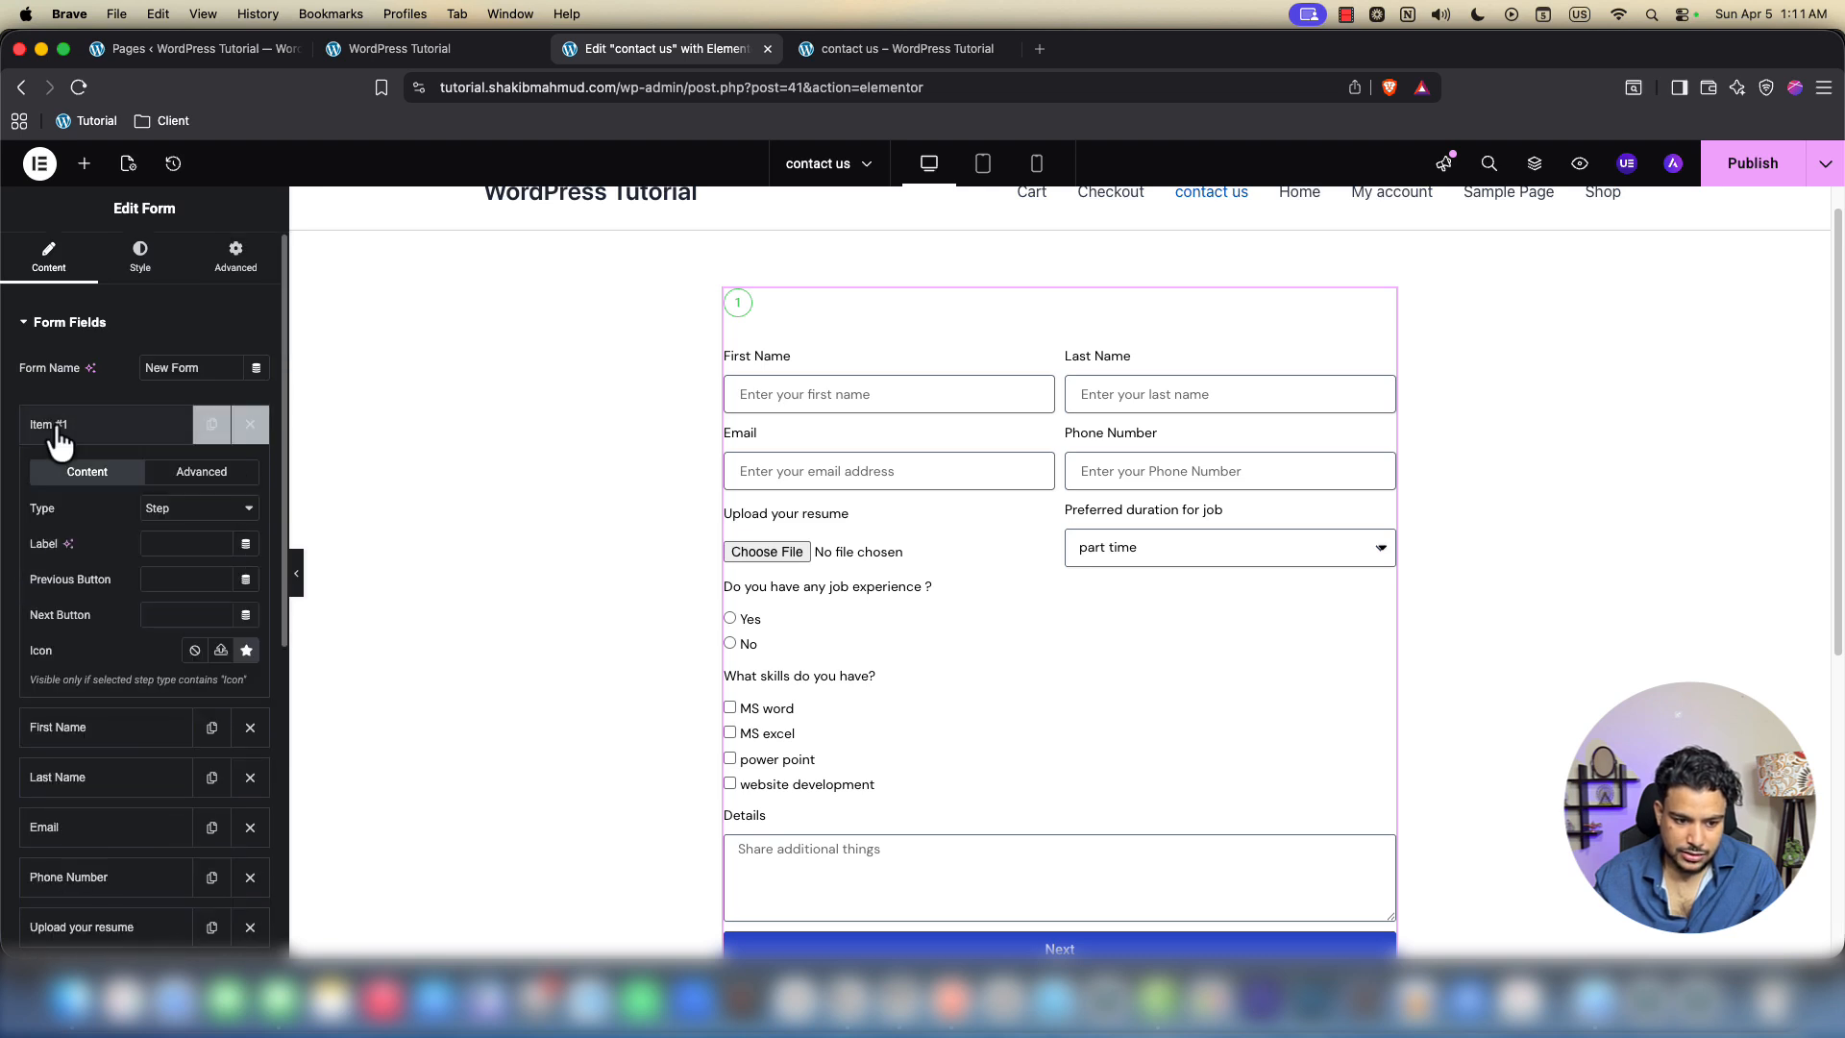
click(249, 423)
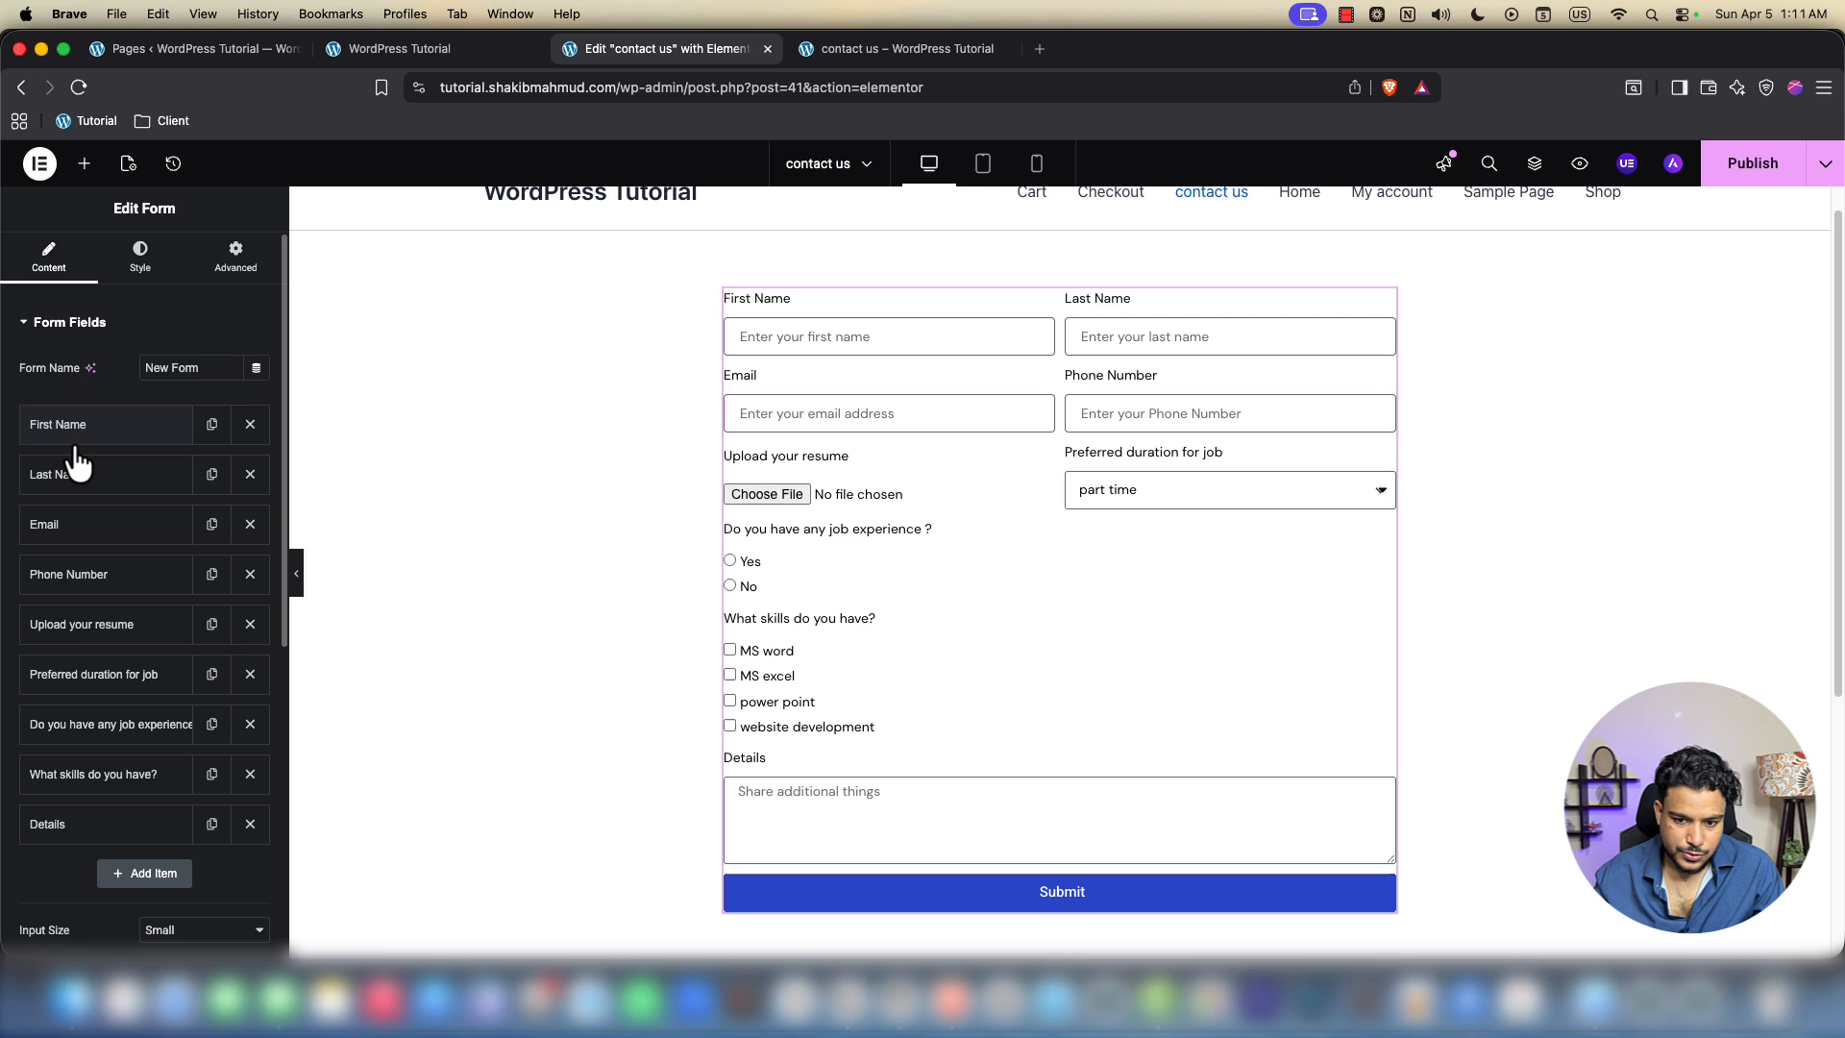
click(1706, 175)
Switch to the contact us page preview and place the cursor in First Name
scroll(805, 638, down, 1)
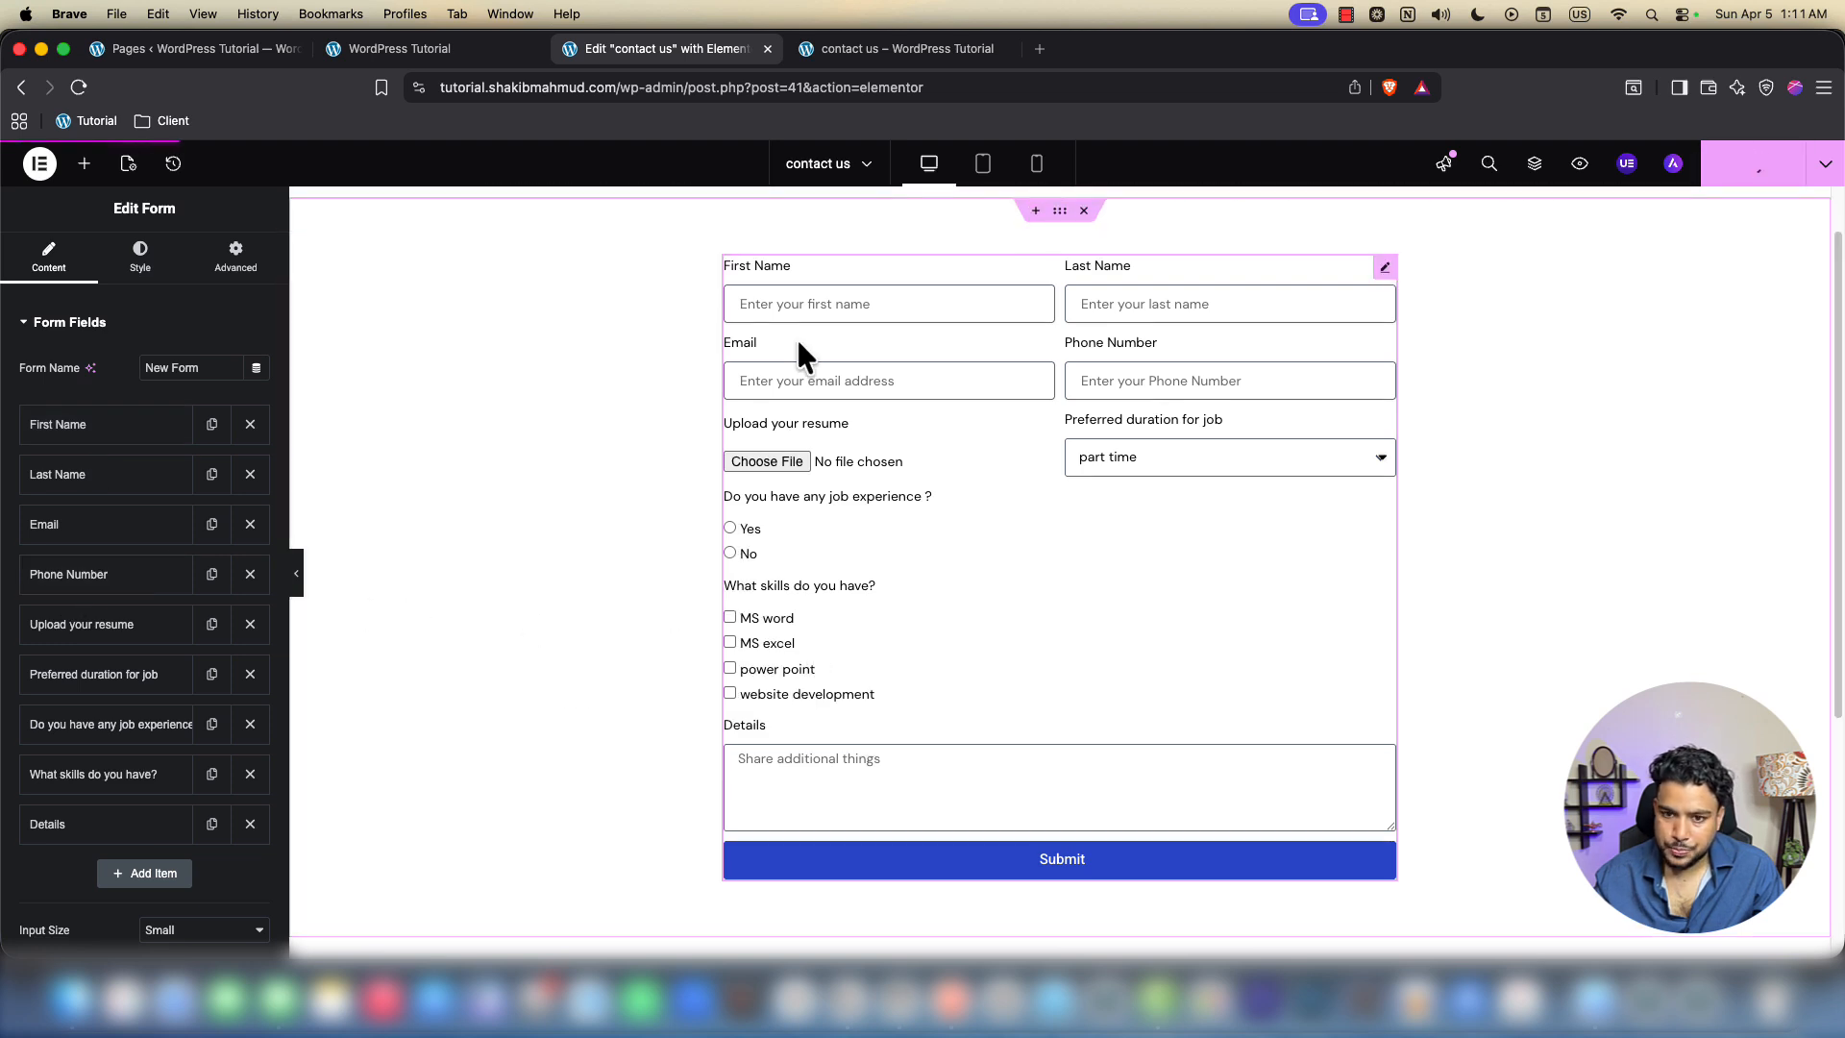
click(846, 60)
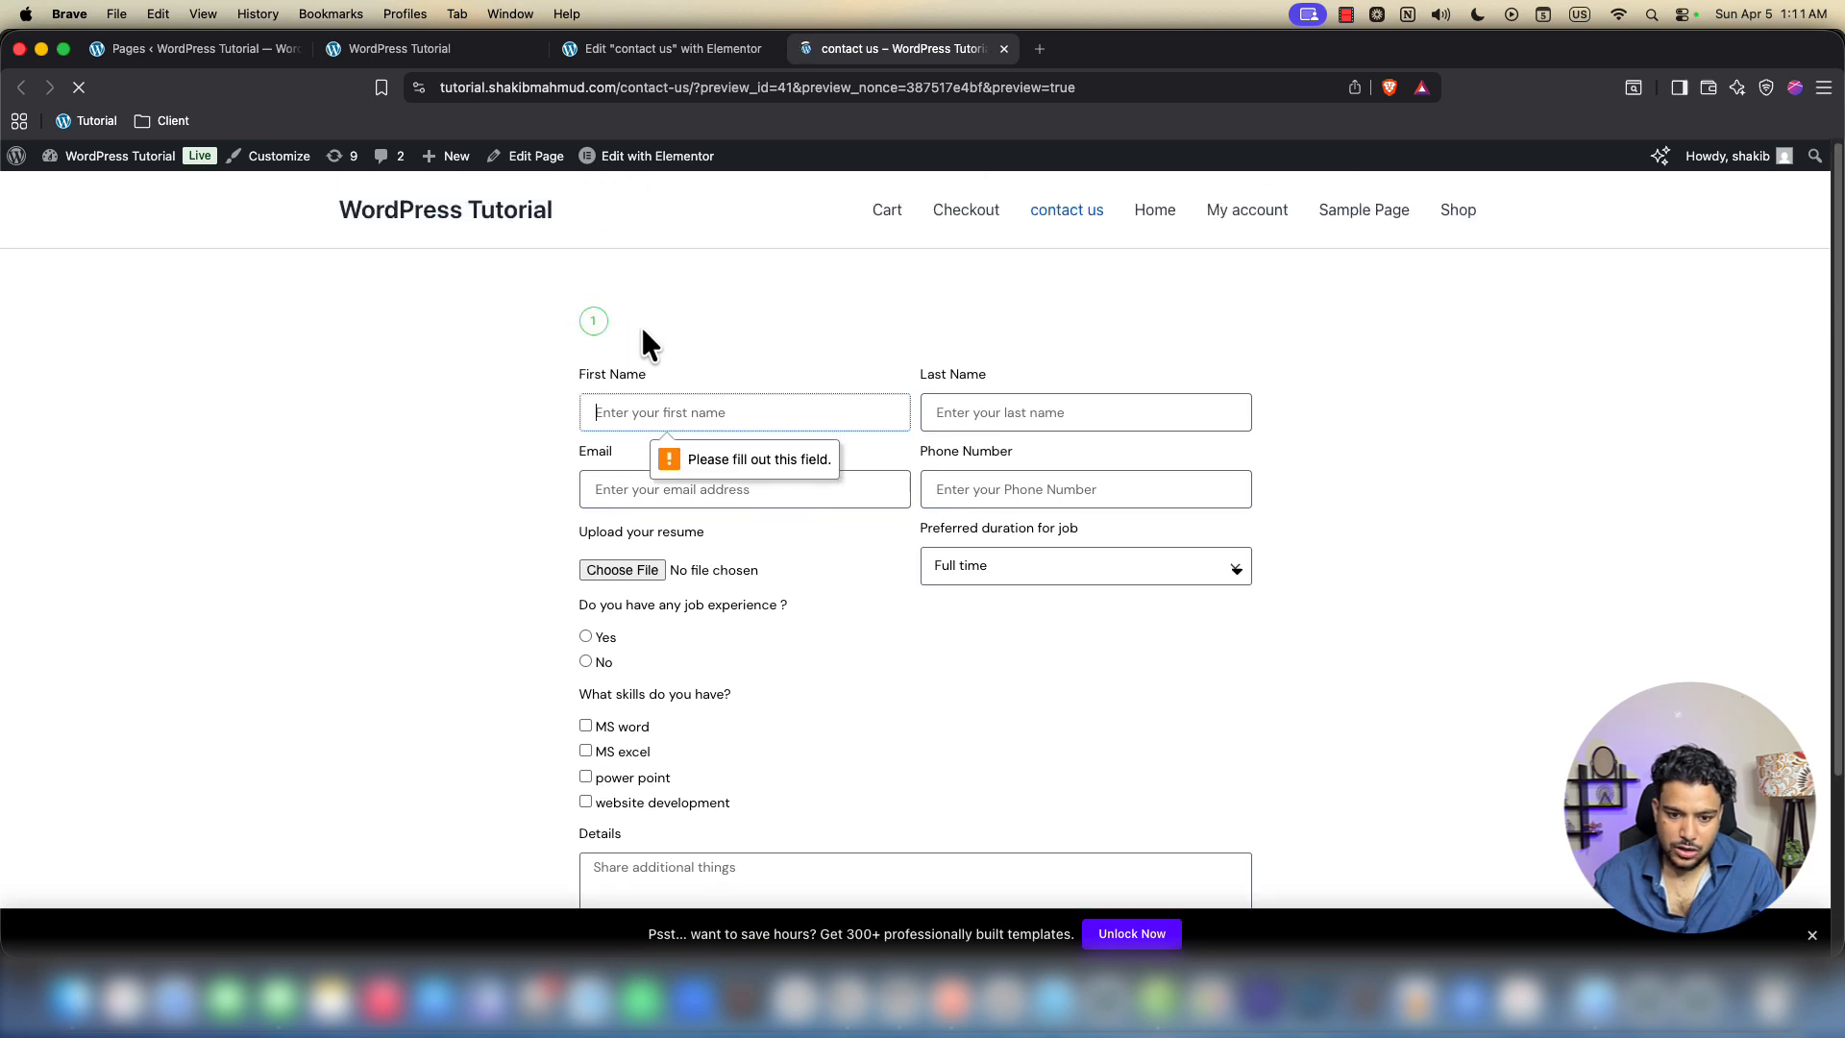
scroll(1000, 420, down, 1)
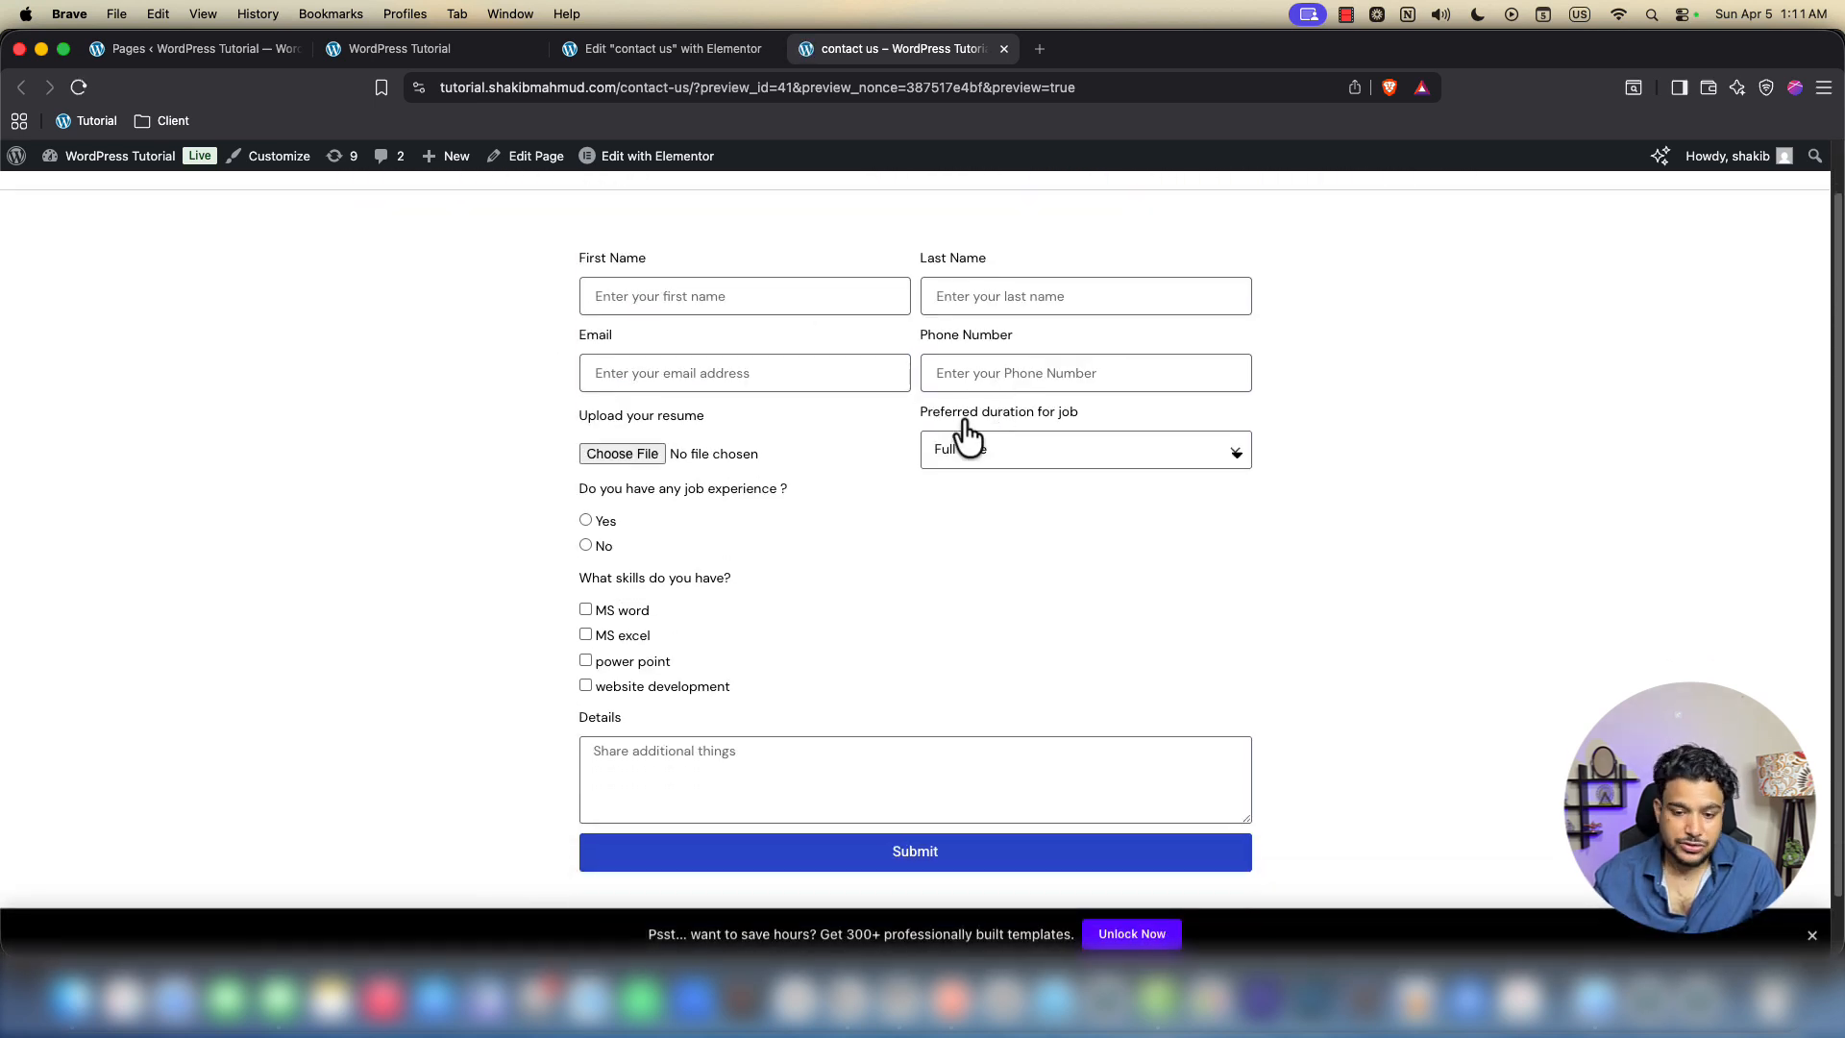
click(700, 300)
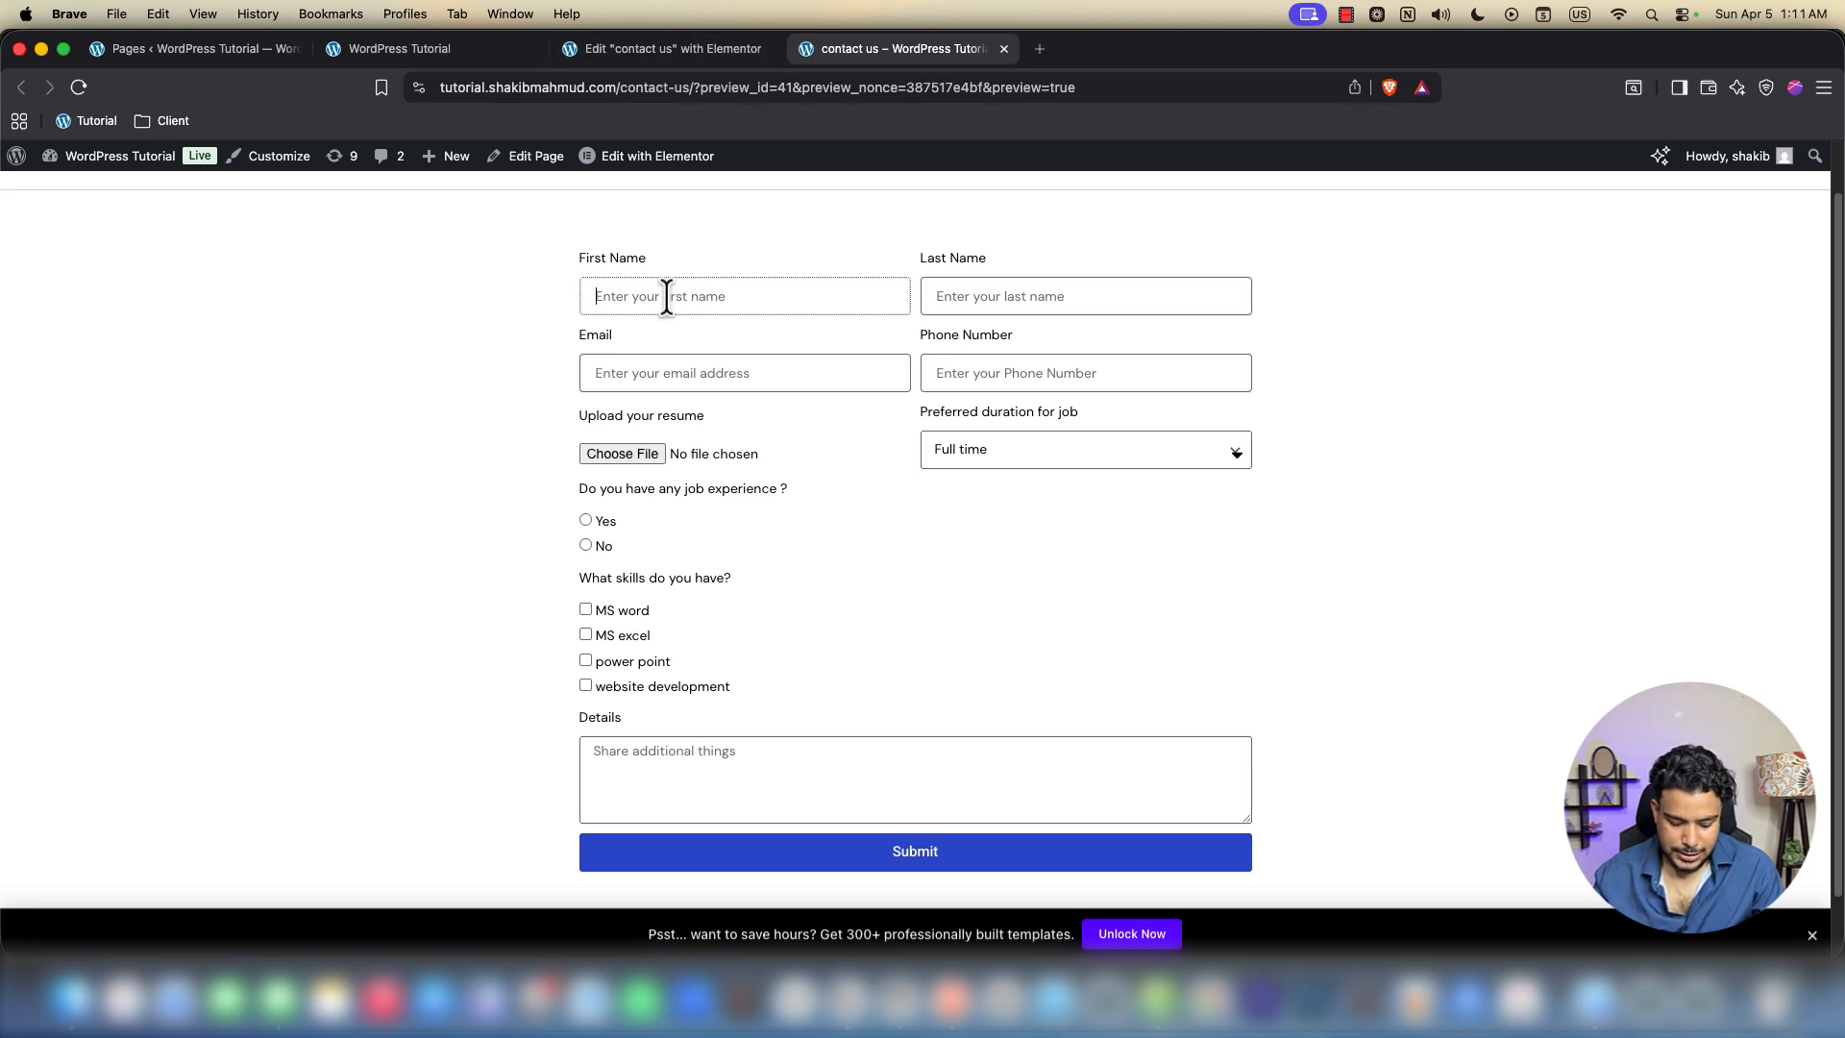
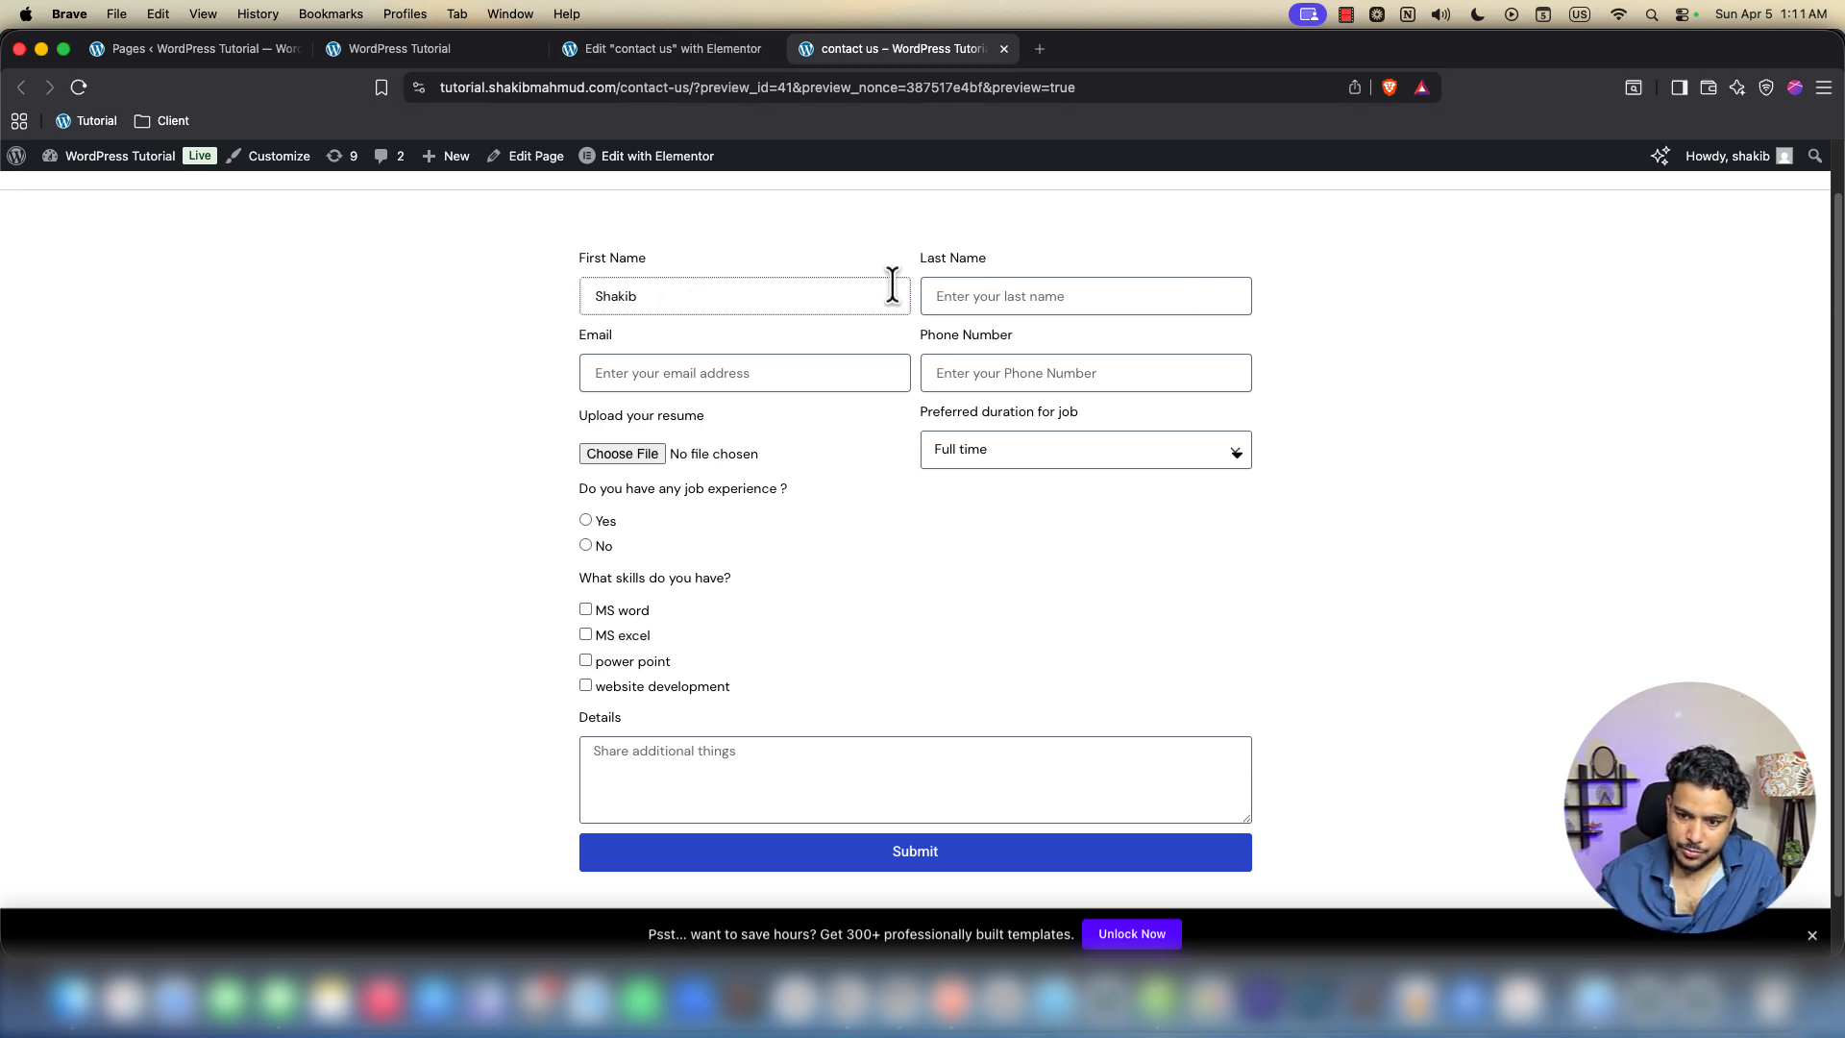
Enter test values for first name, last name, email and phone number in the preview form
click(1171, 299)
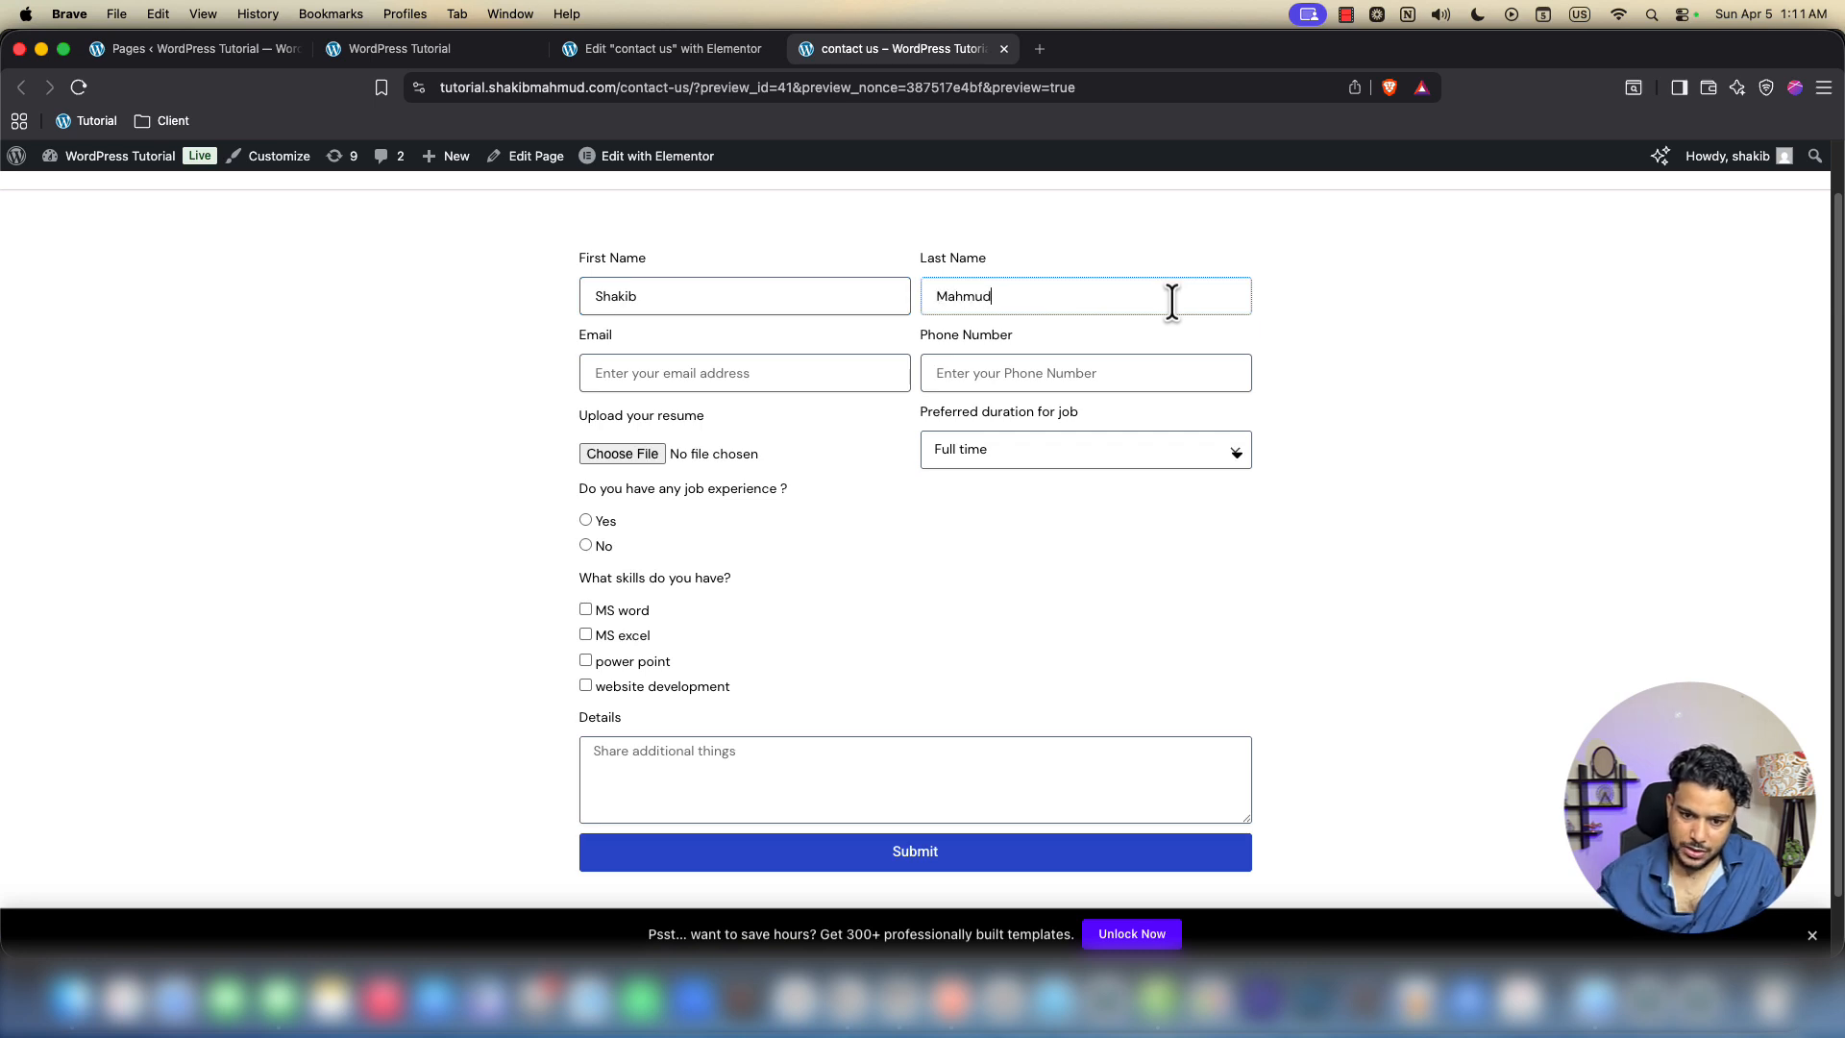
click(706, 382)
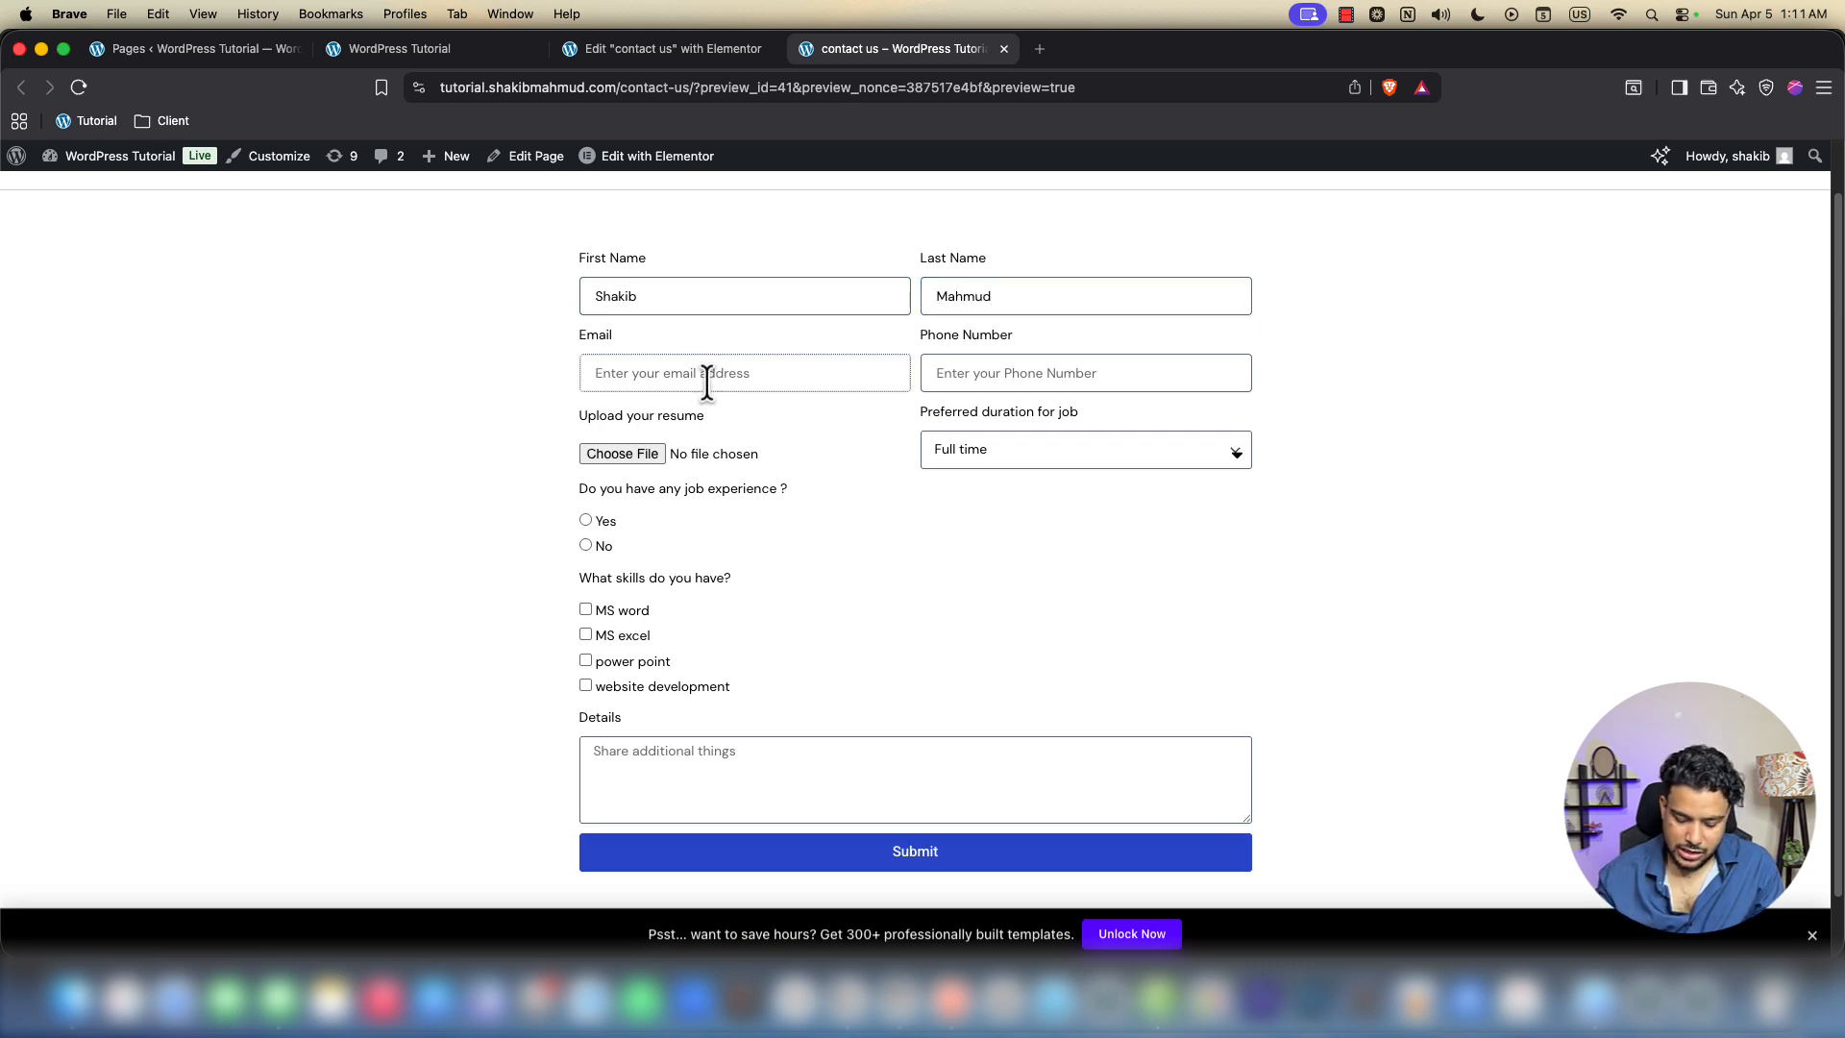
text(uhdiuhdh@jdjdkjk.hfm)
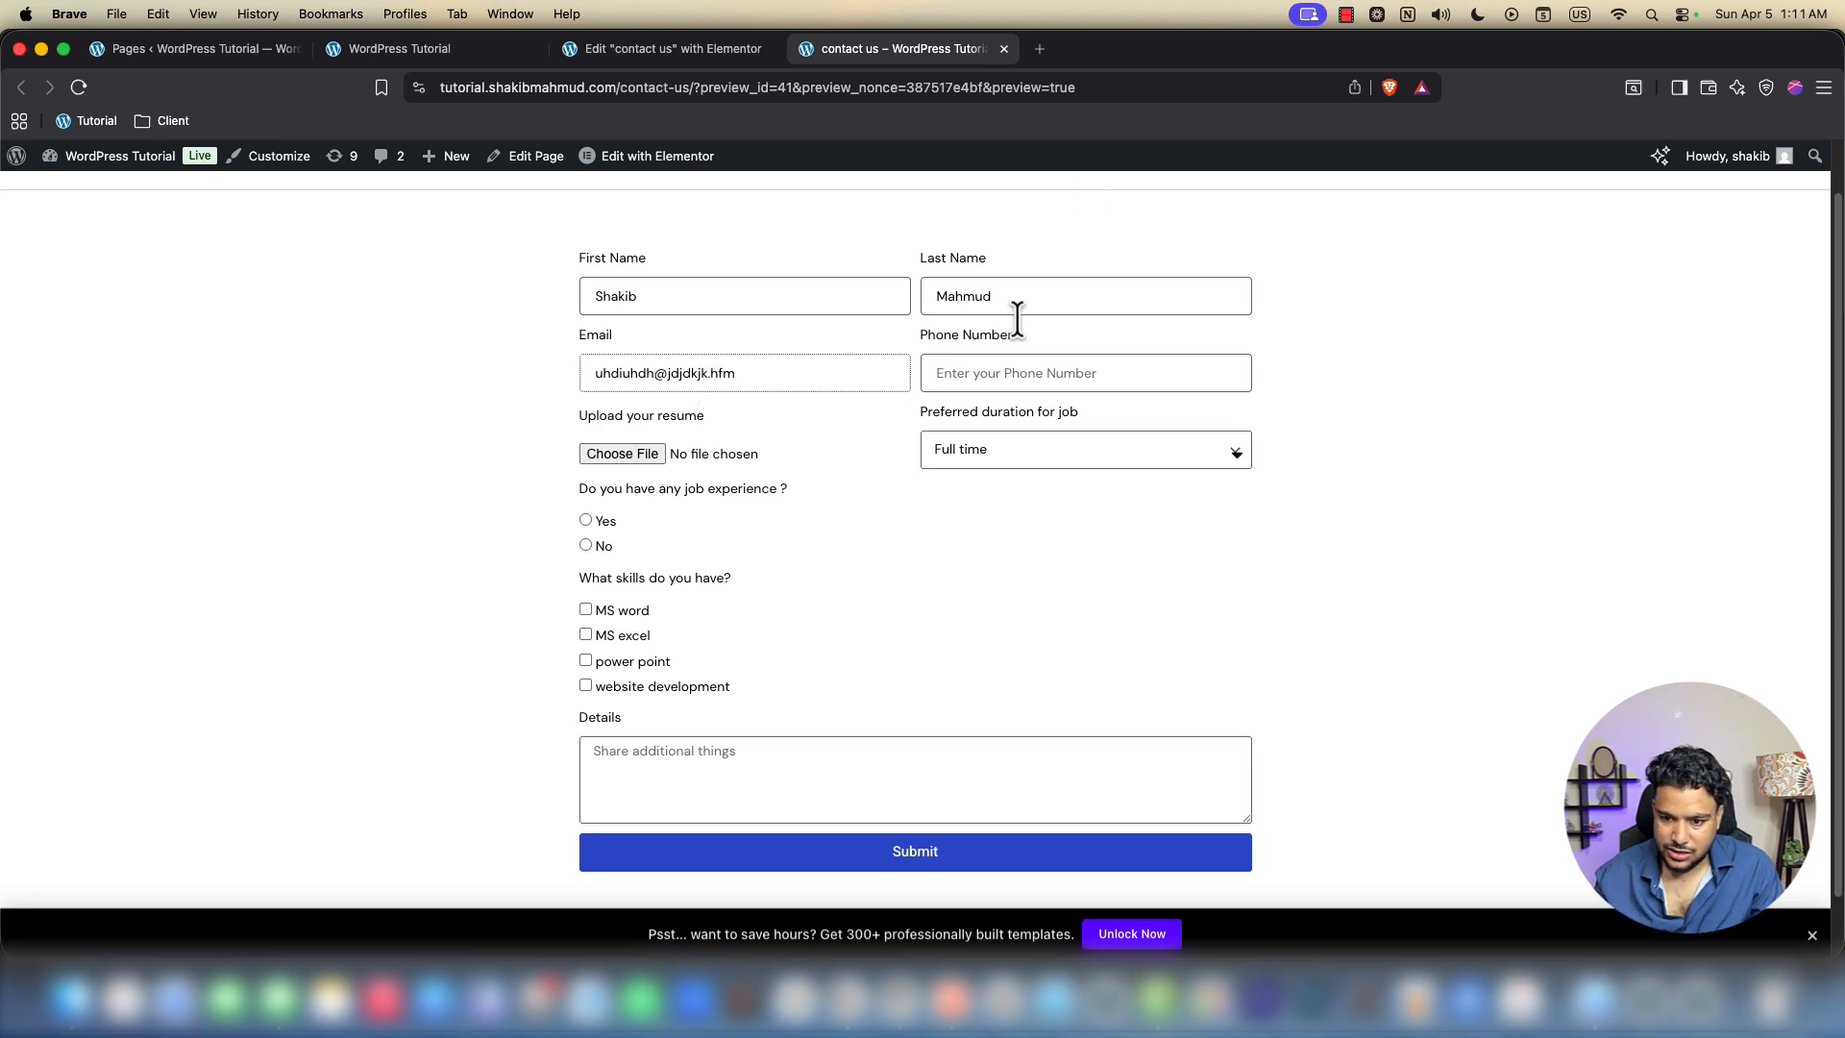
click(978, 377)
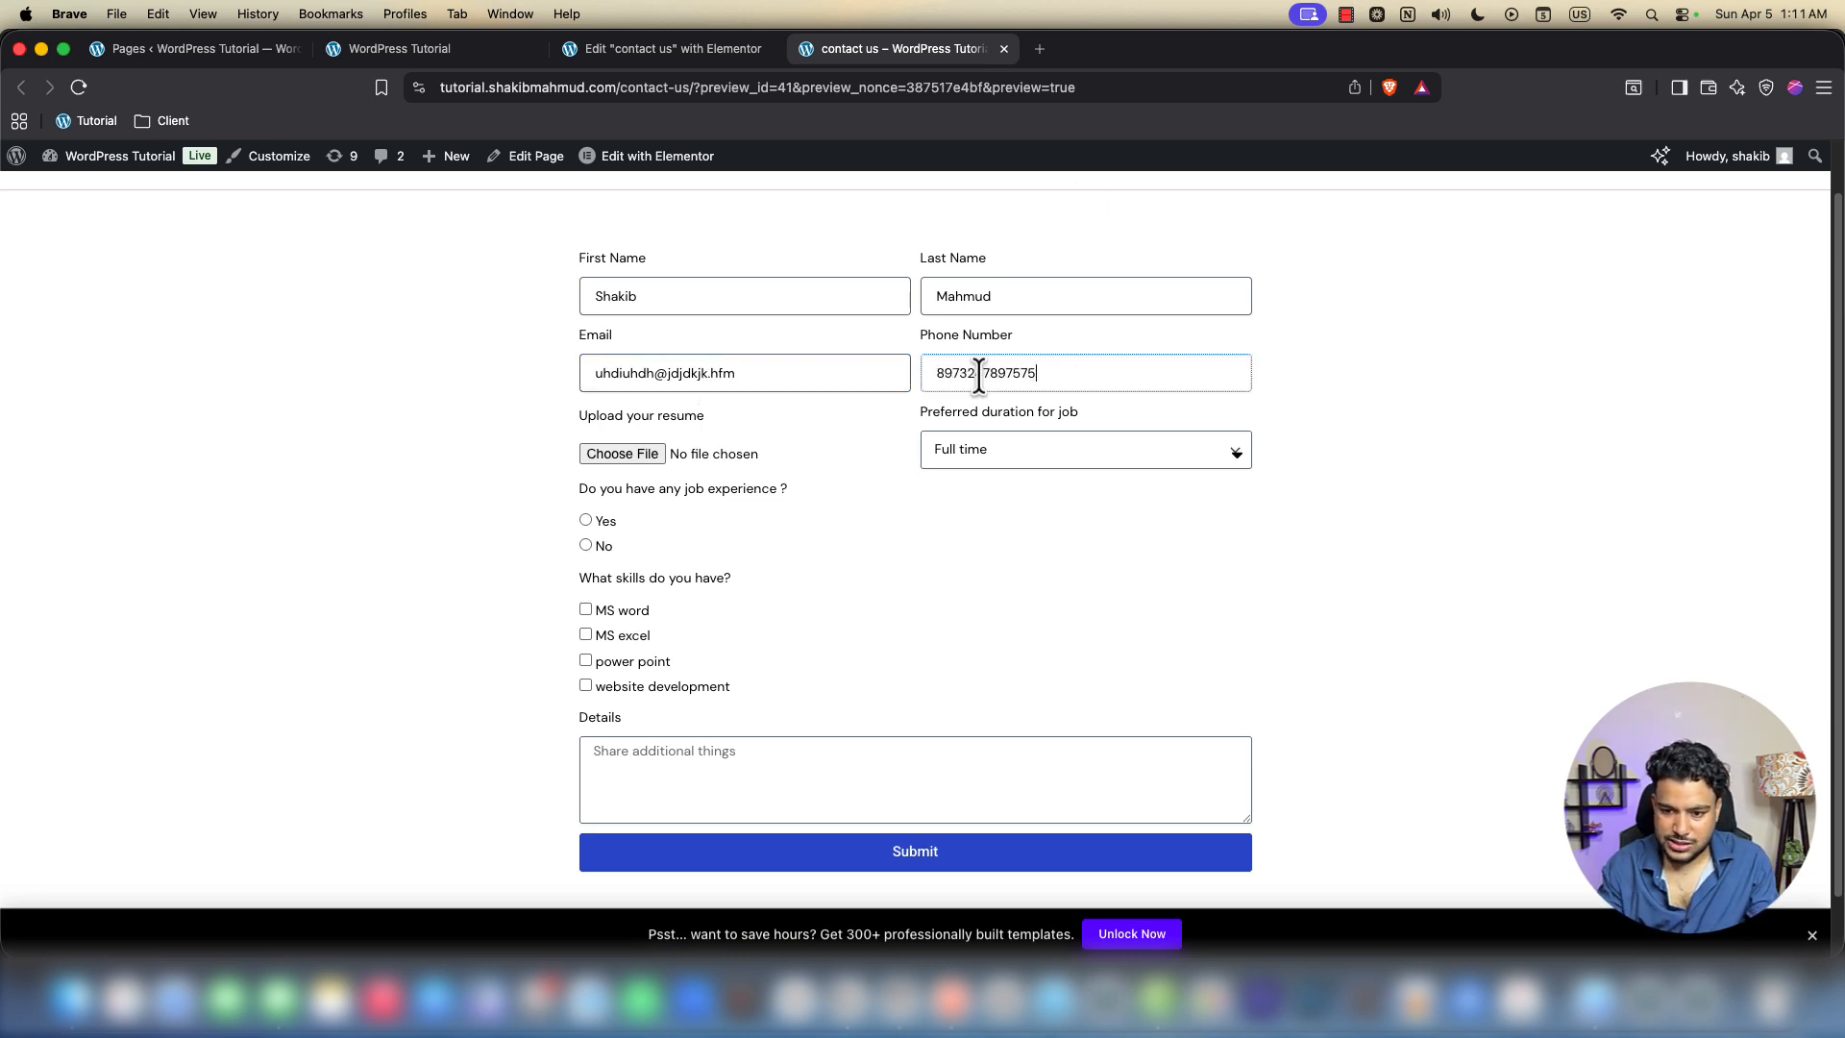
Make 'Upload your resume' required, publish, and reload the contact us preview
click(664, 46)
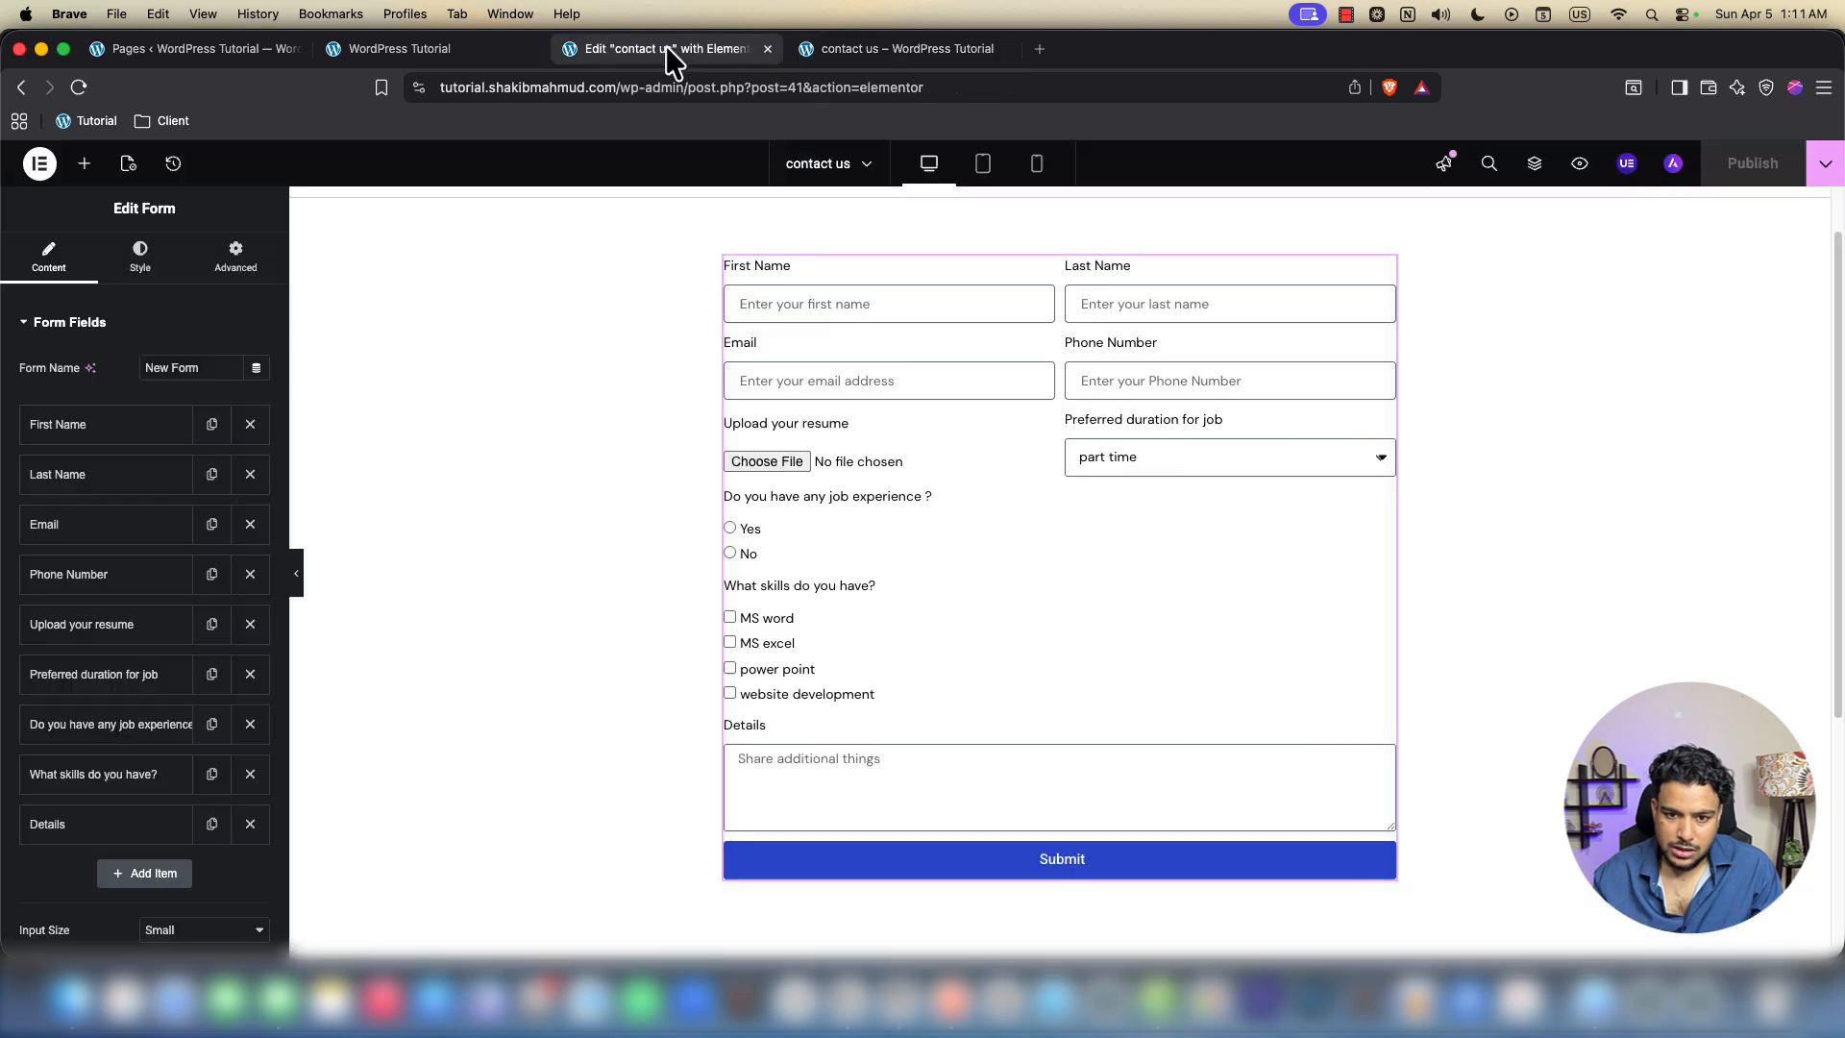
click(95, 636)
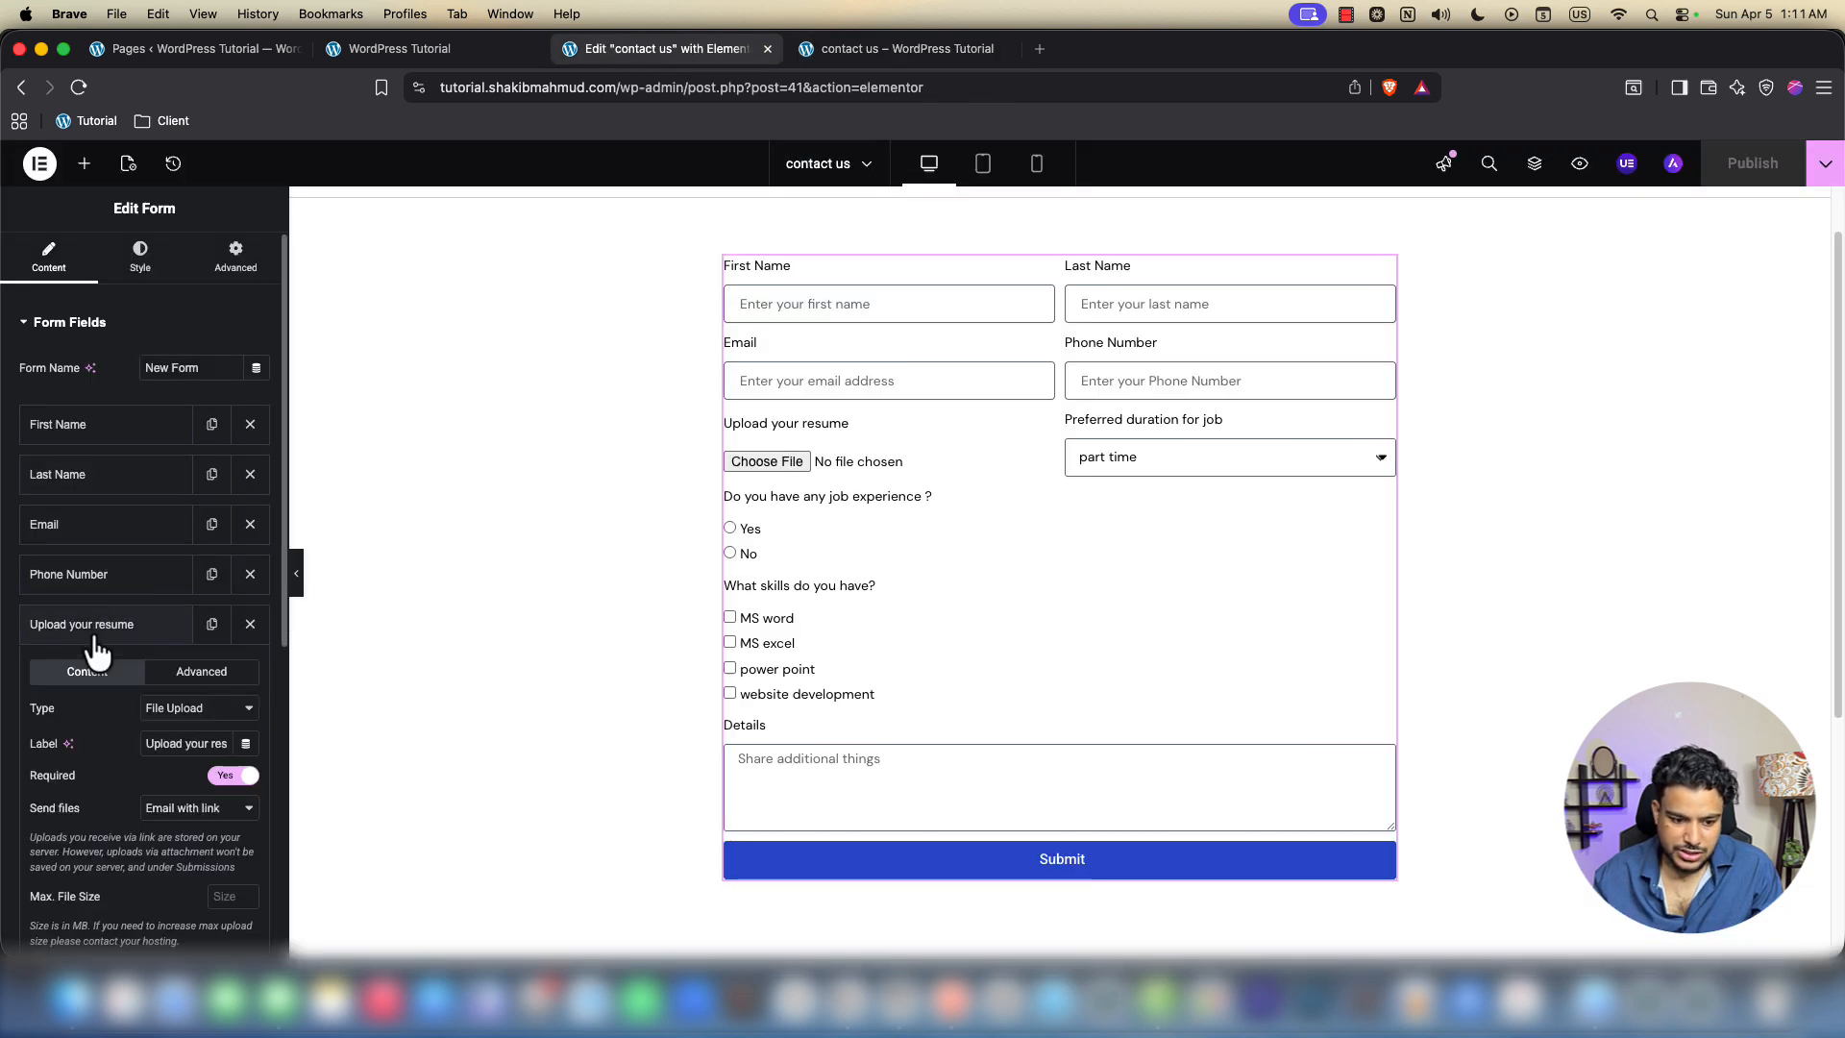
click(232, 774)
click(113, 625)
click(1729, 176)
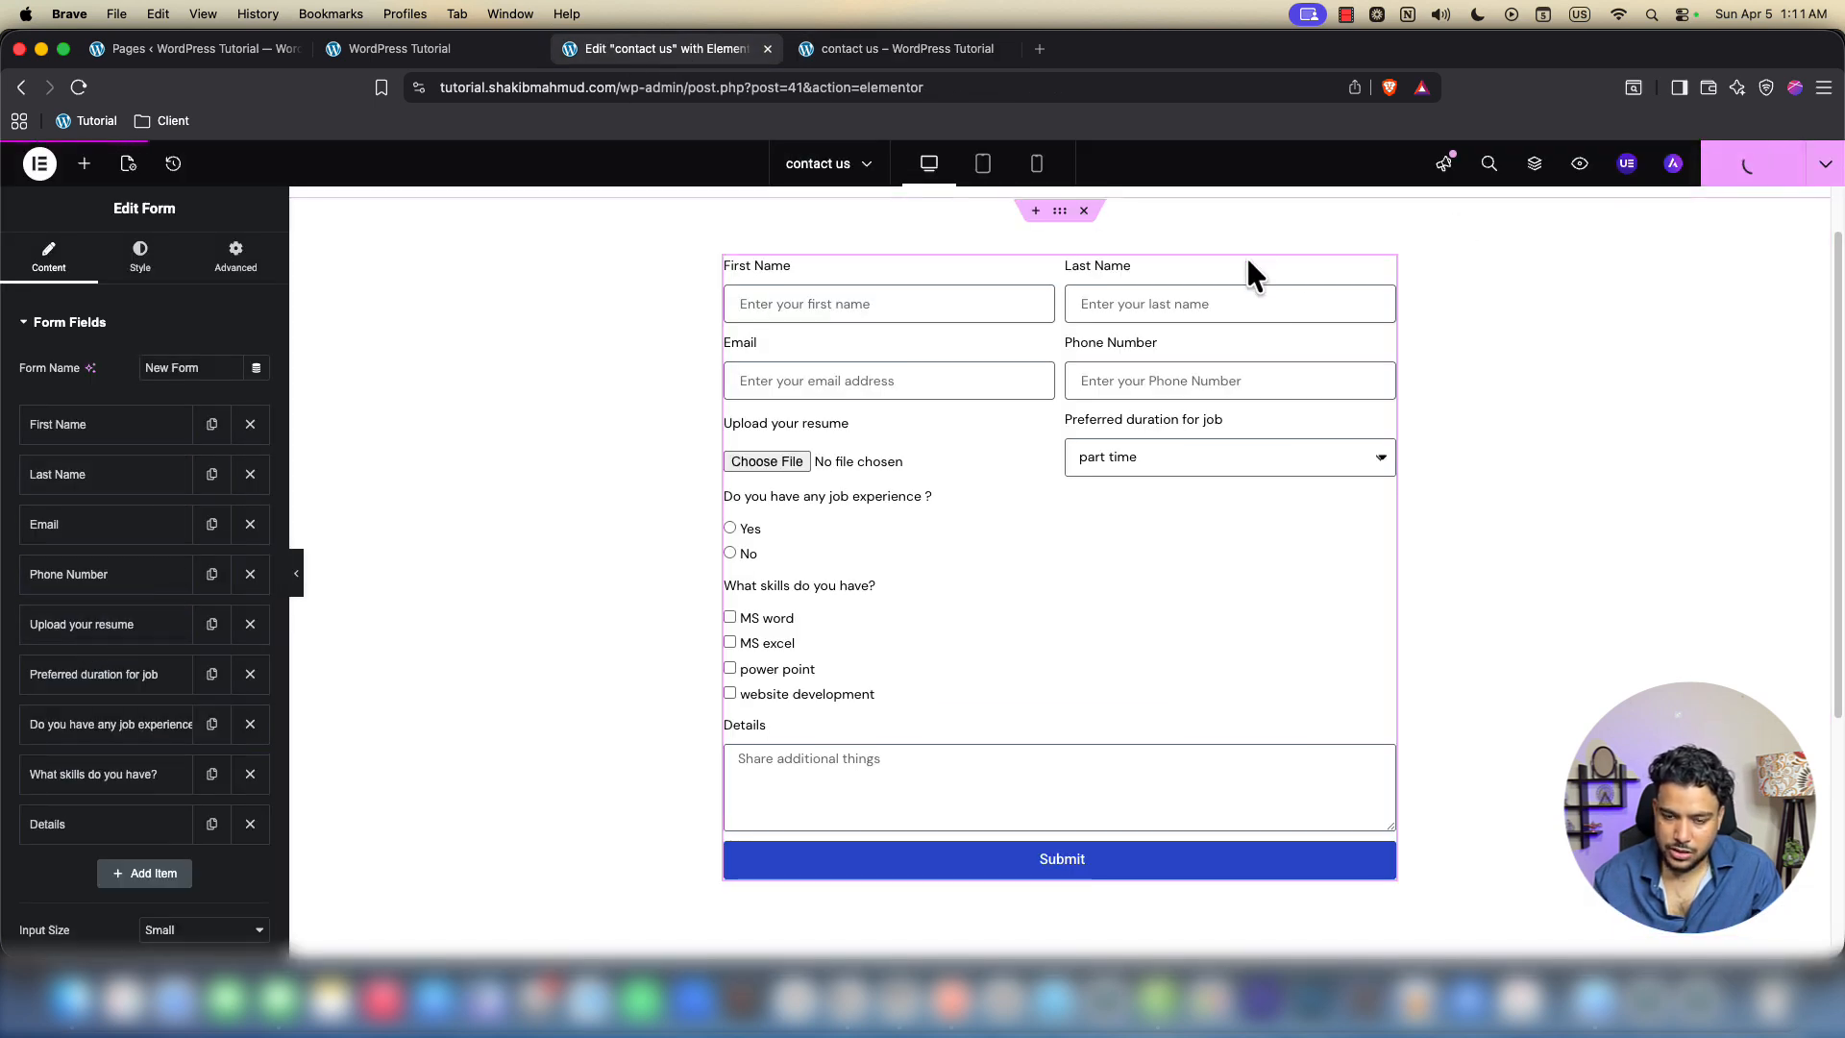
click(864, 48)
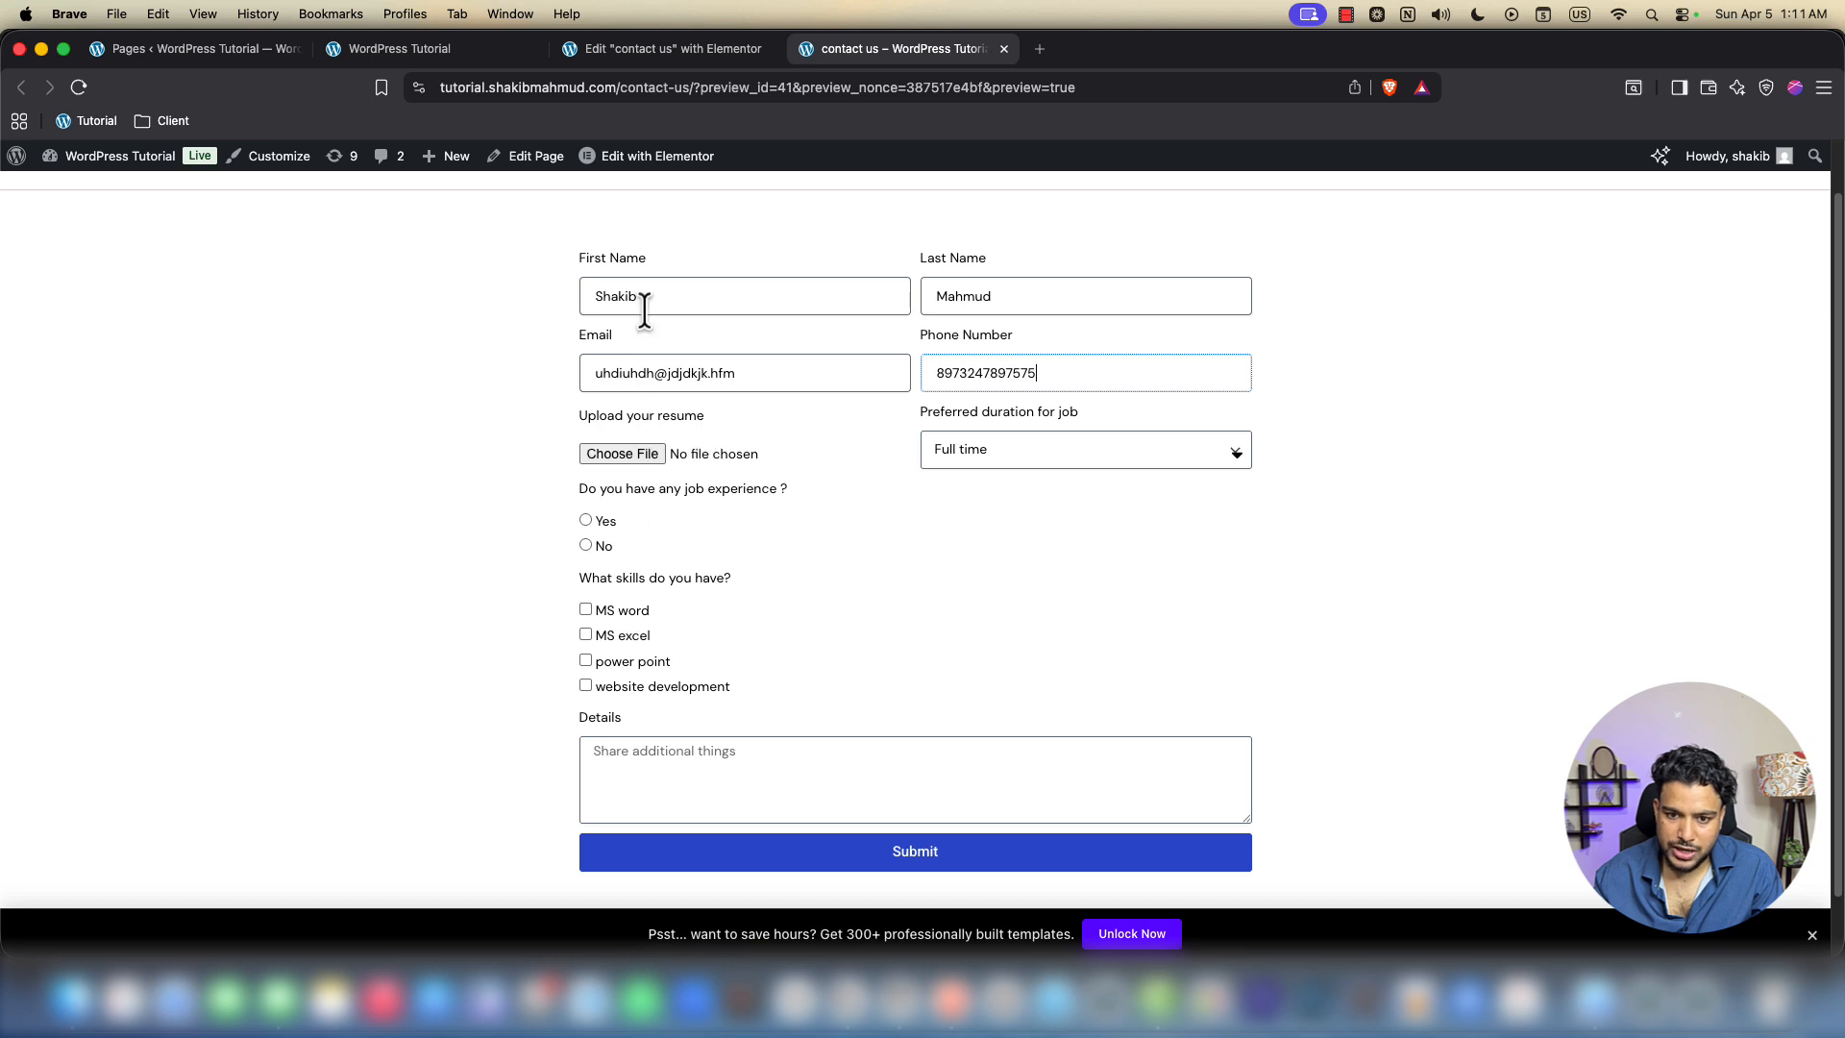
key(super+r)
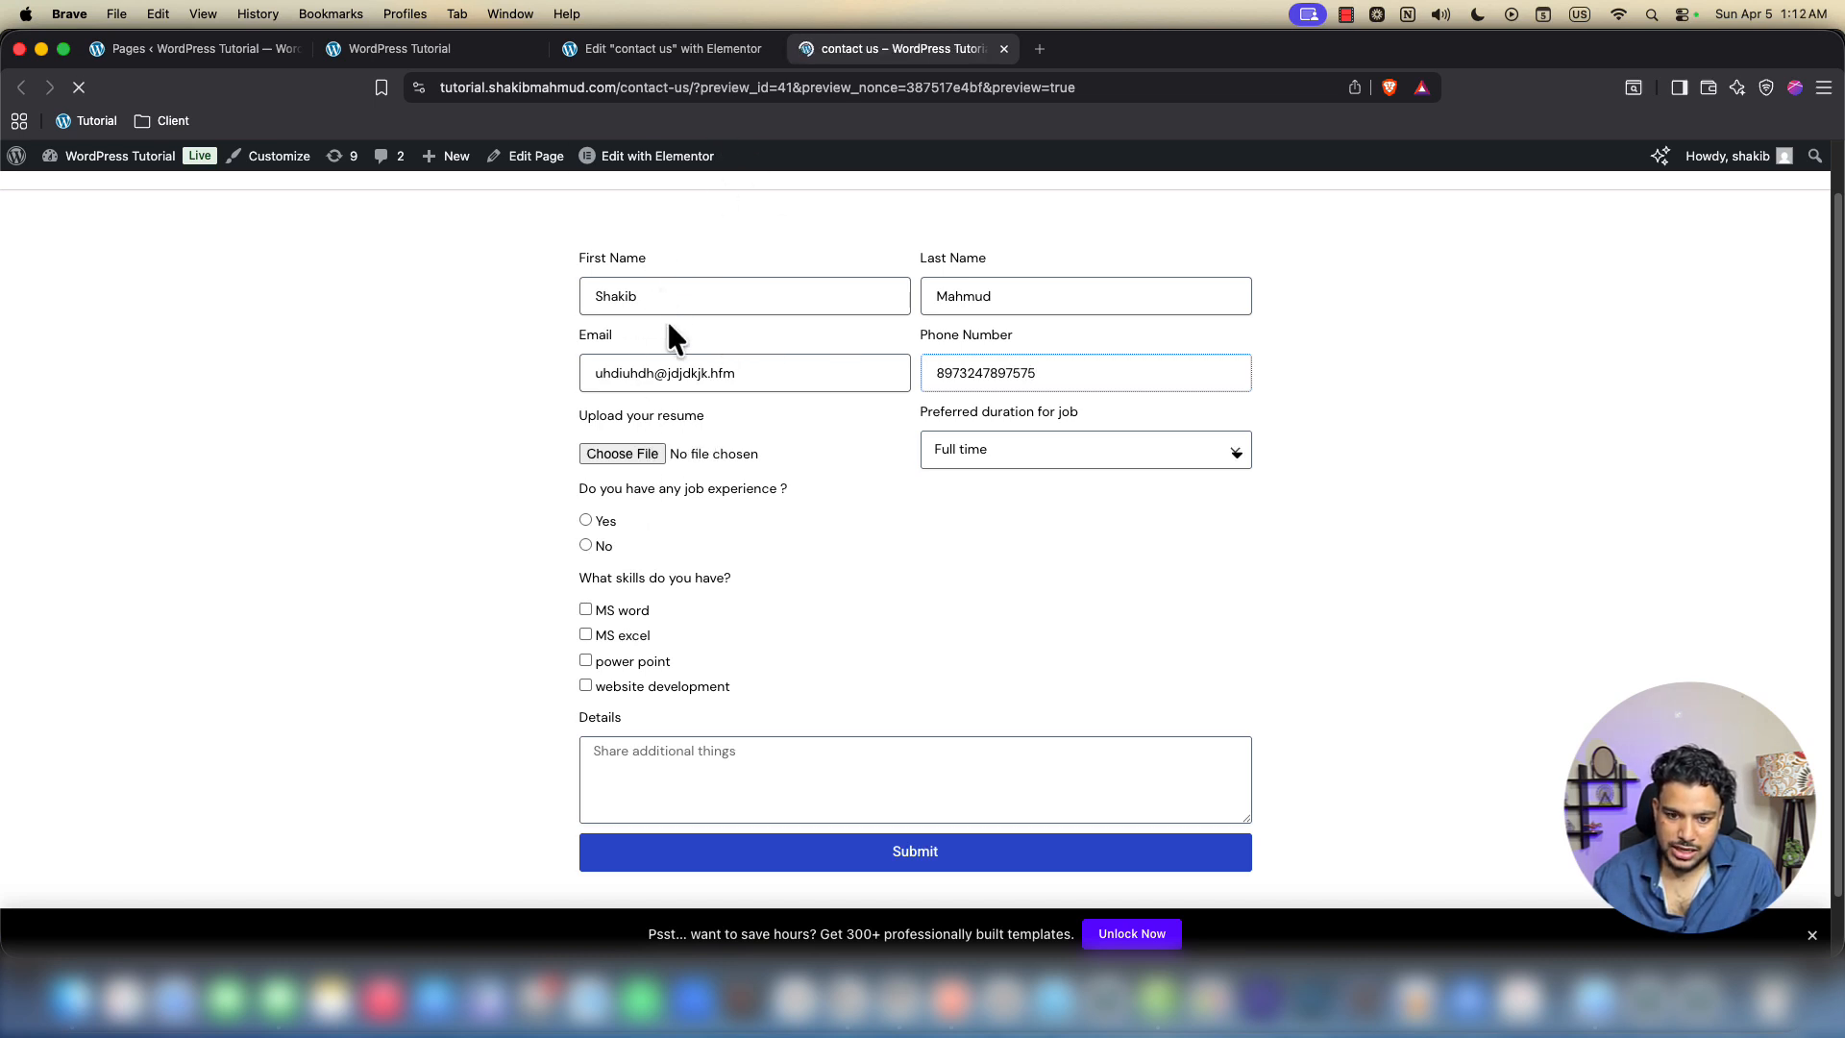
Fill First Name, Last Name, Email and Phone Number from saved browser suggestions
click(675, 357)
click(731, 404)
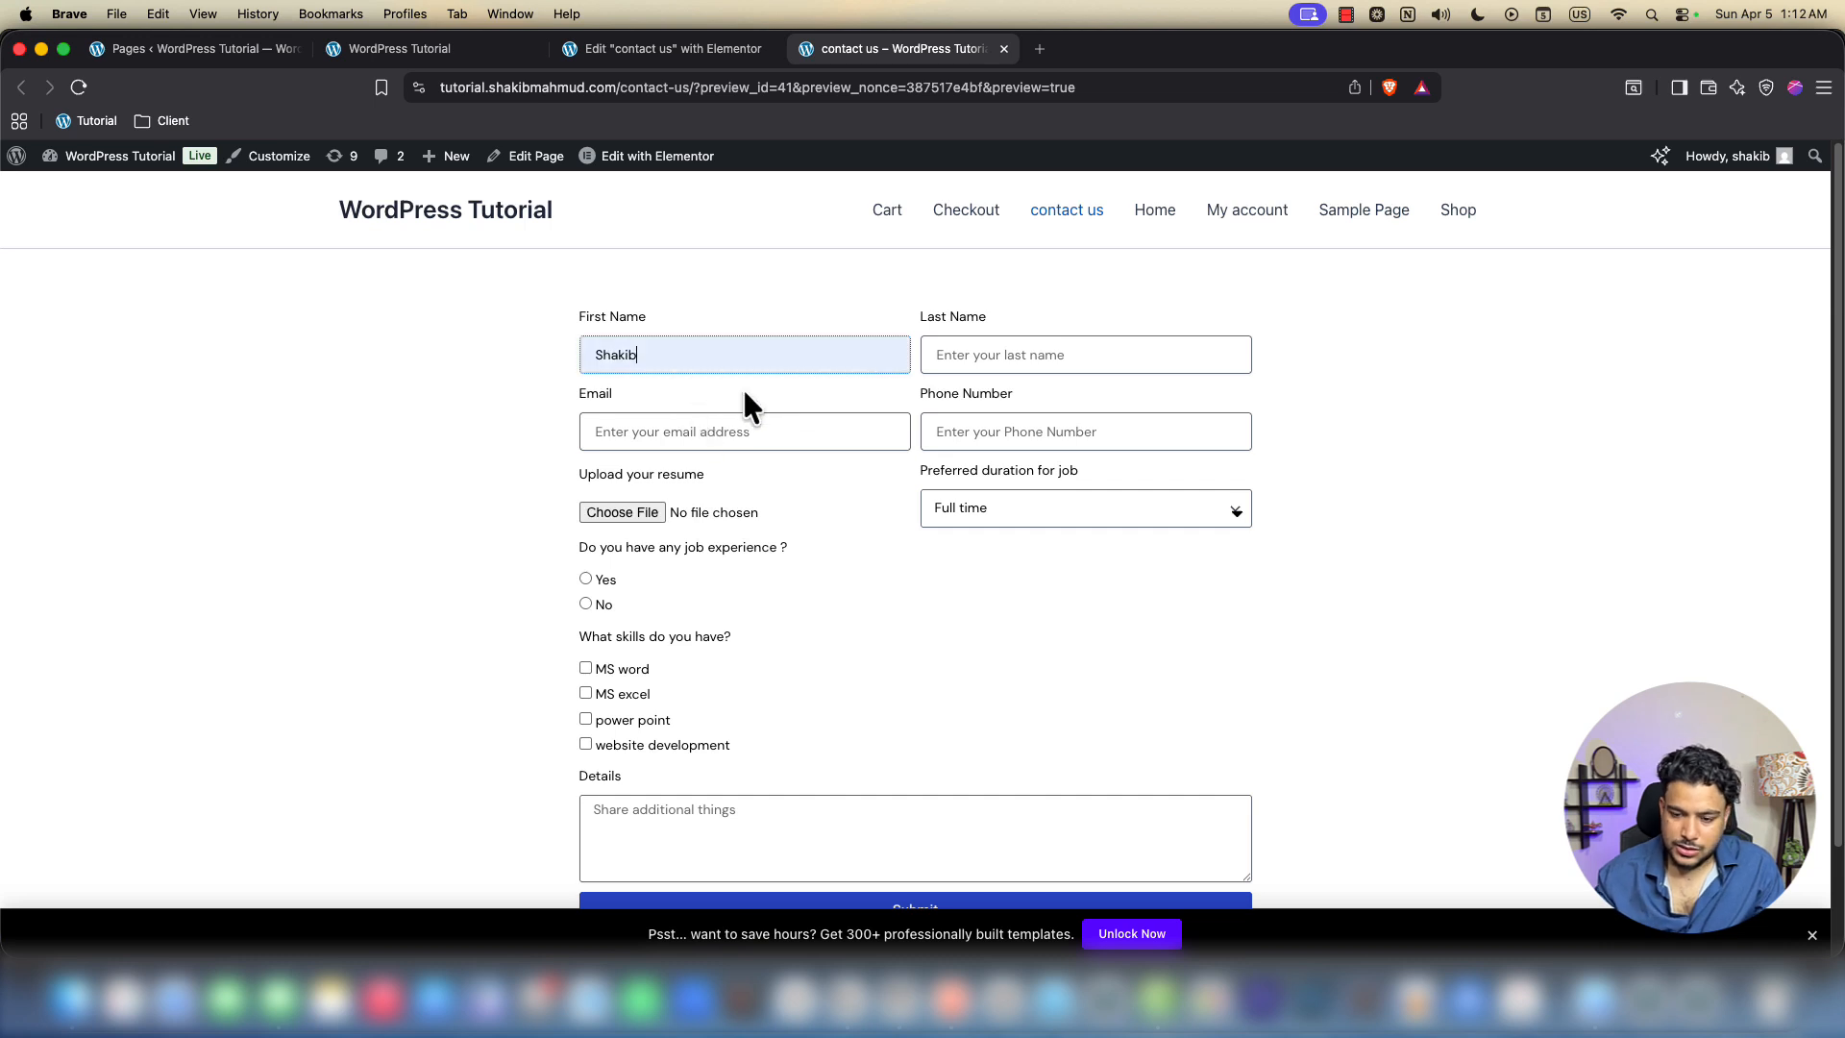
click(1041, 351)
click(732, 434)
click(738, 480)
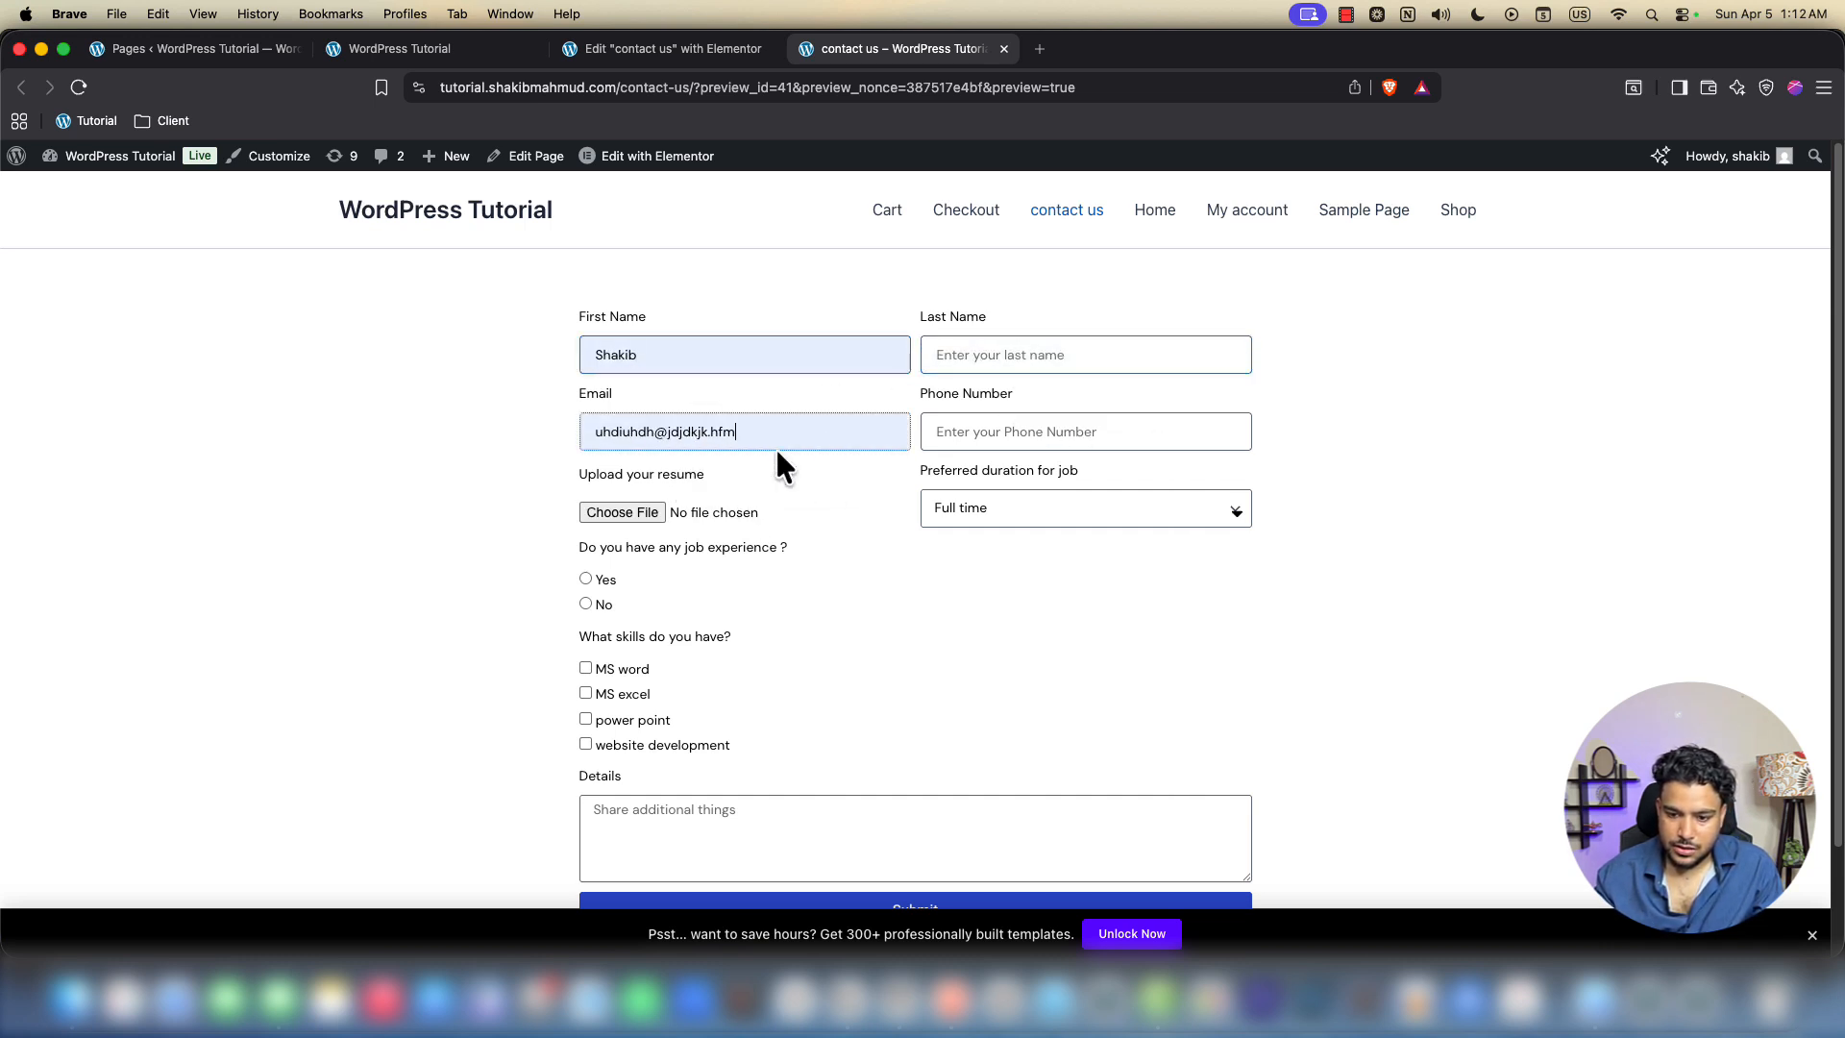
click(1046, 358)
click(1071, 404)
click(994, 413)
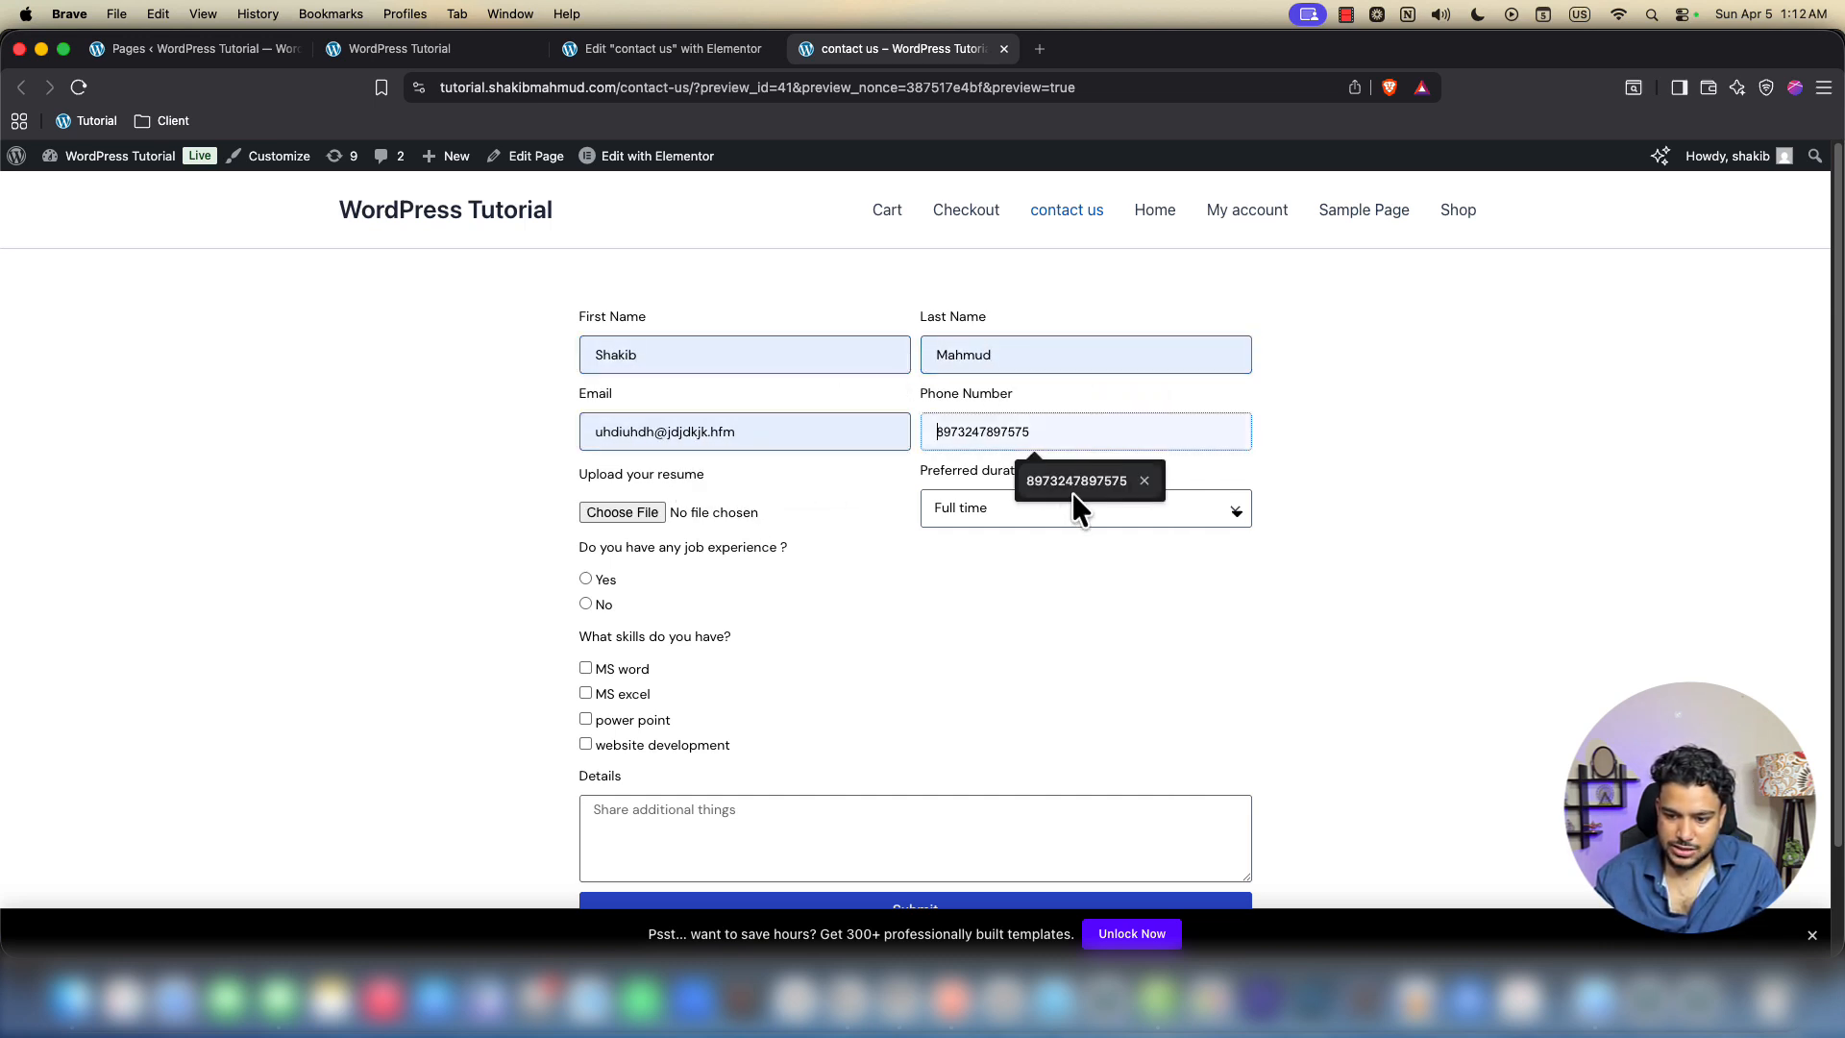
click(1072, 491)
Choose part time duration, No job experience, and tick website development, MS word, power point skills
click(1034, 509)
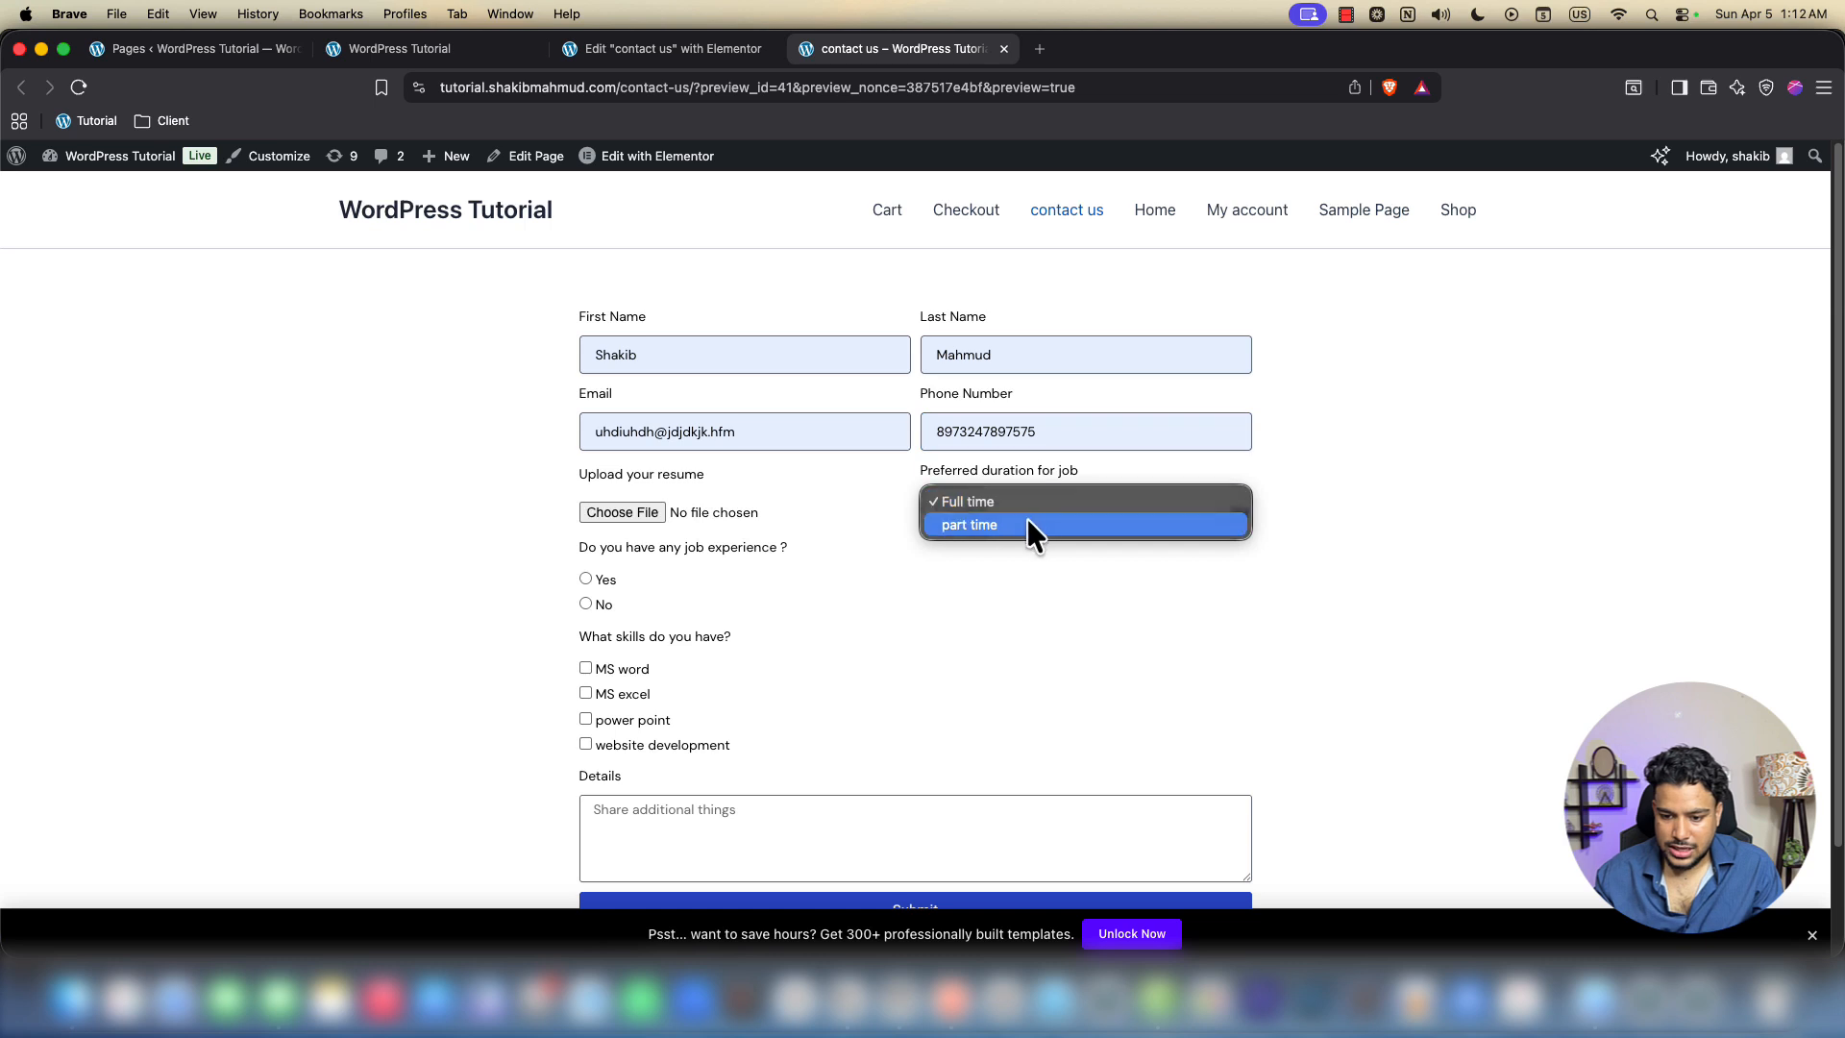
click(1026, 521)
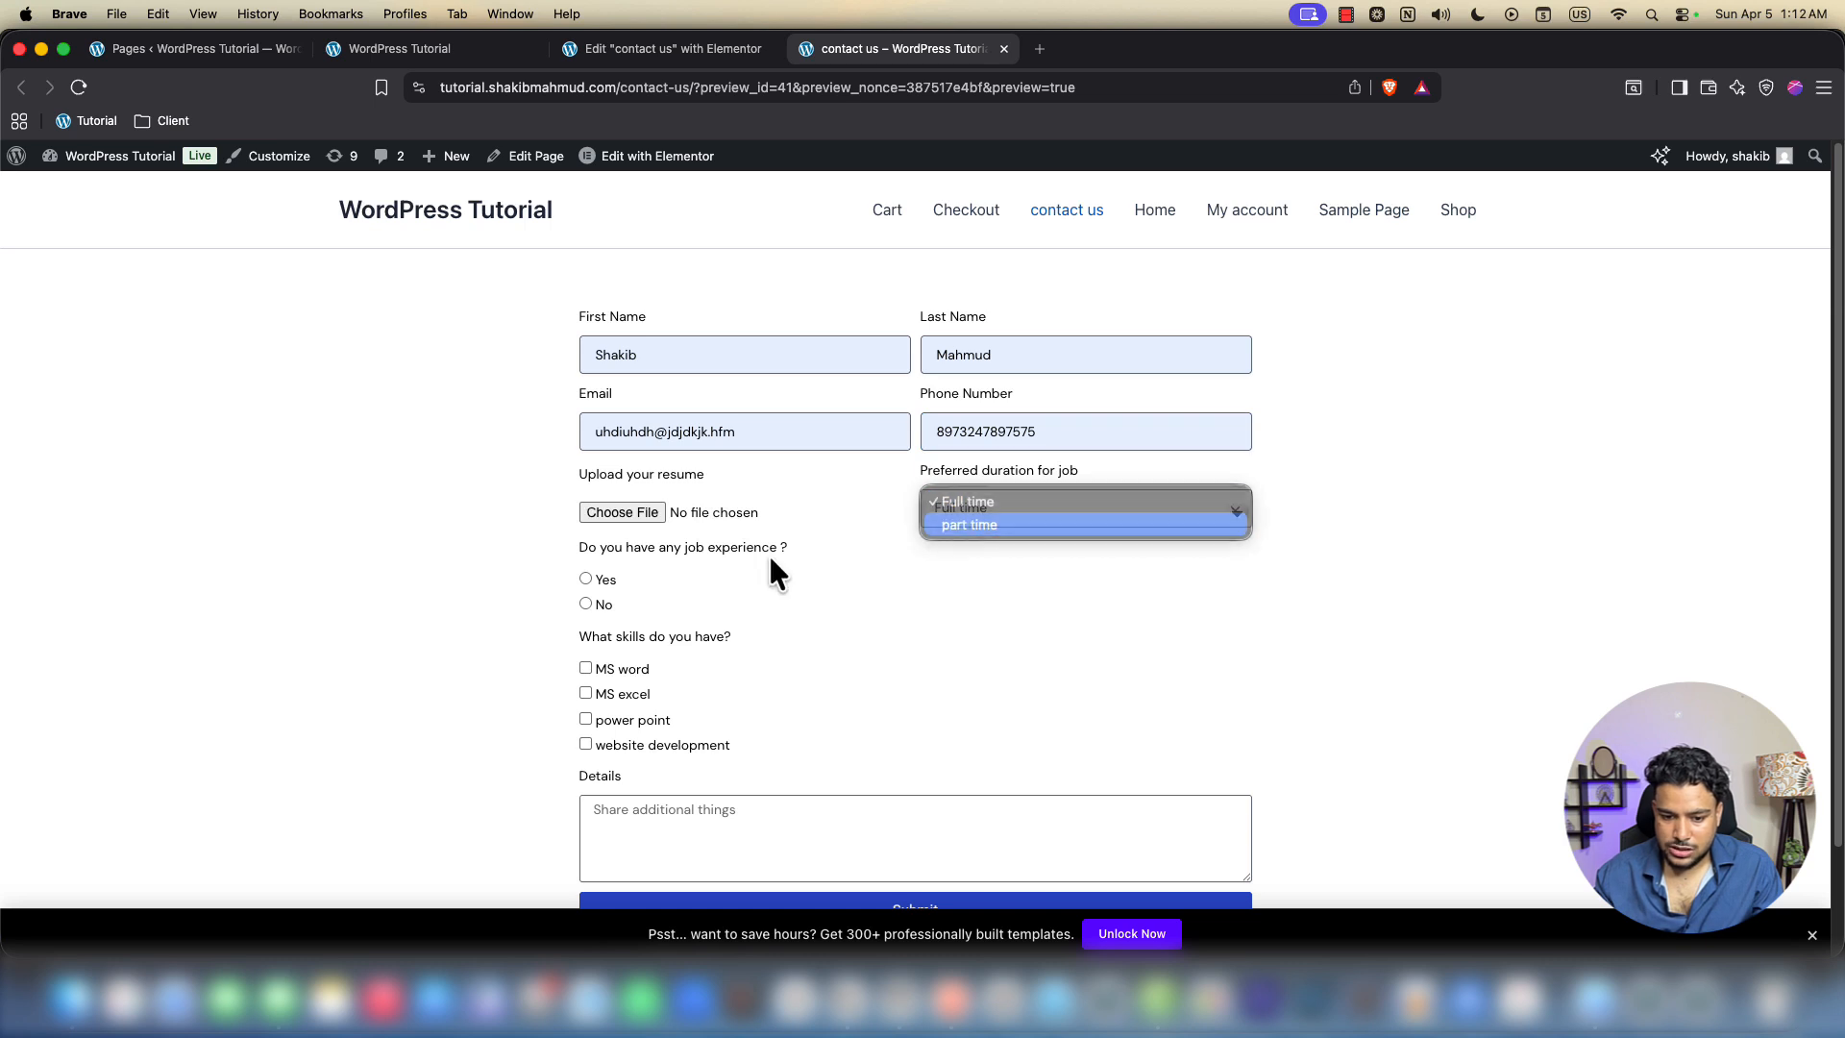
click(599, 604)
scroll(615, 615, down, 3)
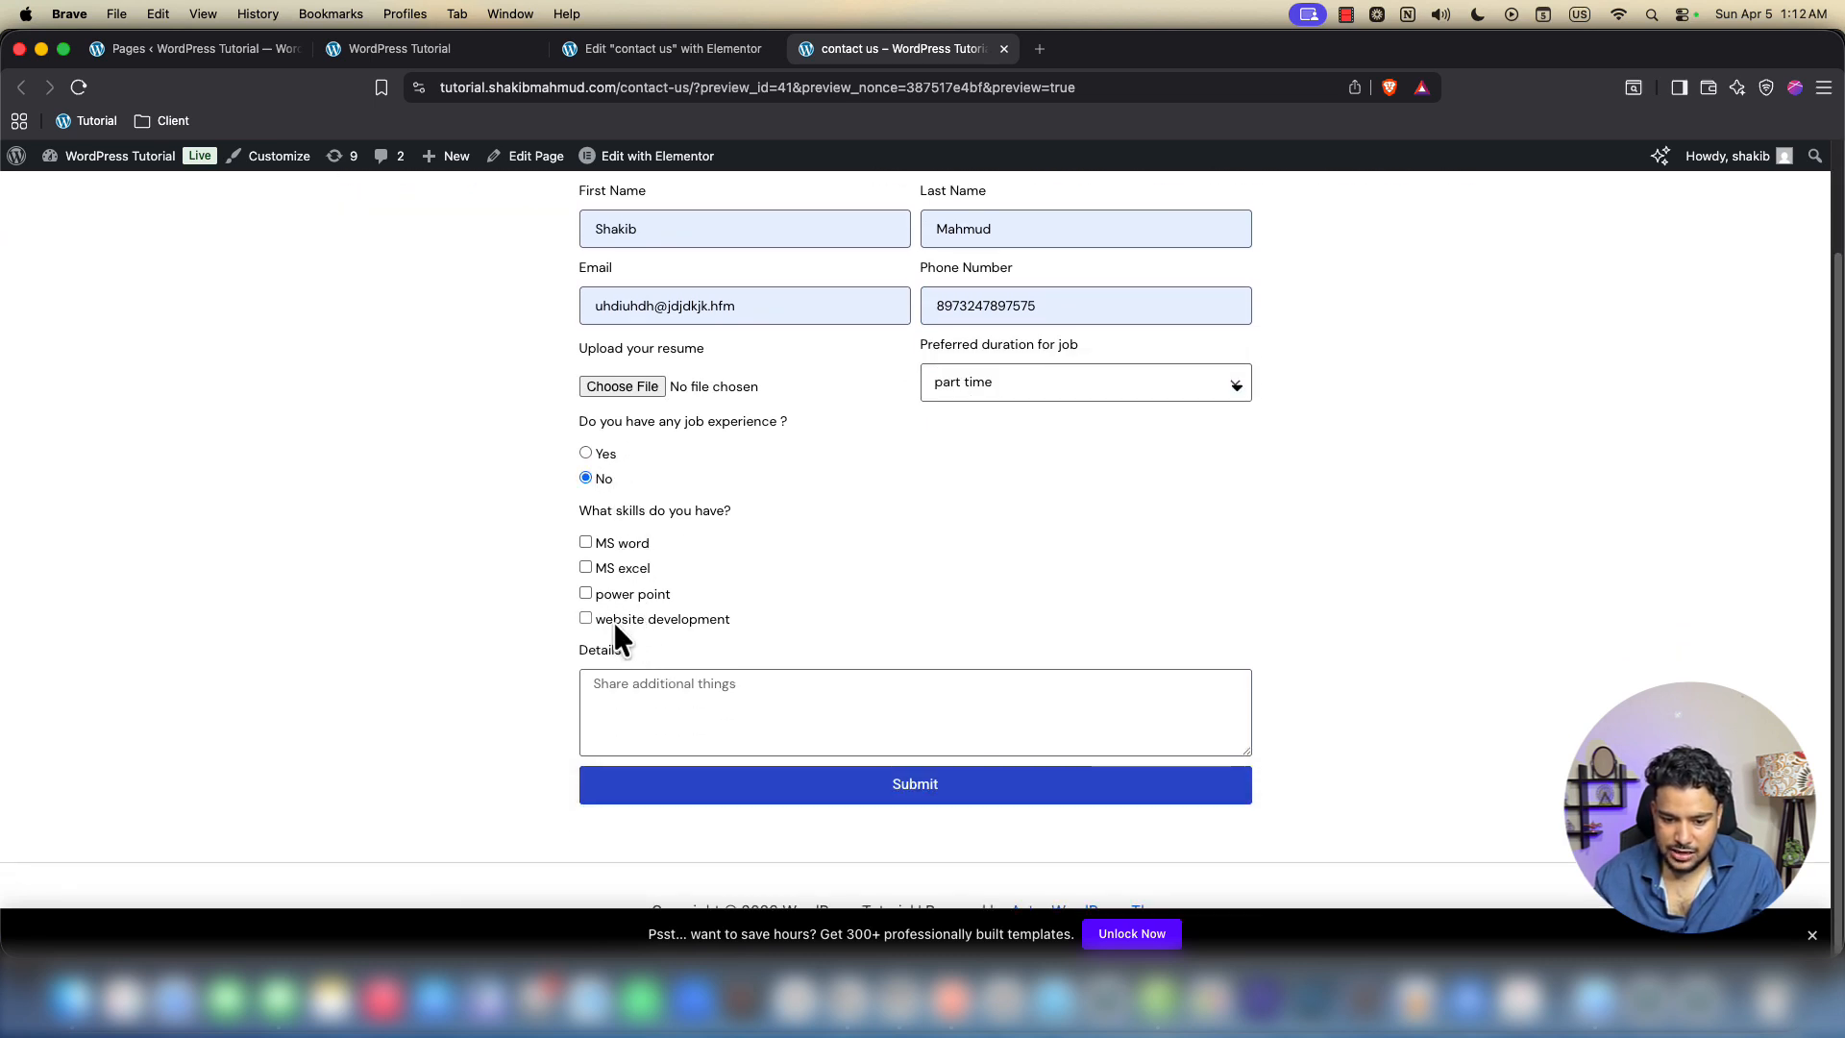
click(614, 619)
click(598, 549)
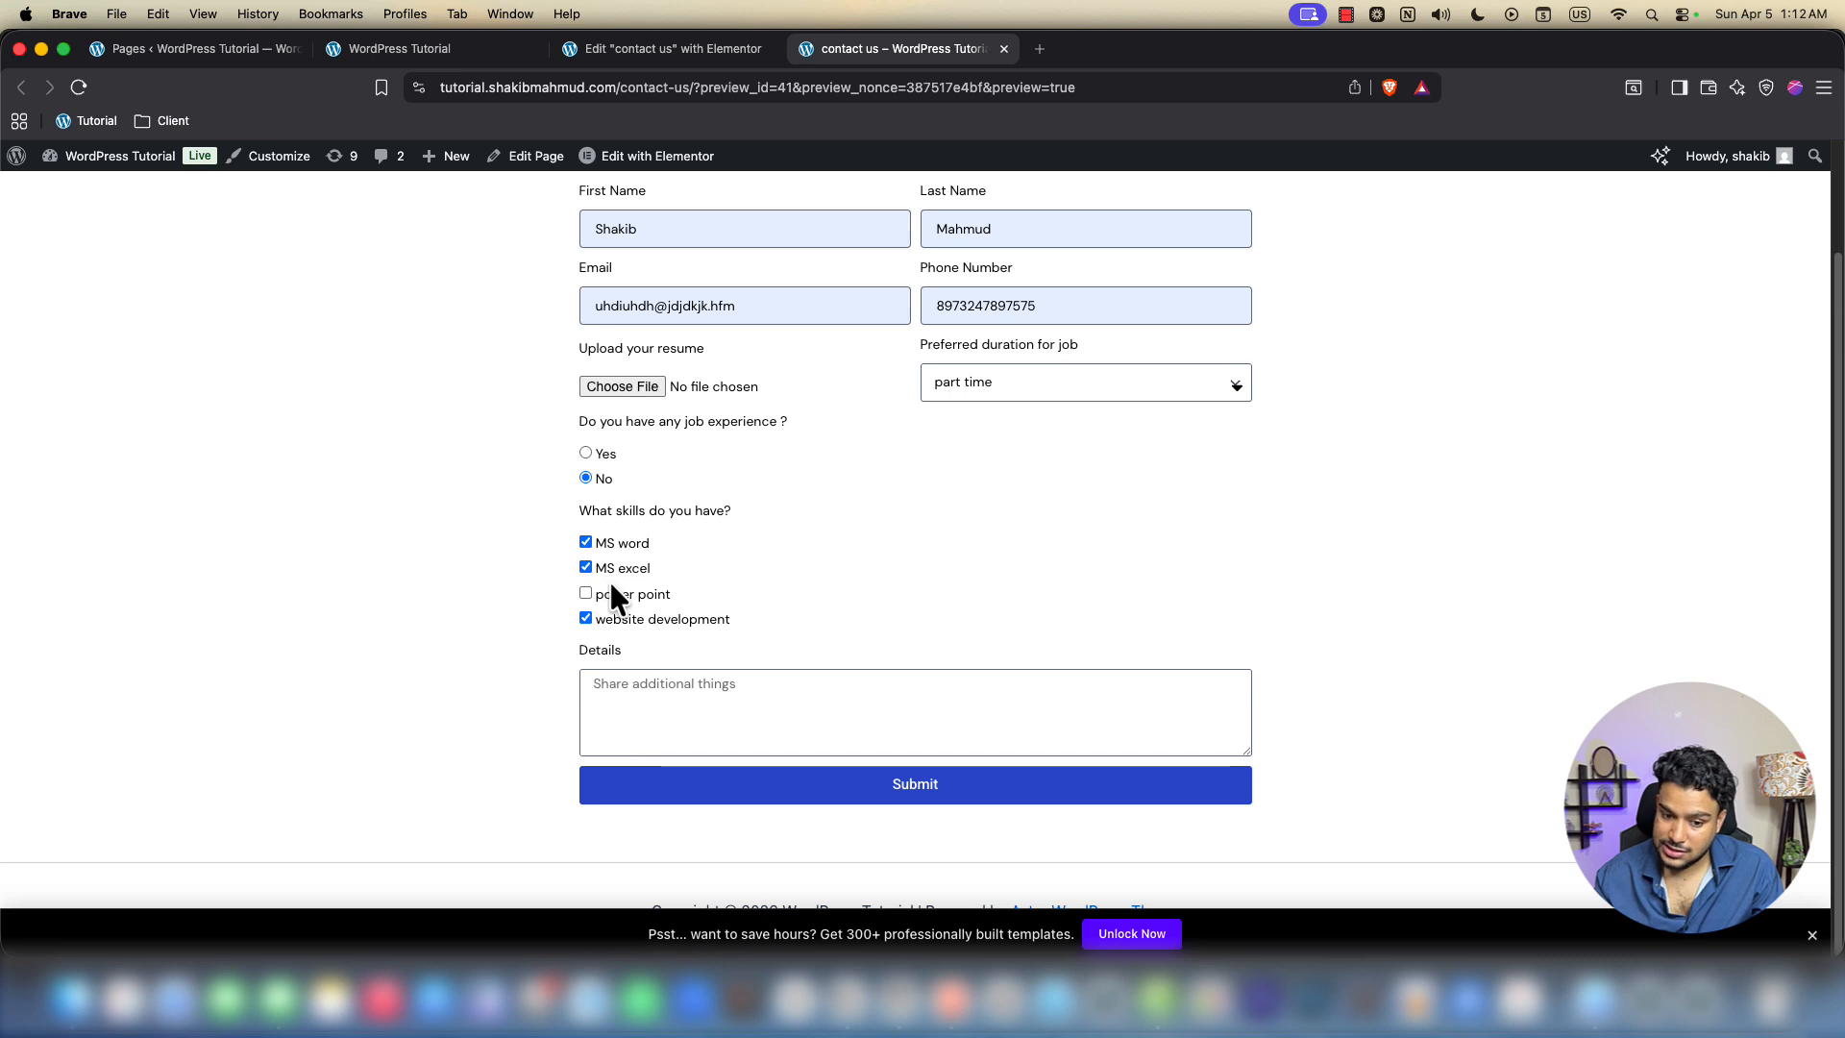
click(611, 594)
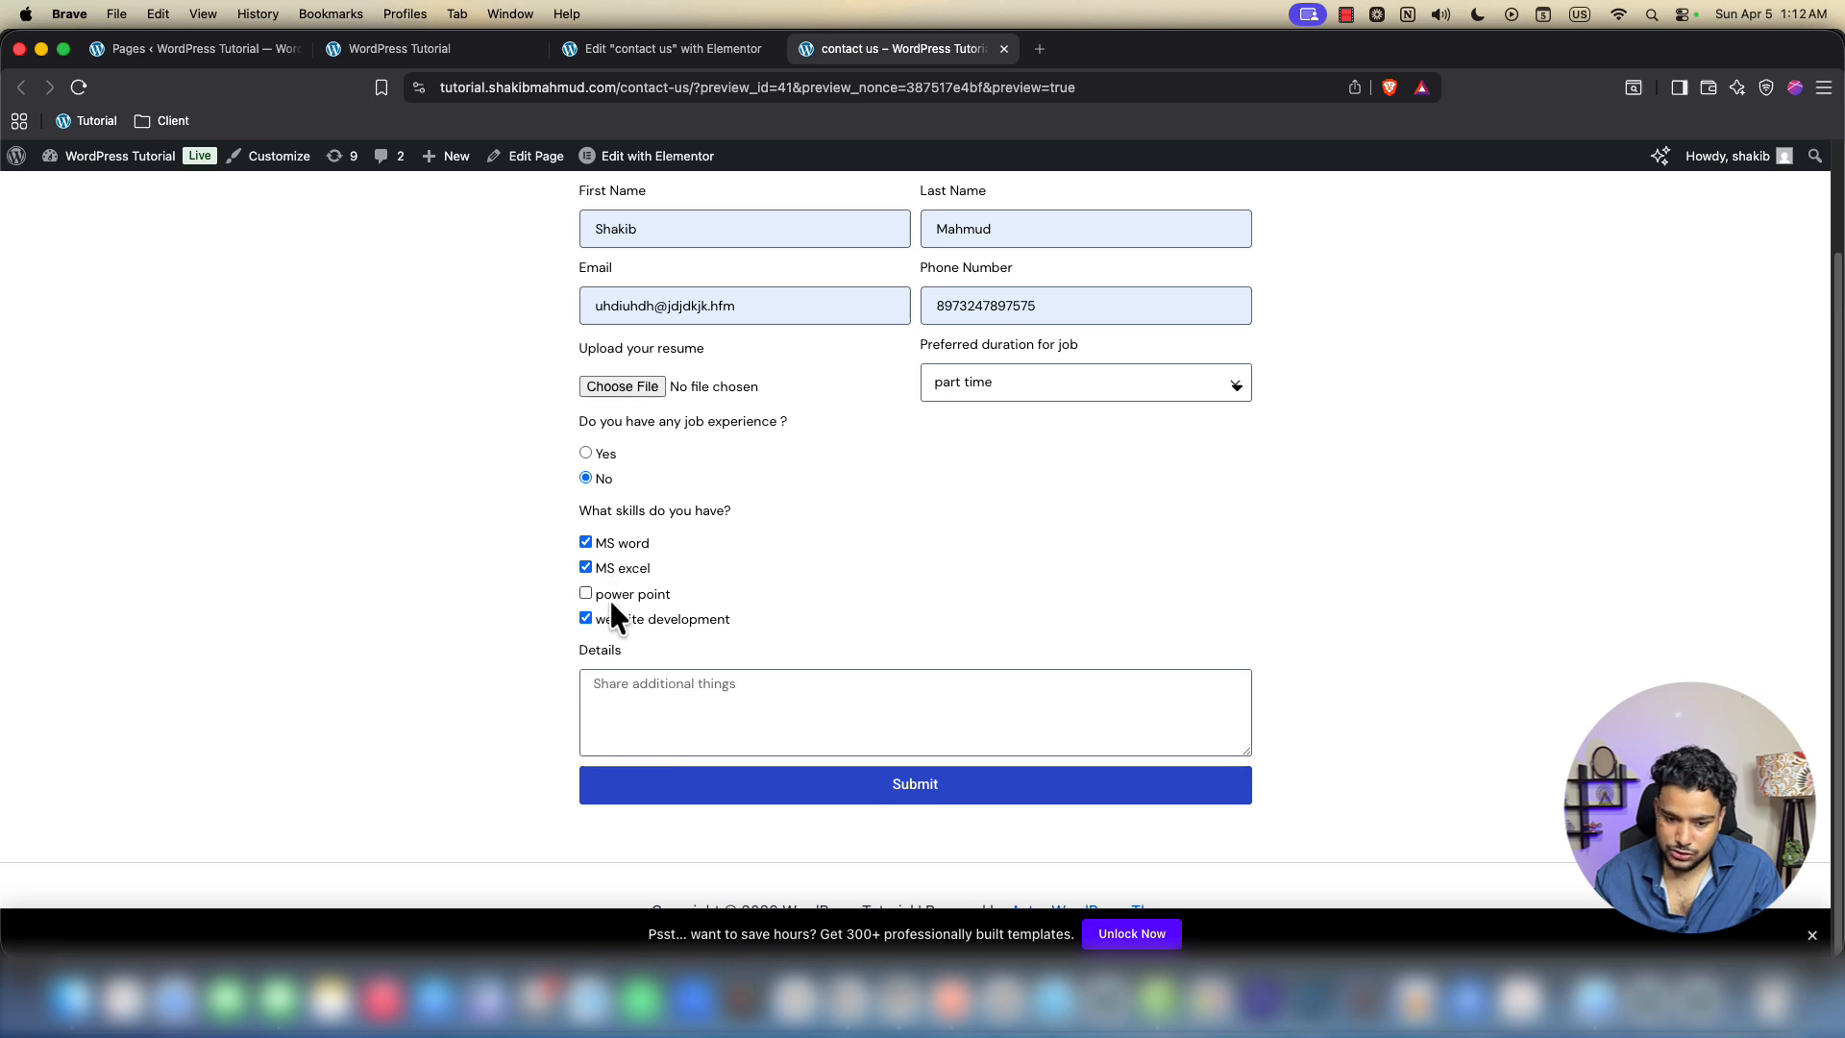
Enter 'Nothing' in Details and submit the test application
click(645, 693)
text(Nothin)
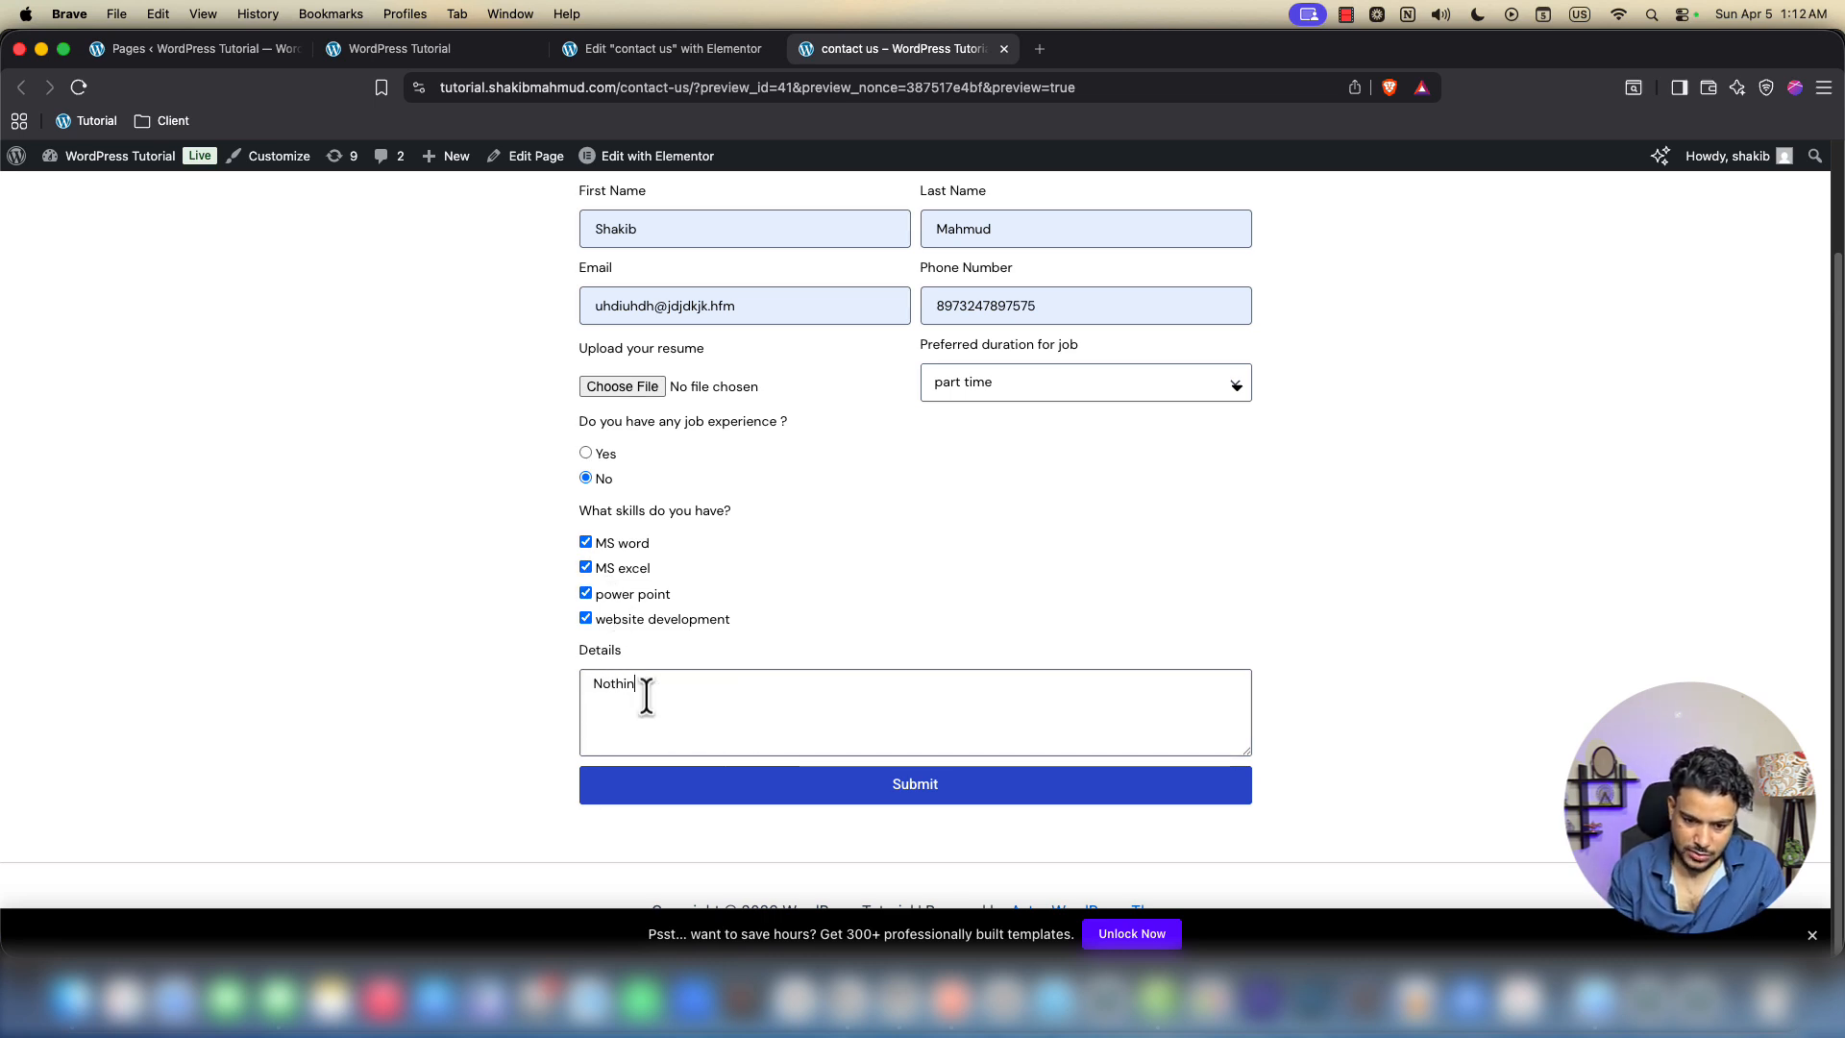
text(g)
click(930, 786)
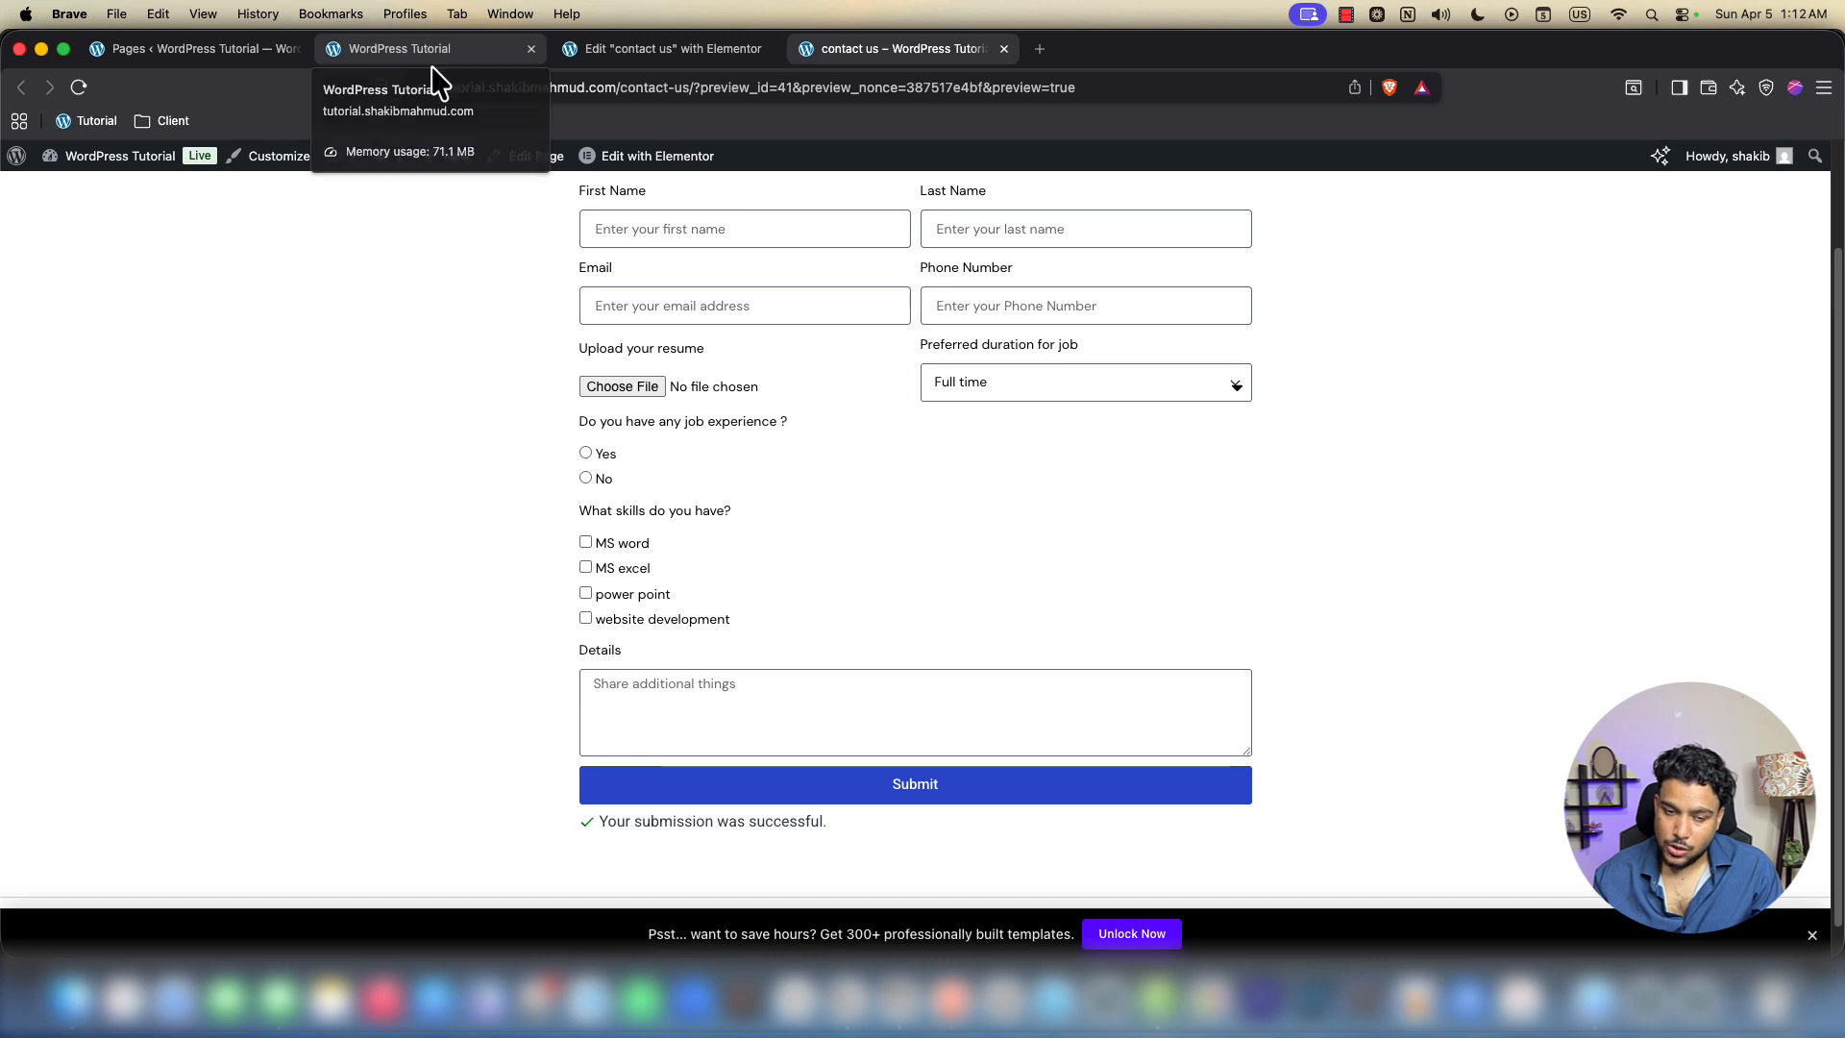
Open Elementor Submissions and view the full details of submission #1
click(188, 54)
scroll(144, 383, up, 3)
mouse_move(46, 277)
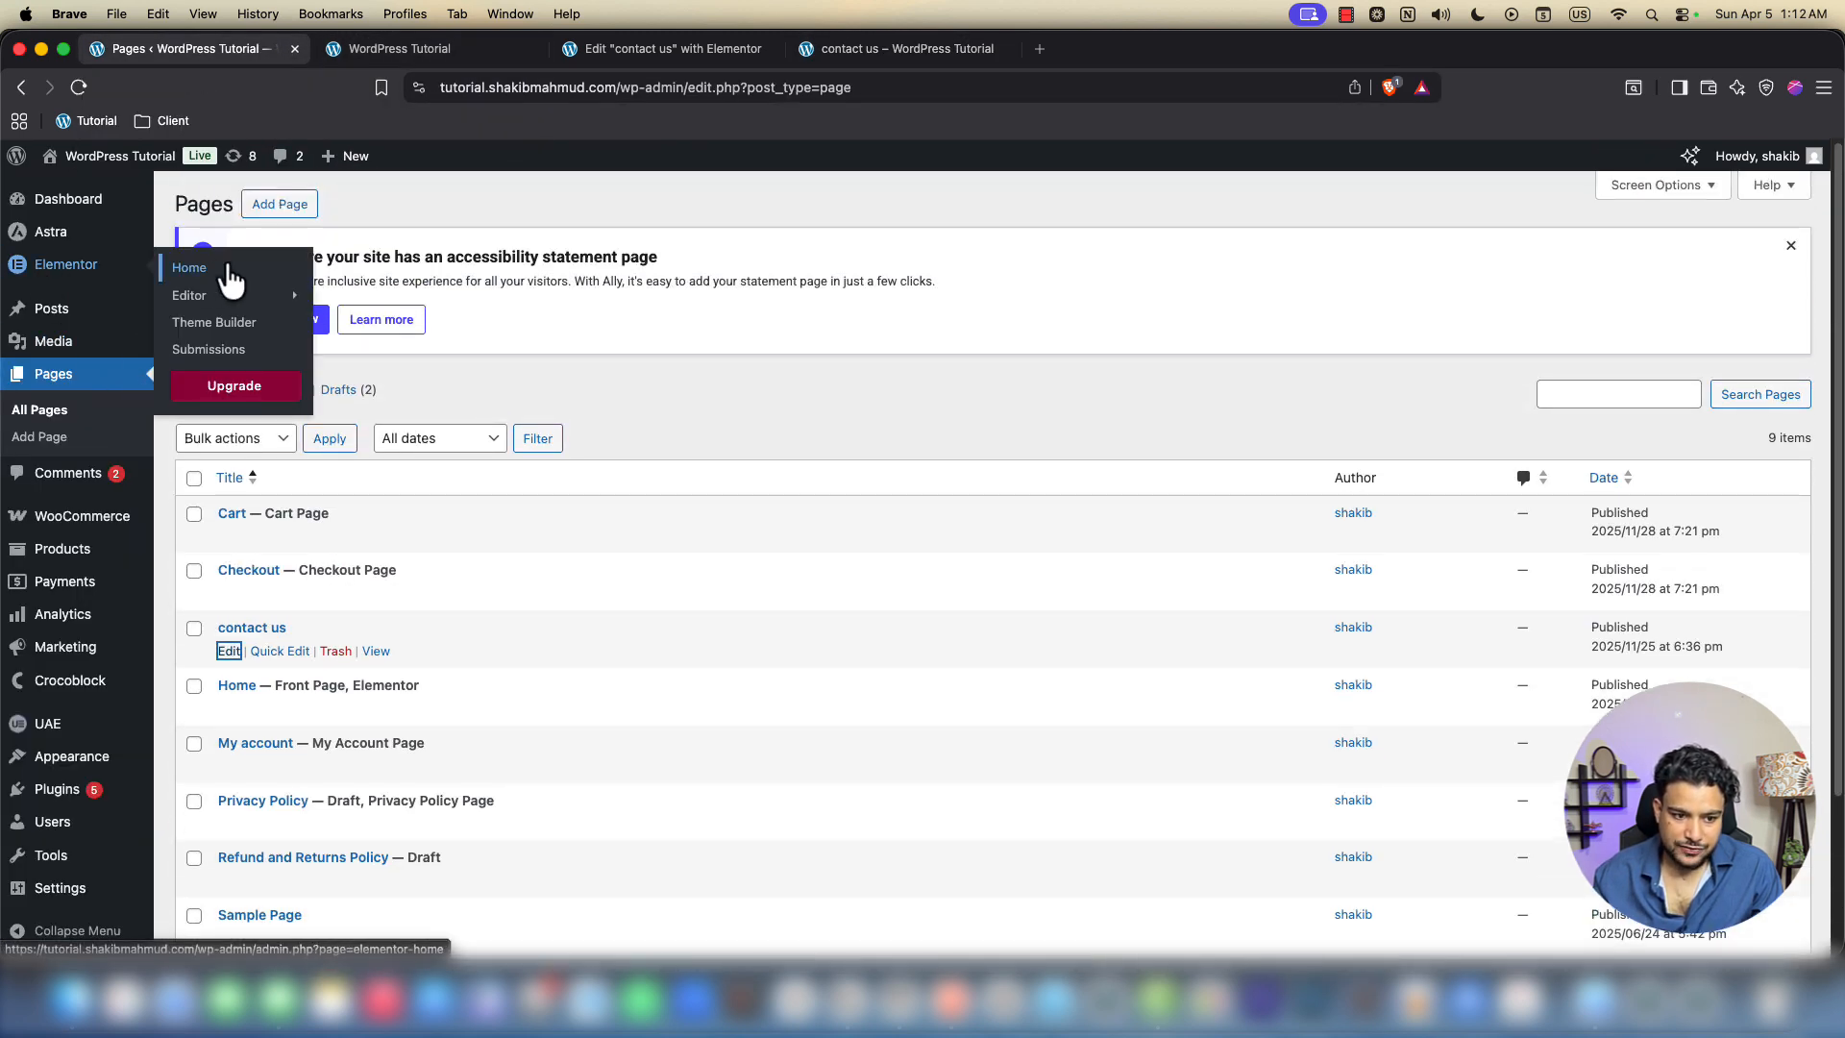
click(240, 351)
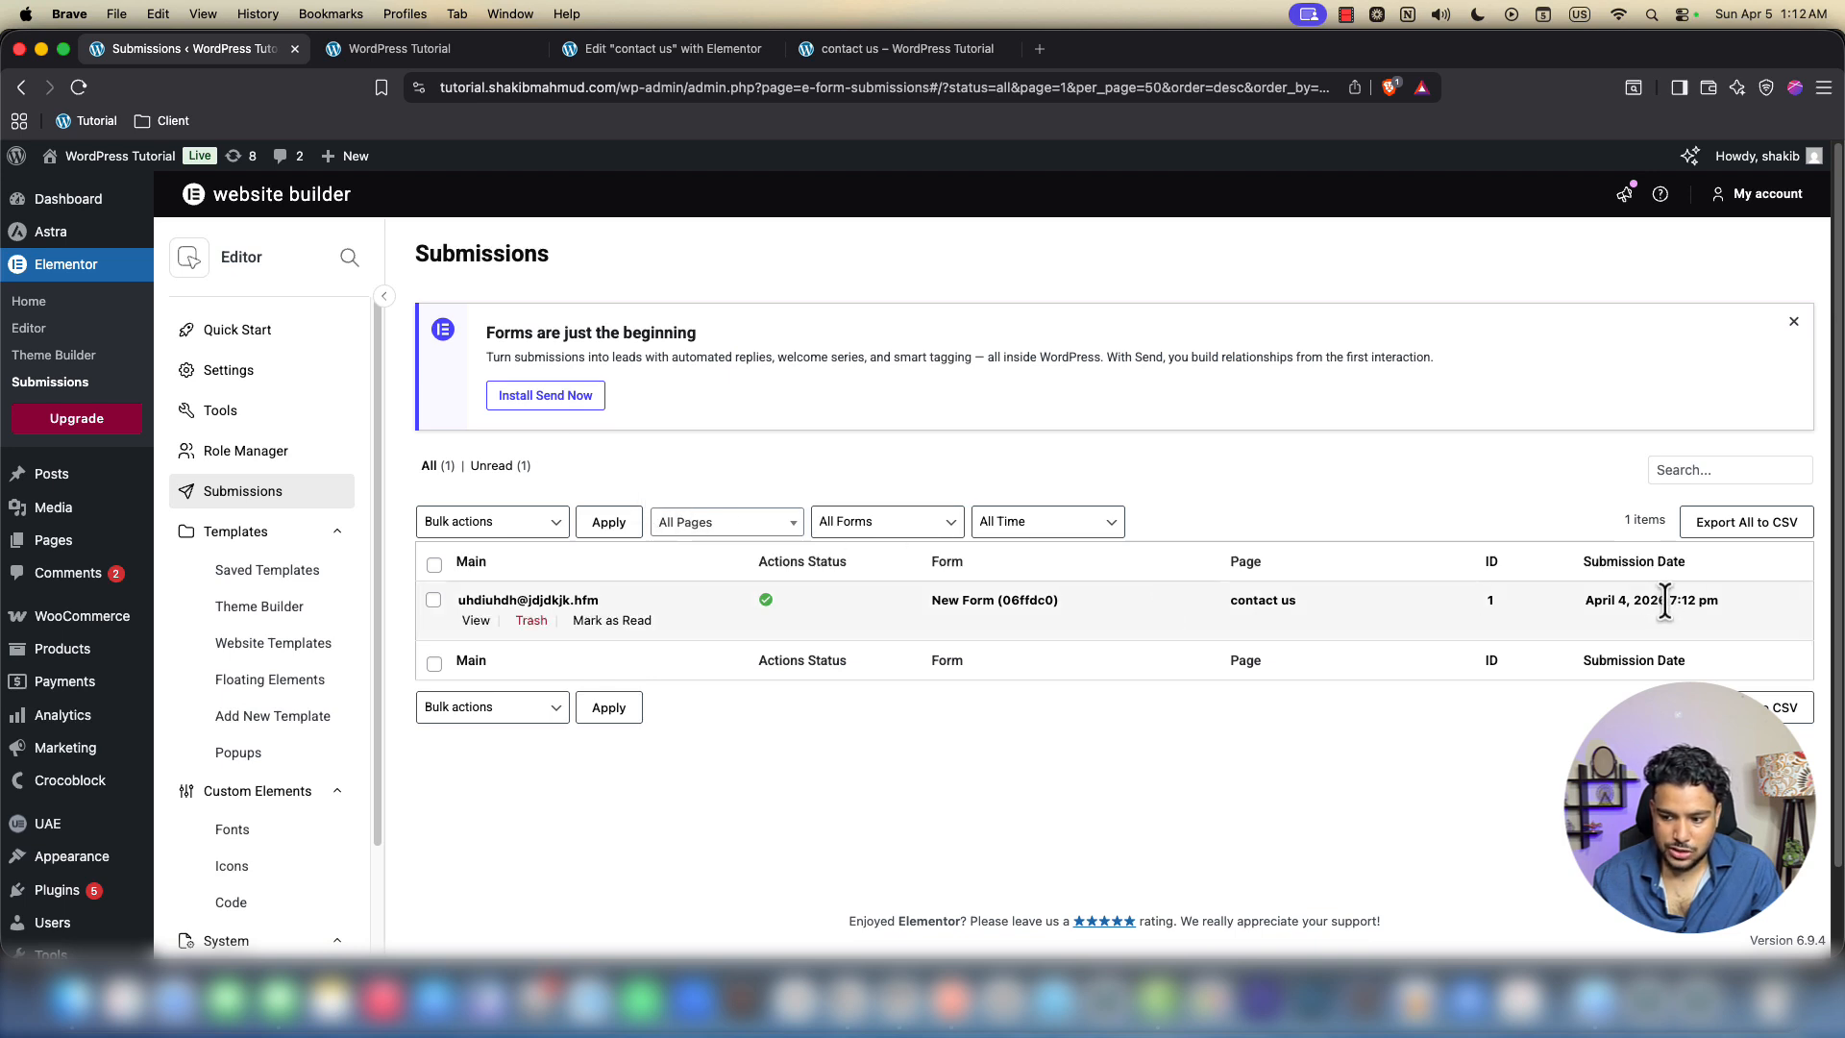
drag(1671, 602, 1717, 601)
click(1265, 474)
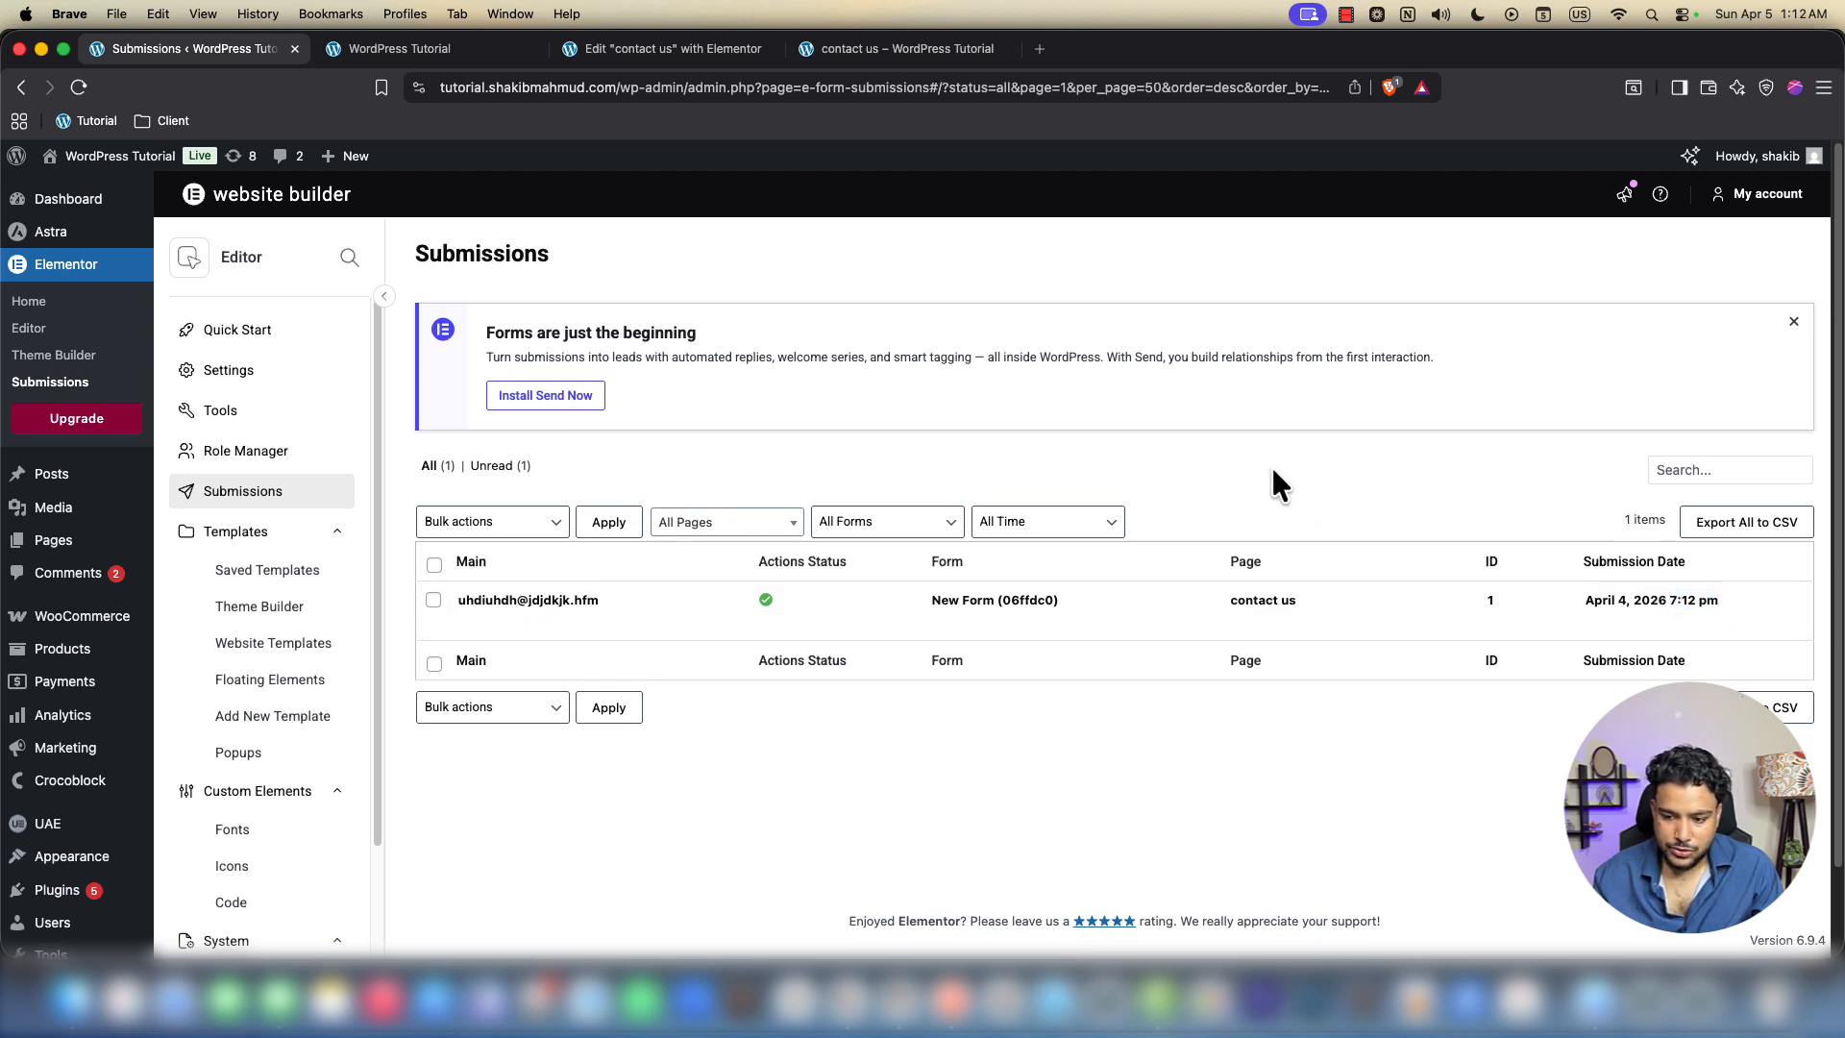
click(486, 619)
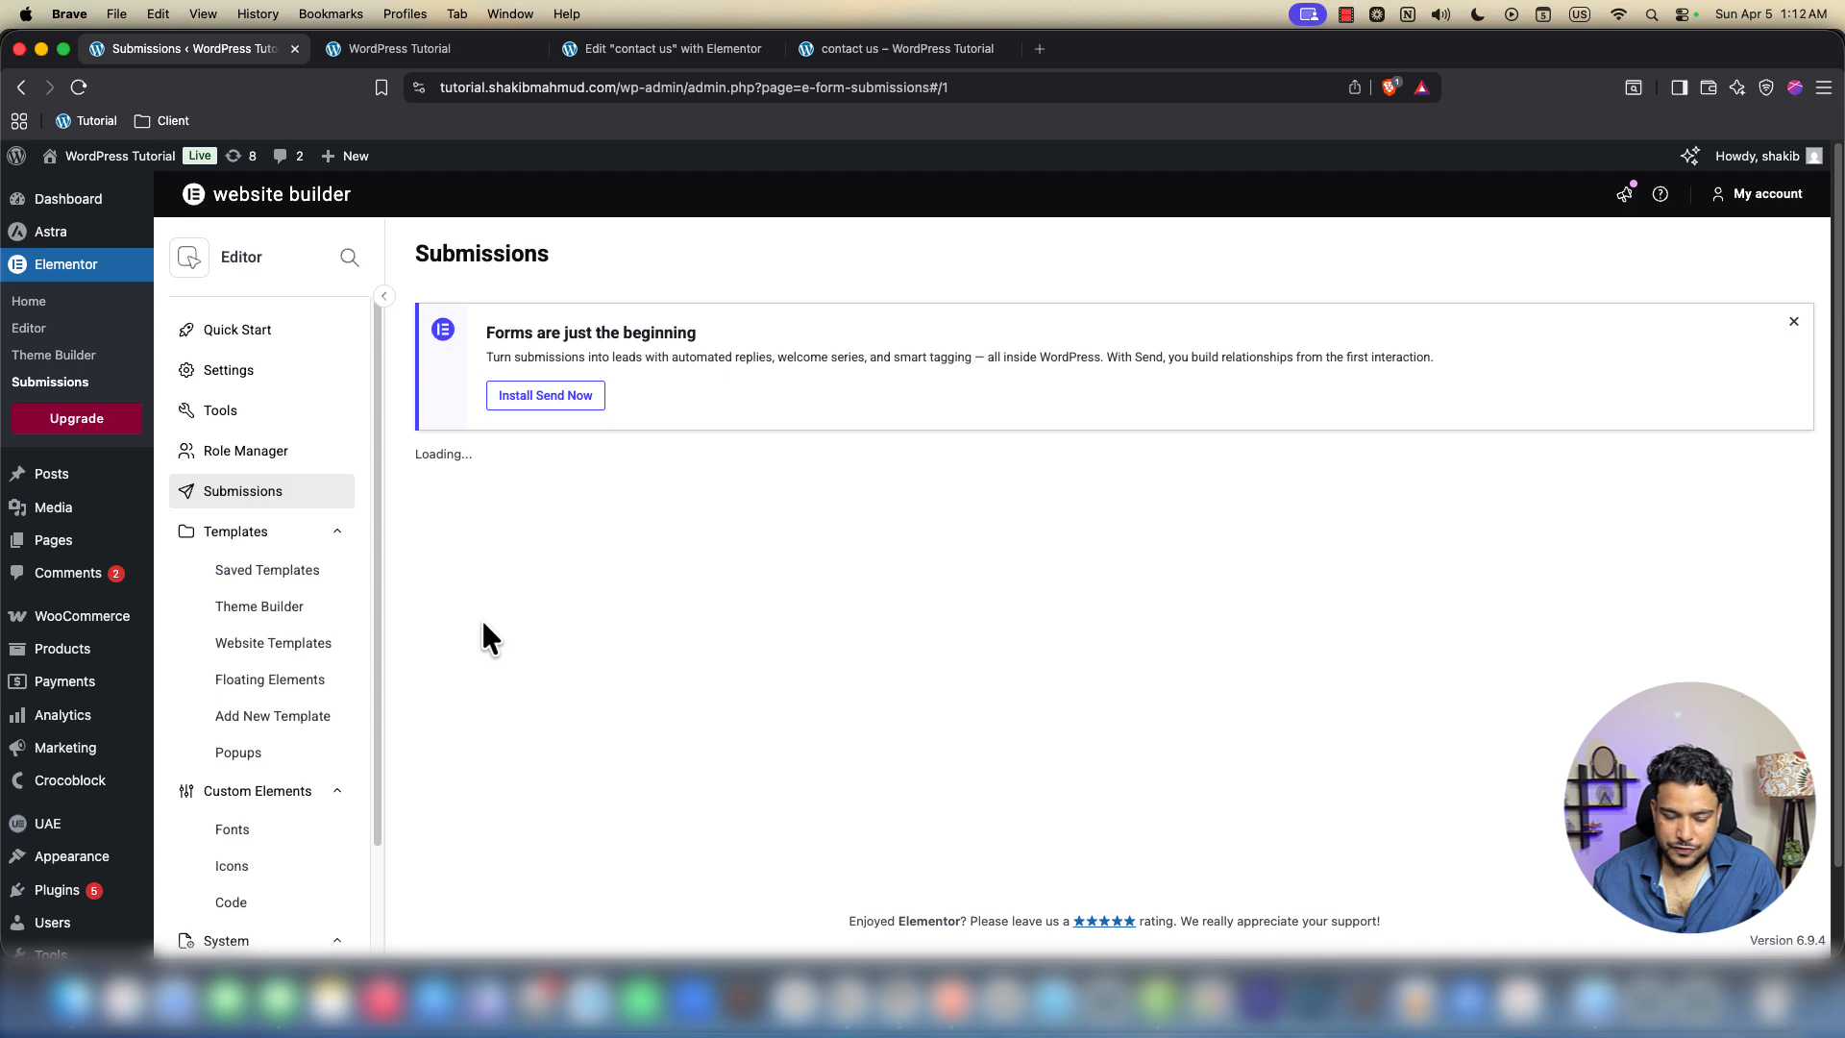
Check the submitted first name and phone number against the contact us form
scroll(500, 552, down, 1)
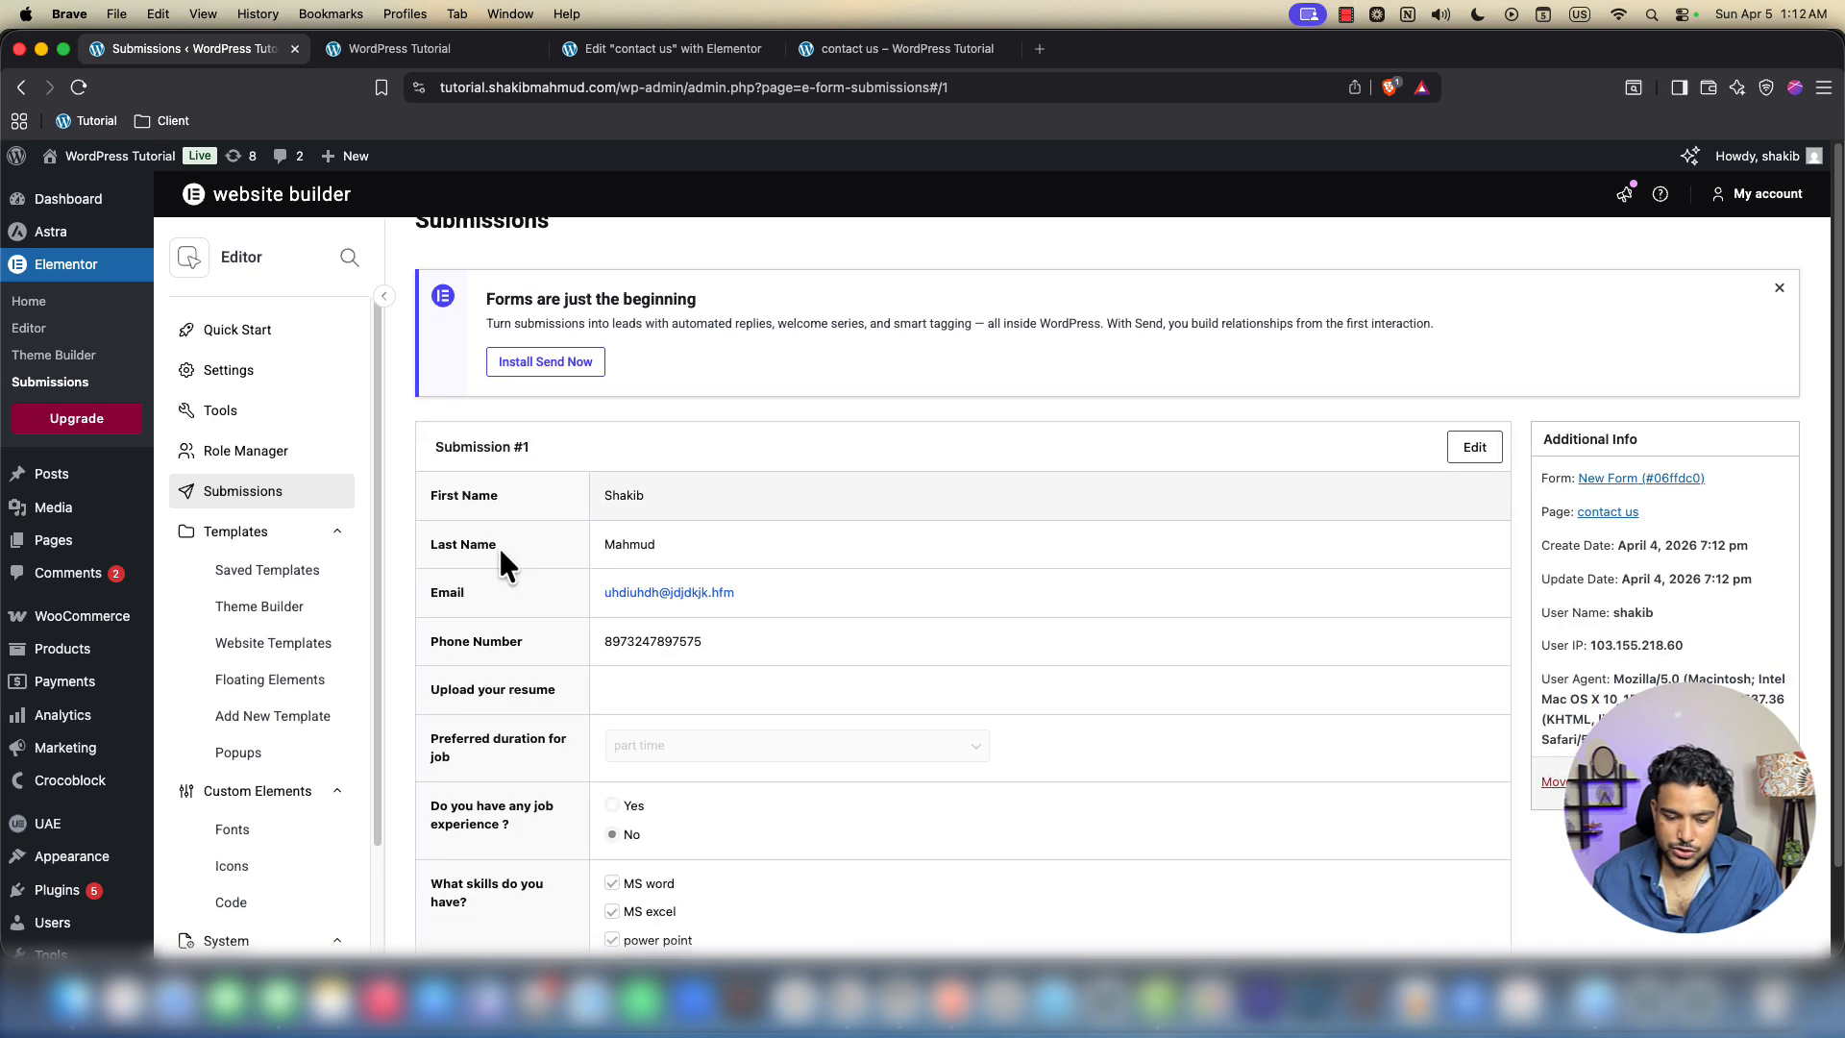
double_click(651, 501)
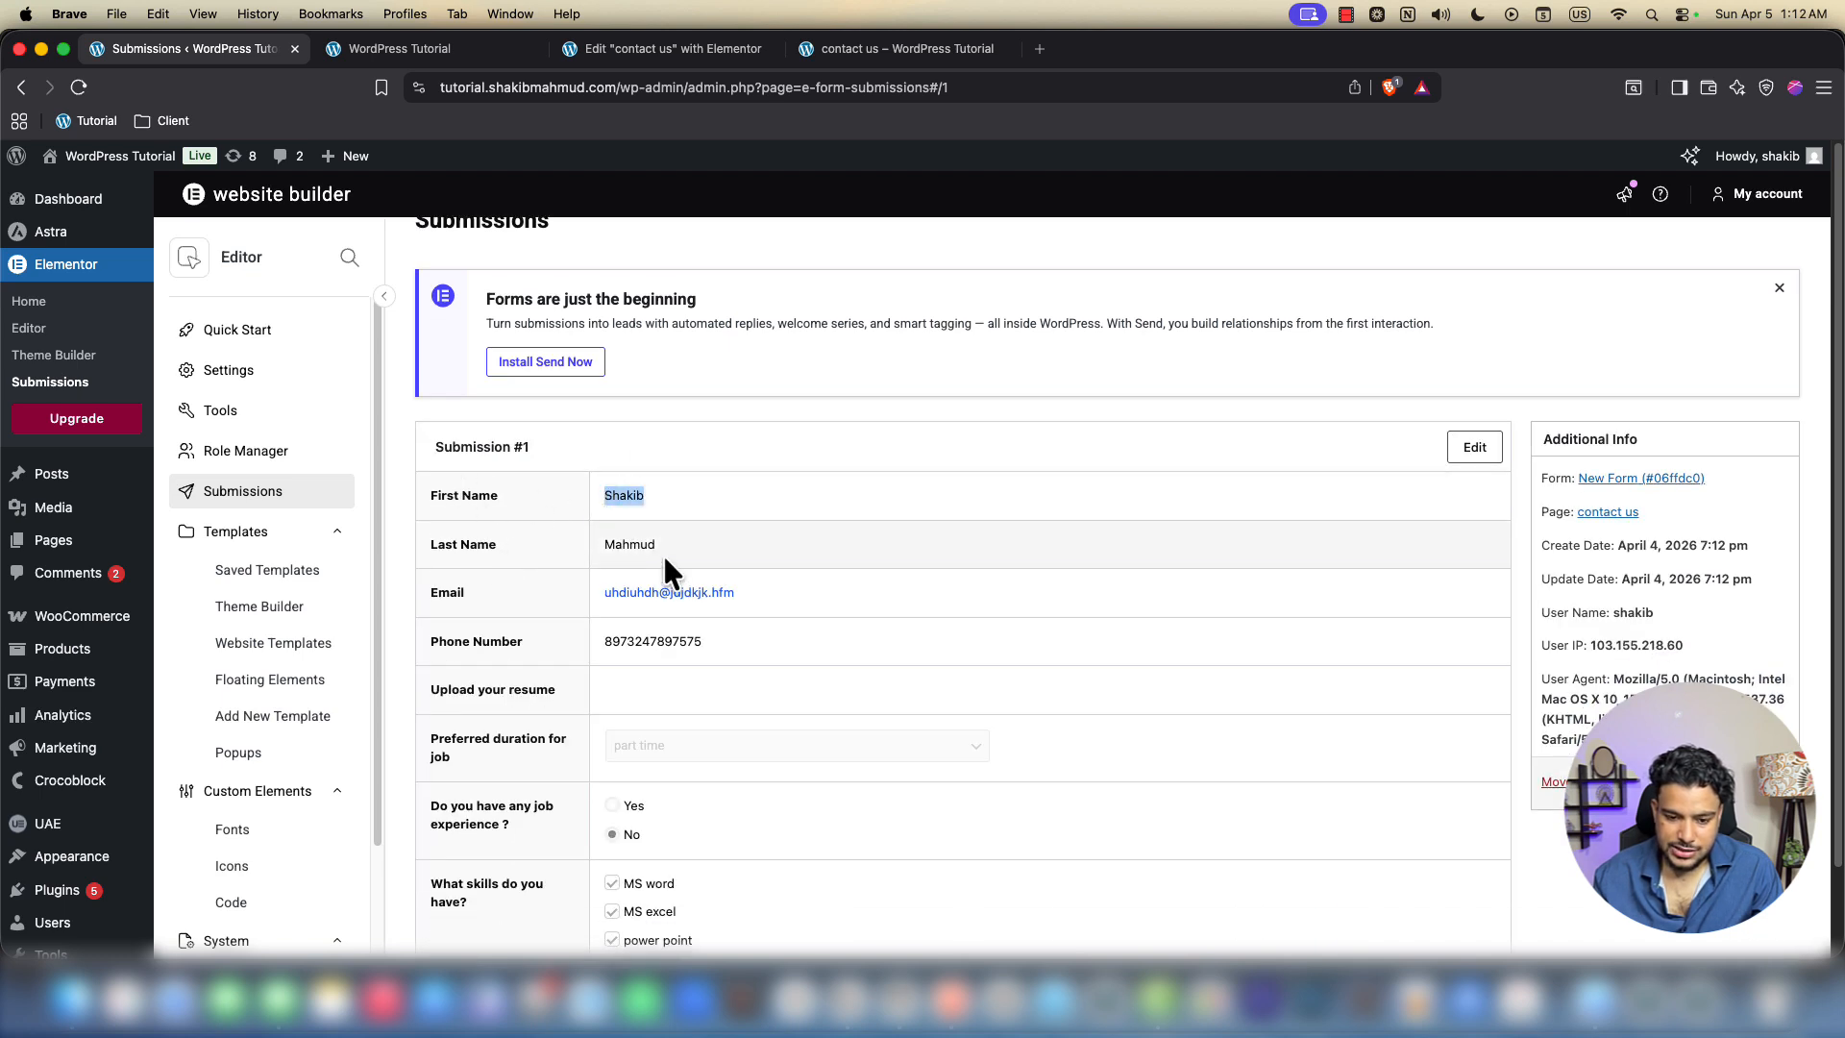
double_click(615, 641)
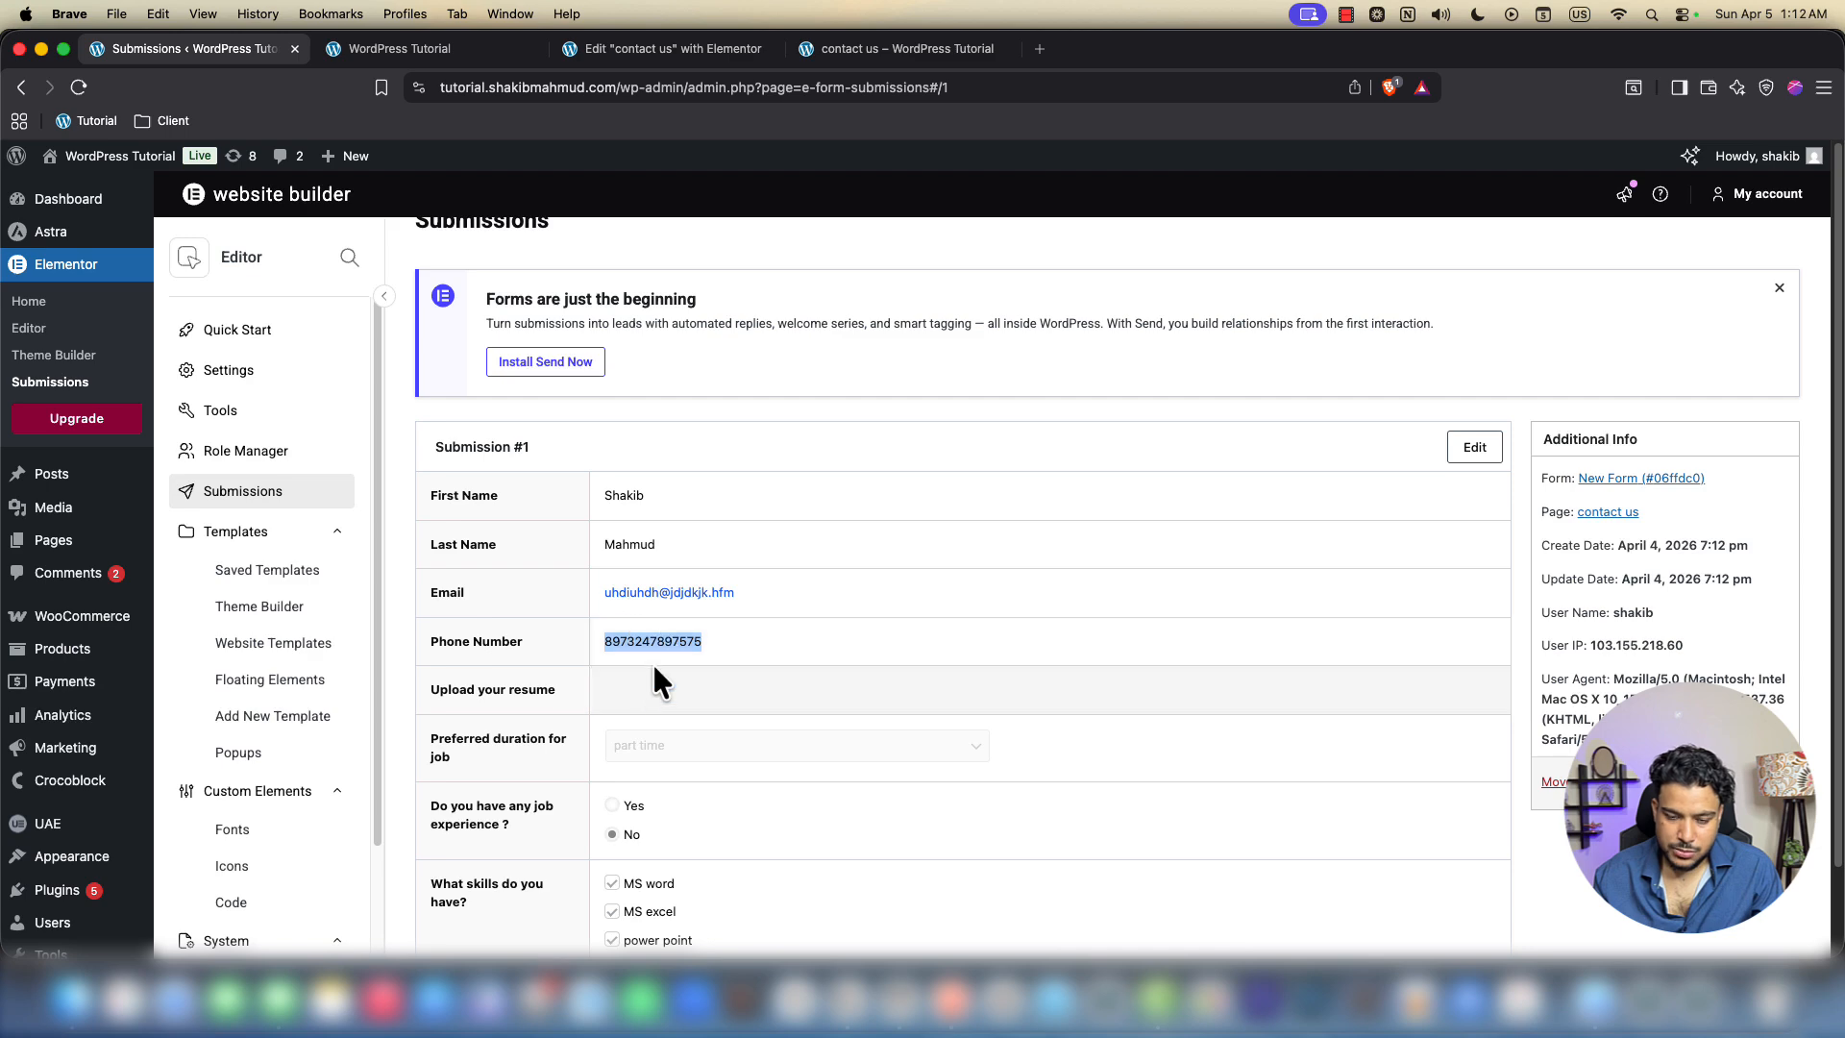
click(398, 48)
click(853, 49)
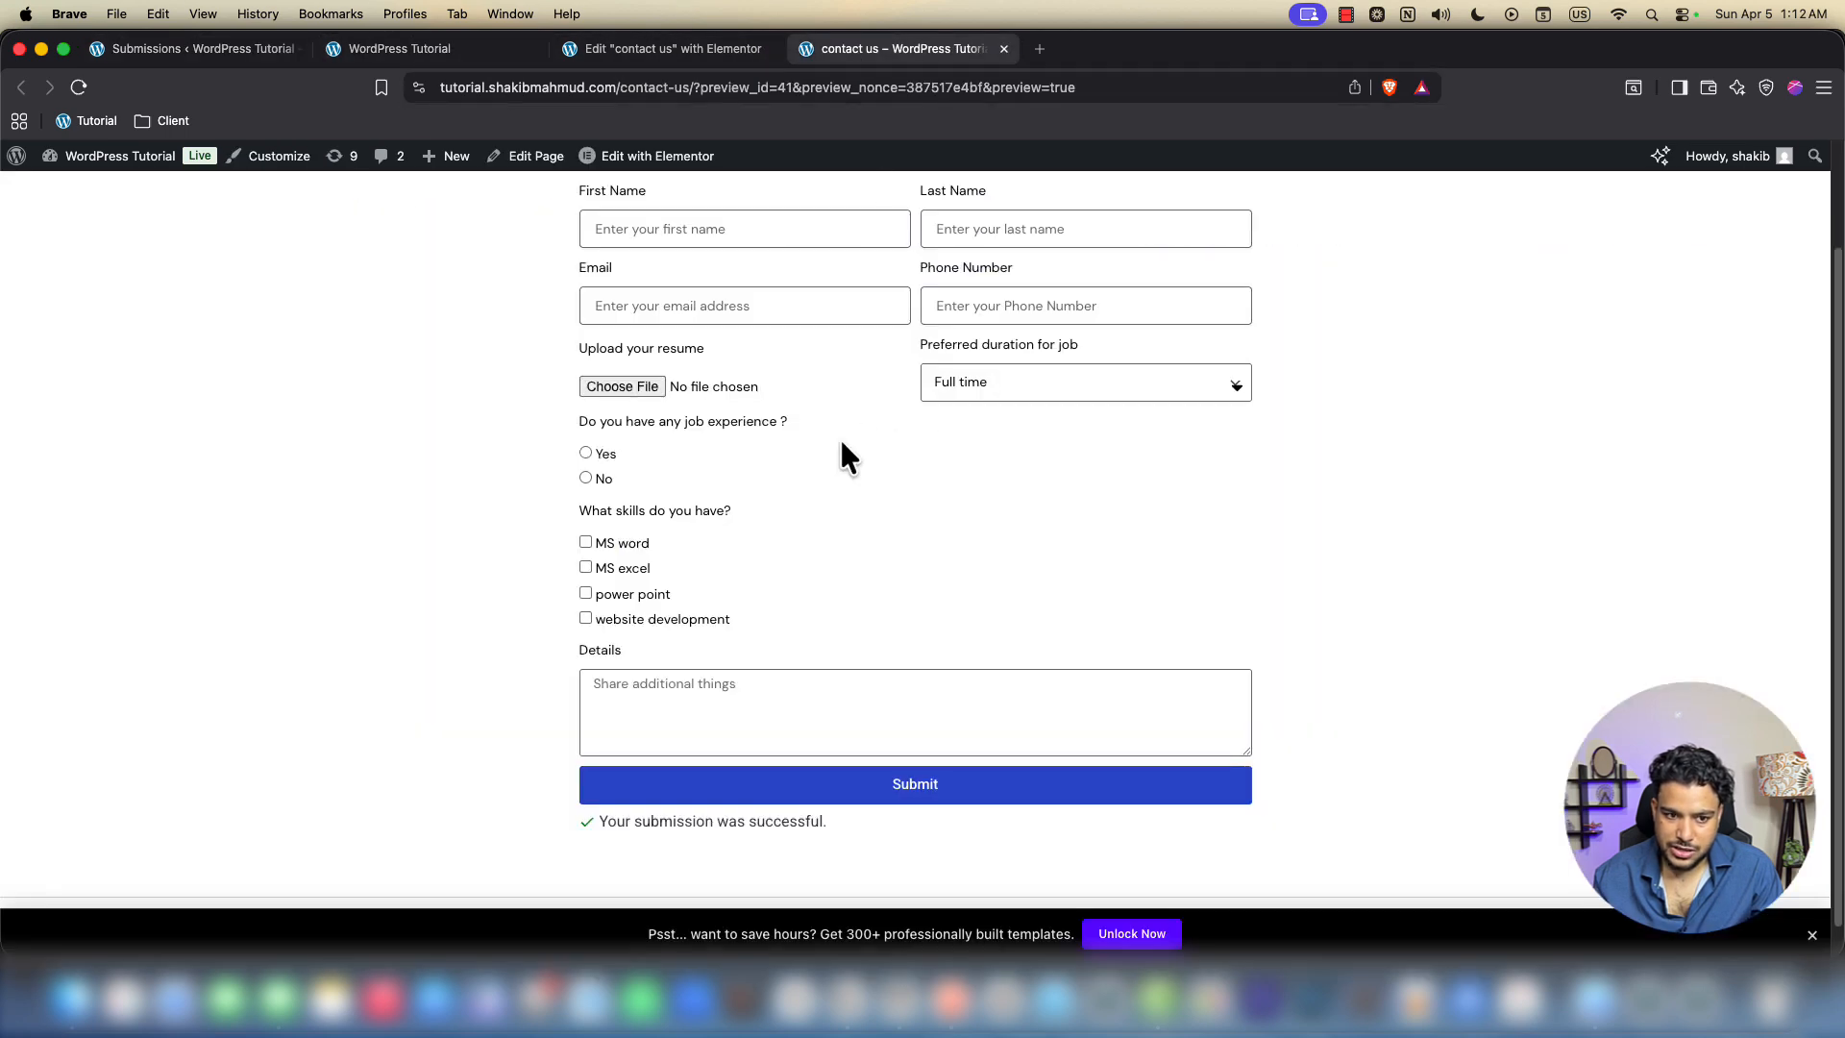
click(221, 52)
Review the submitted email address, then return to the contact us form editor
scroll(728, 463, down, 5)
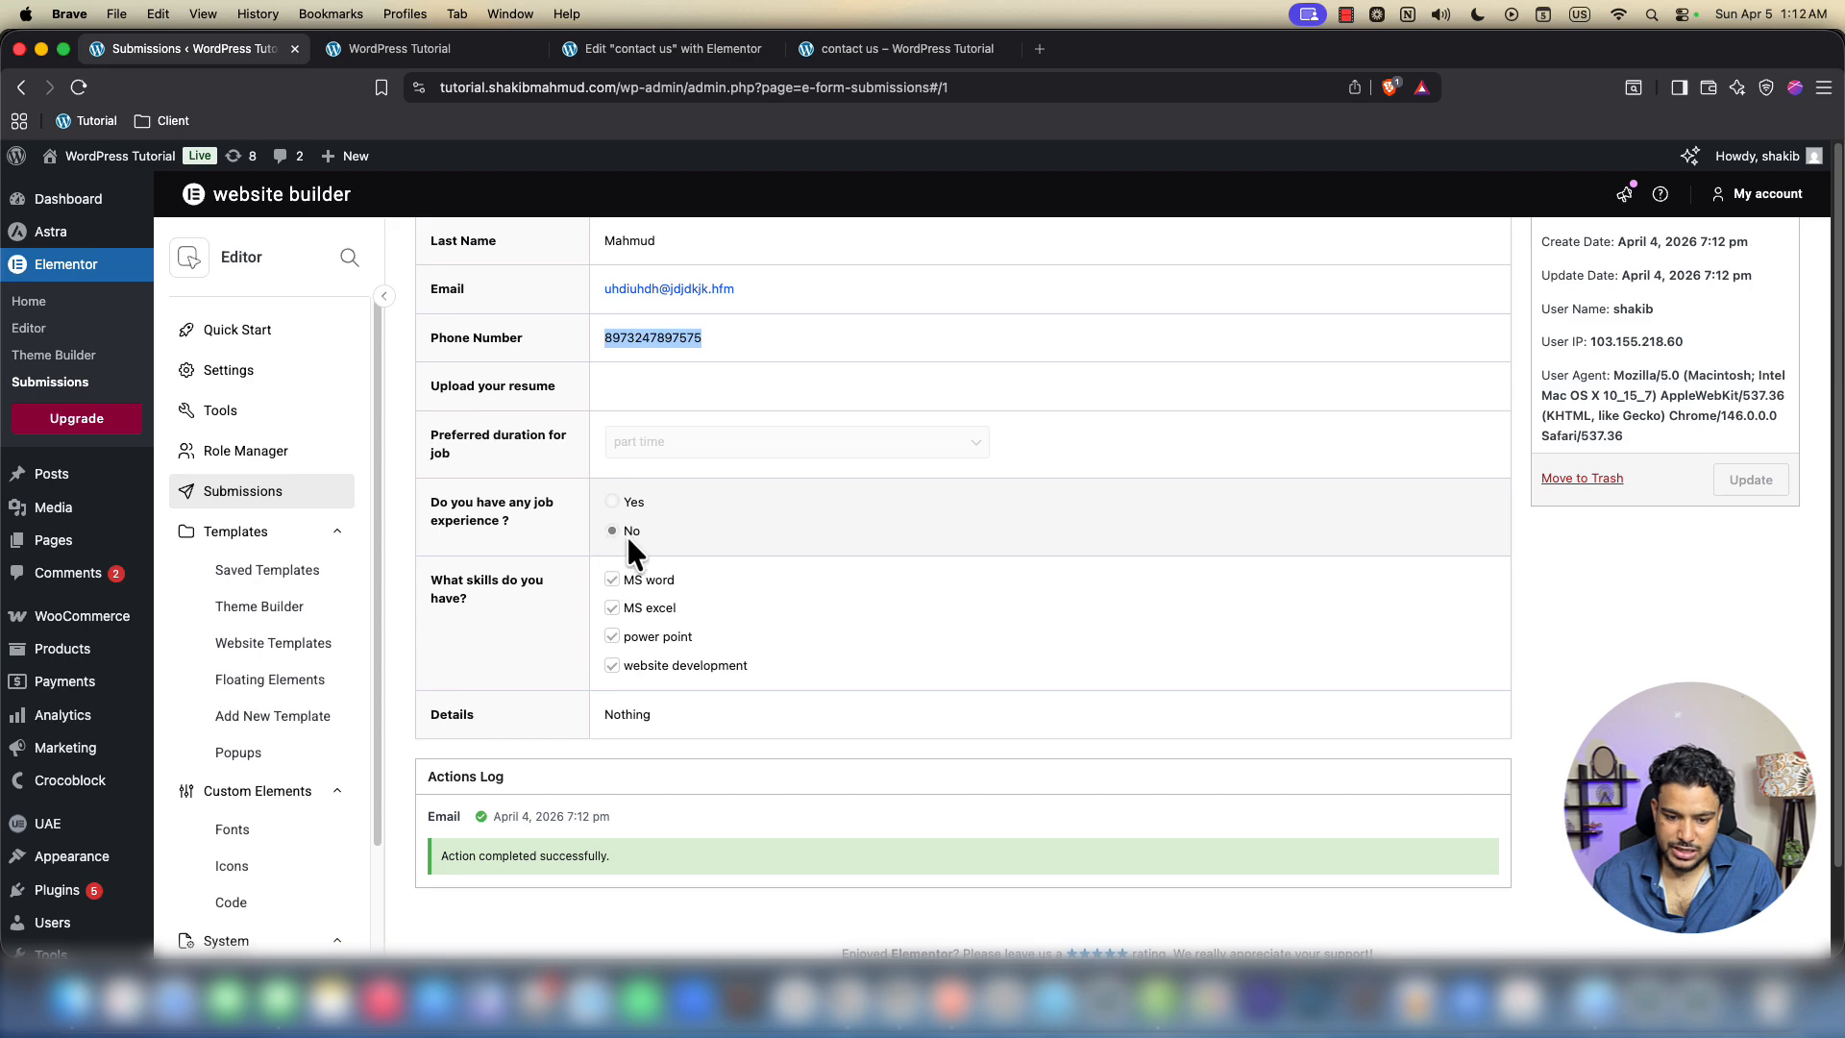
scroll(730, 694, up, 5)
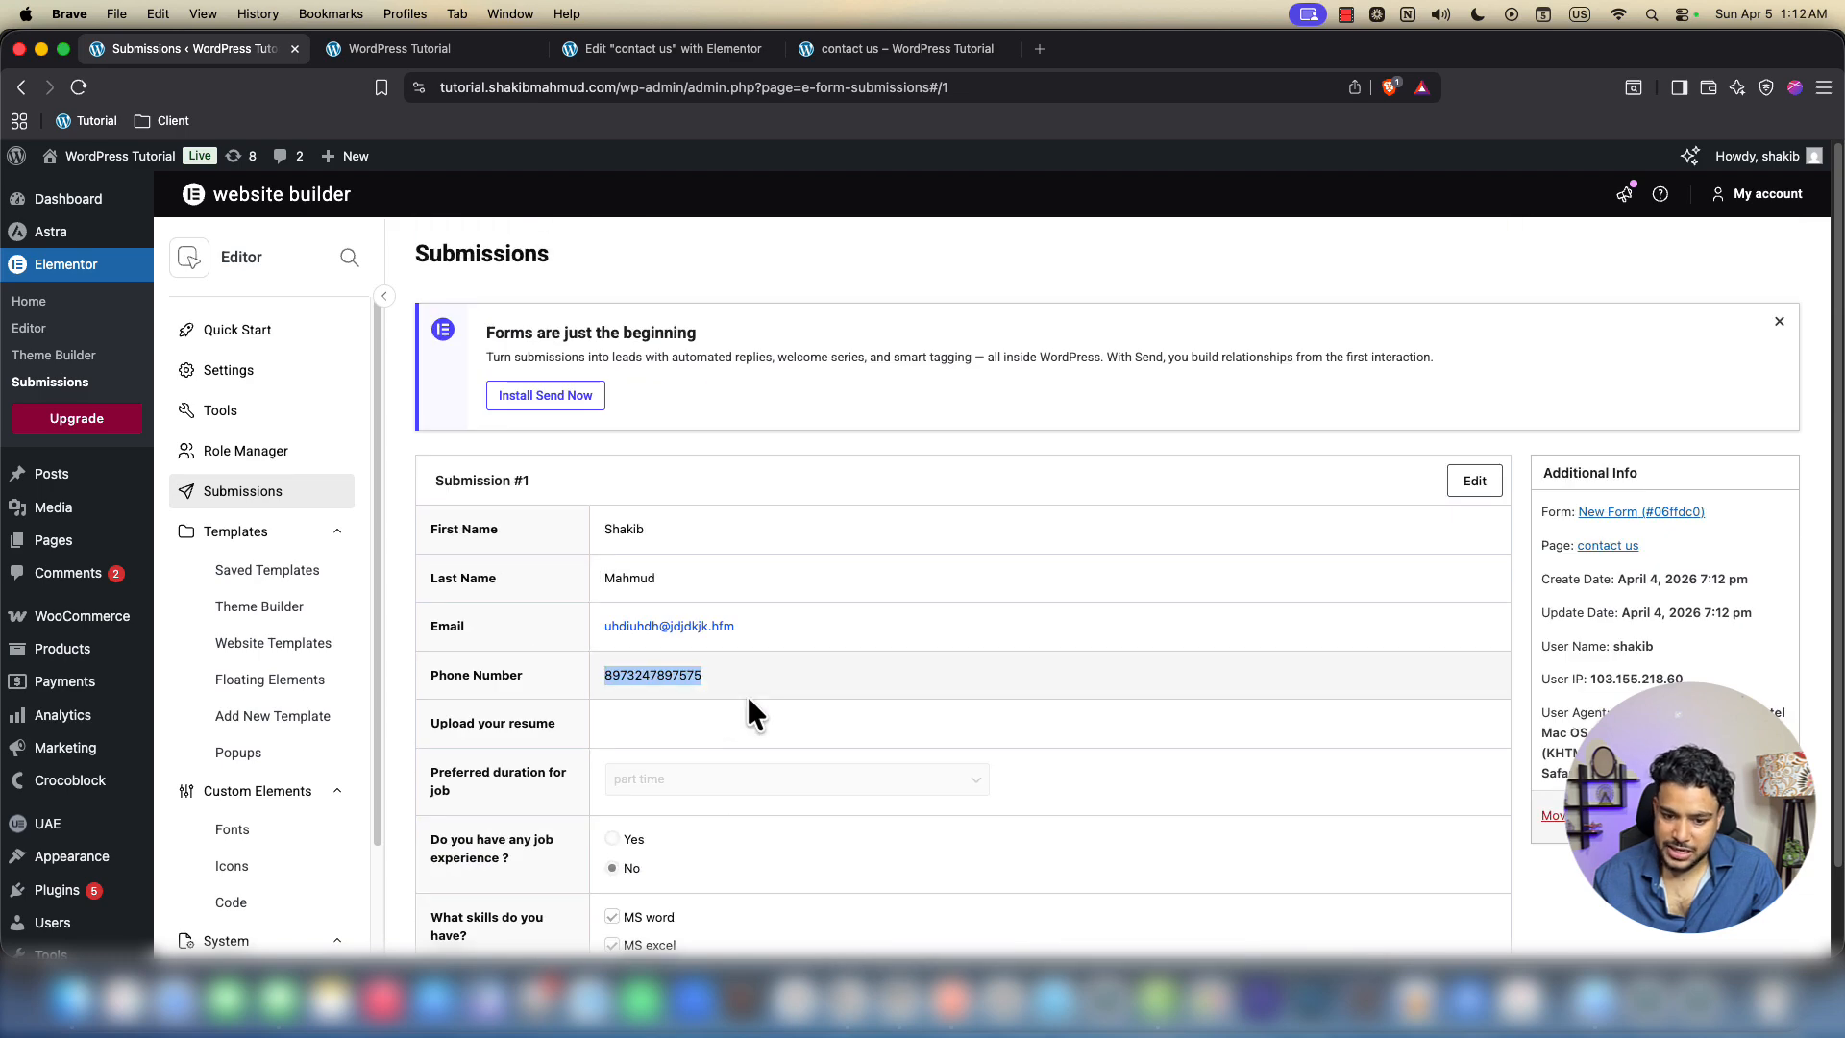
click(810, 629)
drag(812, 634, 596, 624)
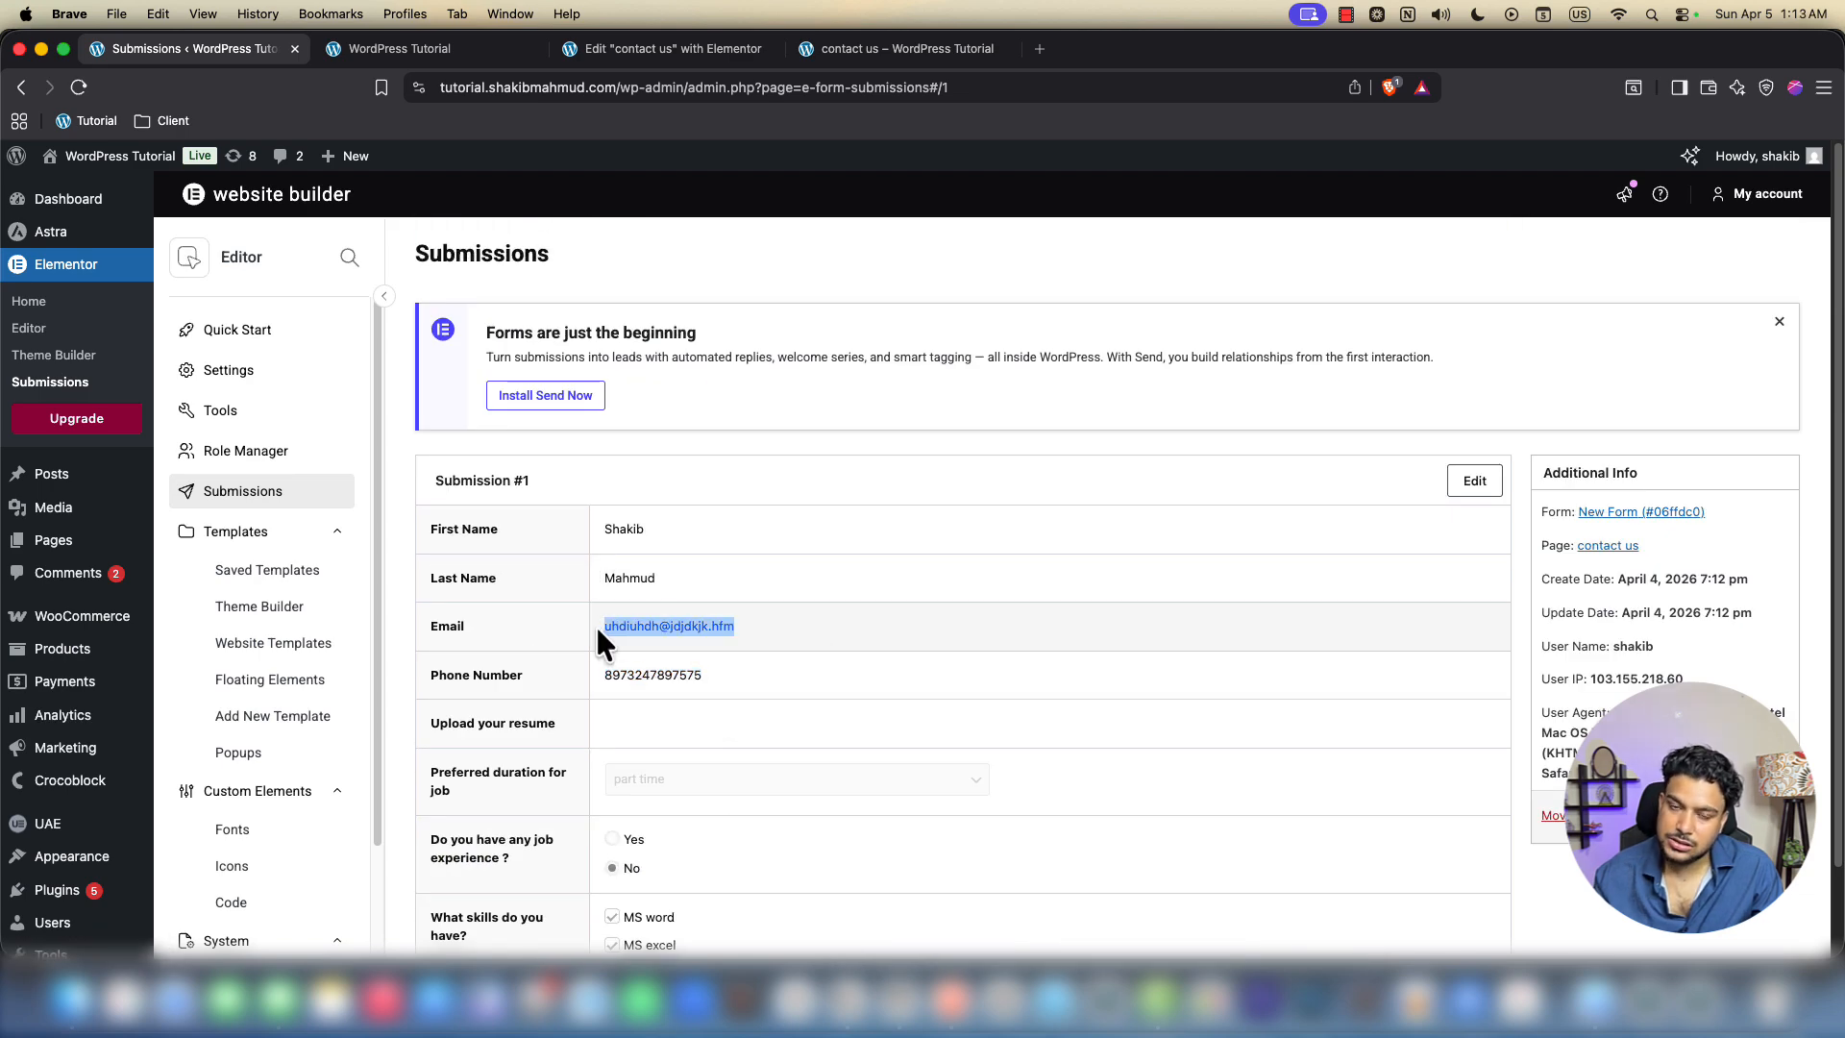
click(910, 642)
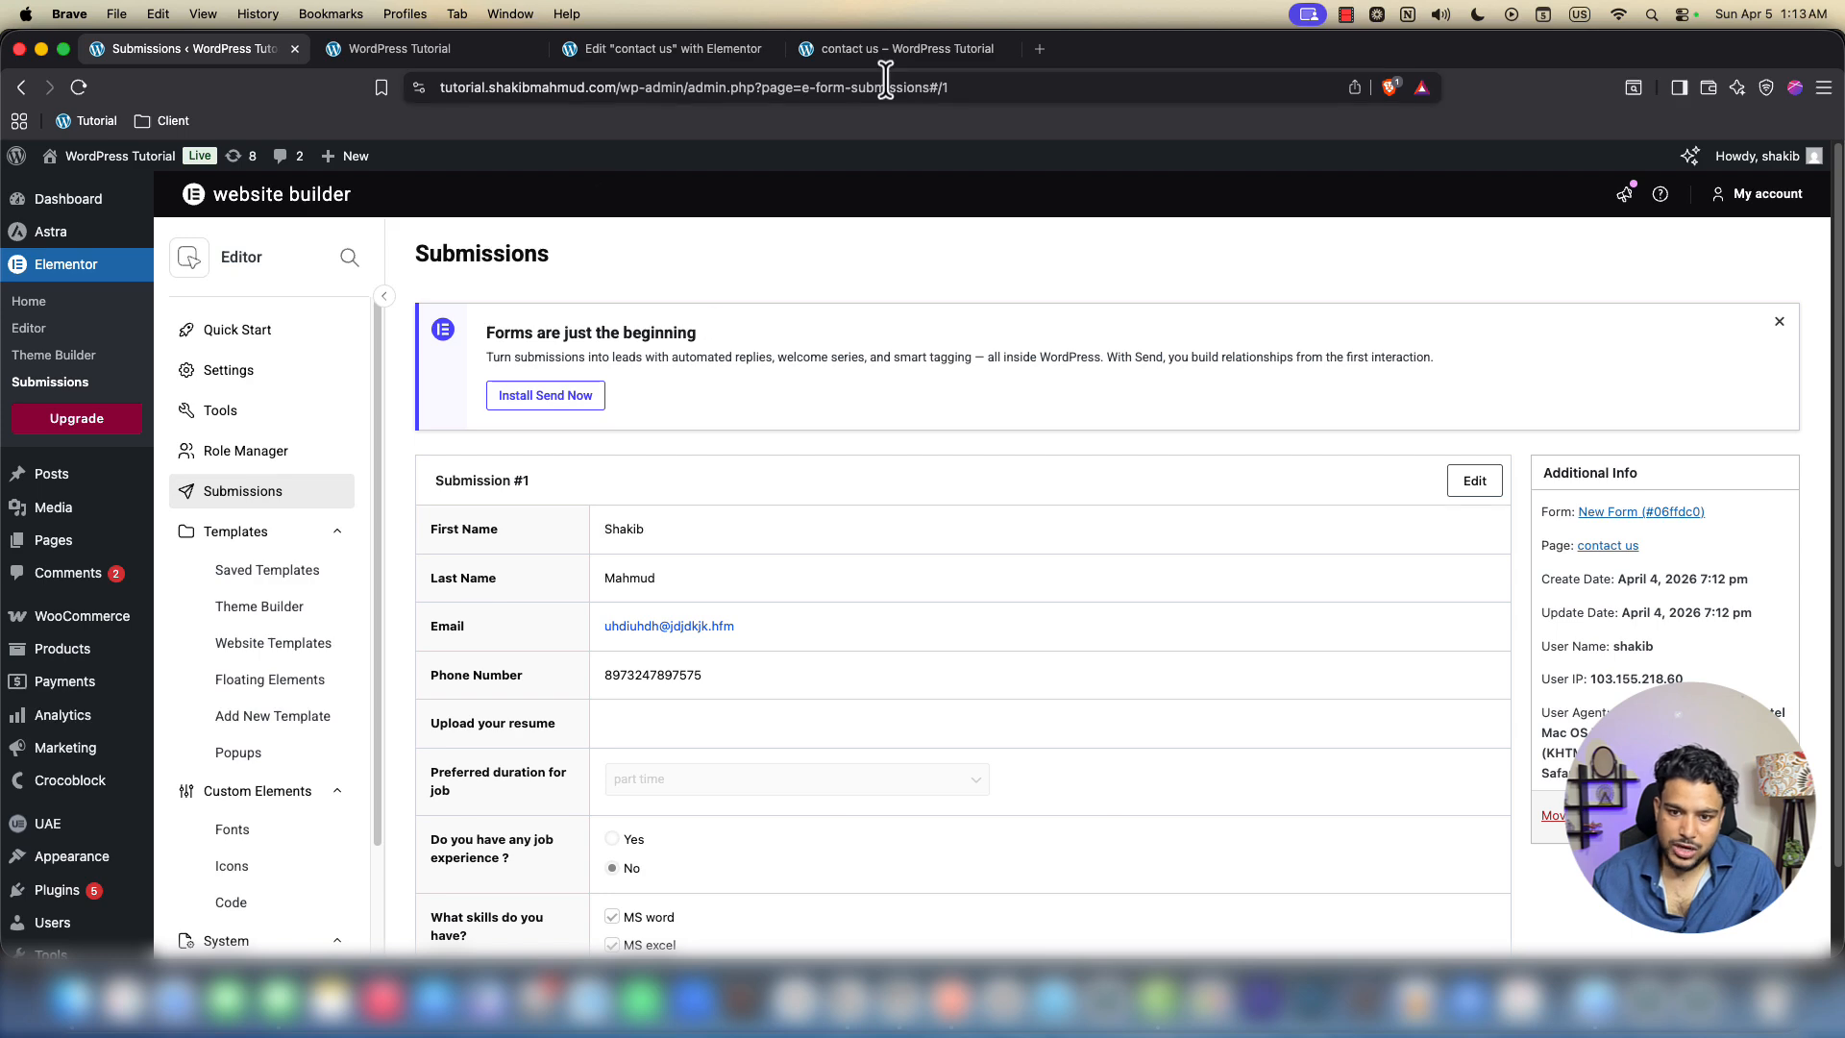
click(681, 50)
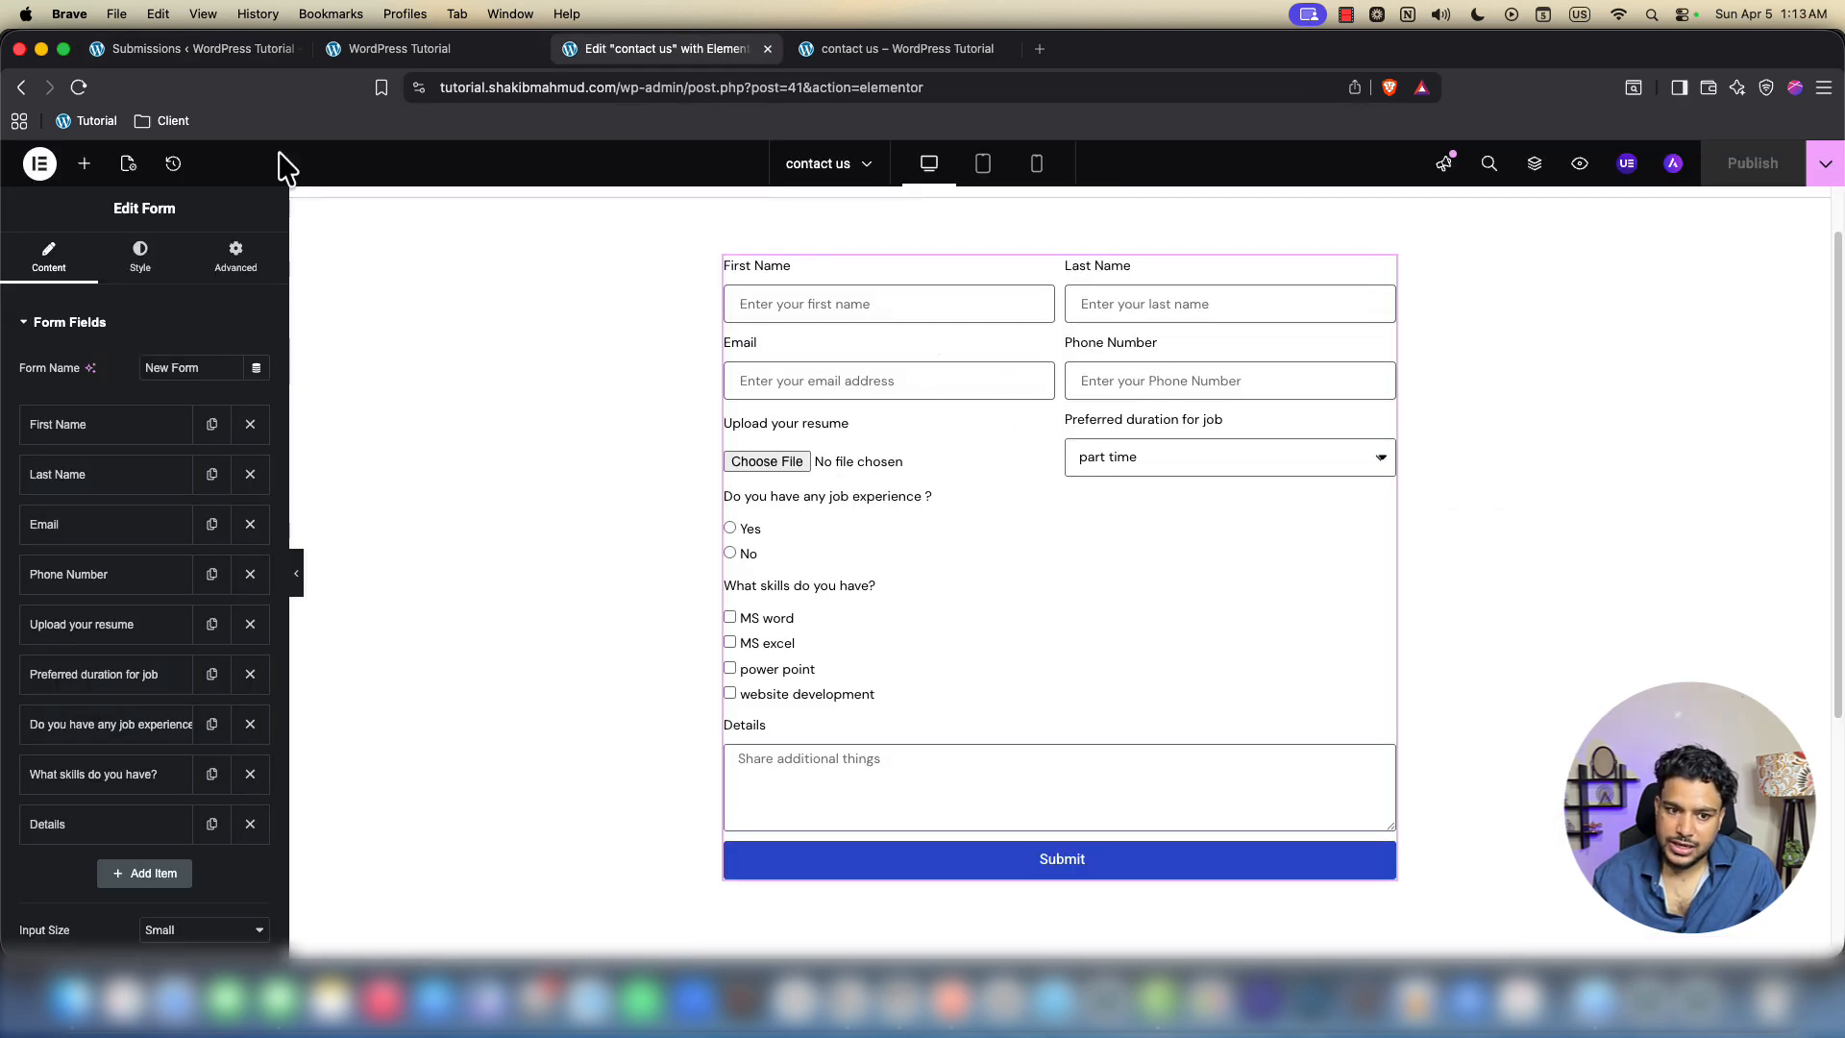
Expand the form's Email settings, dismiss the Site Mailer notice, and inspect the To address
click(198, 48)
scroll(596, 528, down, 1)
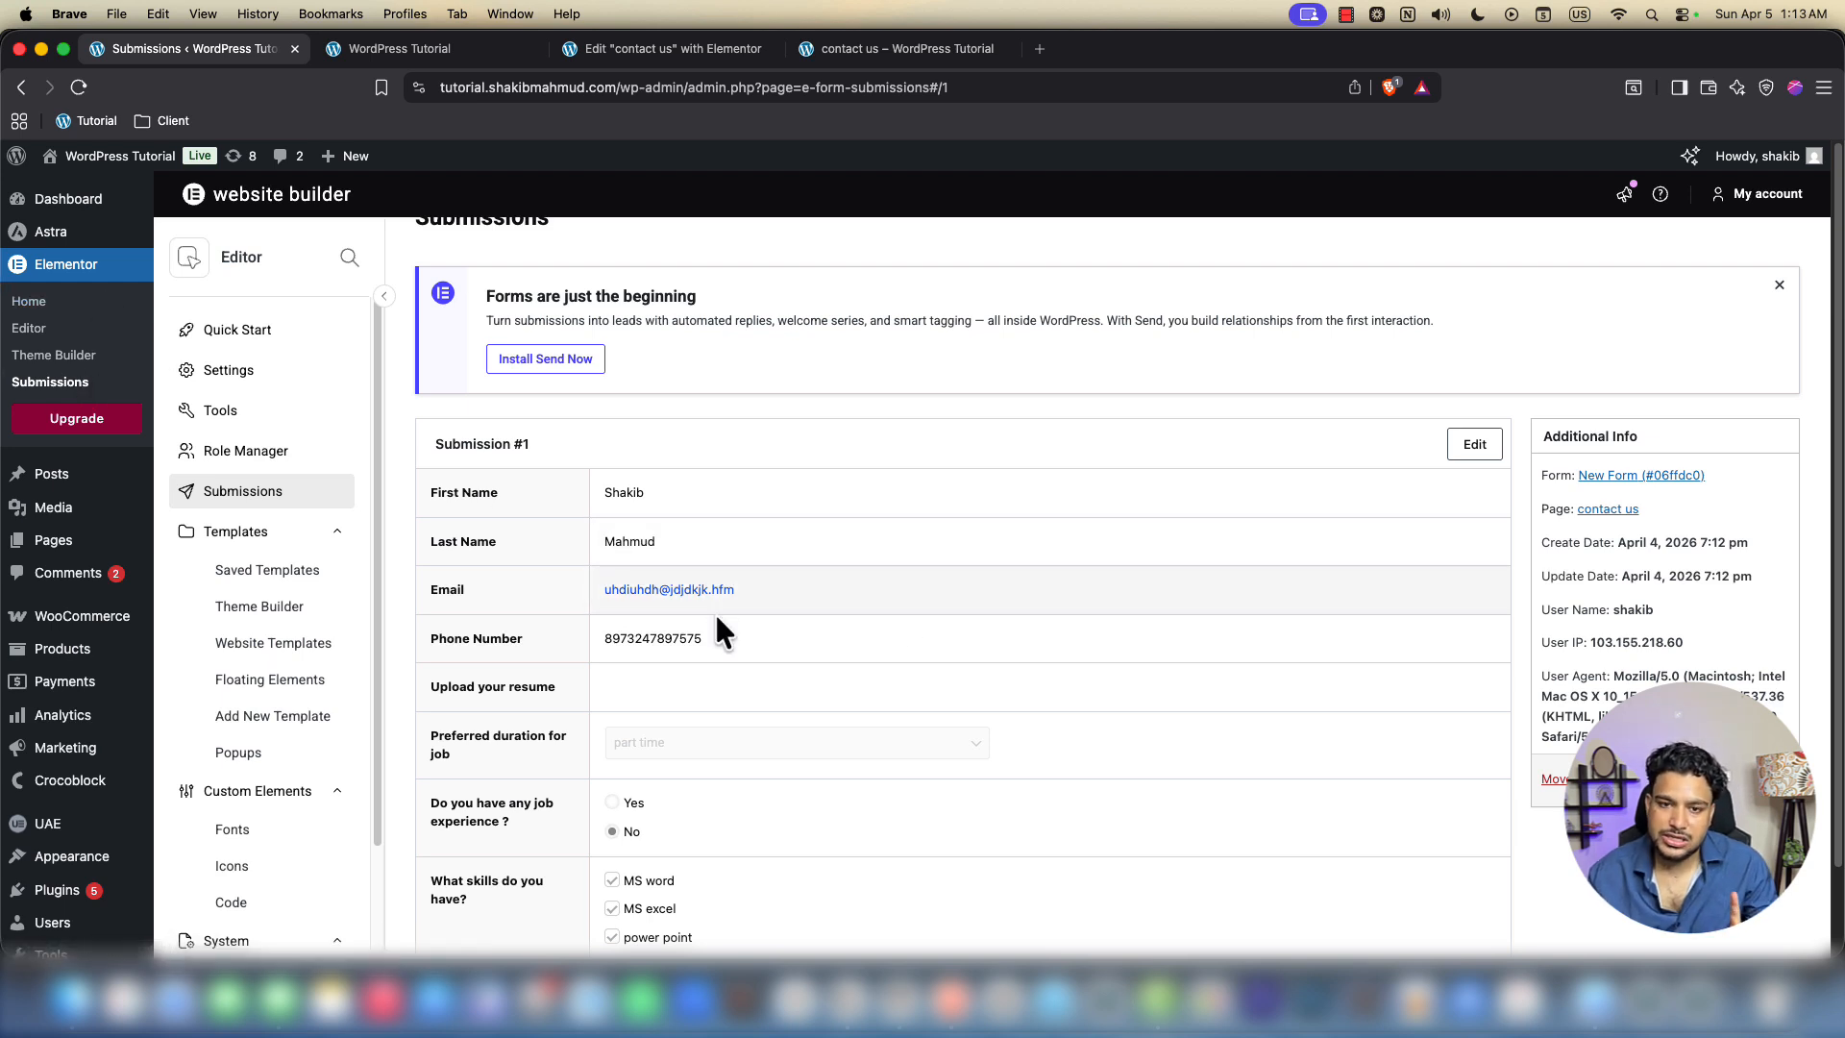
click(636, 50)
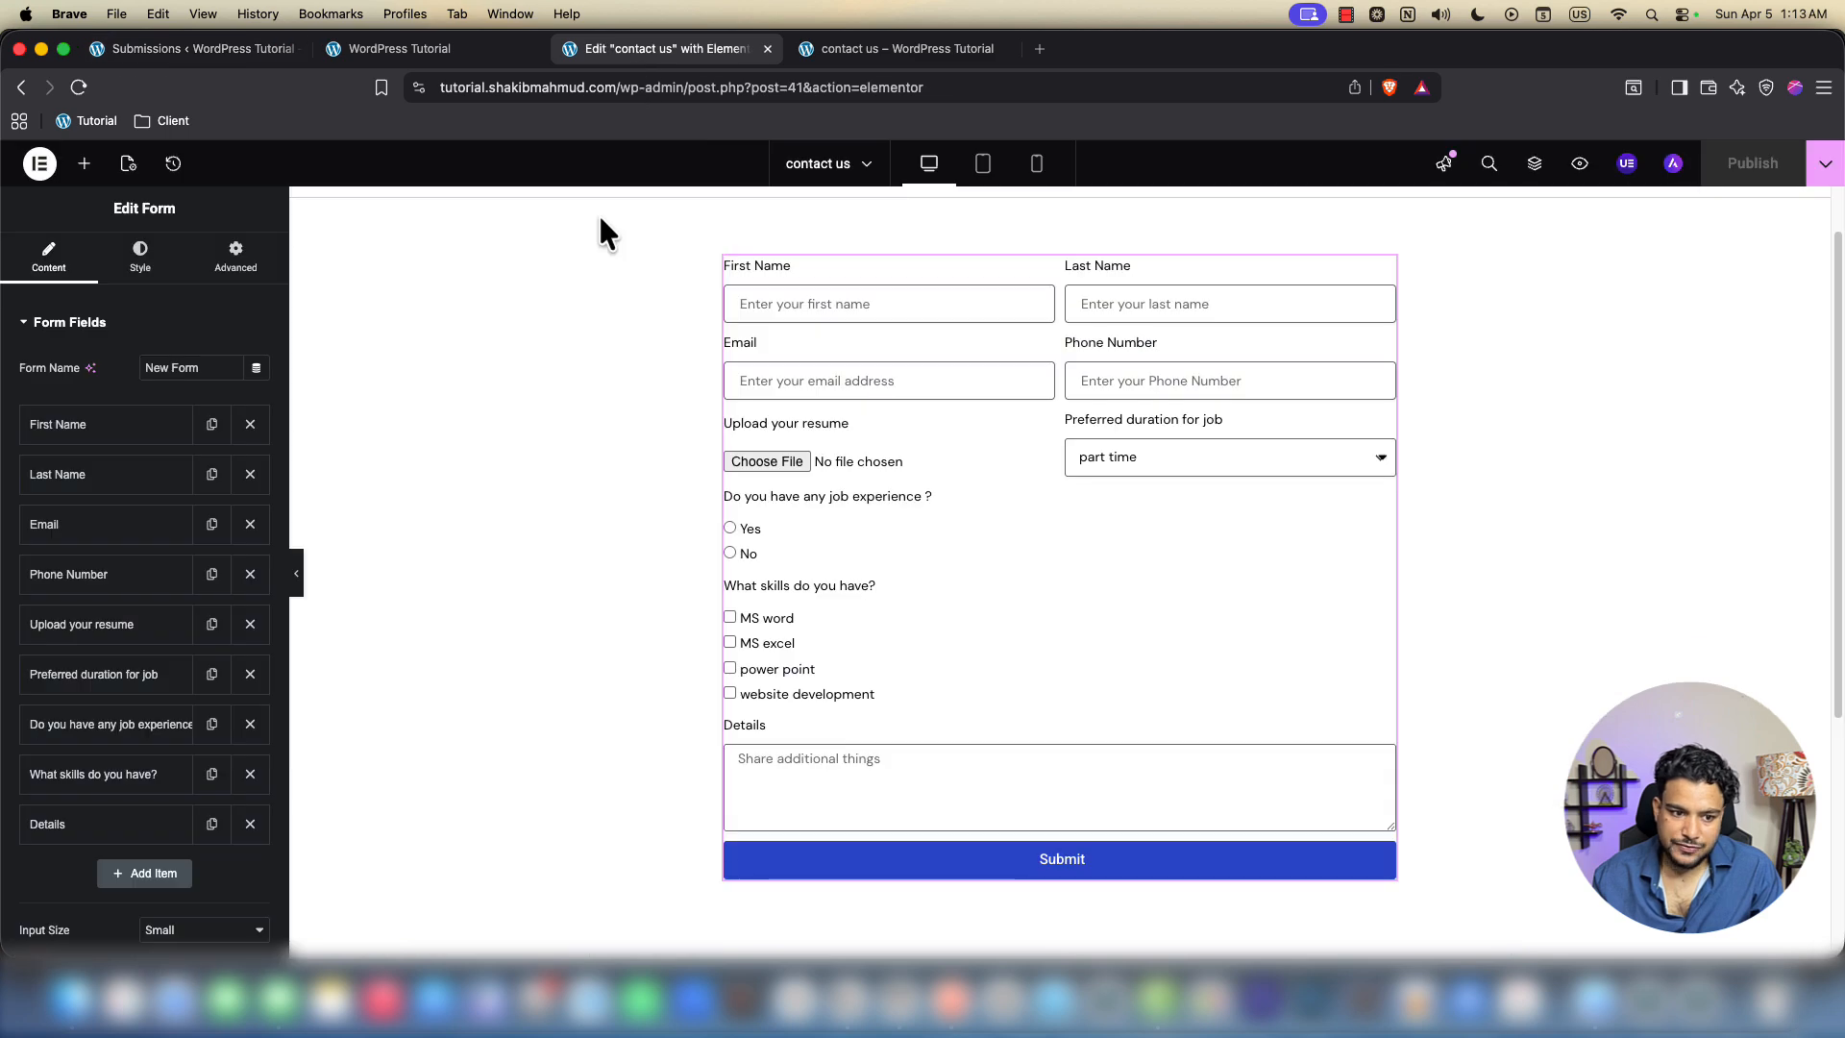
scroll(52, 727, down, 5)
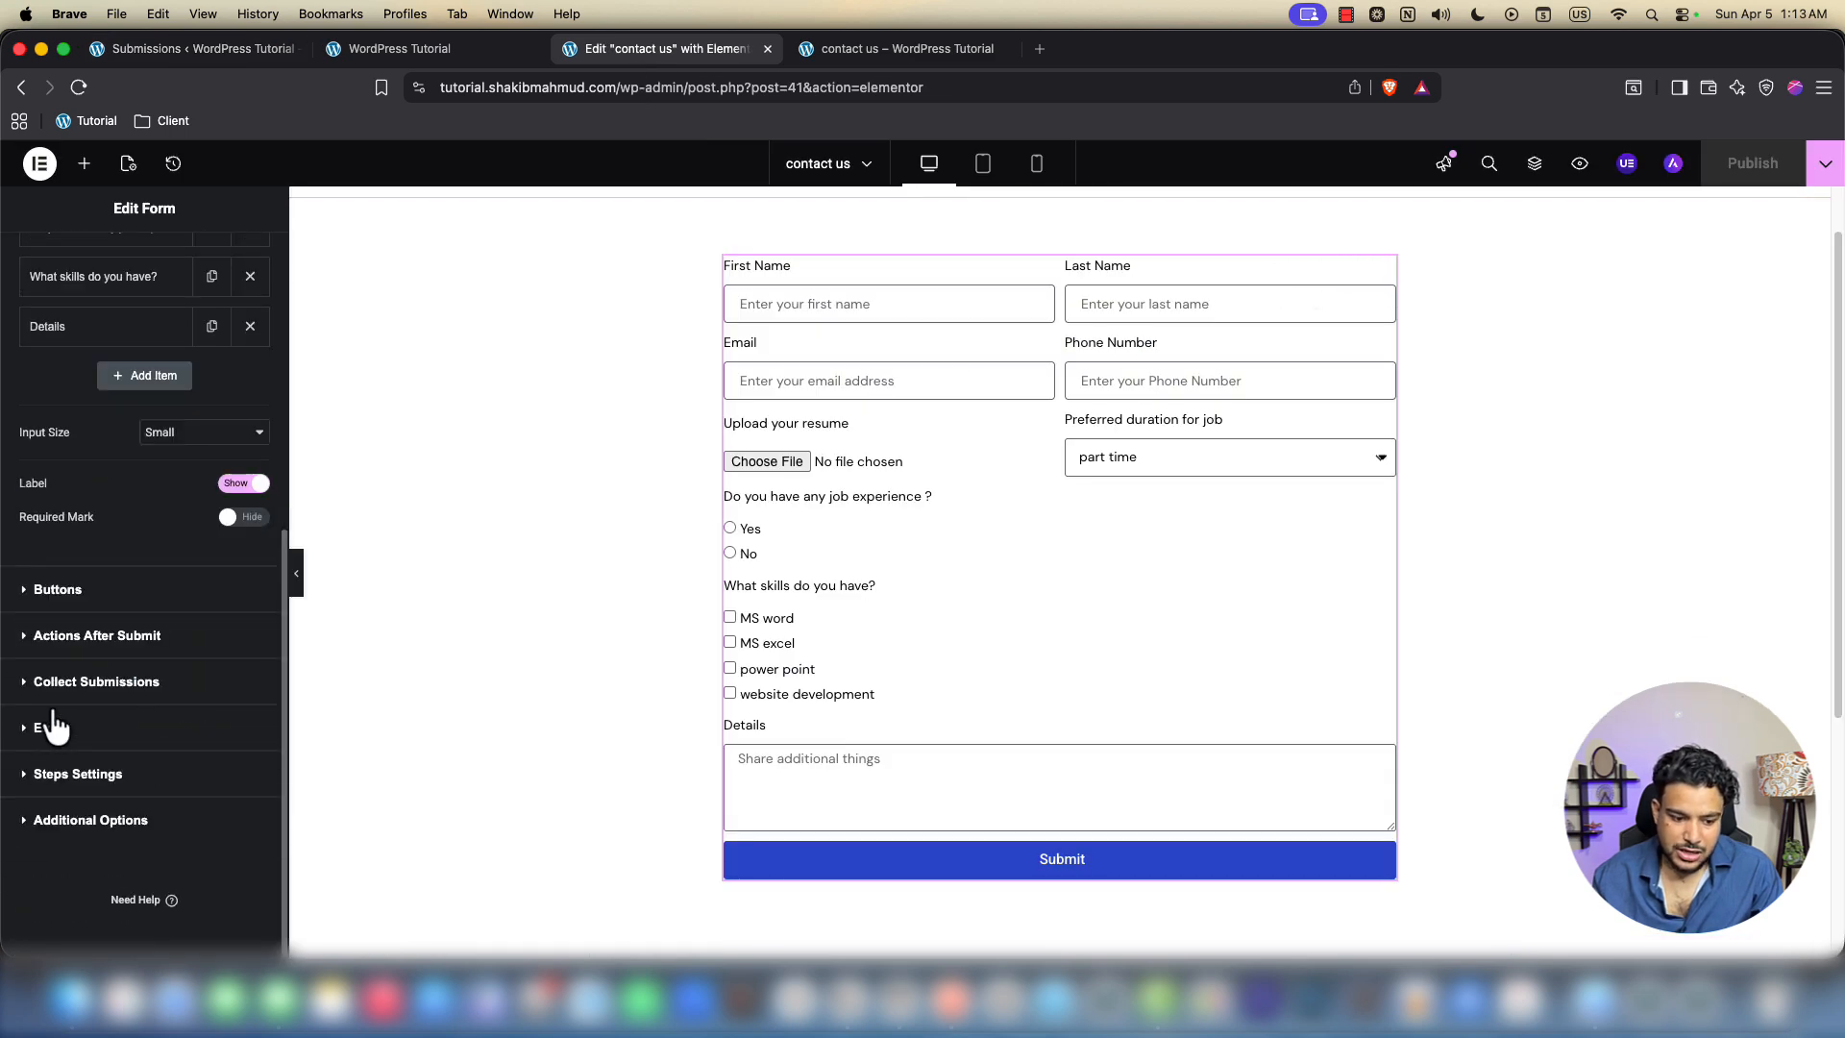
click(56, 730)
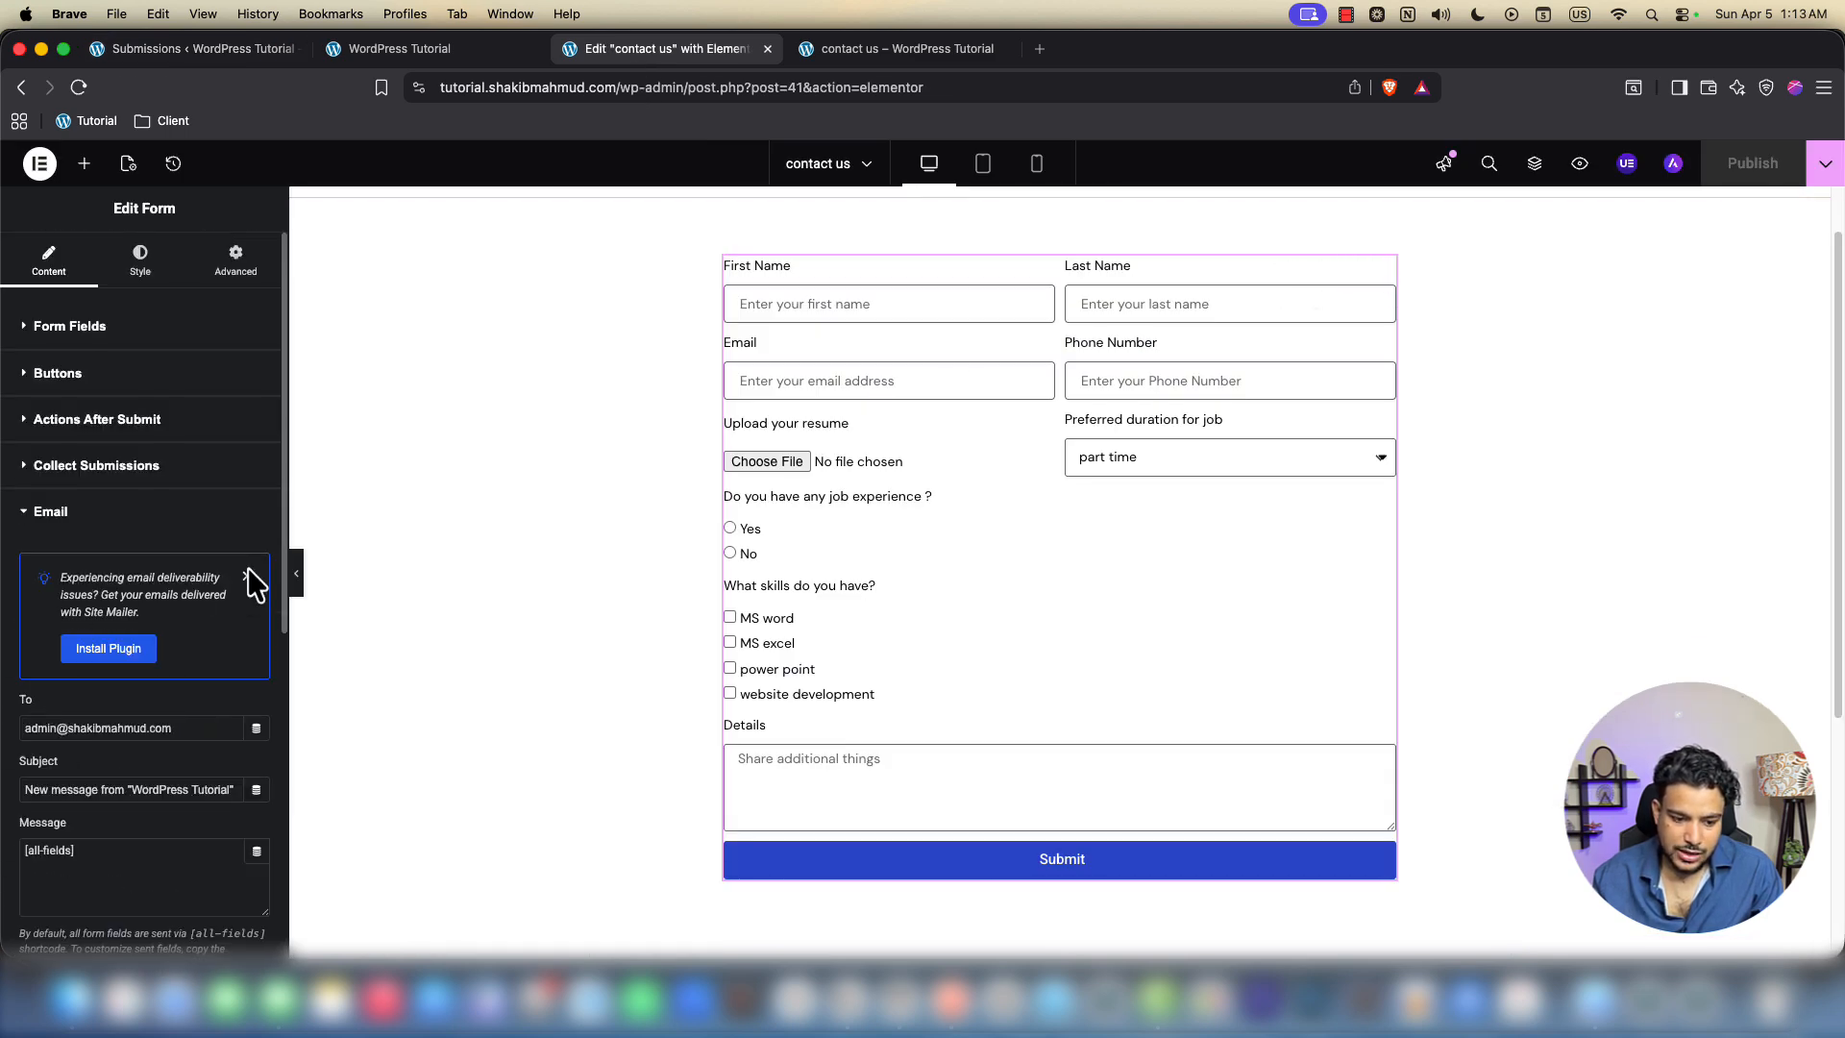
click(247, 574)
drag(182, 577, 23, 577)
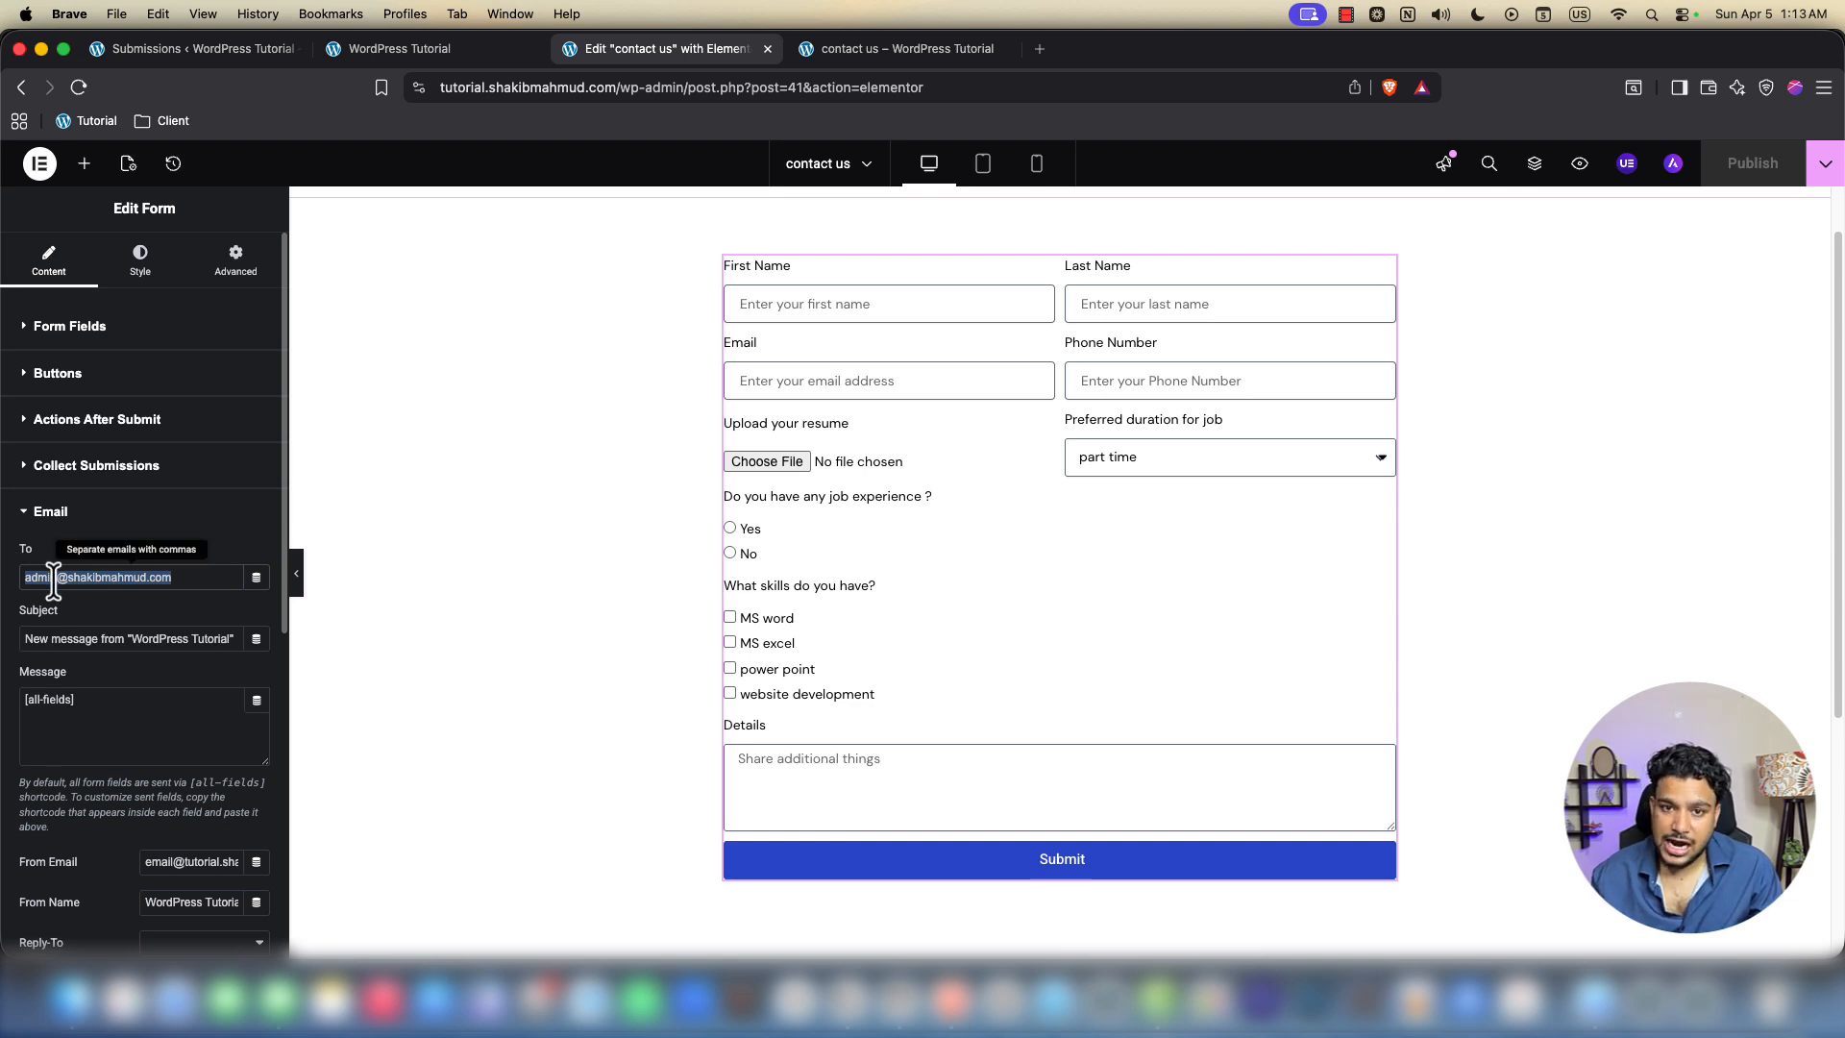
click(780, 303)
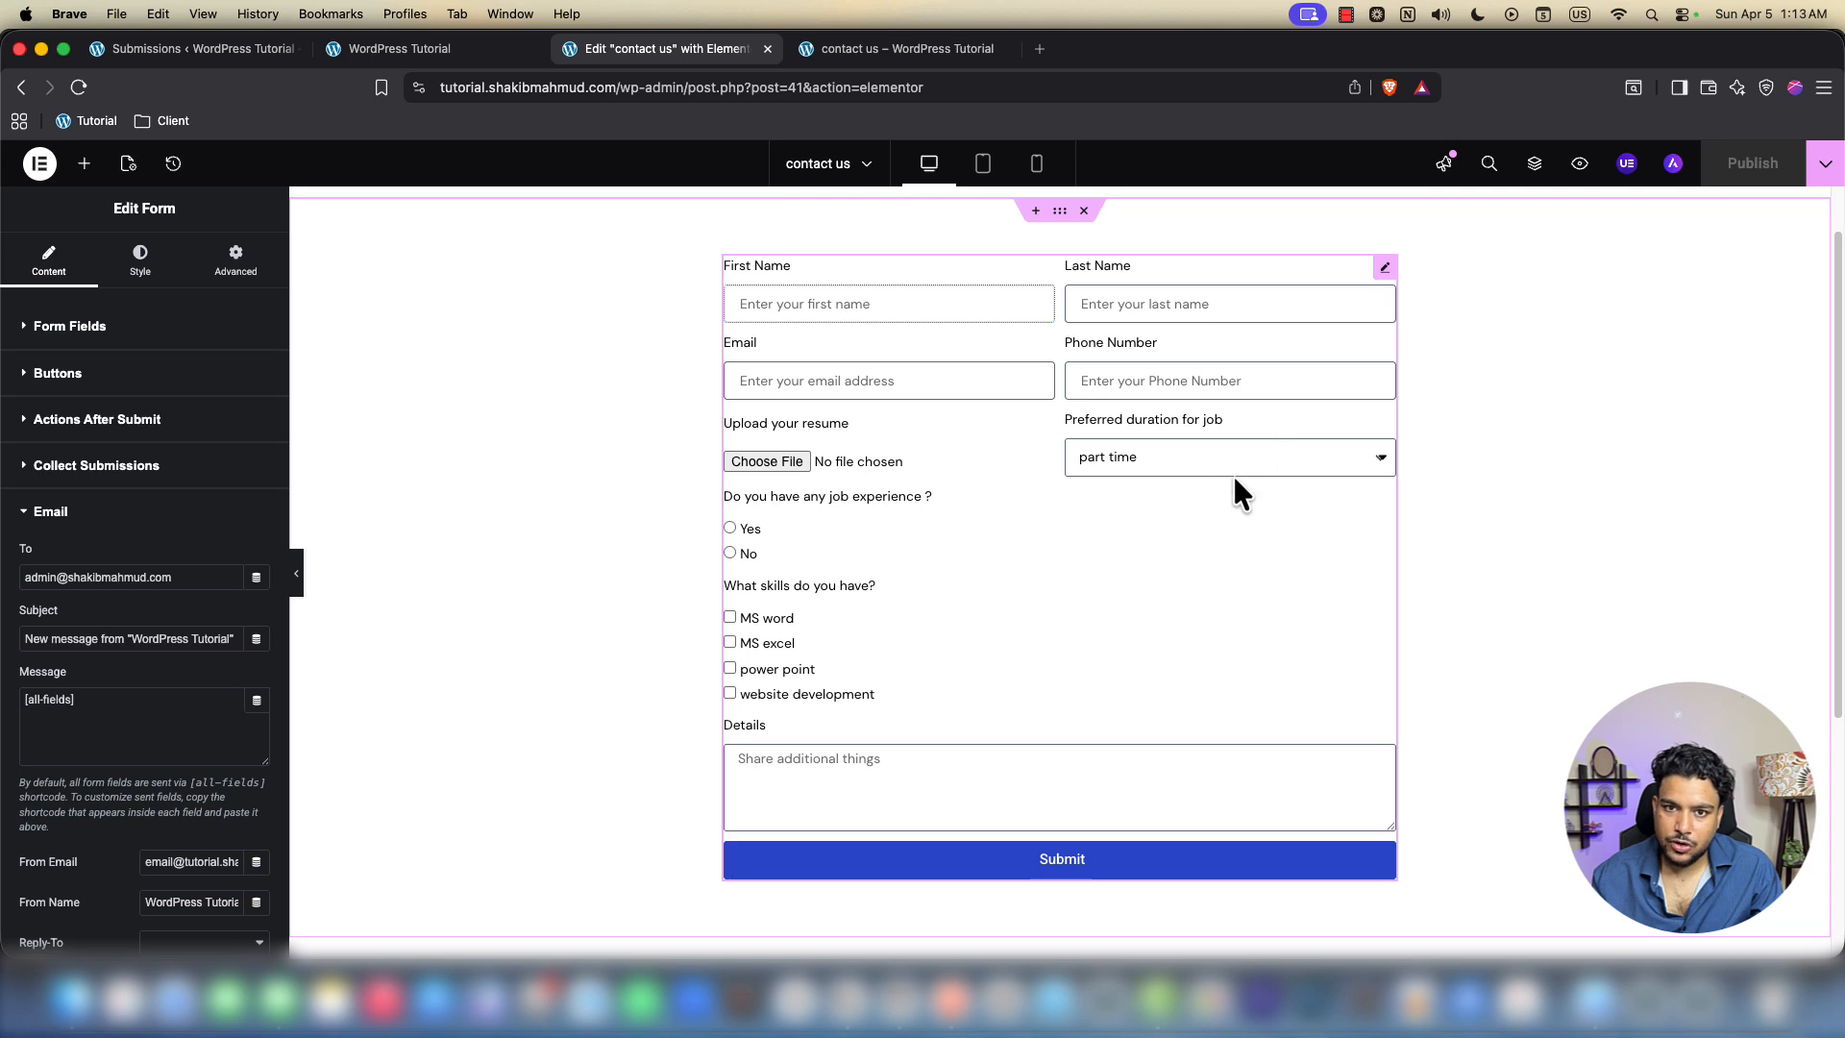
Replace the recipient address with test text 'dddd', then go back to submission #1
click(131, 576)
key(super+a)
text(dd)
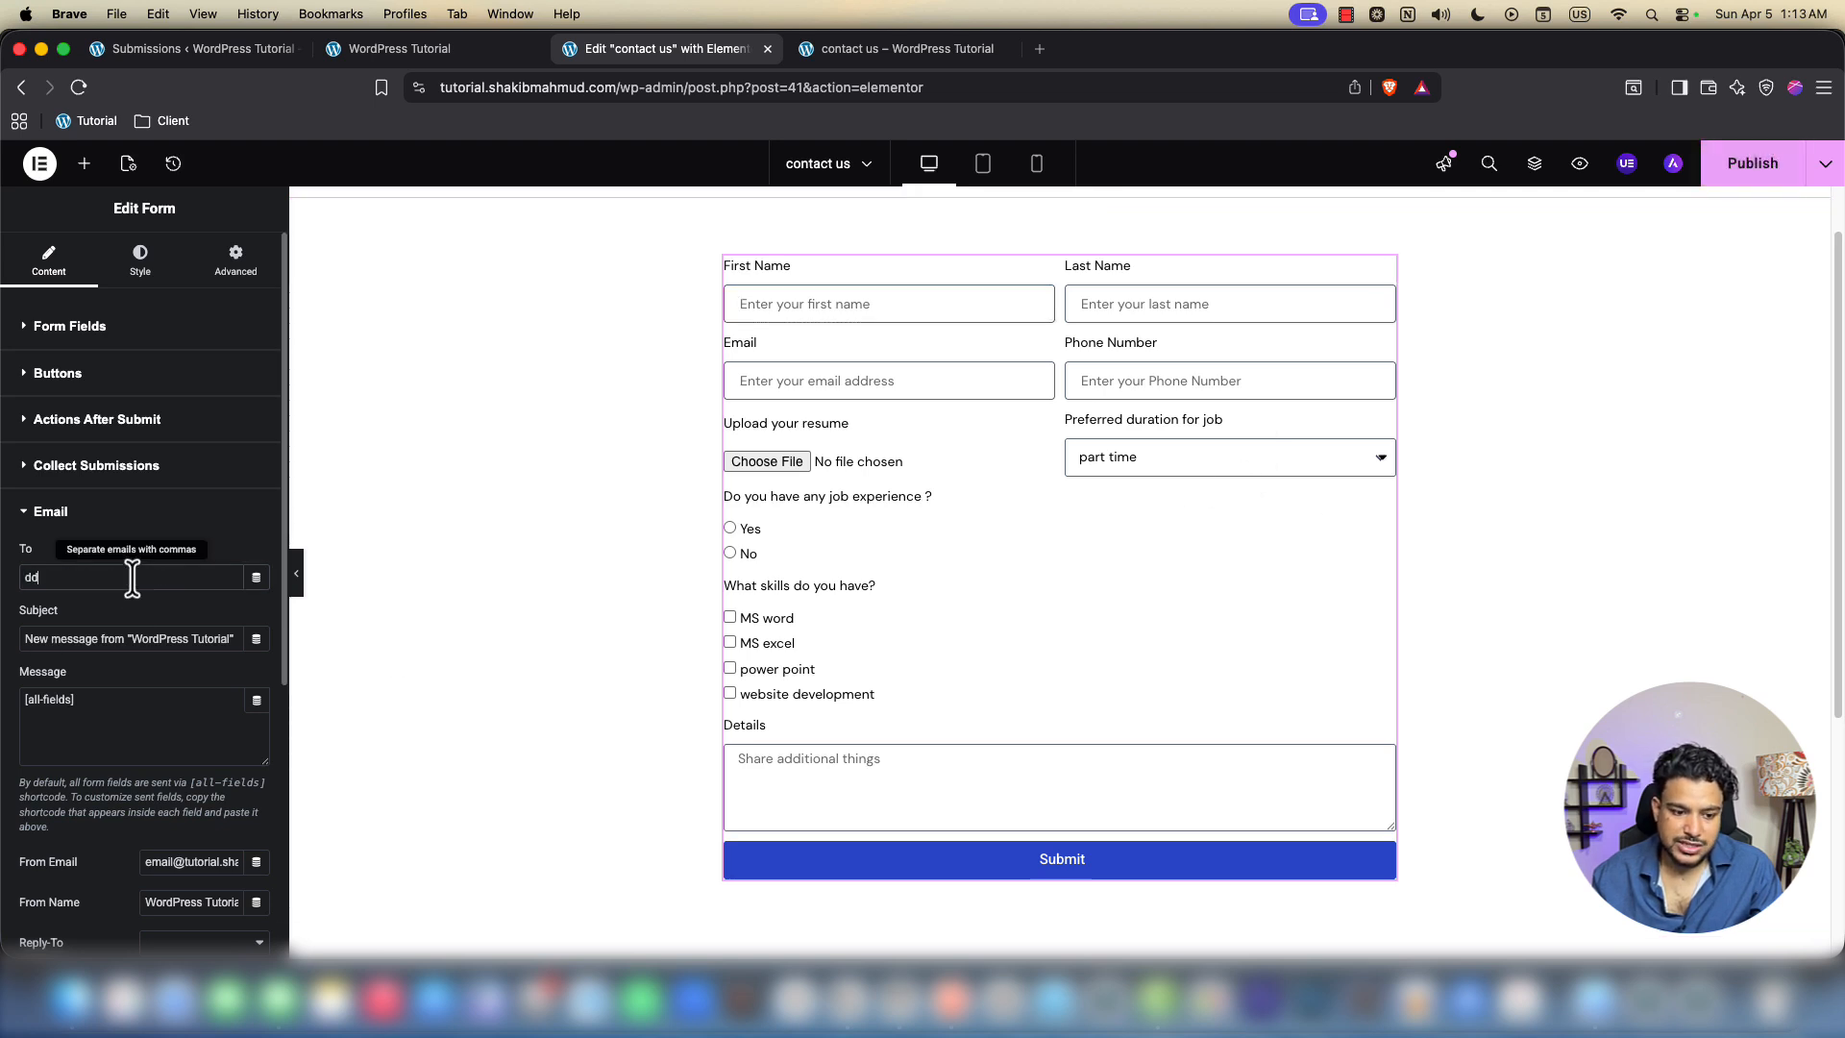
text(d)
drag(43, 577, 12, 572)
text(d)
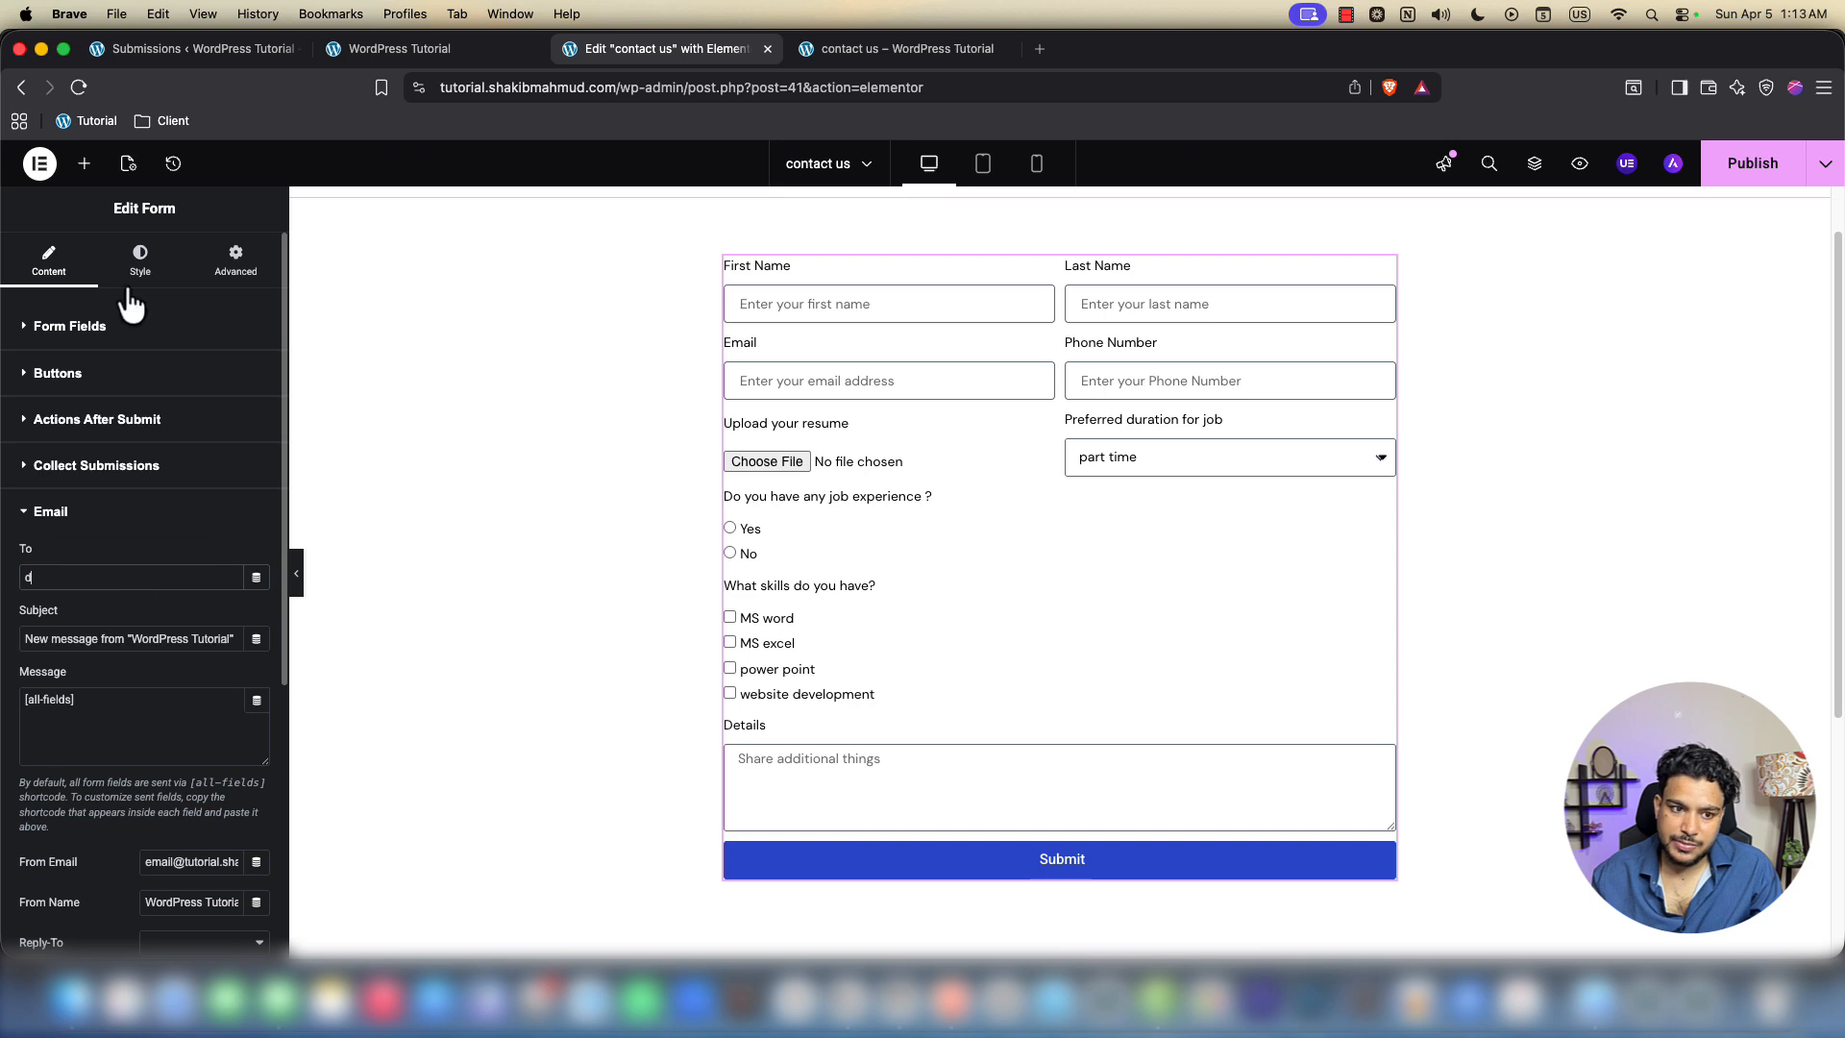
click(159, 53)
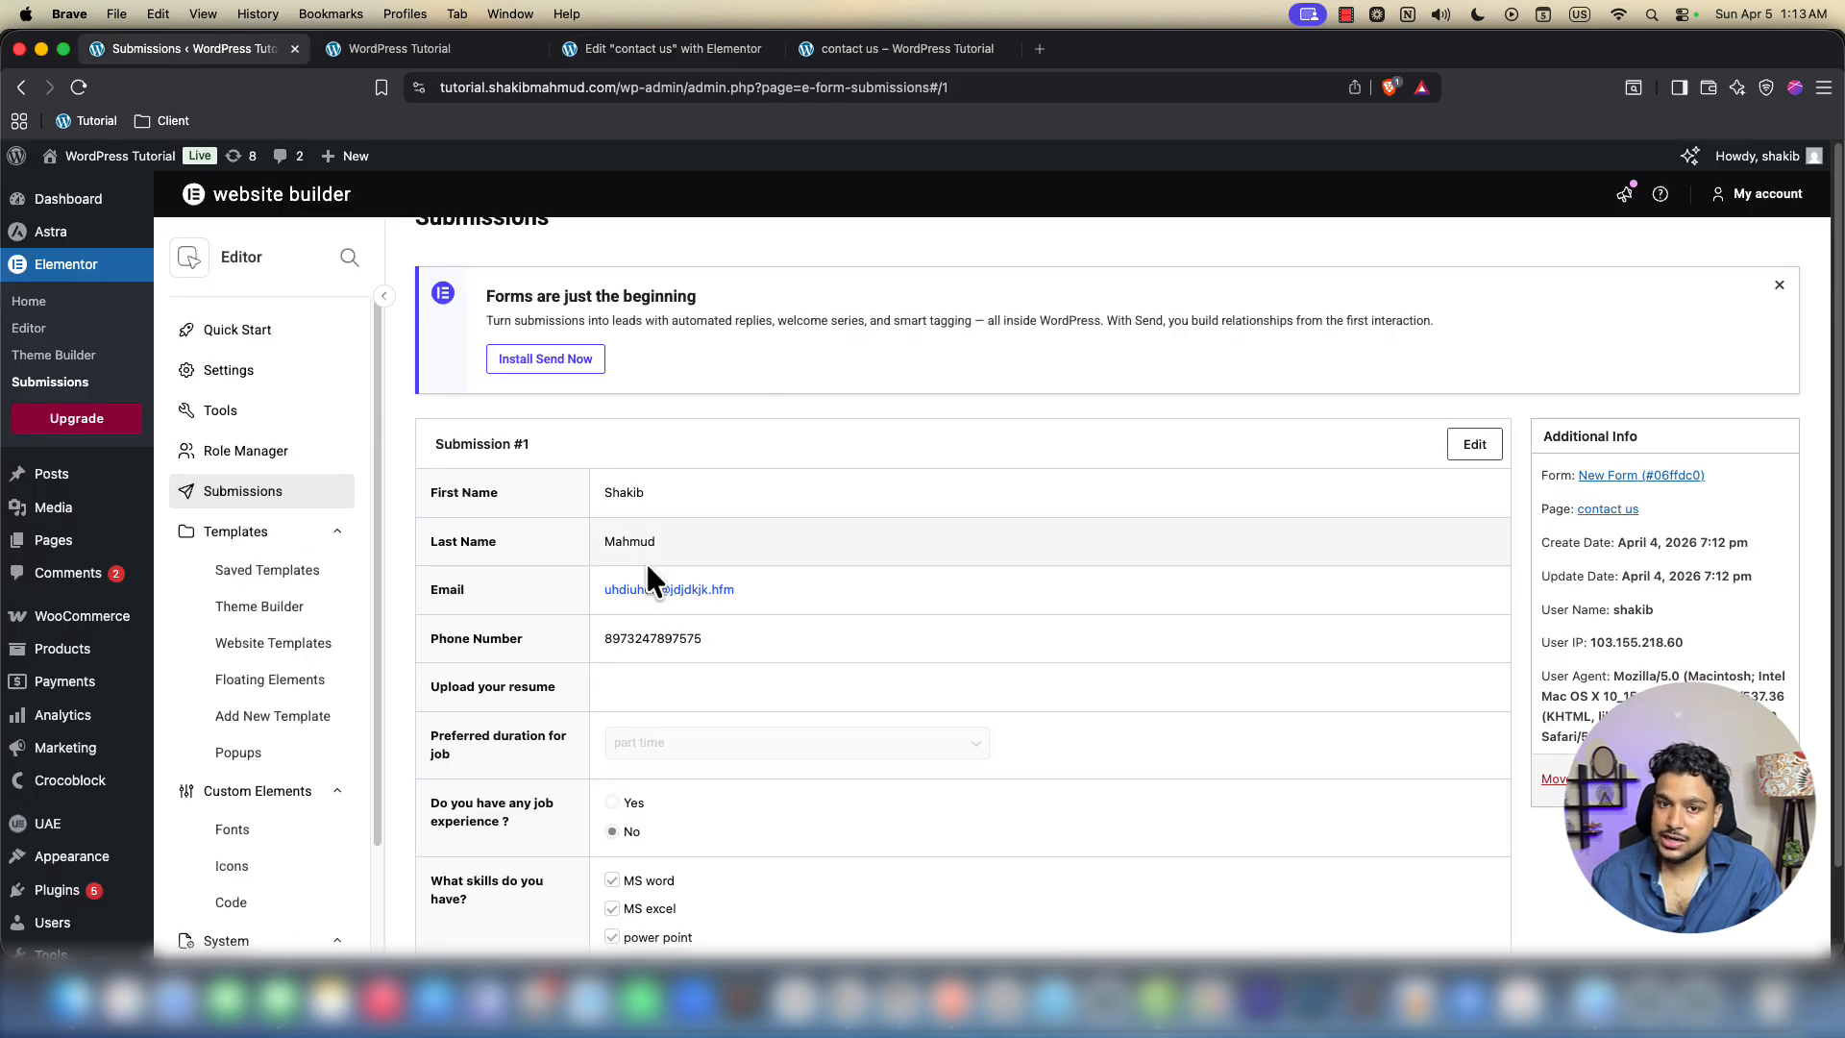